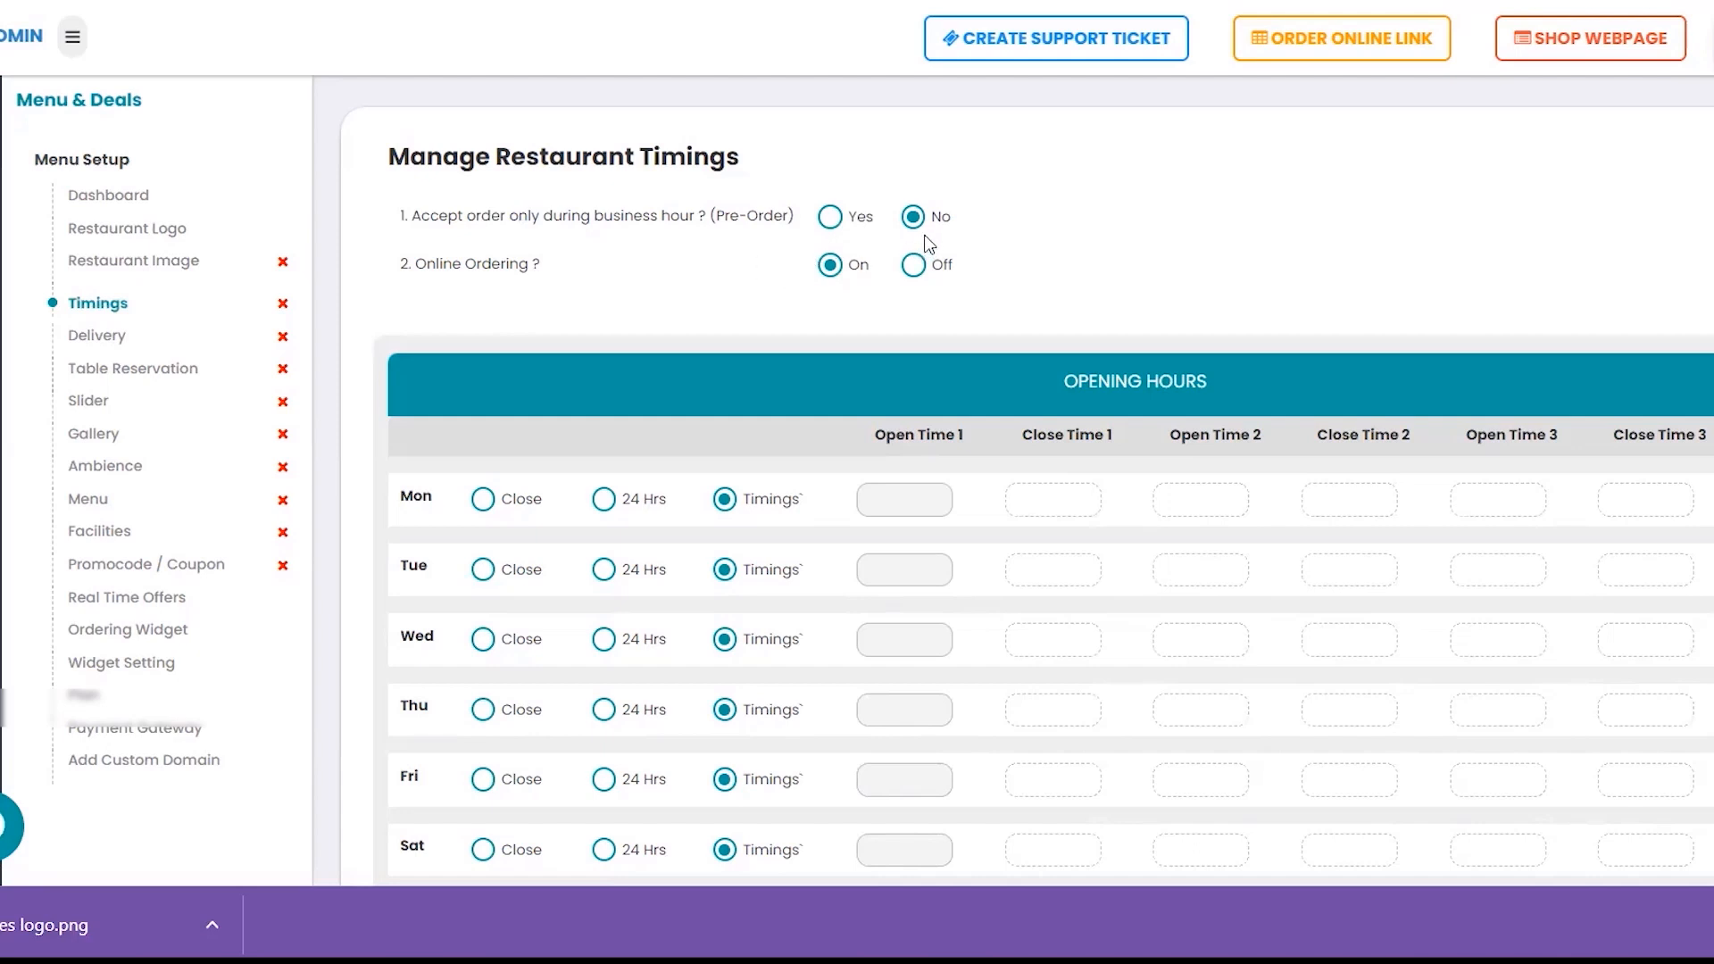
Answer Yes to question 1 so orders are accepted only during business hours
left_click(835, 220)
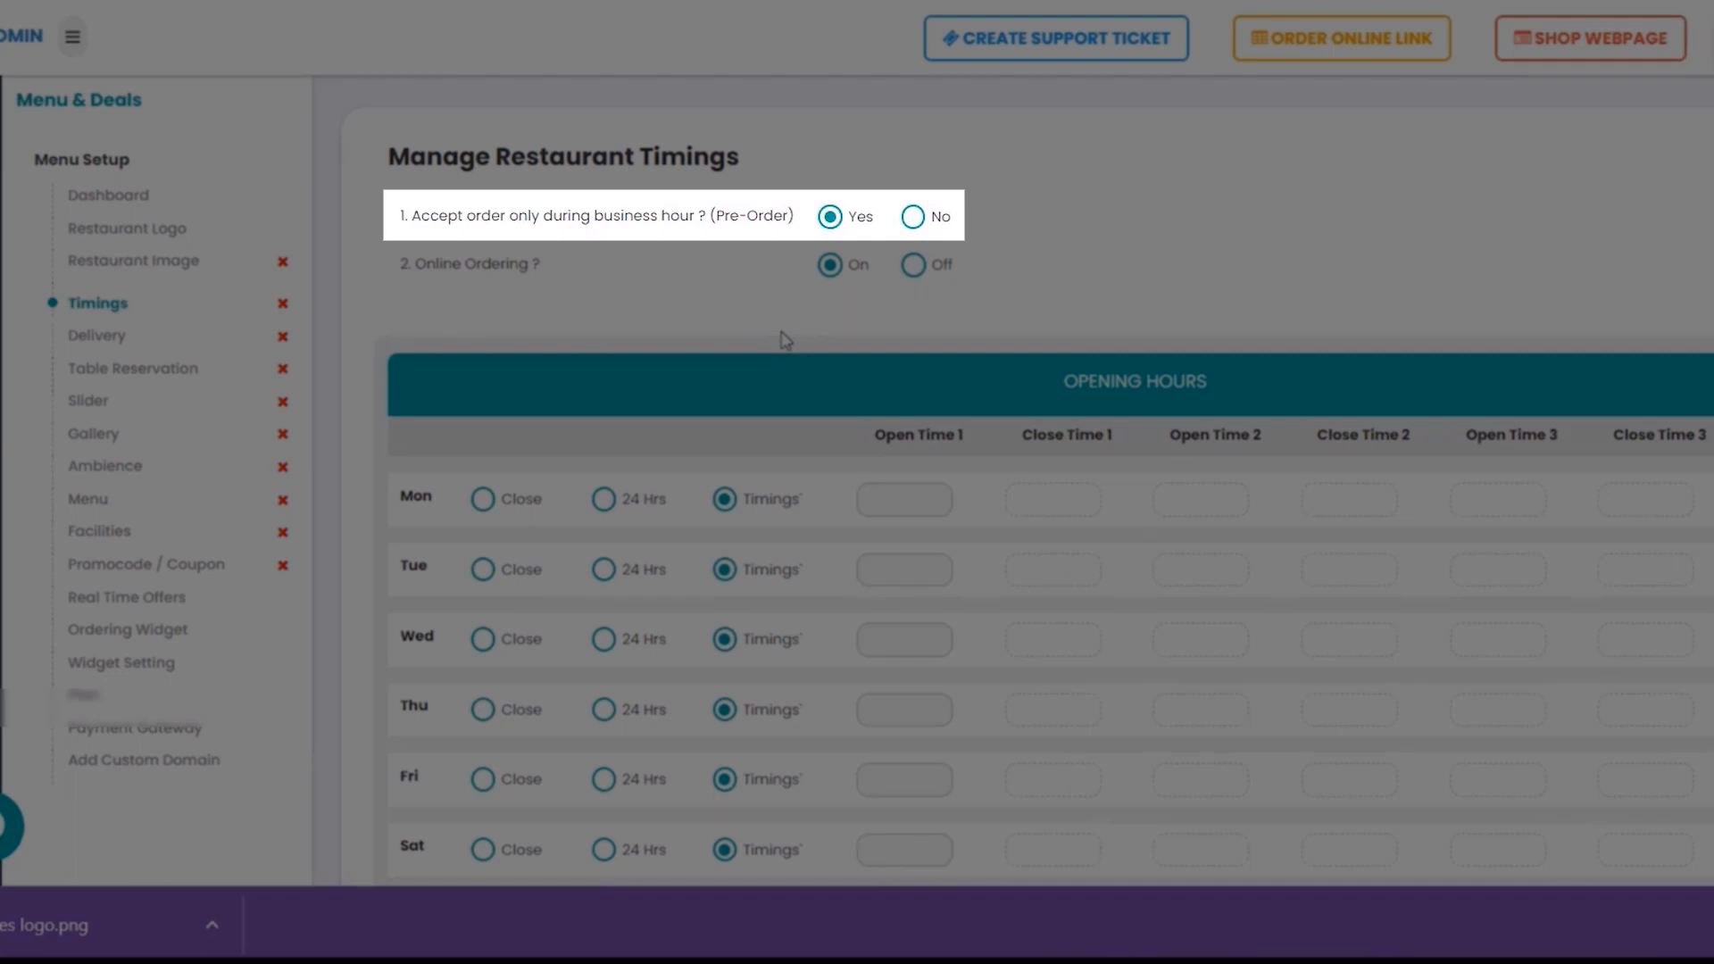
left_click(914, 217)
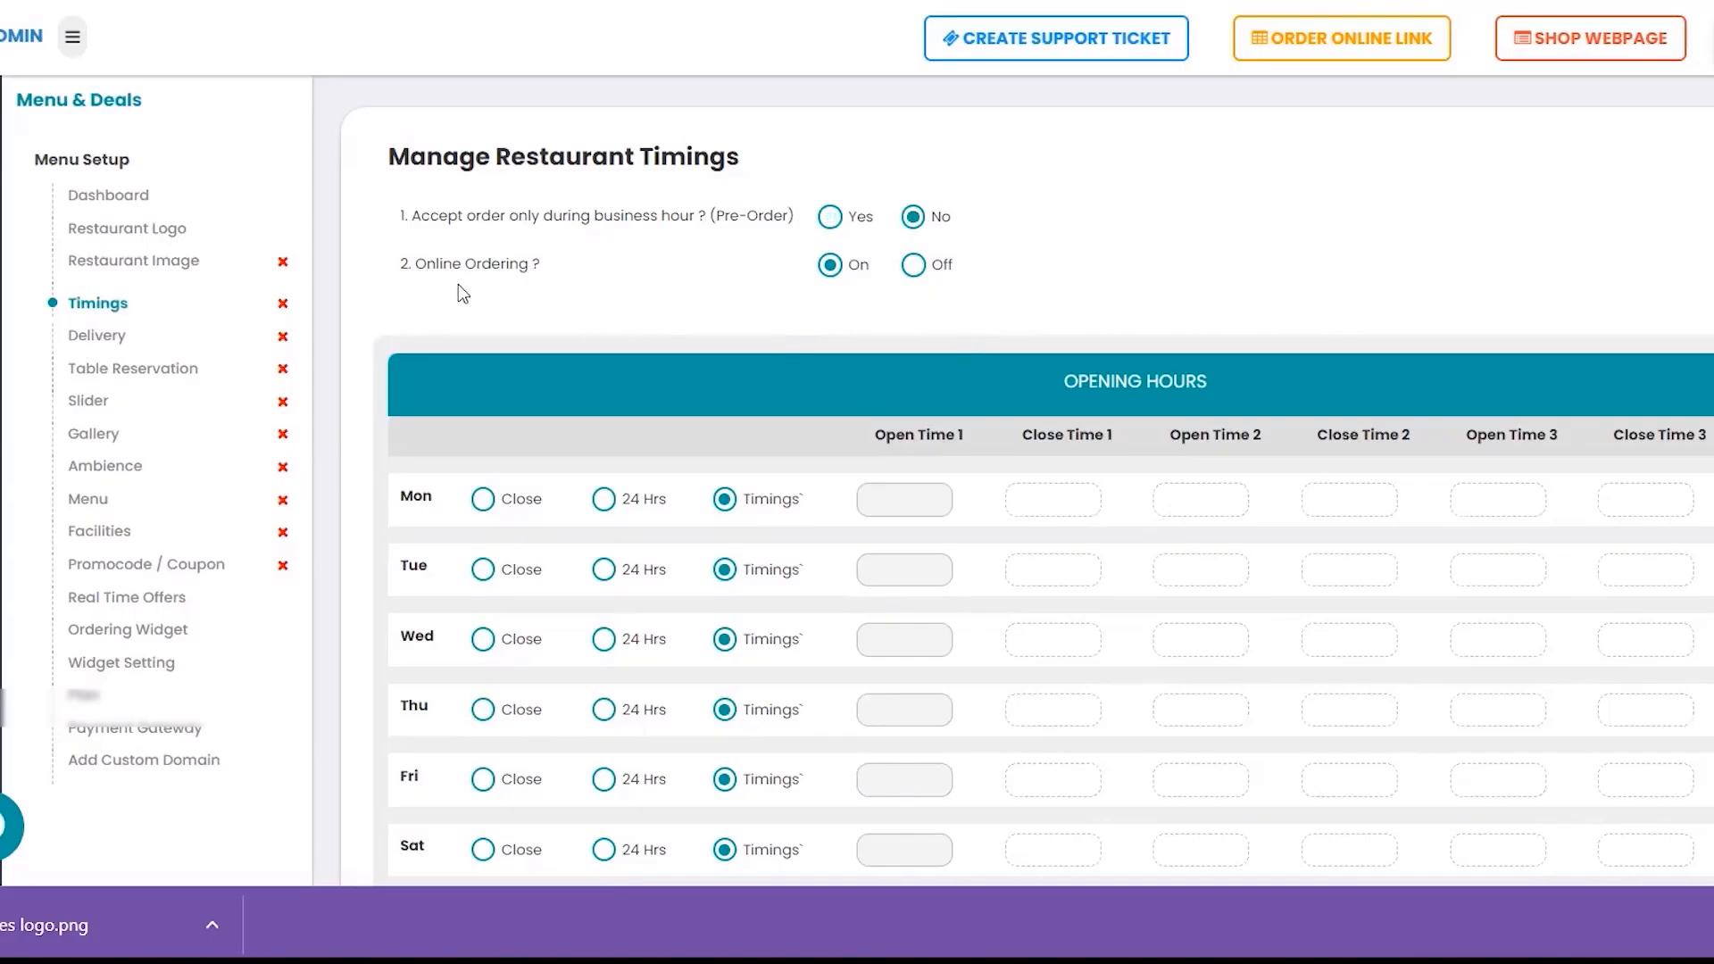
left_click(835, 225)
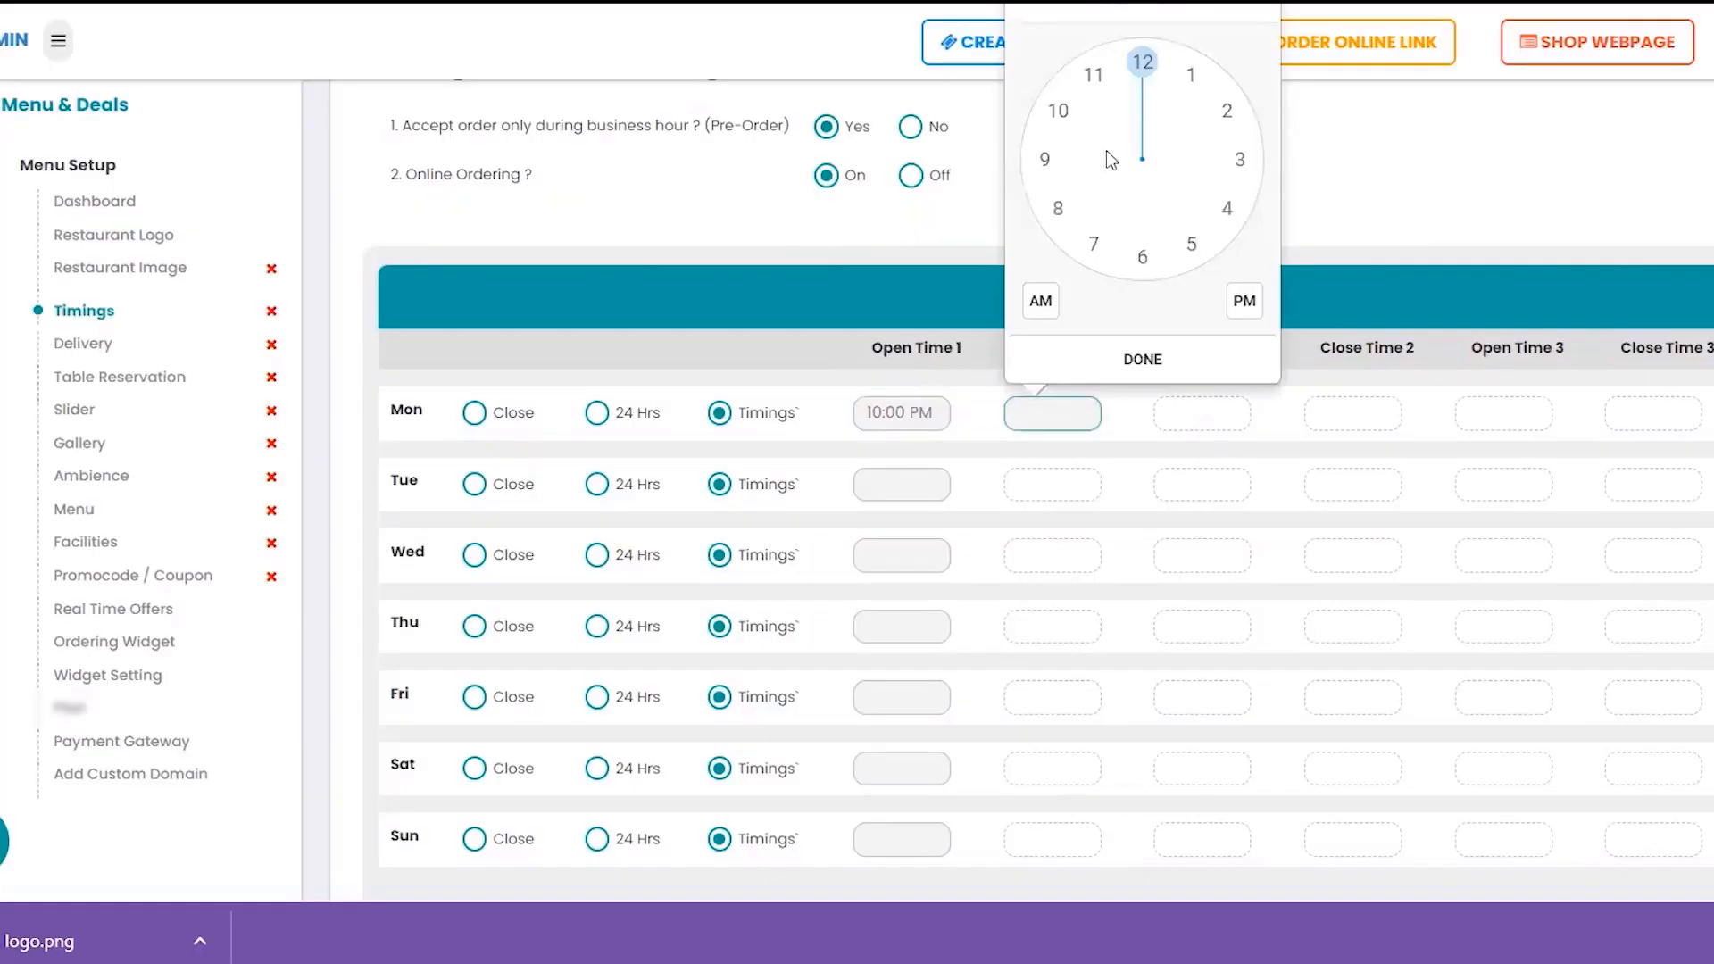
Set the opening time to 10:00 am and the closing time to 11:00 pm
left_click(1057, 110)
left_click(1231, 304)
left_click(1144, 358)
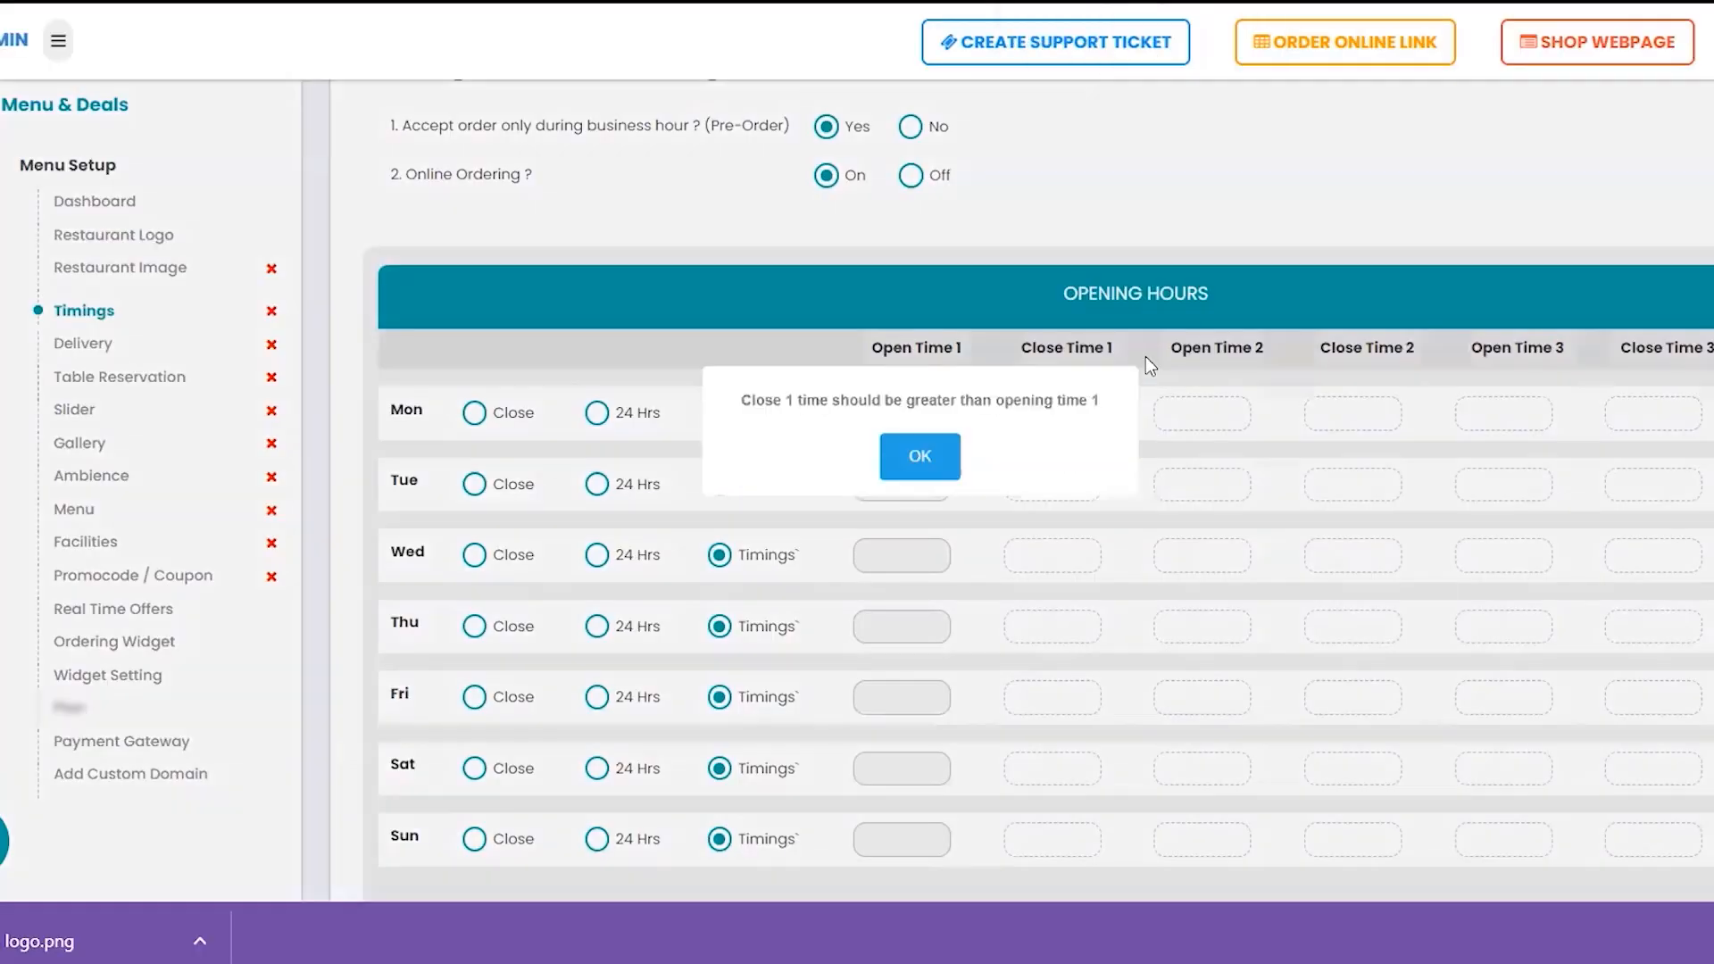
left_click(921, 464)
left_click(1015, 411)
left_click(1094, 75)
left_click(1242, 304)
left_click(1148, 358)
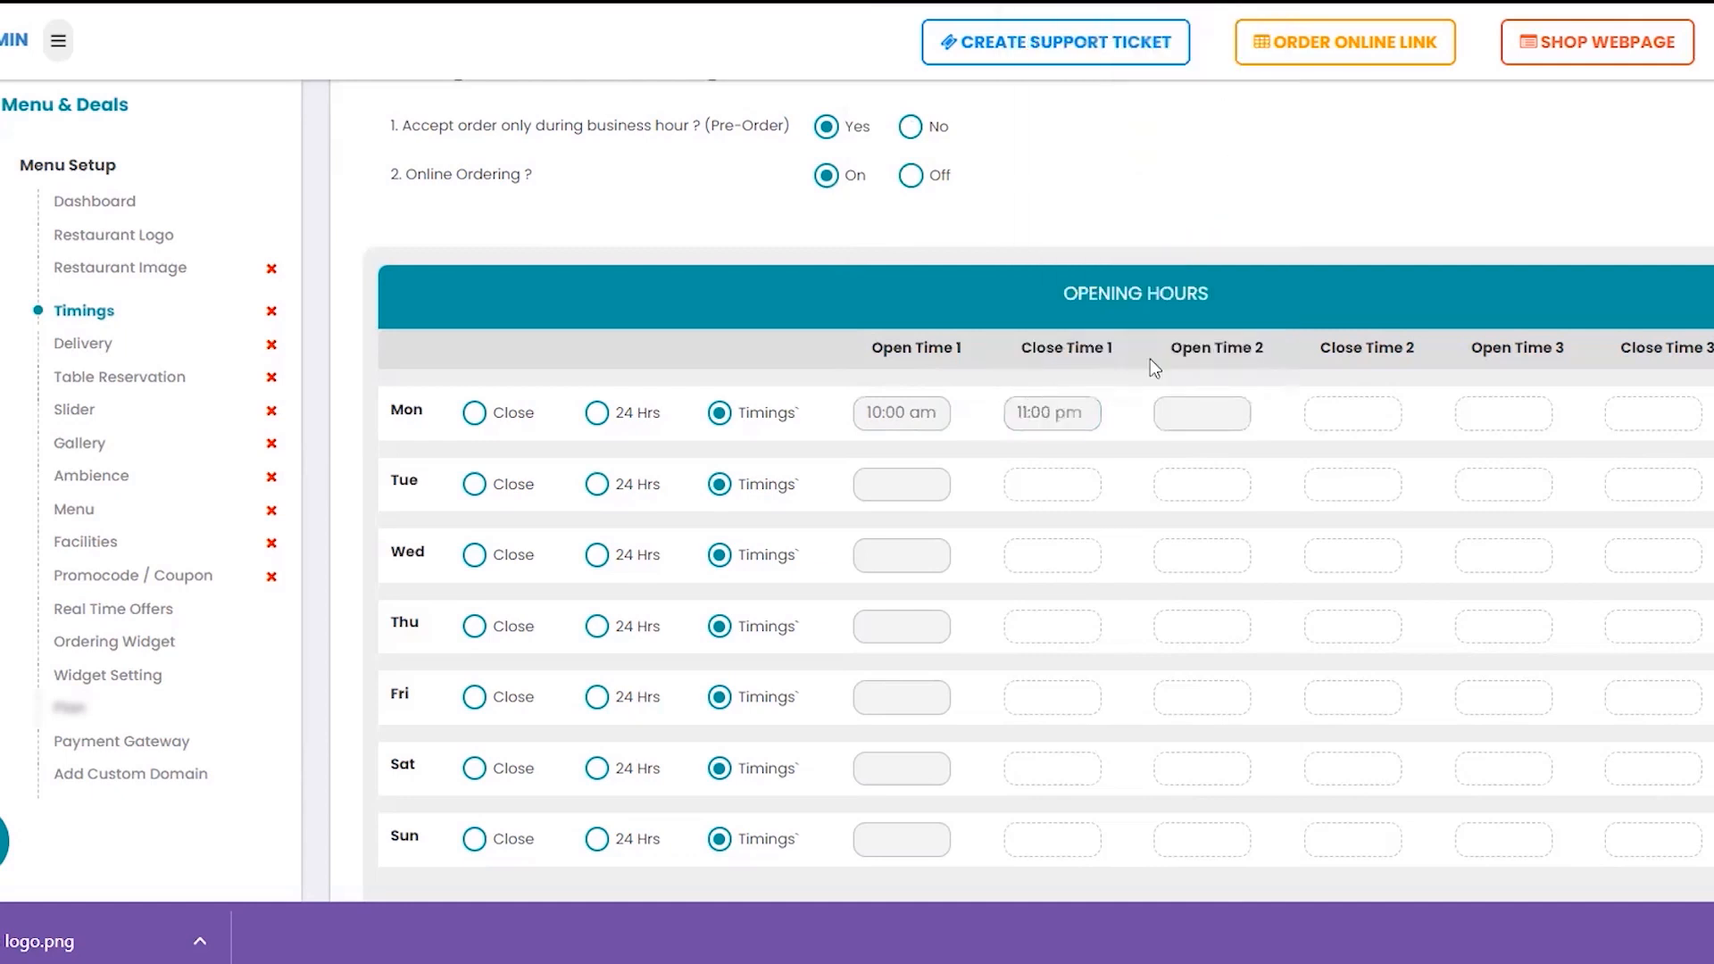
left_click(1203, 407)
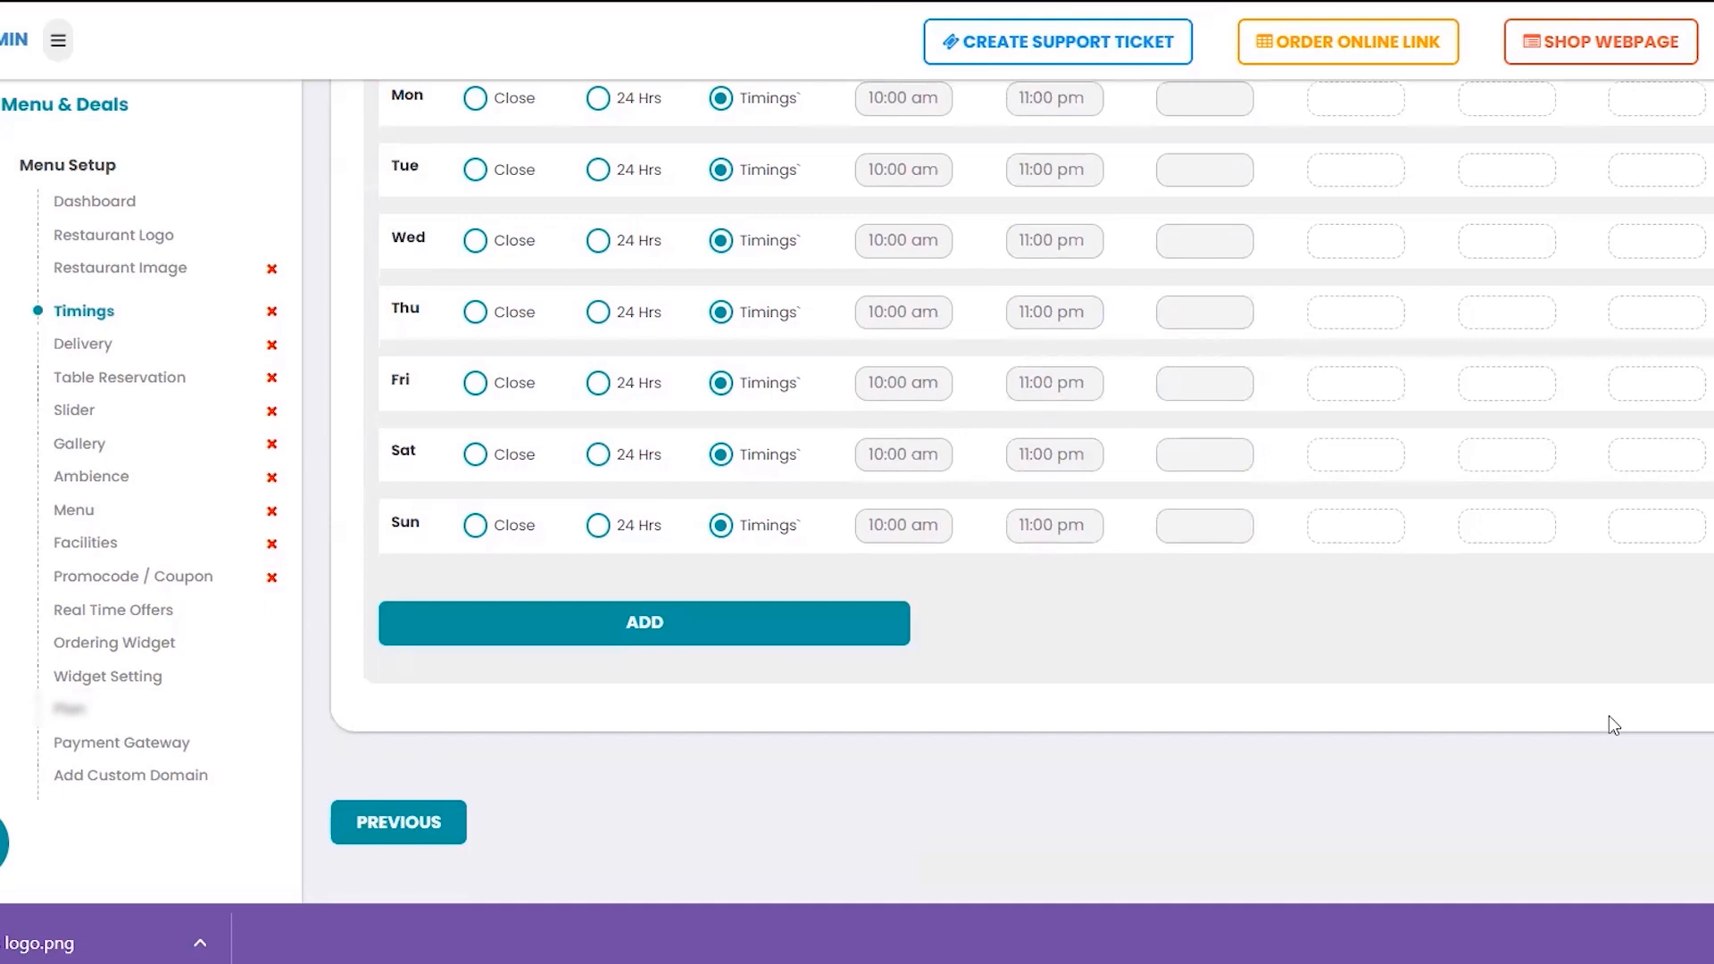
Mark Monday as a closed day
scroll(1613, 724, "up", 4)
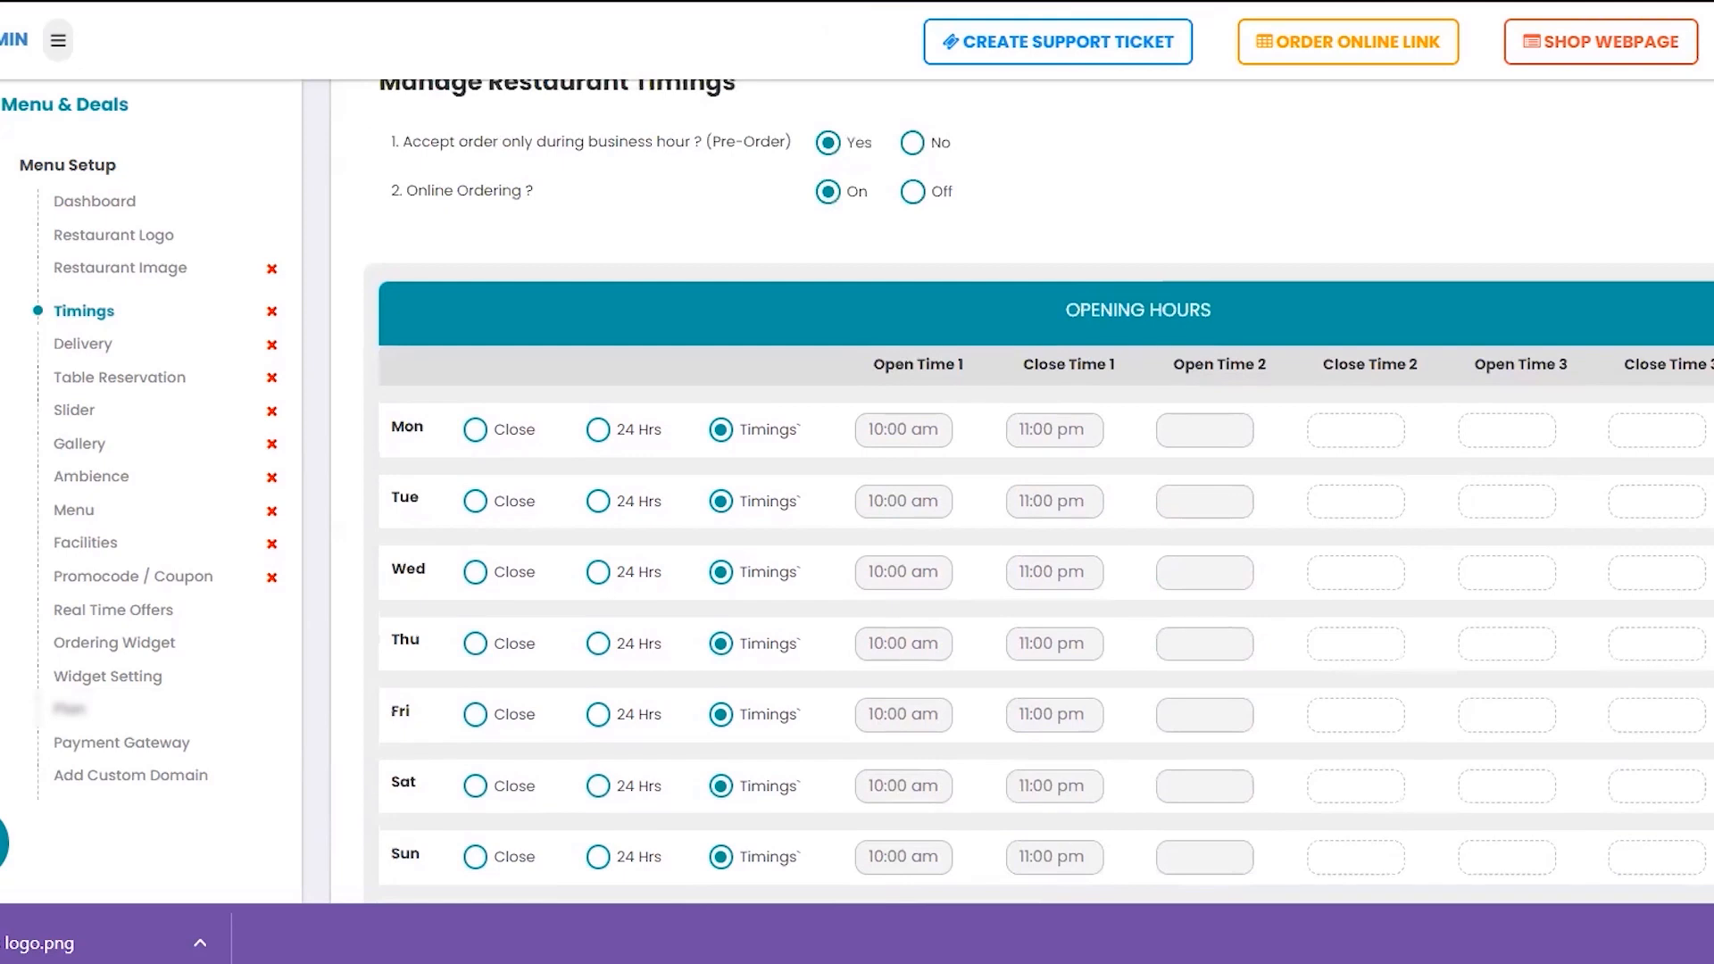
left_click(476, 434)
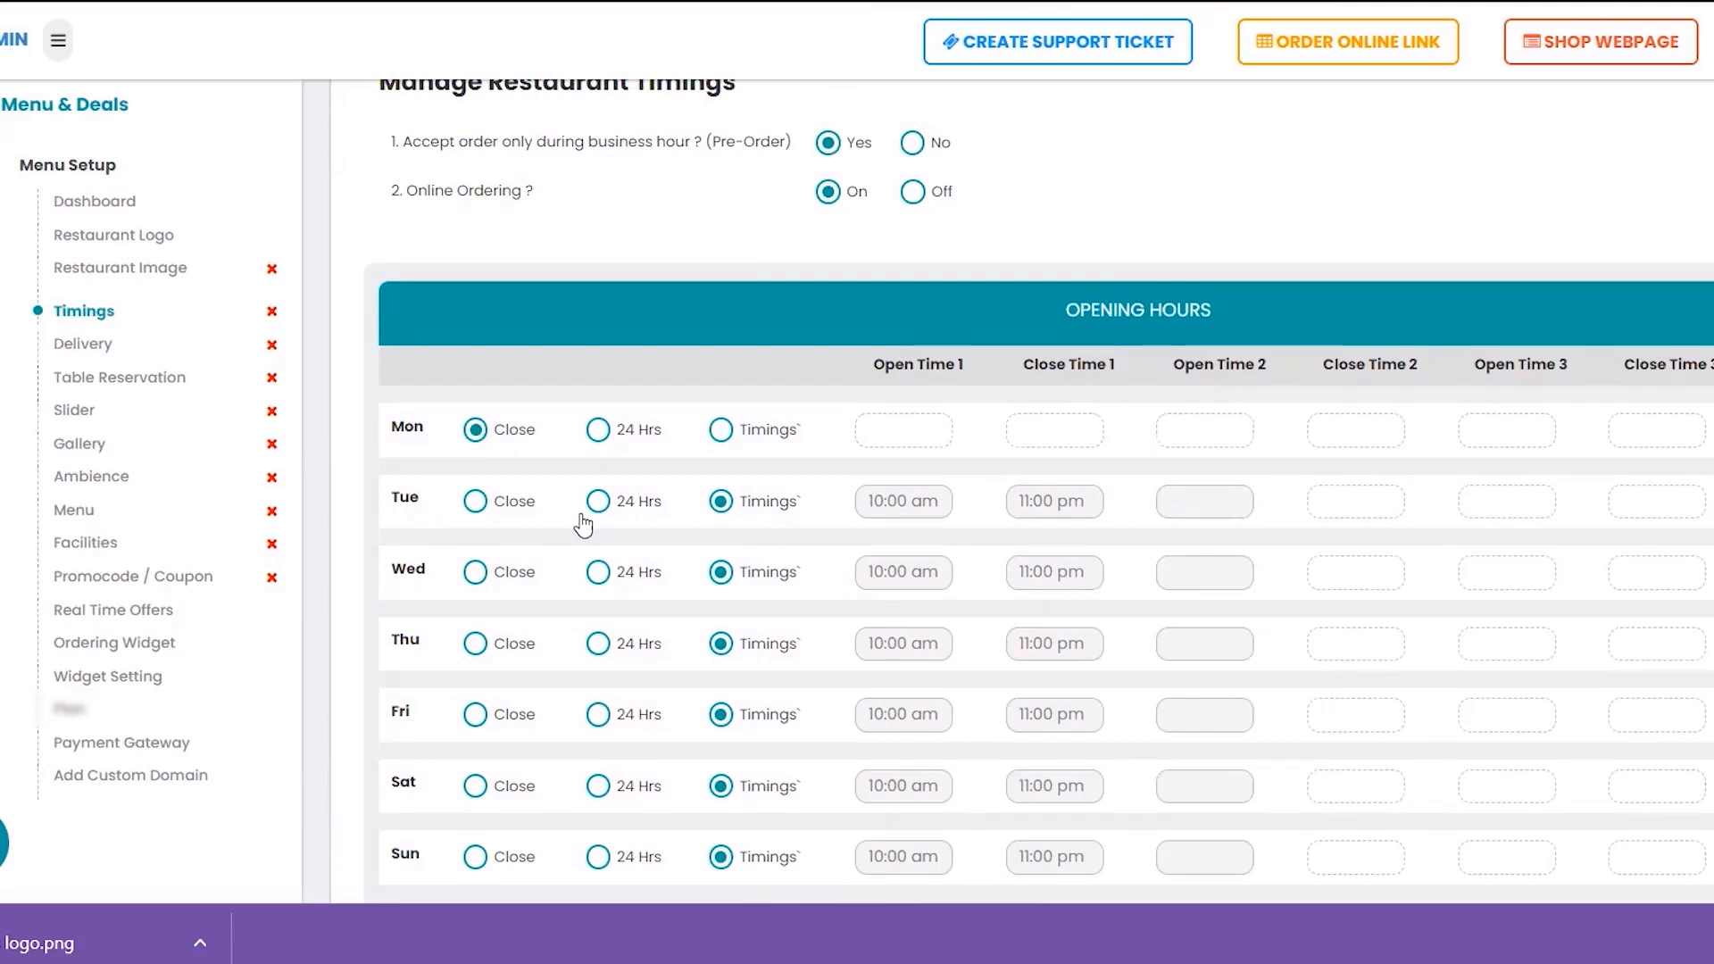
scroll(583, 527, "down", 3)
scroll(581, 520, "down", 1)
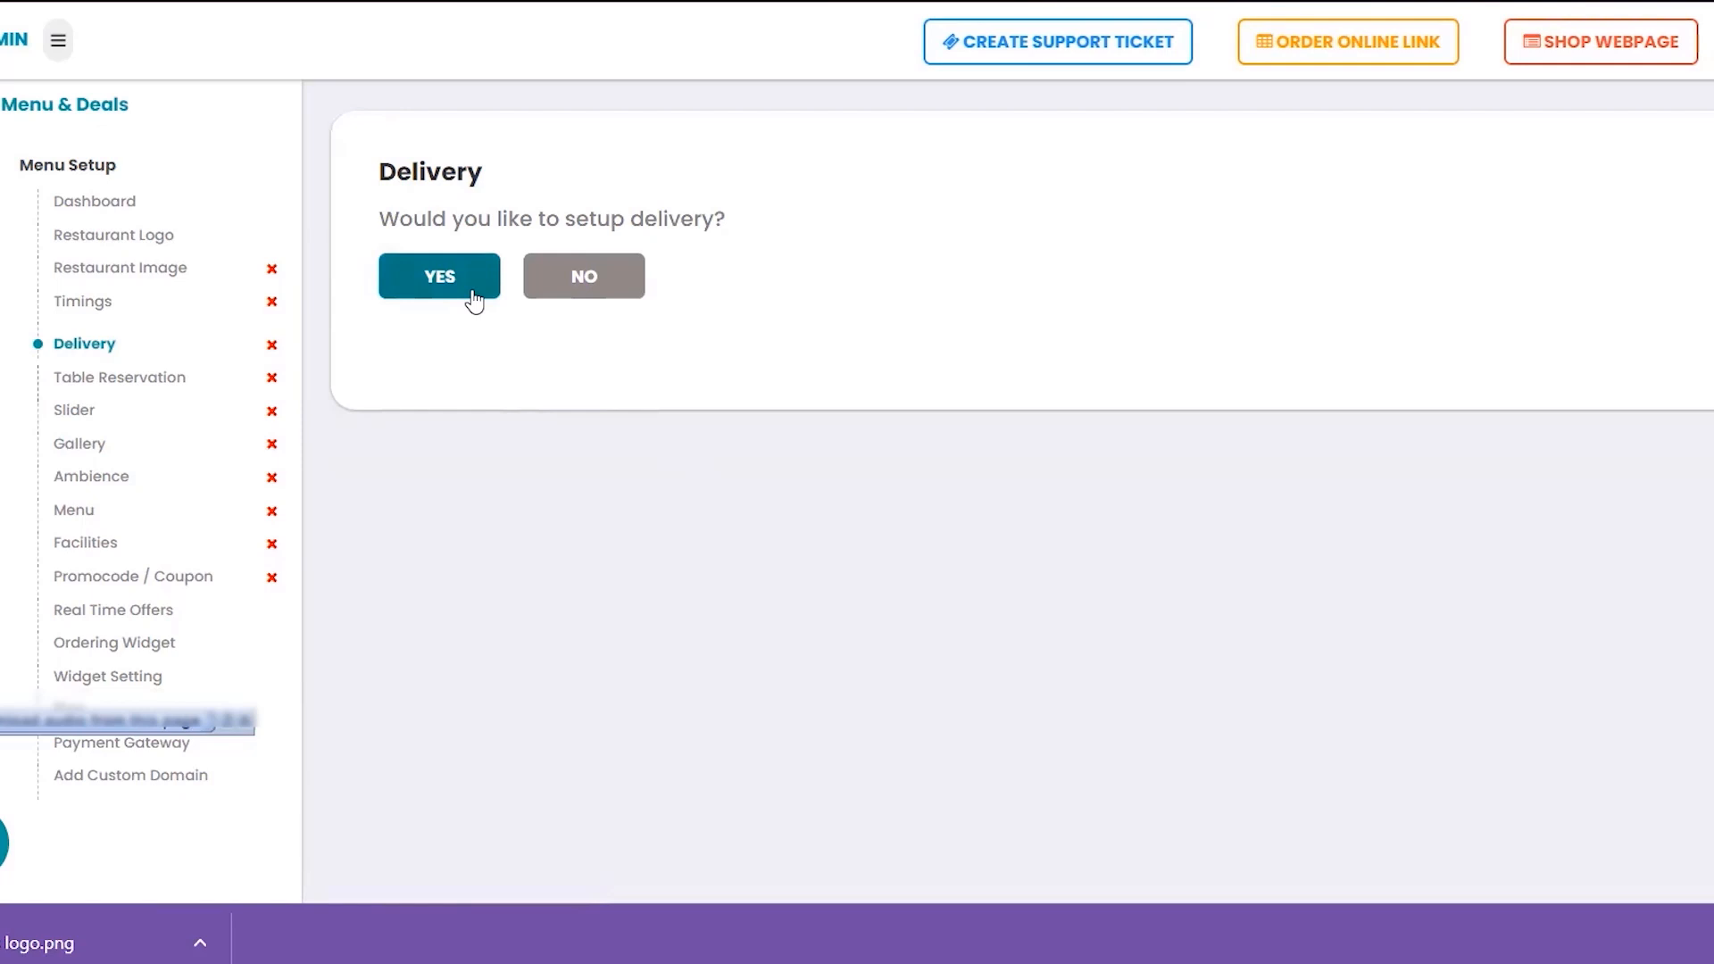
Choose YES to offer delivery and start the delivery setup
left_click(473, 300)
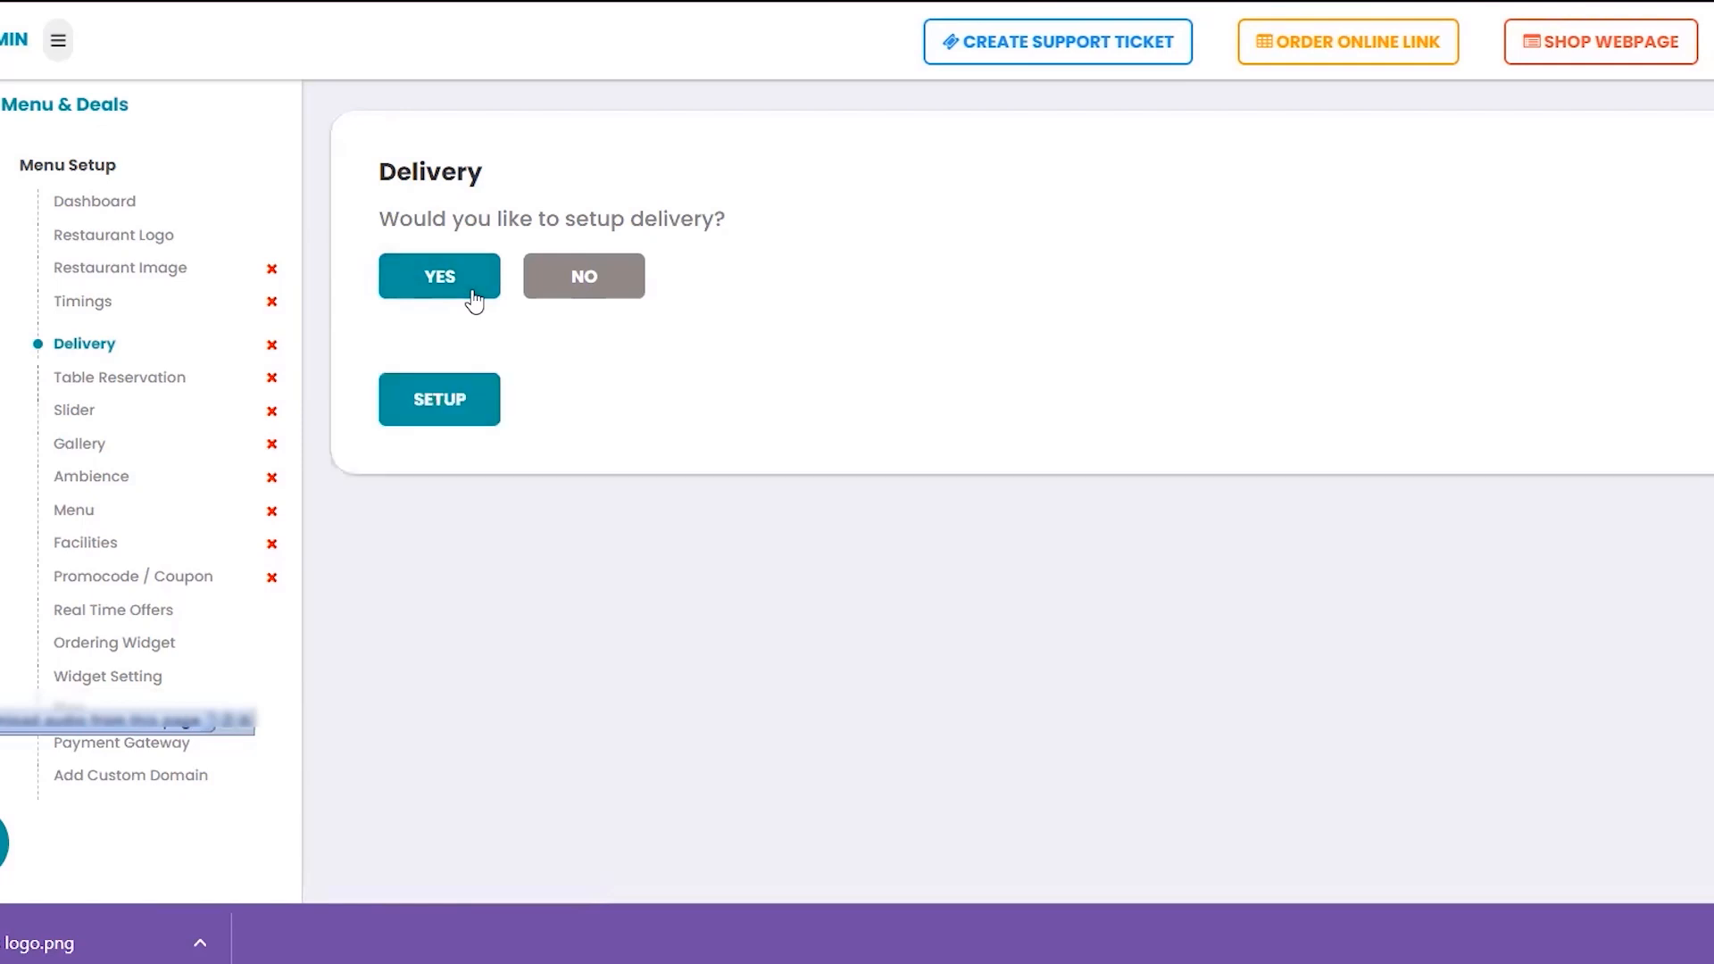
left_click(441, 400)
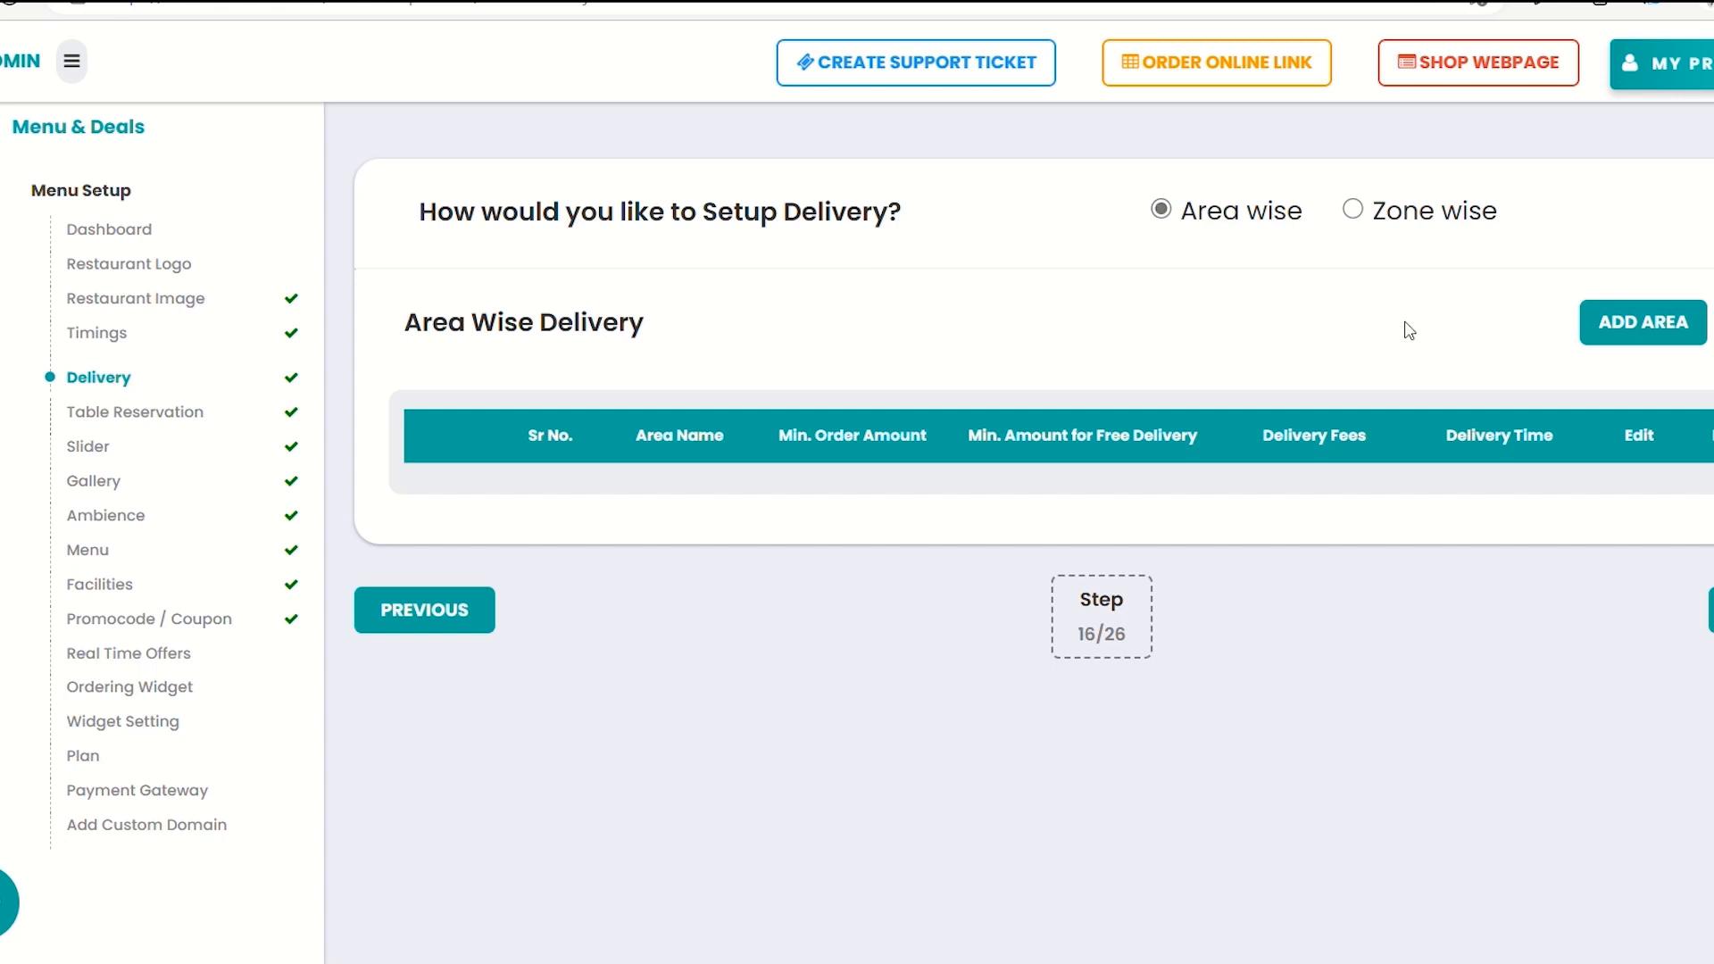
Add delivery area Adajan with minimum order 10, free delivery above 50, fee 5, 10 minutes
left_click(1610, 335)
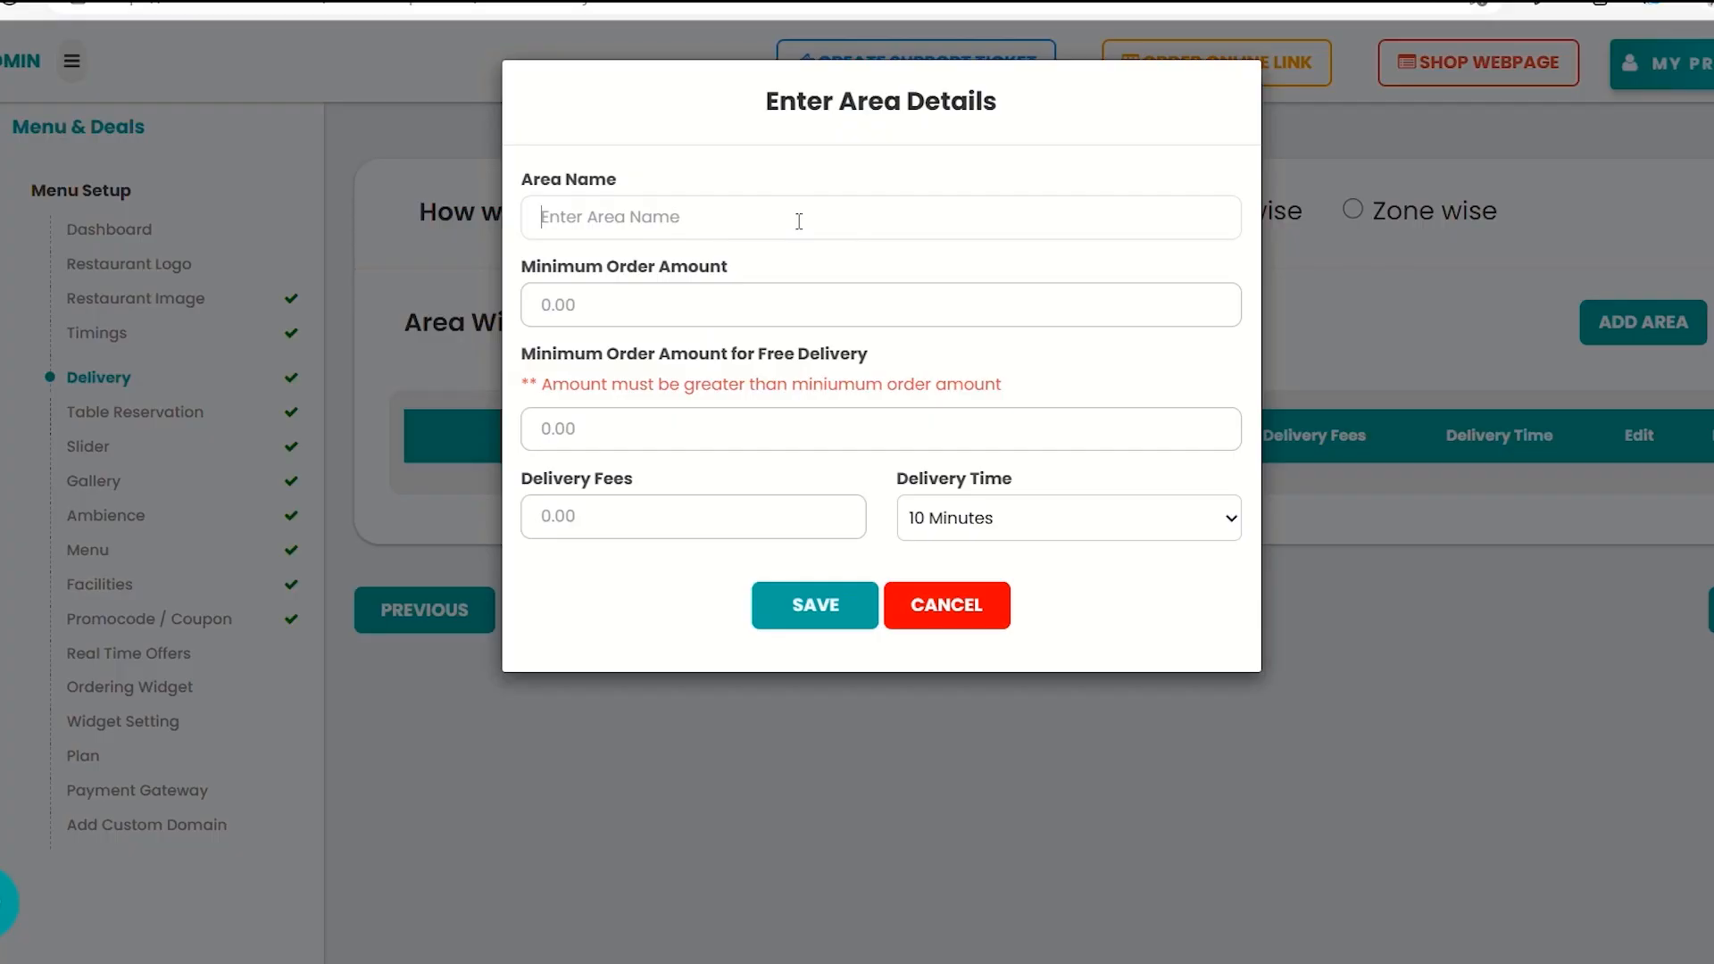
type("Adajan")
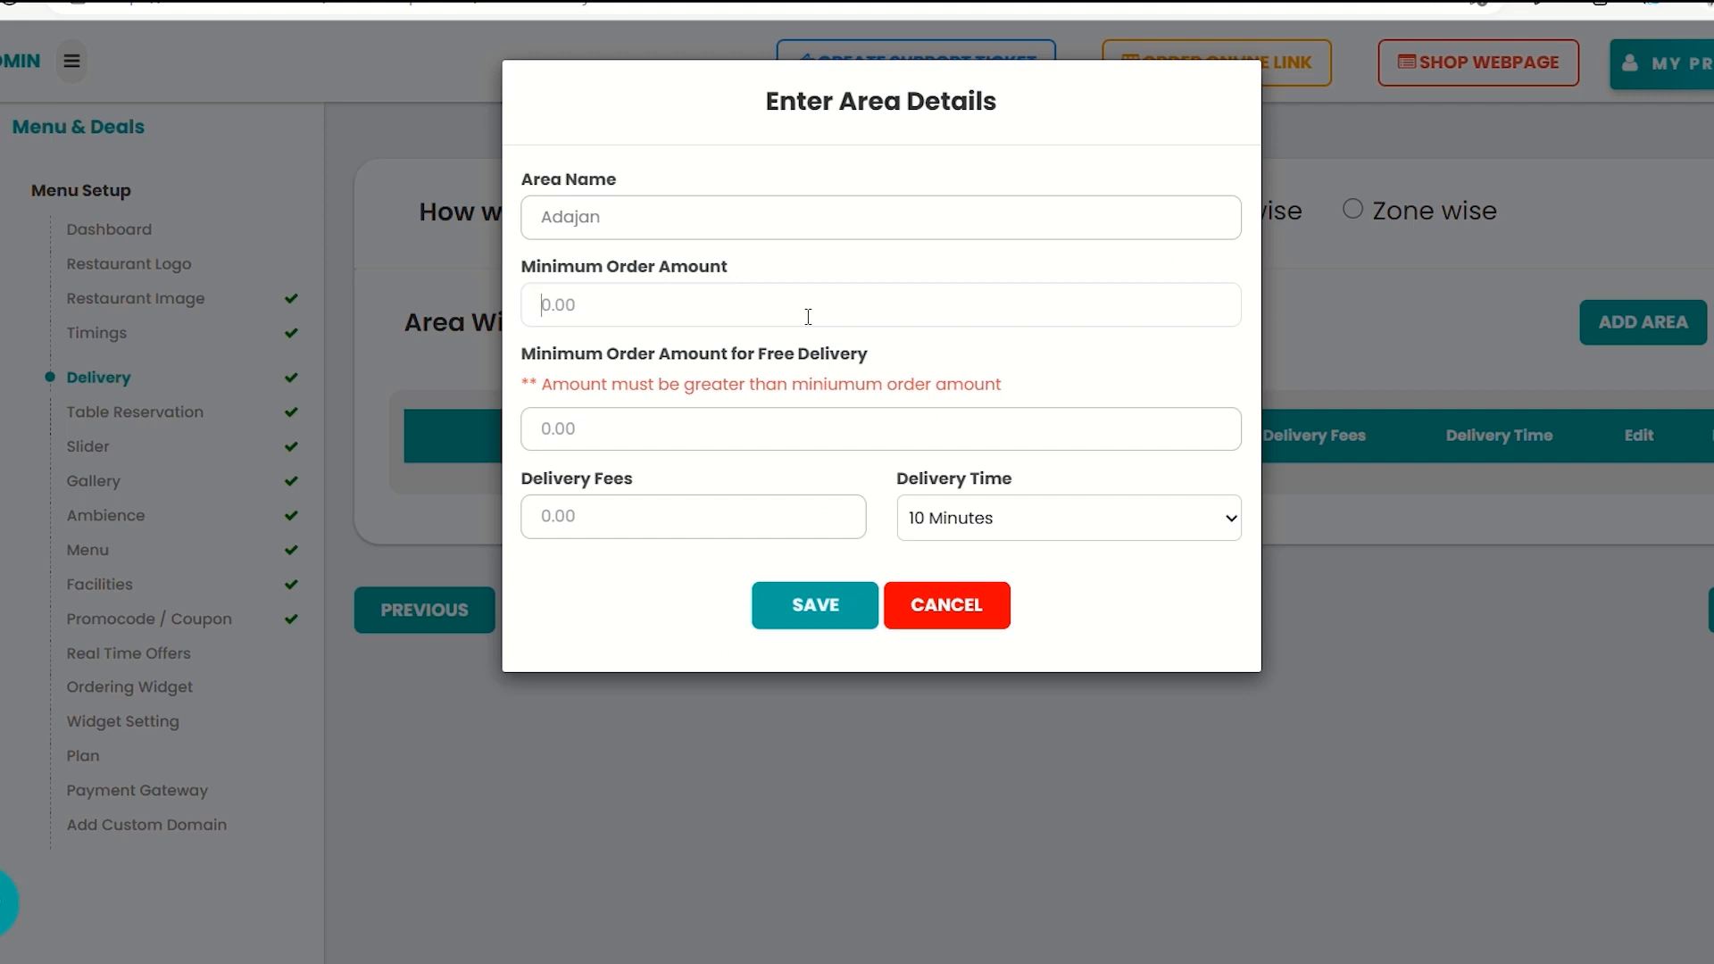
type("0")
left_click(600, 431)
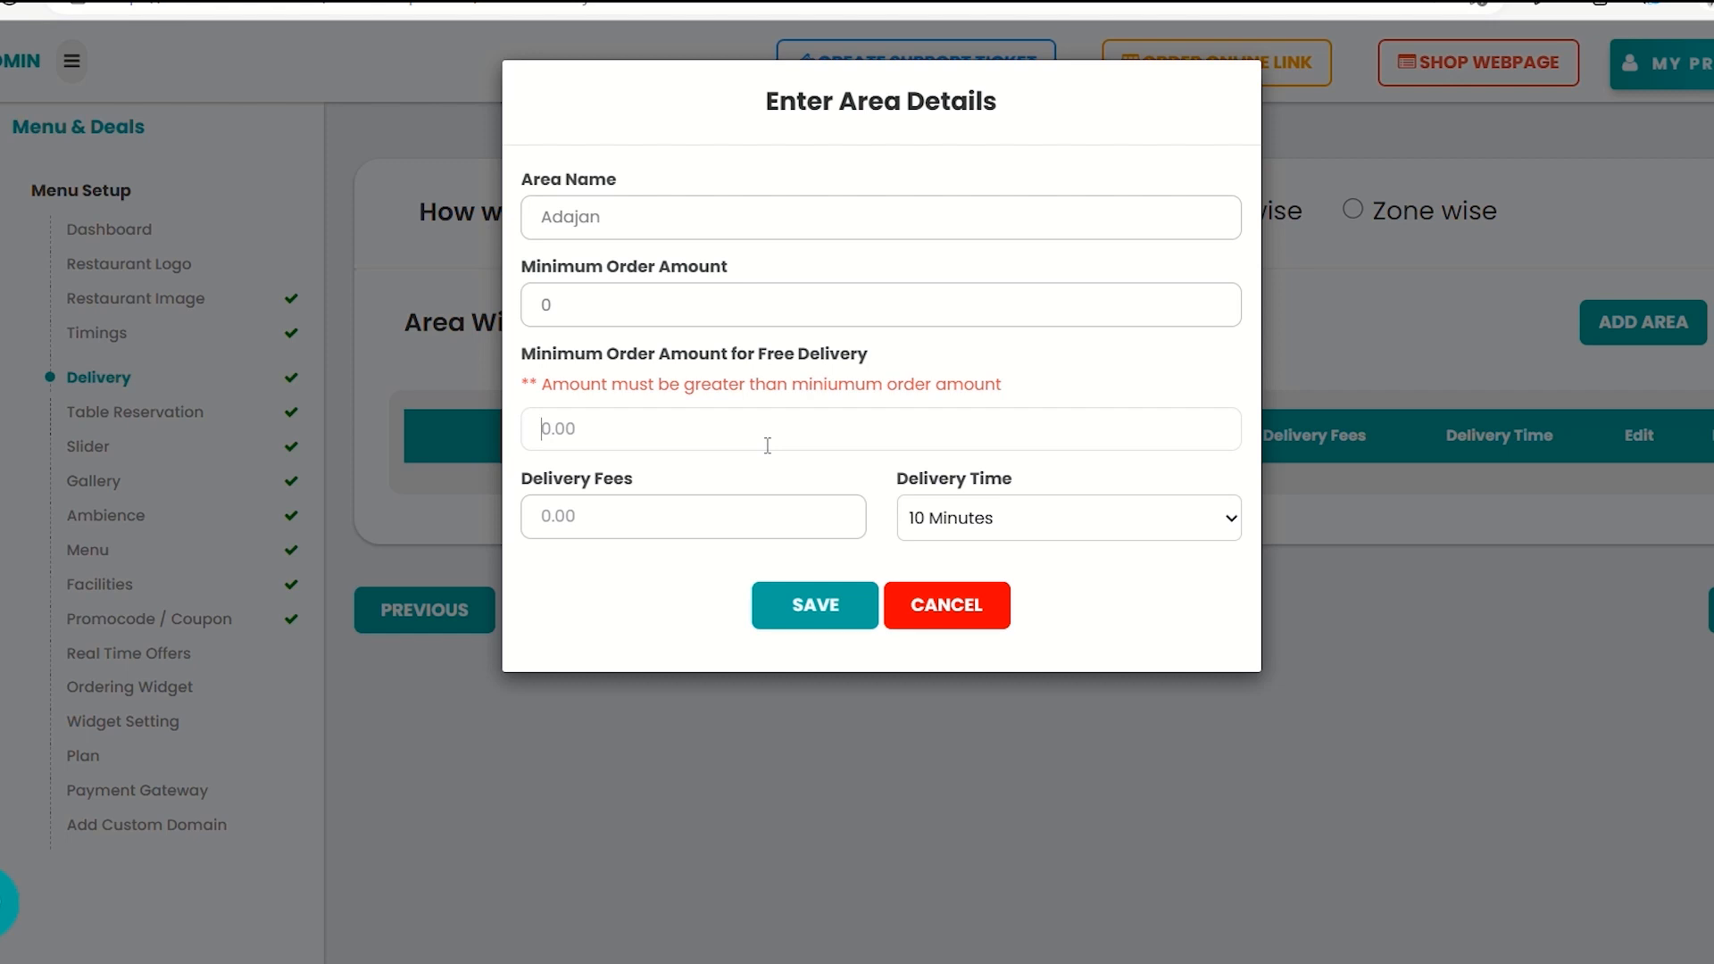
type("50")
left_click(653, 315)
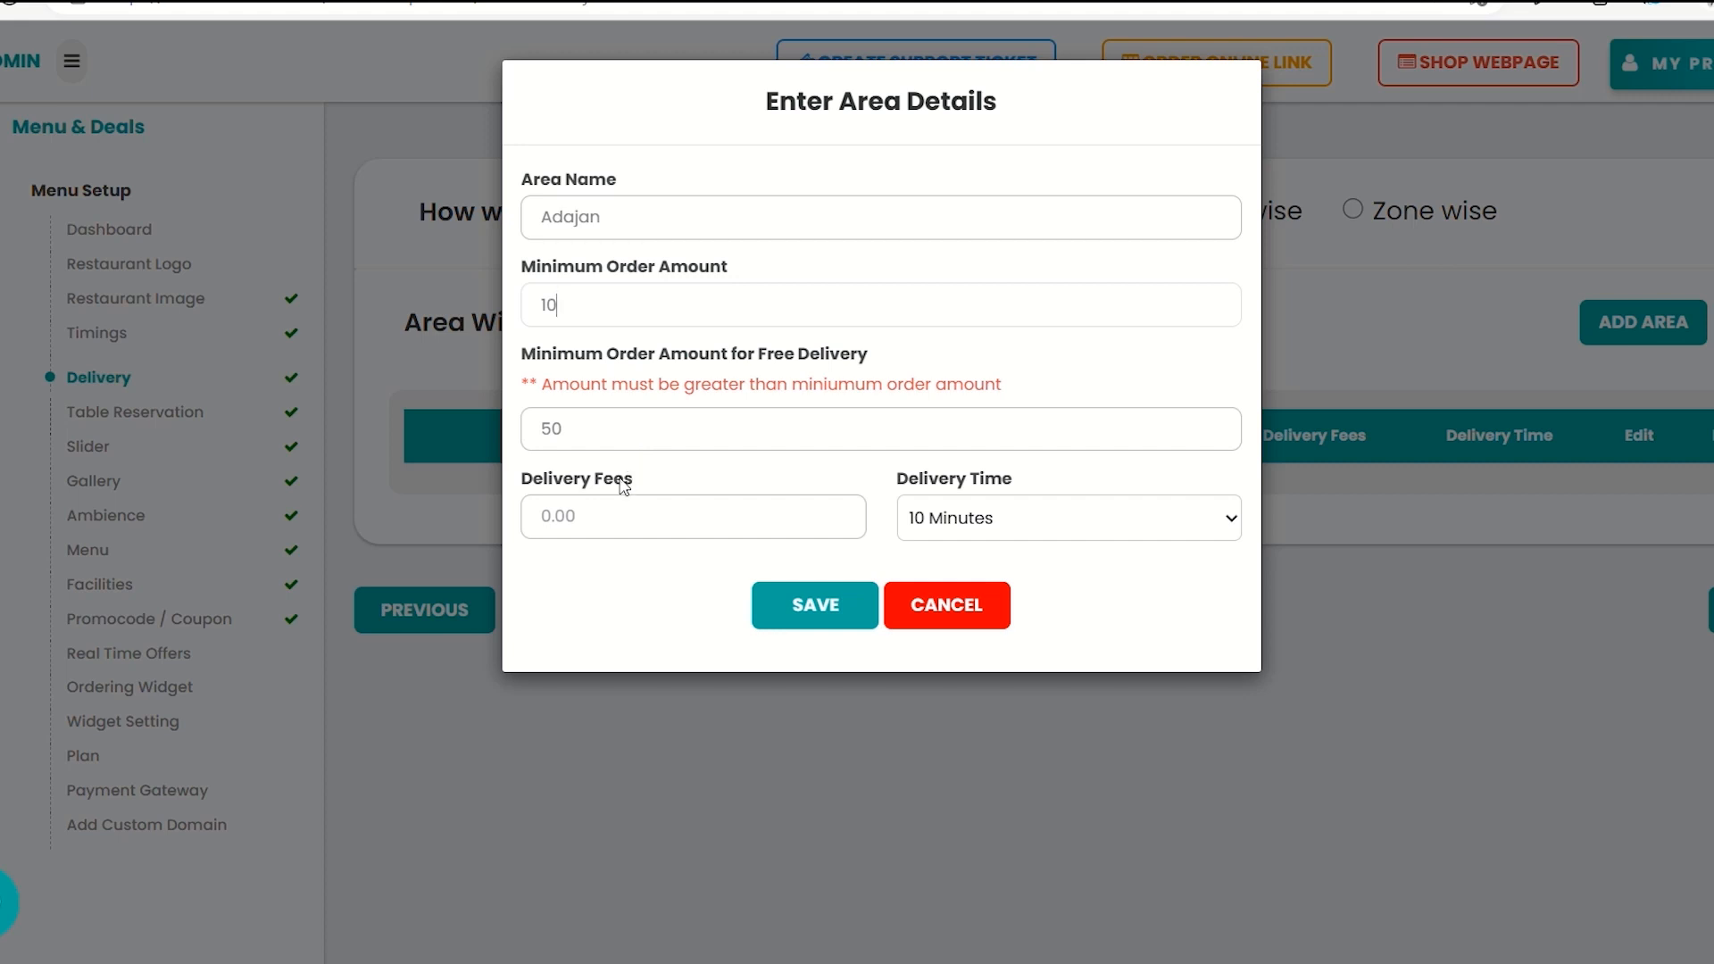
left_click(583, 524)
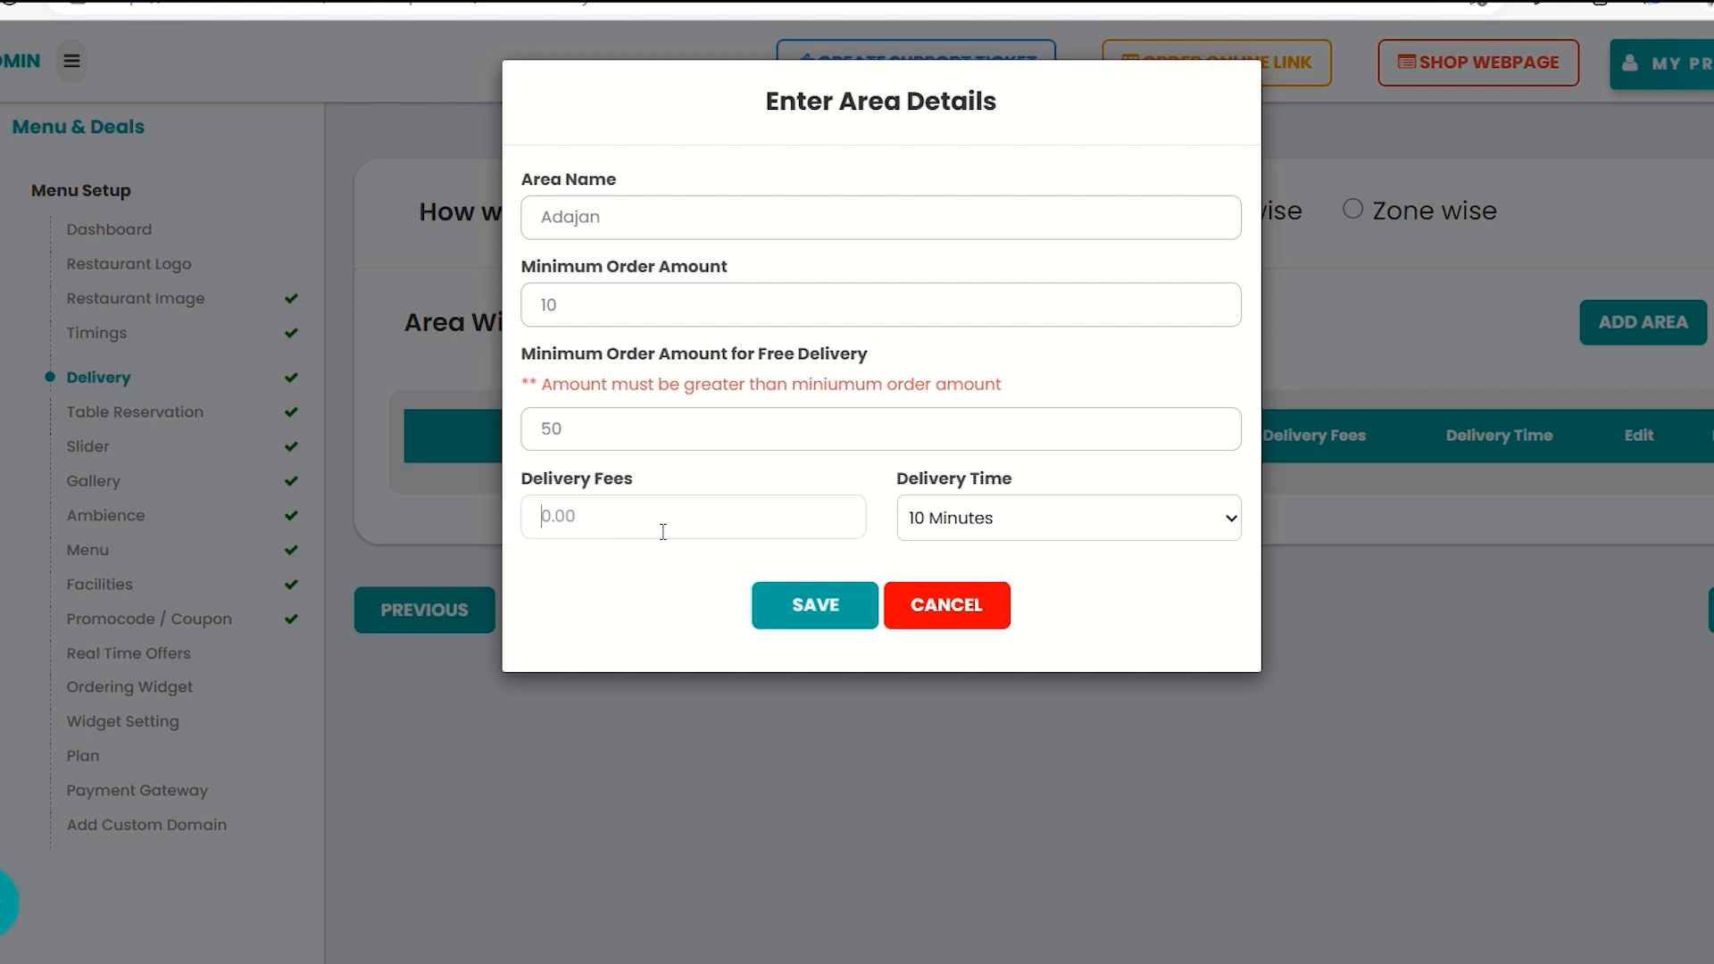
type("5")
left_click(962, 530)
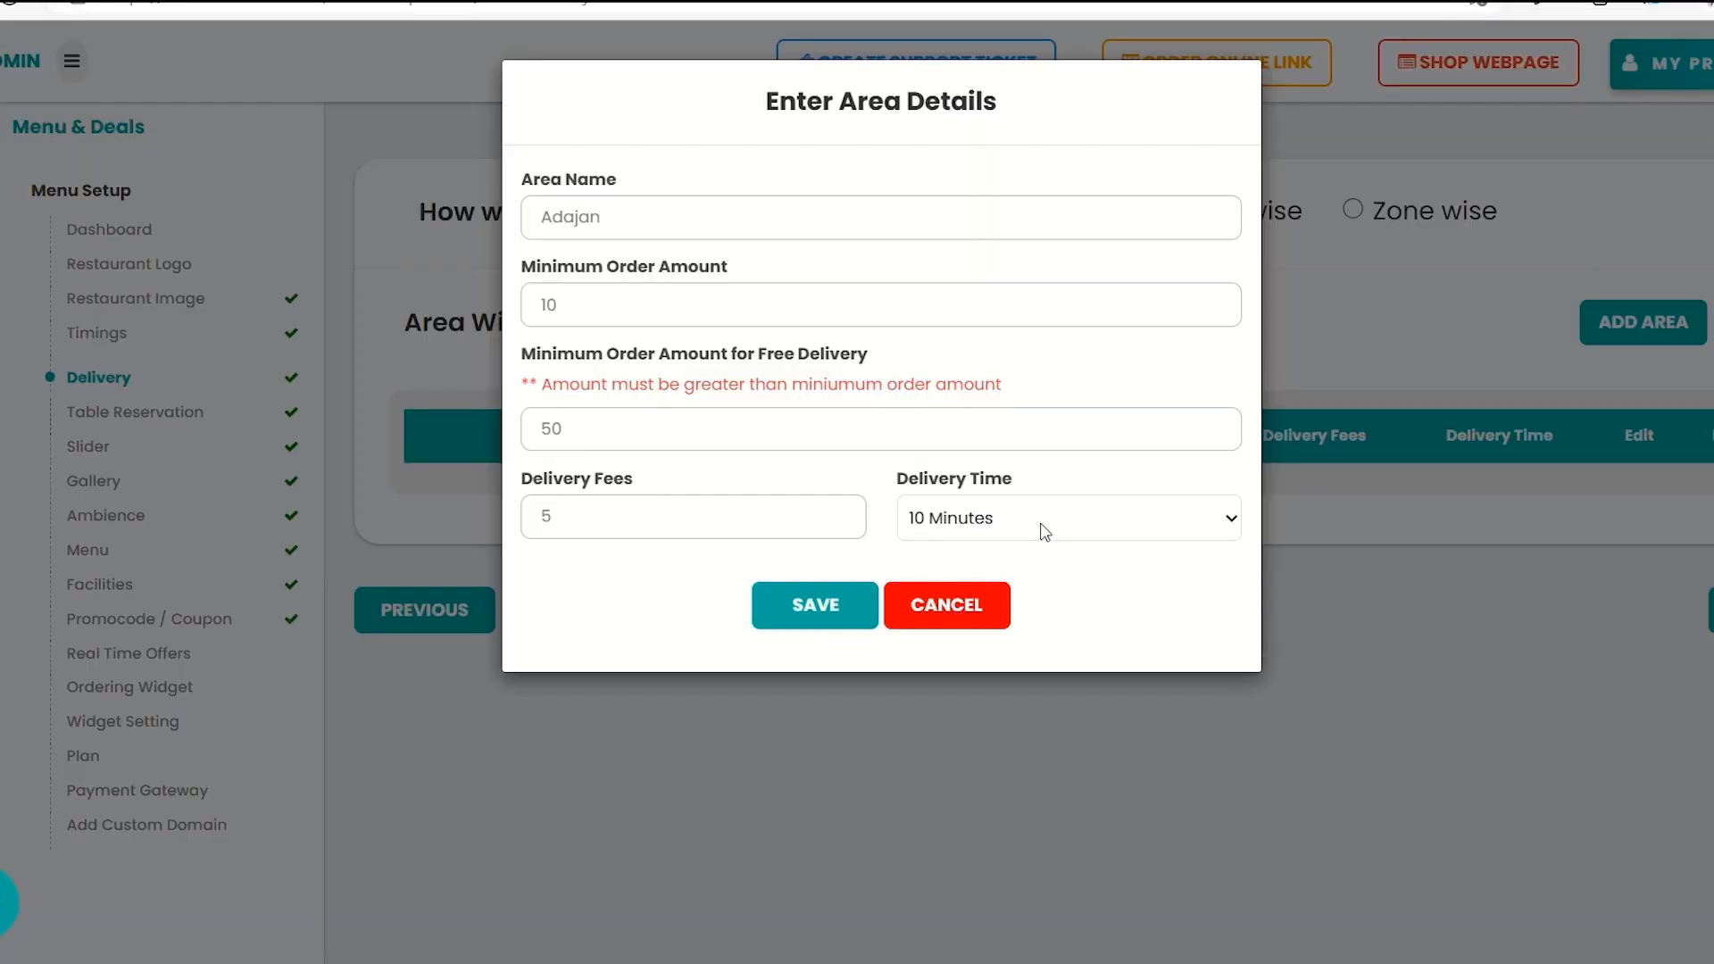
left_click(832, 606)
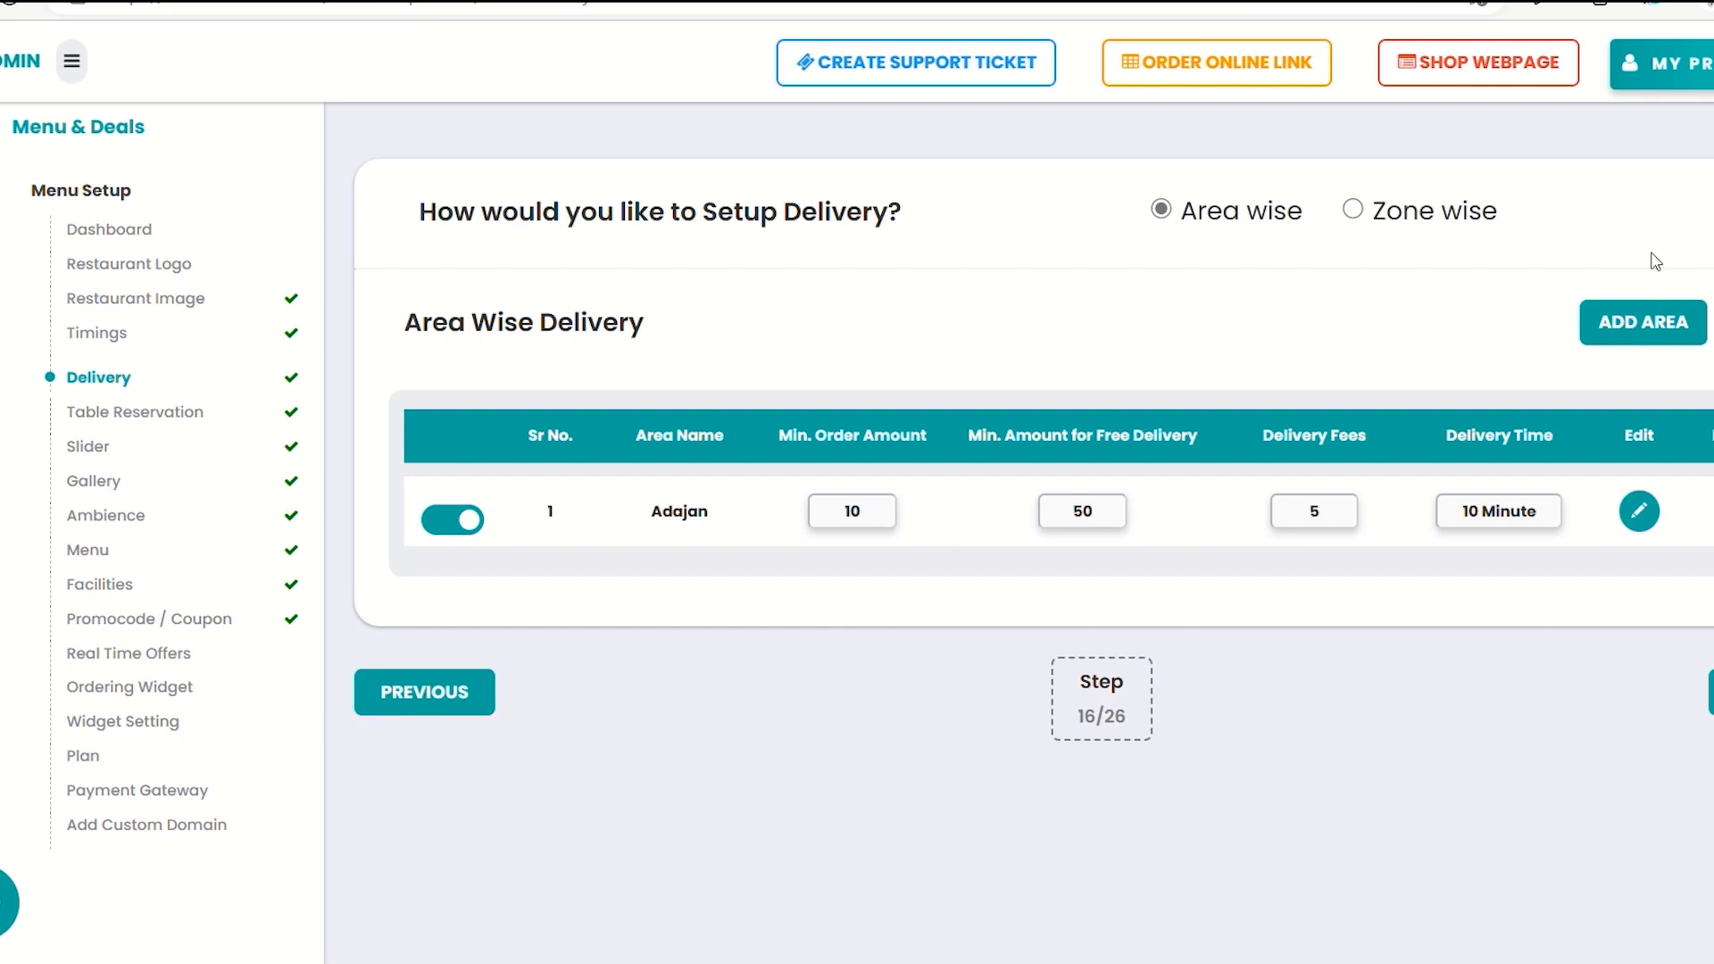
Switch delivery to Zone wise and begin a new zone on the Surat map
left_click(1353, 211)
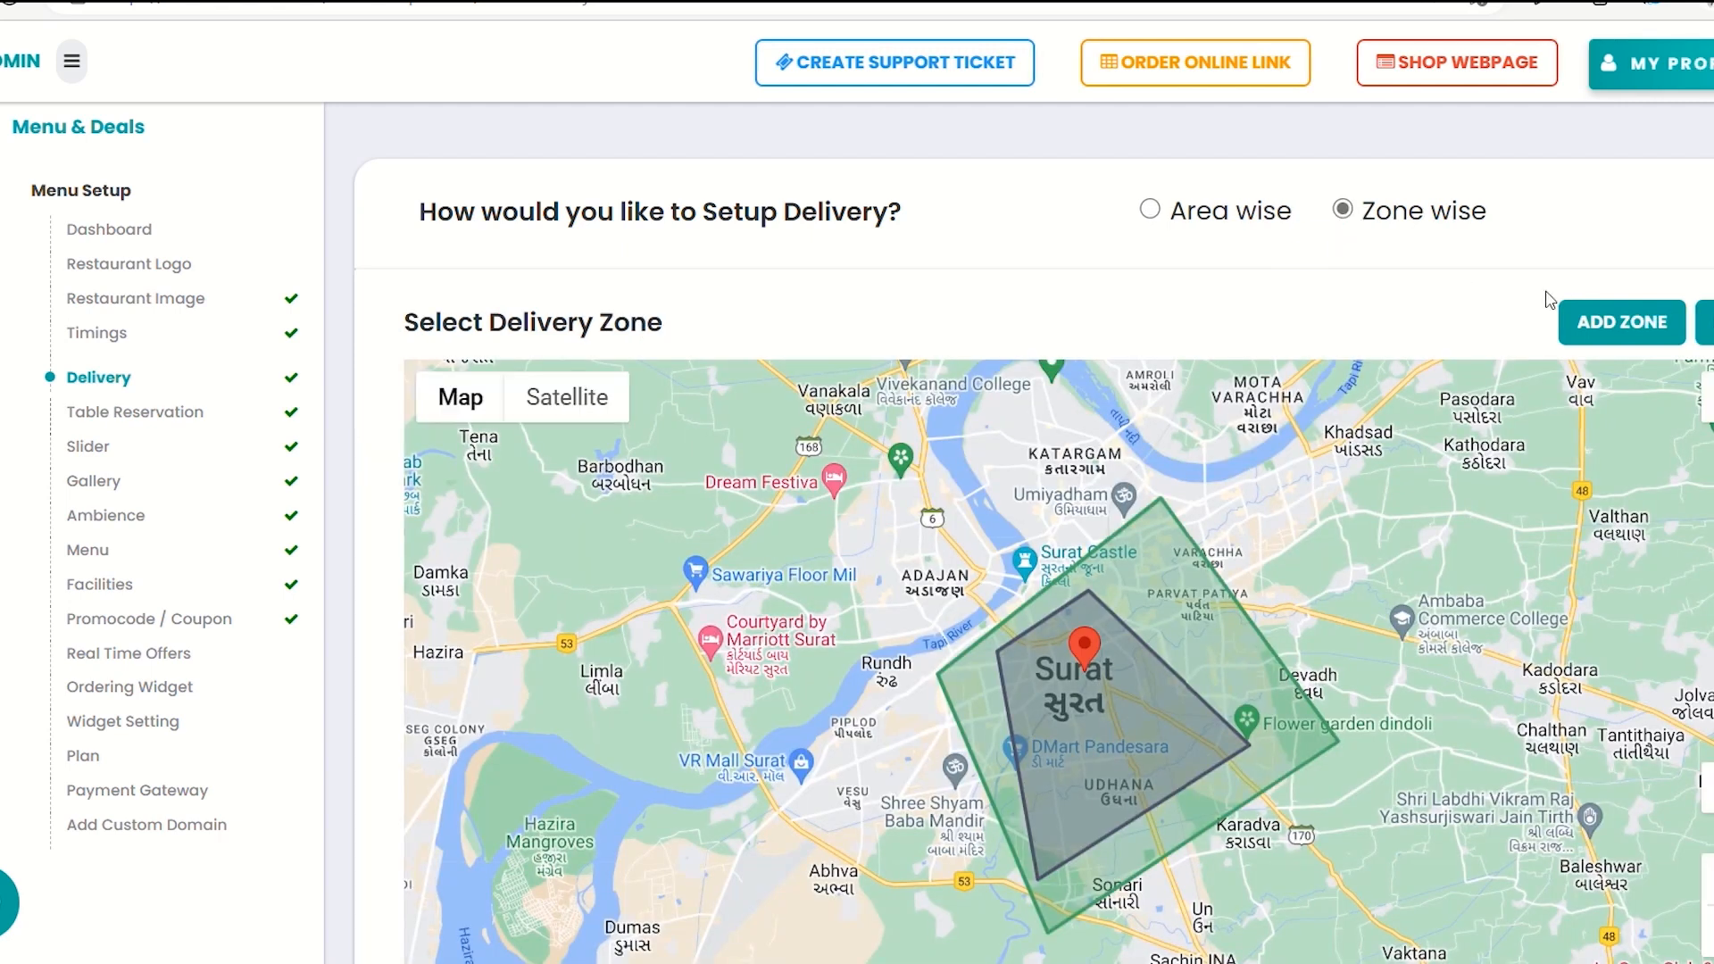
left_click(1588, 322)
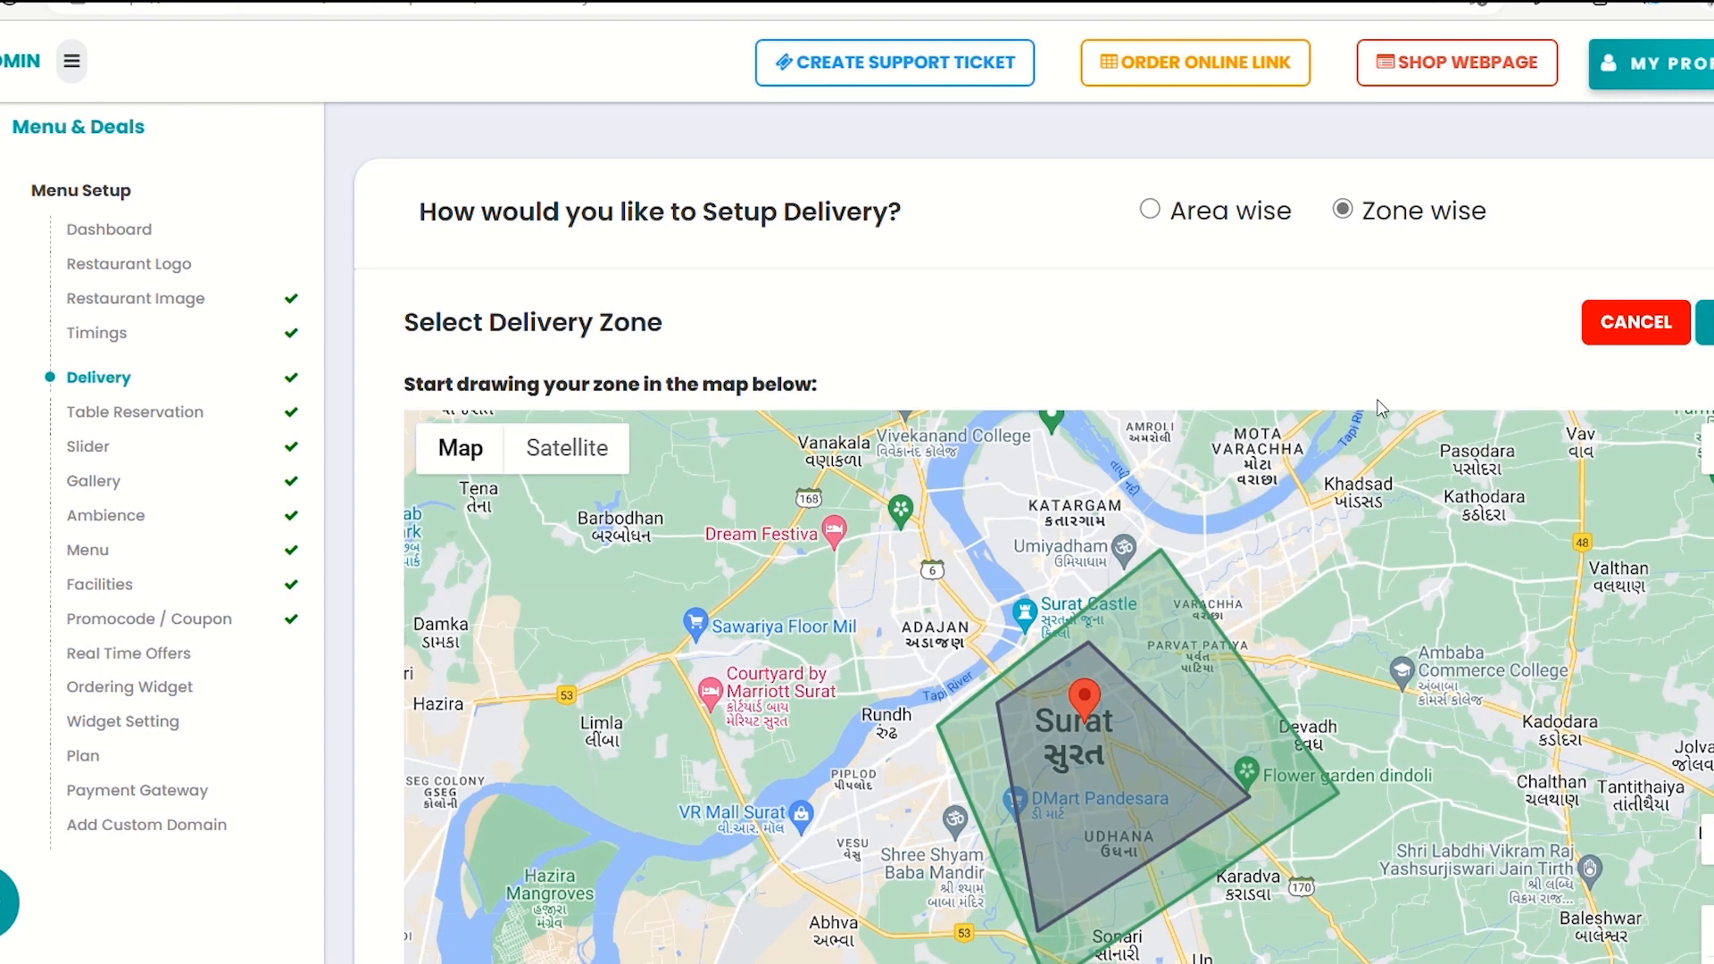
scroll(1233, 526, "down", 2)
scroll(1233, 527, "down", 1)
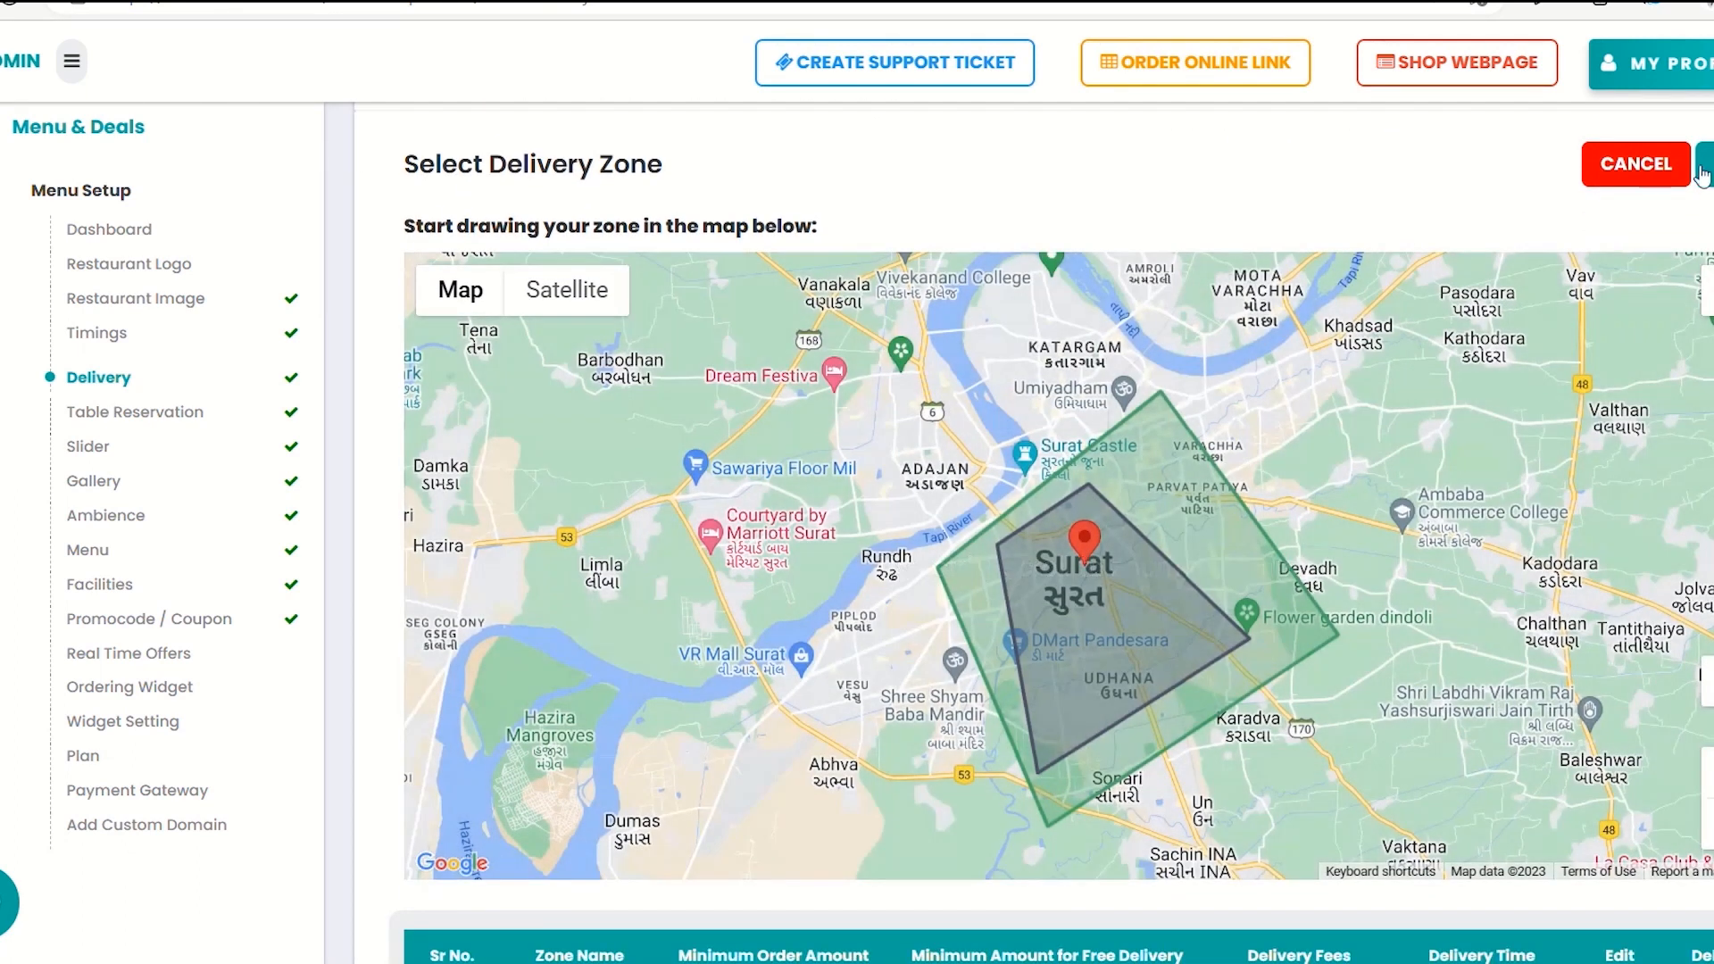
left_click(1702, 174)
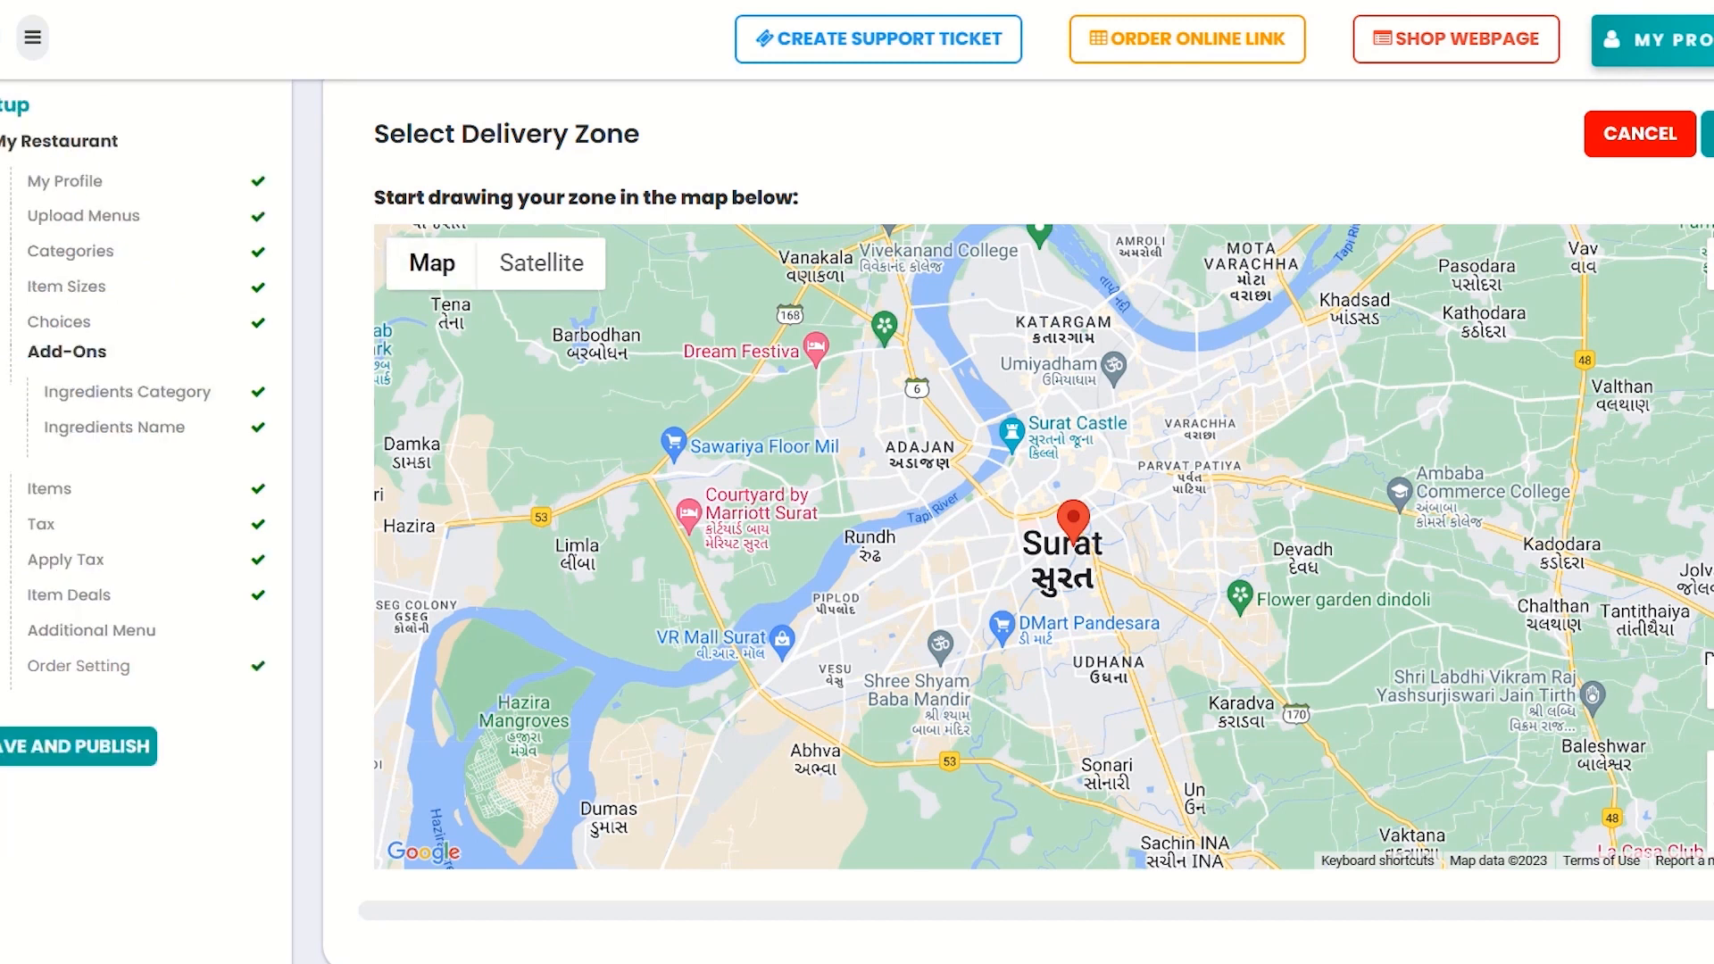
In My Profile, keep the owner details and select Pizza as the restaurant cuisine
left_click(70, 182)
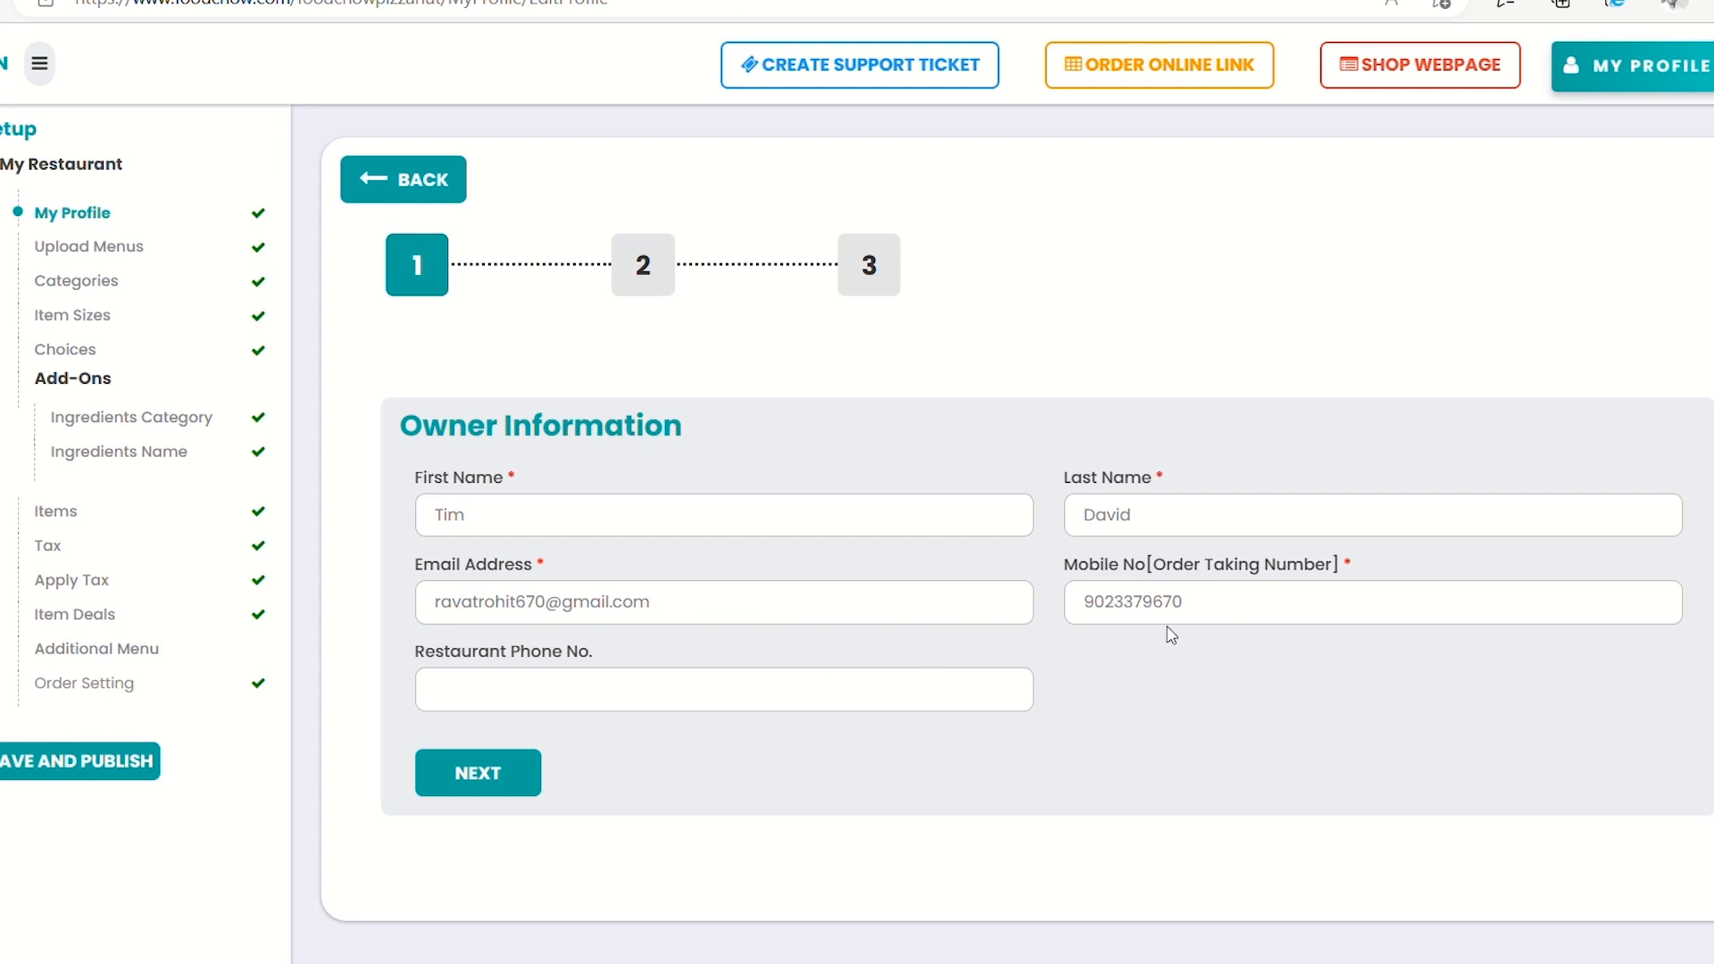
left_click(495, 774)
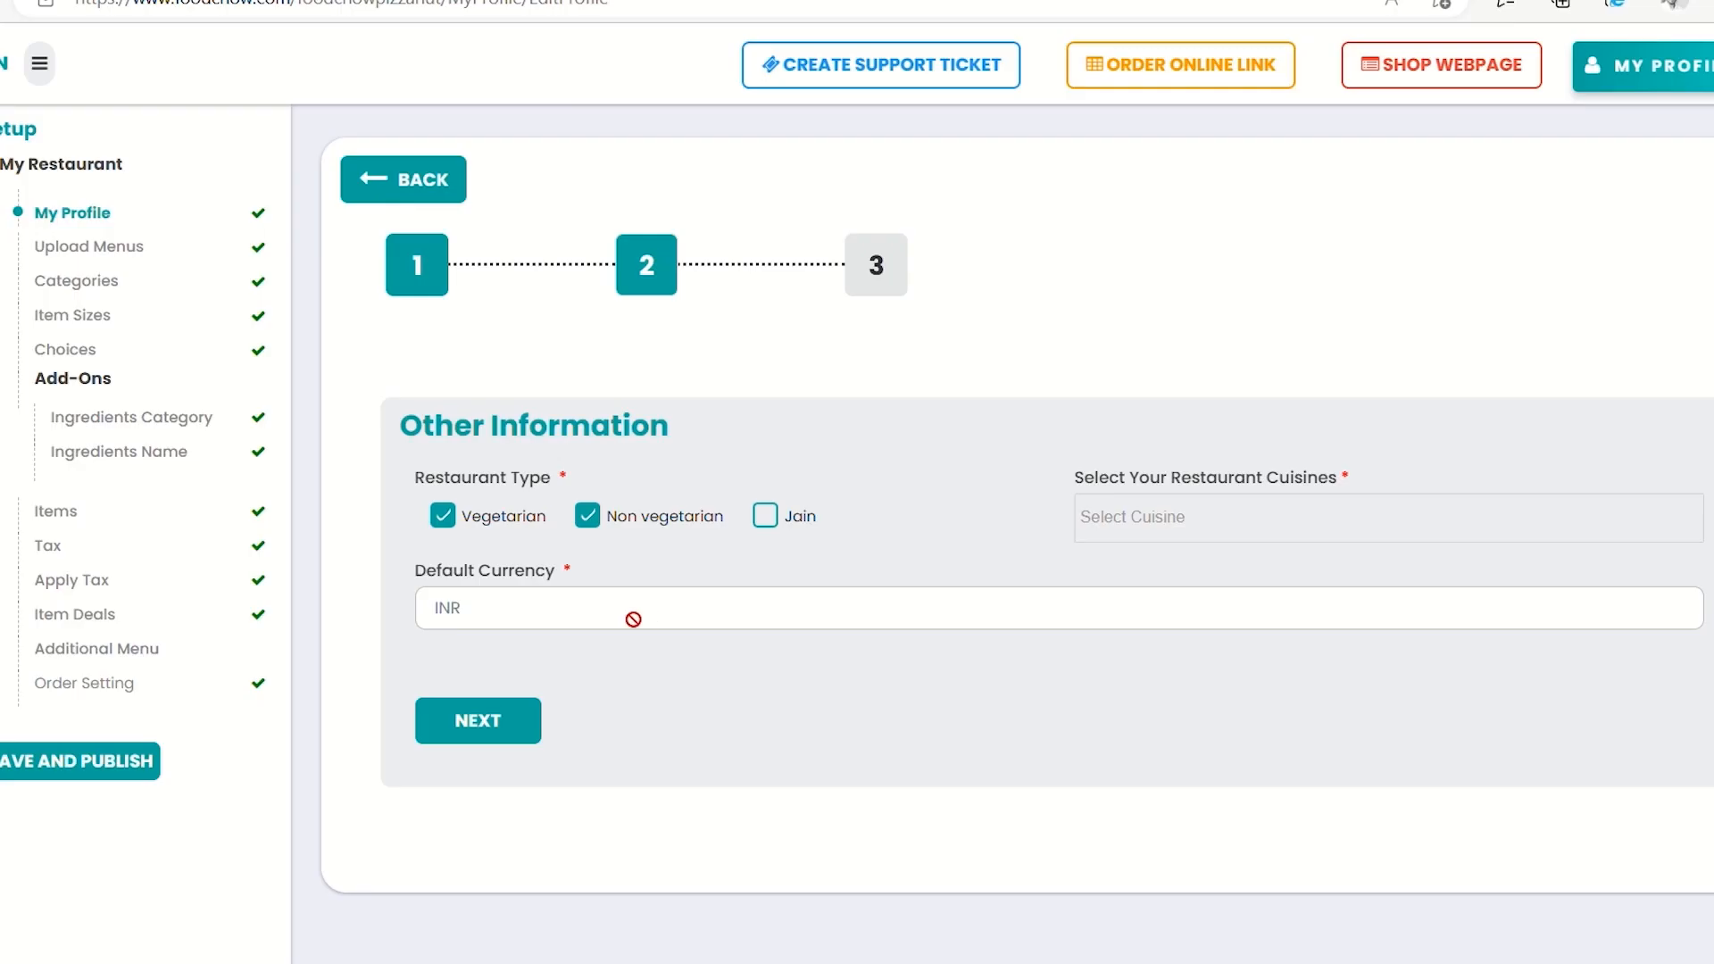
left_click(1168, 536)
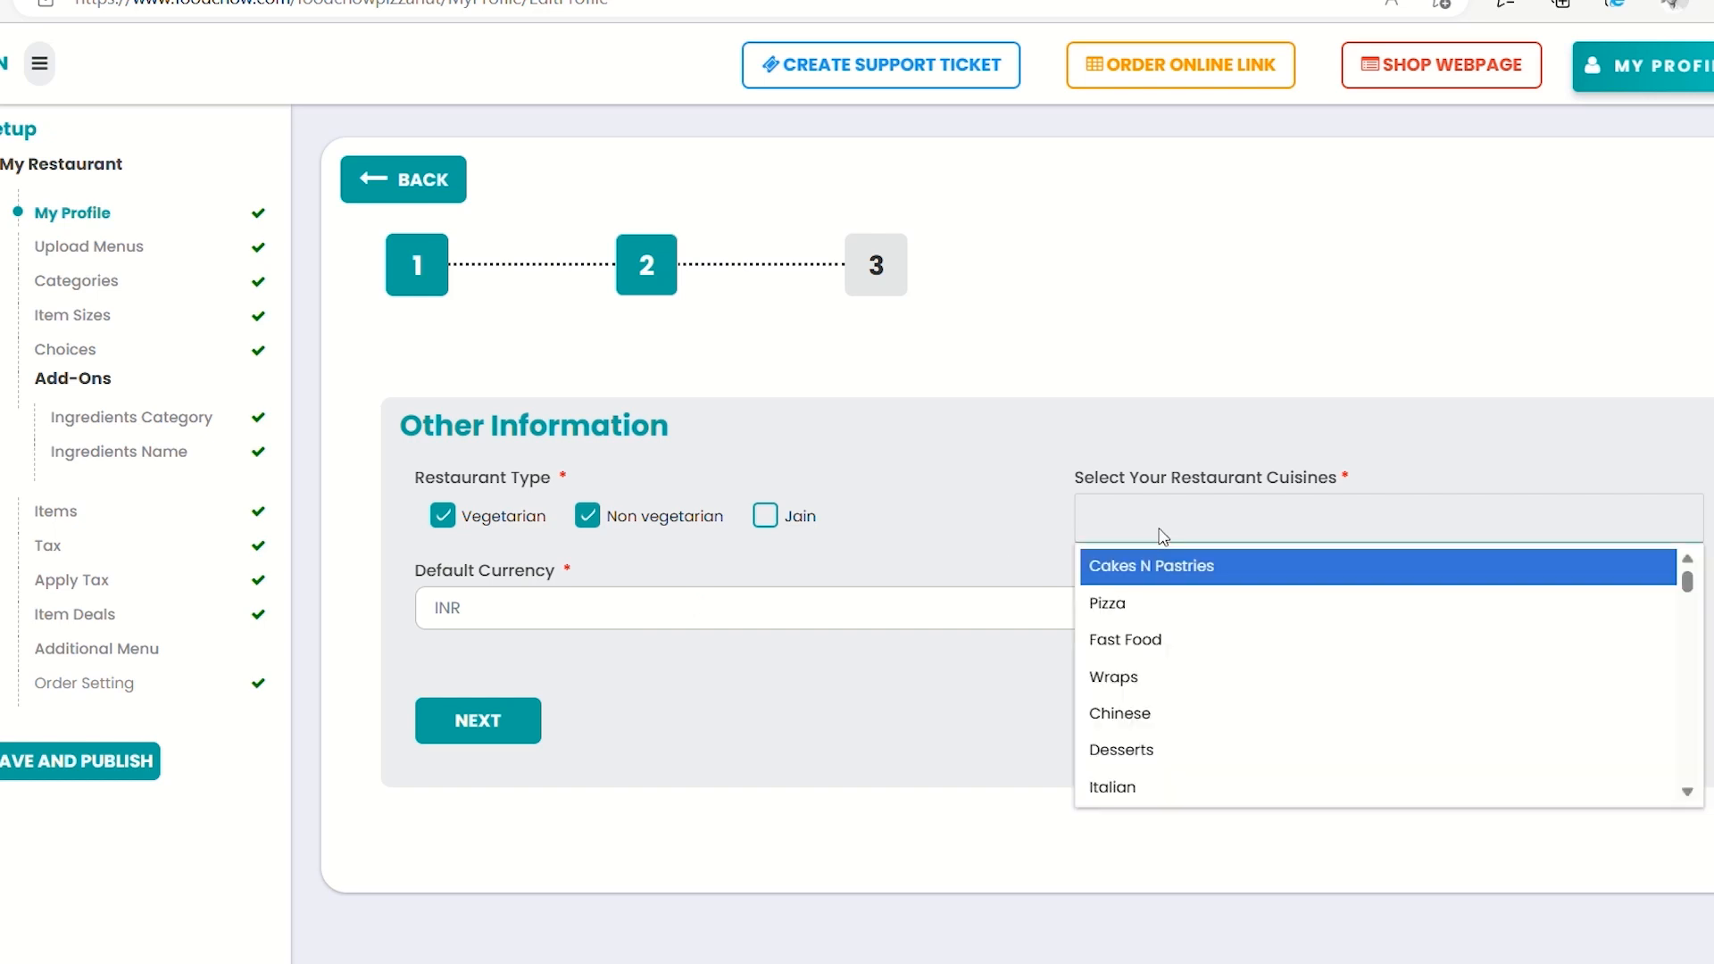
left_click(1120, 613)
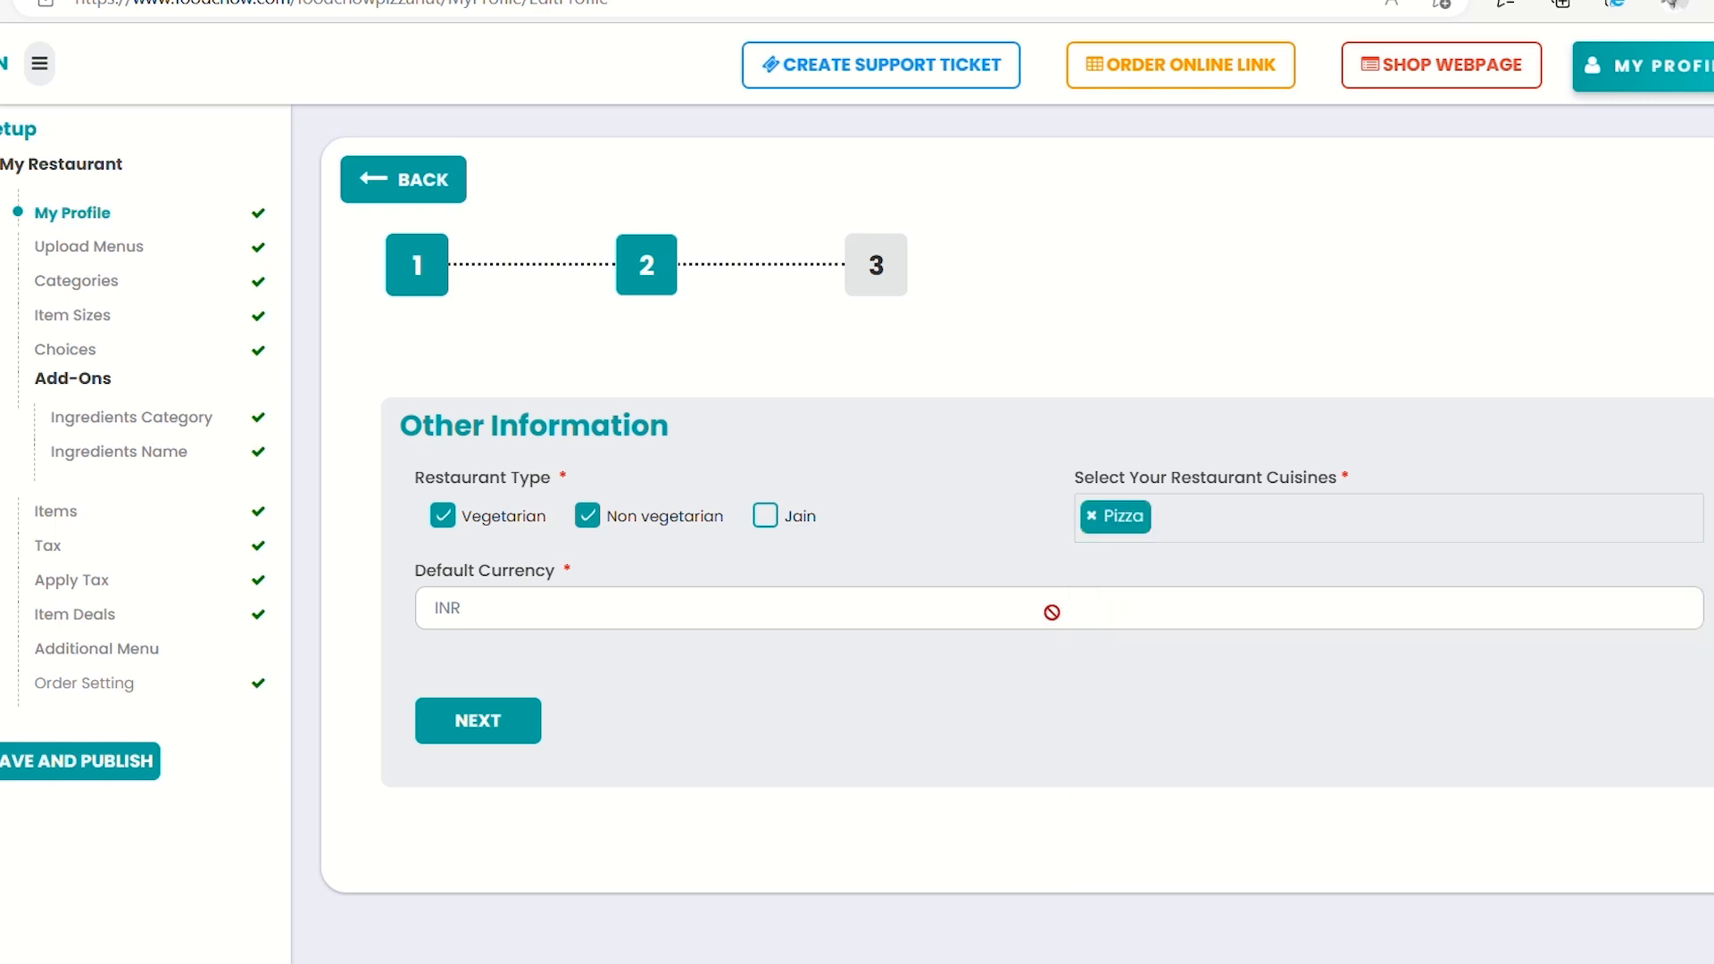
left_click(493, 716)
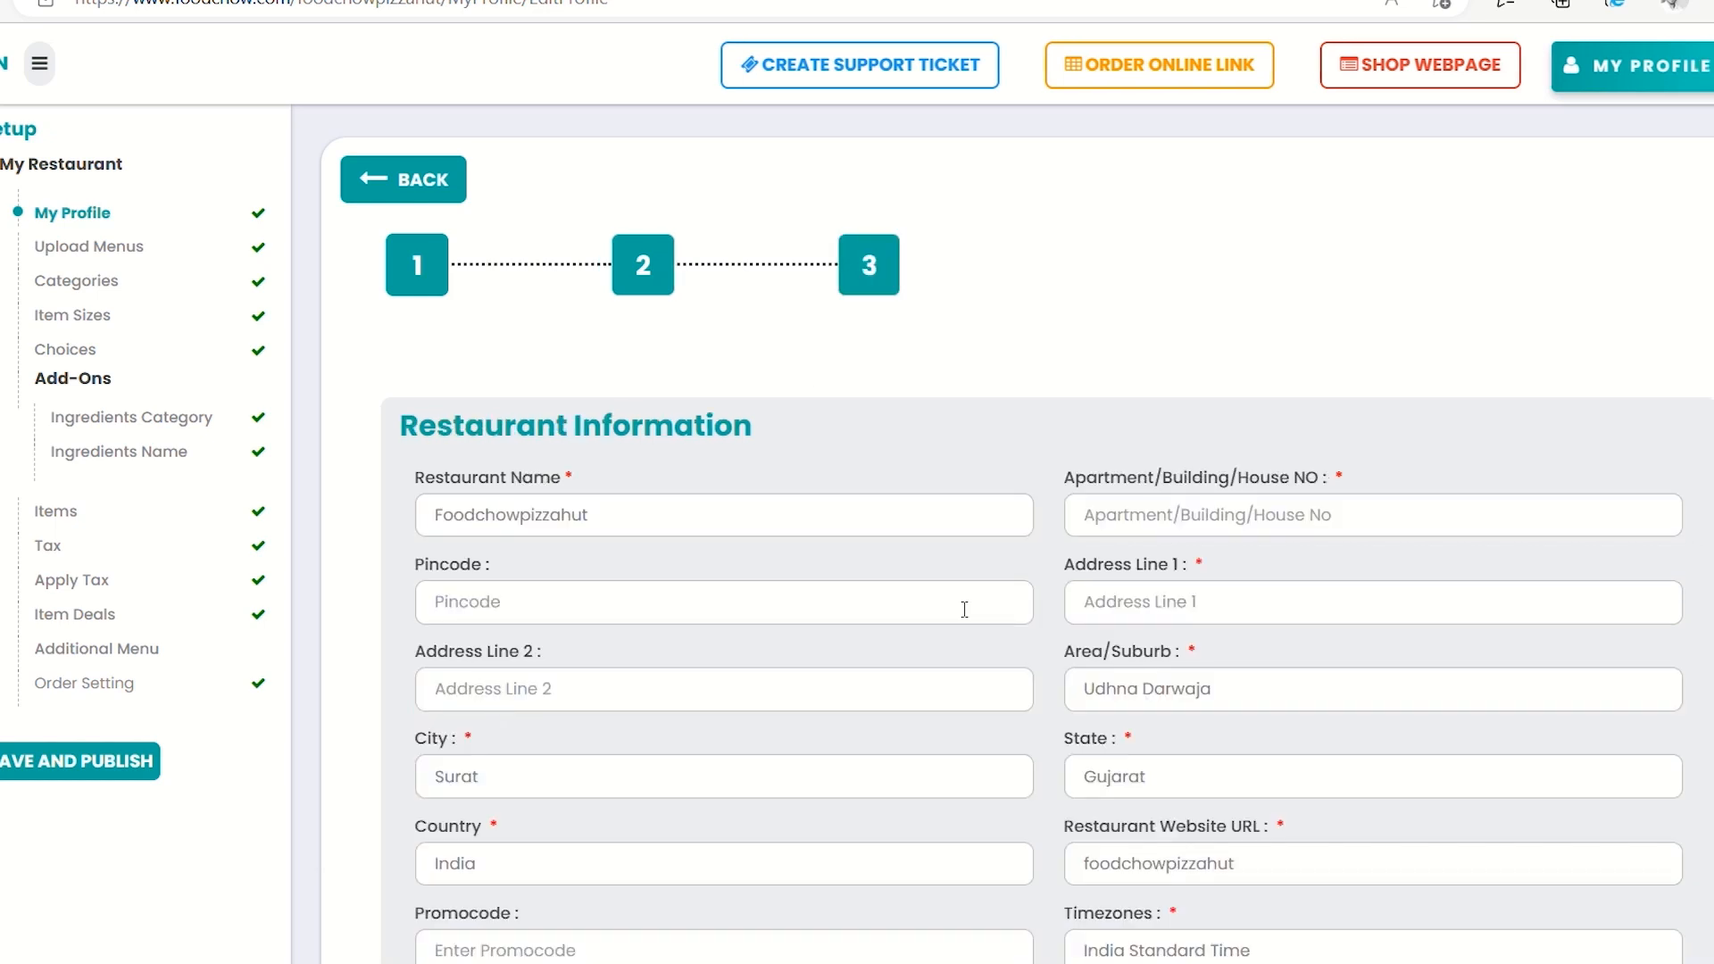
Enter the restaurant's building number, pincode and Address Line 1, then check the address map
left_click(1121, 531)
type("210")
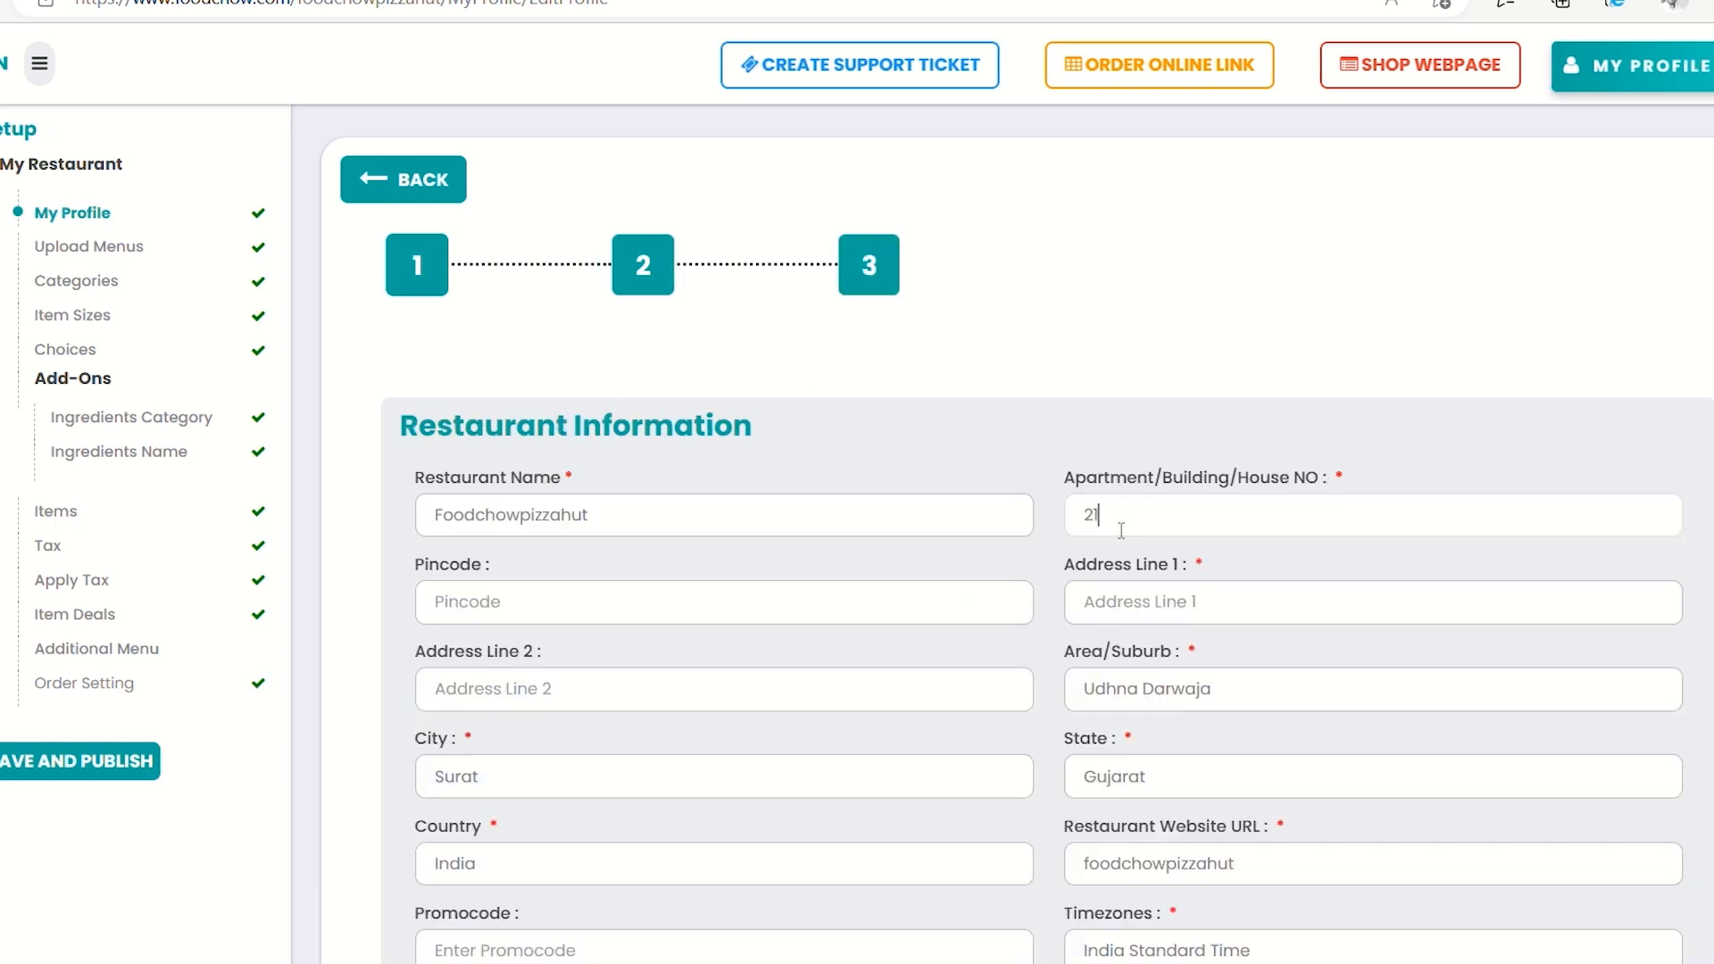
left_click(787, 616)
type("395000")
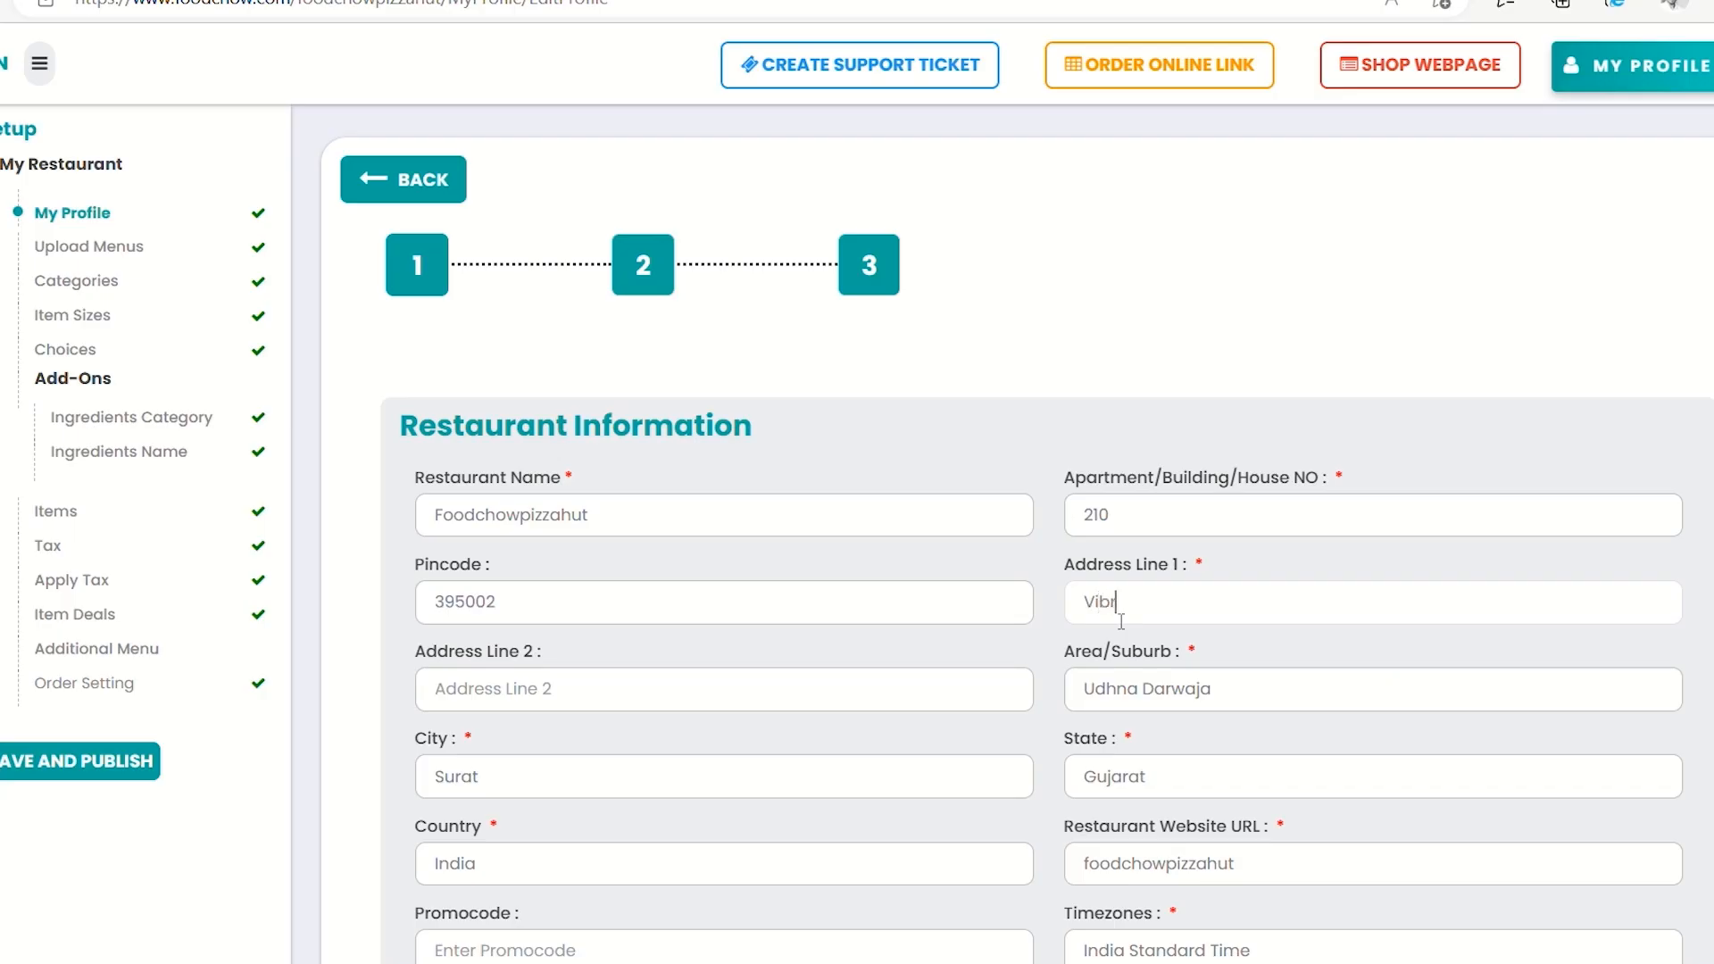
type("ant Milestone")
scroll(1157, 687, "down", 8)
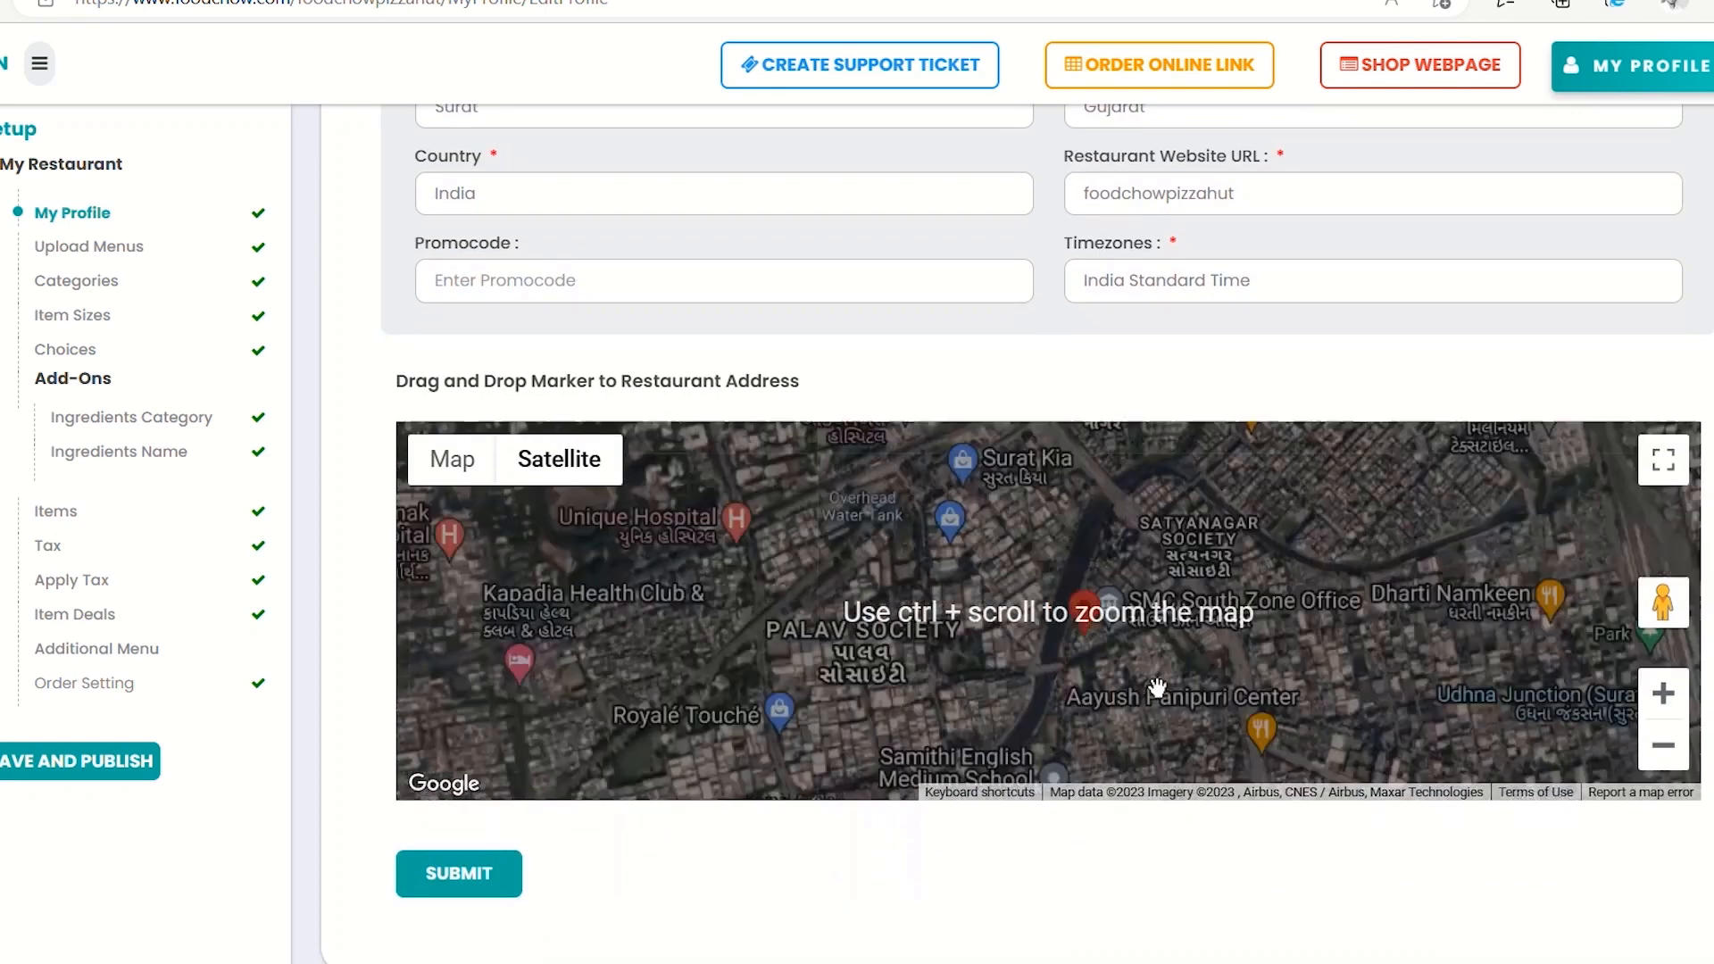
scroll(1158, 688, "up", 2)
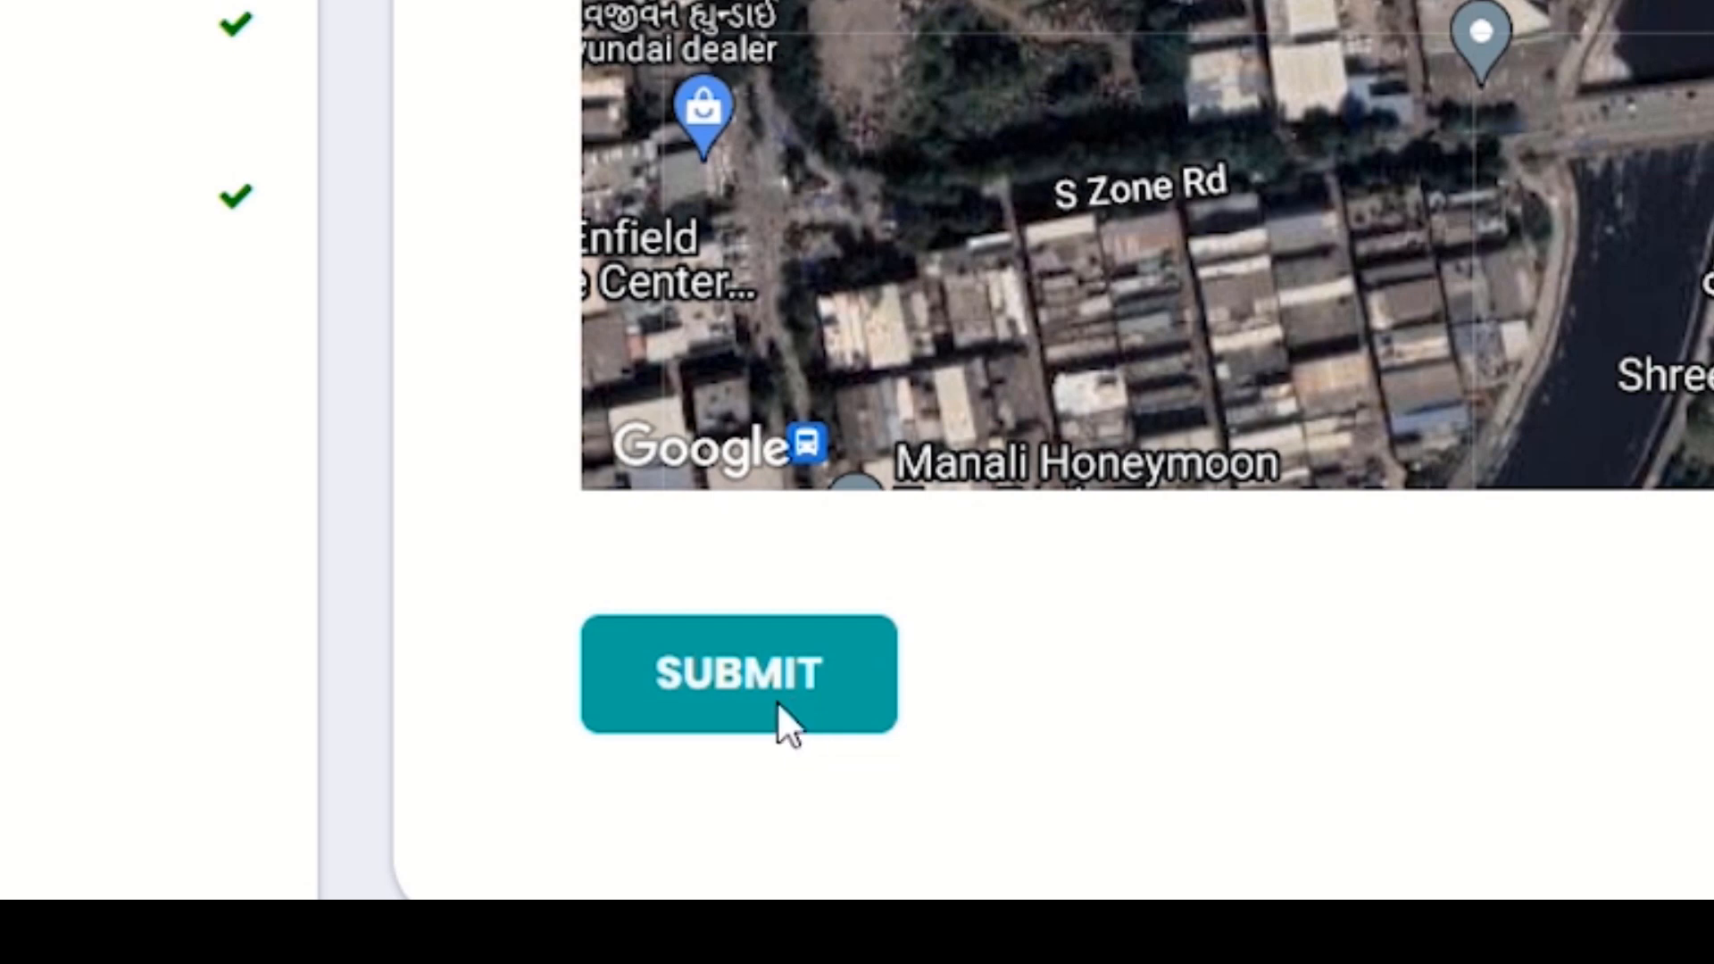
Submit the restaurant address and dismiss the success confirmation
left_click(792, 709)
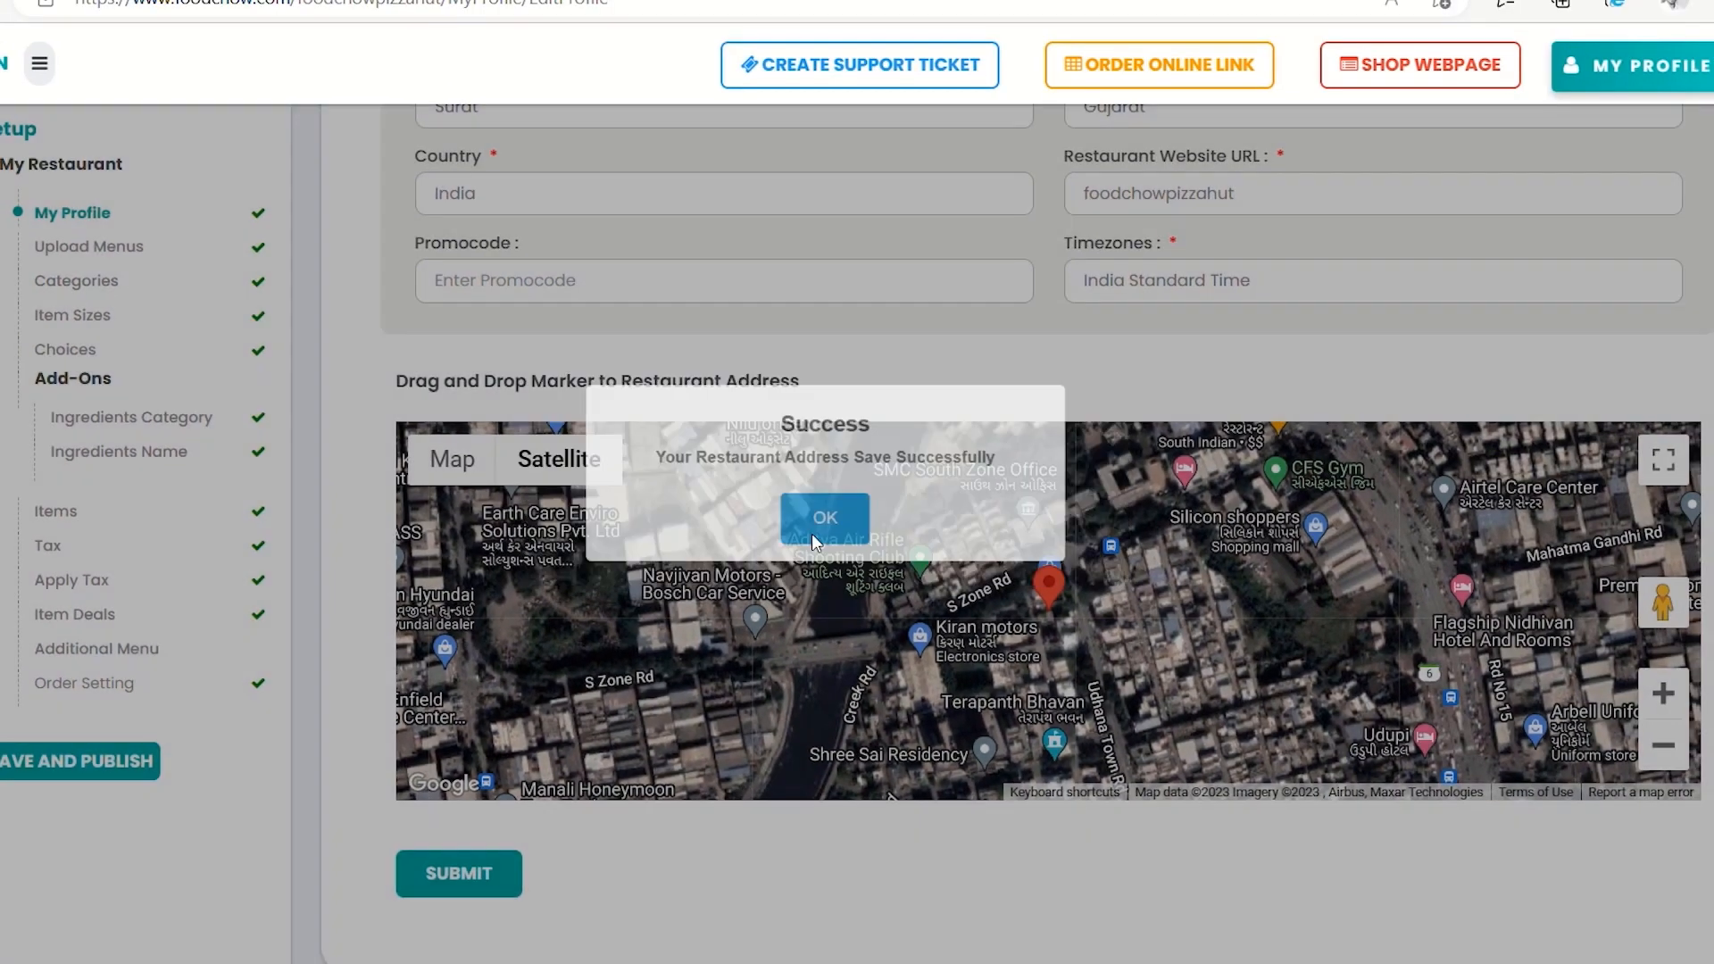
left_click(839, 529)
left_click(1706, 80)
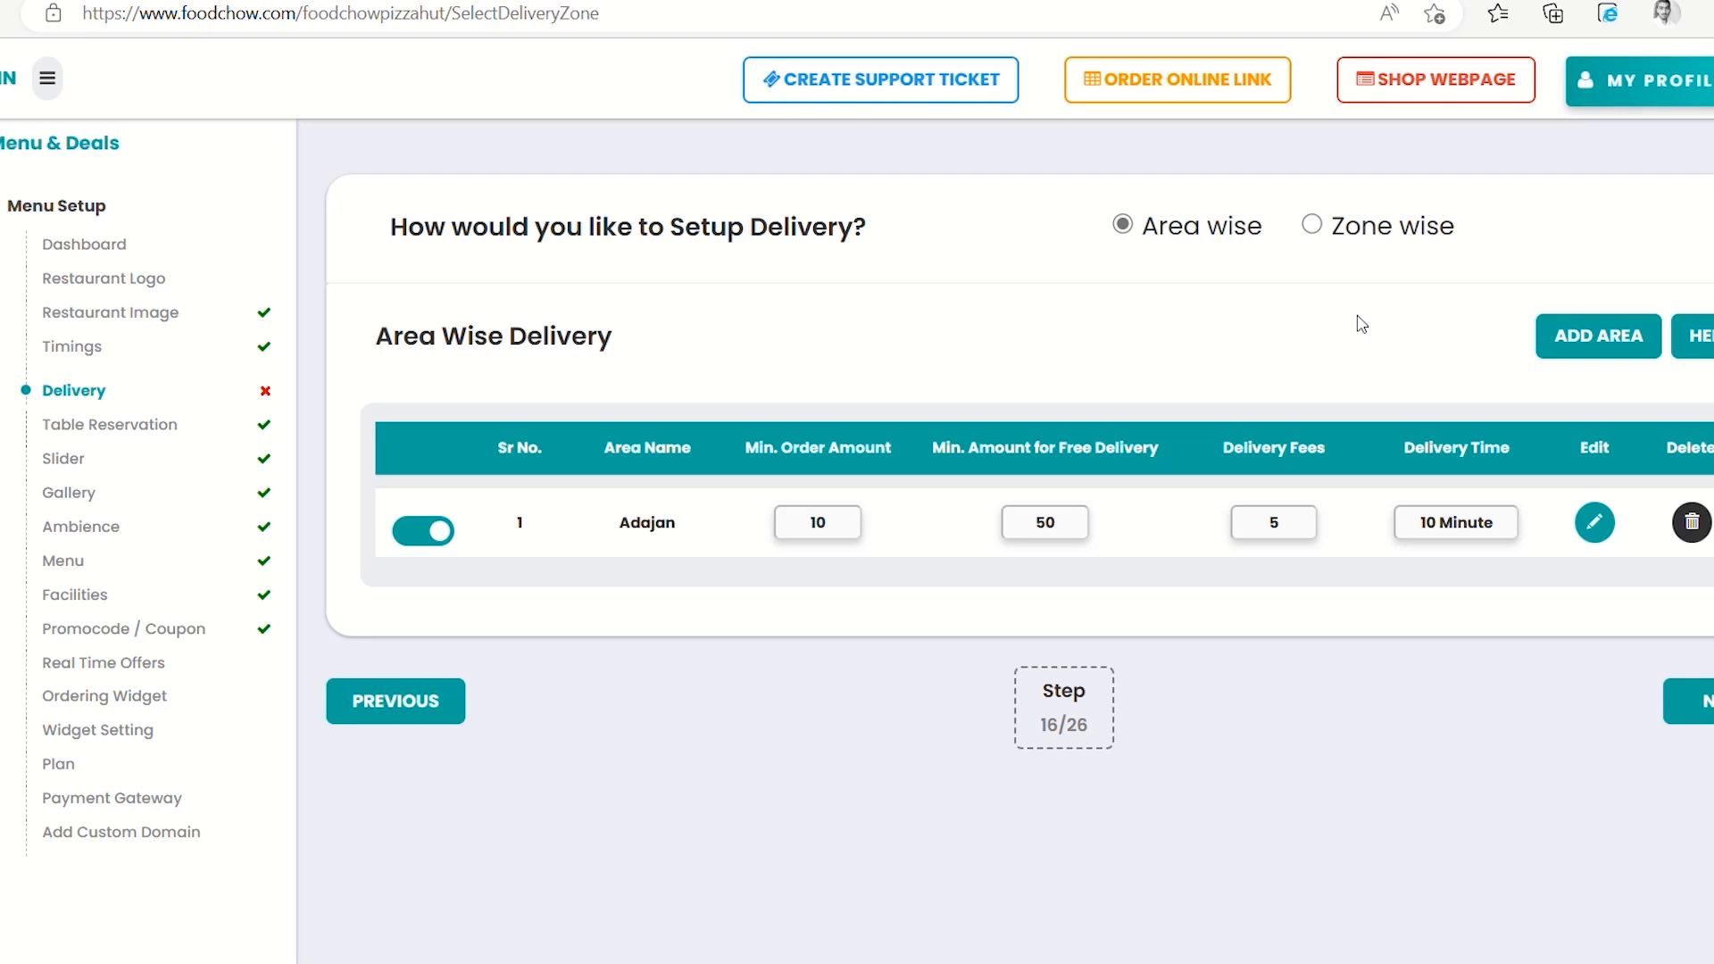
Choose Zone wise delivery and add a new zone, bringing up the Surat map
left_click(1311, 227)
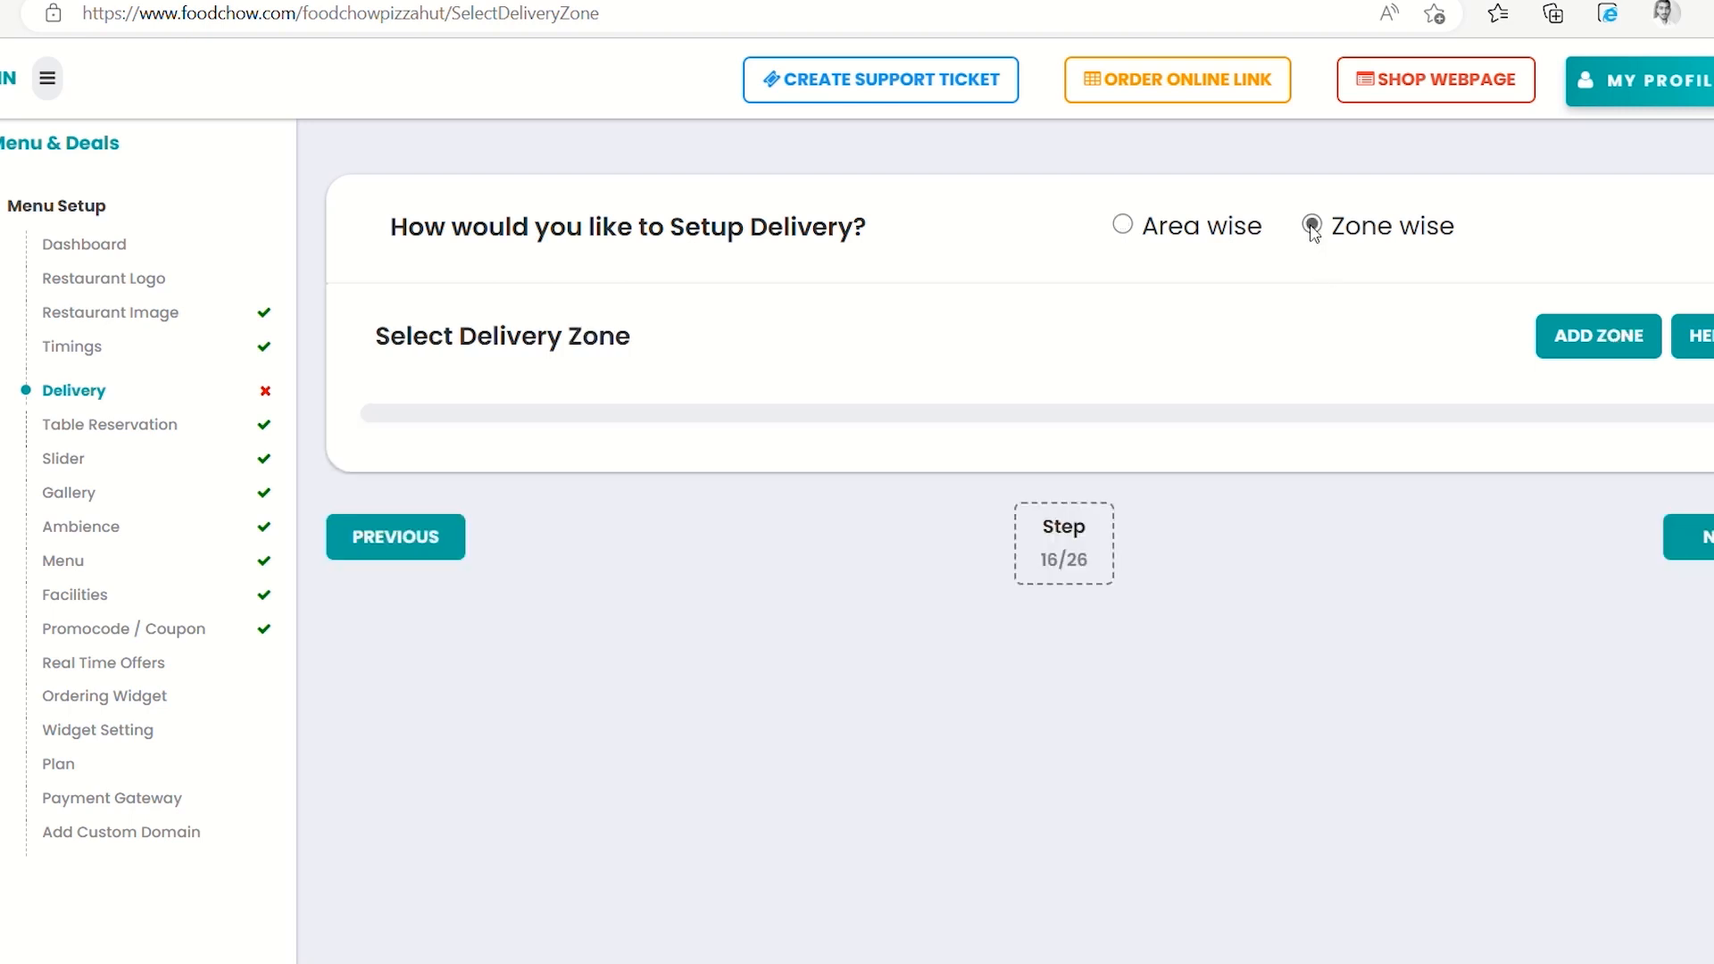
left_click(1596, 336)
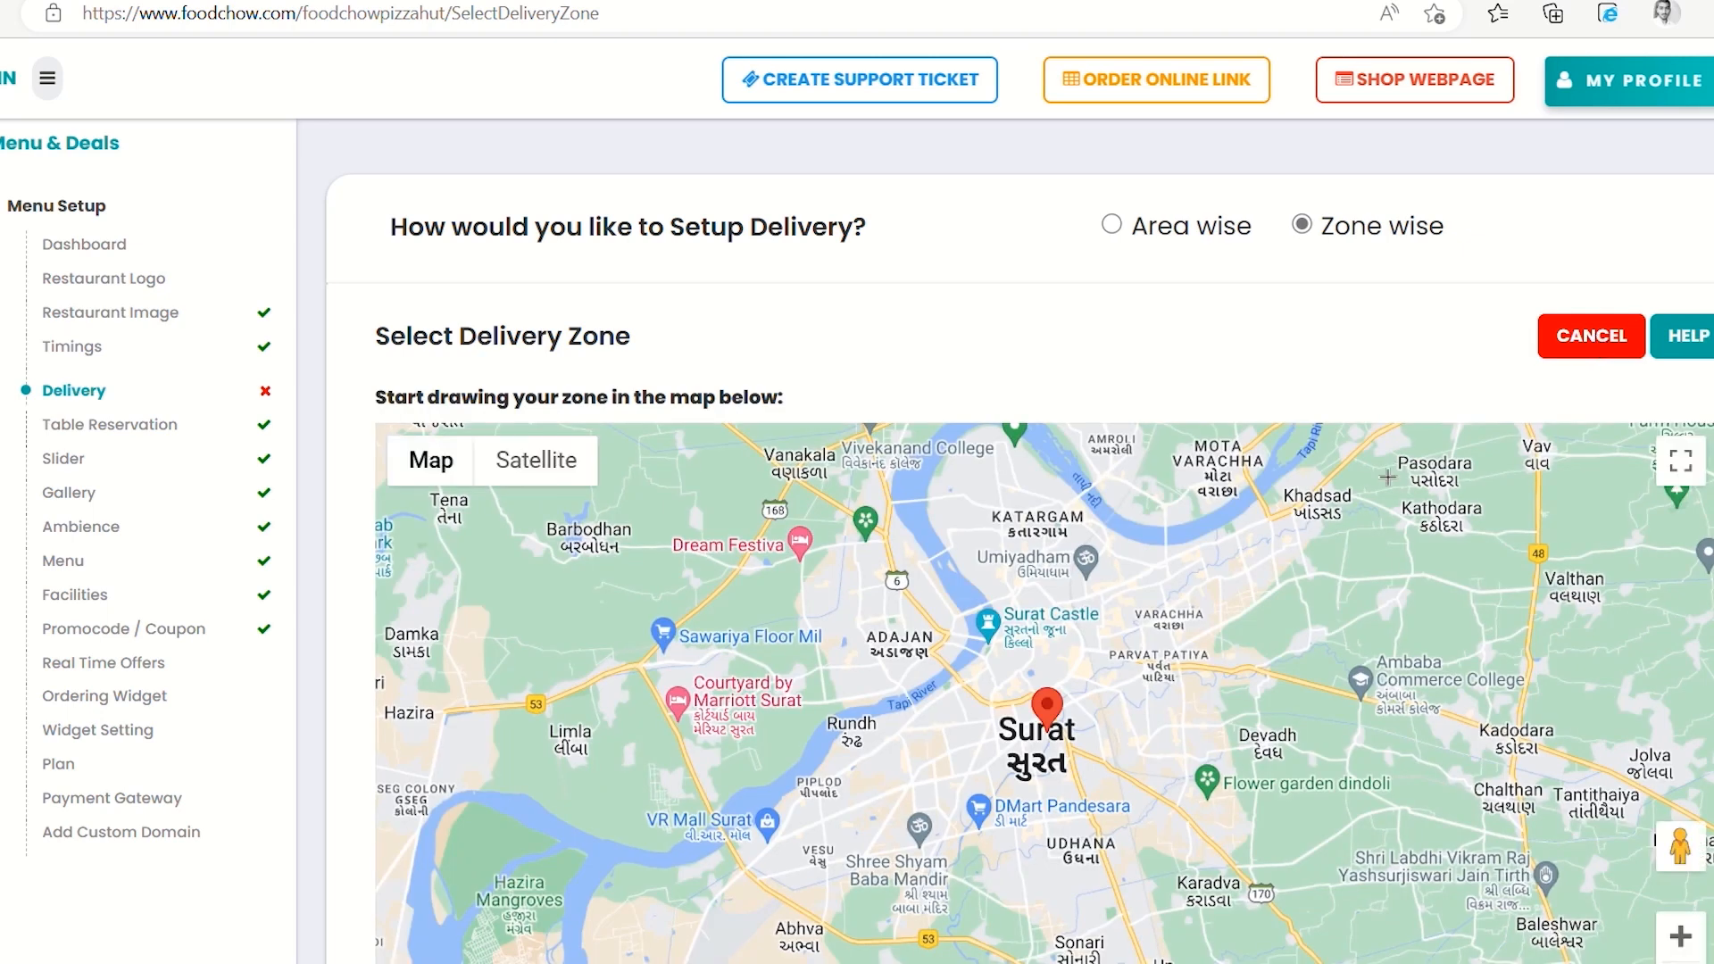
scroll(1374, 500, "down", 1)
scroll(1364, 515, "down", 1)
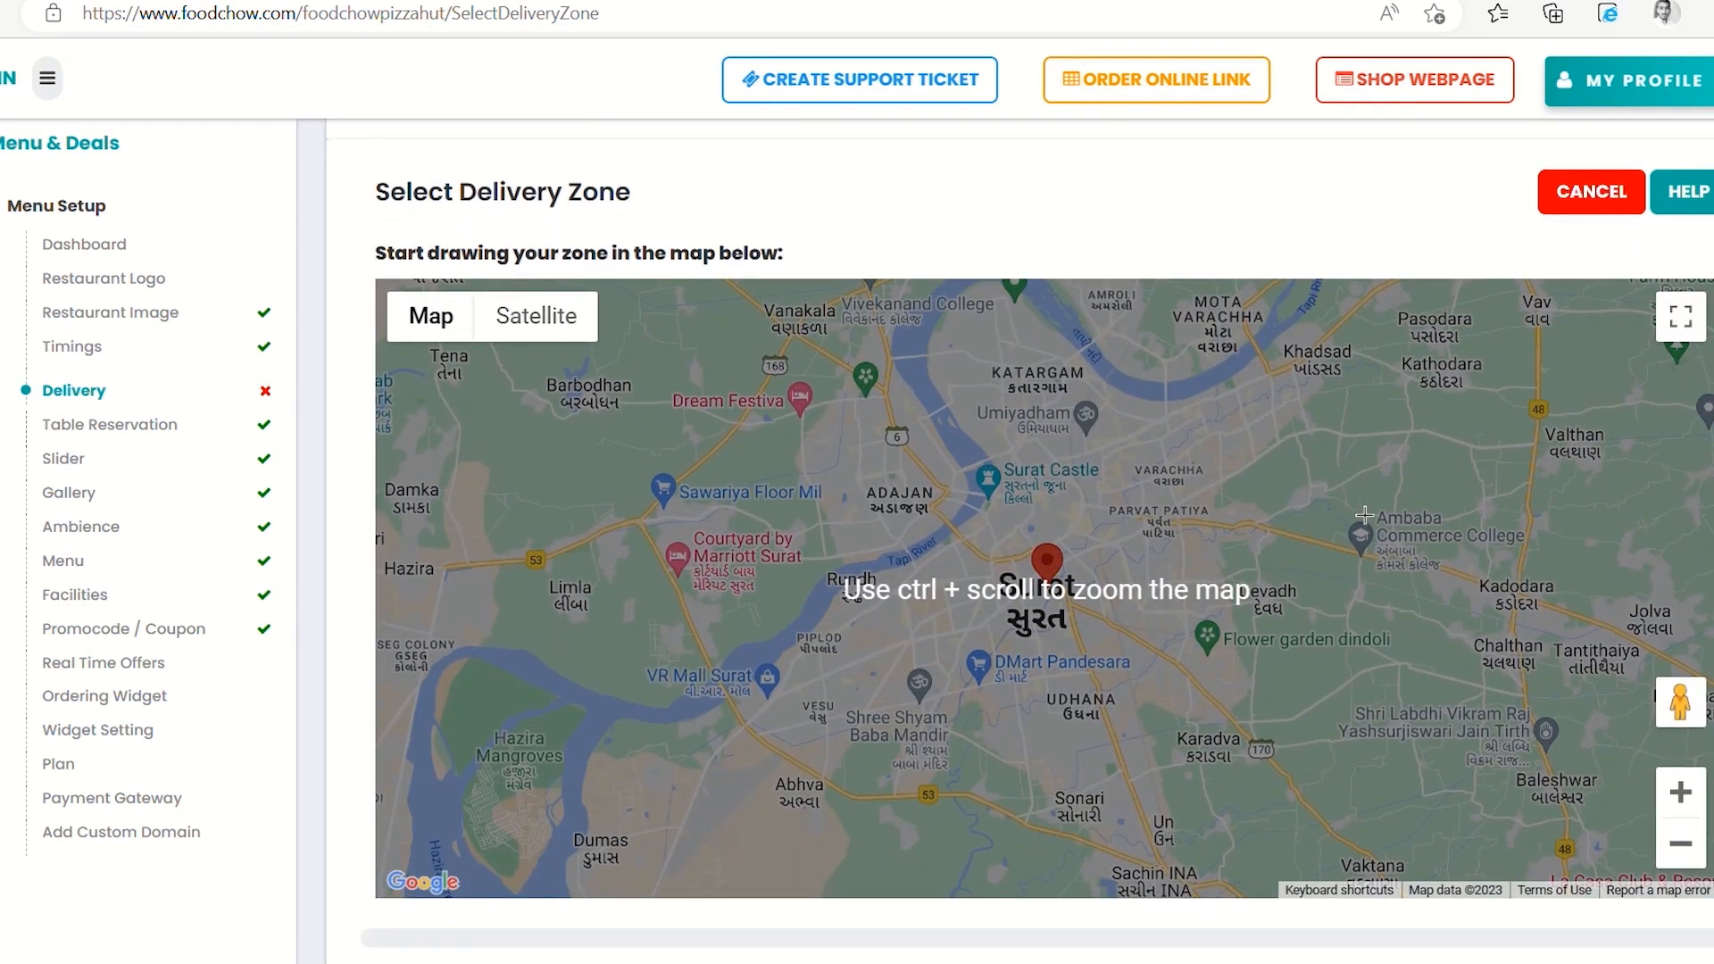
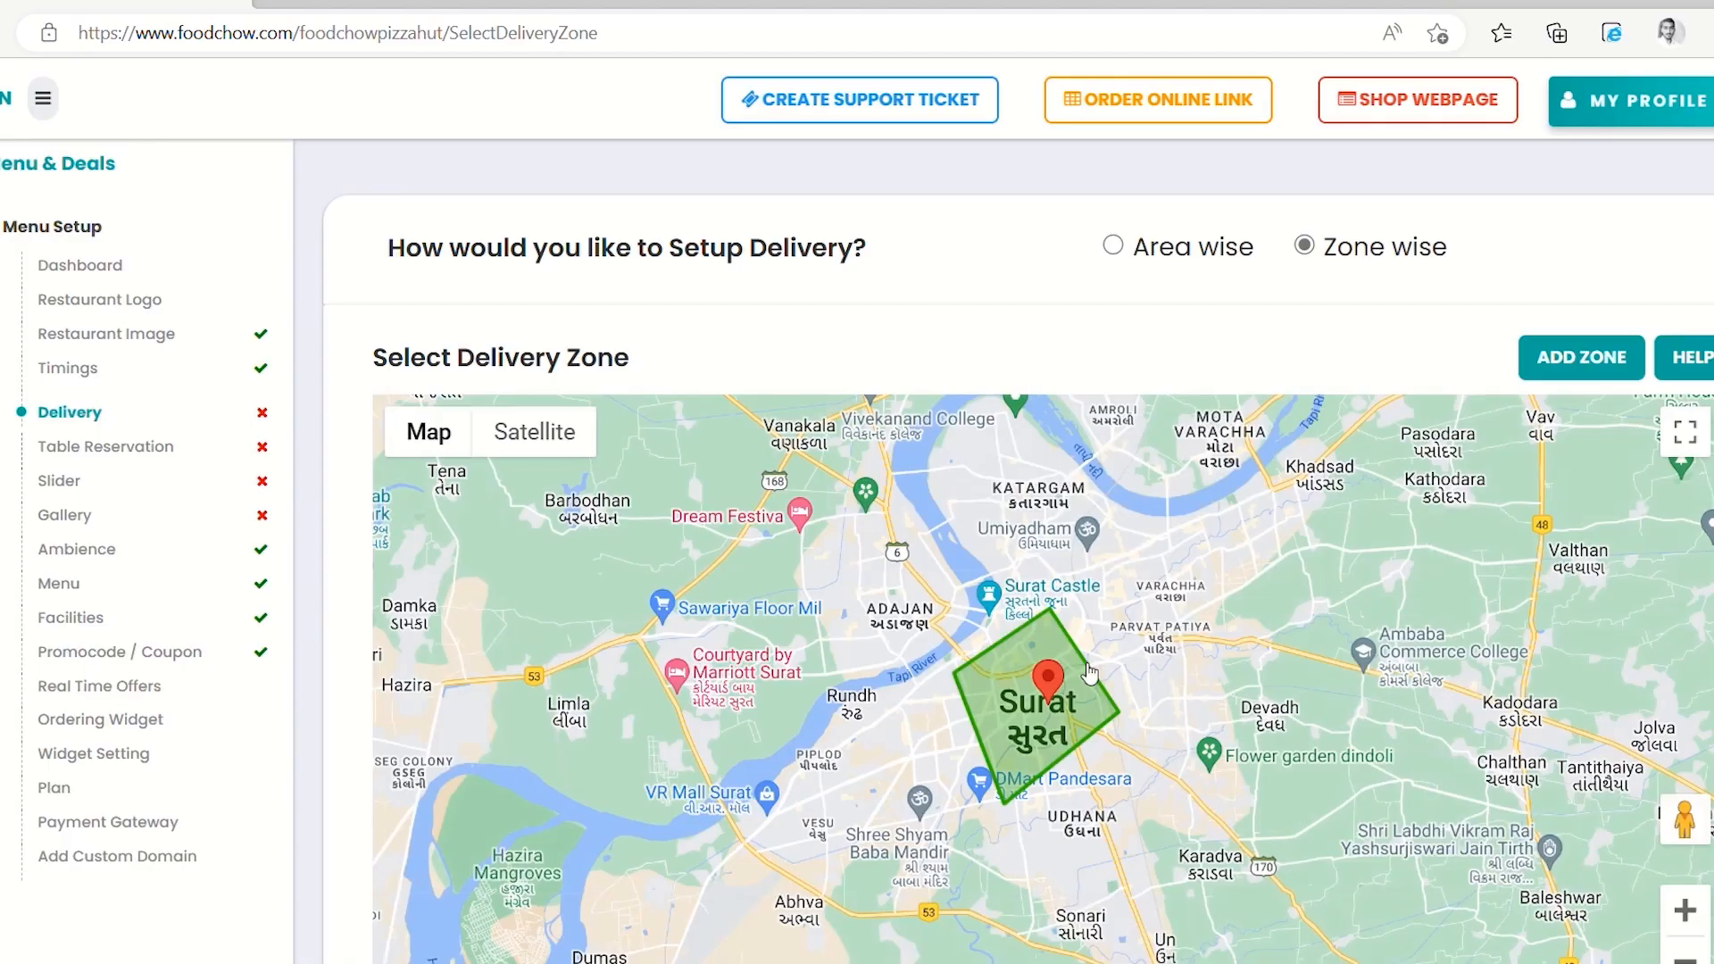
Outline the new delivery zone on the Surat map around Rundh, Udhana and Flower garden Dindoli
scroll(1089, 674, "down", 1)
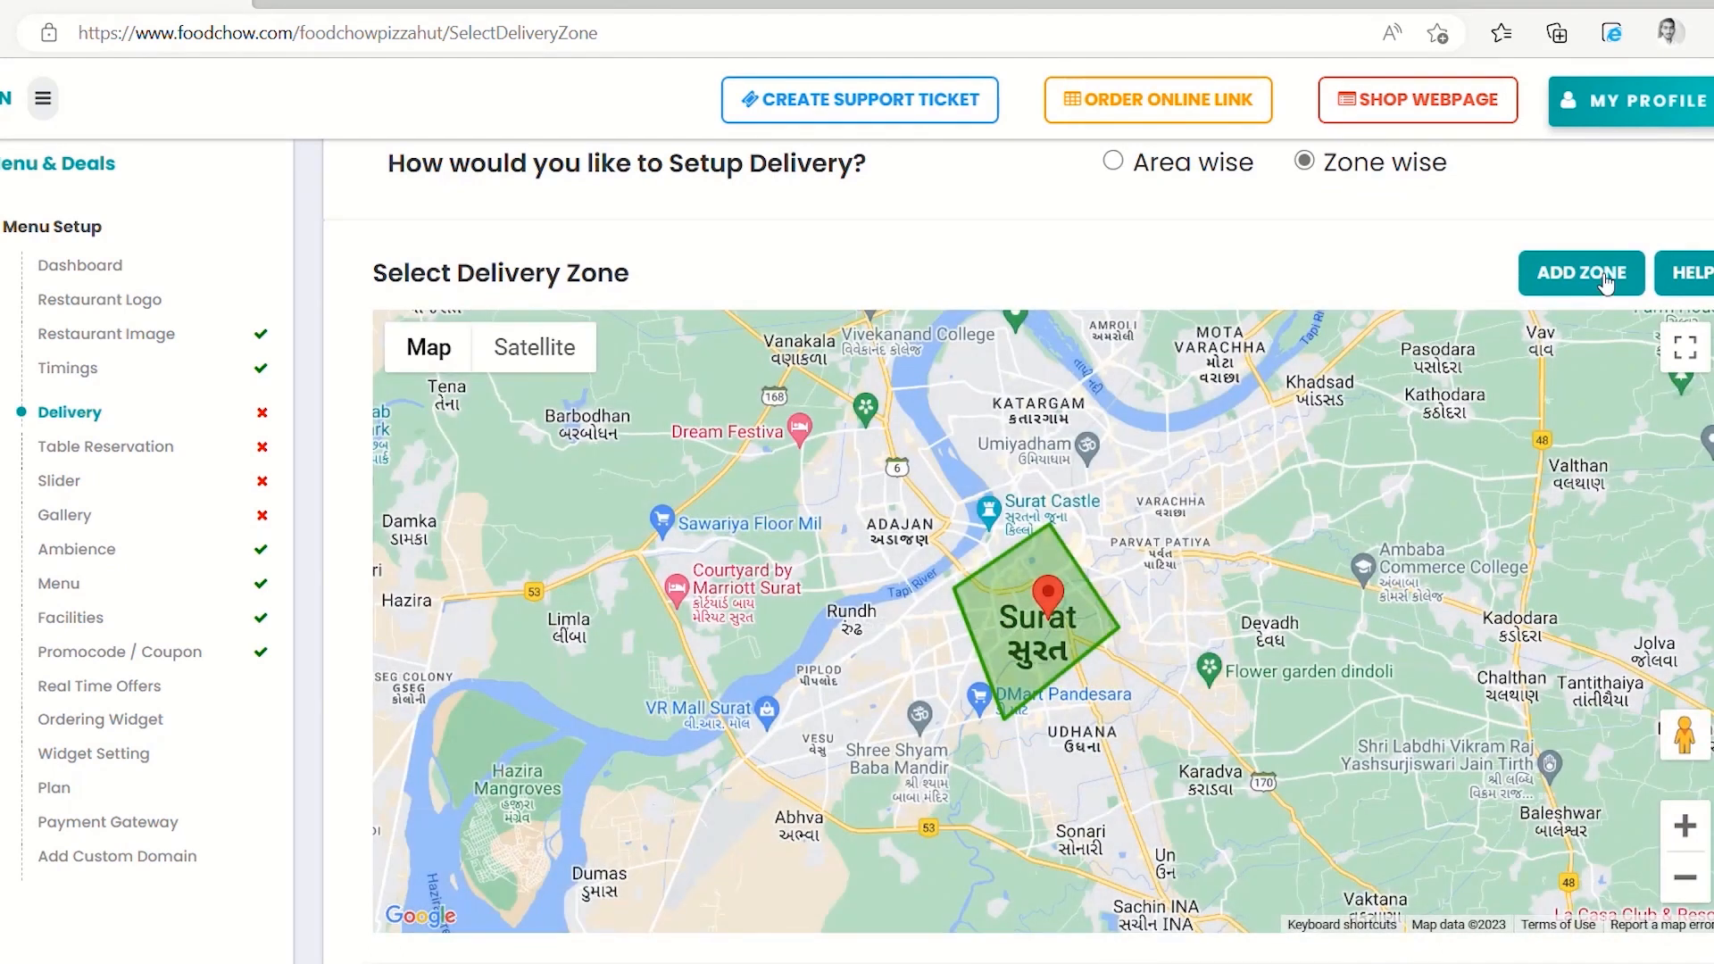
left_click(1581, 273)
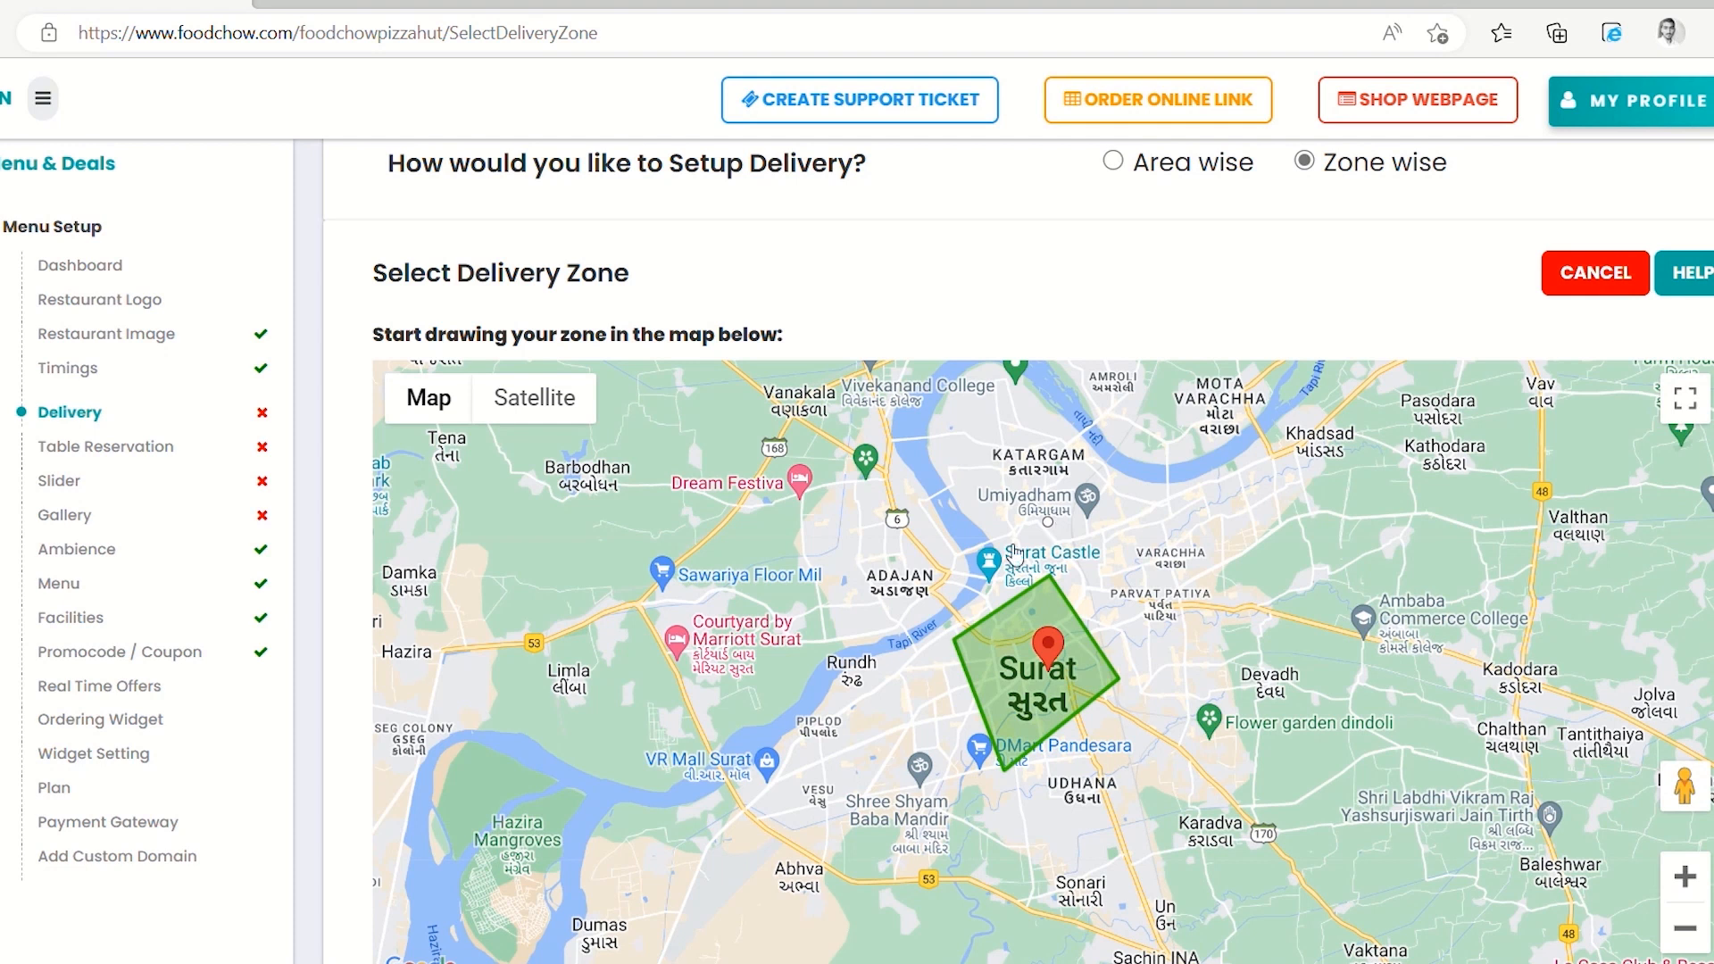
left_click(852, 690)
left_click(985, 814)
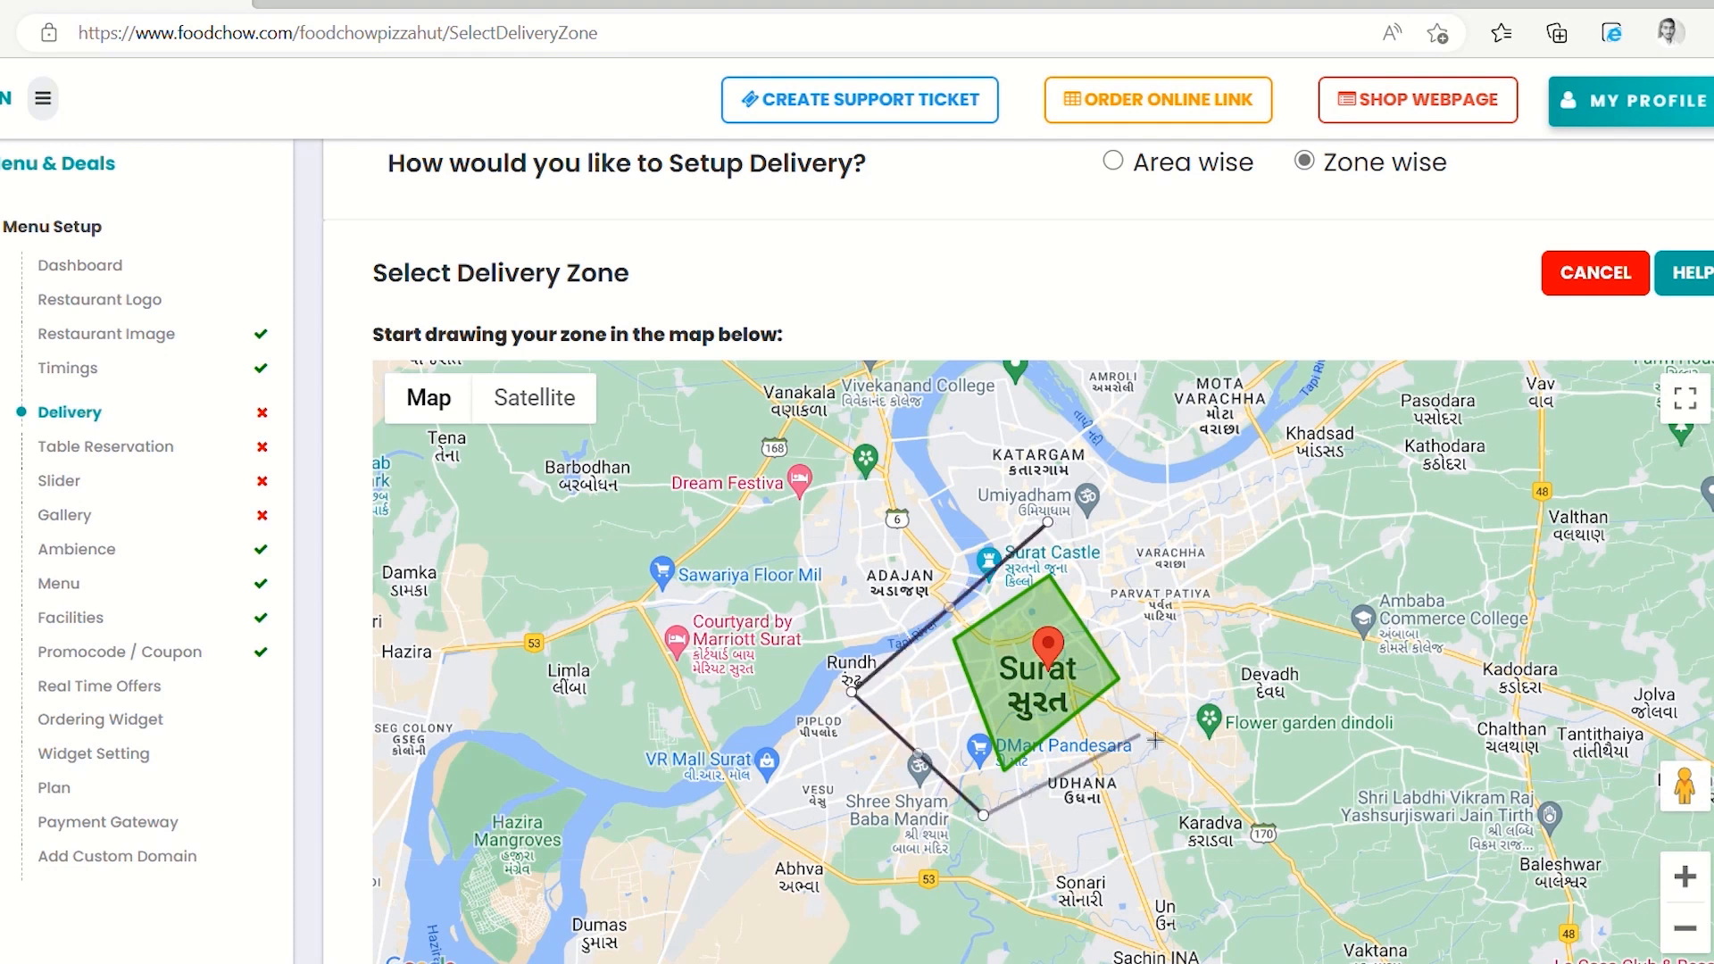
left_click_drag(1194, 705, 1103, 591)
left_click(1091, 581)
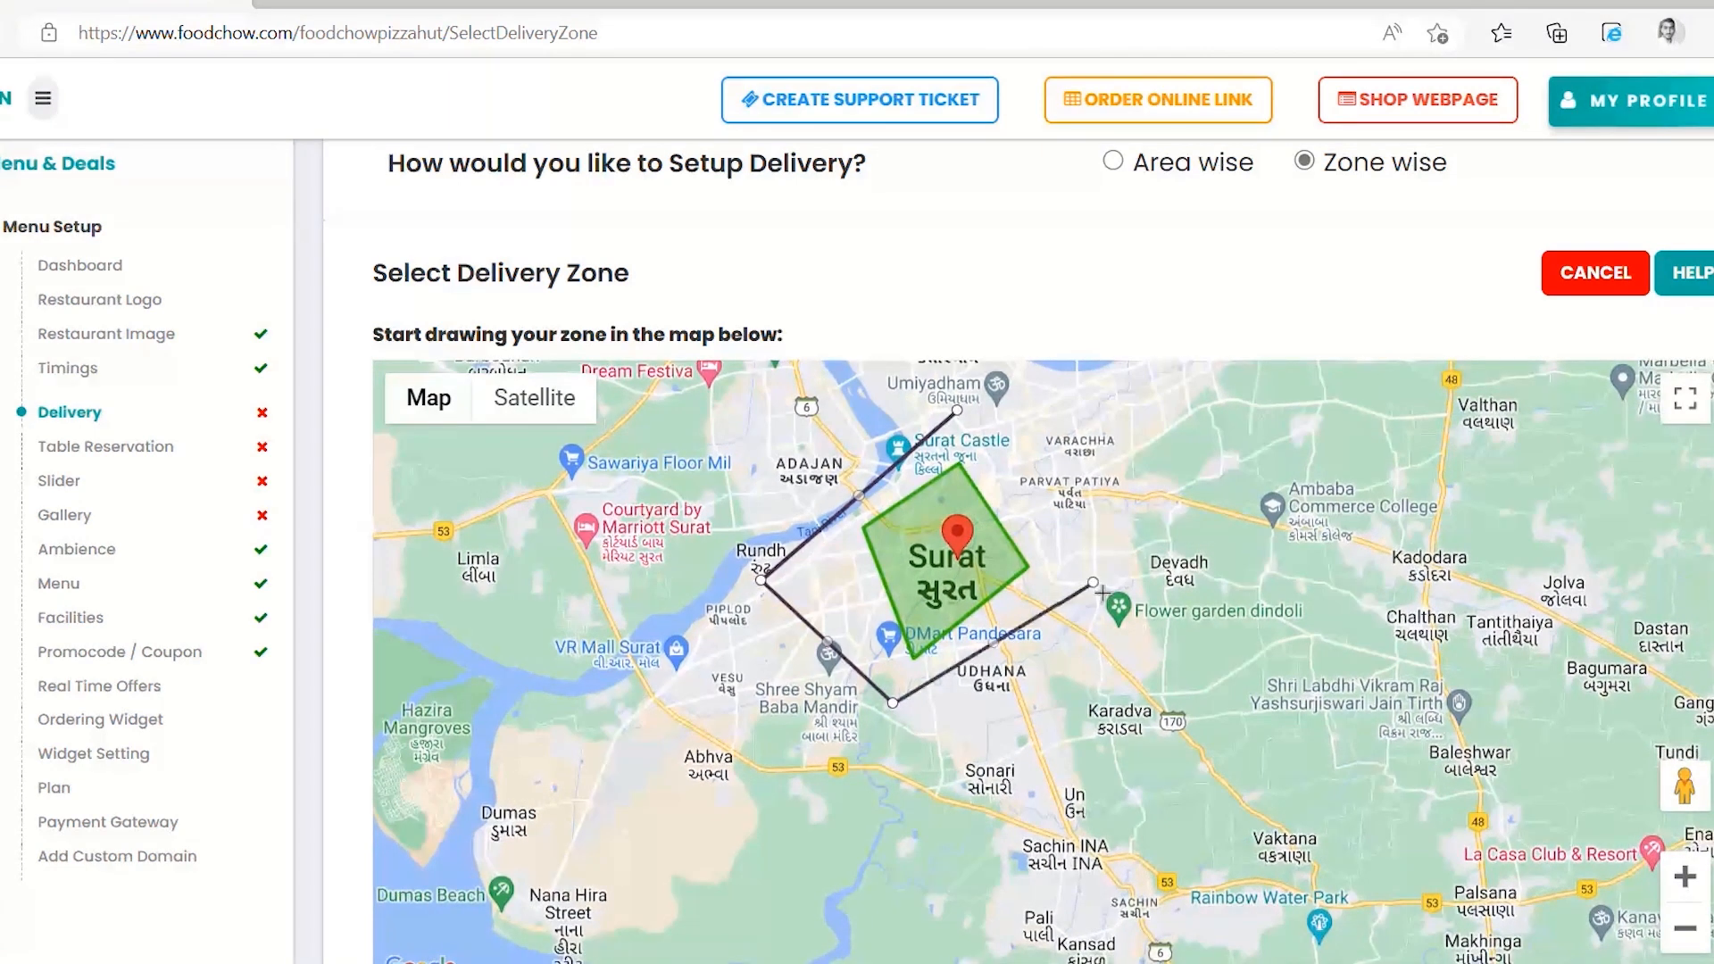
left_click(956, 410)
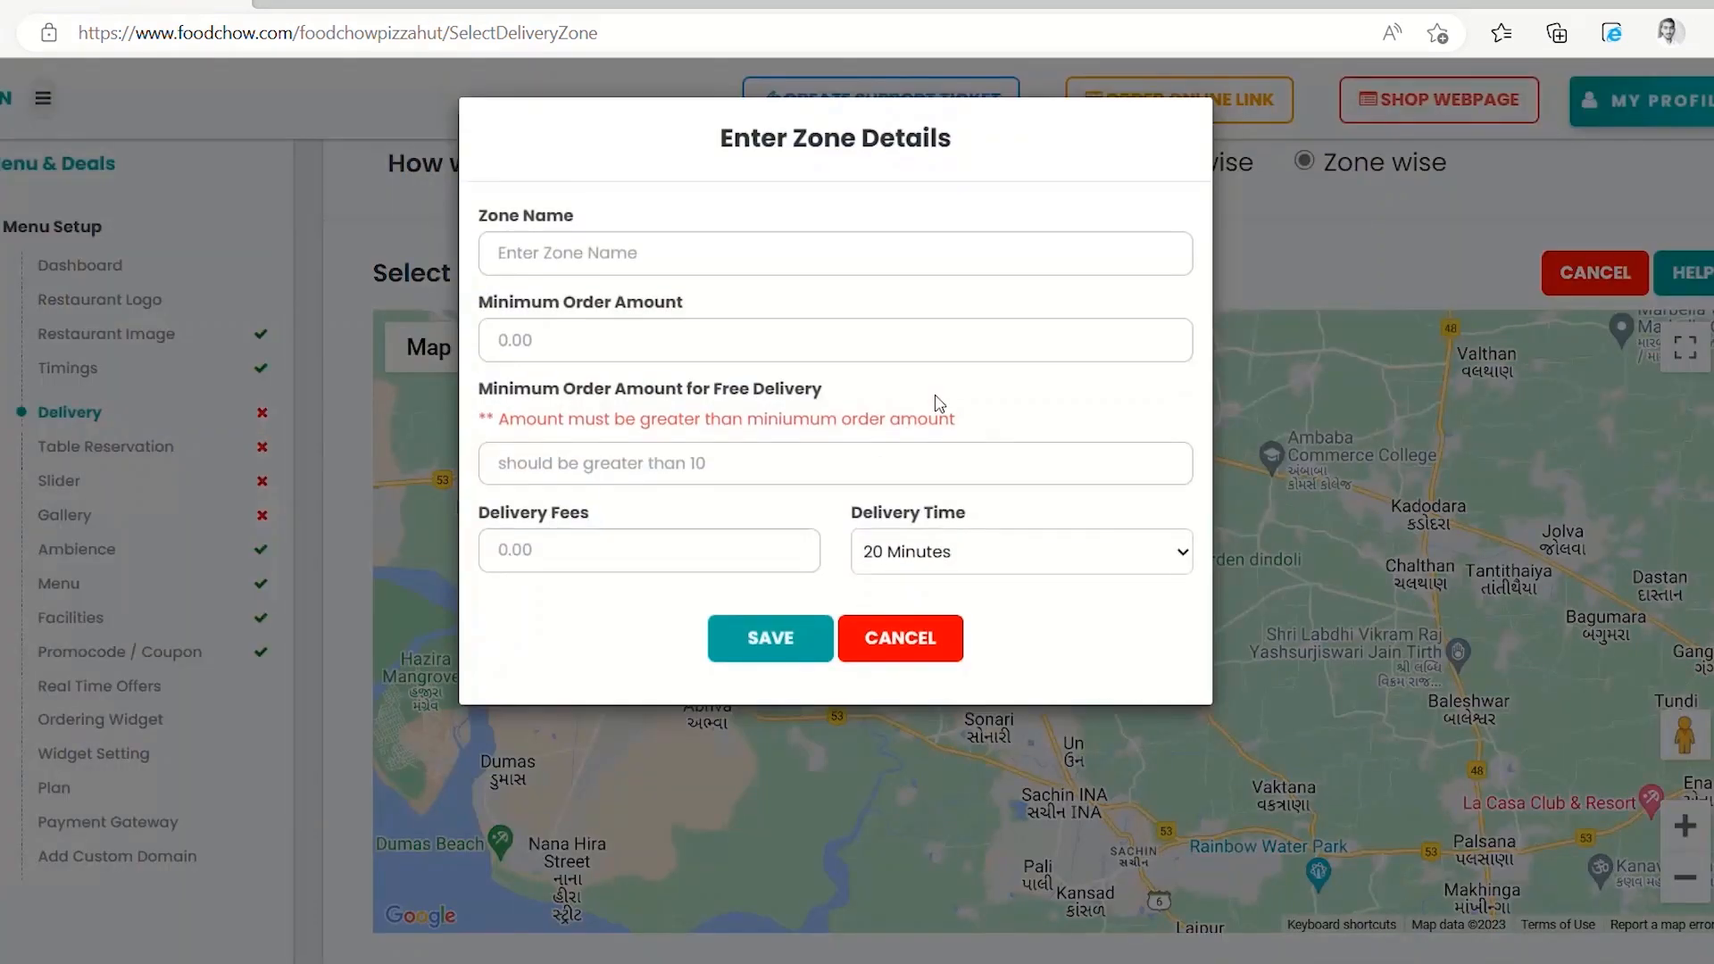
Save the zone as Zone2: minimum order 75, free delivery from 100, fee 20, 40 minutes
type("Zone2")
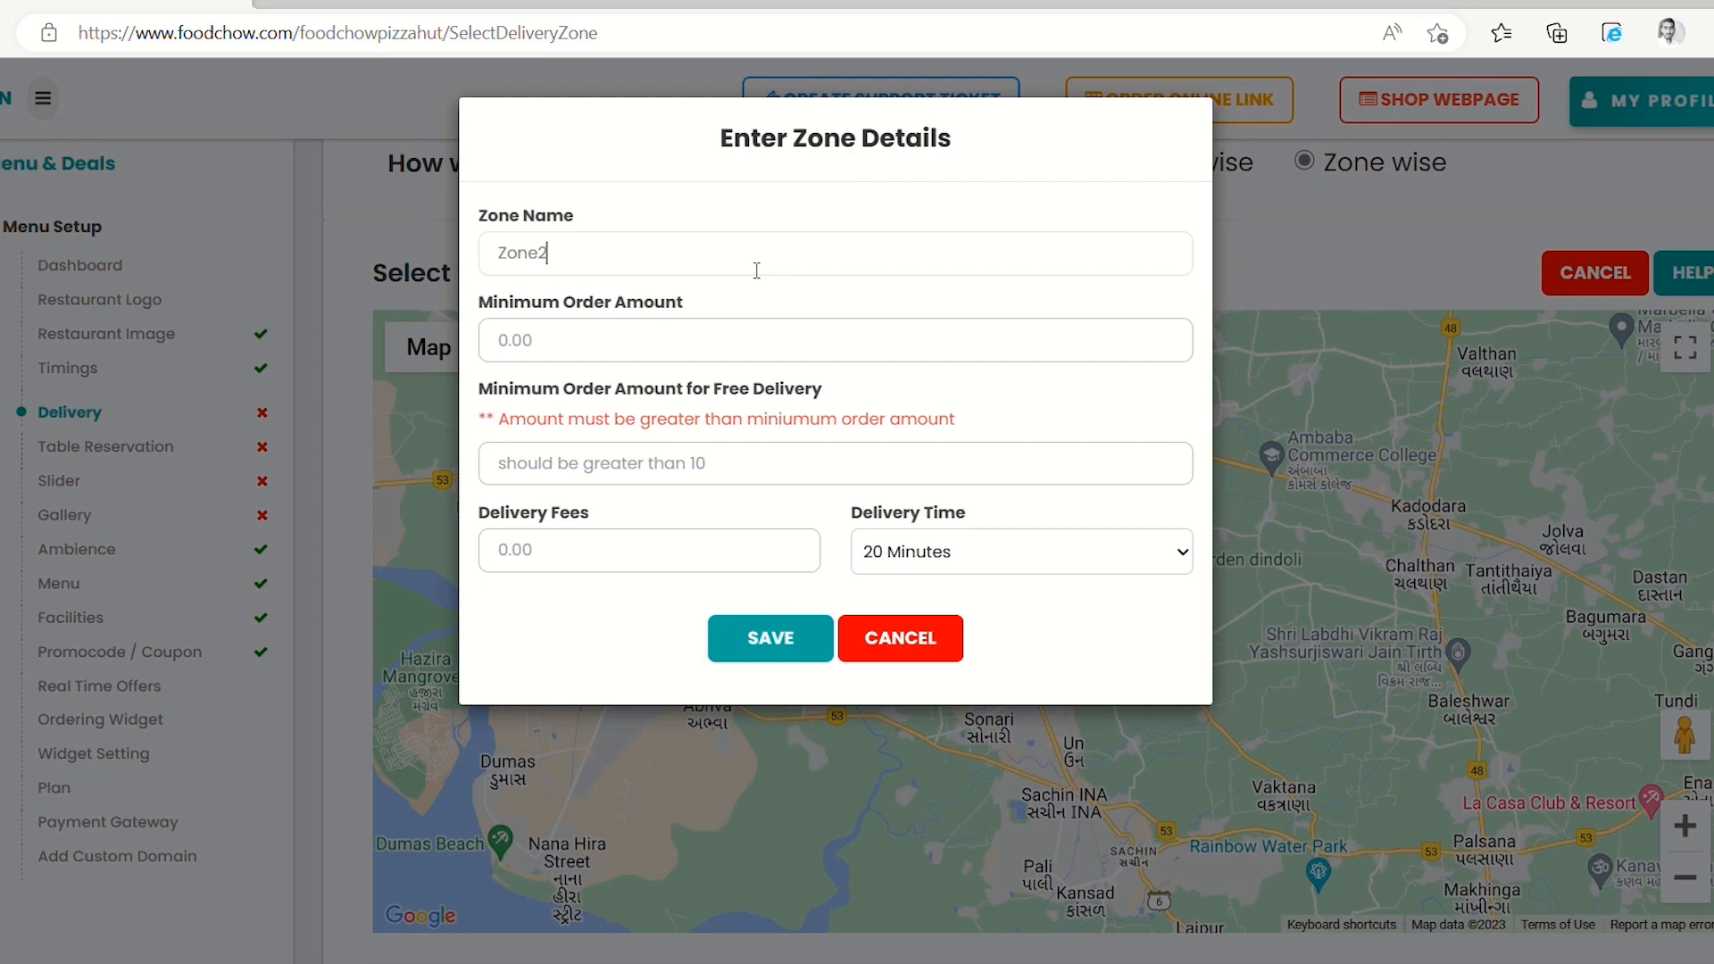
left_click(664, 356)
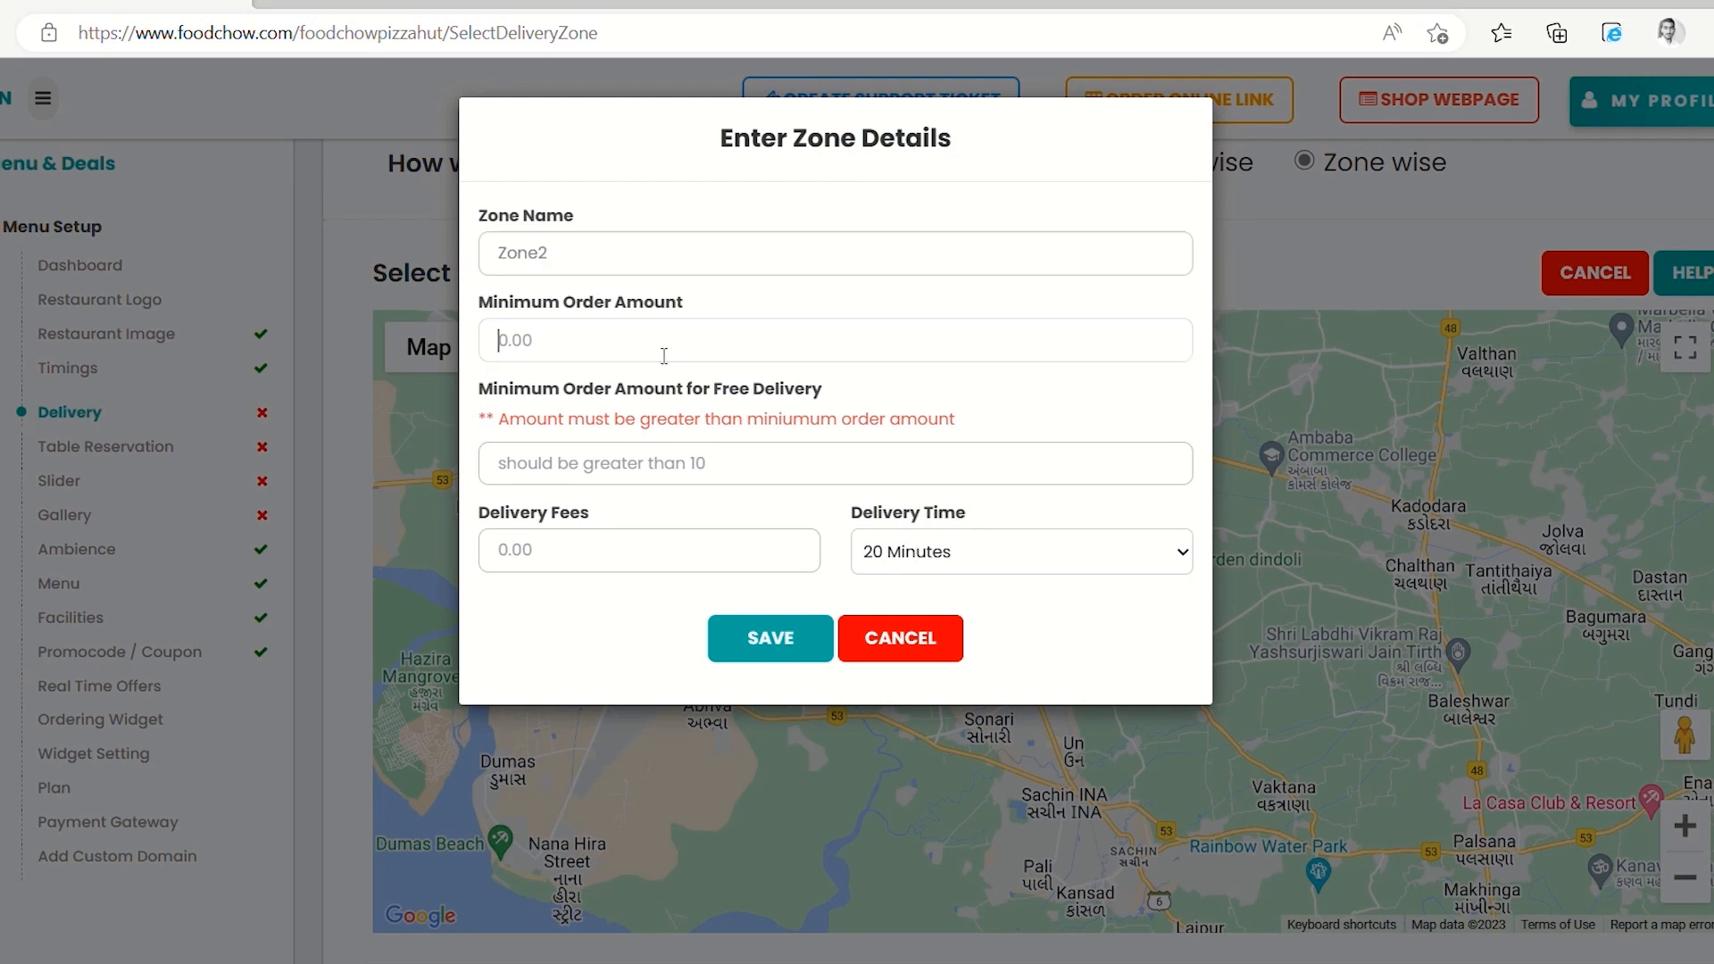
type("75")
left_click(606, 464)
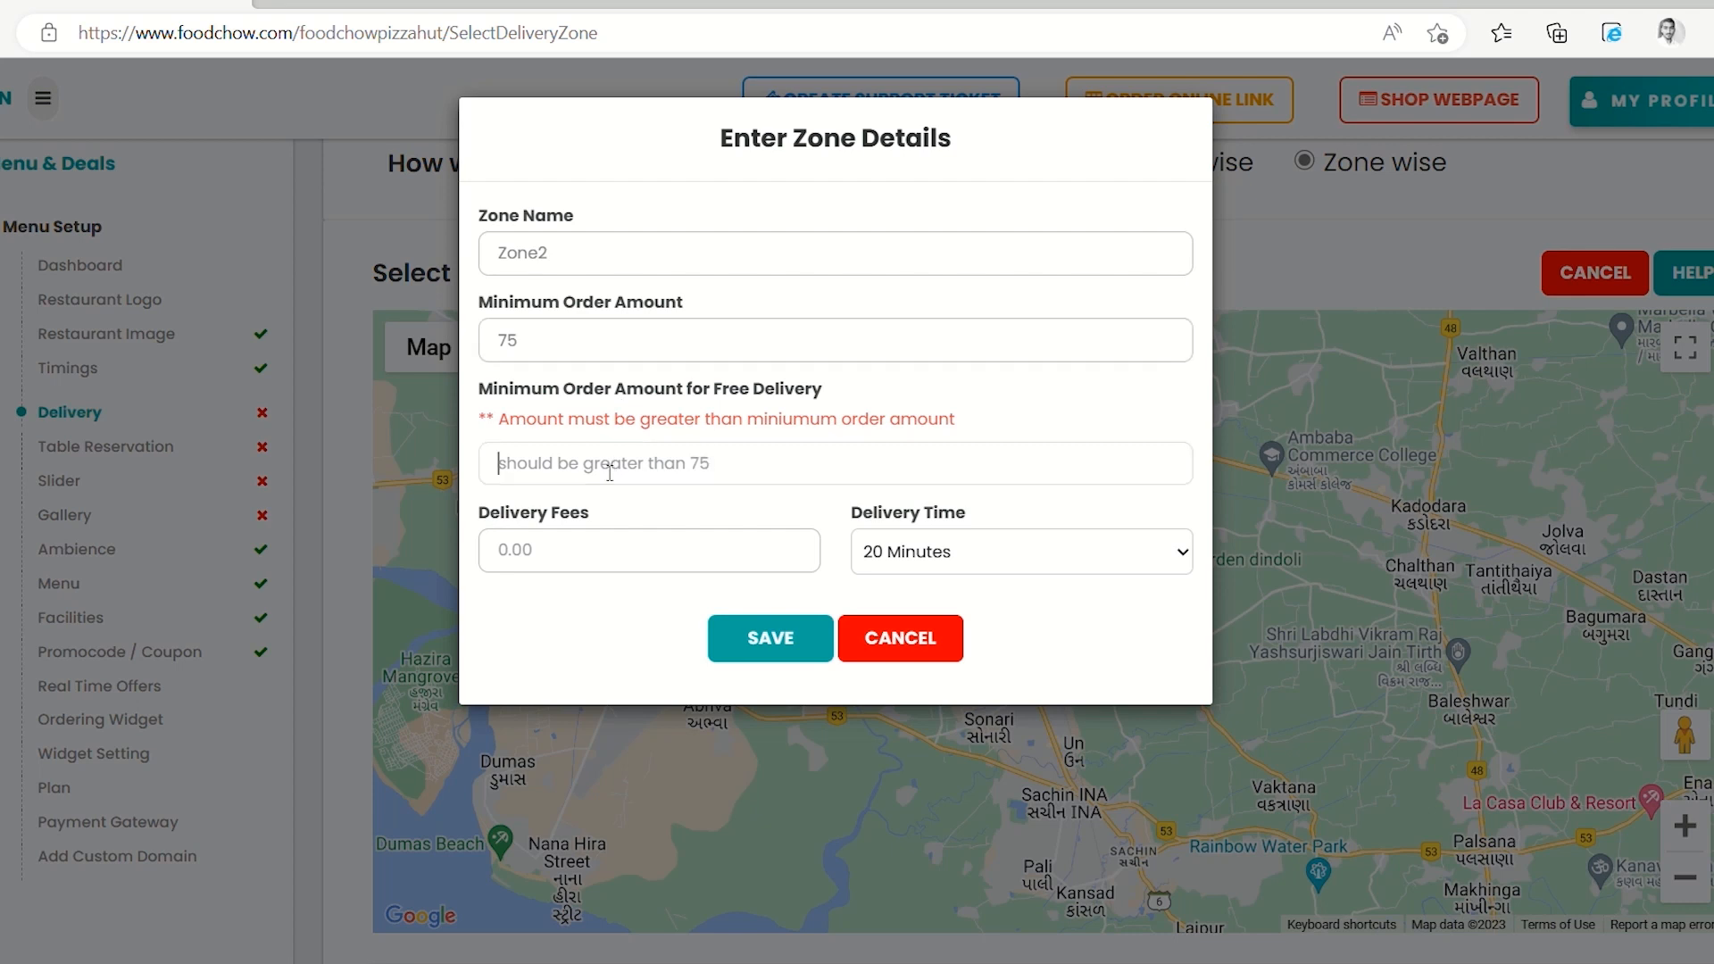
type("100")
left_click(554, 554)
type("20")
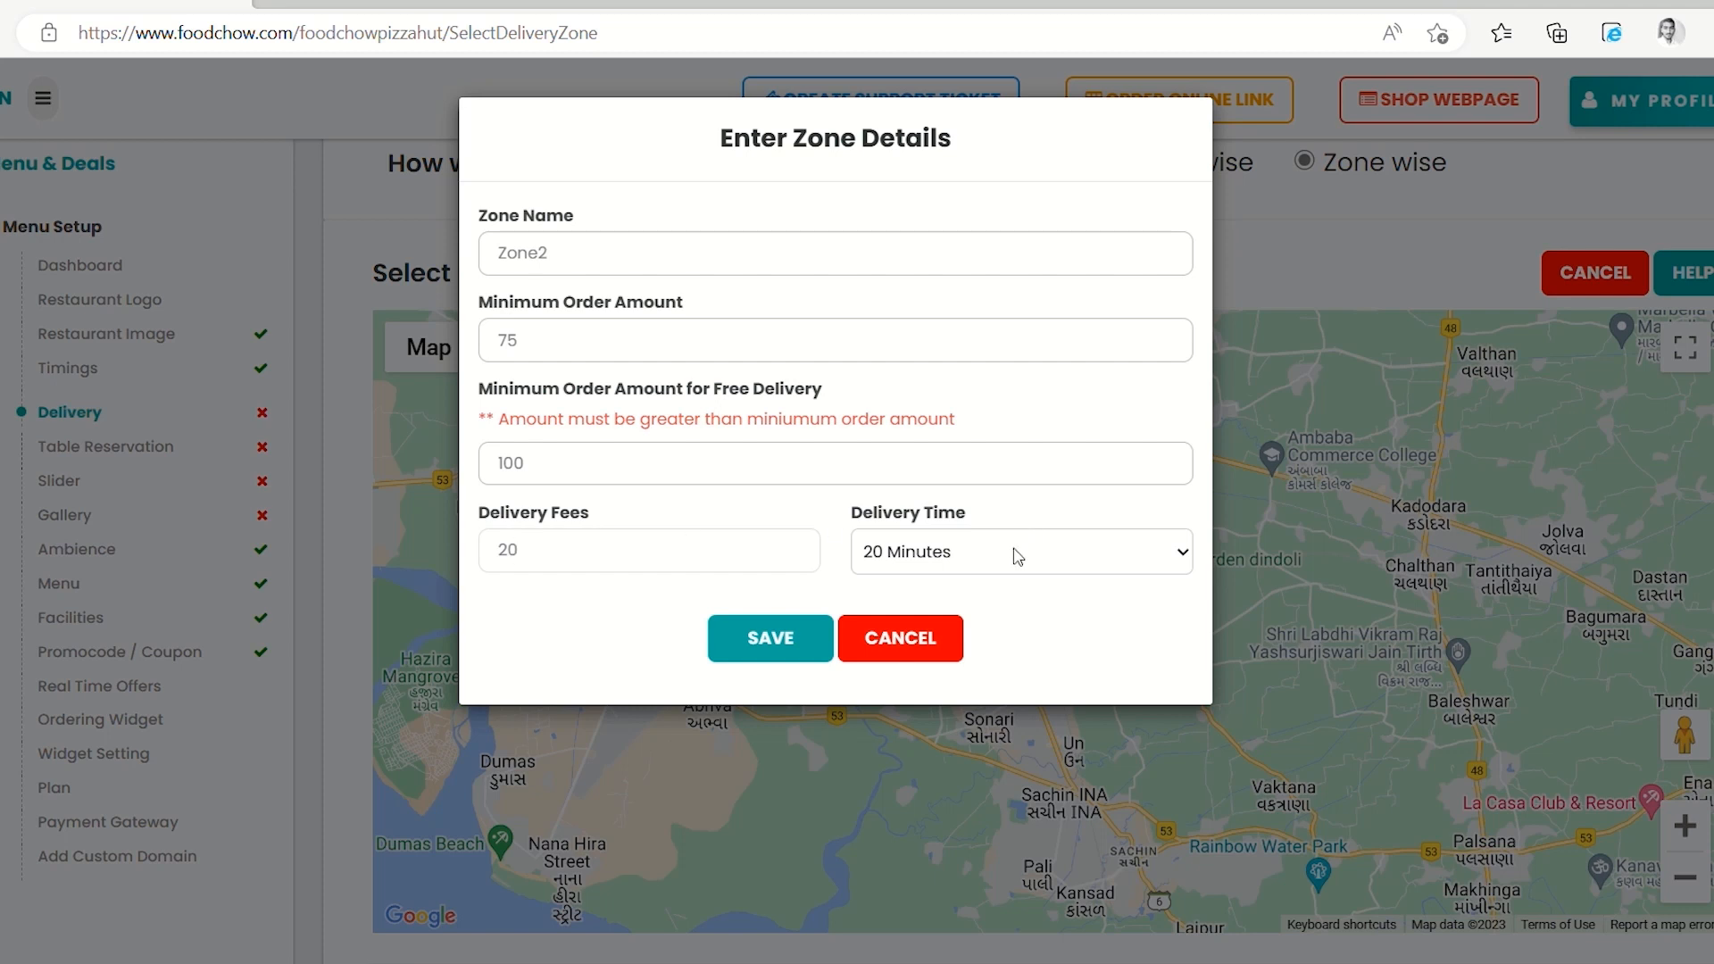
left_click(1014, 548)
left_click(954, 672)
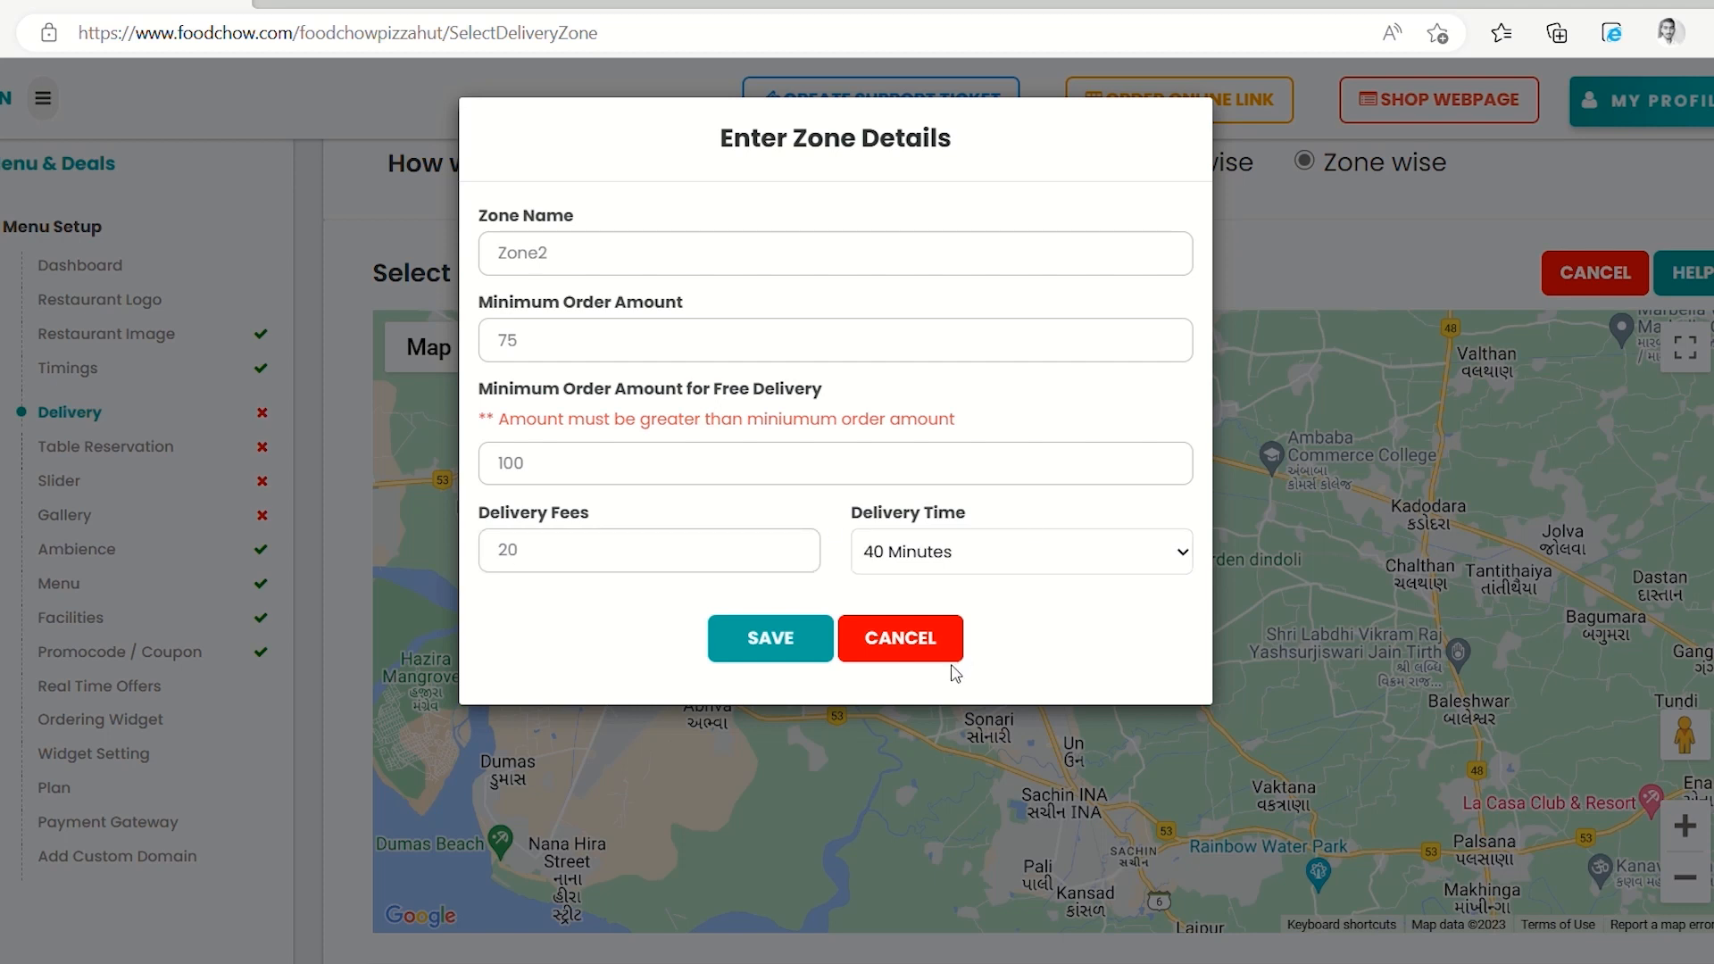
left_click(794, 648)
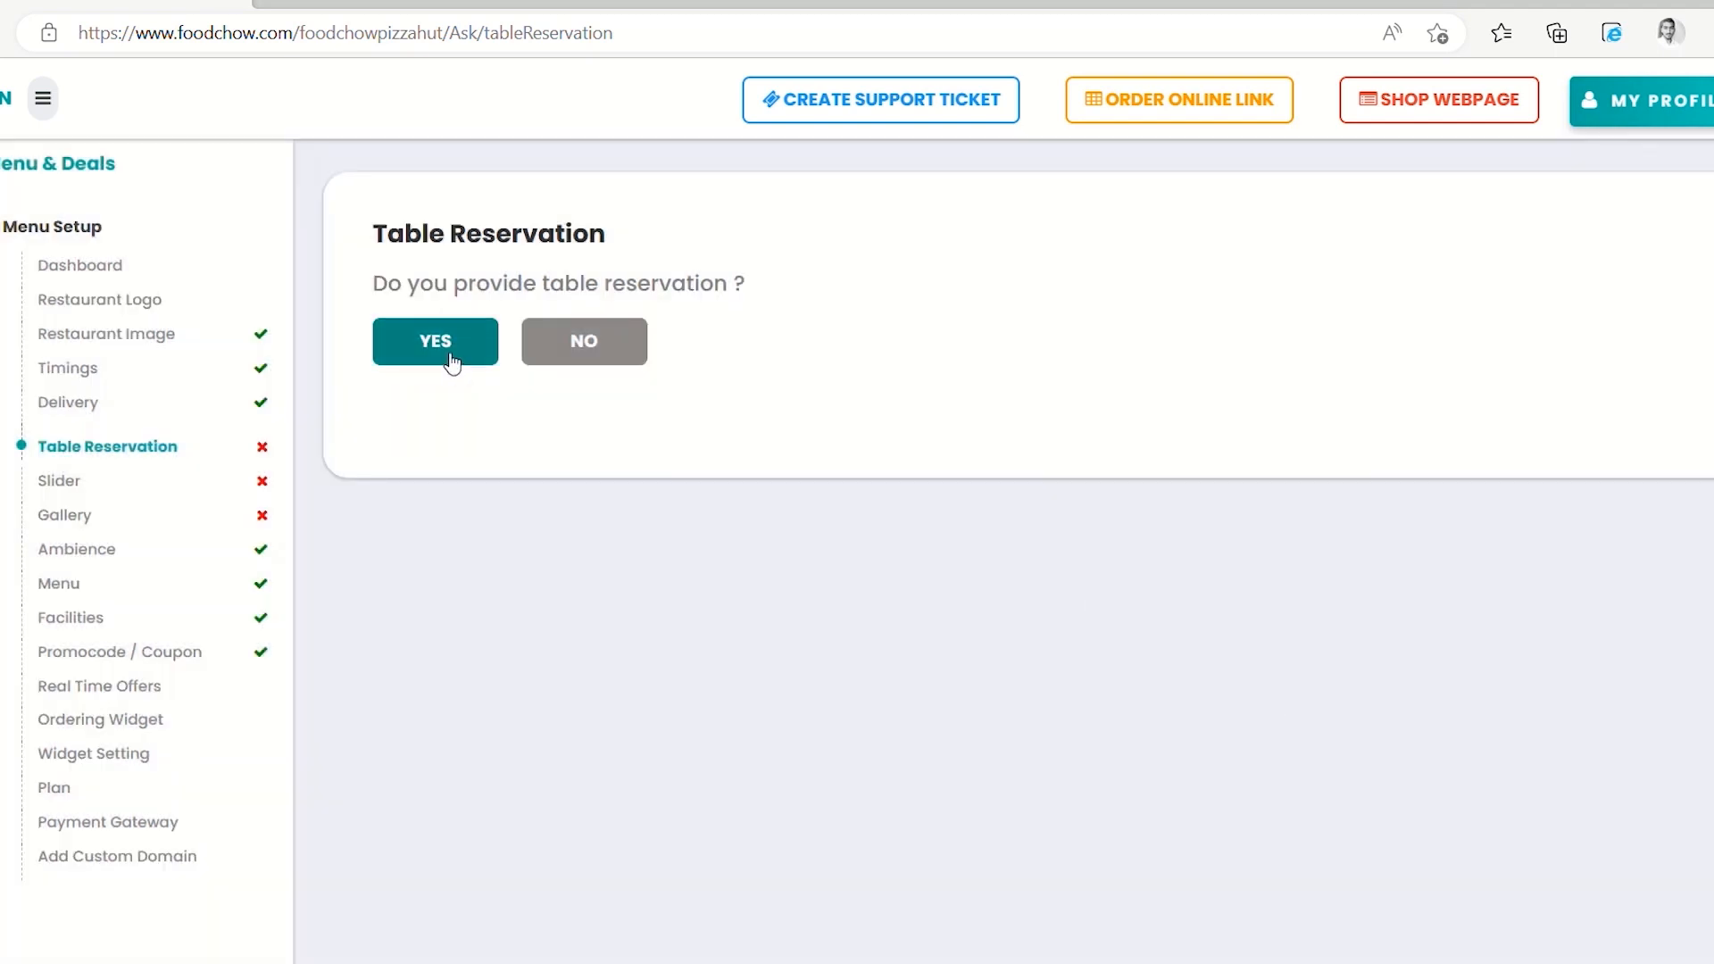
Offer table reservation and add Table 1 seating 4 people
left_click(452, 362)
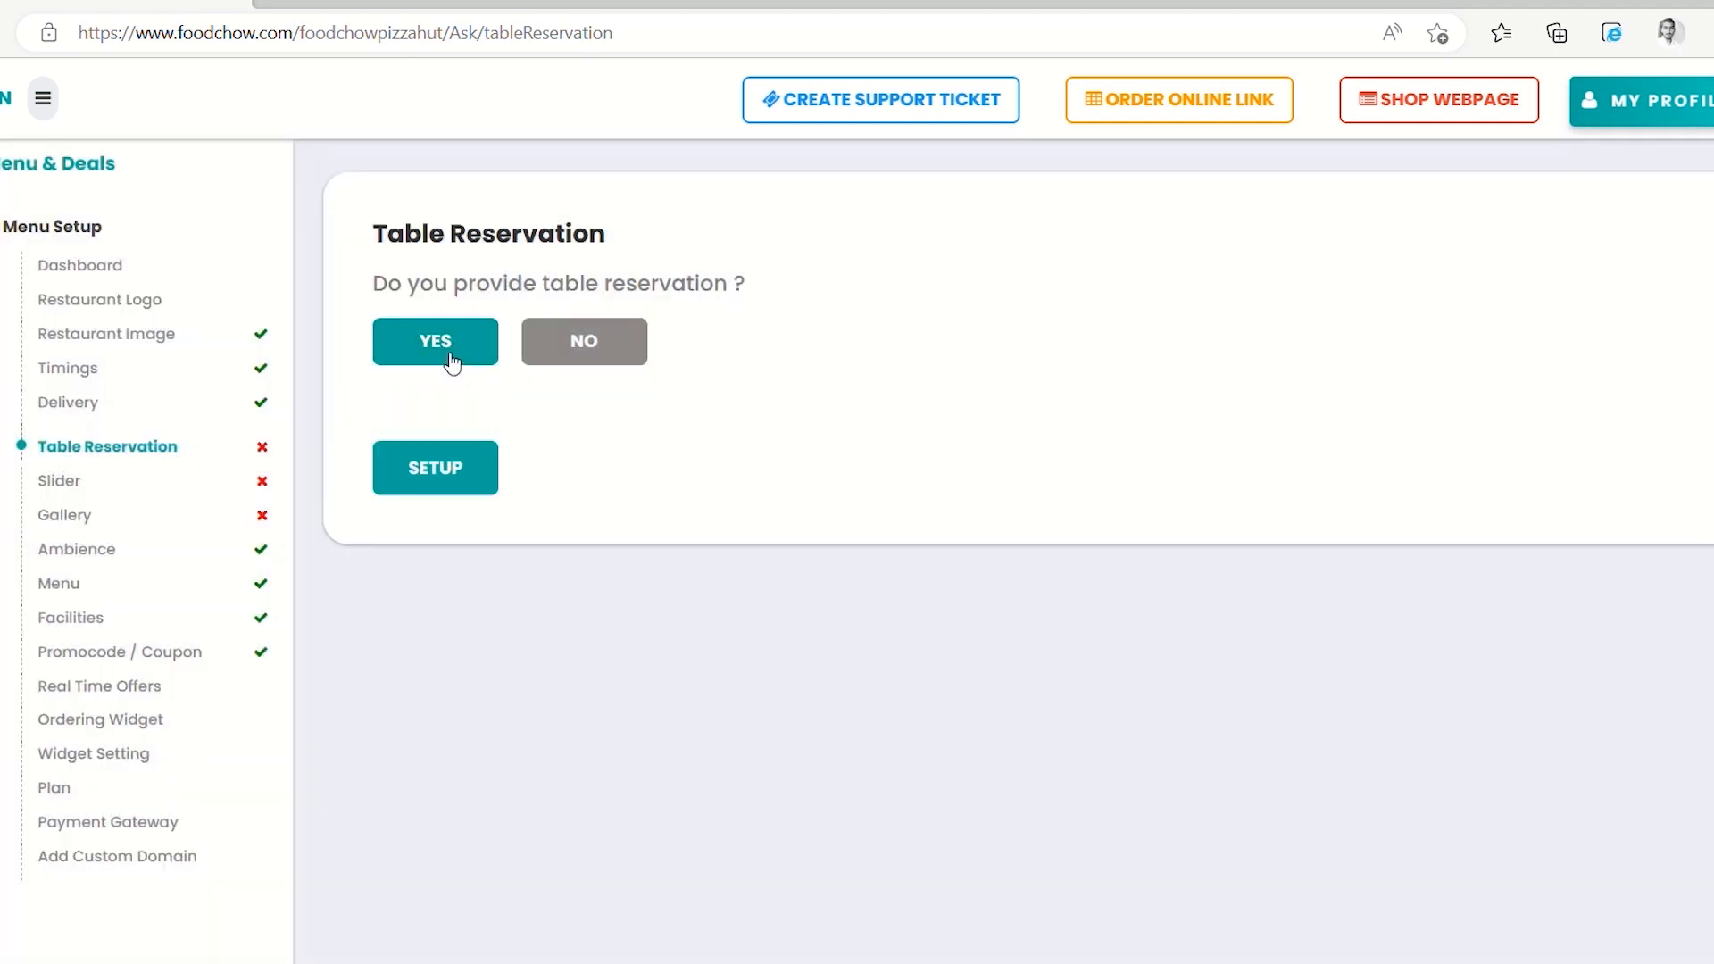
left_click(437, 468)
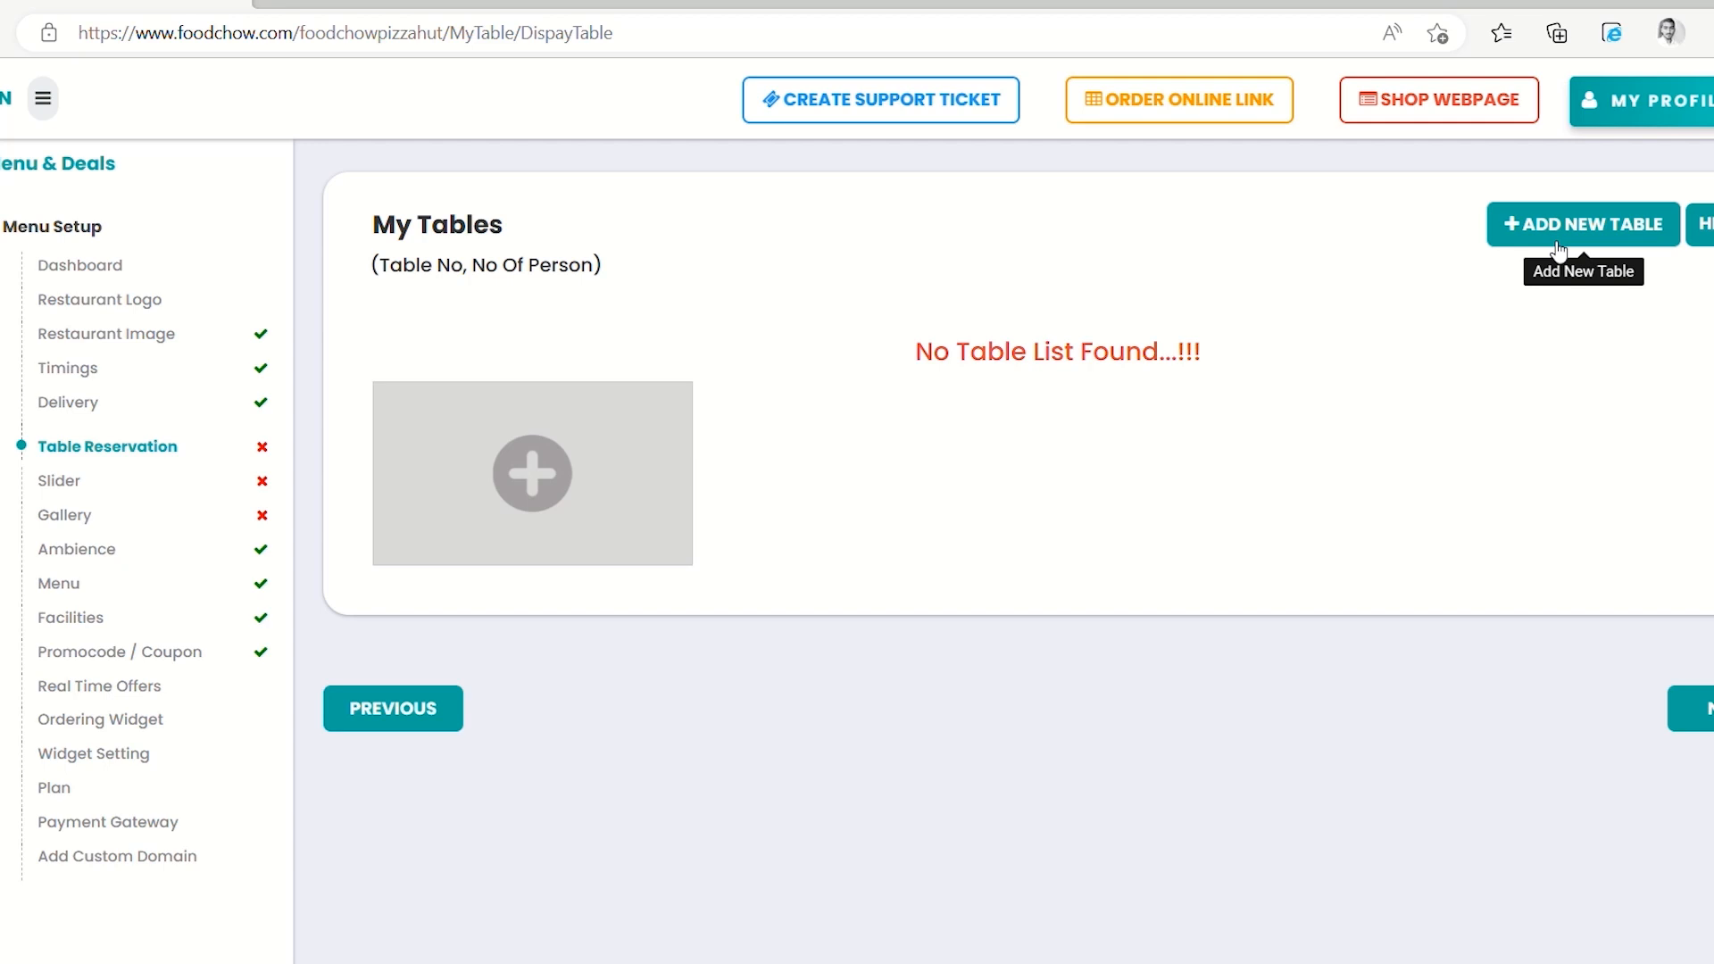
left_click(1557, 248)
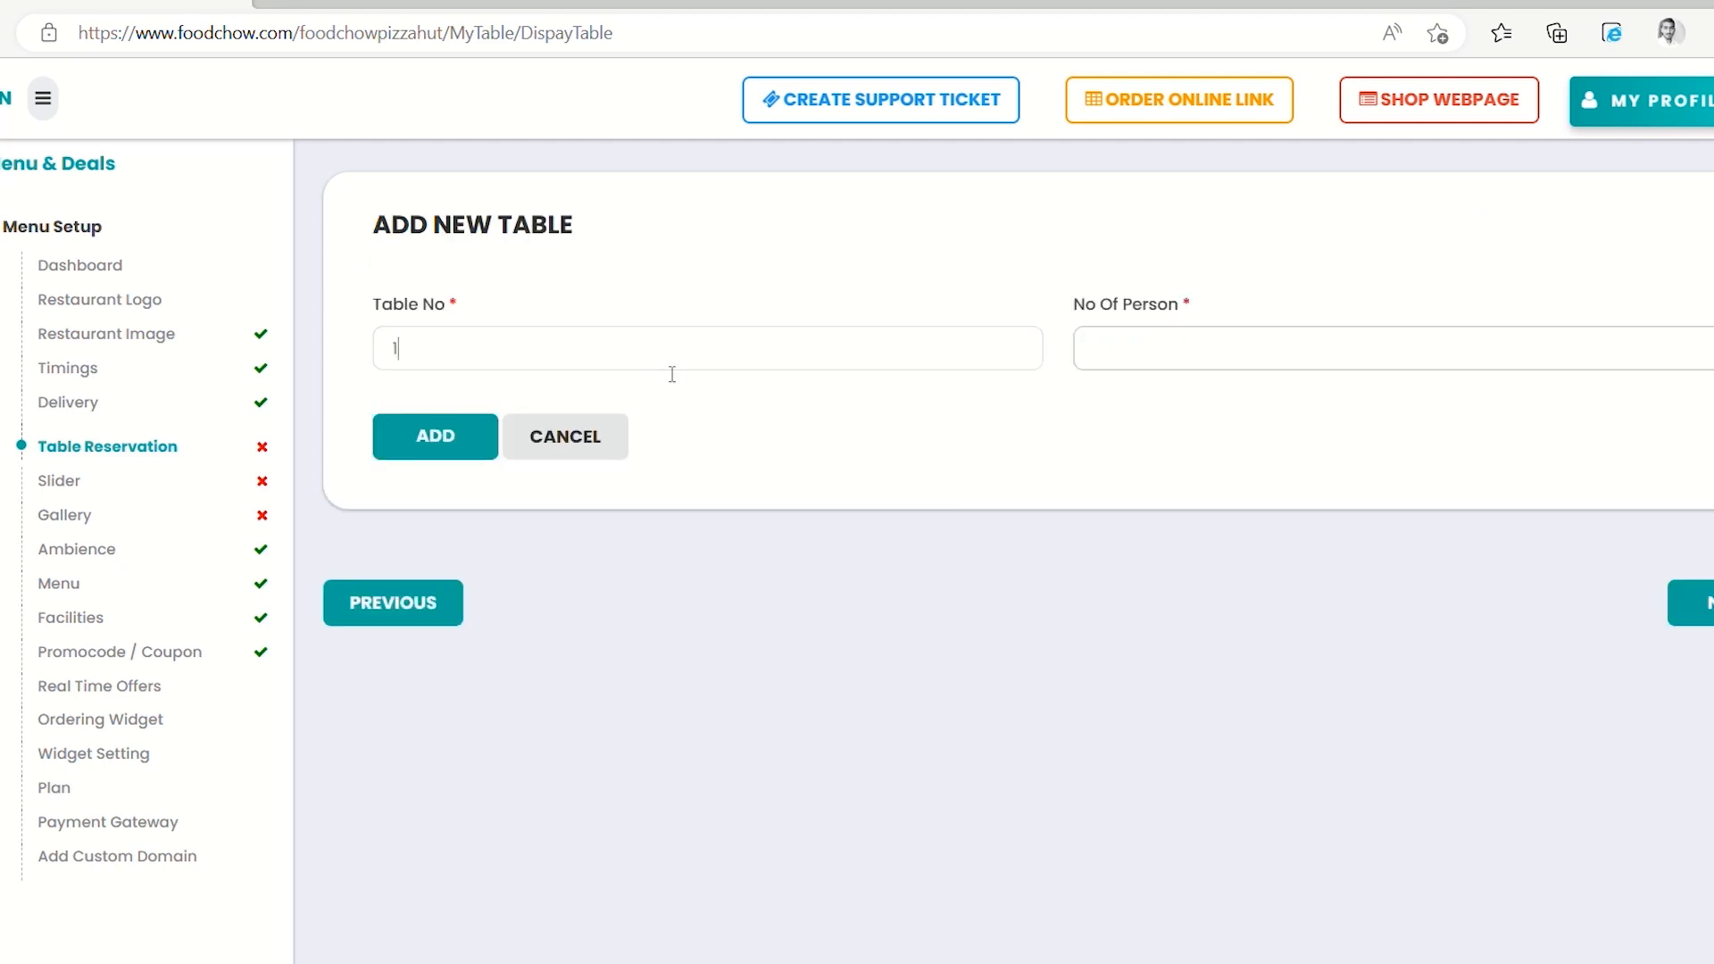
left_click(1160, 349)
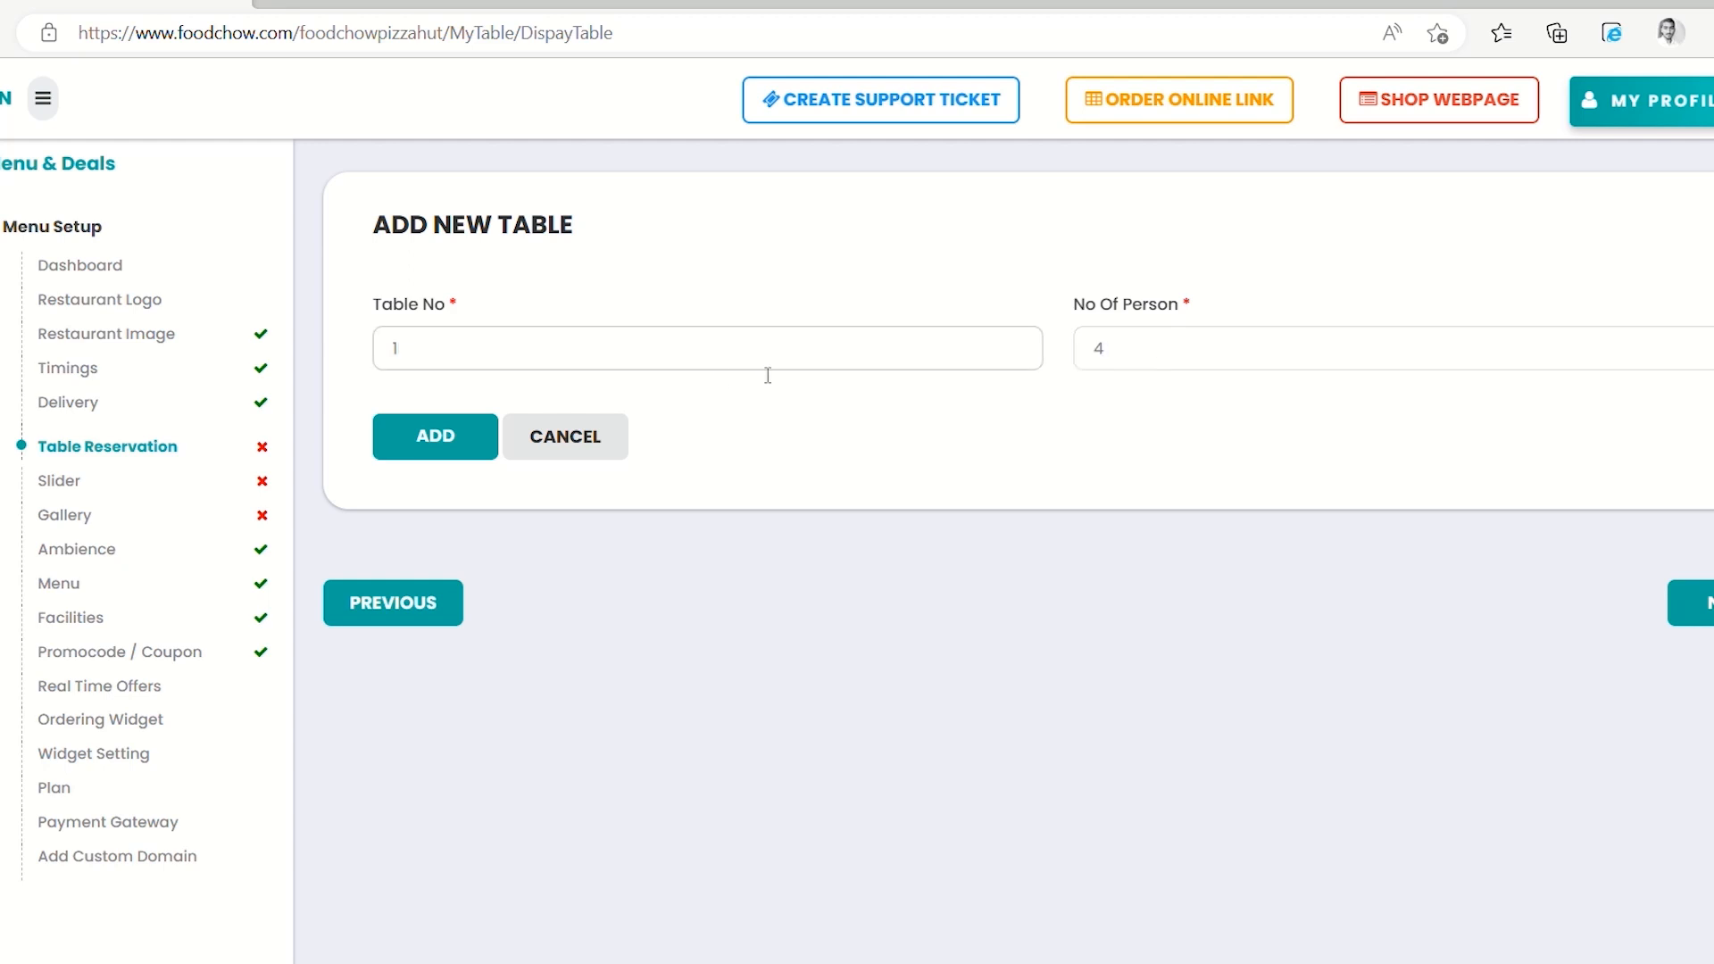
left_click(441, 451)
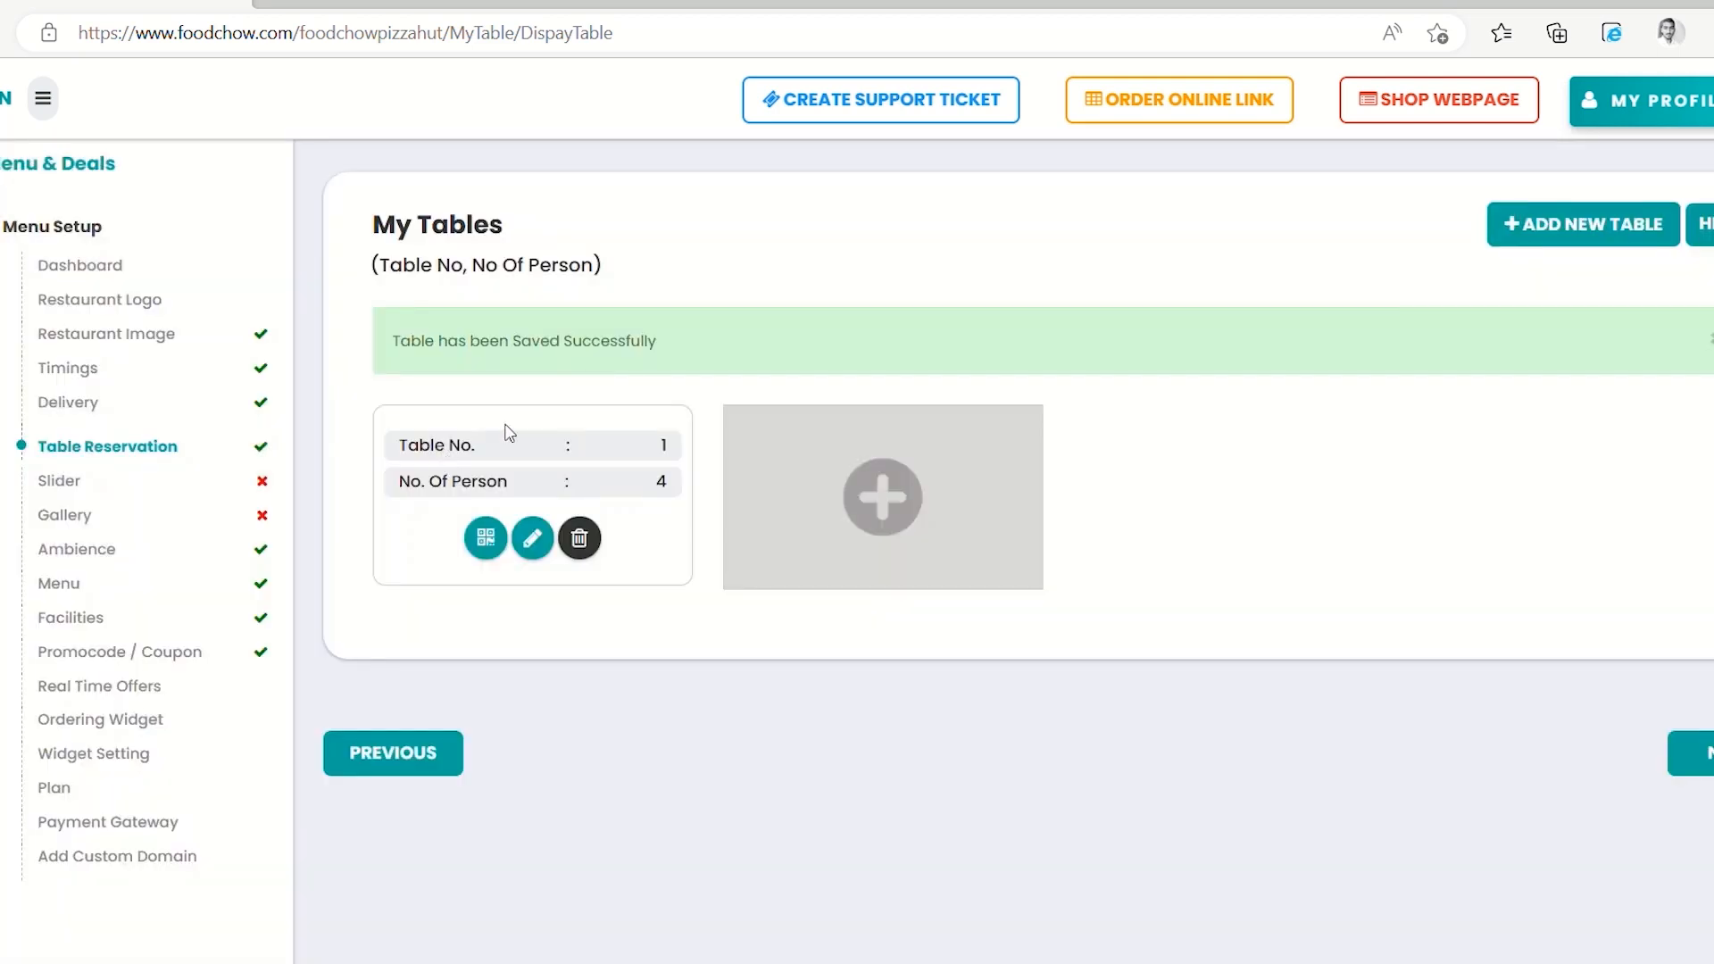
Add Table 2 seating 6 people, then bring up Table 1's QR code
left_click(883, 505)
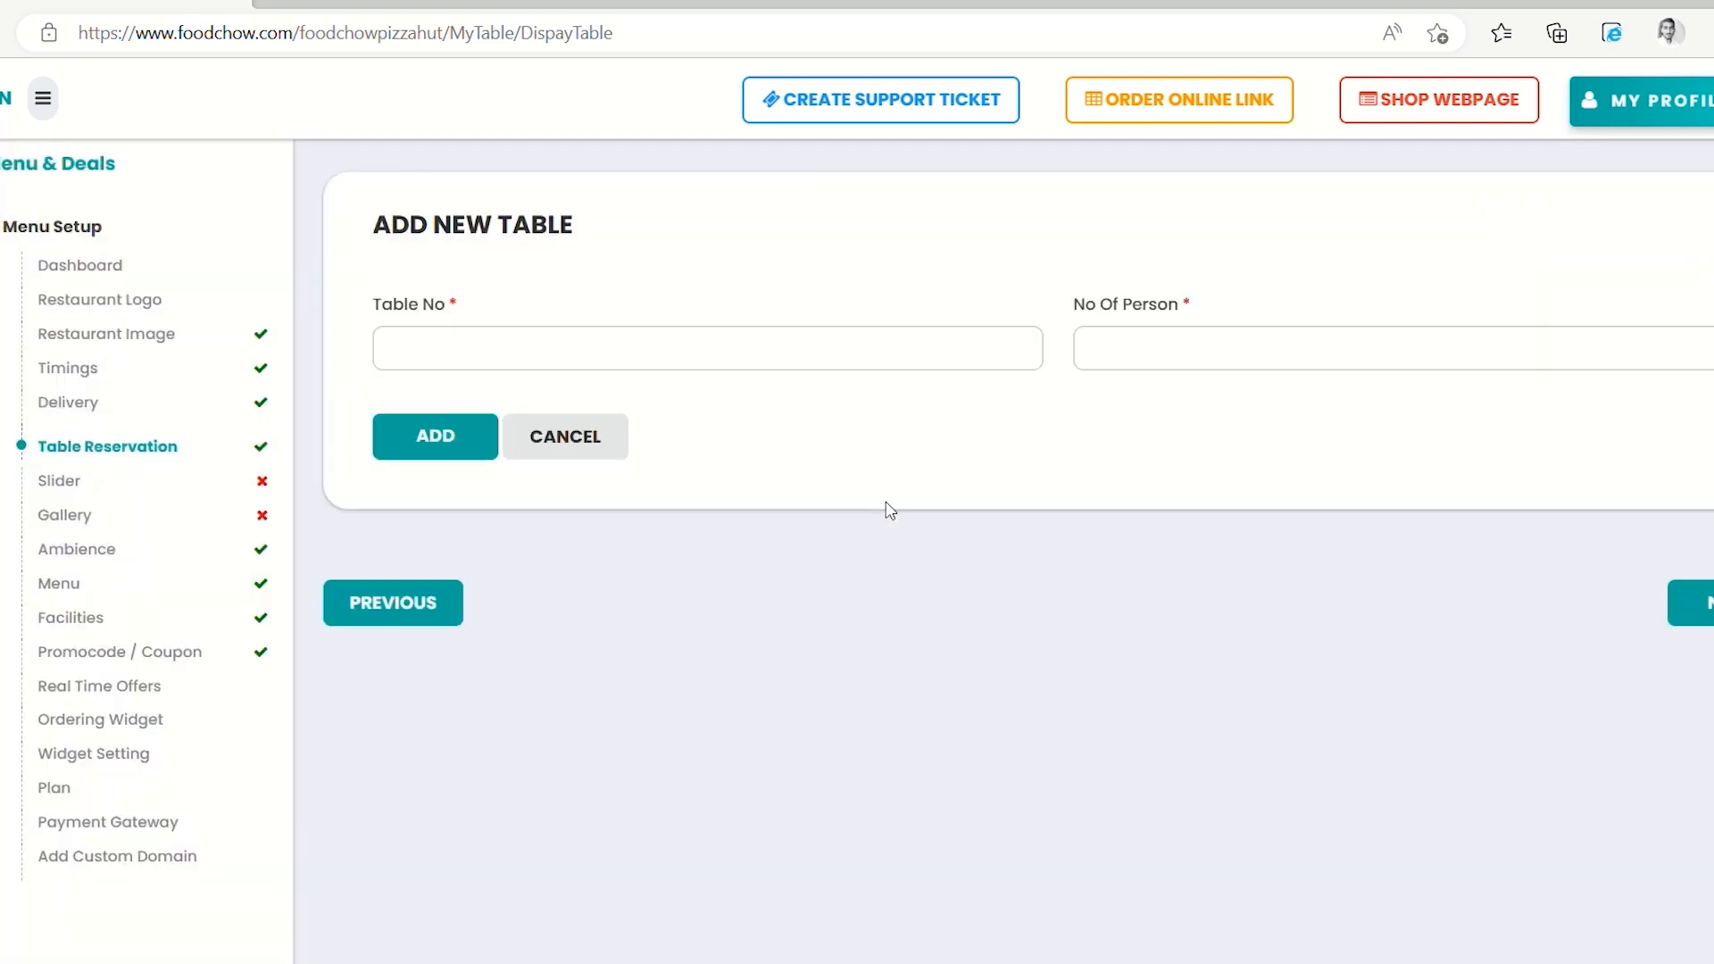
left_click(679, 365)
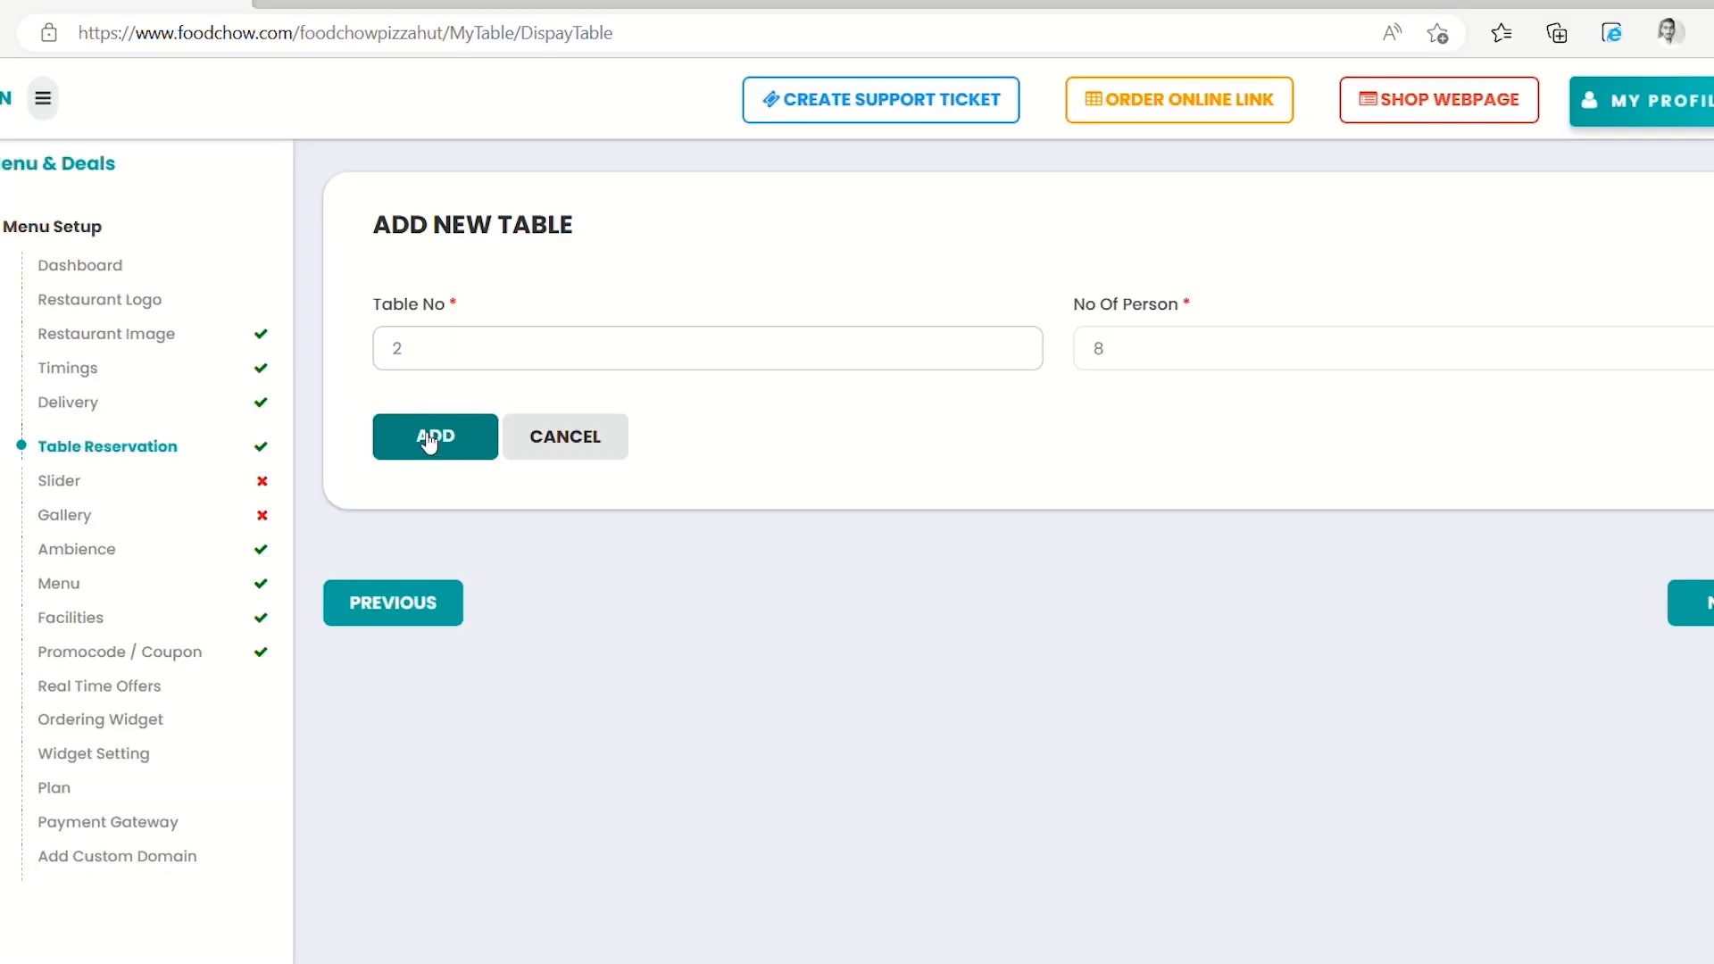
left_click(1087, 363)
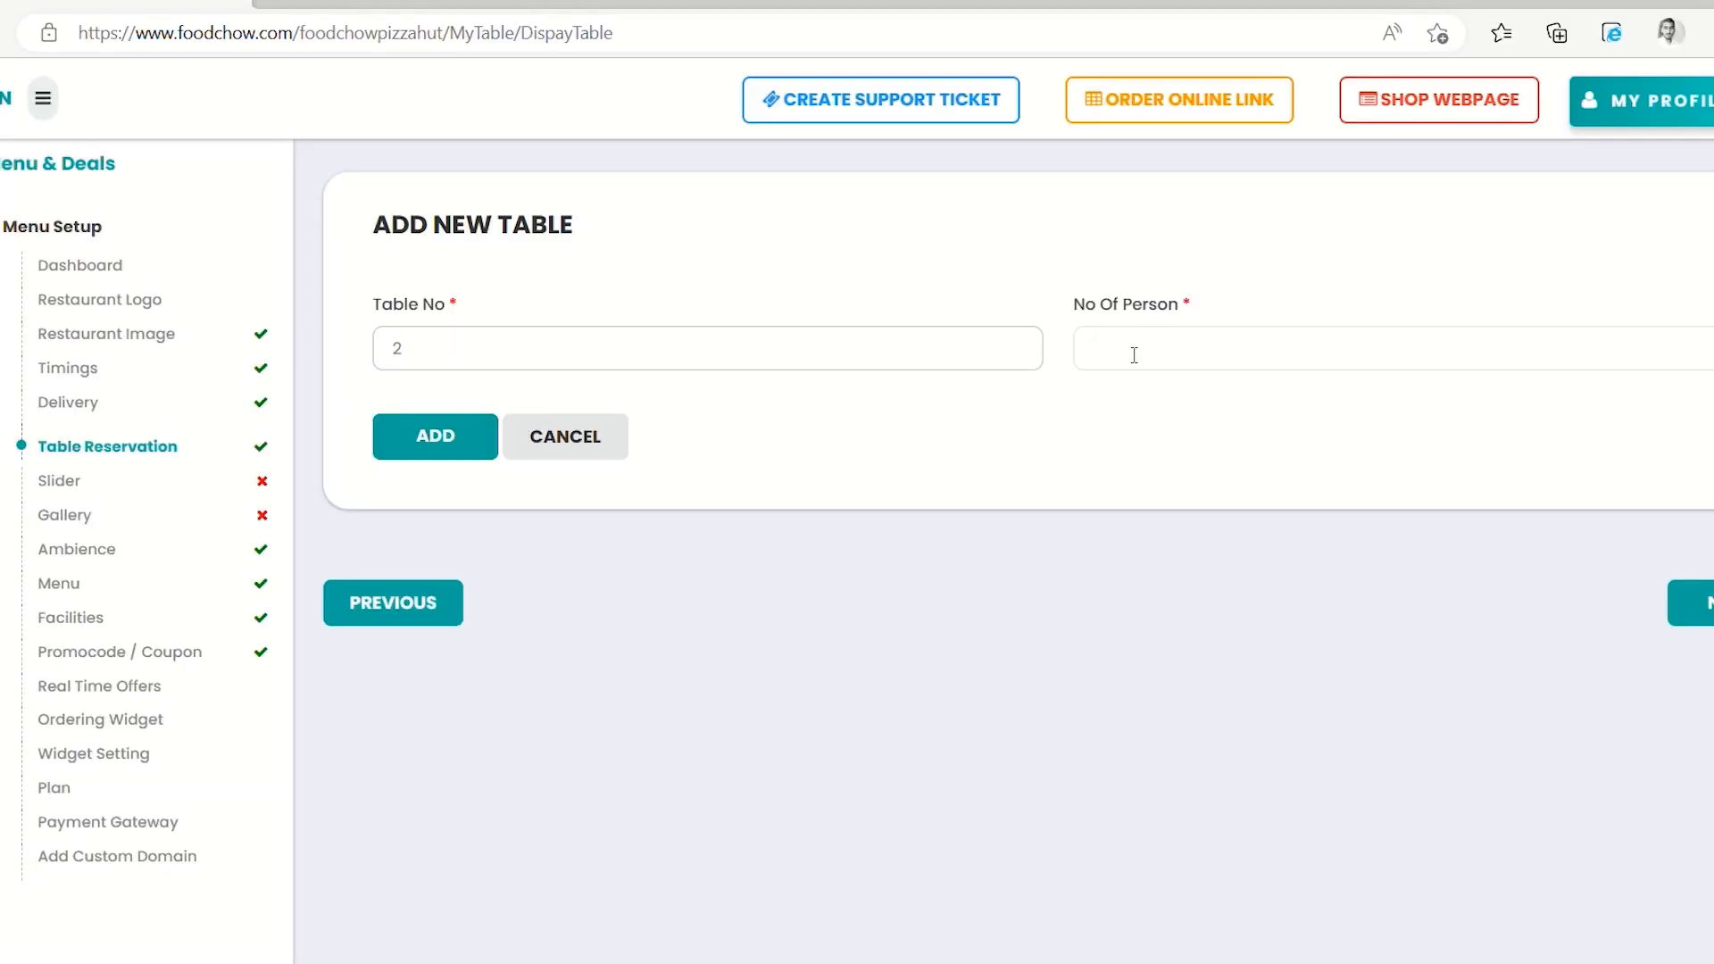
left_click(451, 442)
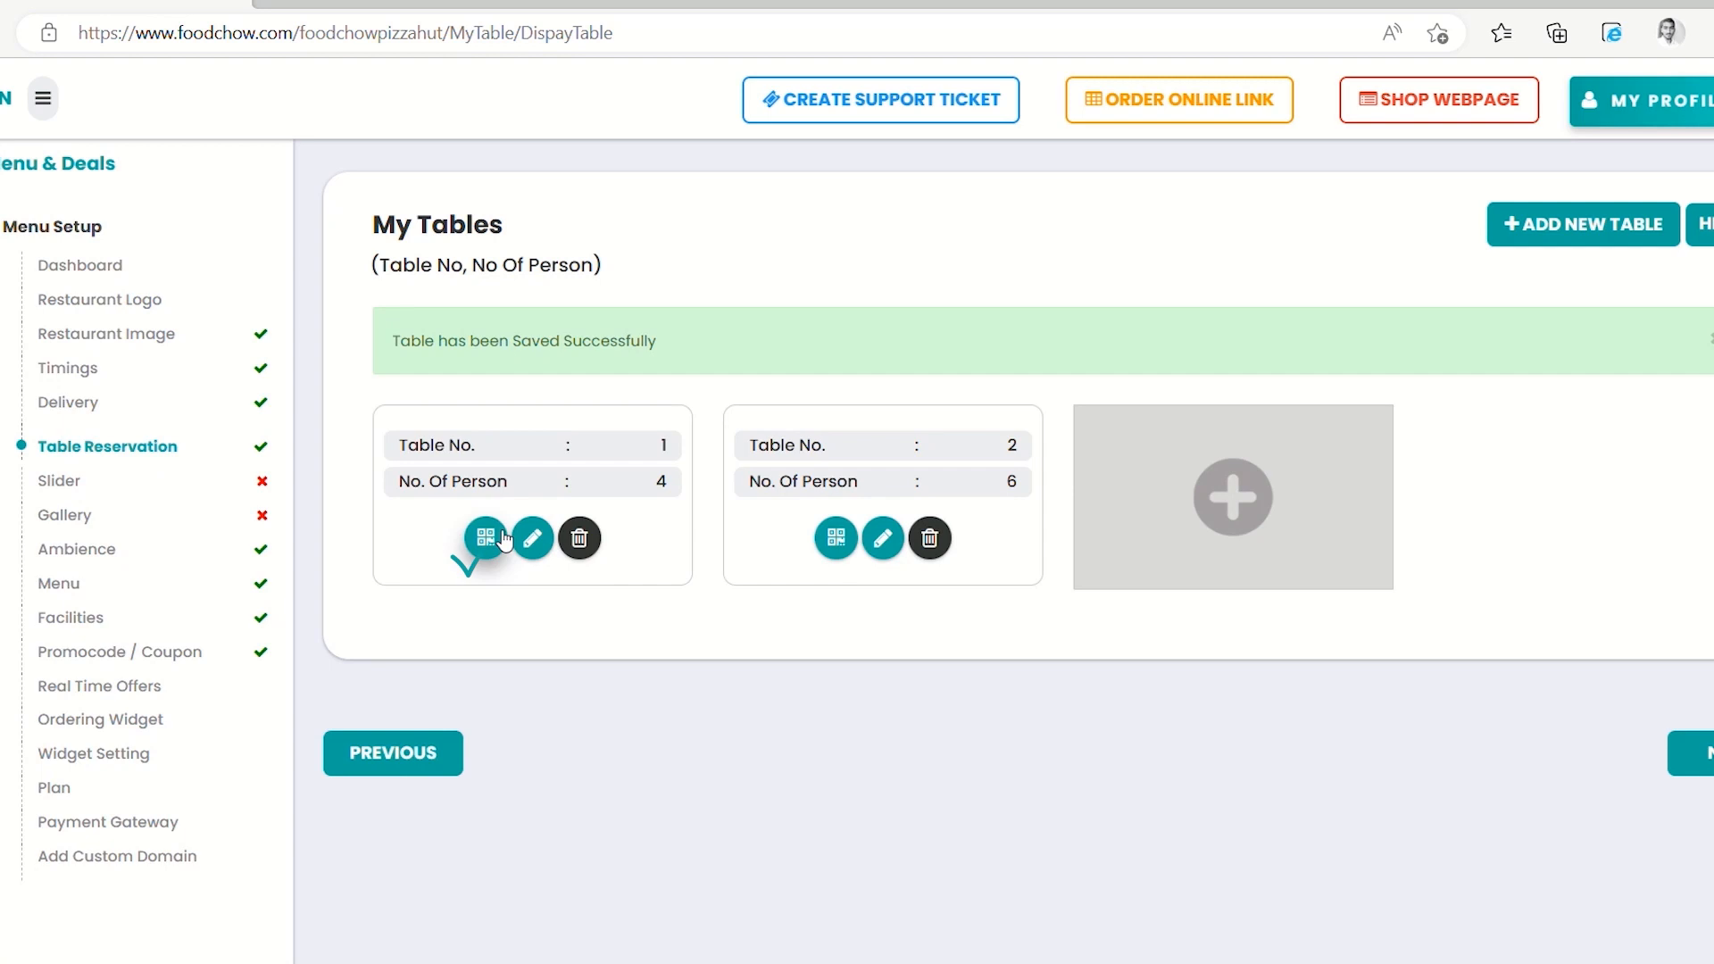
left_click(484, 539)
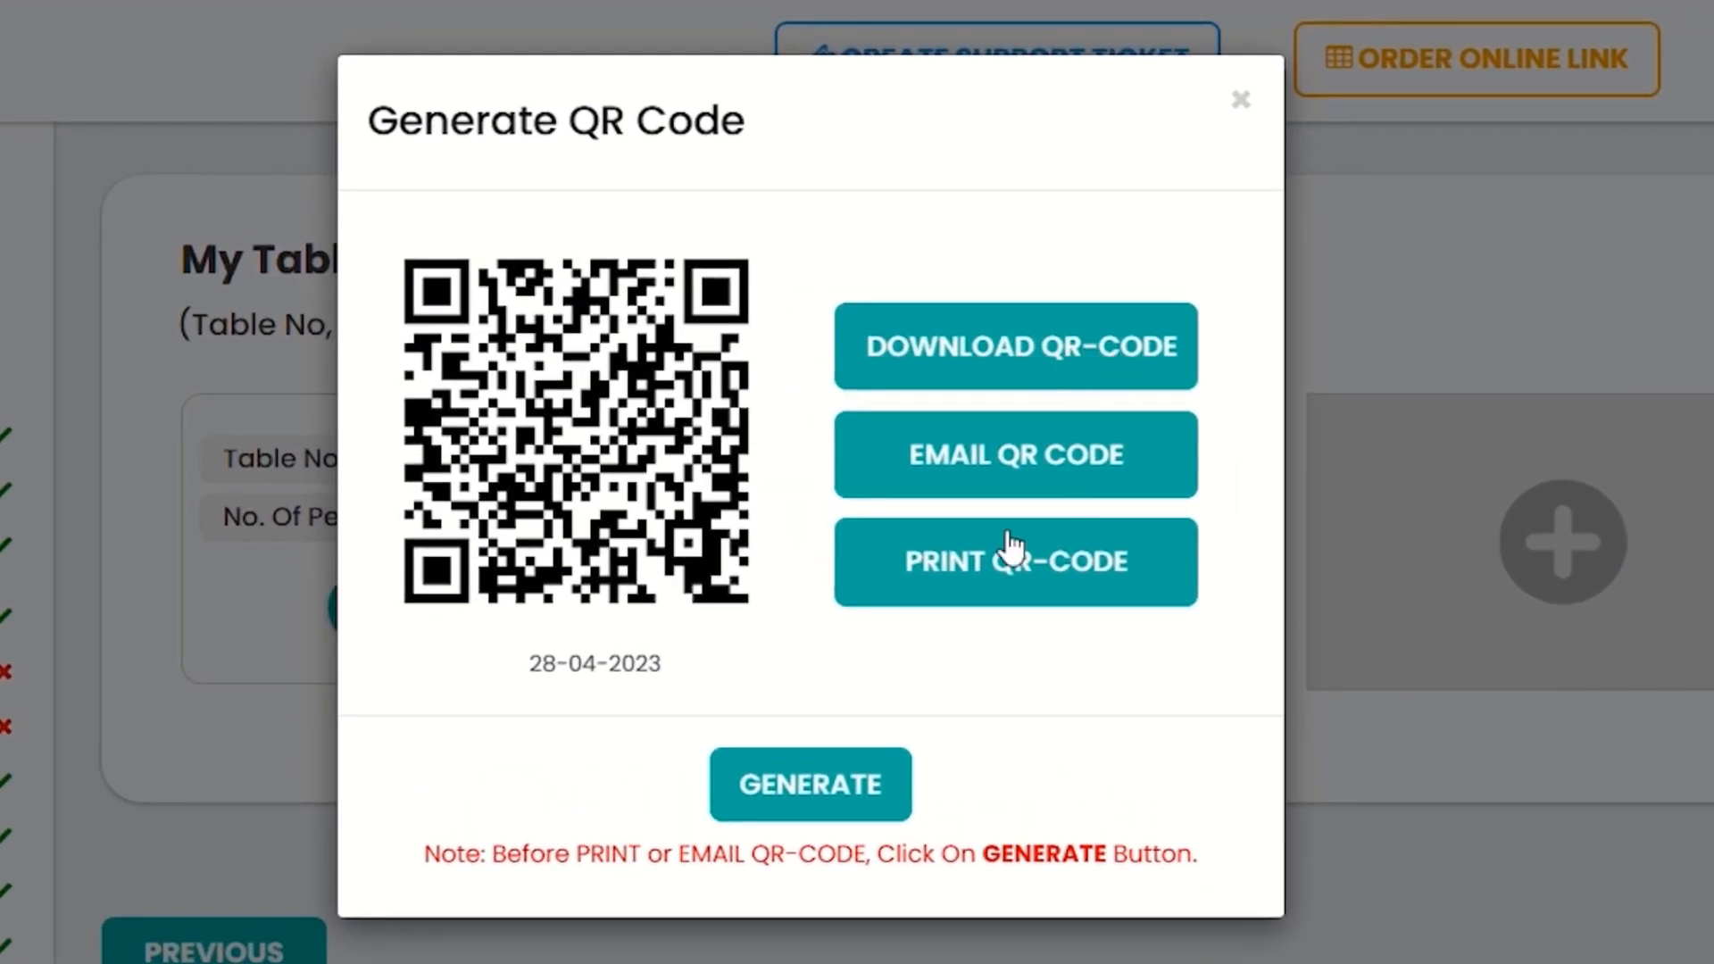
Generate and save Table 1's QR code
left_click(853, 790)
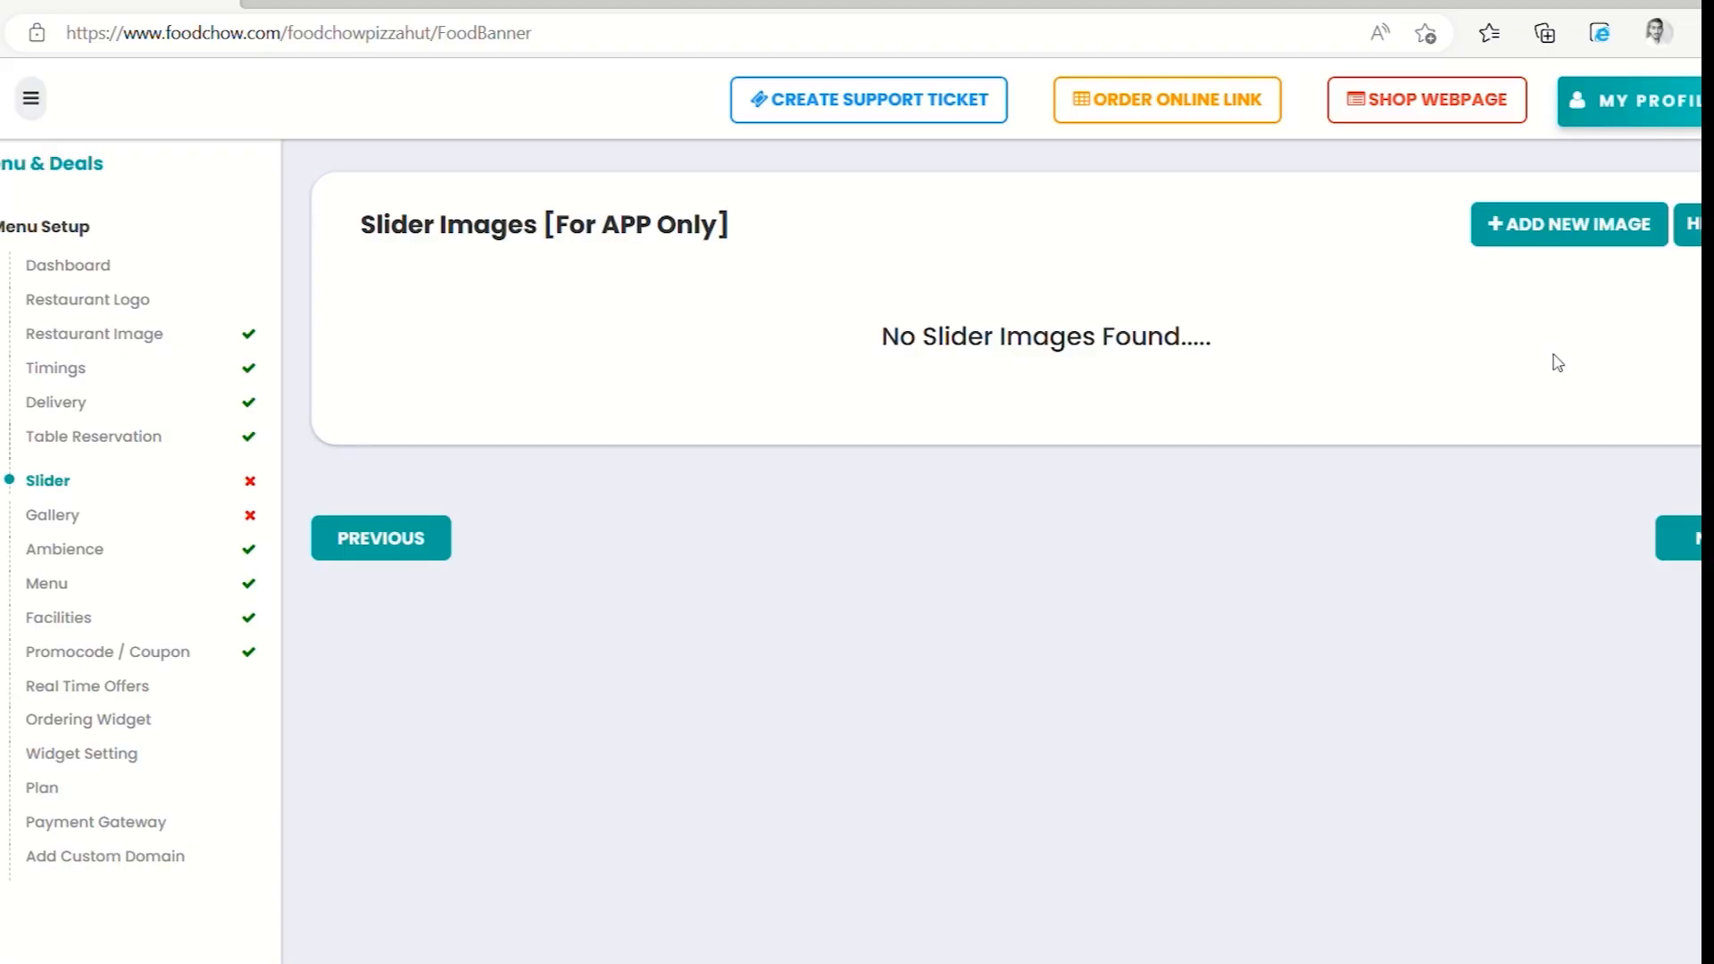
Upload the pizza slice picture as a slider image, zoomed out to fit the crop frame
left_click(1575, 234)
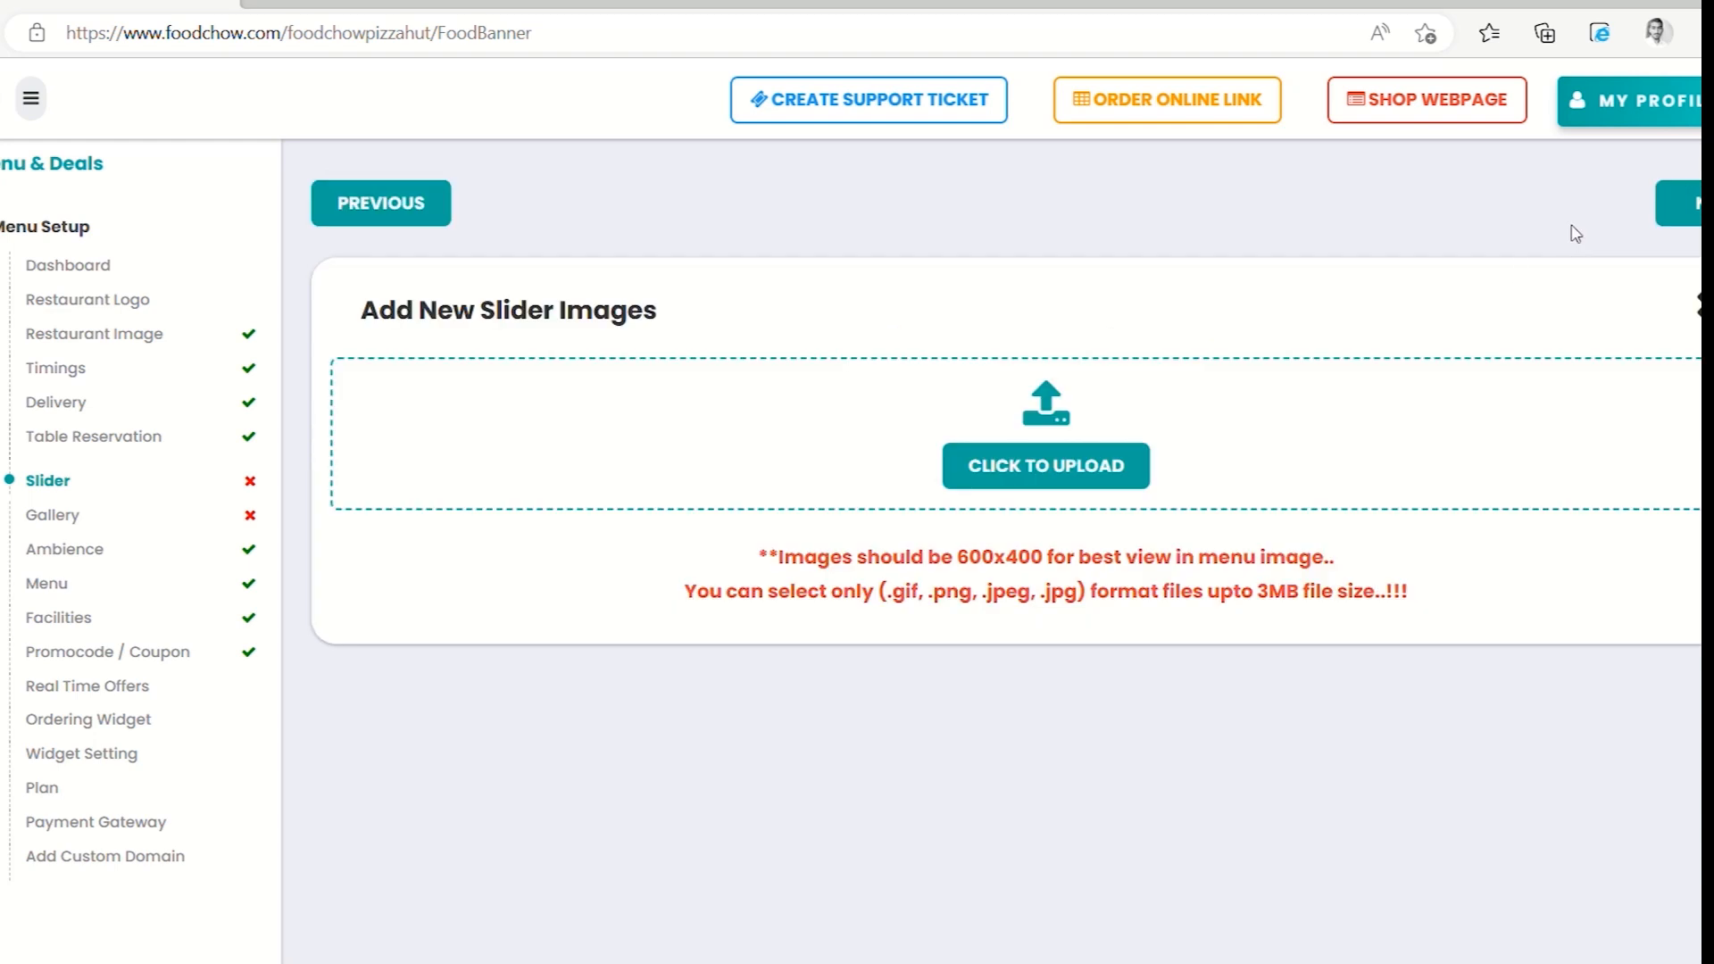
left_click(1040, 484)
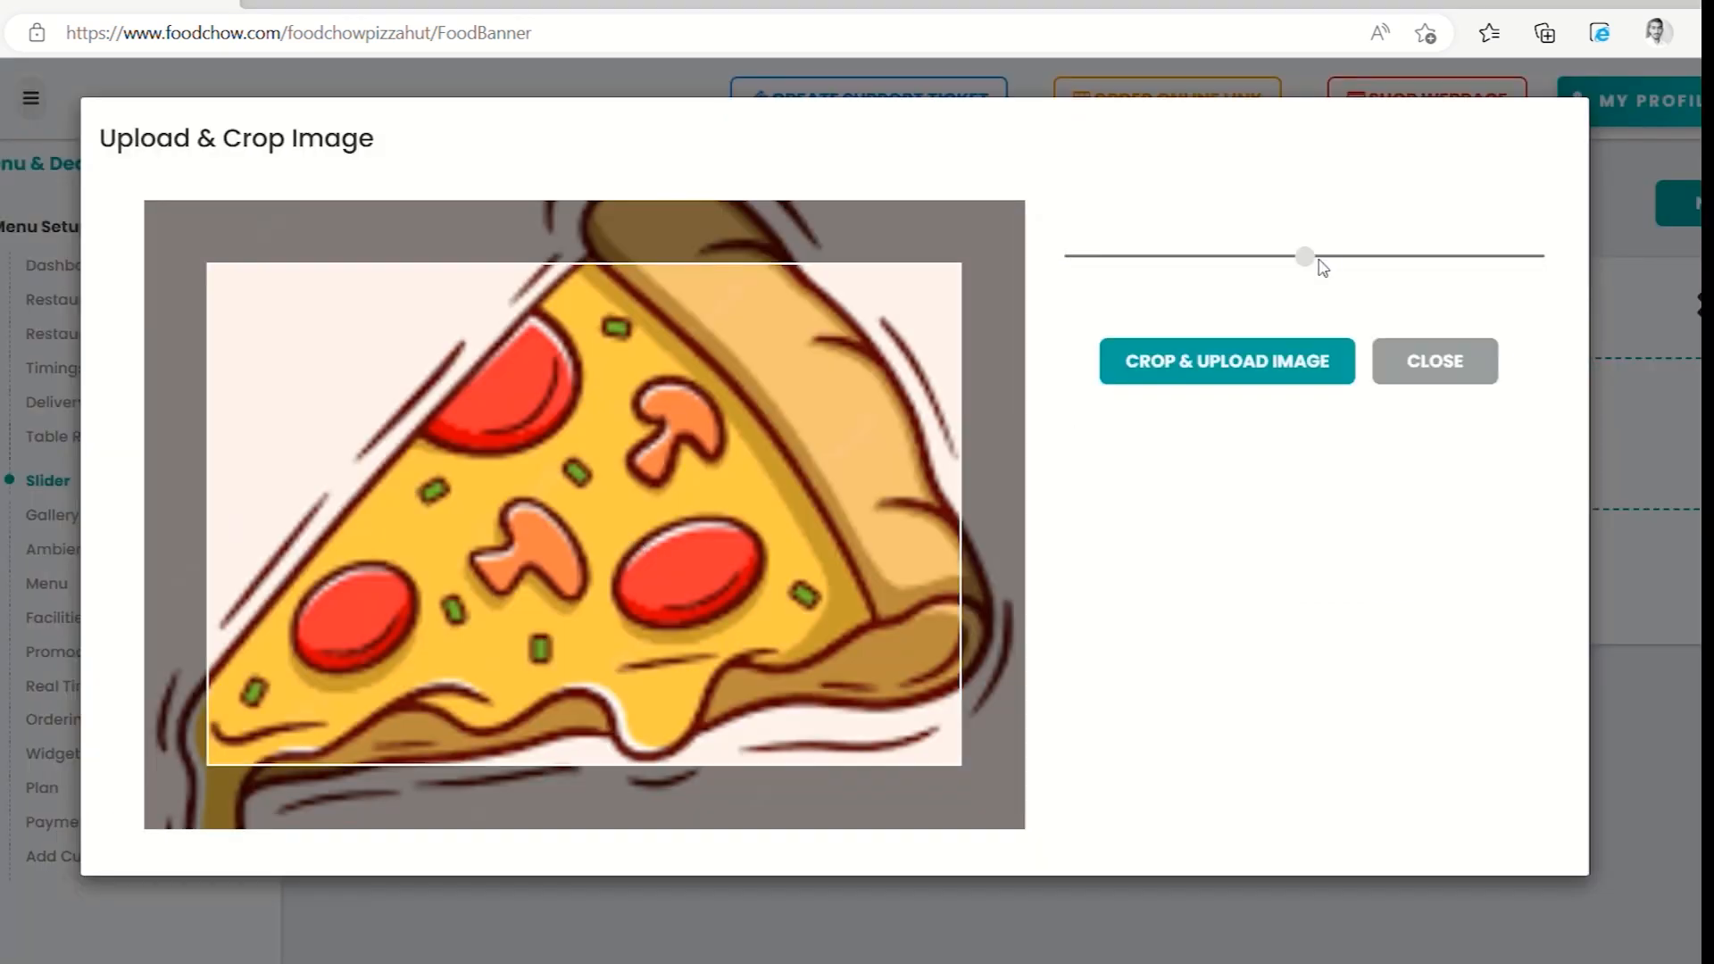
left_click_drag(1323, 267, 1014, 252)
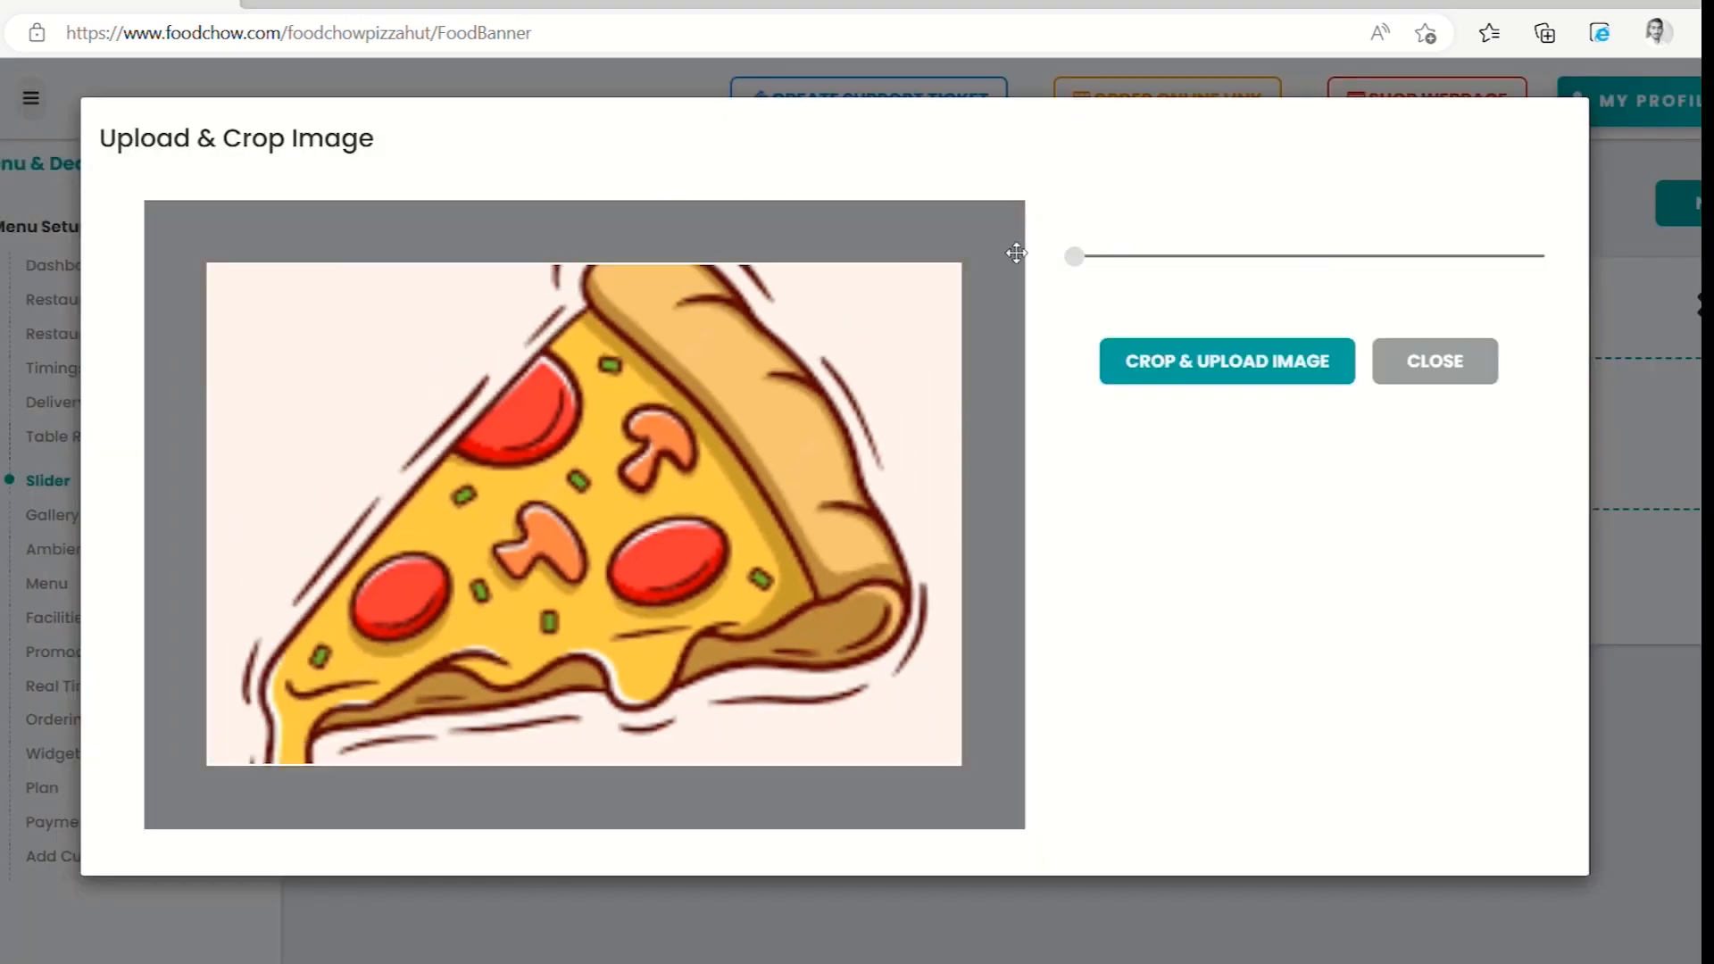
left_click(1201, 365)
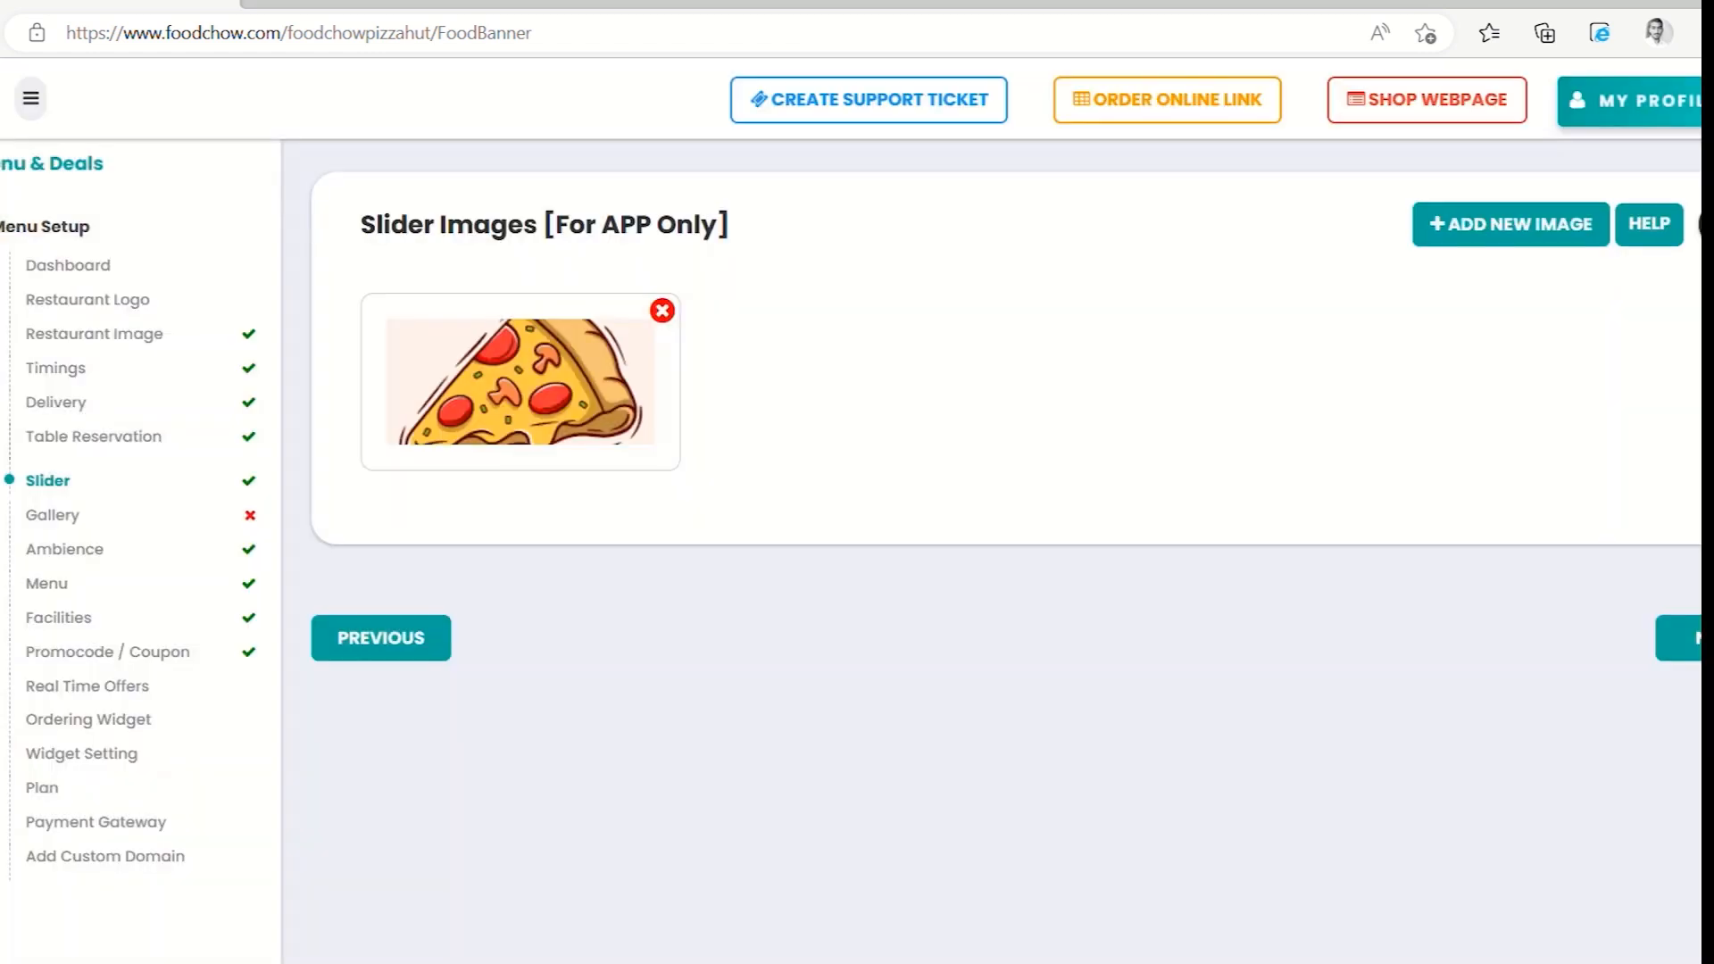
left_click(1683, 638)
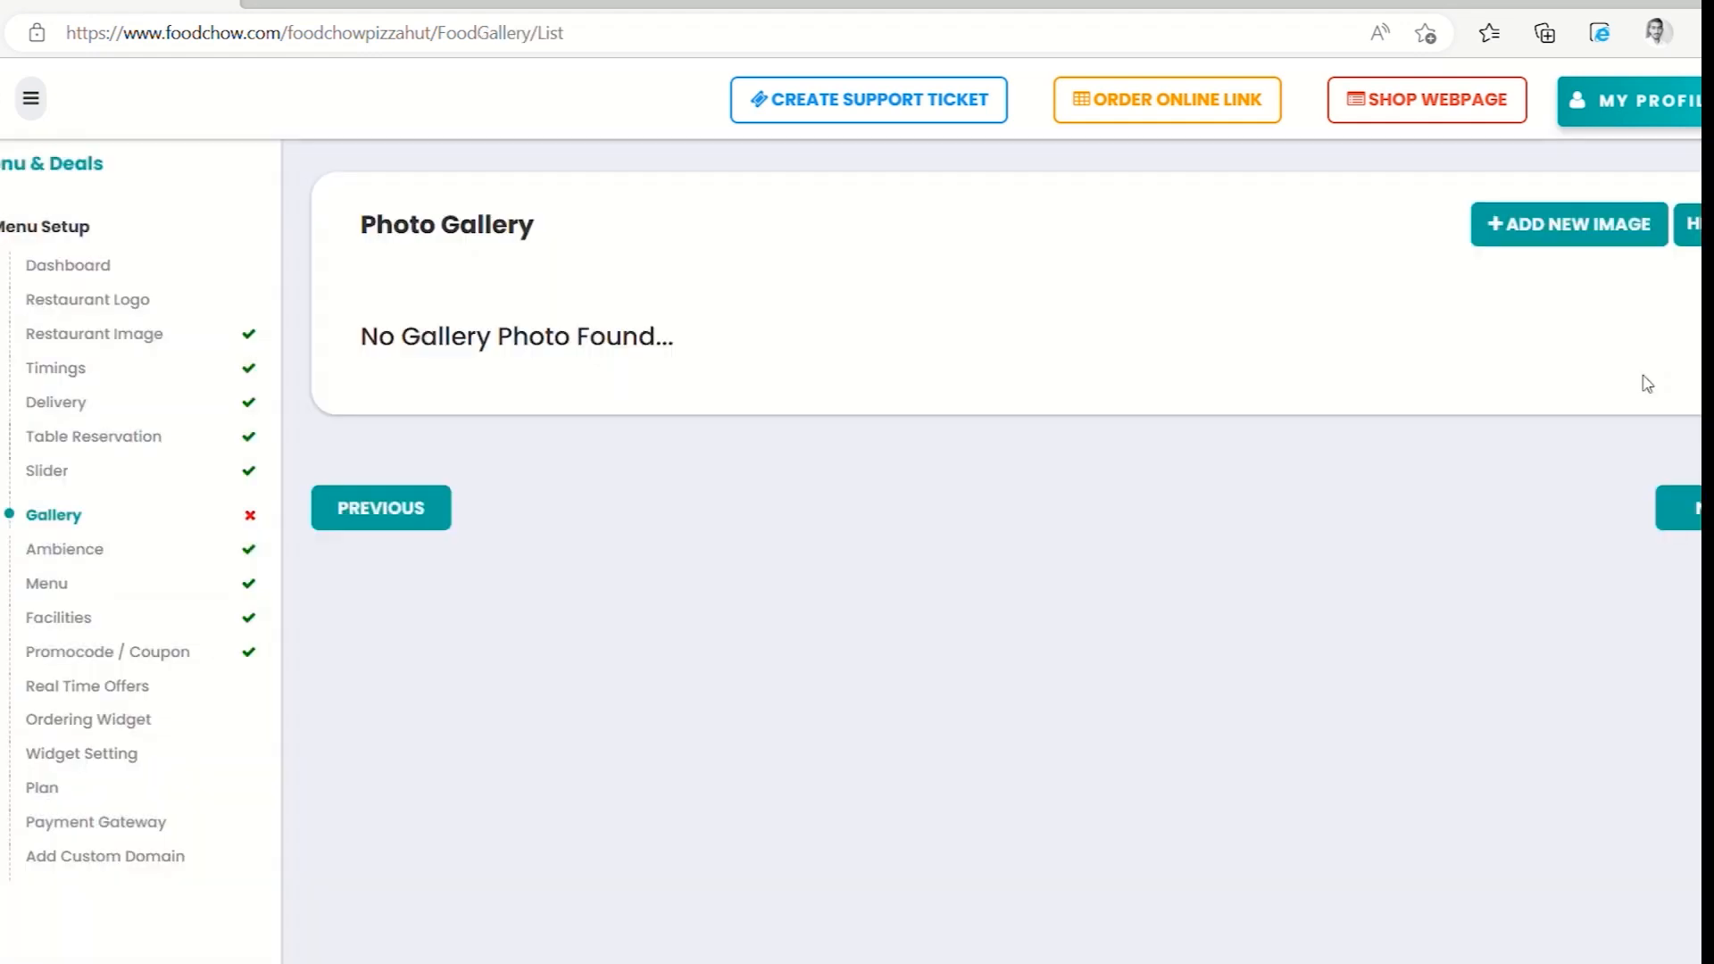
Upload the plated-dishes photo to the Photo Gallery, zoomed fully out to fit the crop
left_click(1593, 228)
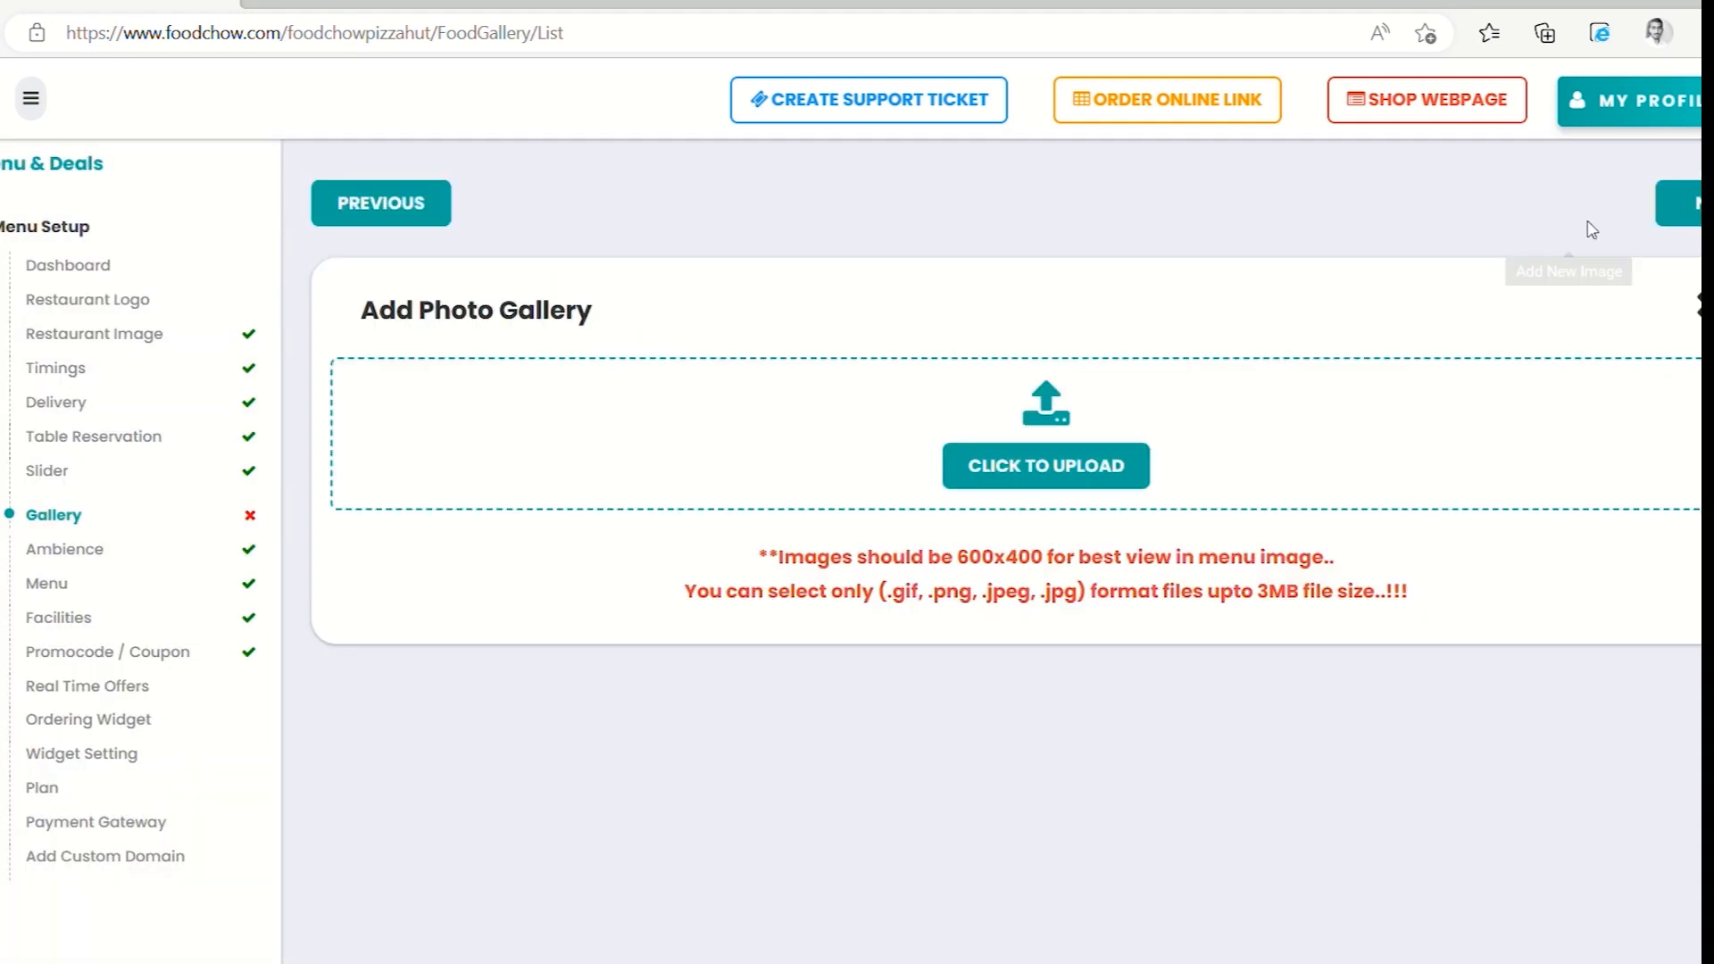
left_click(1080, 476)
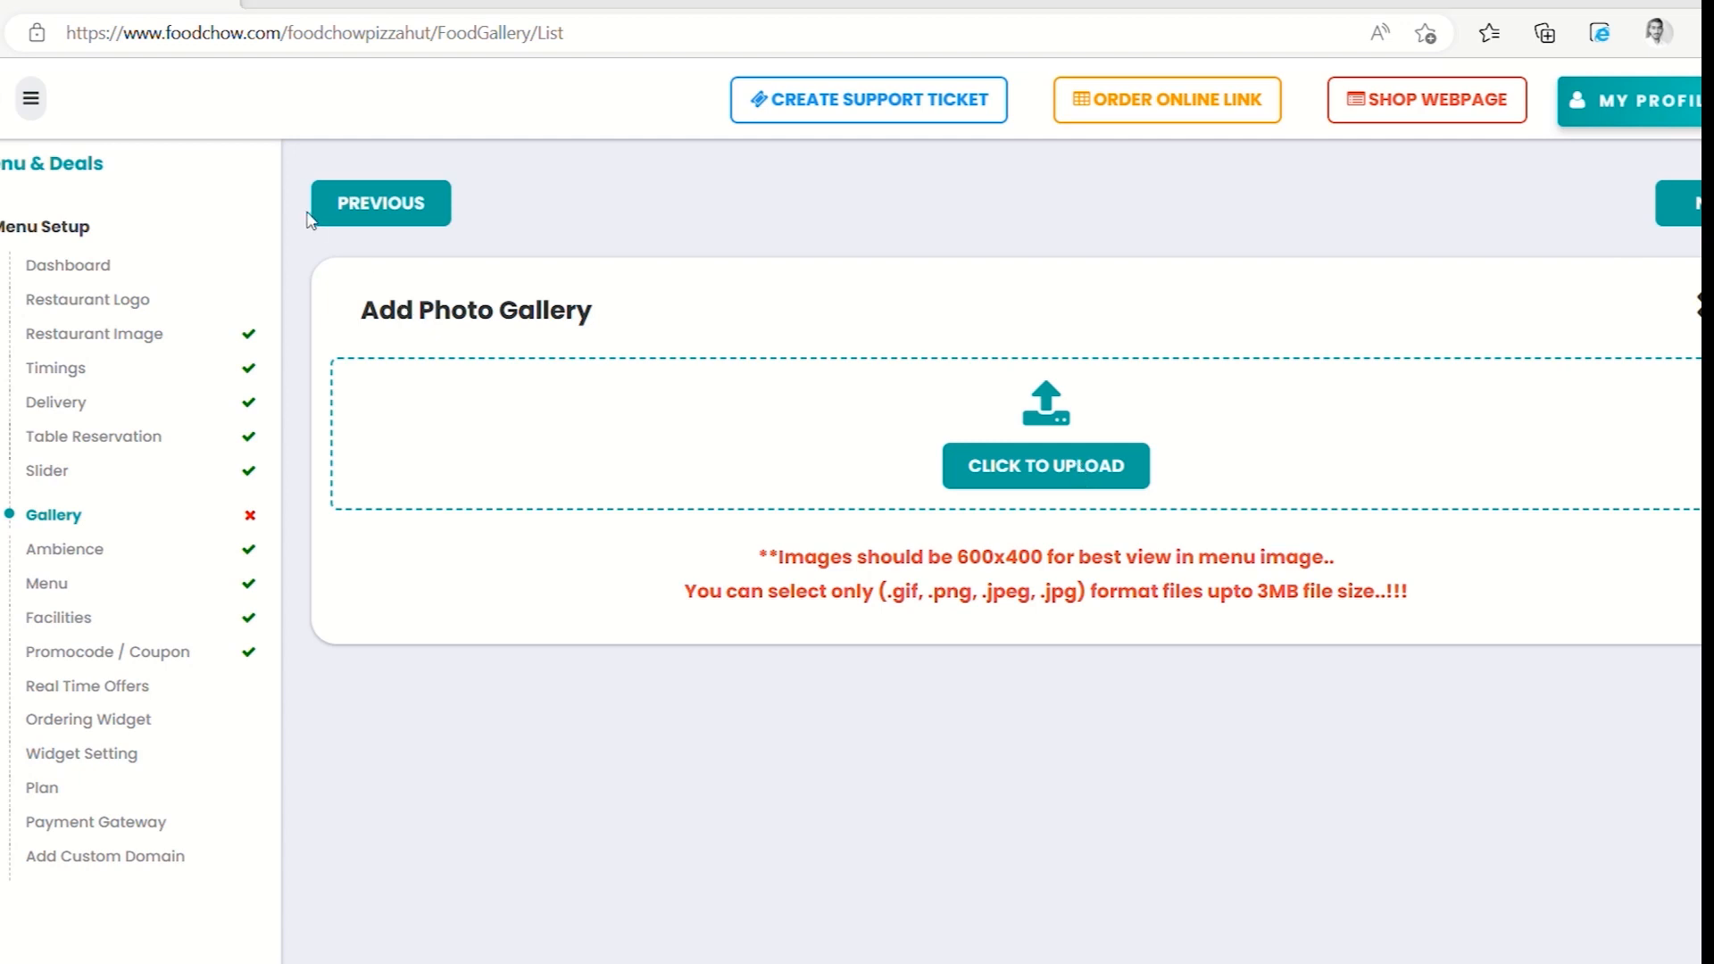
left_click(619, 528)
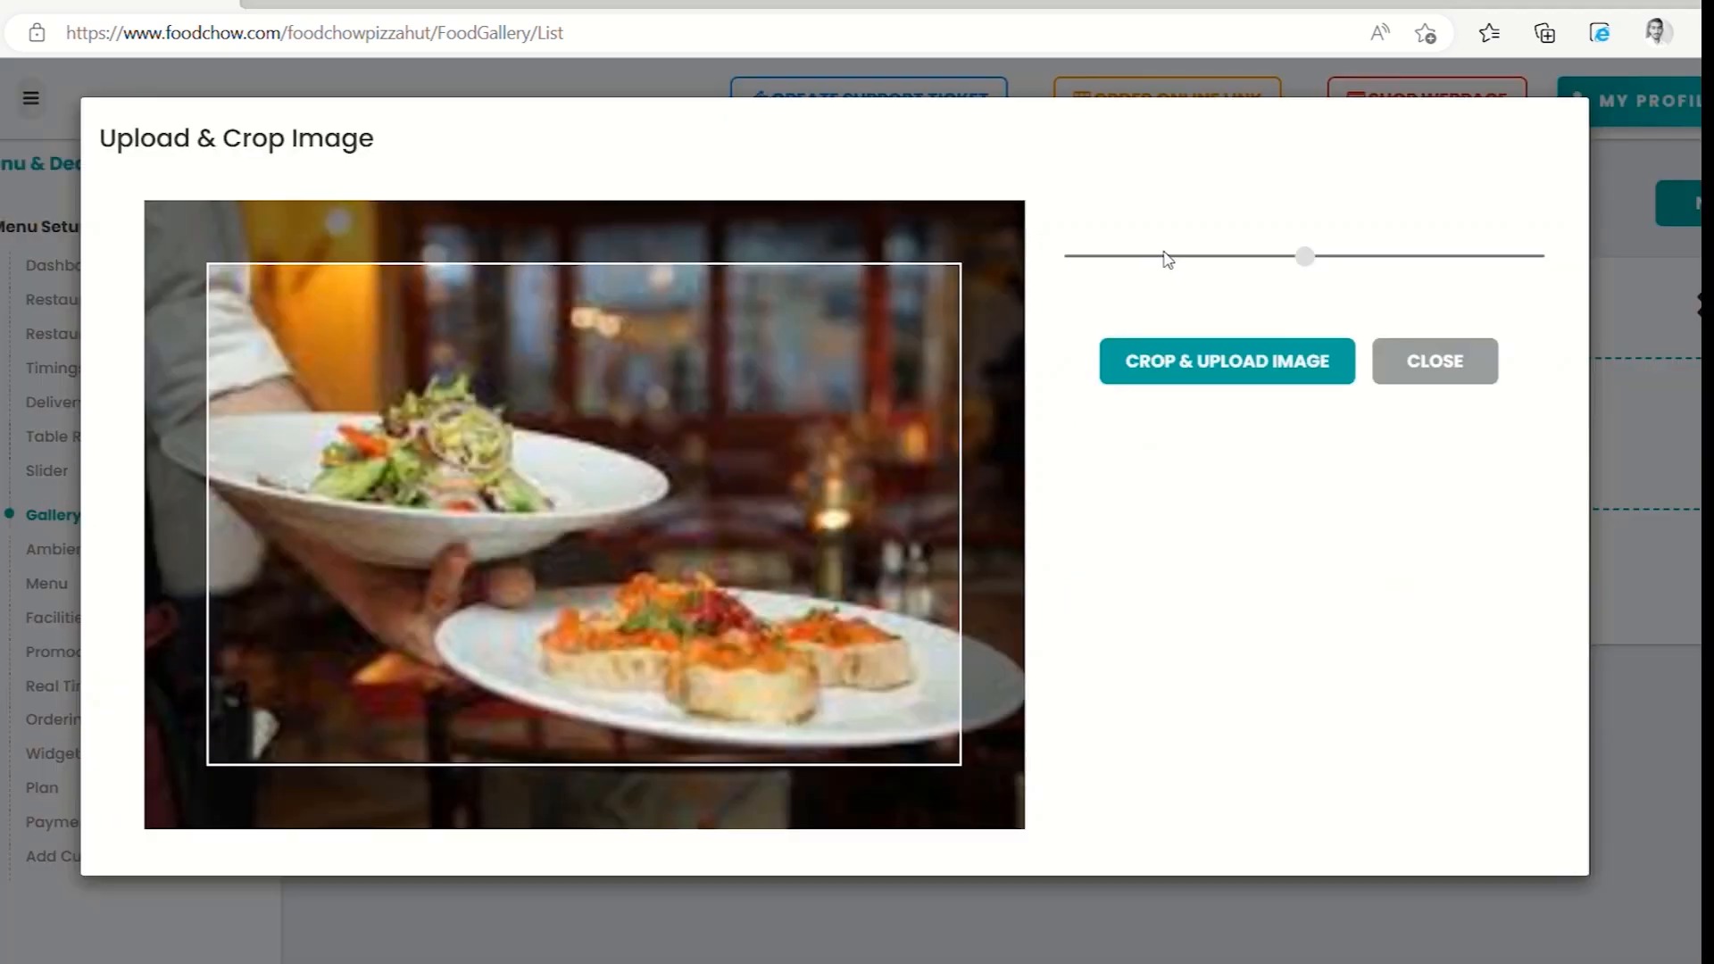
left_click_drag(1262, 257, 1022, 241)
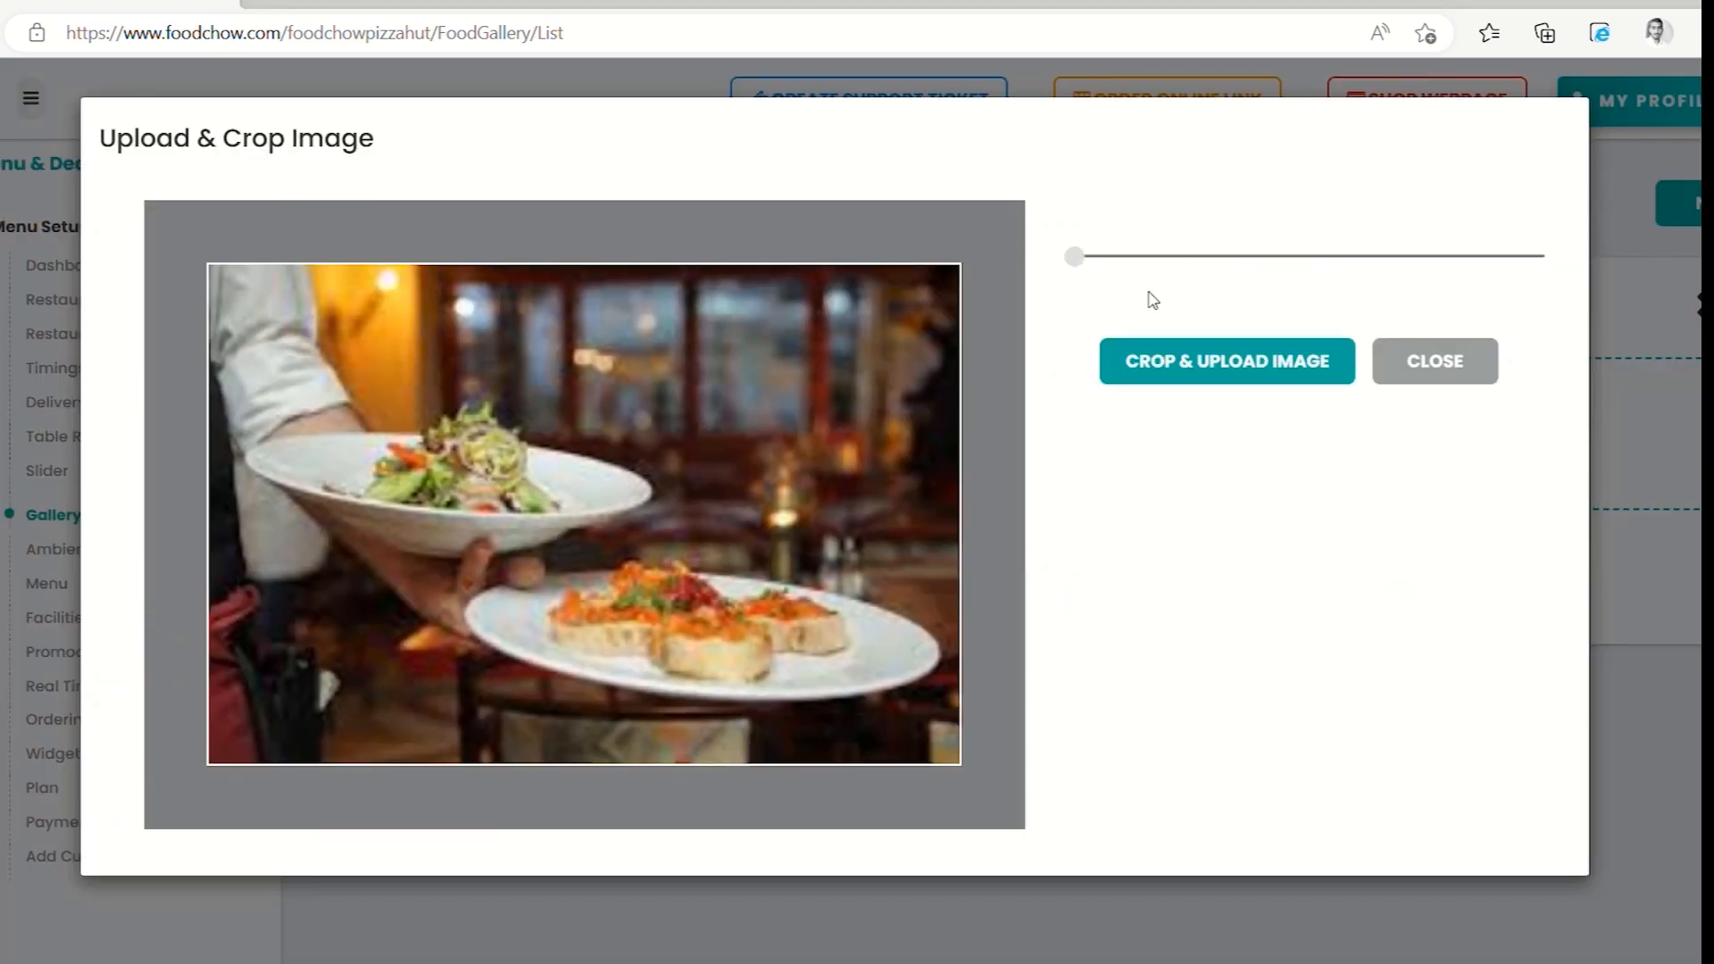
left_click(1182, 363)
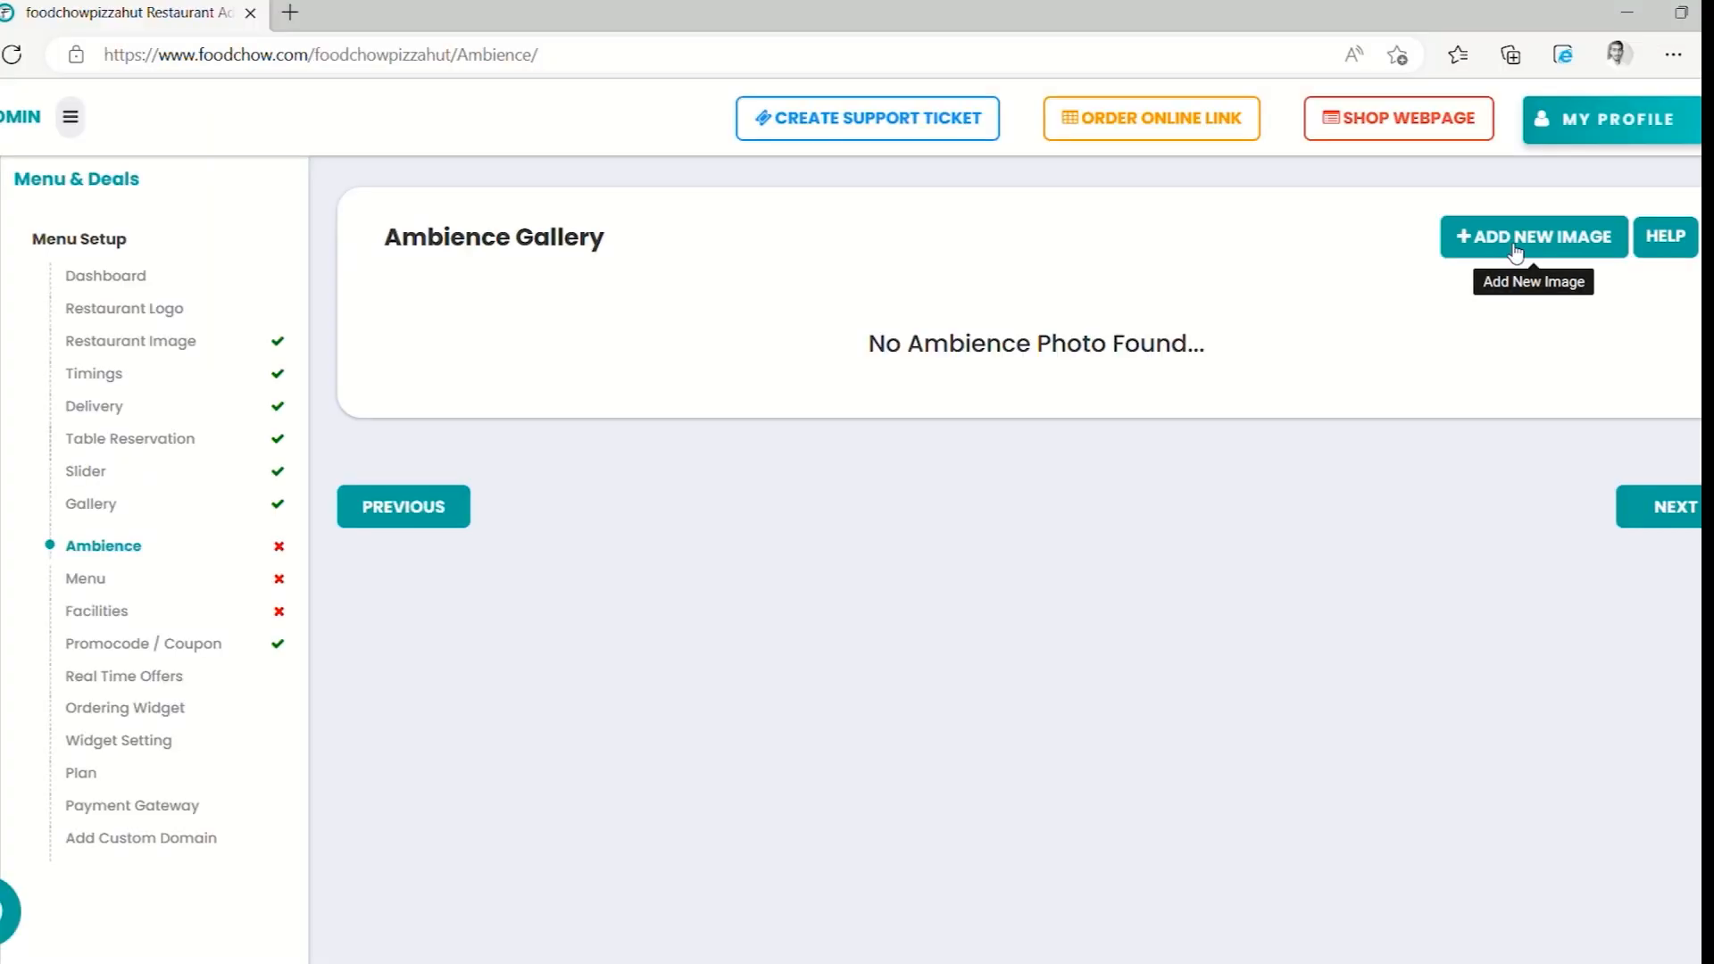
Upload the restaurant interior photo to the Ambience Gallery, zoomed out within the crop area
left_click(1515, 250)
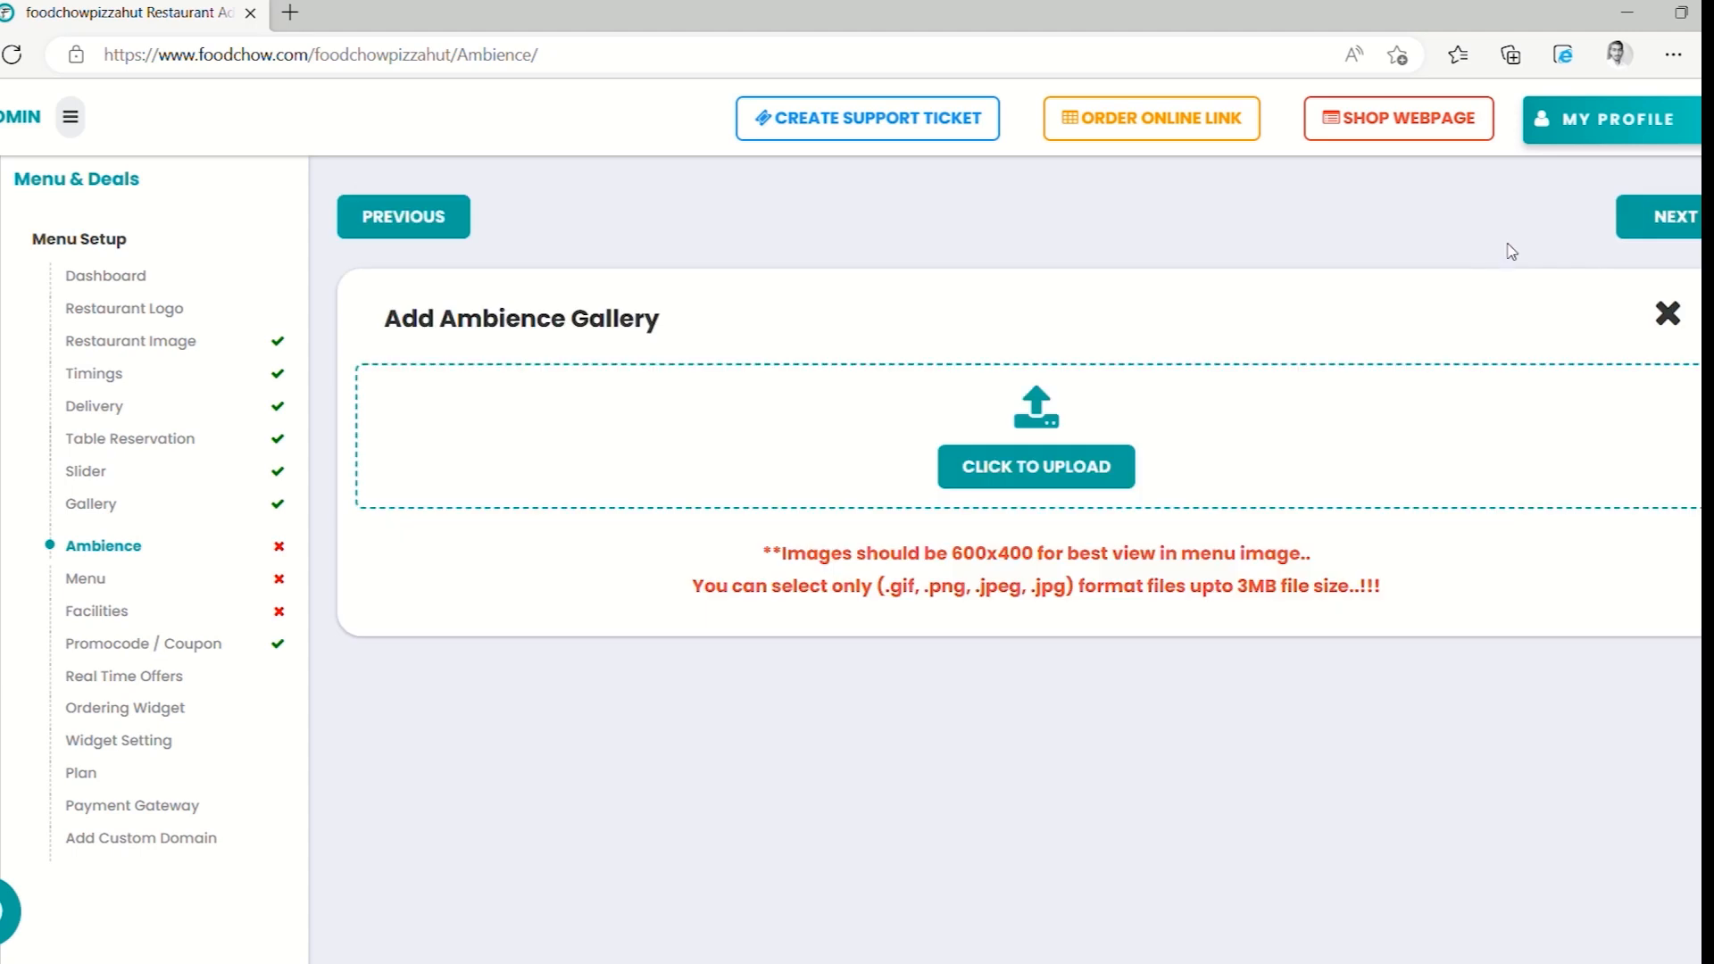
left_click(1035, 468)
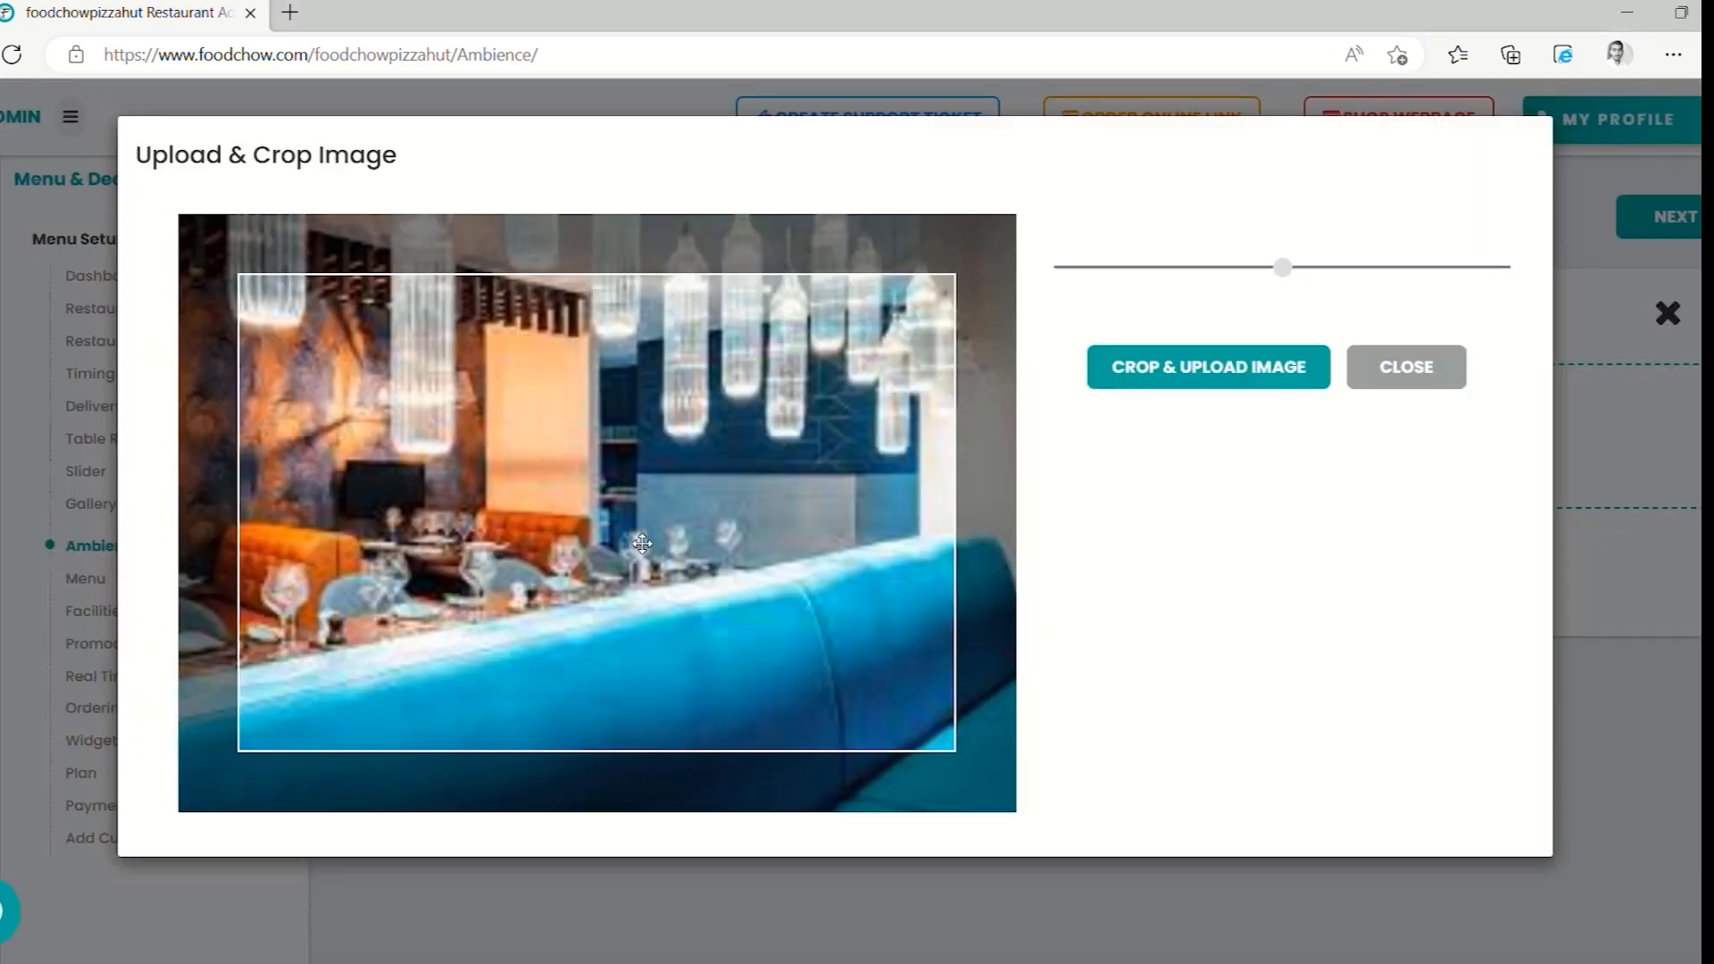
left_click_drag(1277, 266, 987, 268)
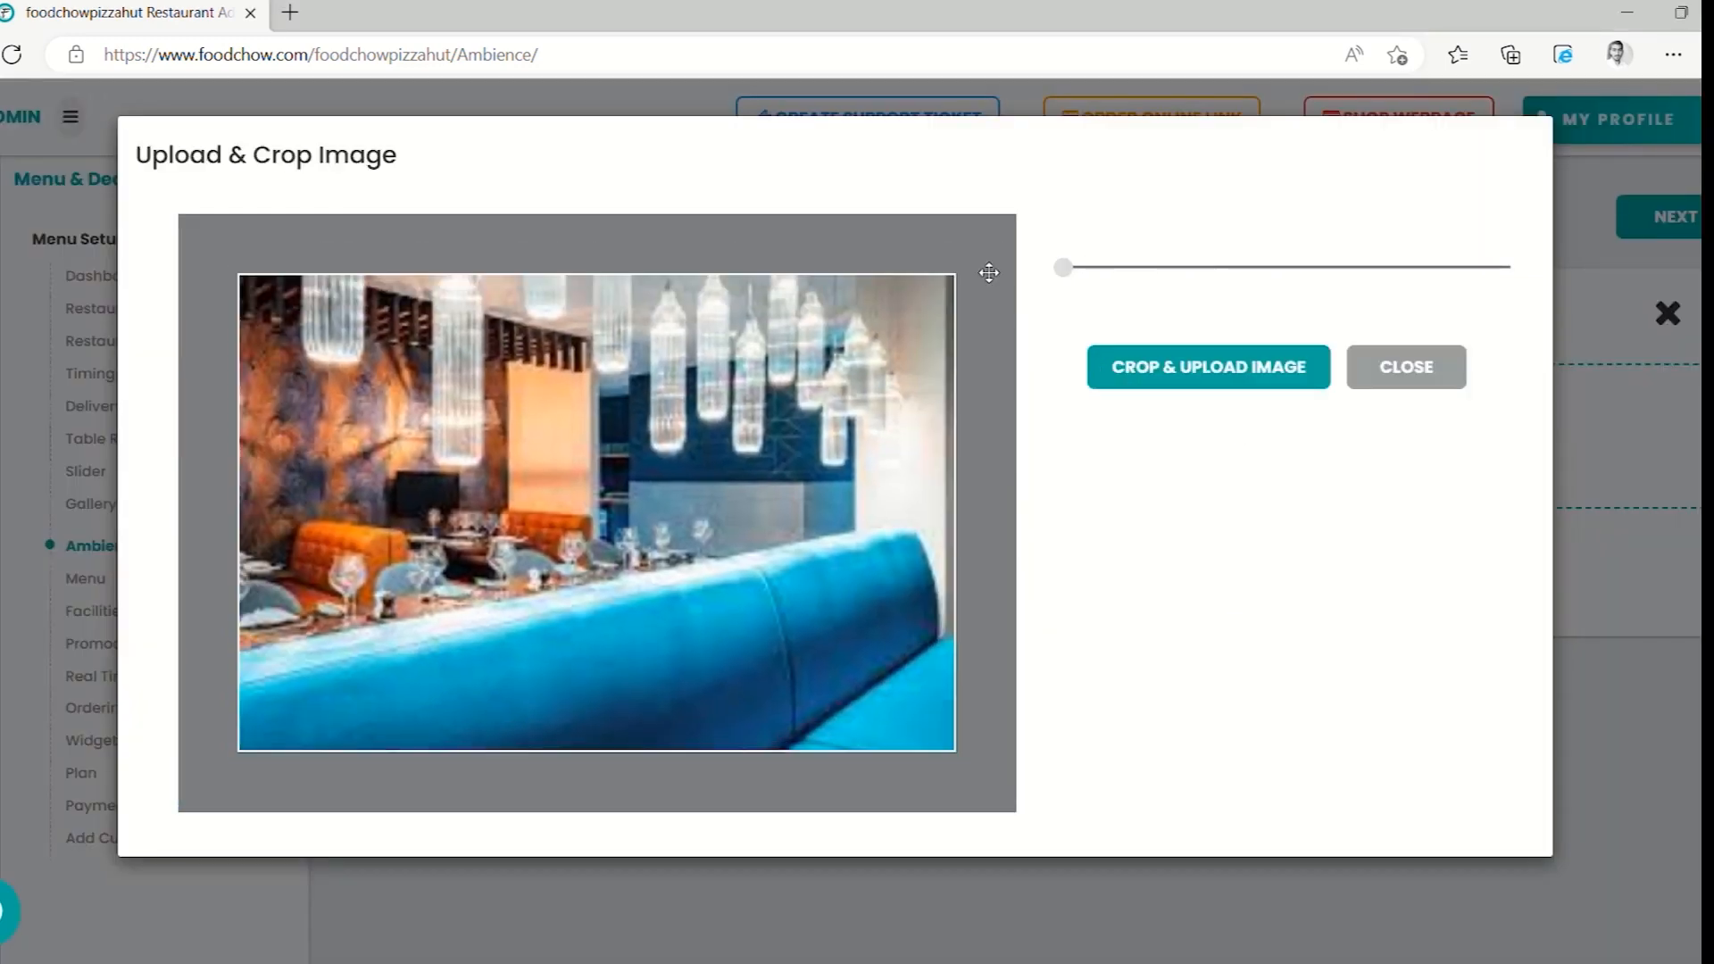
left_click(1148, 379)
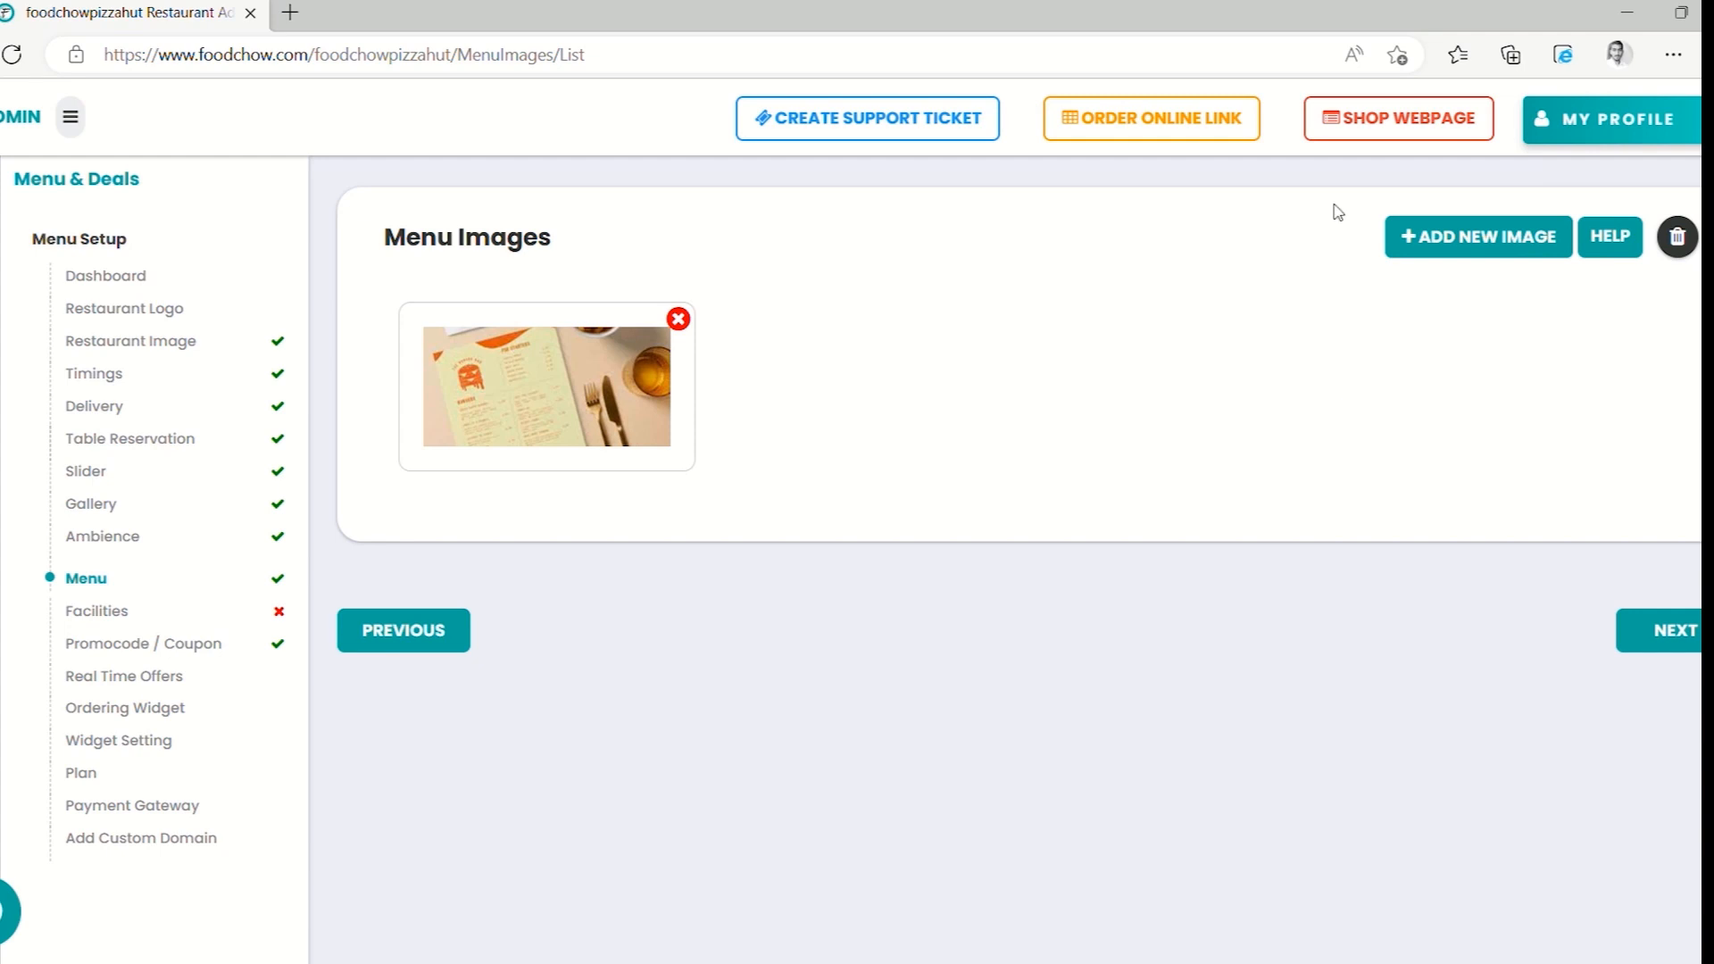
Open the Foodchowpizzahut public shop webpage in a new tab
left_click(1351, 131)
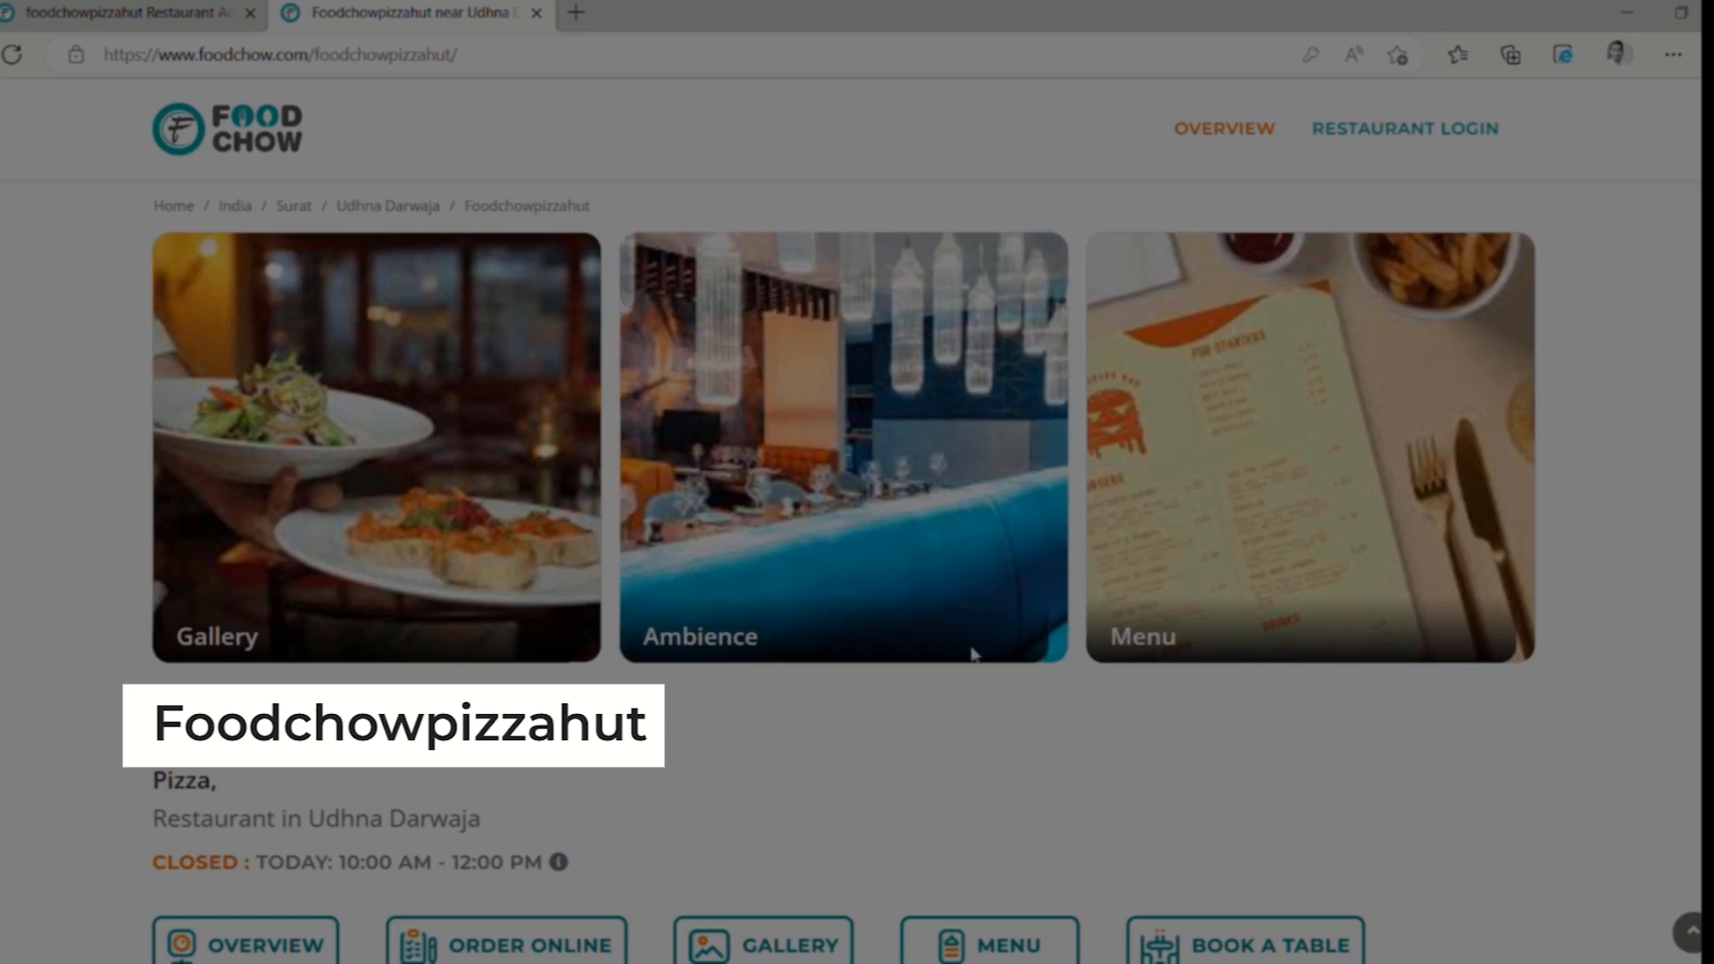
Scroll through the public page to check the photos, then close its tab
scroll(1017, 740, "down", 5)
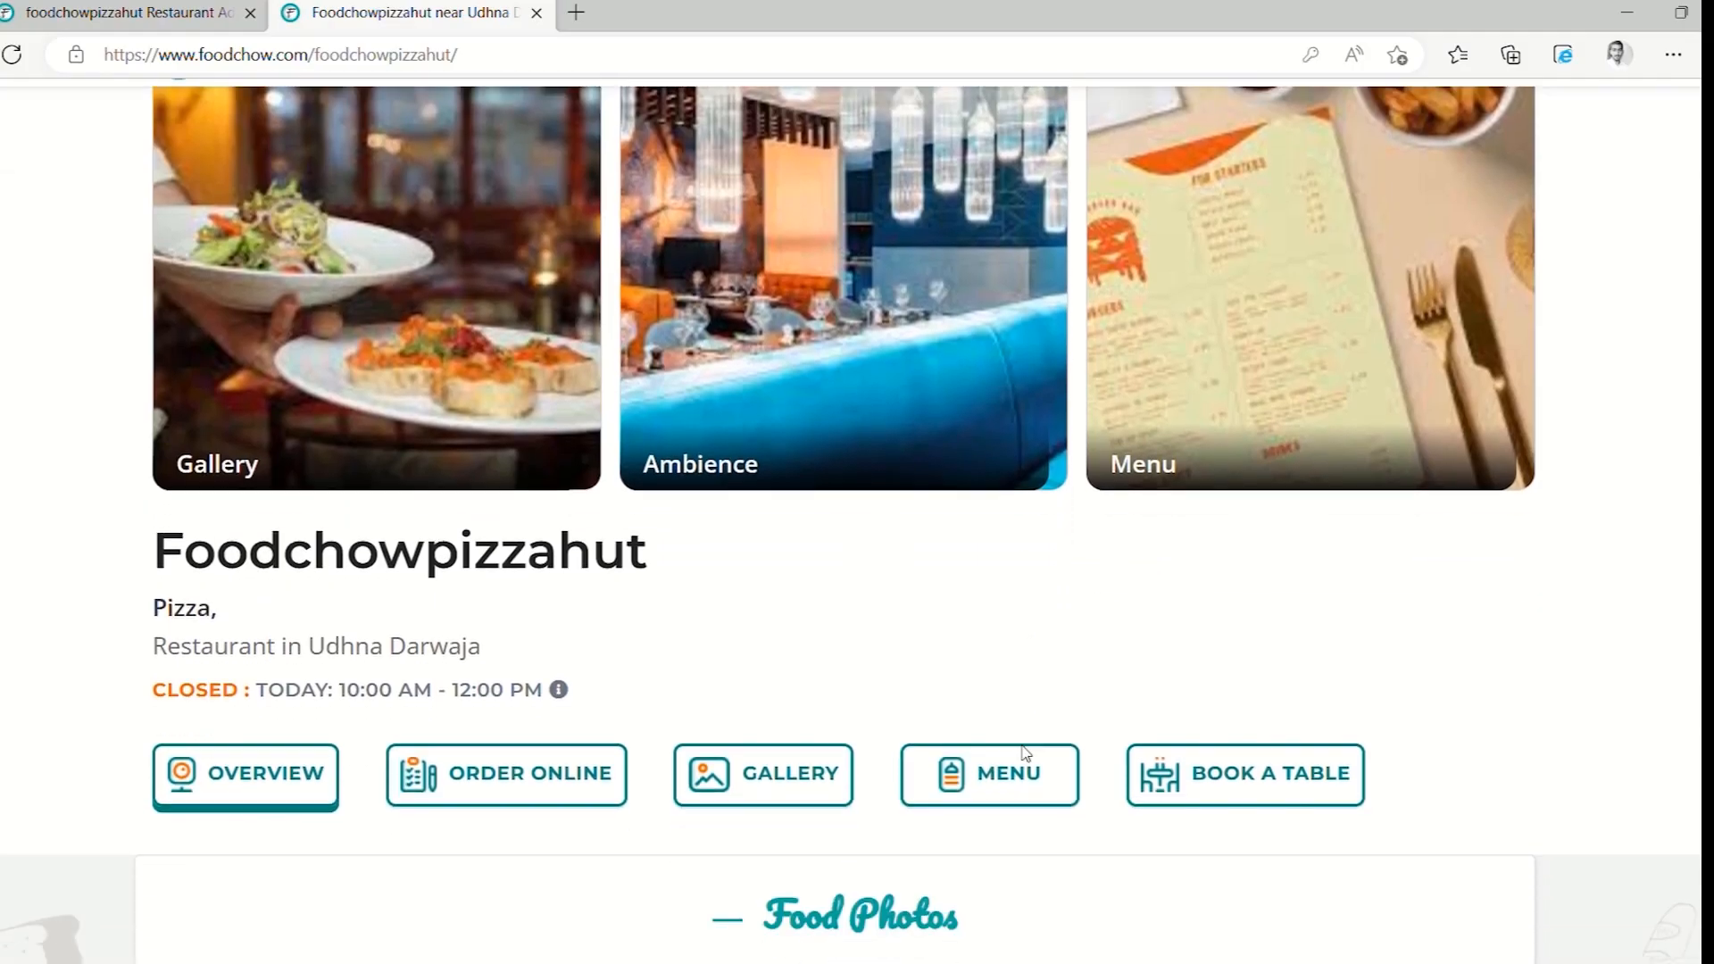
scroll(1024, 752, "down", 7)
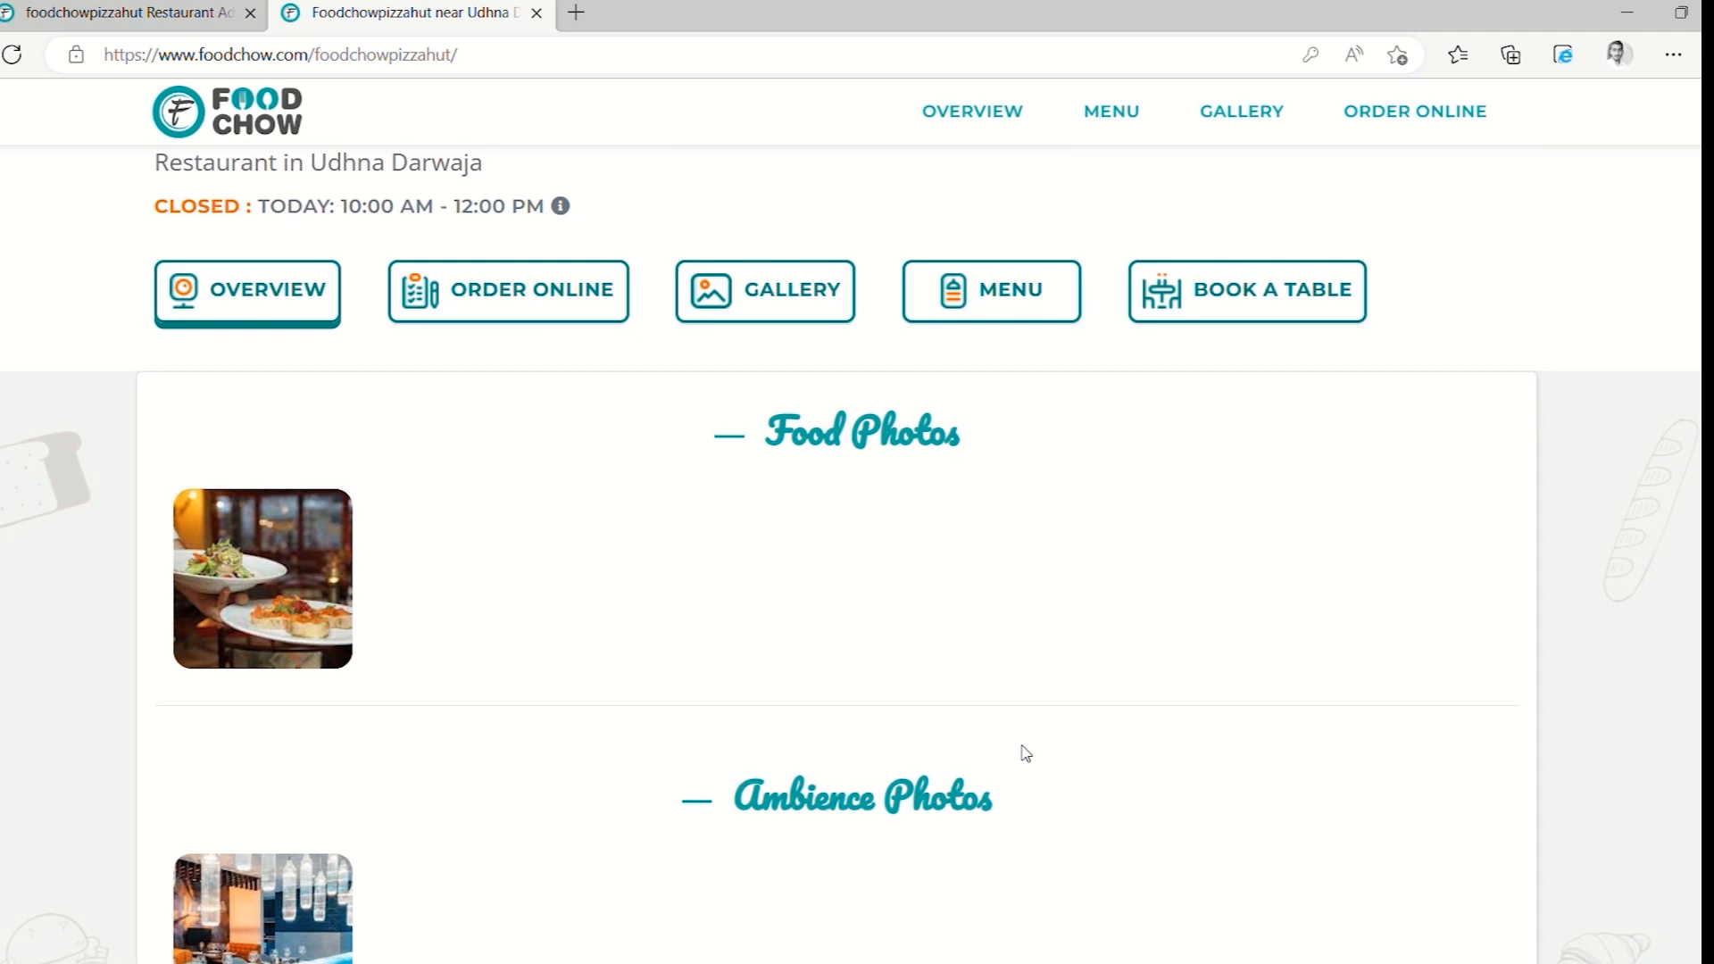
scroll(1025, 752, "down", 5)
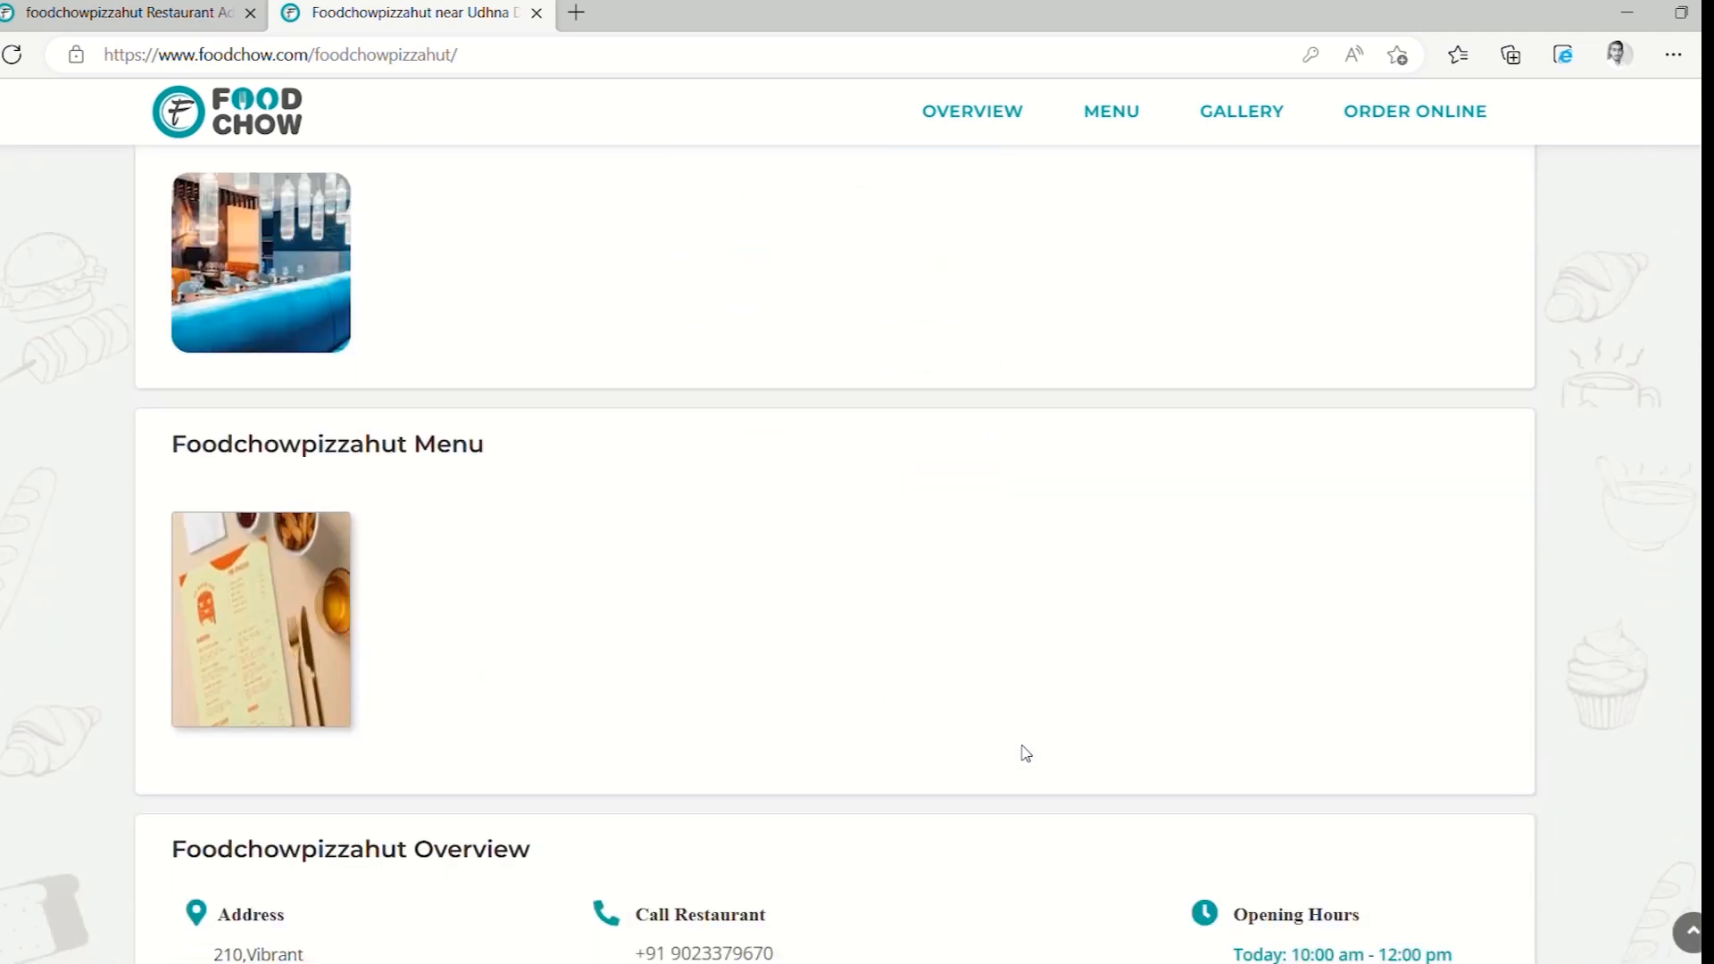
scroll(1023, 751, "down", 1)
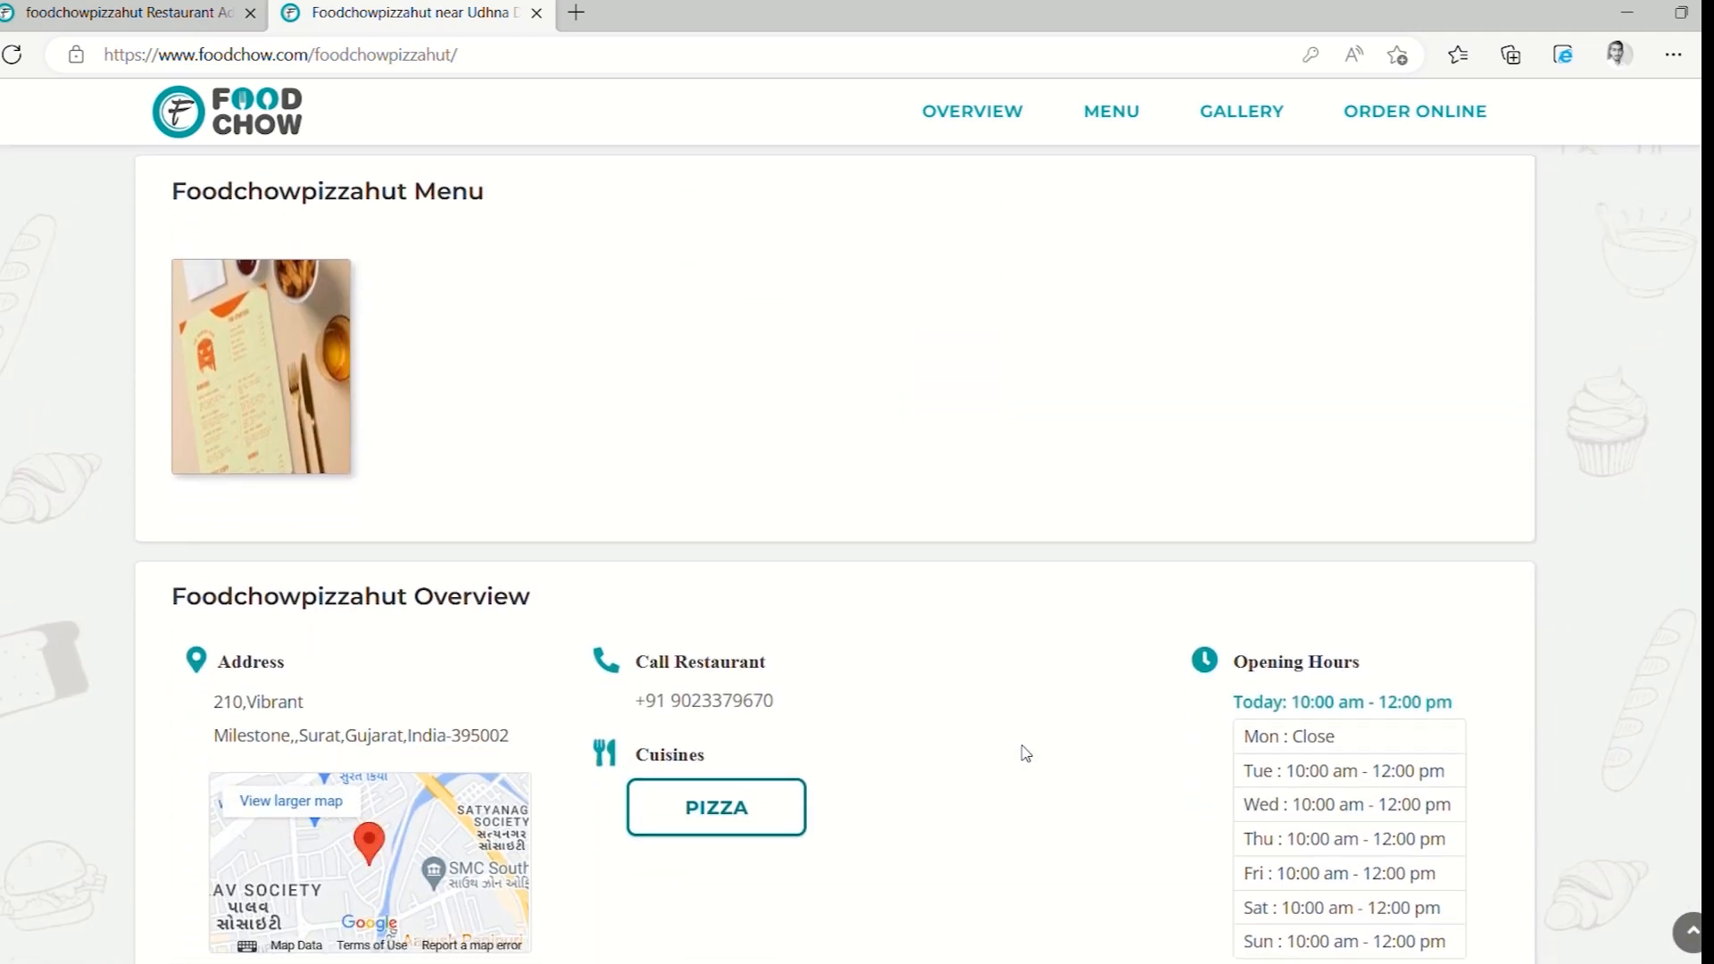
scroll(1021, 750, "up", 2)
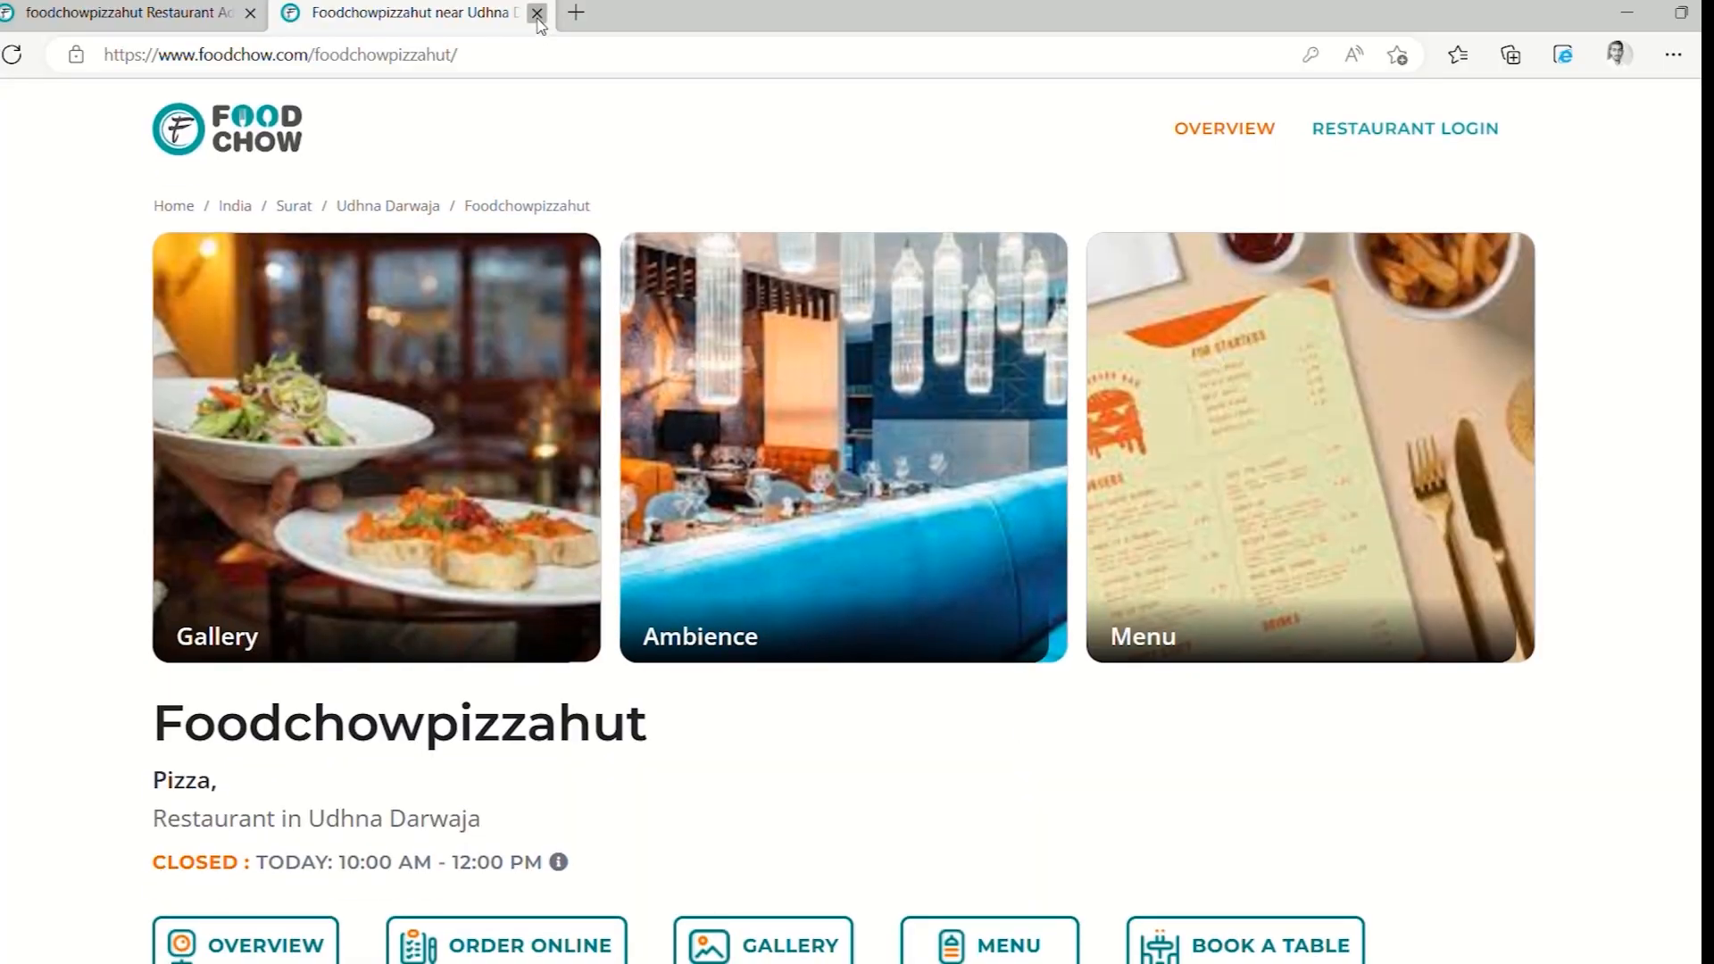
left_click(537, 15)
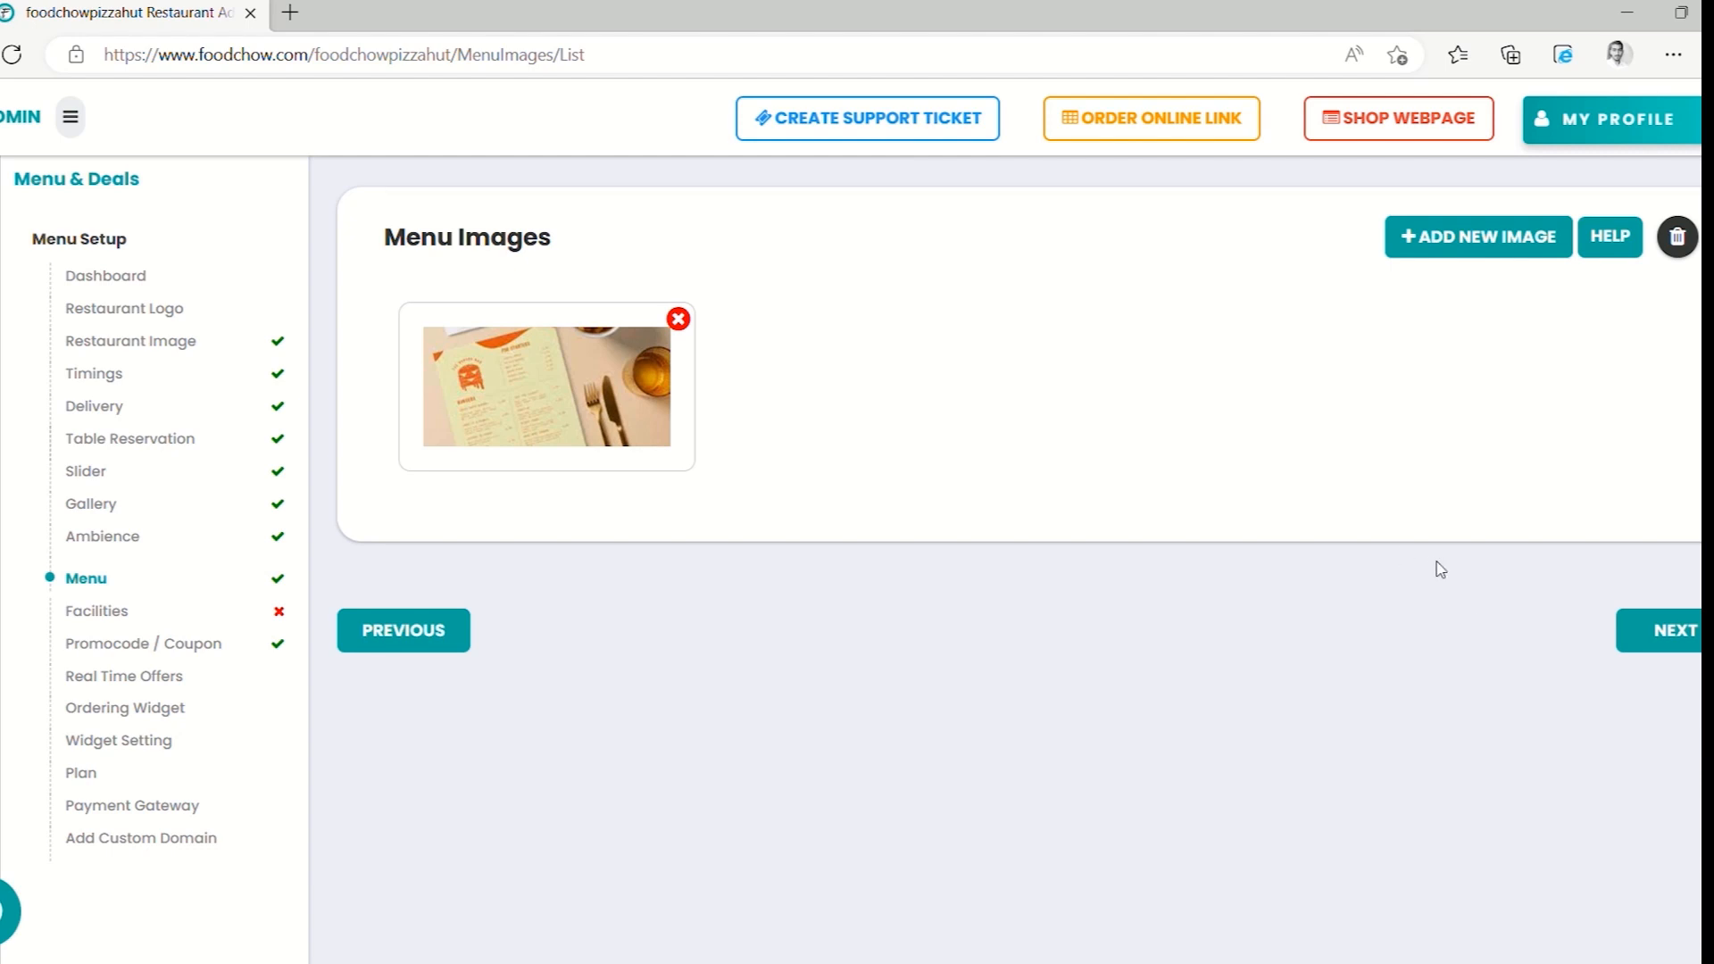
Tick Air Conditioner and Banquet Hall in the Facilities list
left_click(1653, 633)
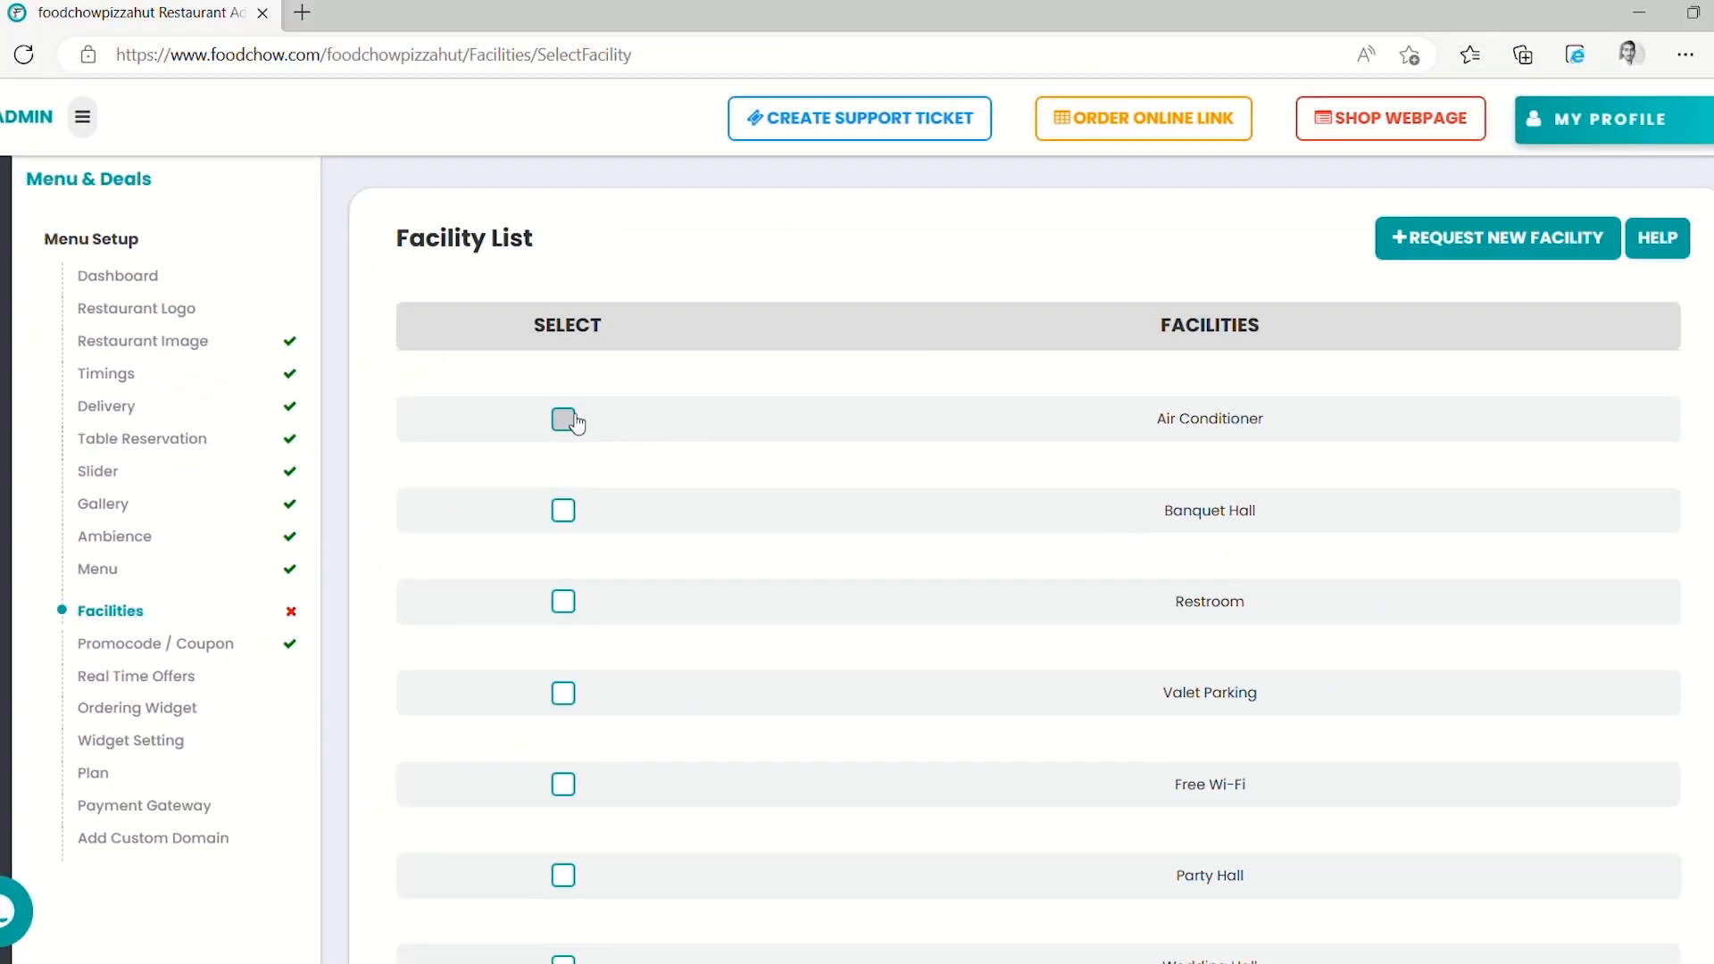
left_click(564, 420)
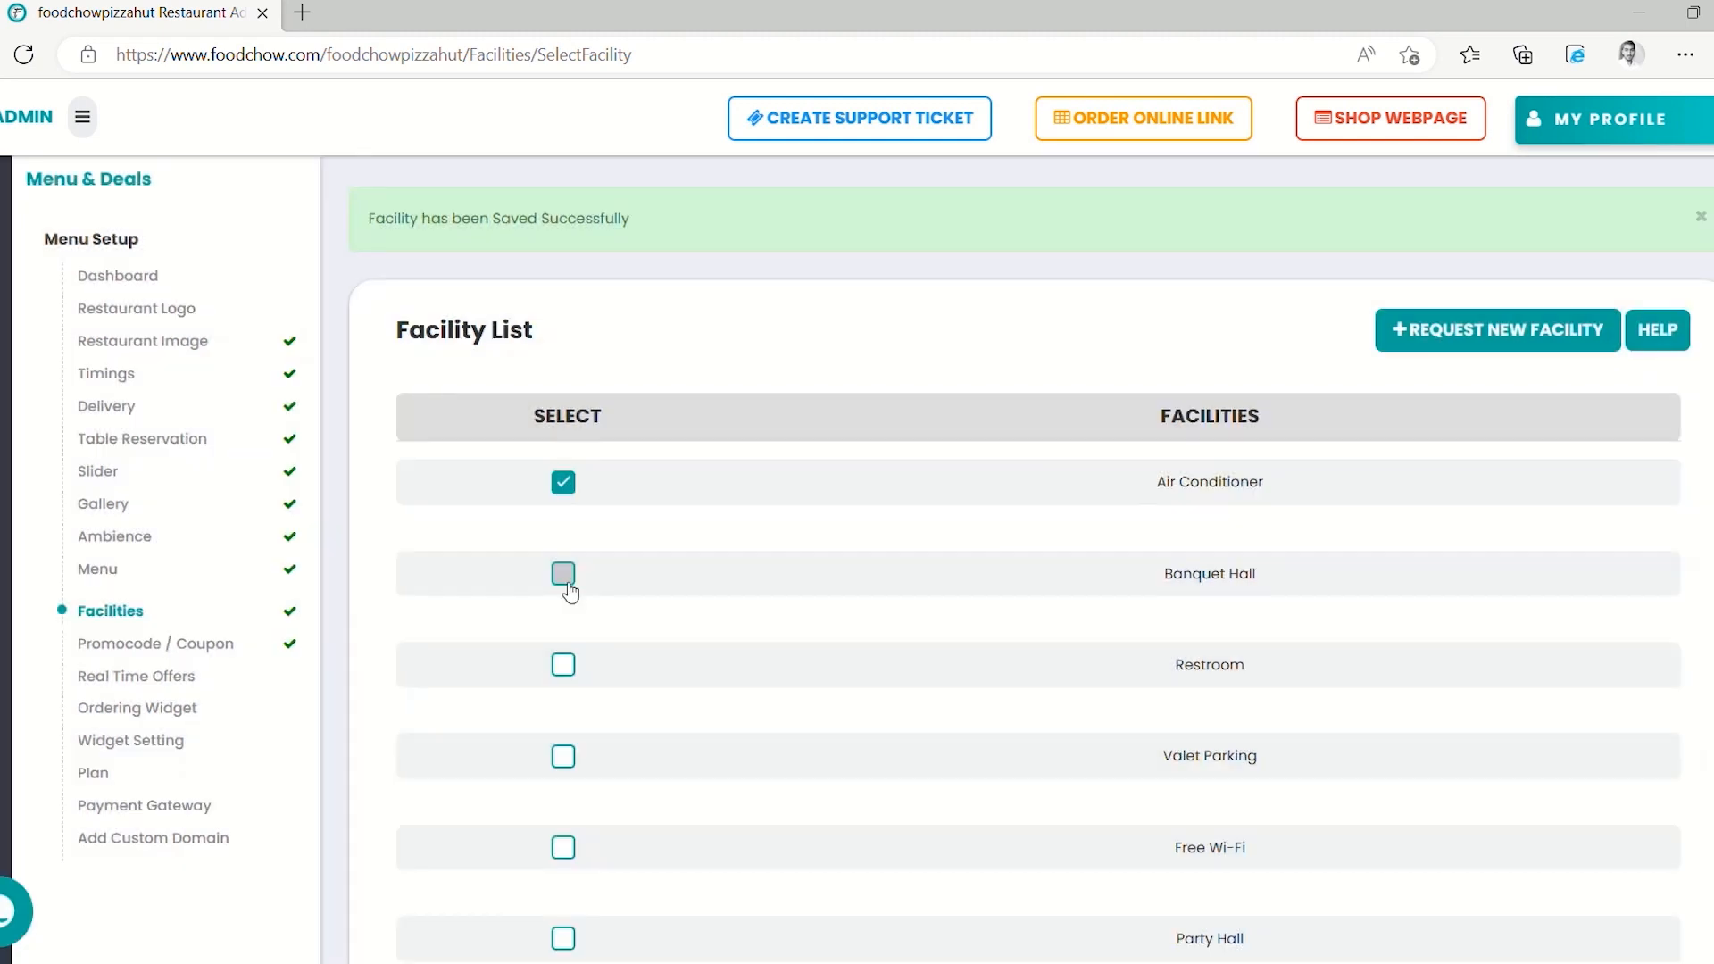
left_click(565, 576)
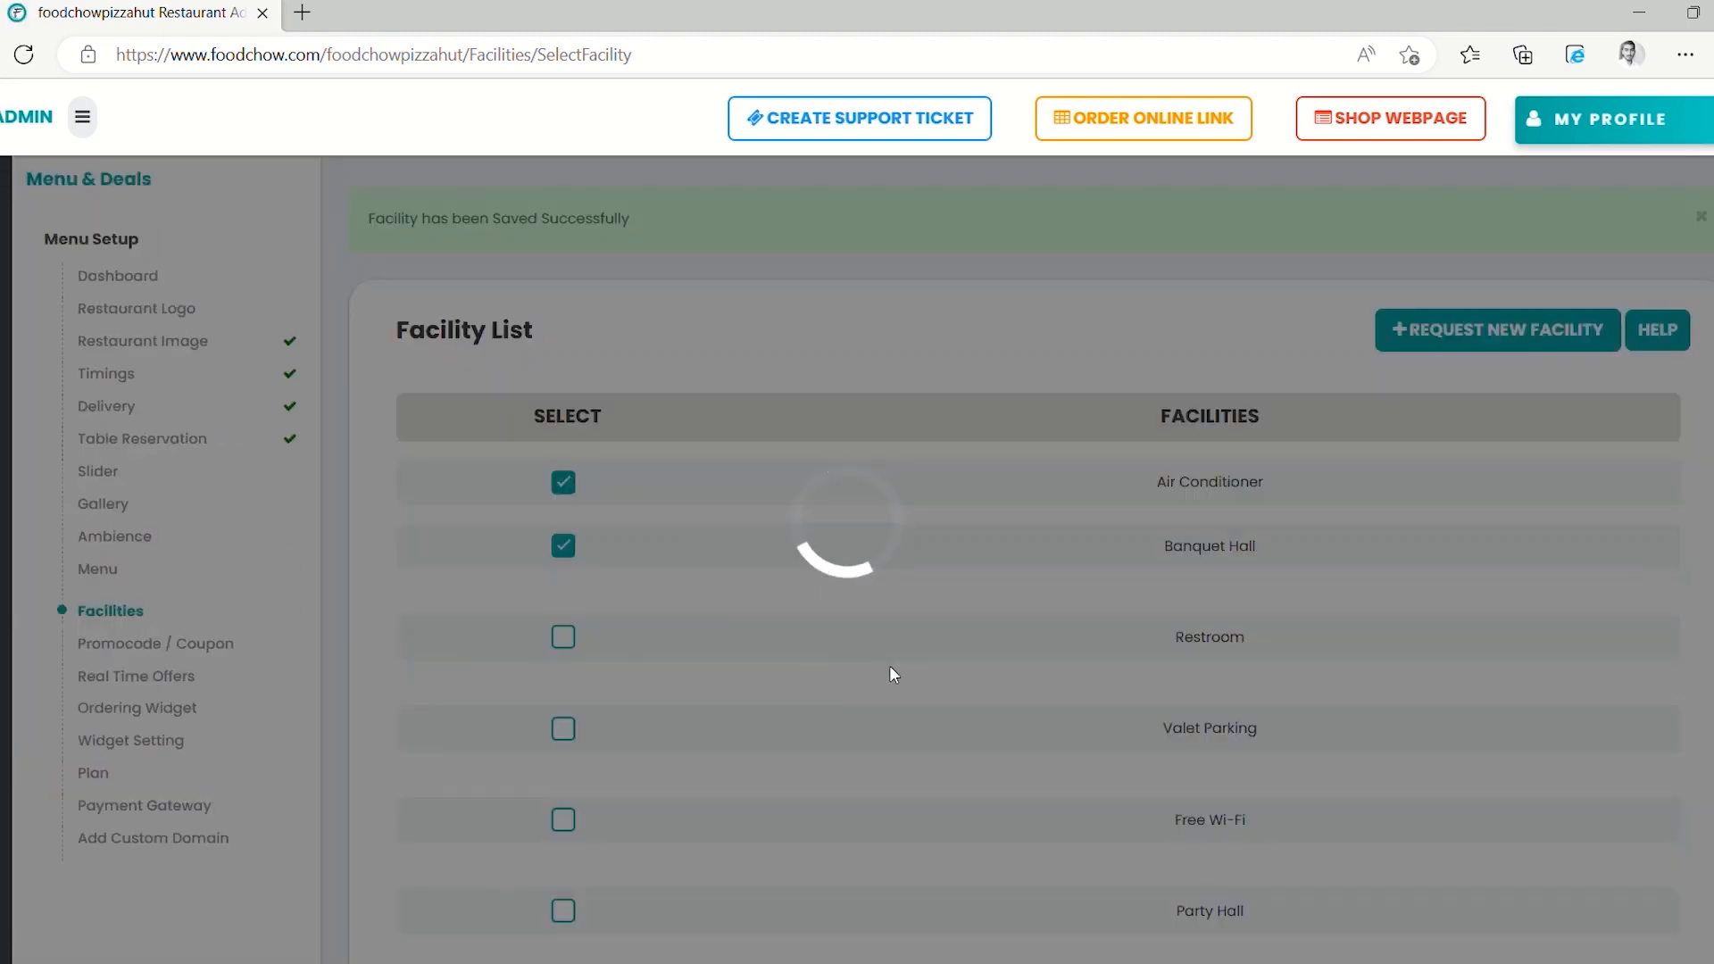
scroll(893, 671, "down", 9)
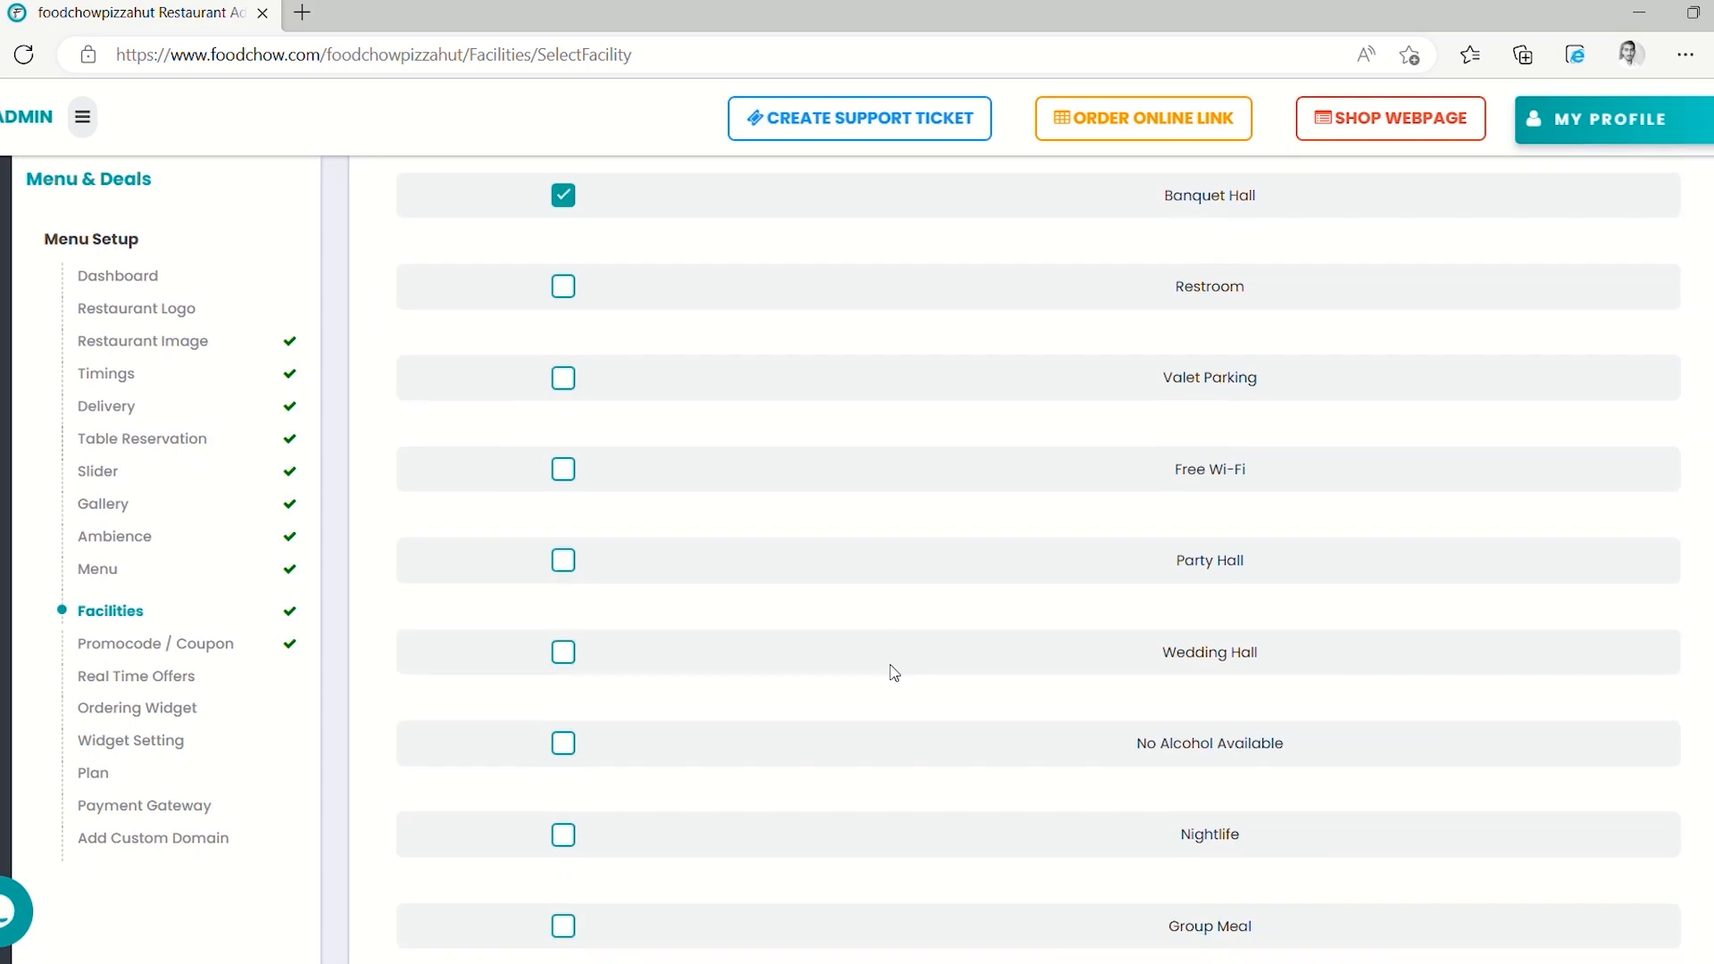
scroll(893, 671, "down", 8)
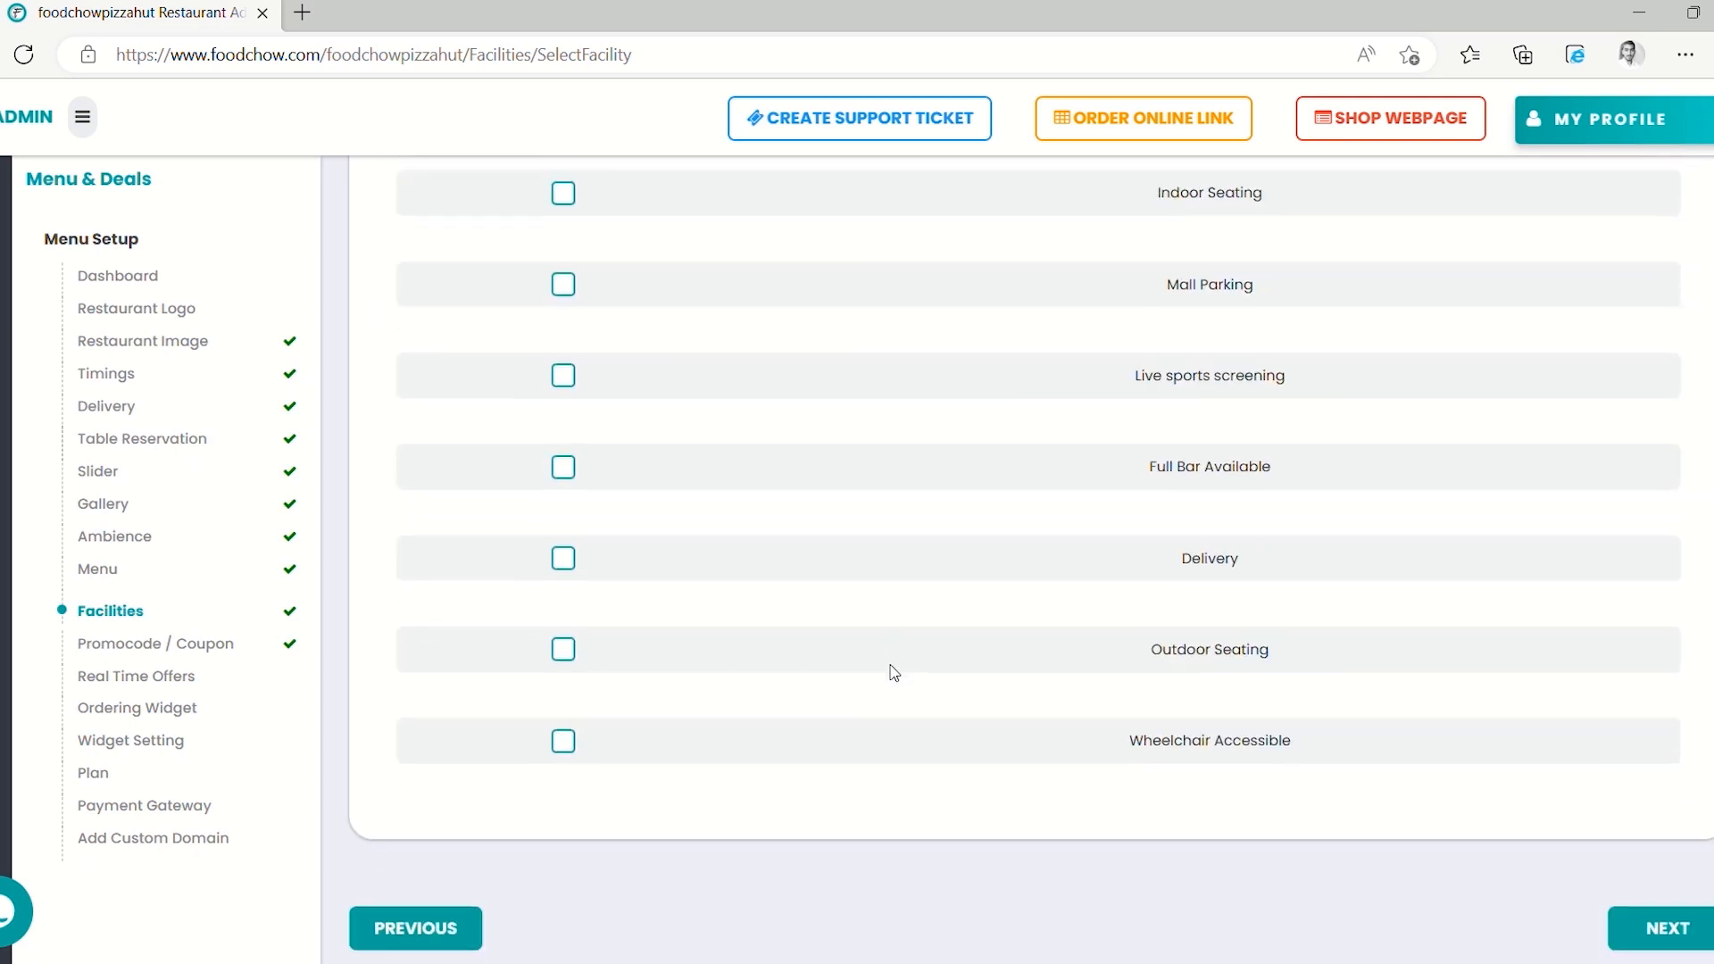
scroll(894, 671, "up", 1)
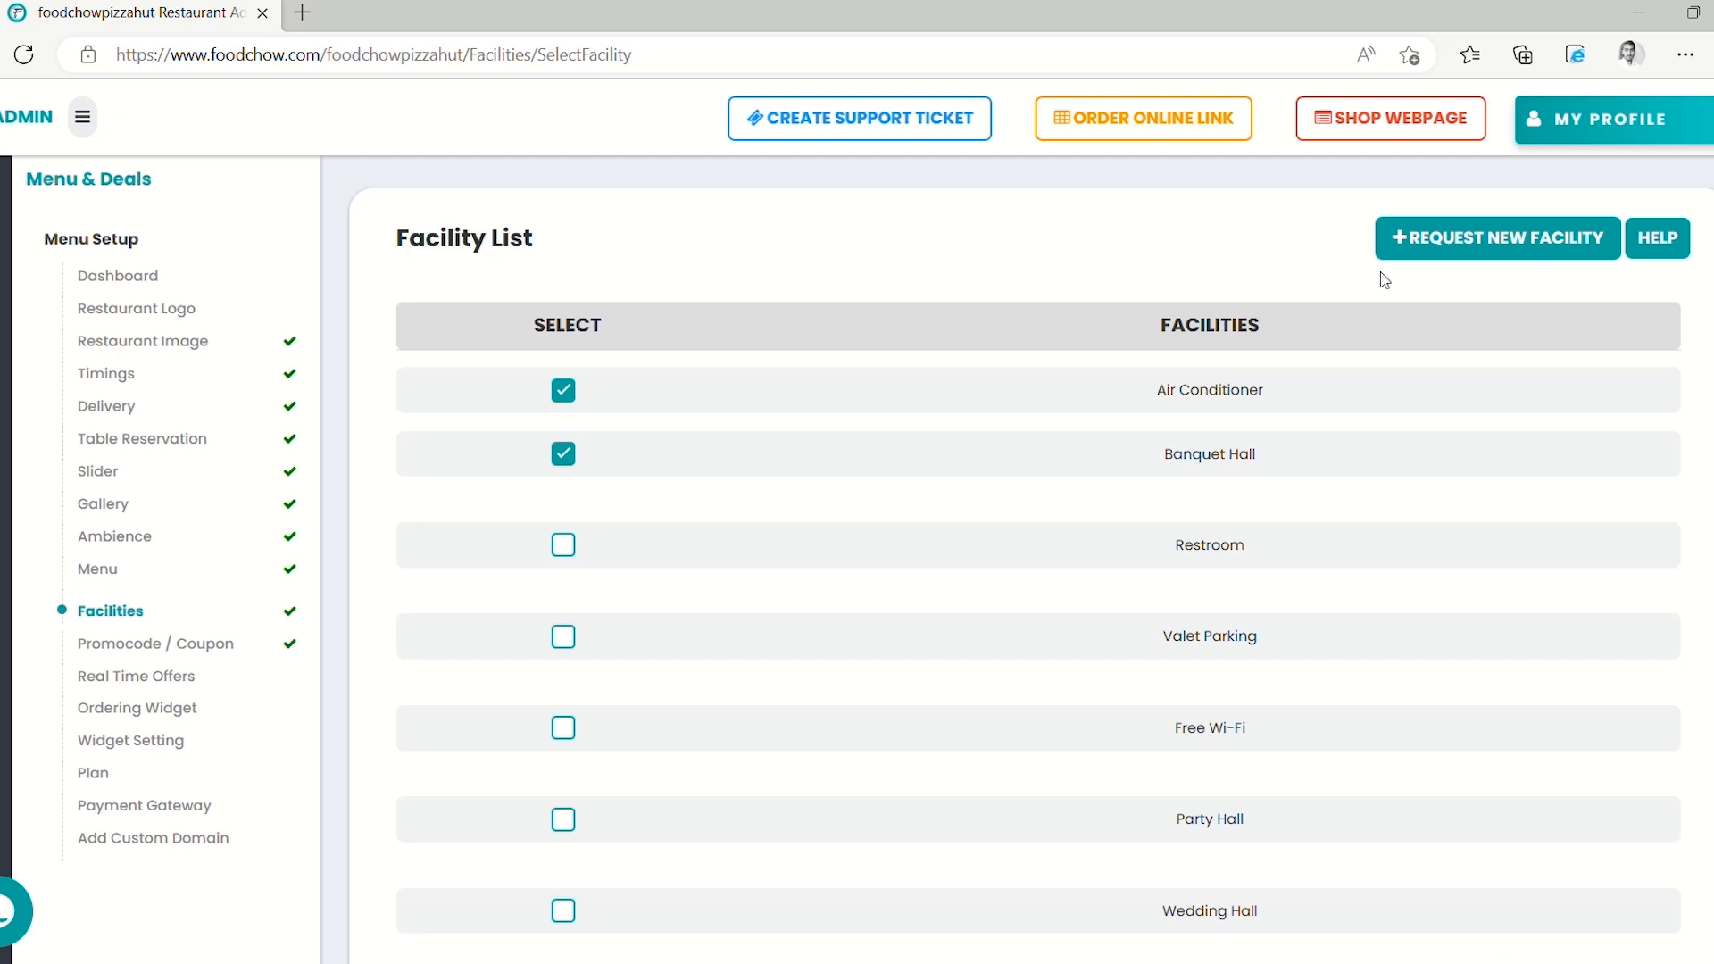
Send a request for a new 'Child care assistant' facility
left_click(1451, 257)
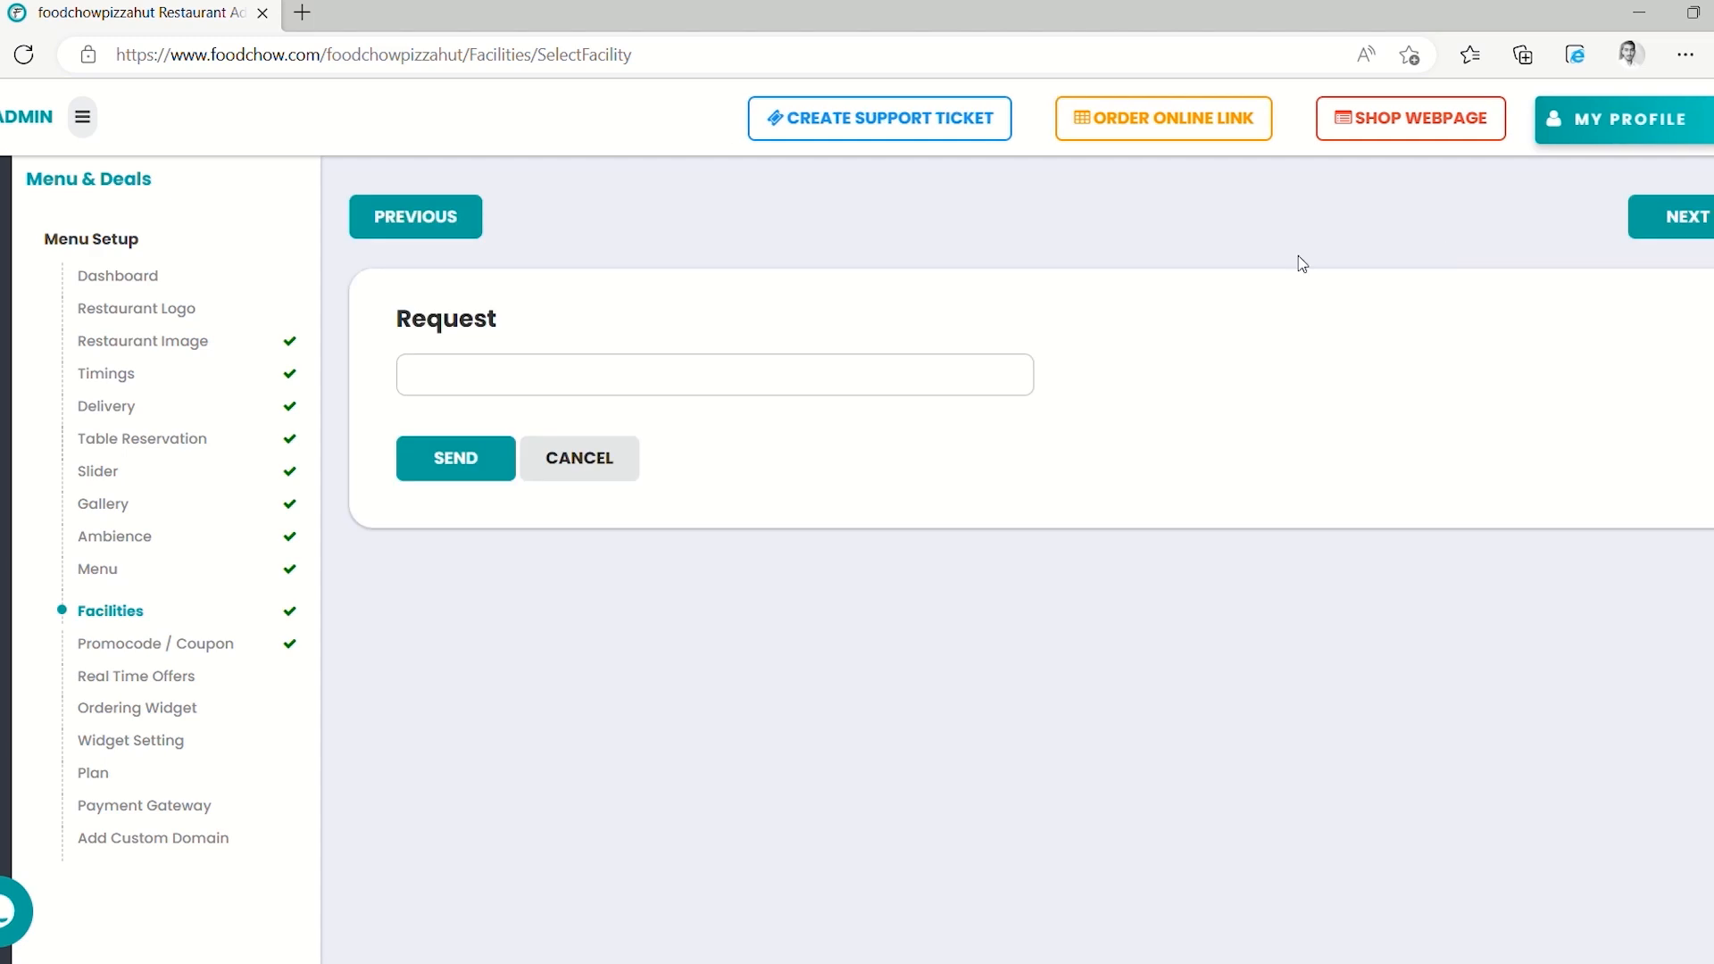
left_click(692, 384)
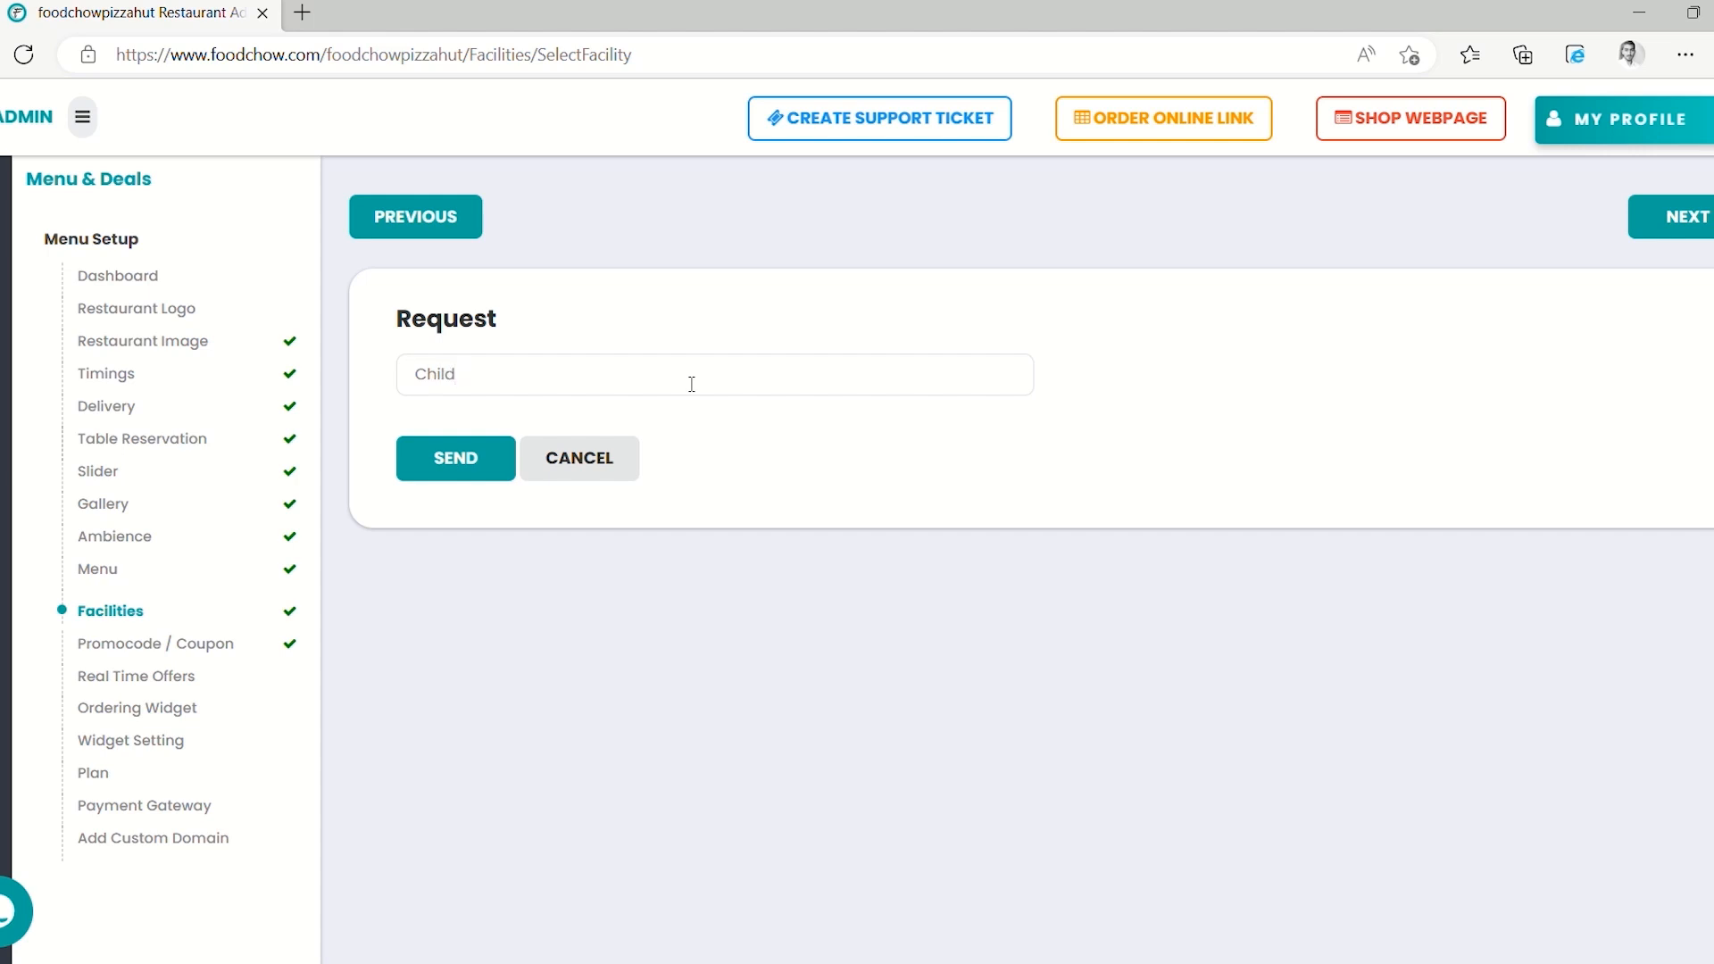
type("Child care assistant")
left_click(454, 479)
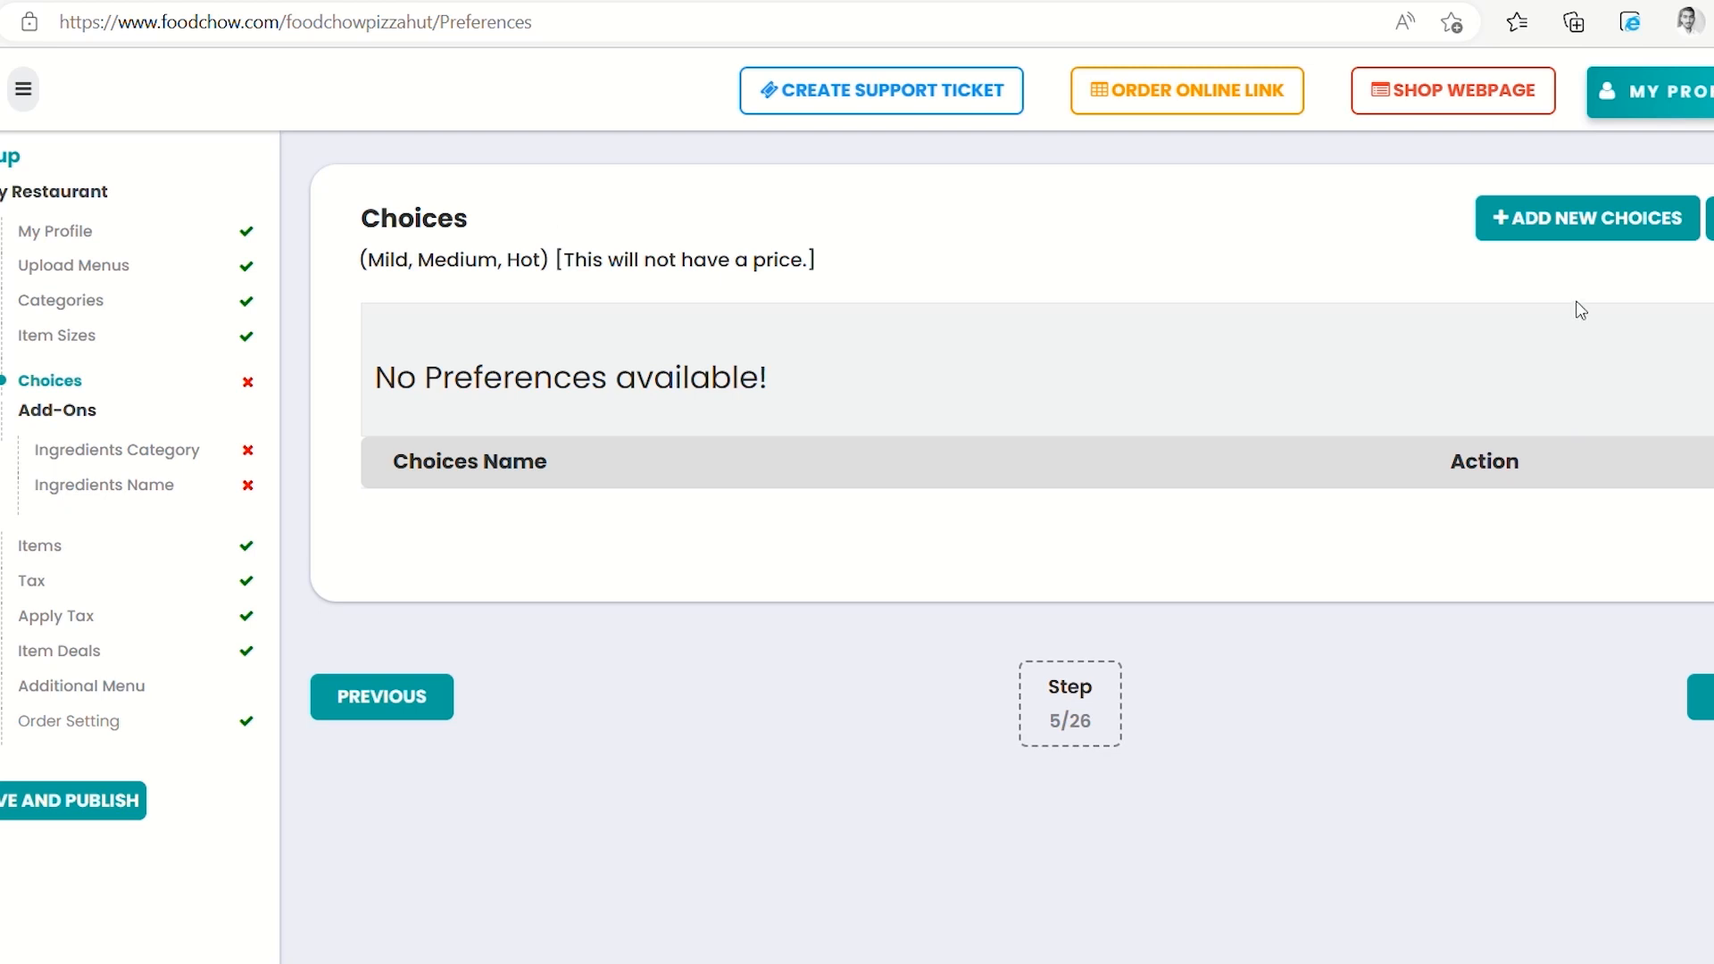
Start a new choice group on the Choices setup step
left_click(1580, 239)
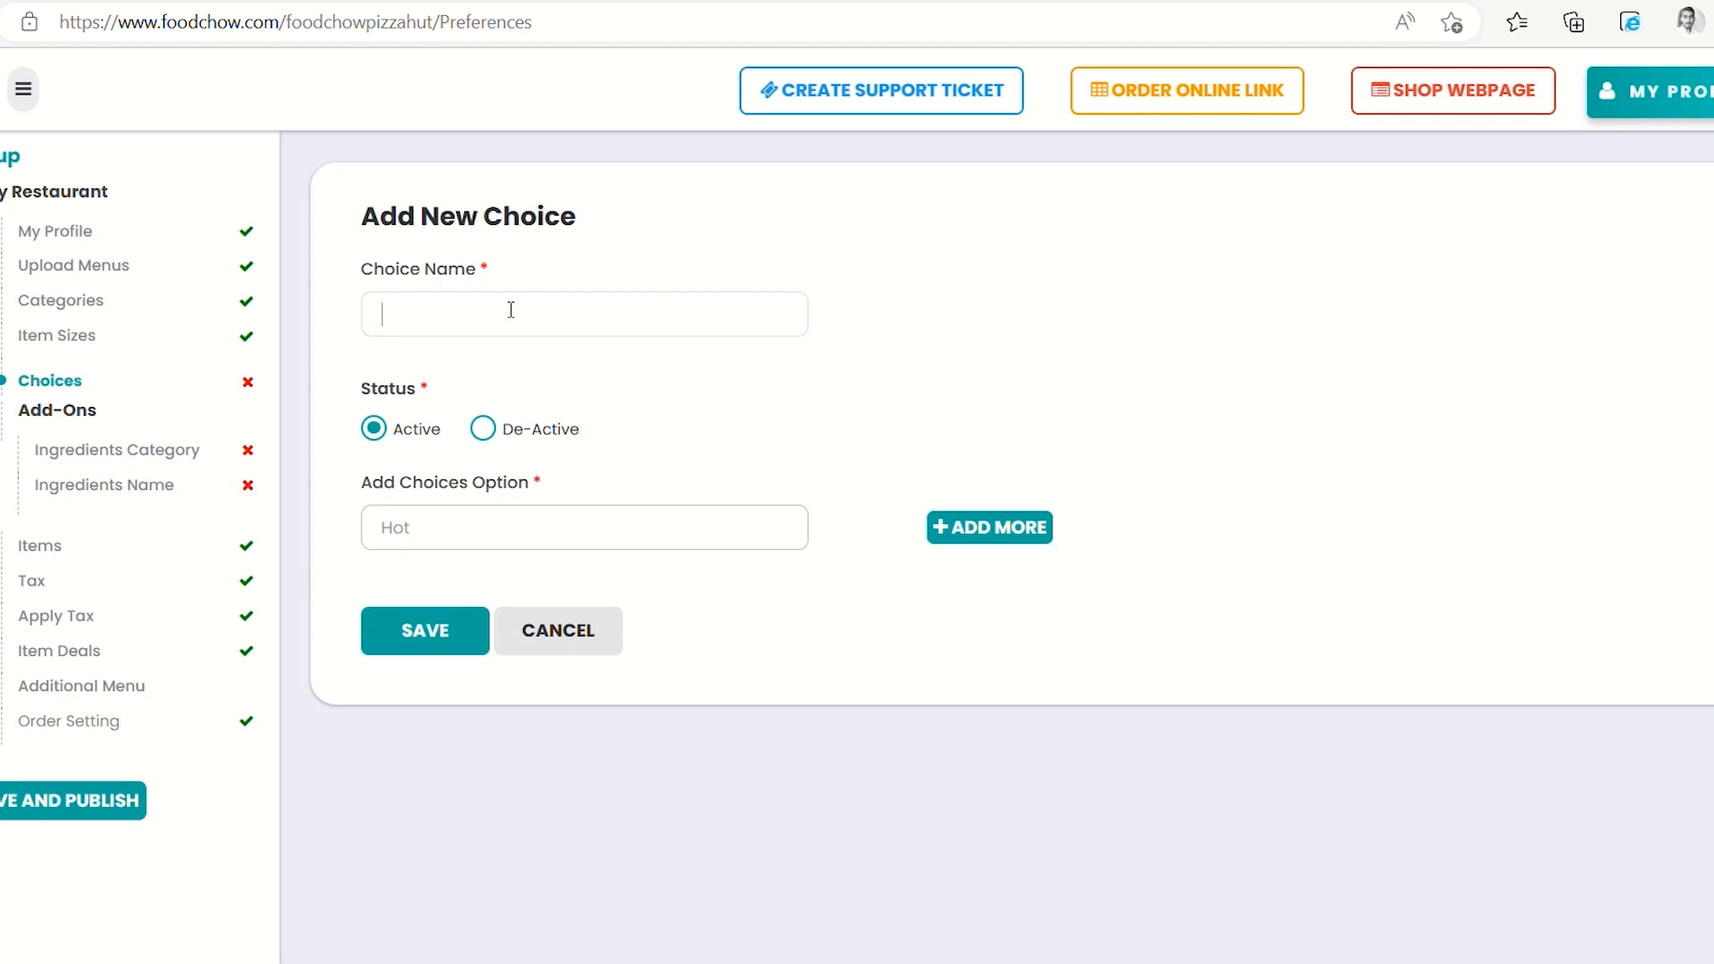
Name the new choice 'How spicy do you want?' and add a Mild option
type("How sp")
type("icy do you ")
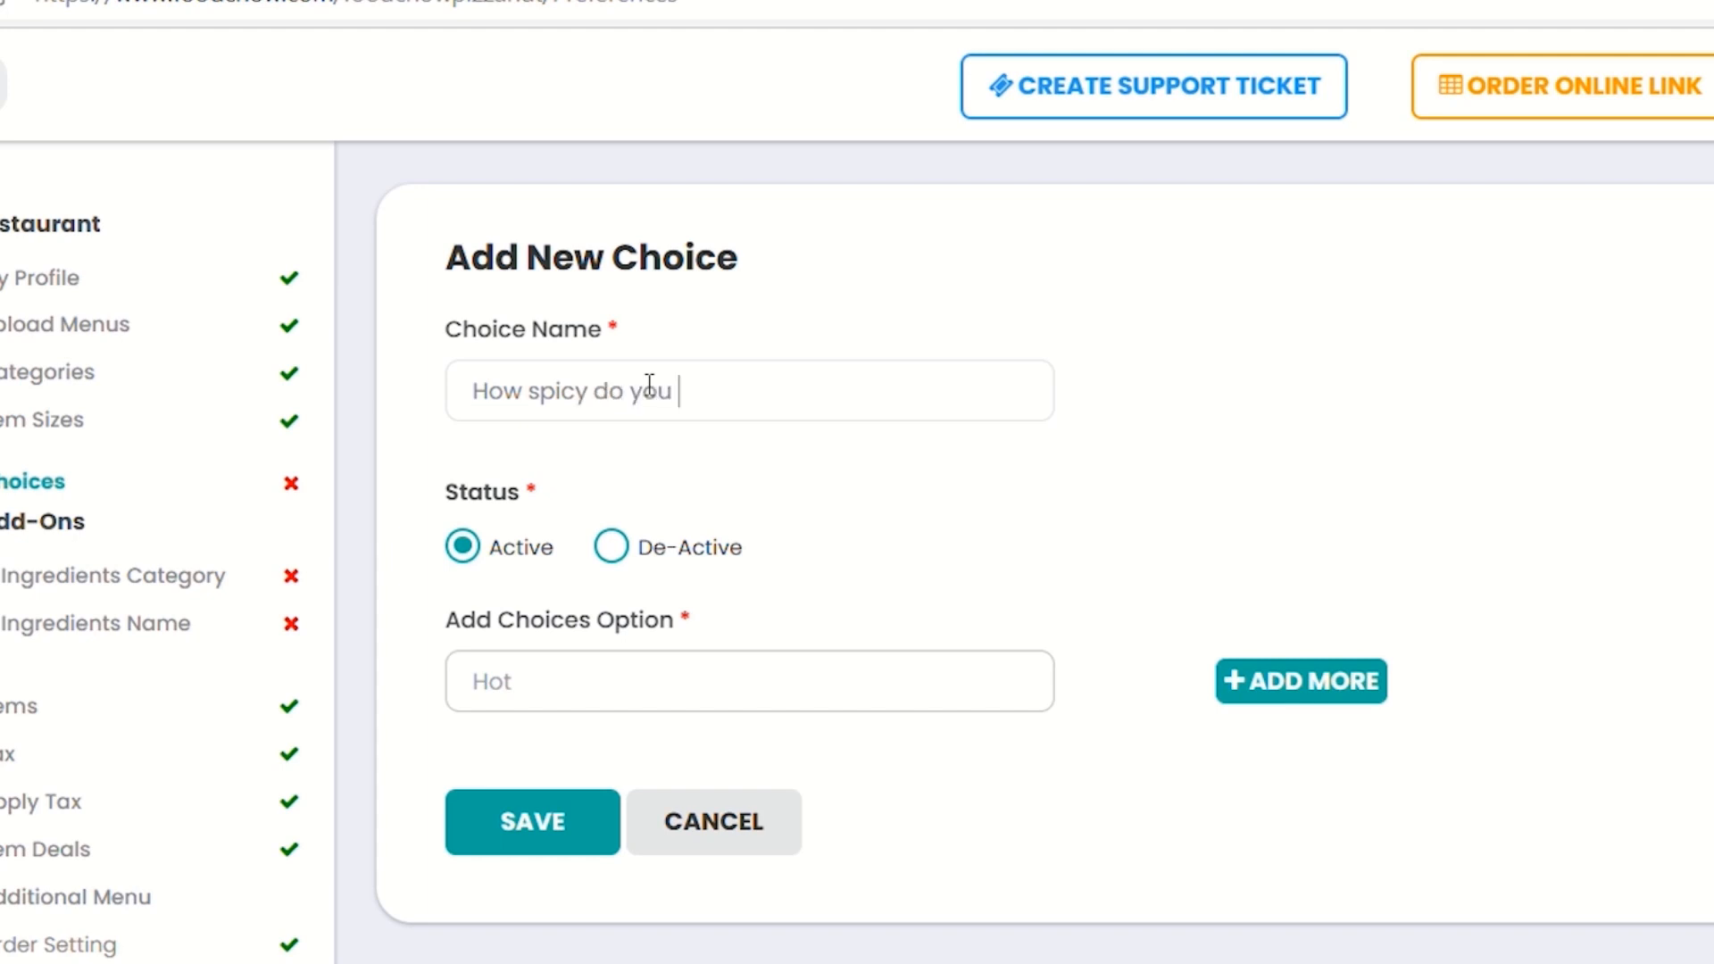
type("want?")
left_click(708, 686)
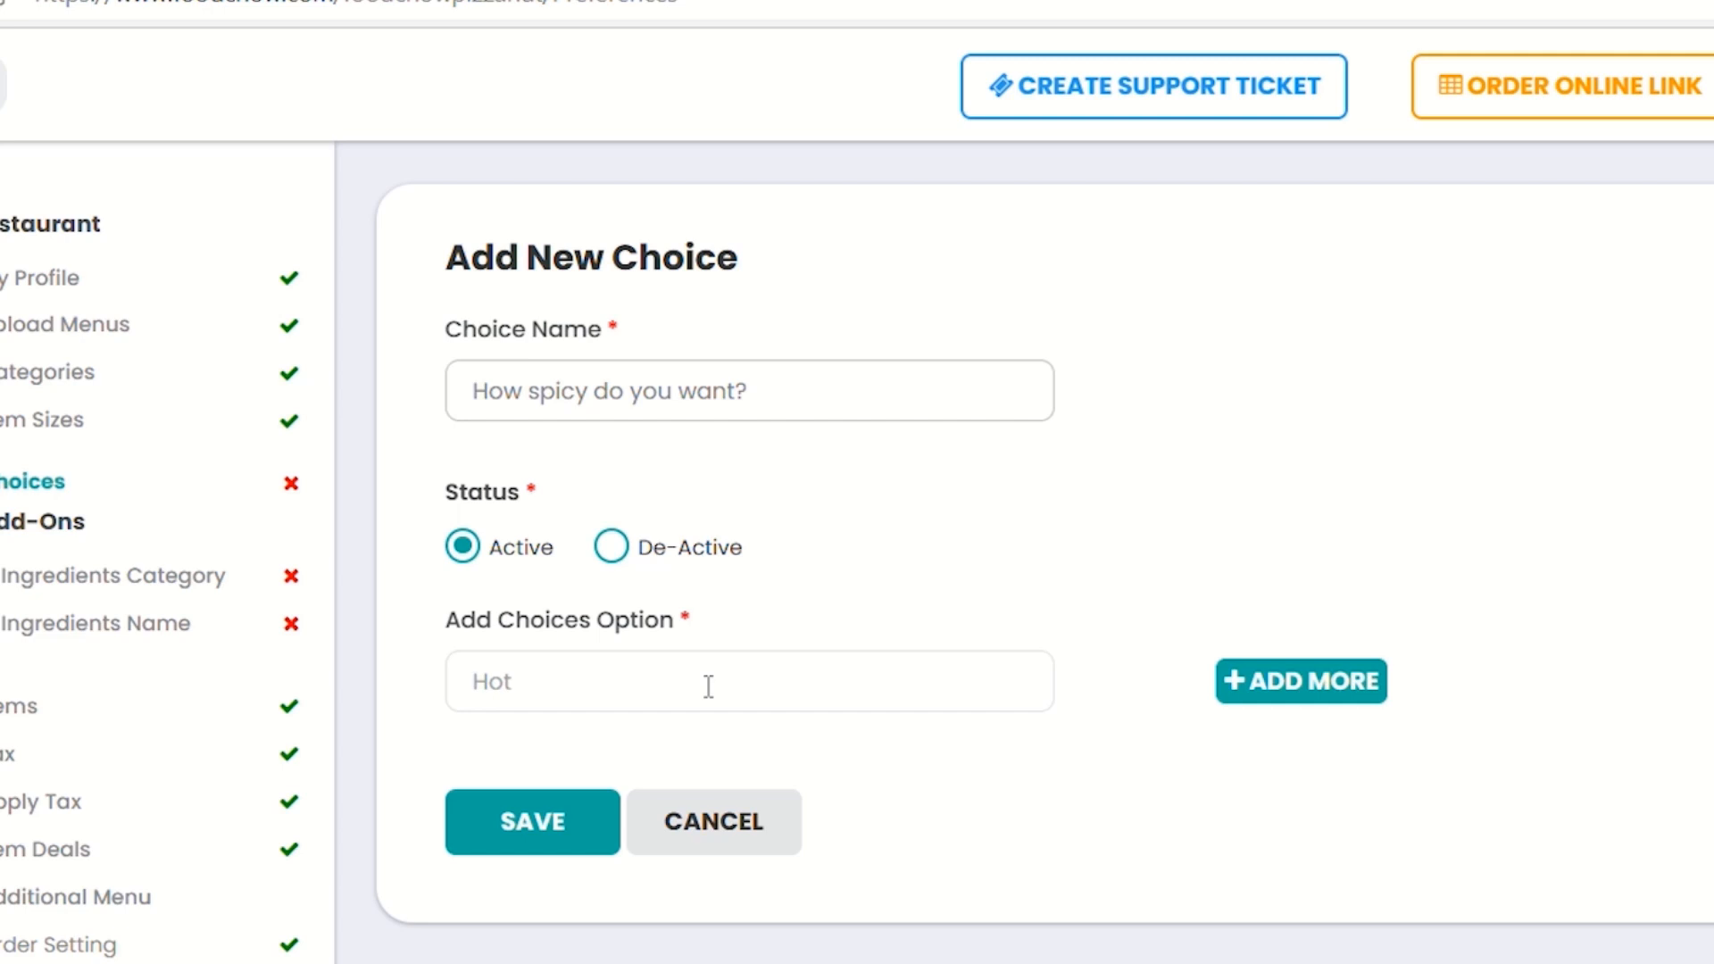
type("Mild")
left_click(1291, 698)
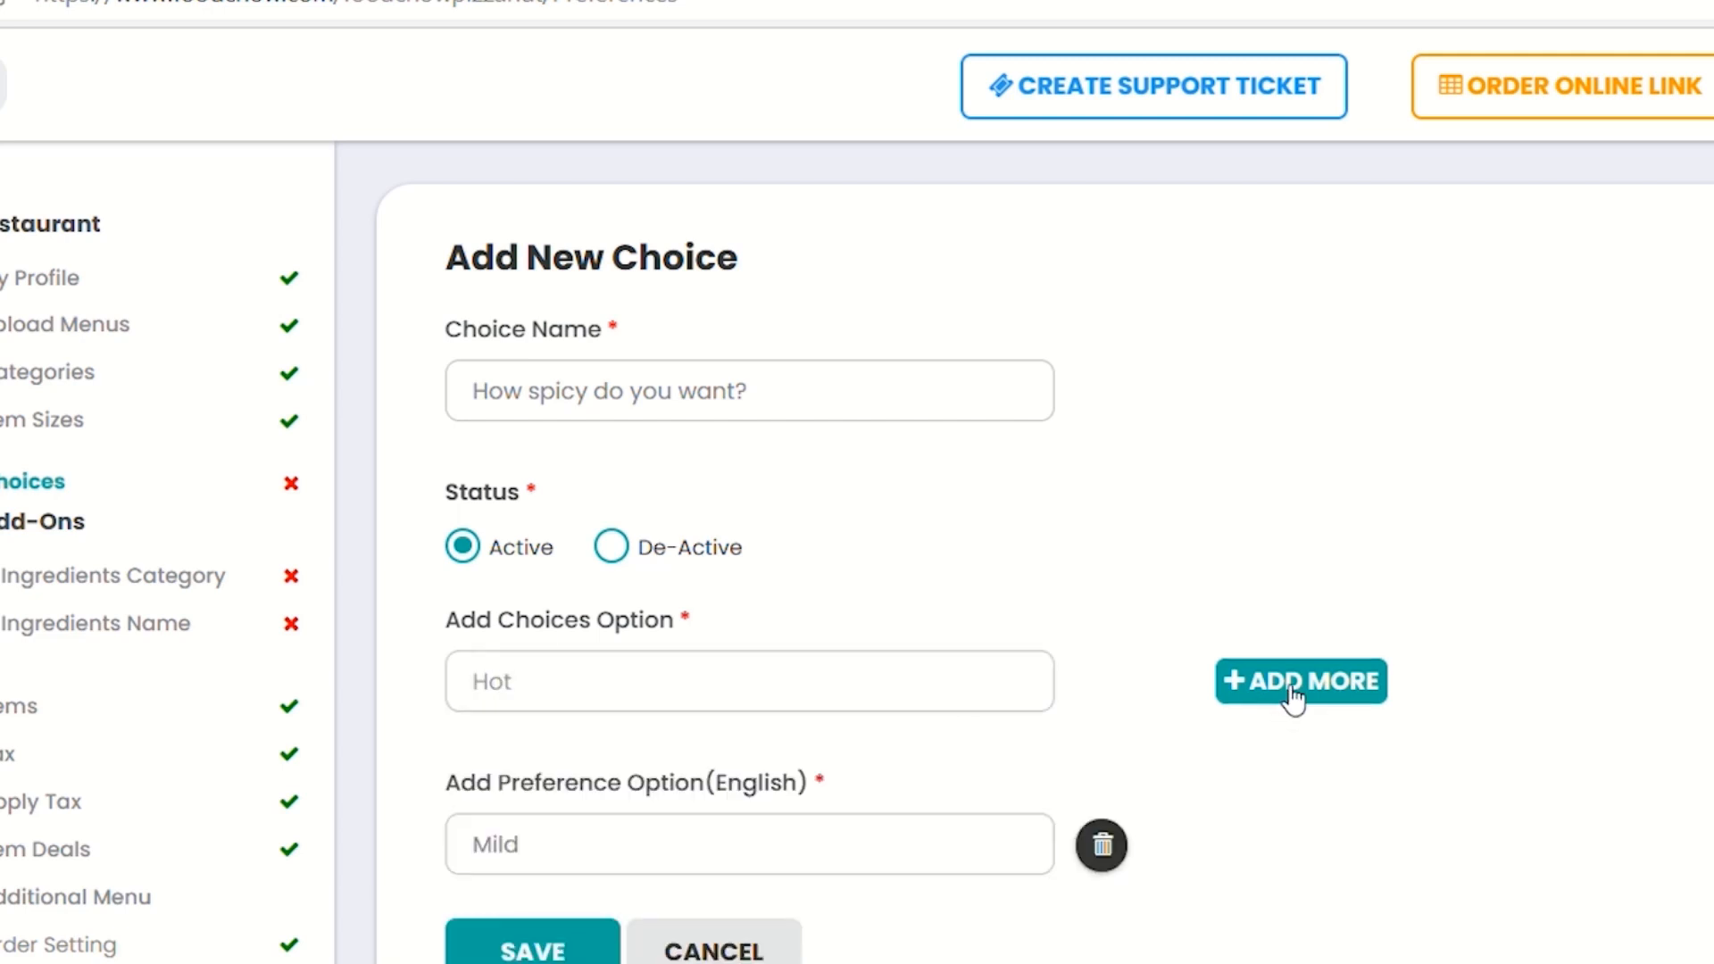
Add Medium and Hot options, save the choice, and go to the Items list
left_click(562, 683)
type("Medium")
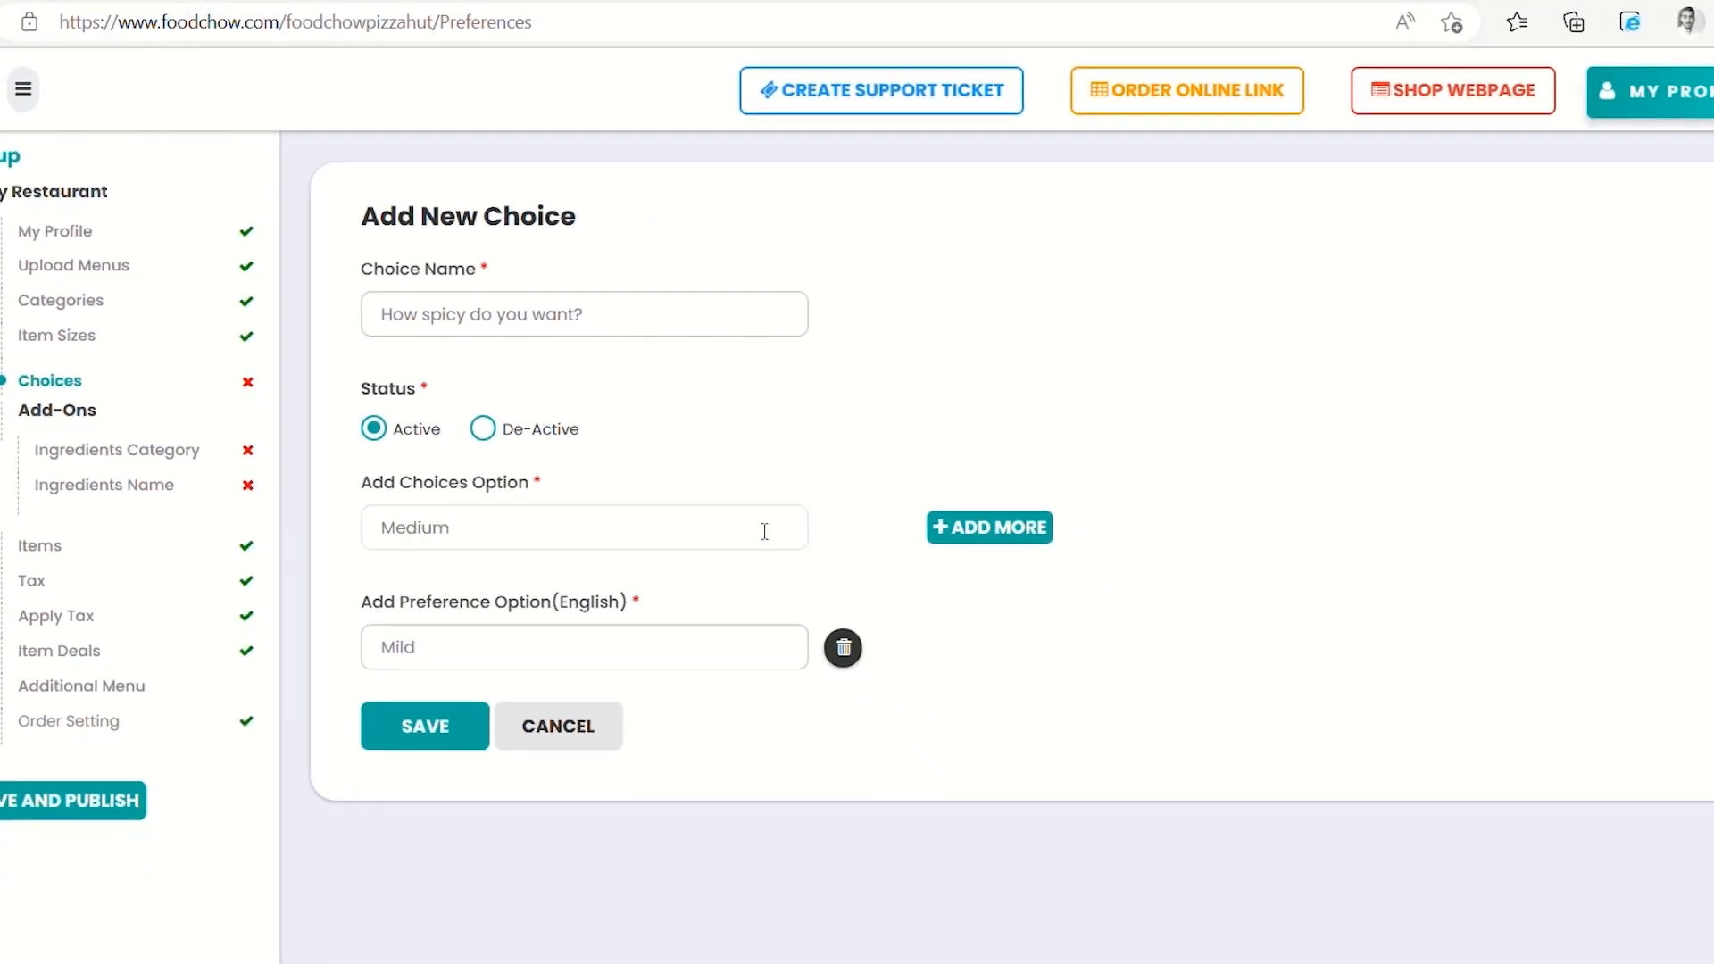
left_click(953, 533)
left_click(446, 534)
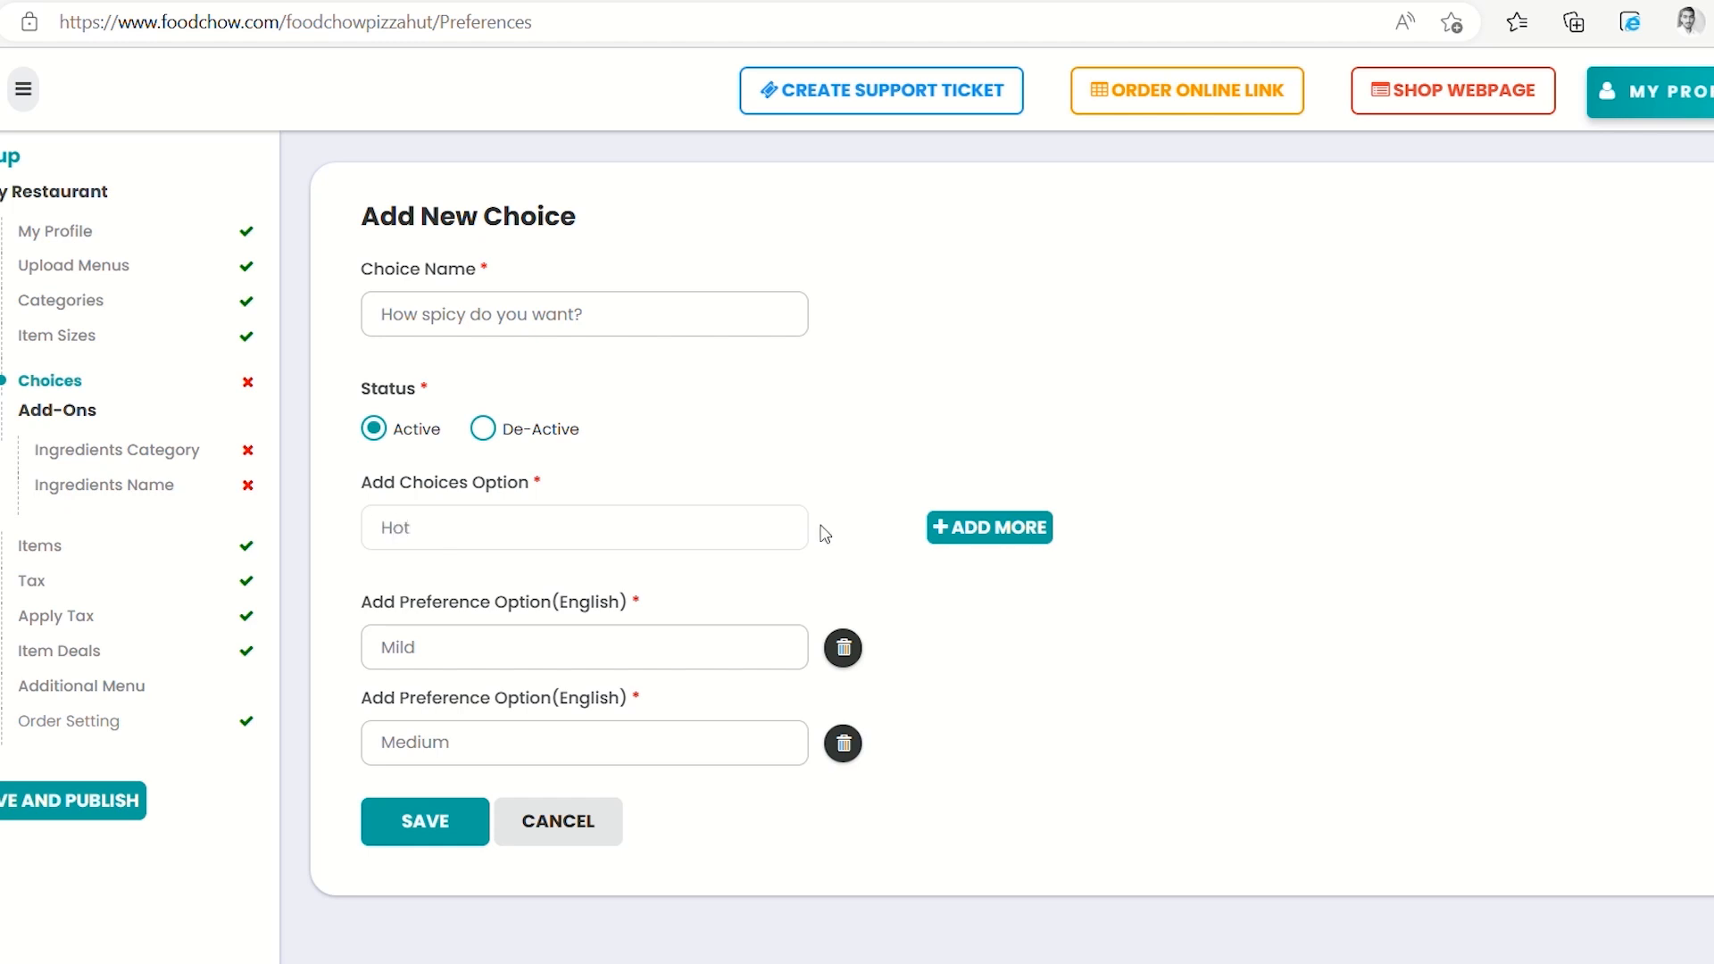
left_click(1004, 528)
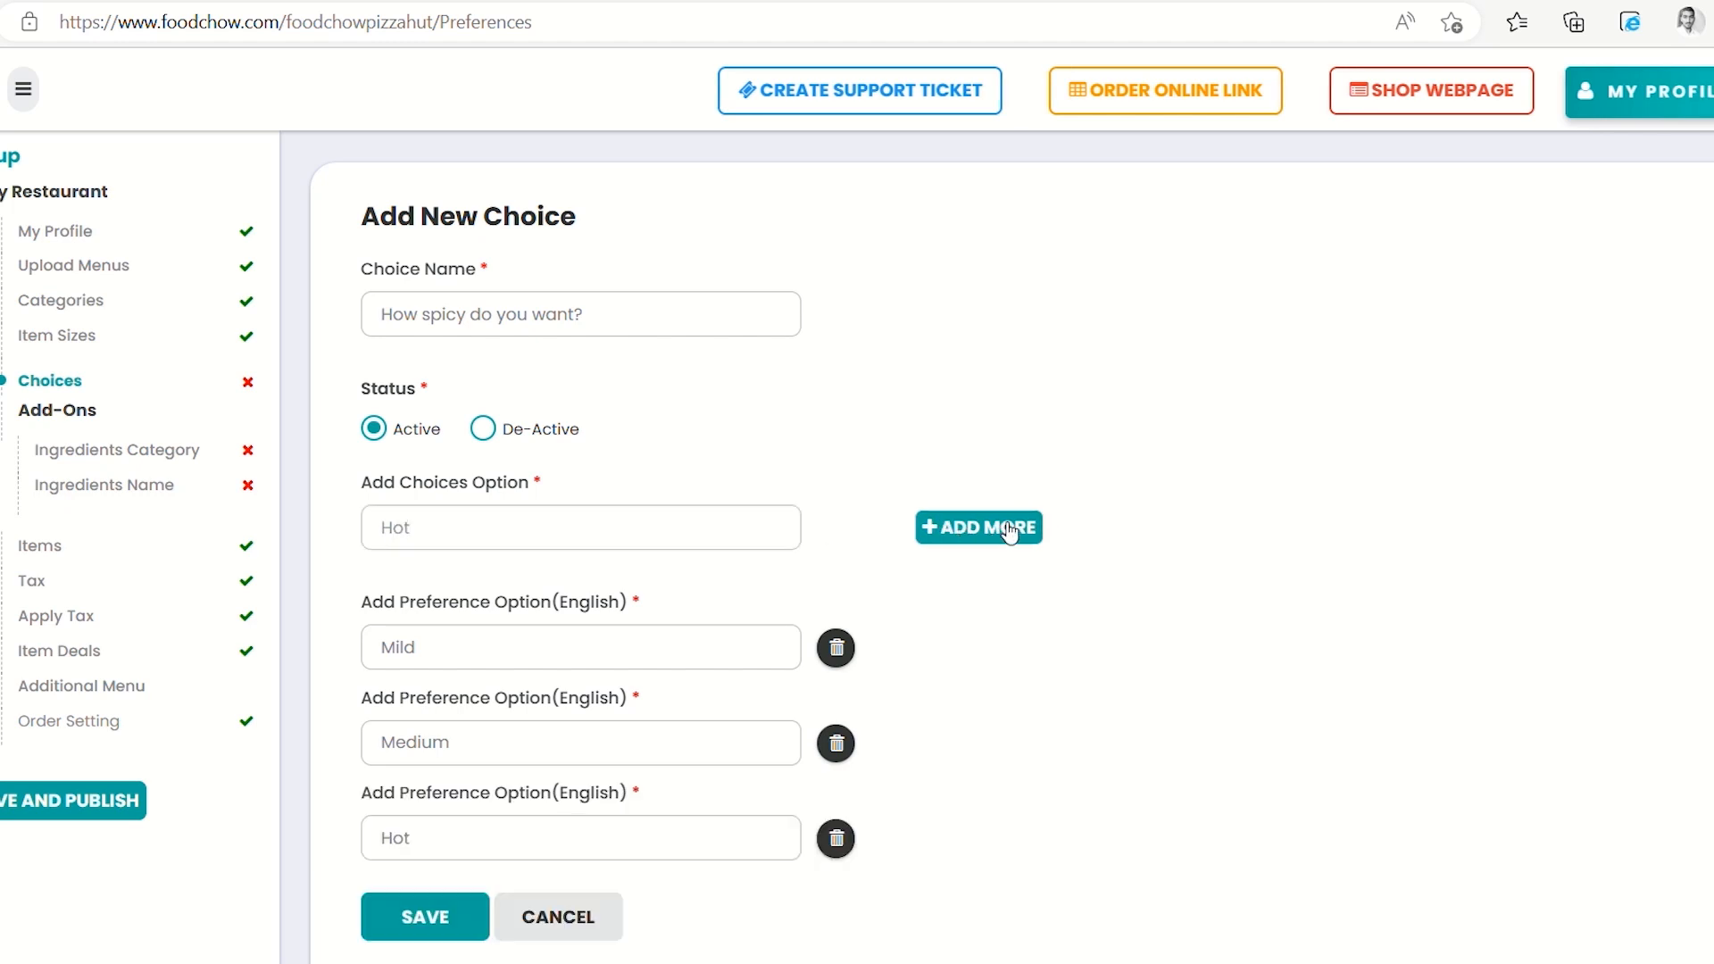
left_click(426, 908)
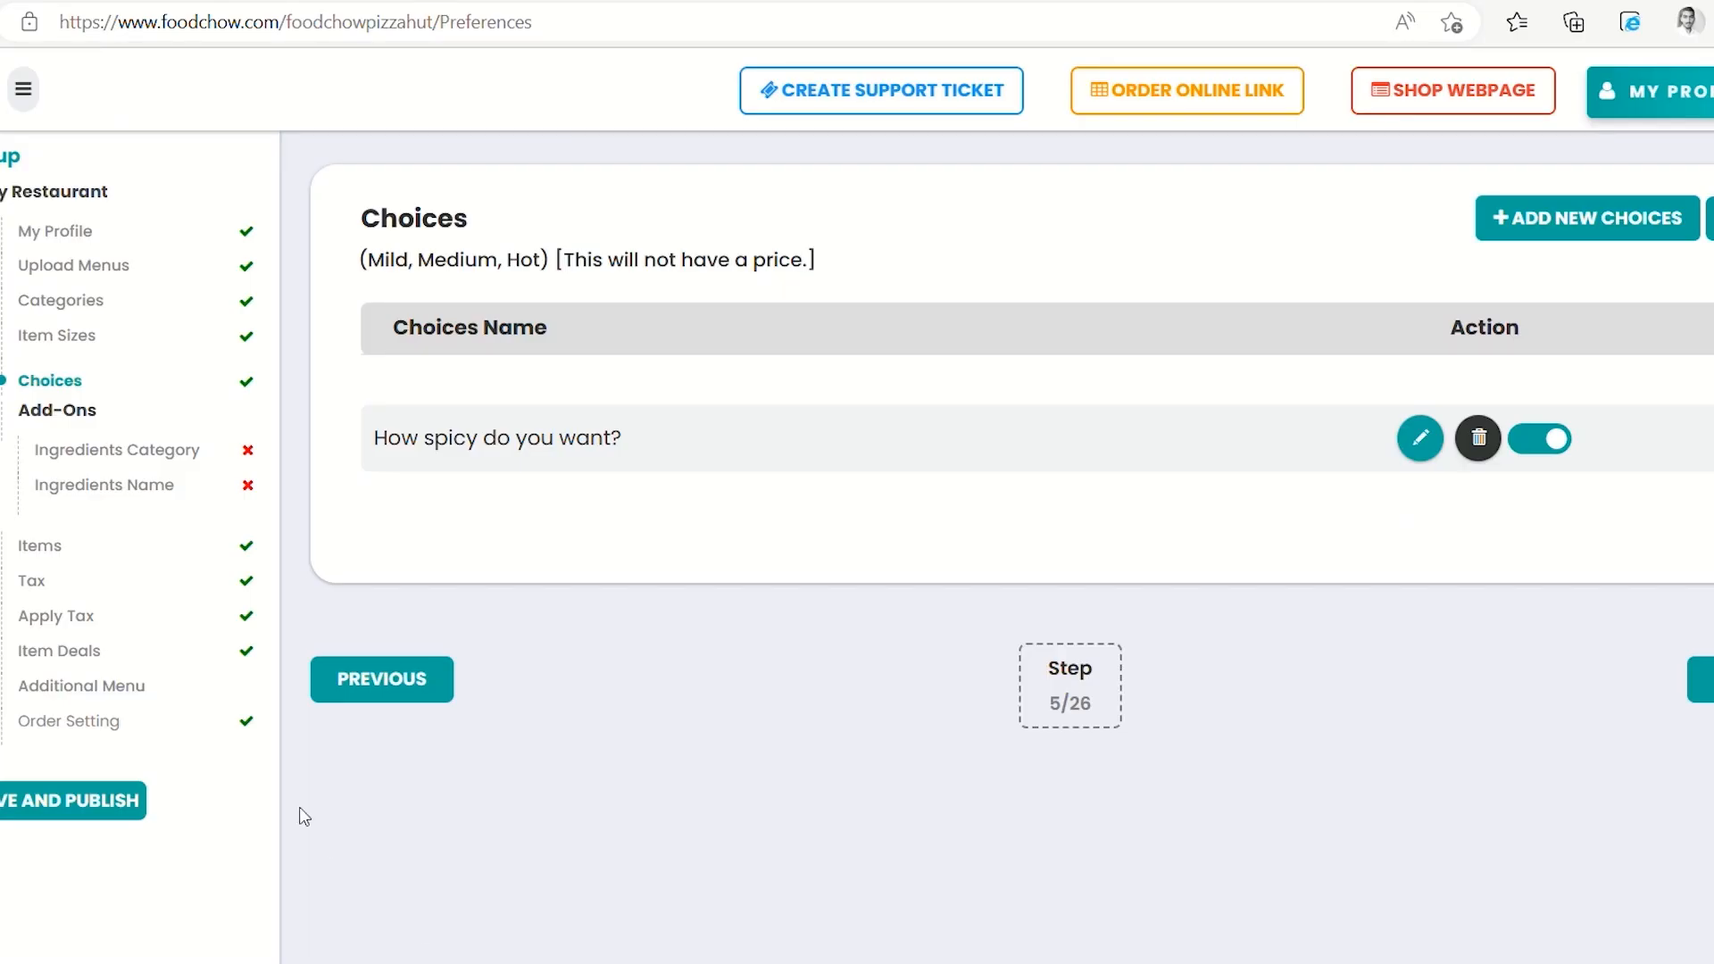
left_click(41, 553)
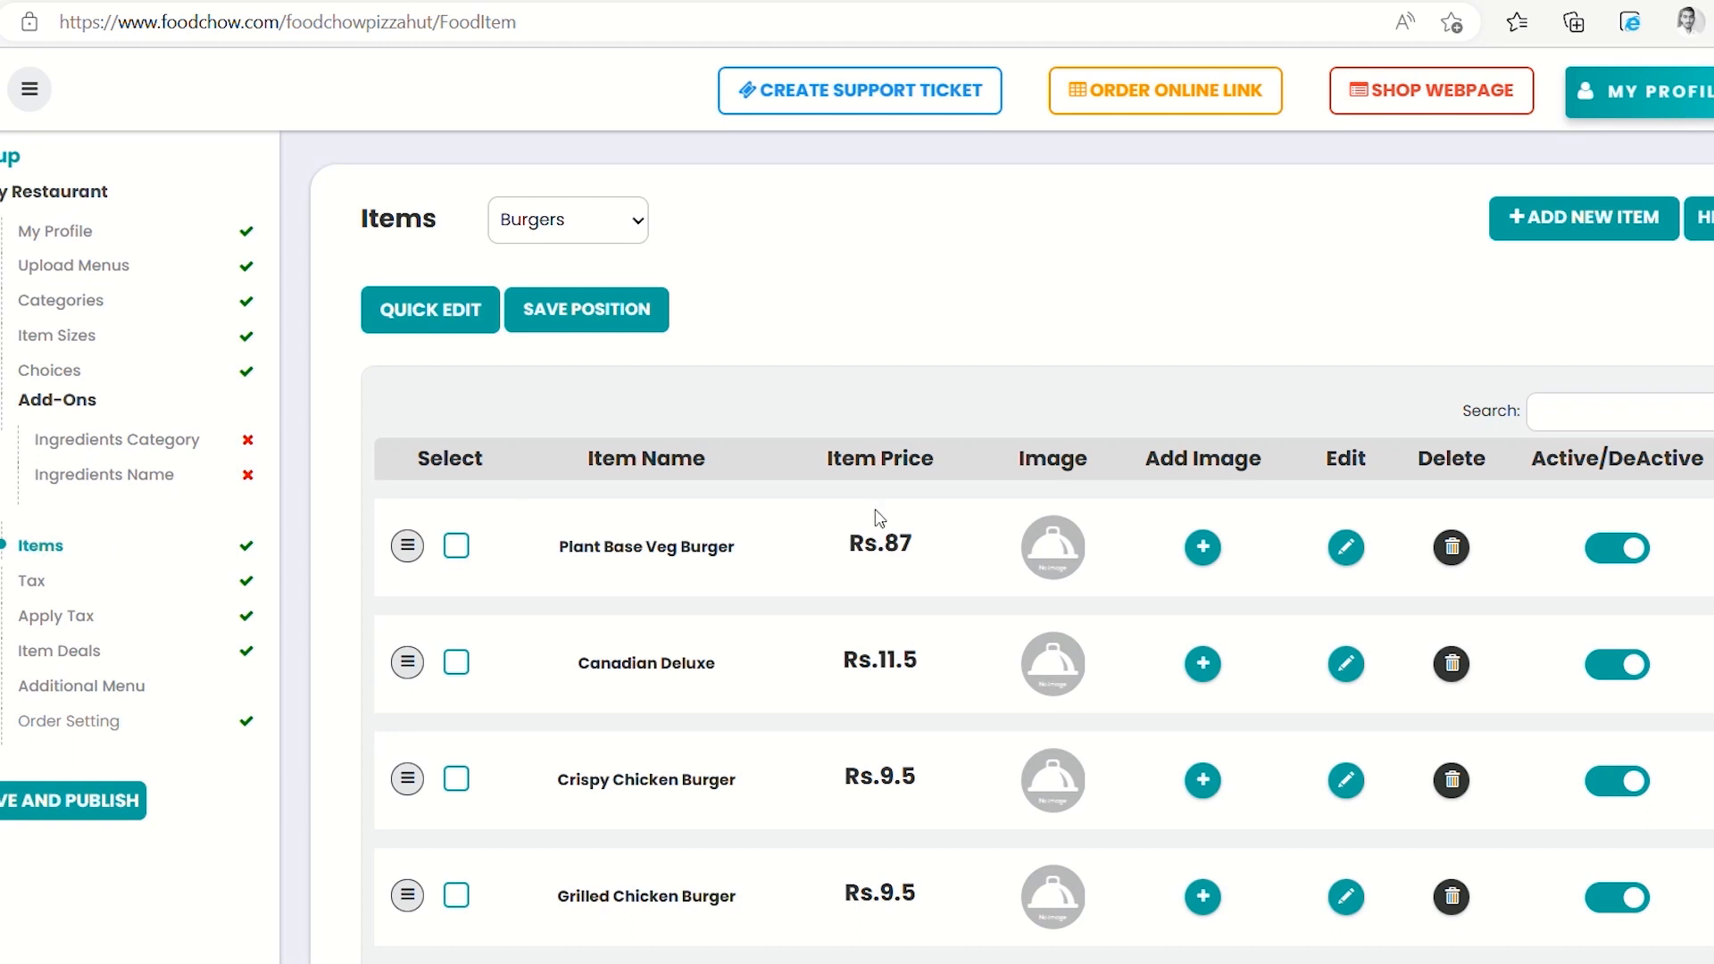
Edit Plant Base Veg Burger, enable sizes, and add a Small size at 50
left_click(1352, 554)
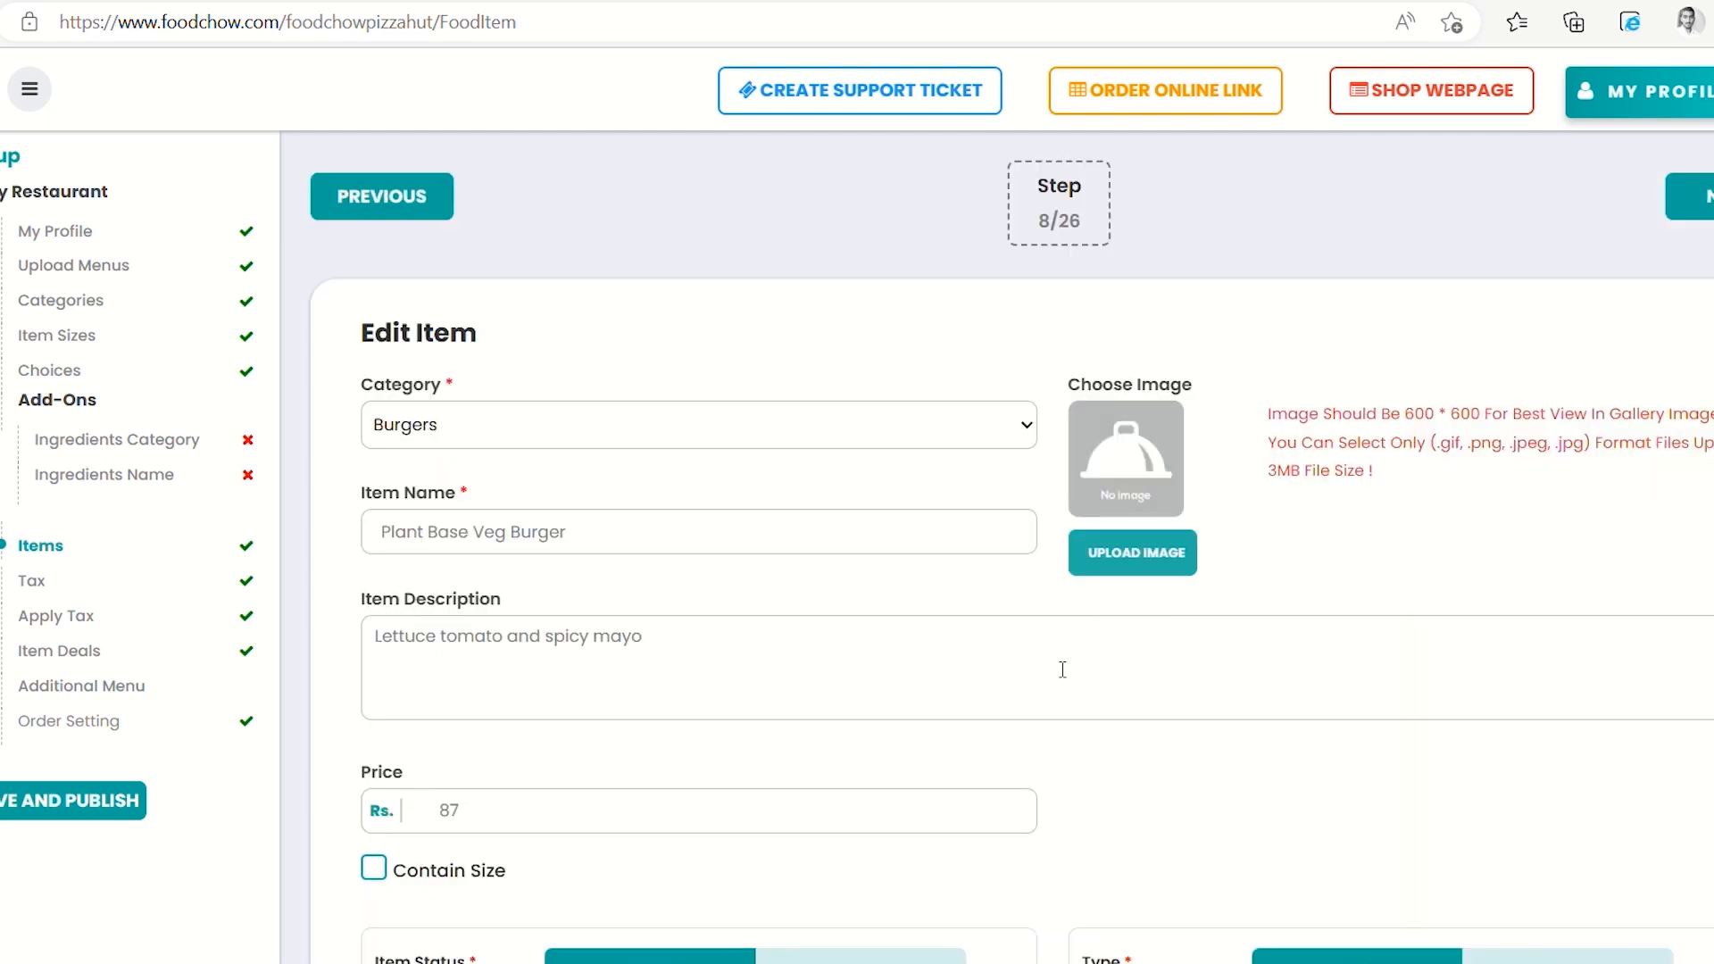
scroll(1062, 670, "down", 2)
scroll(1062, 669, "down", 2)
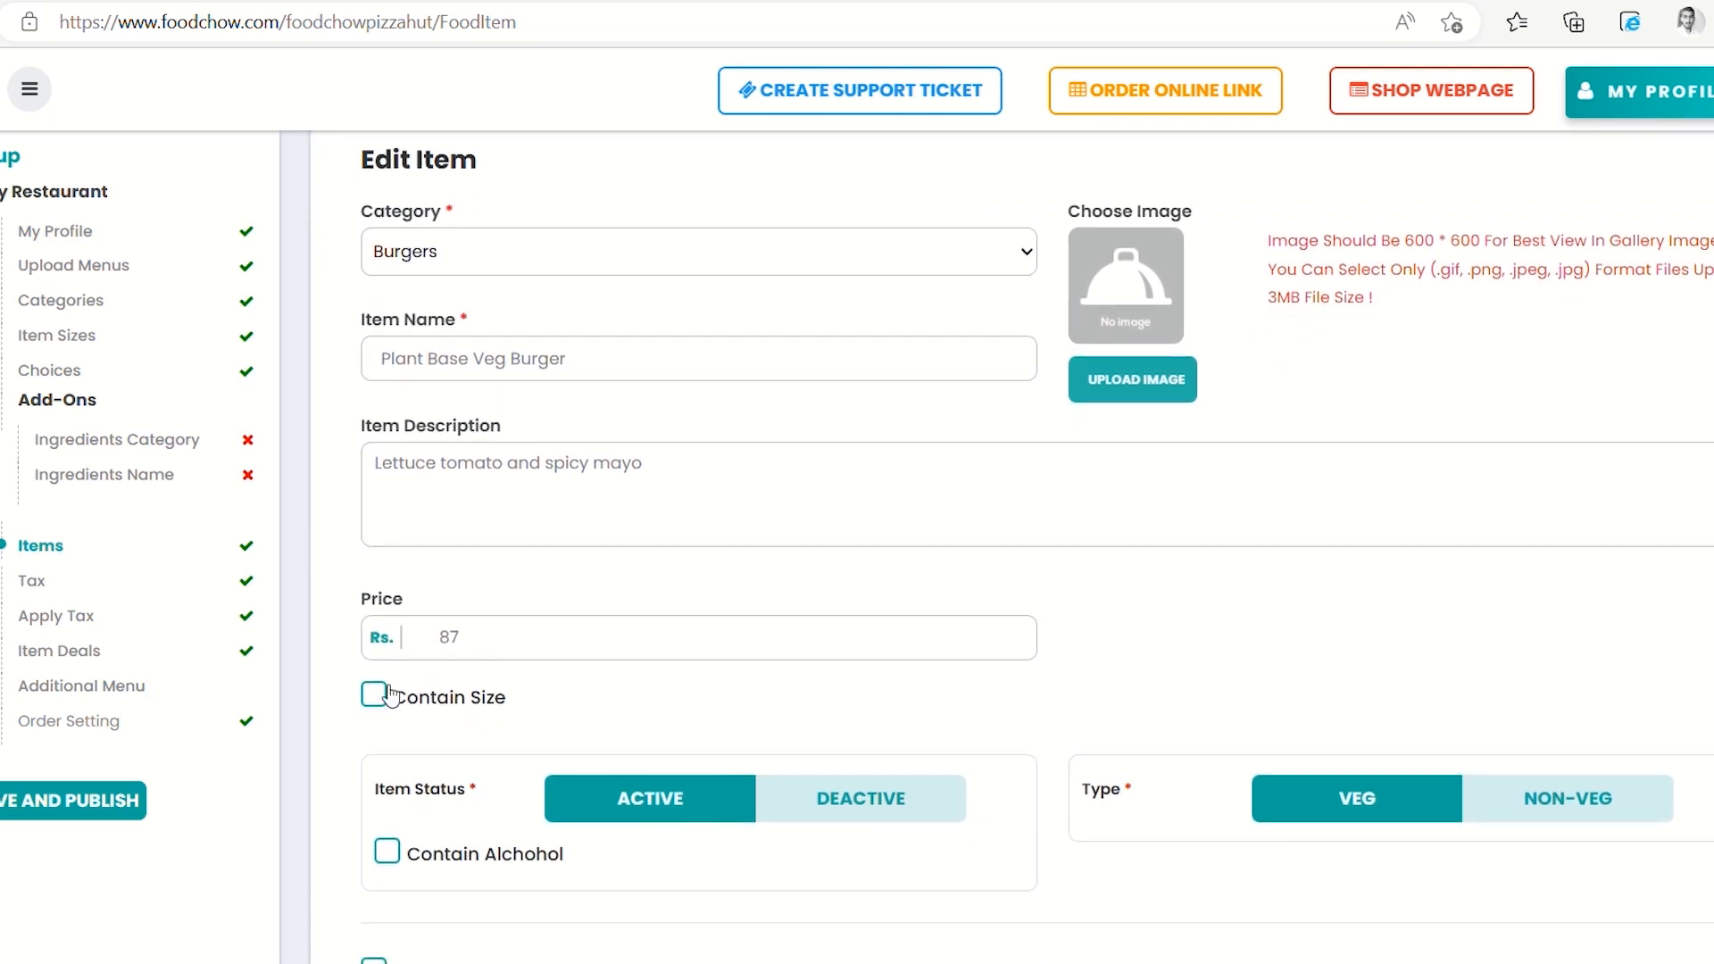
left_click(374, 695)
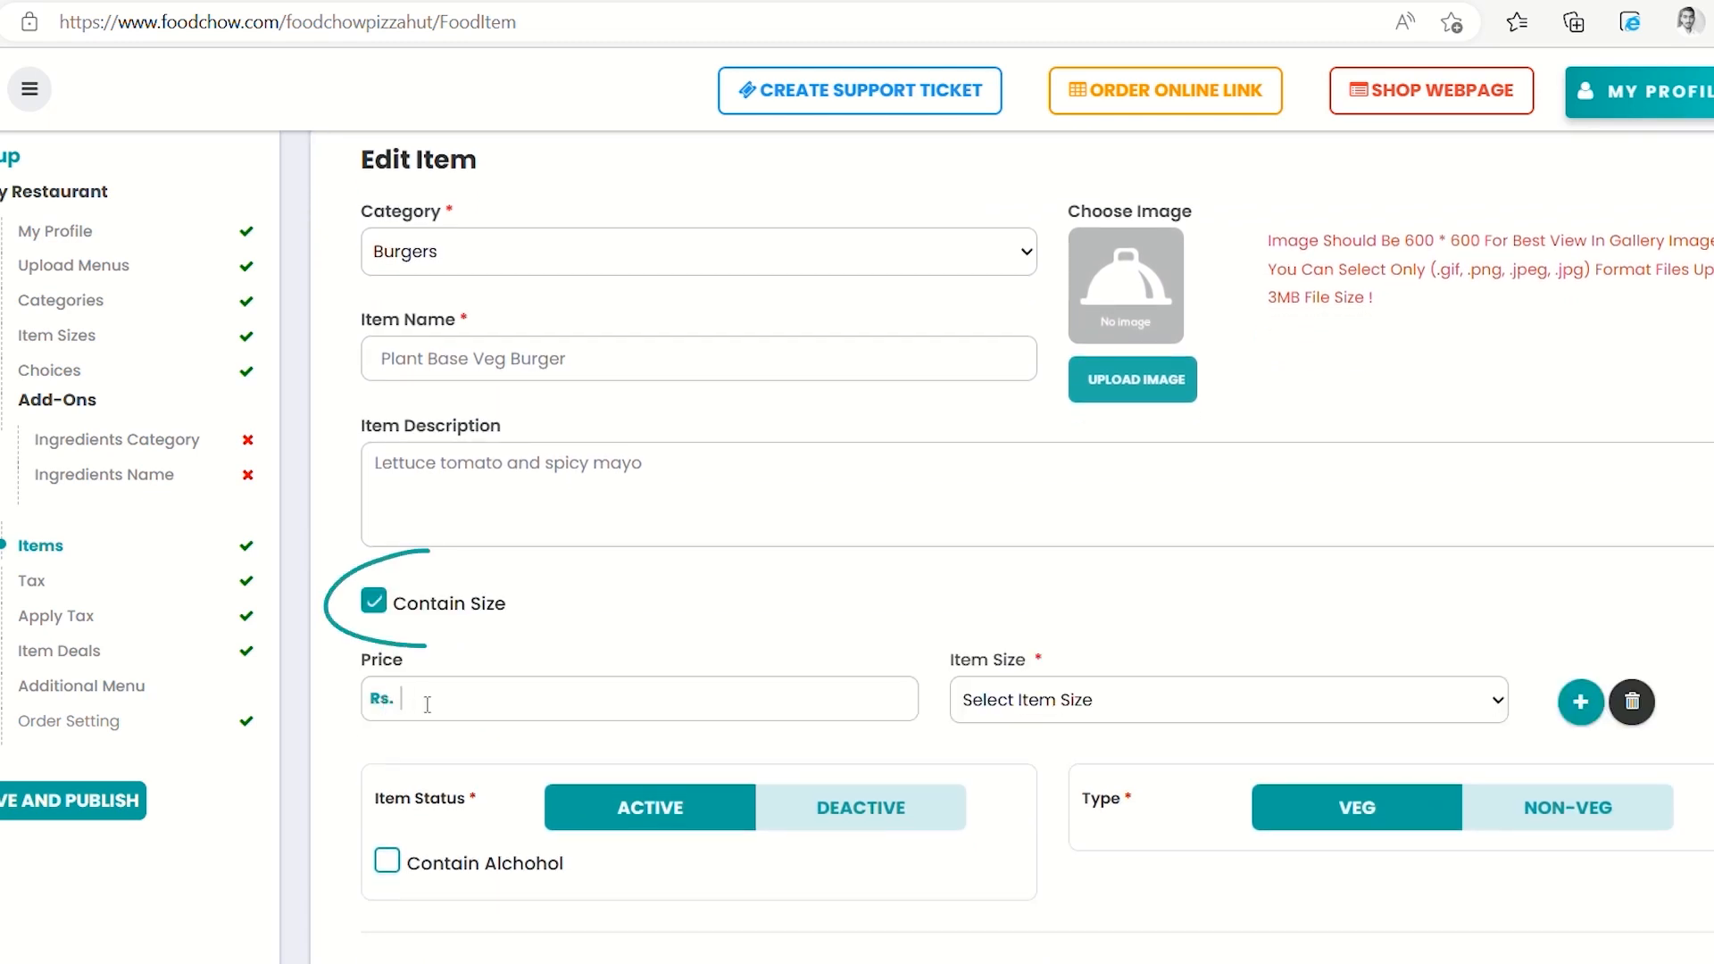
left_click(542, 708)
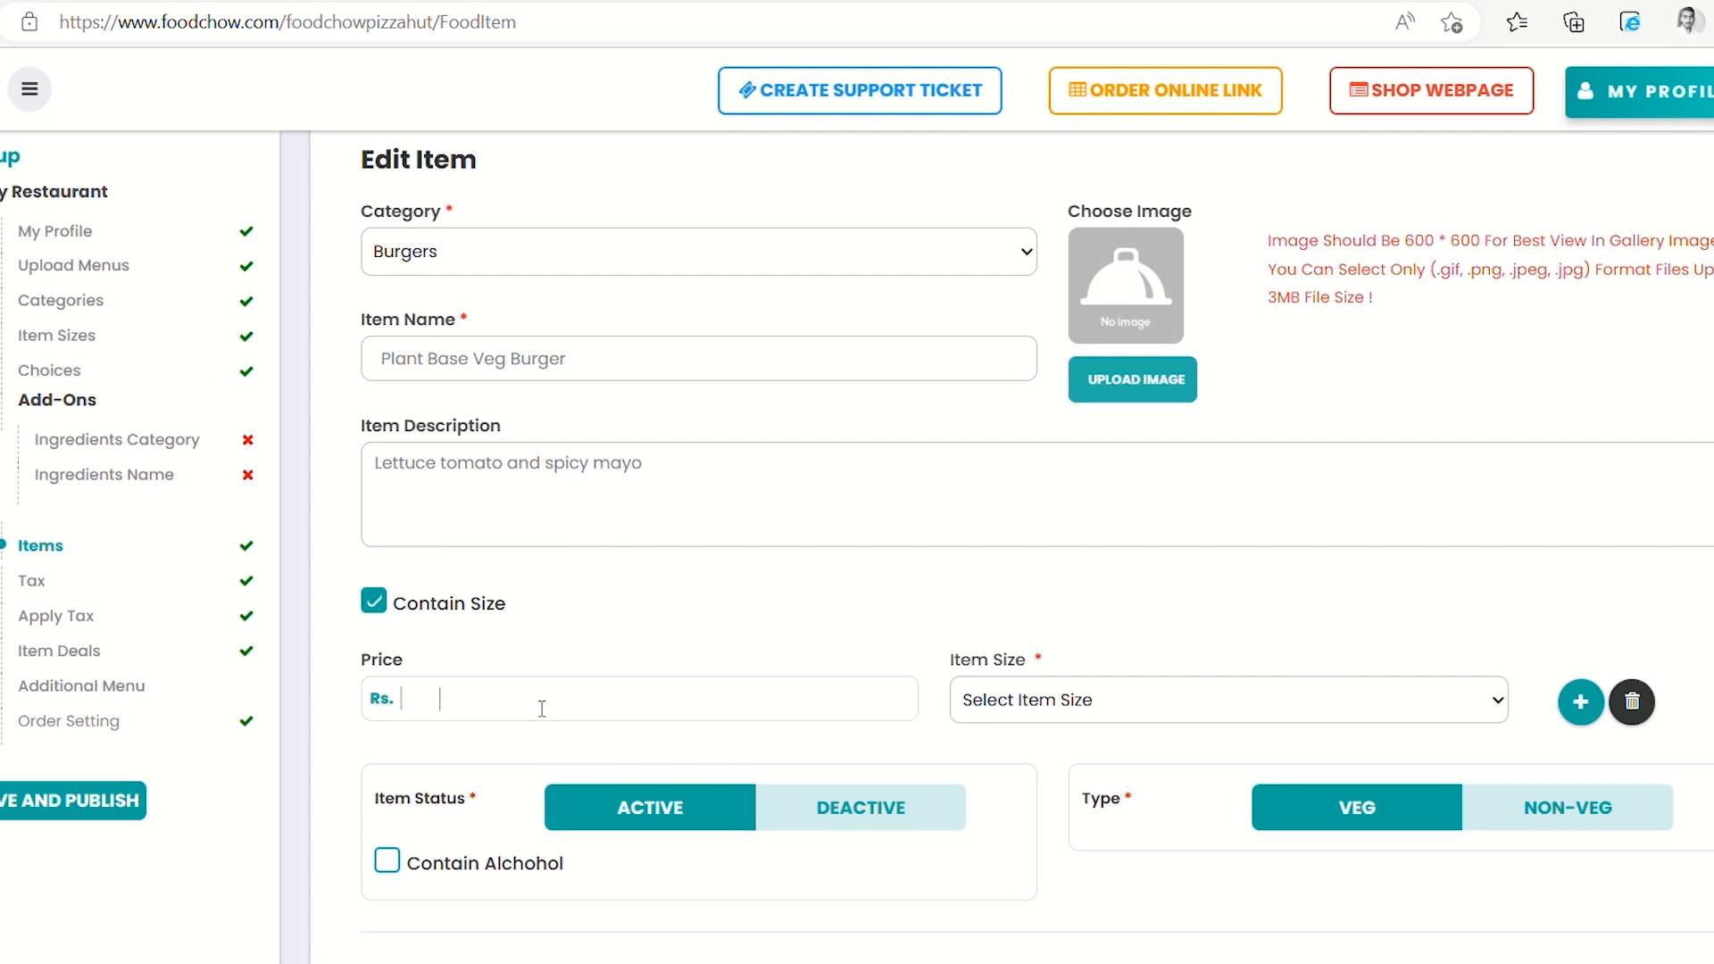
type("50")
left_click(1283, 711)
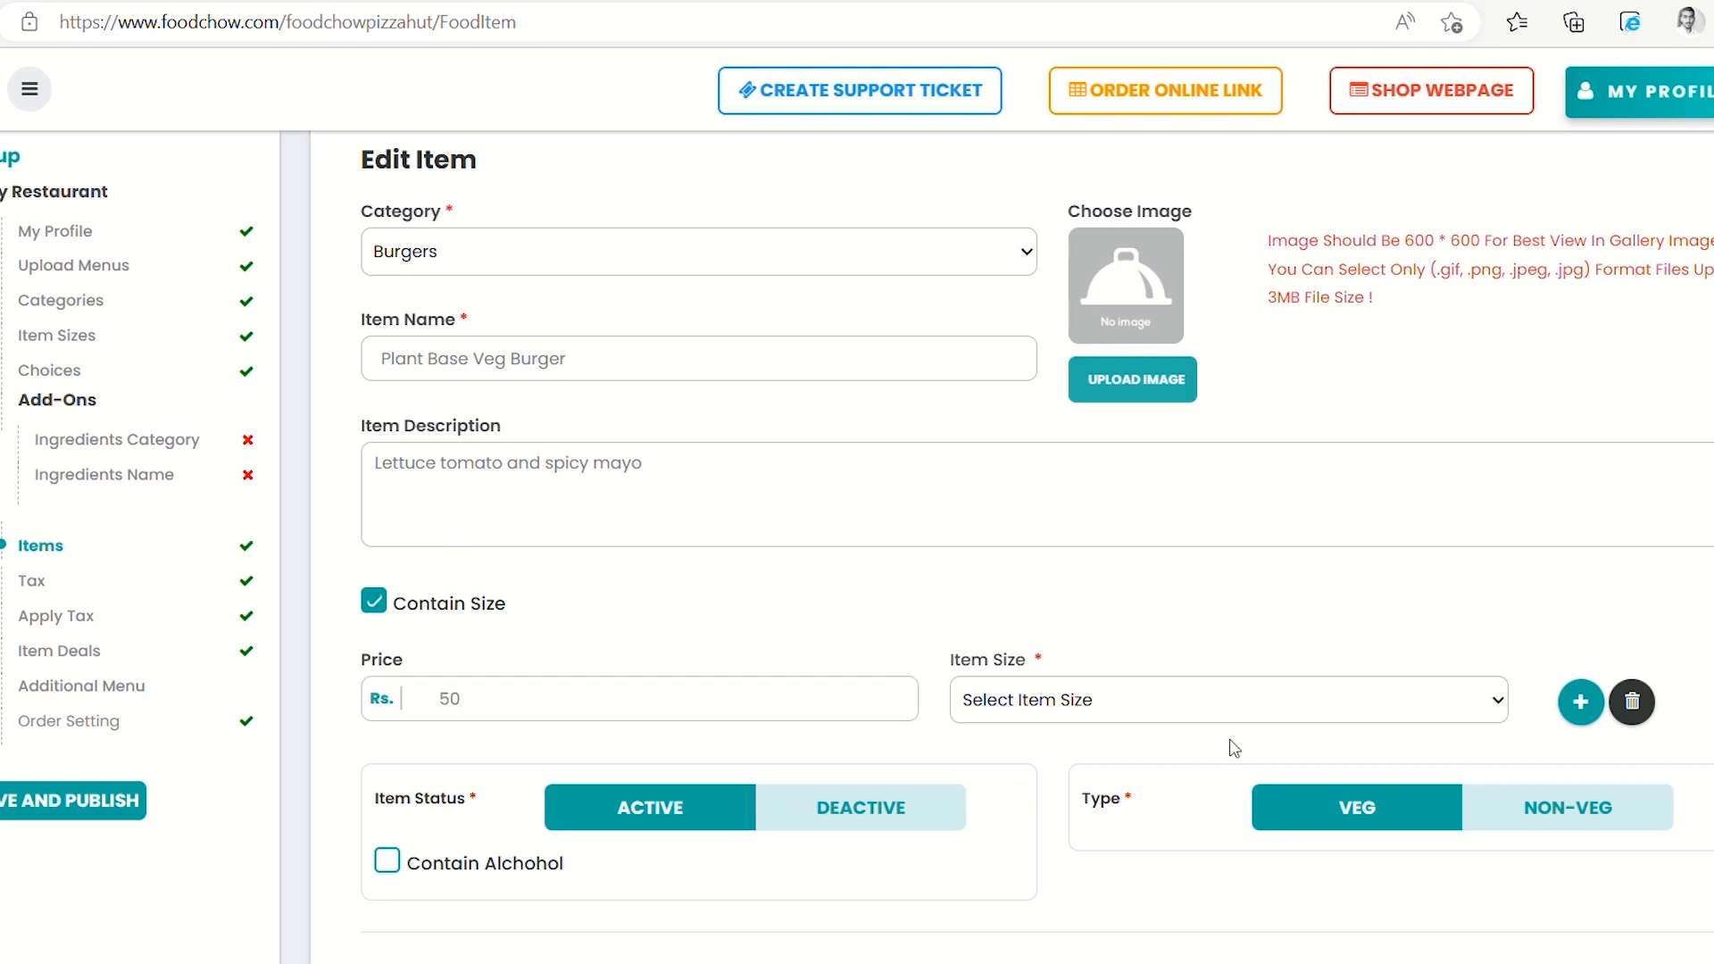
left_click(1169, 783)
Add Medium at 100 and Large at 150 size rows
left_click(1598, 705)
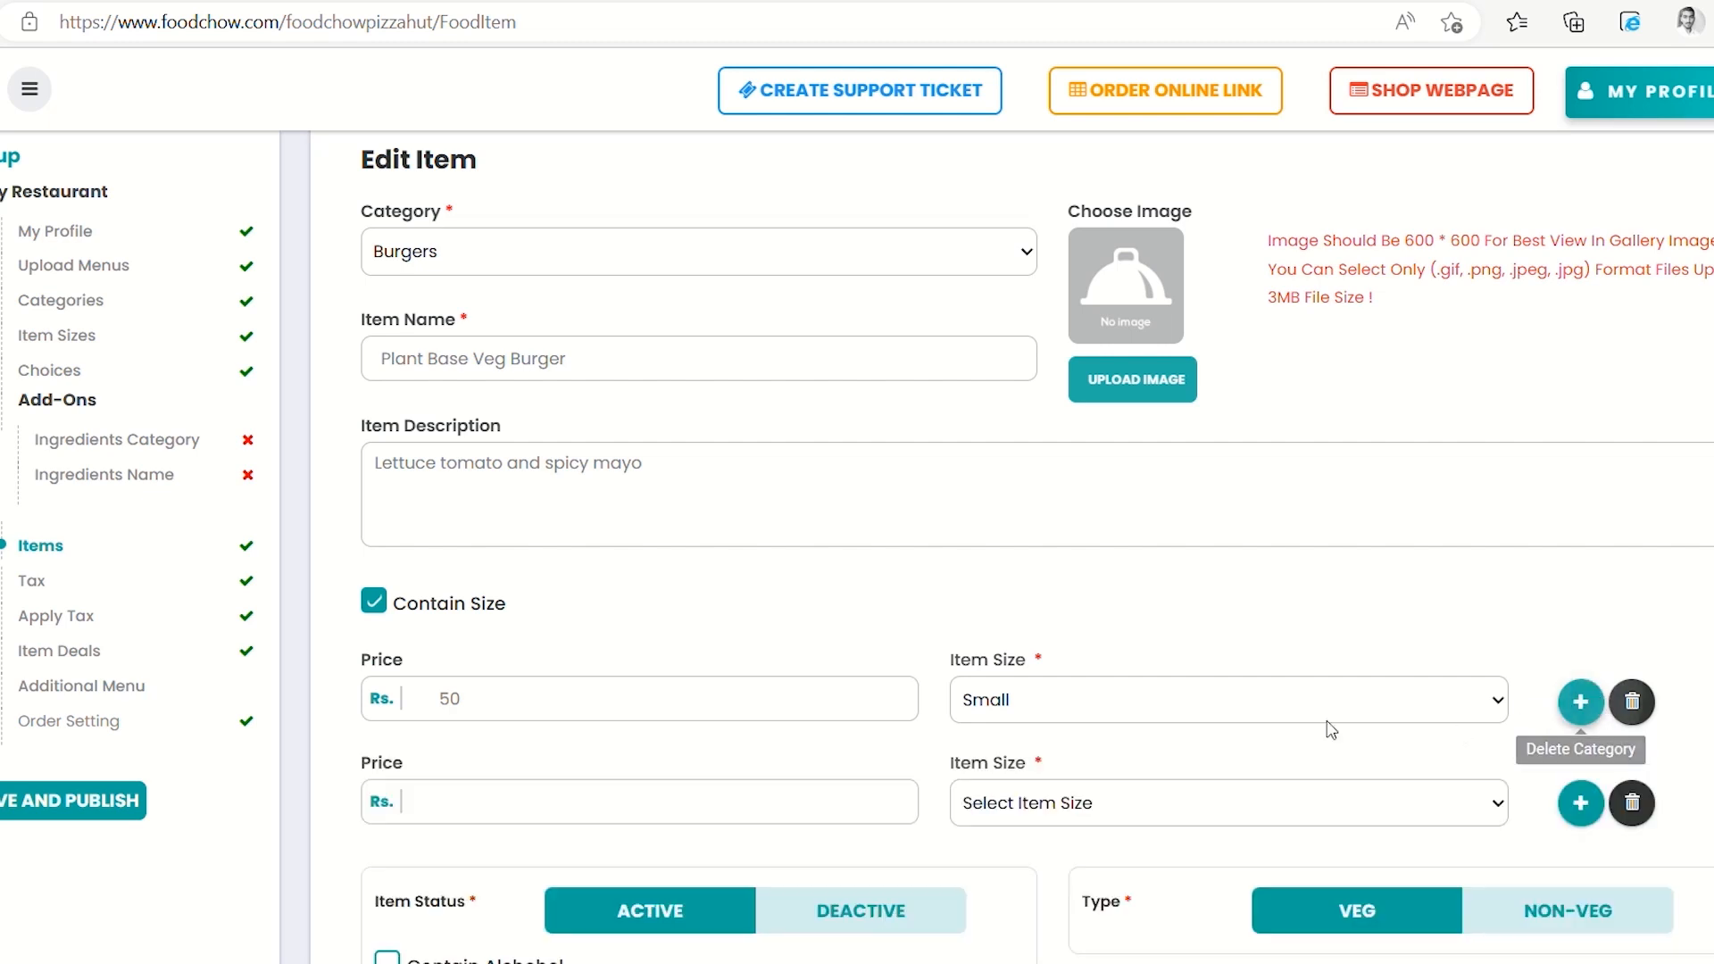
left_click(711, 816)
type("100")
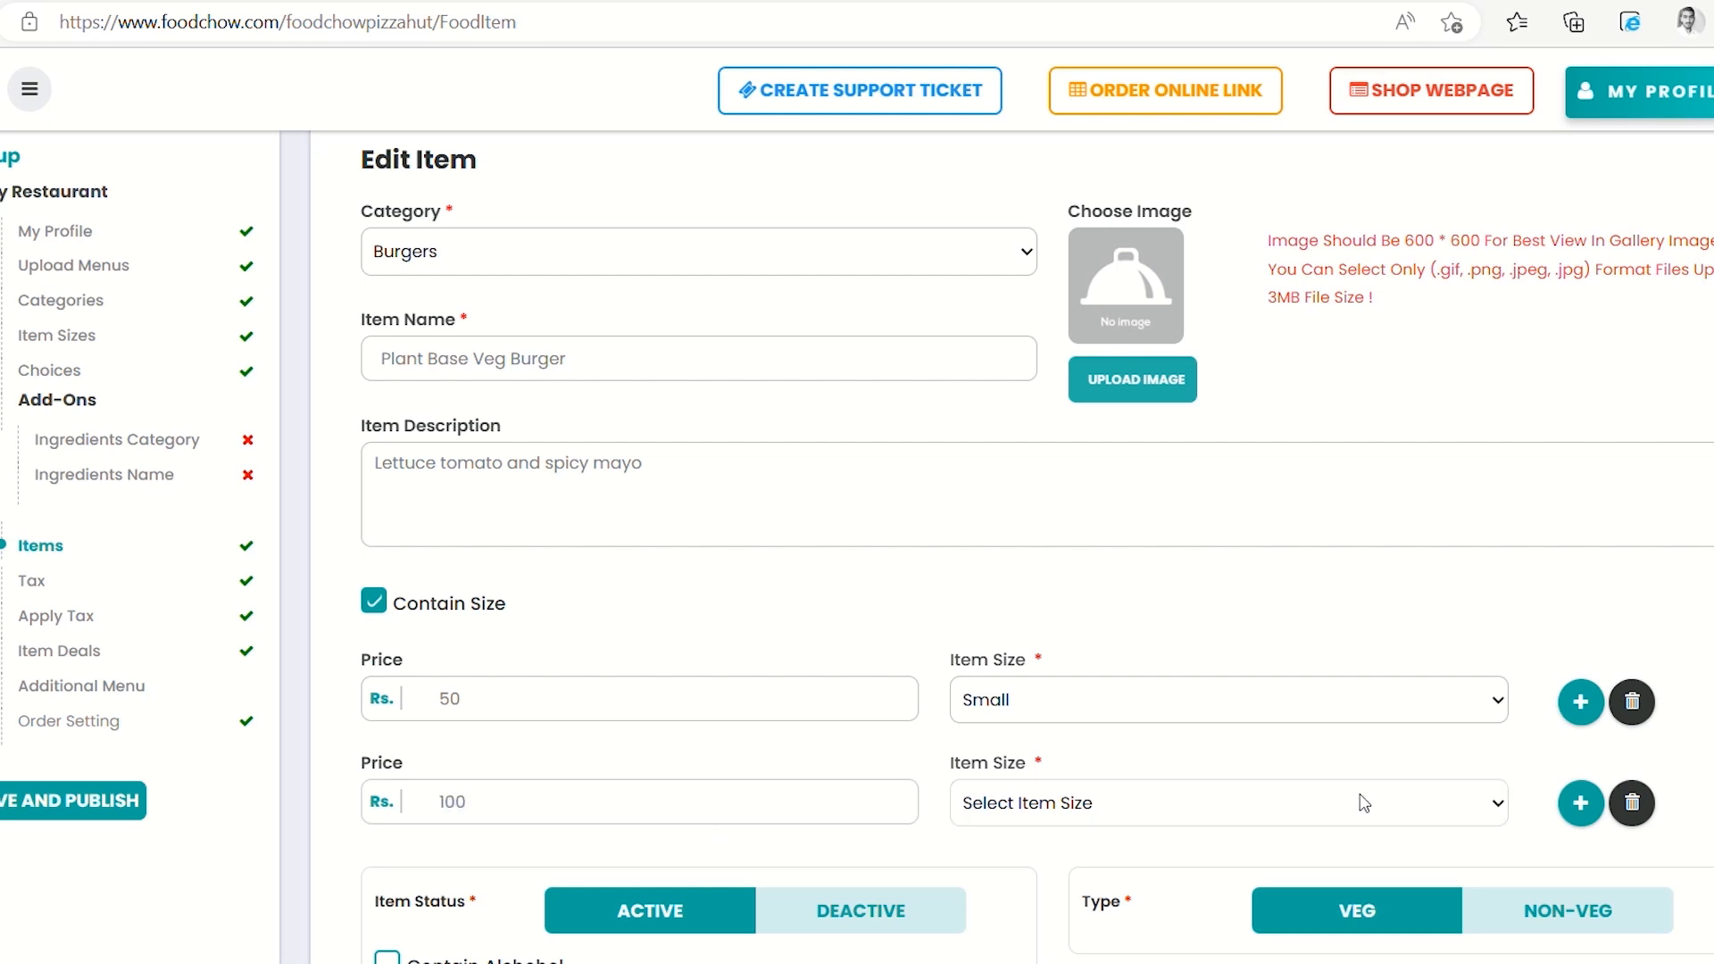
left_click(1107, 909)
left_click(1581, 807)
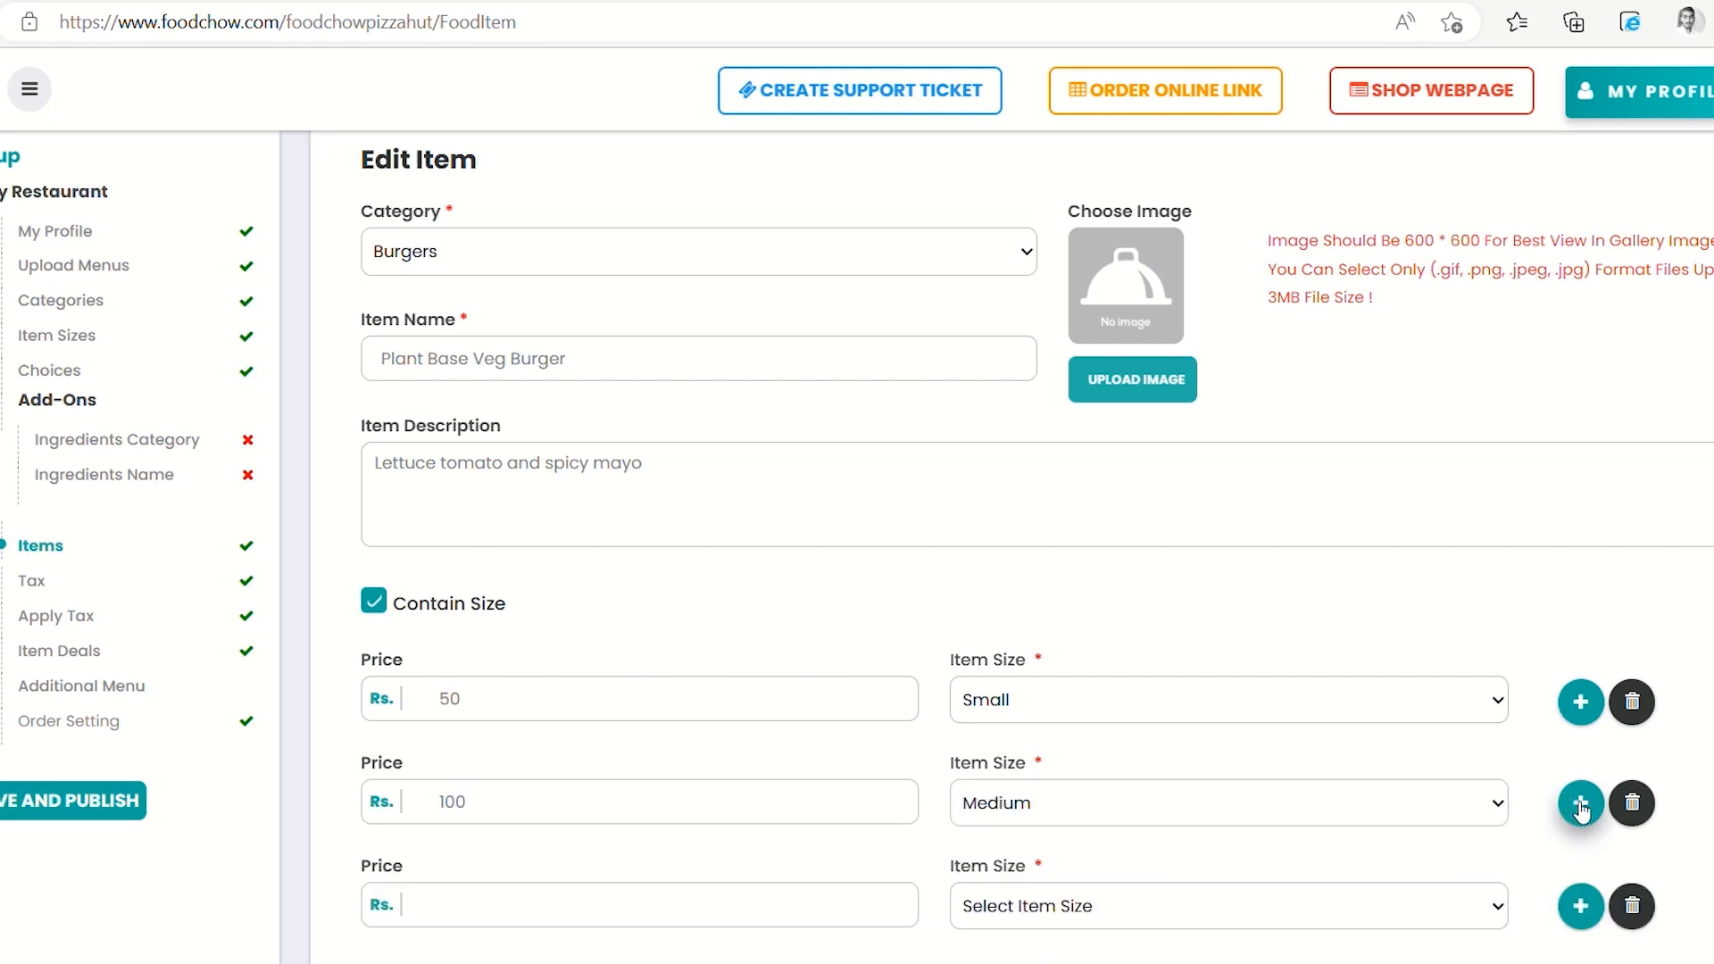
left_click(617, 927)
type("150")
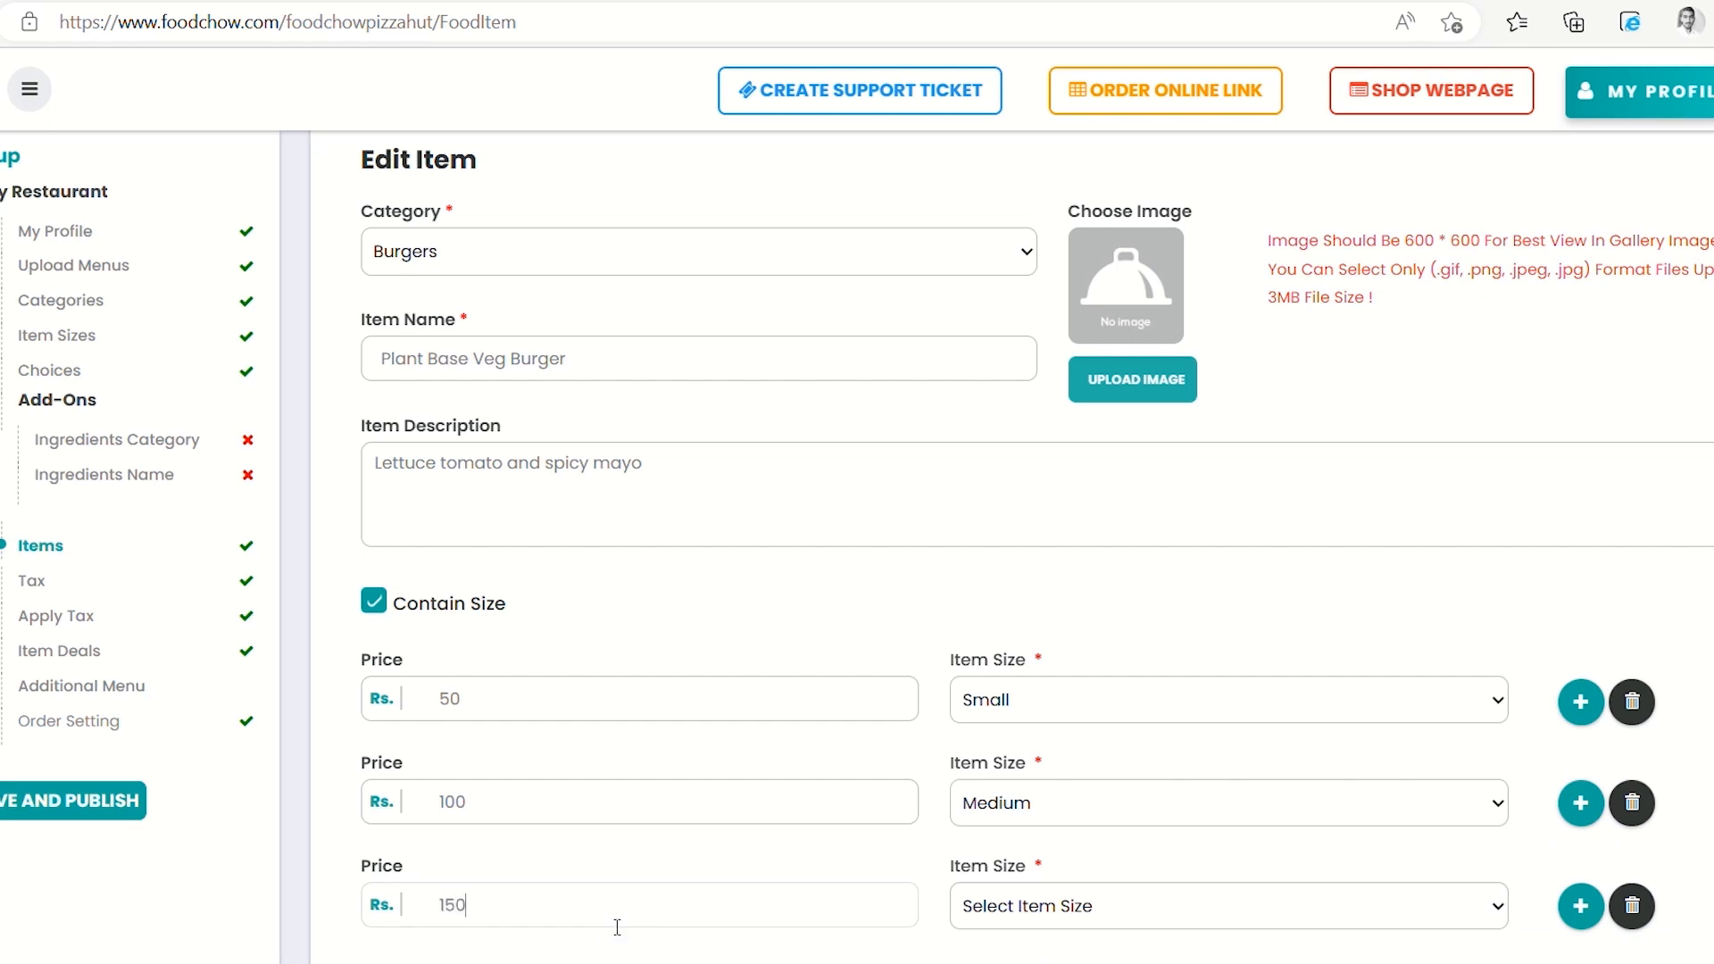
left_click(1035, 917)
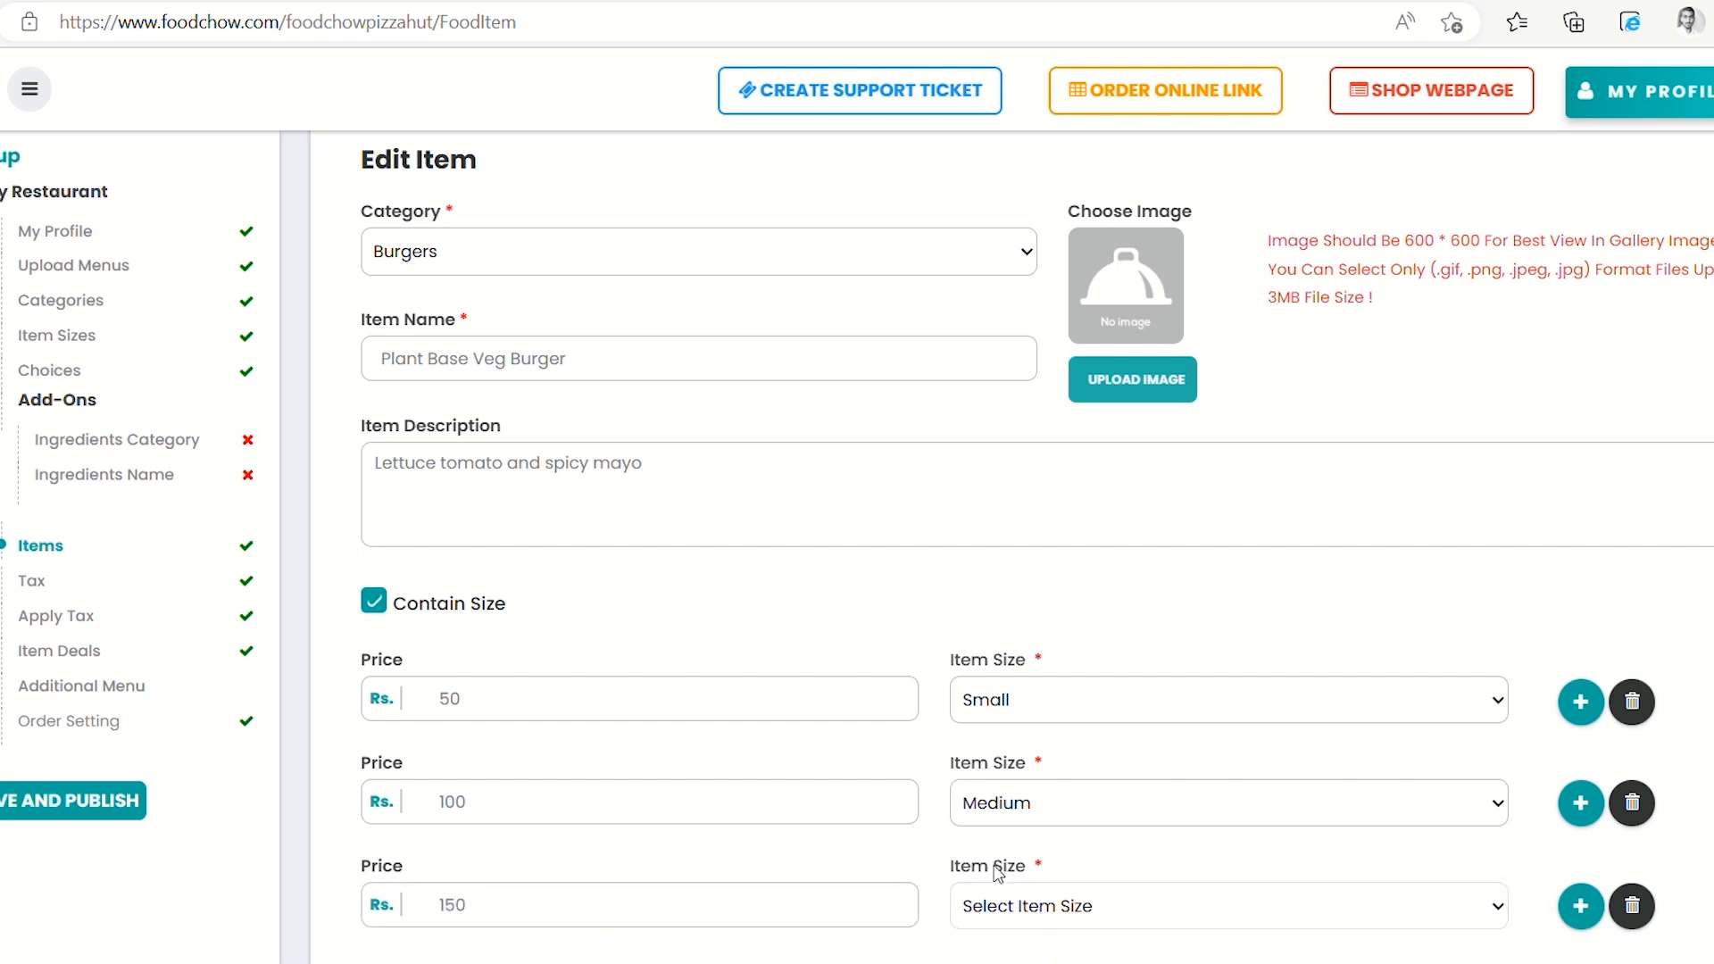
left_click(1022, 873)
Enable Add More Customization and attach Choices to the burger
scroll(1576, 920, "down", 5)
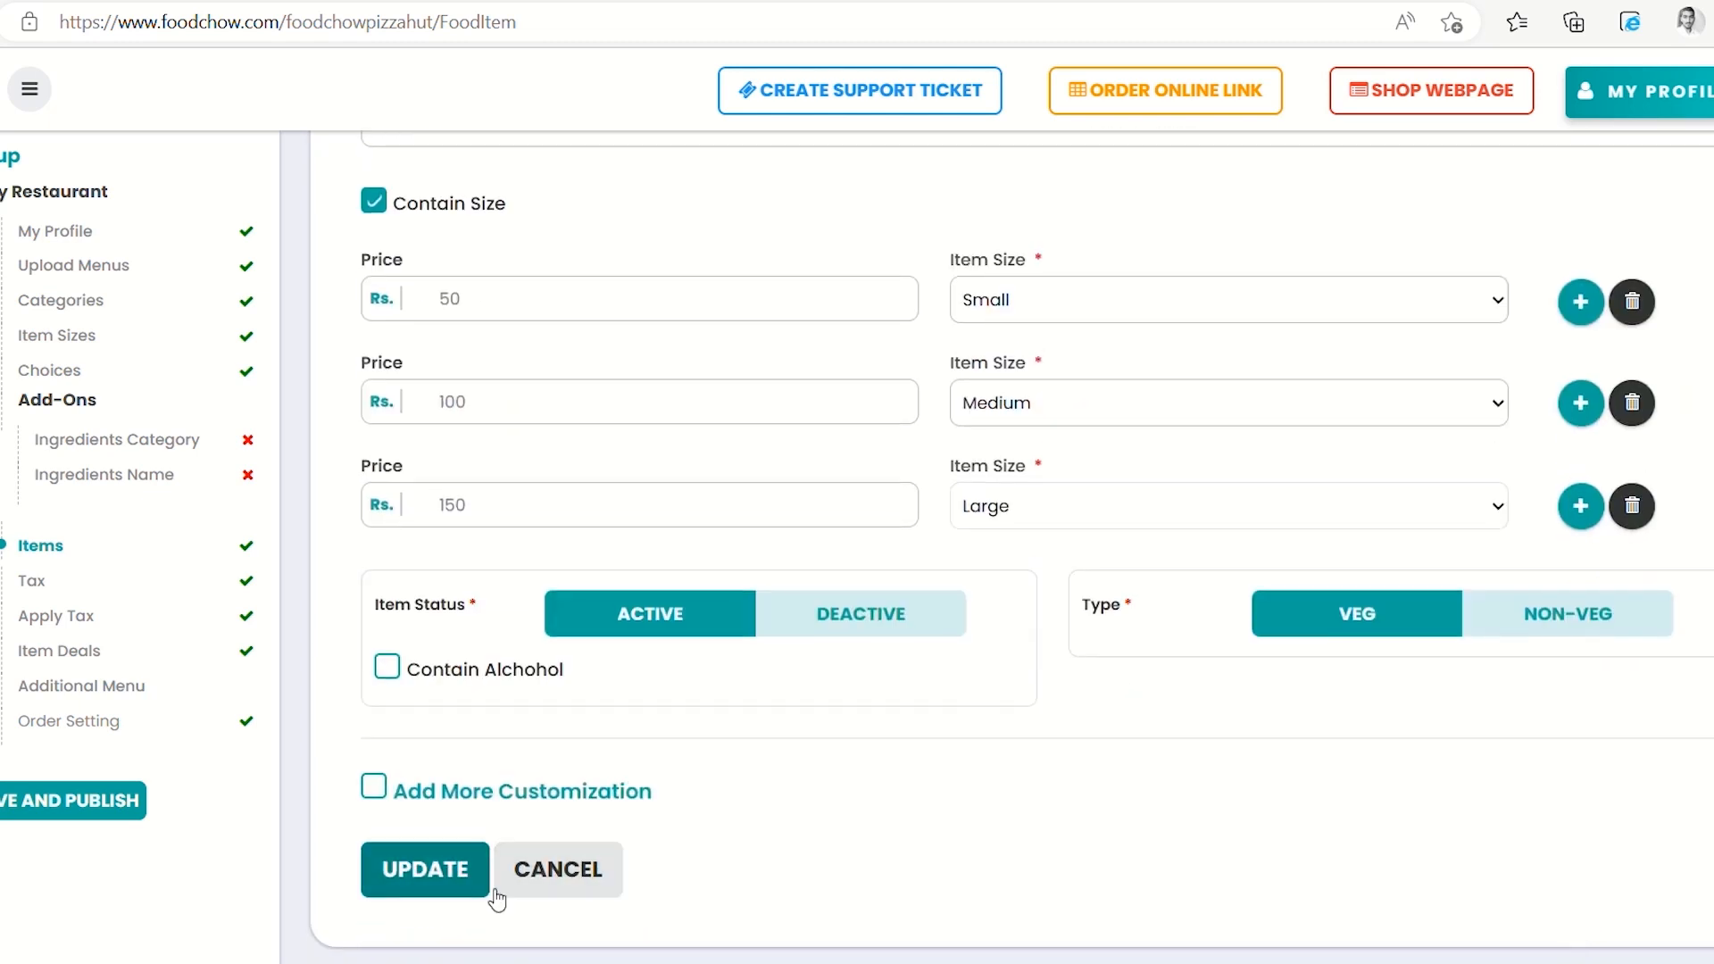
left_click(374, 789)
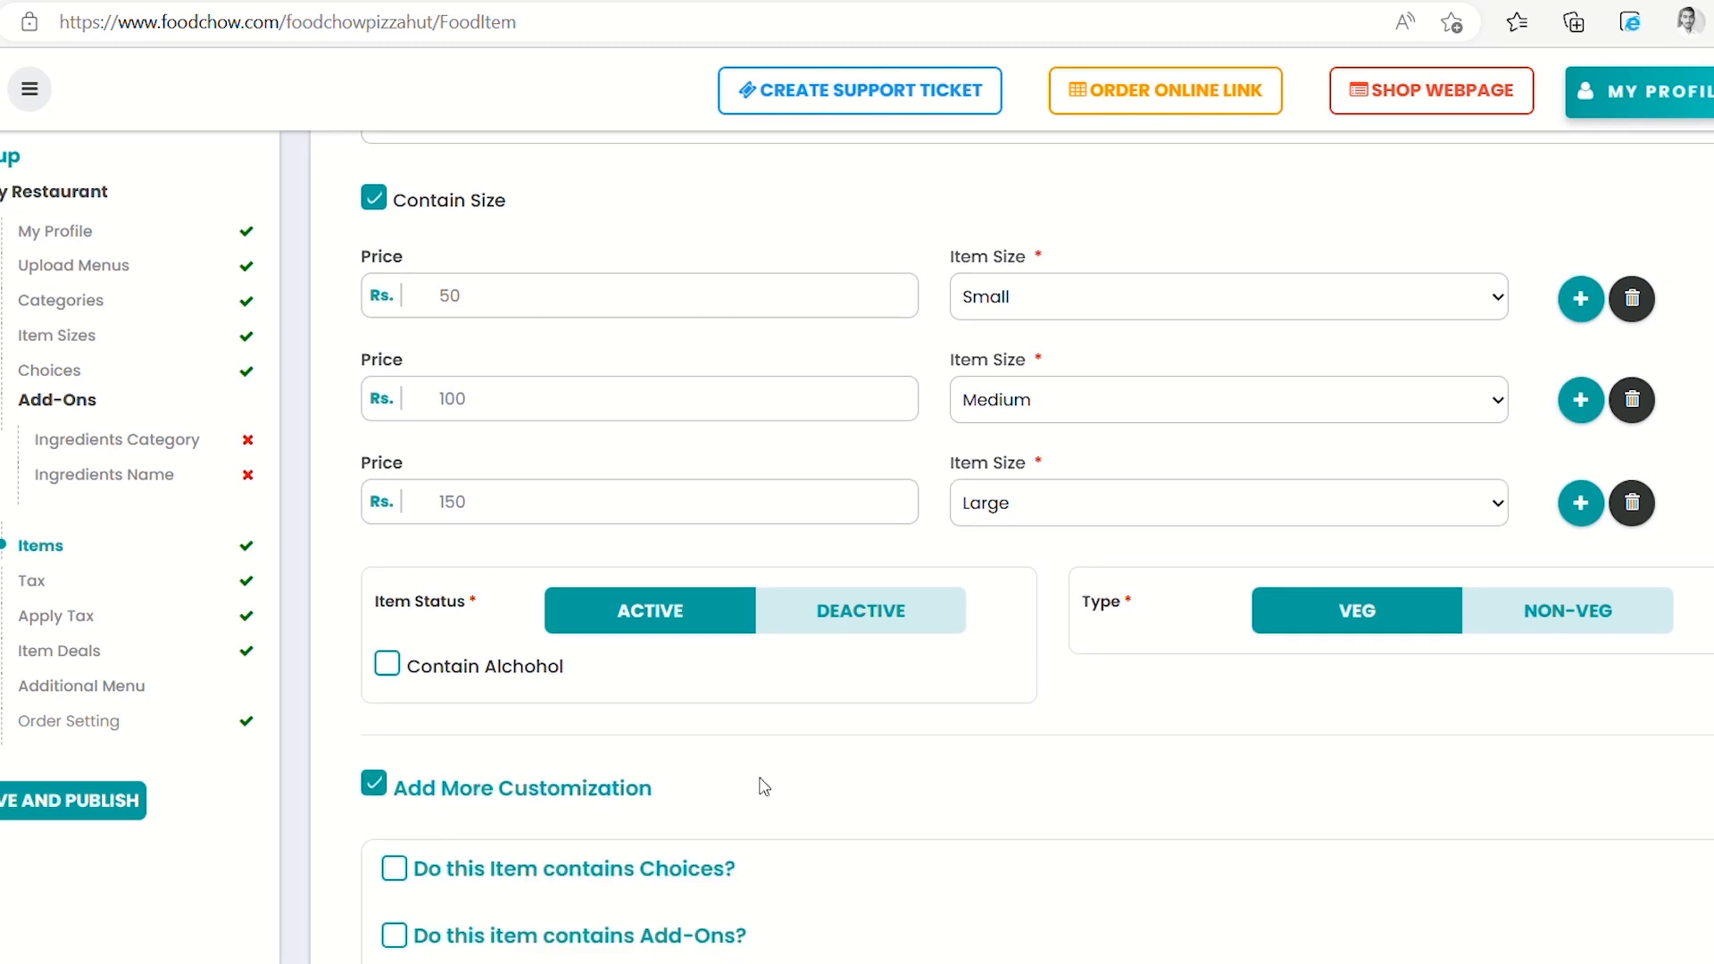
scroll(758, 785, "down", 1)
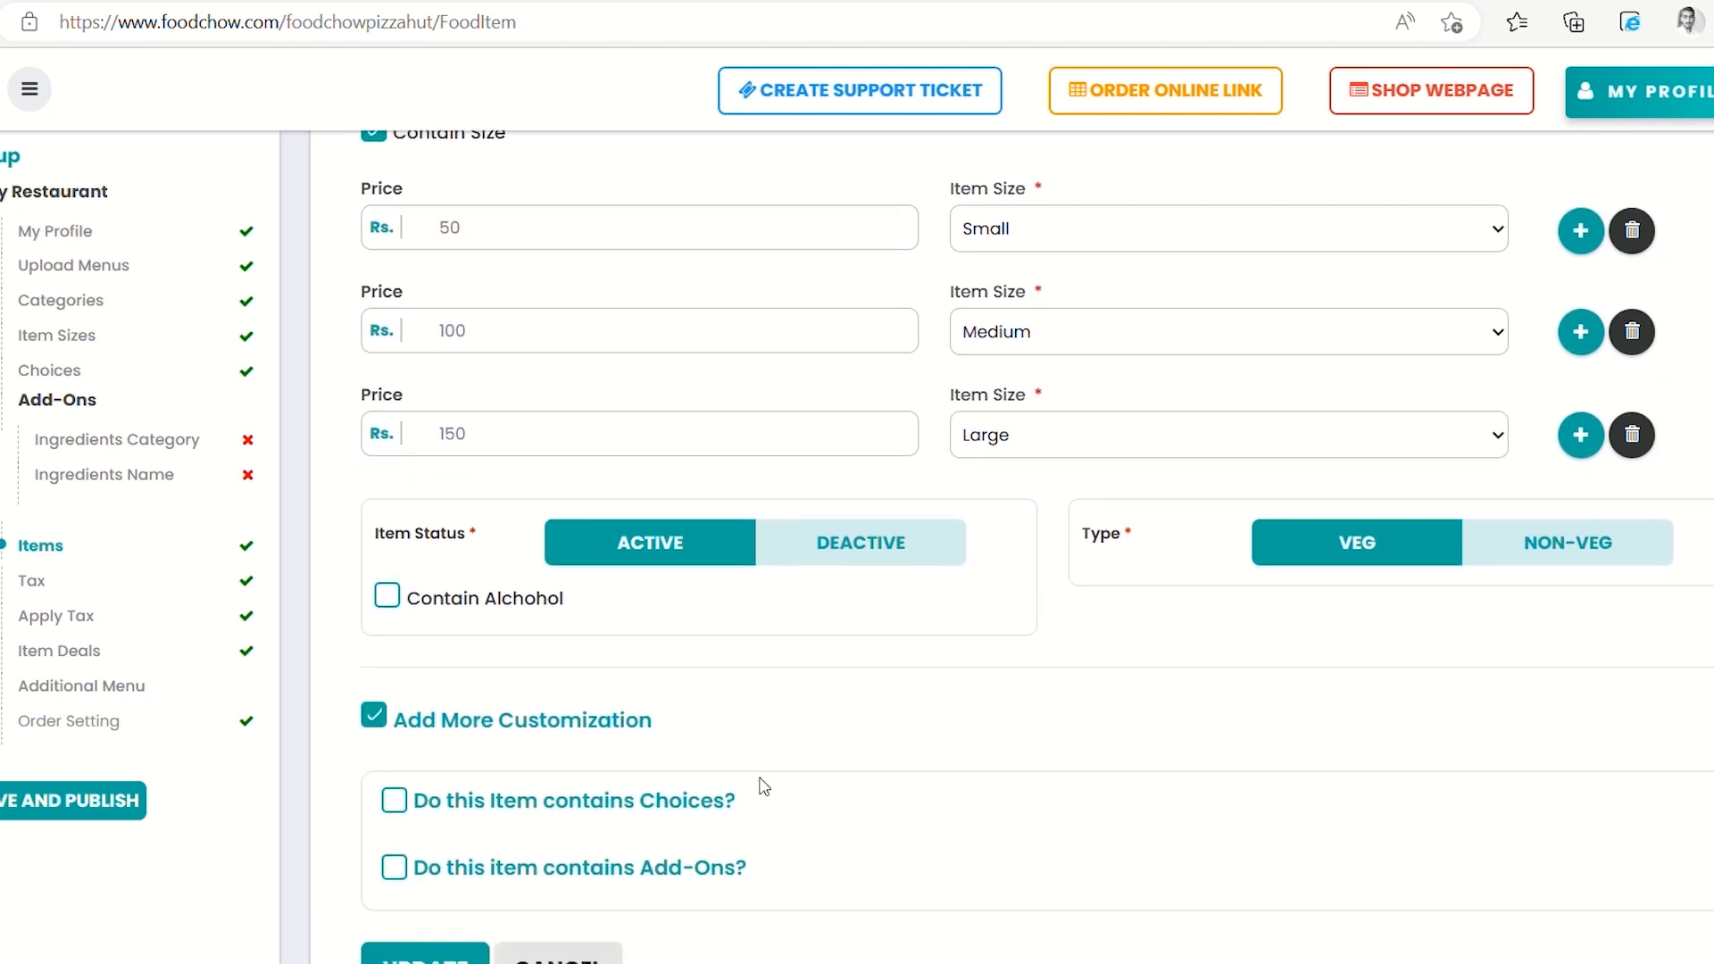
left_click(395, 802)
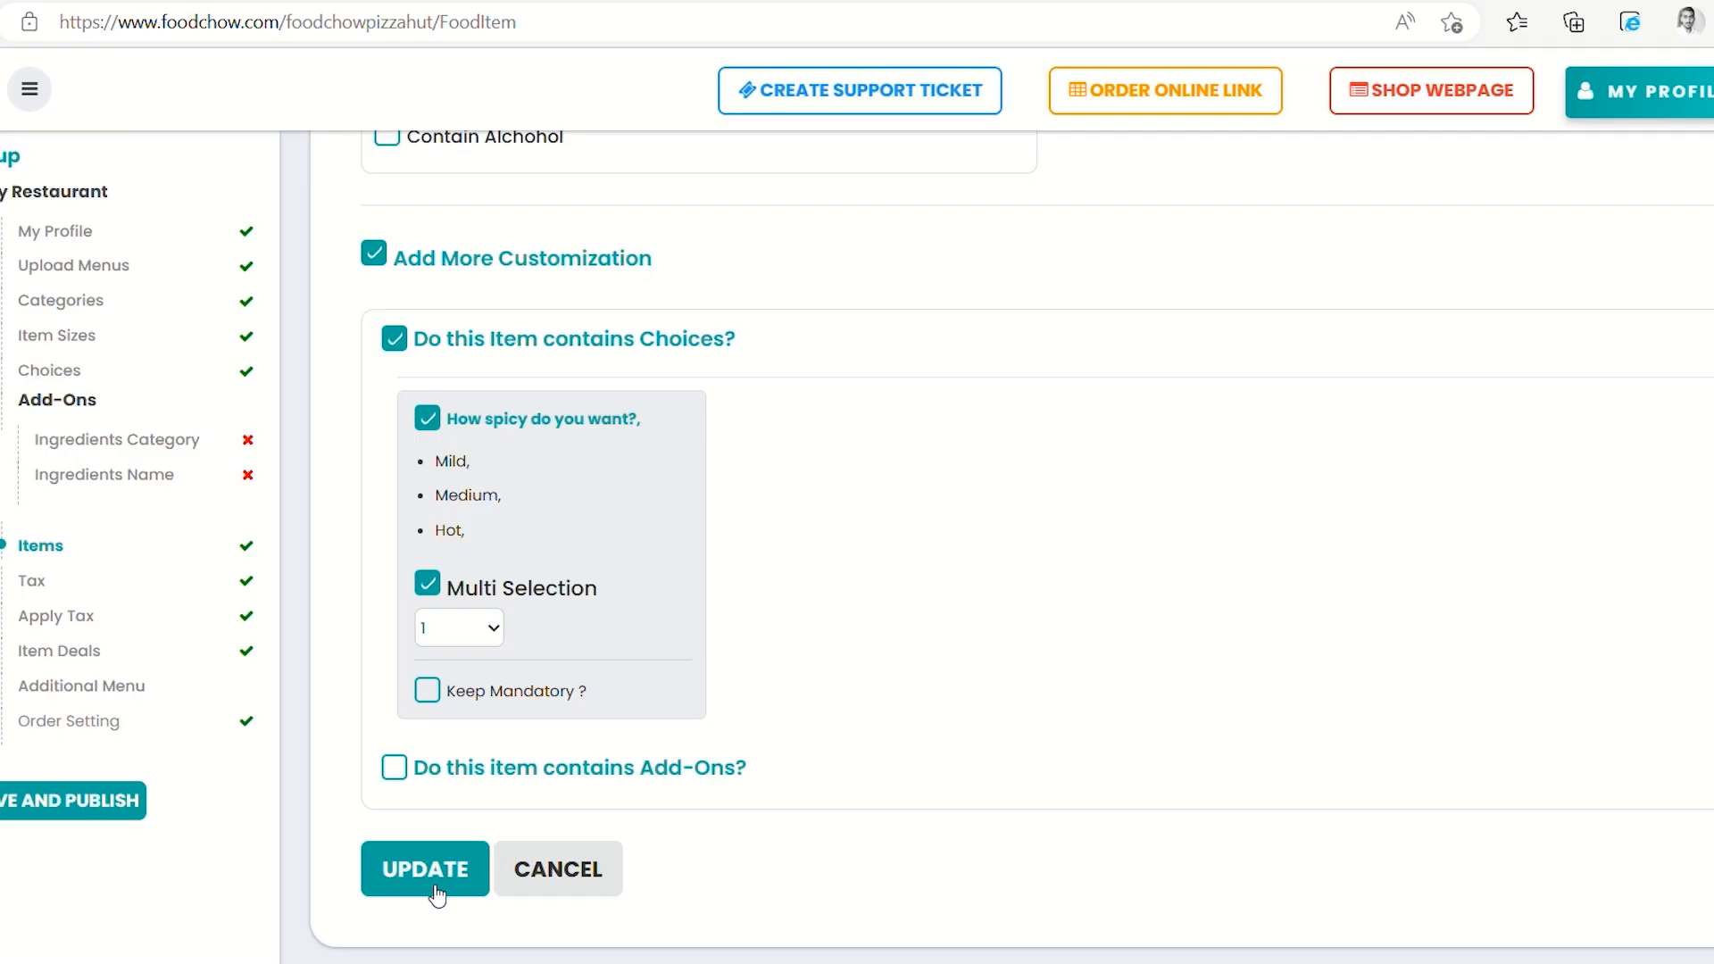
Update Plant Base Veg Burger with its Small 50, Medium 100, Large 150 prices
left_click(432, 887)
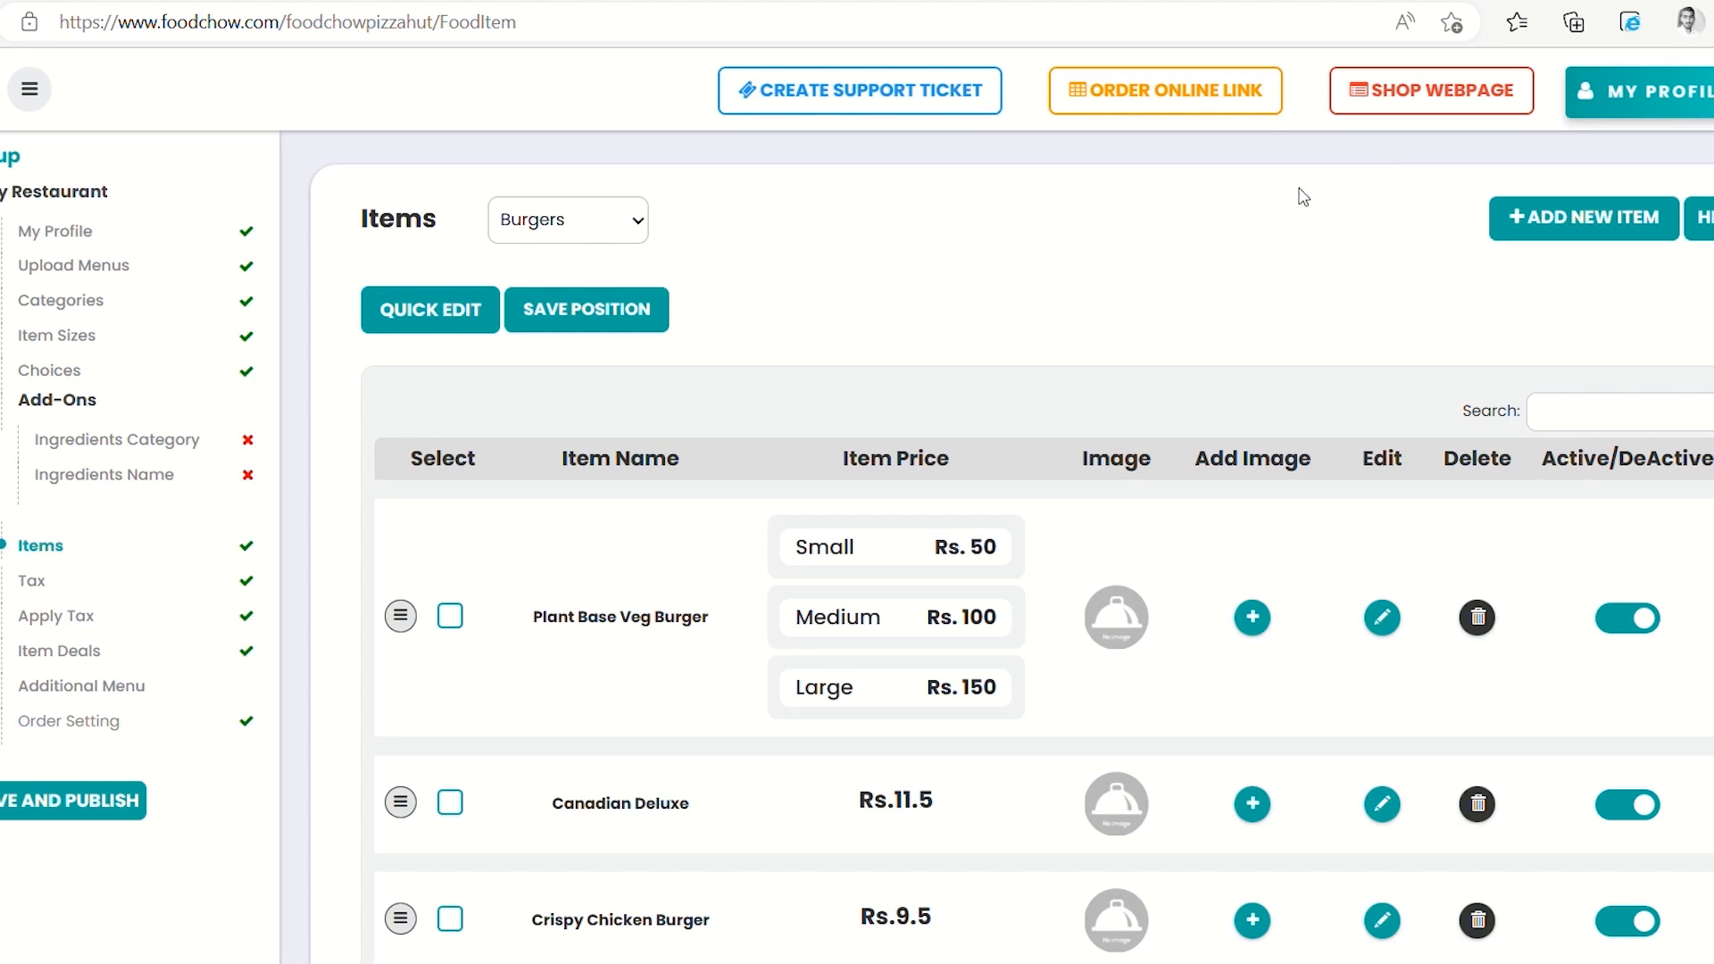
On the public order-online page, open Plant Base Veg Burger's size options
left_click(1383, 109)
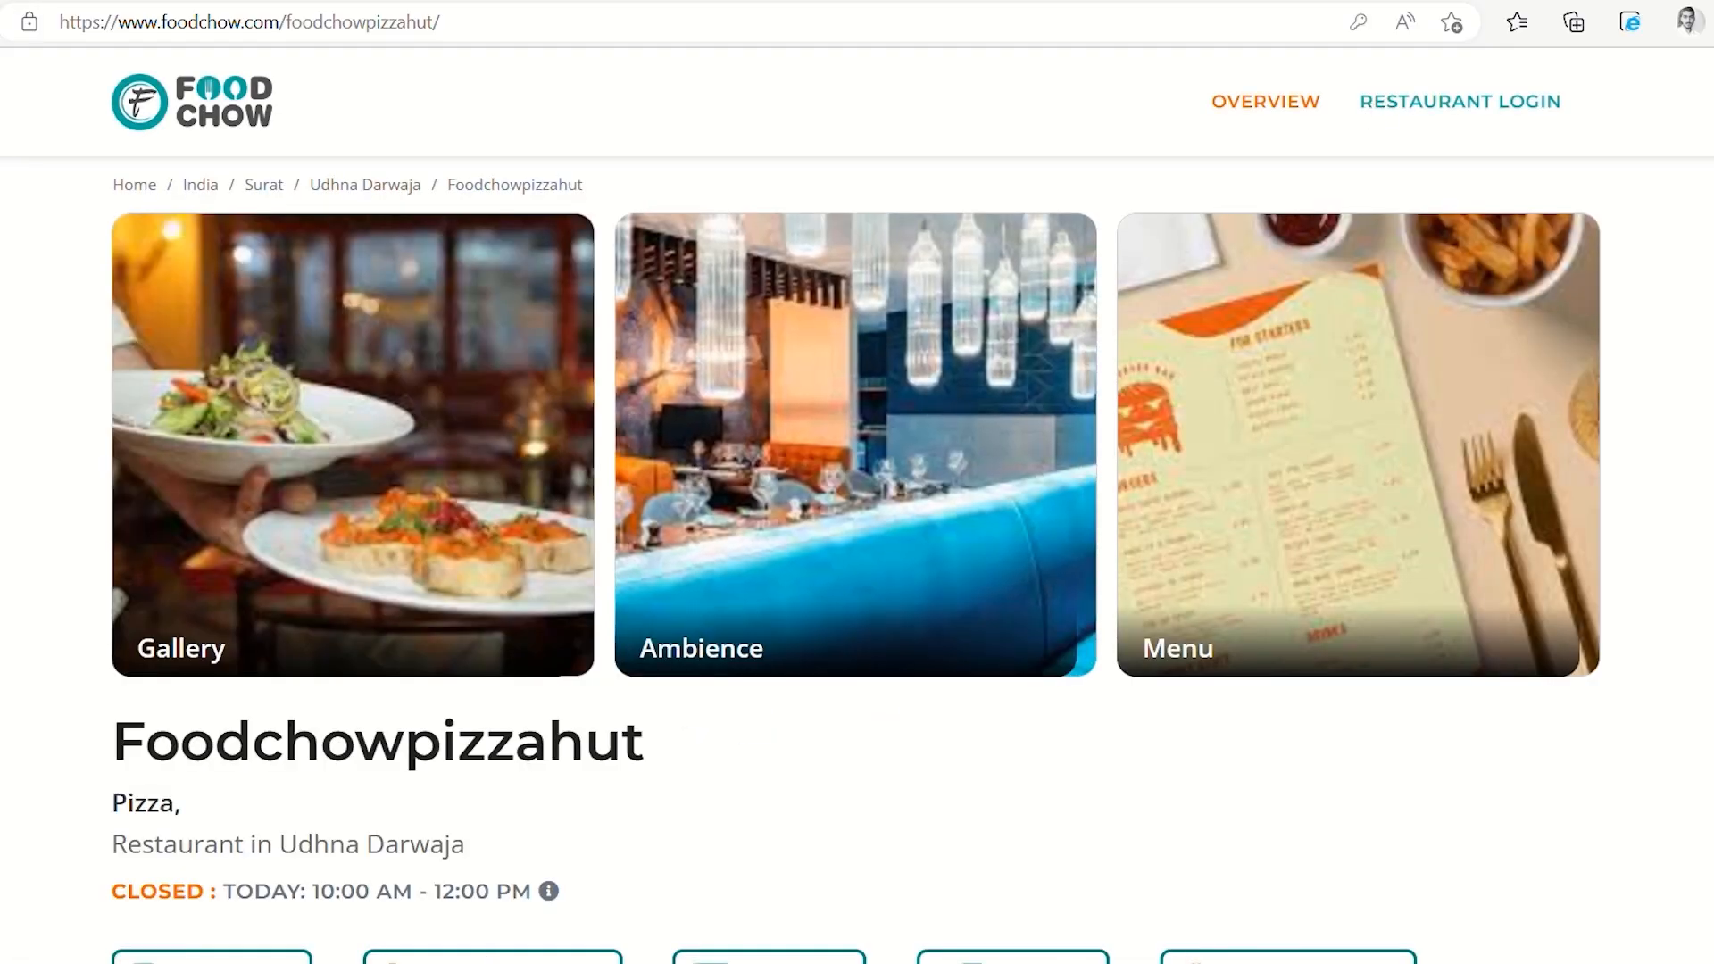
left_click(212, 959)
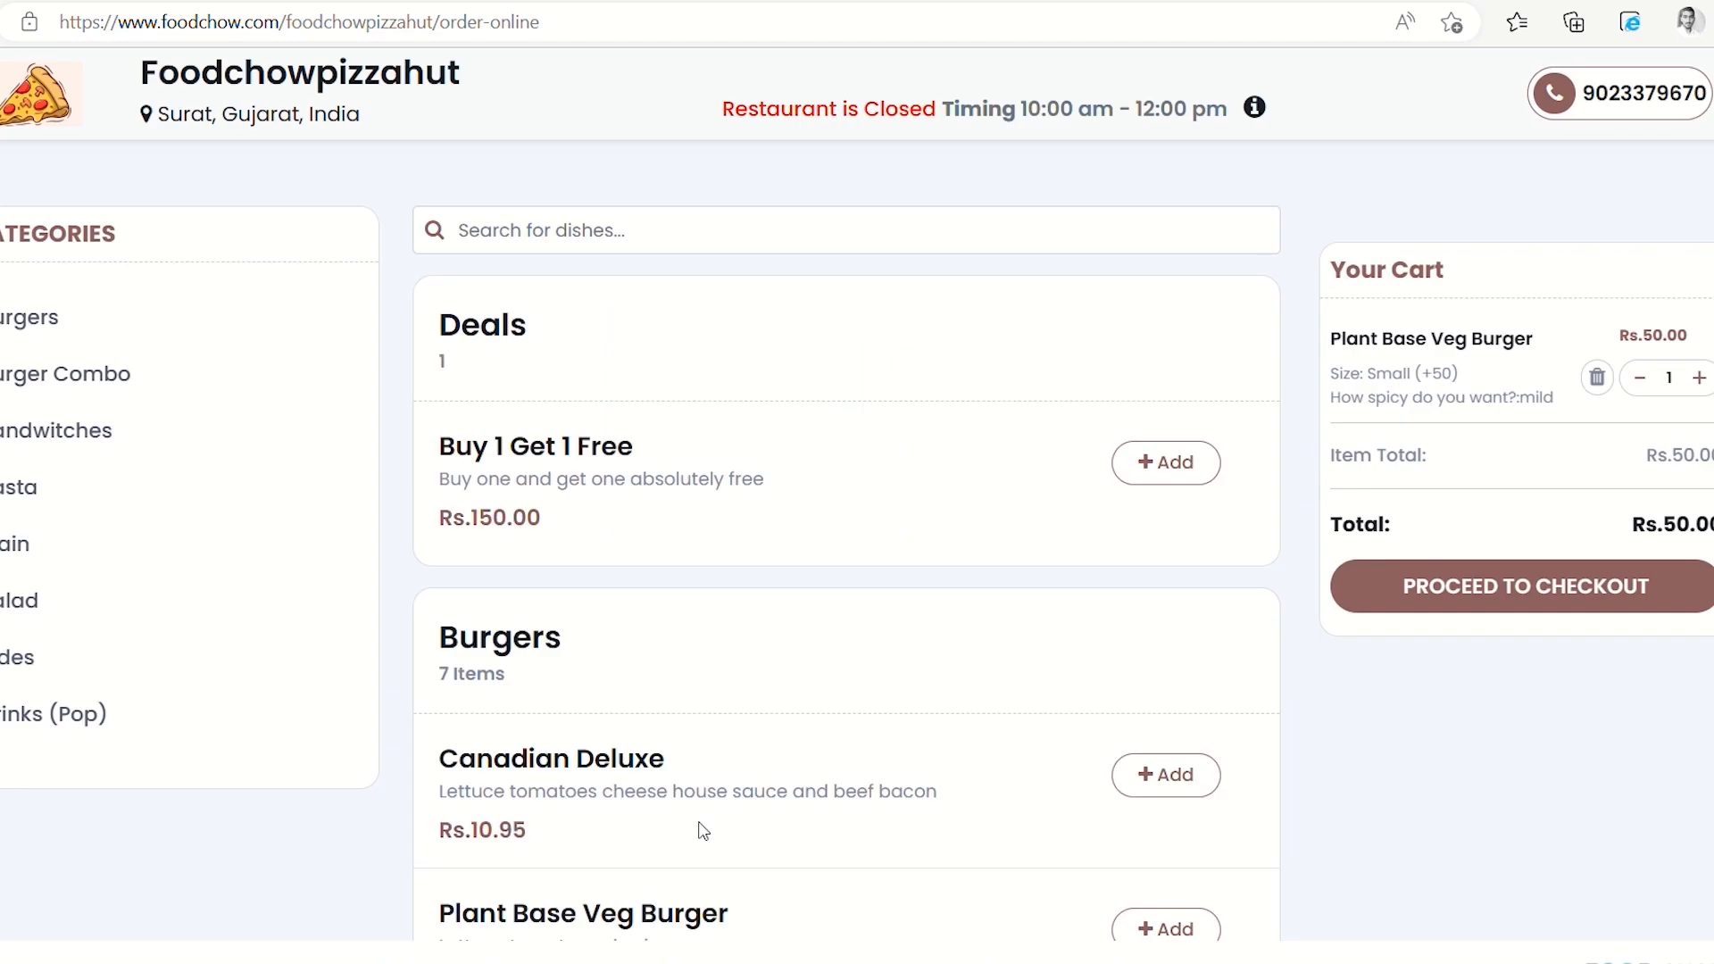
scroll(1134, 817, "down", 2)
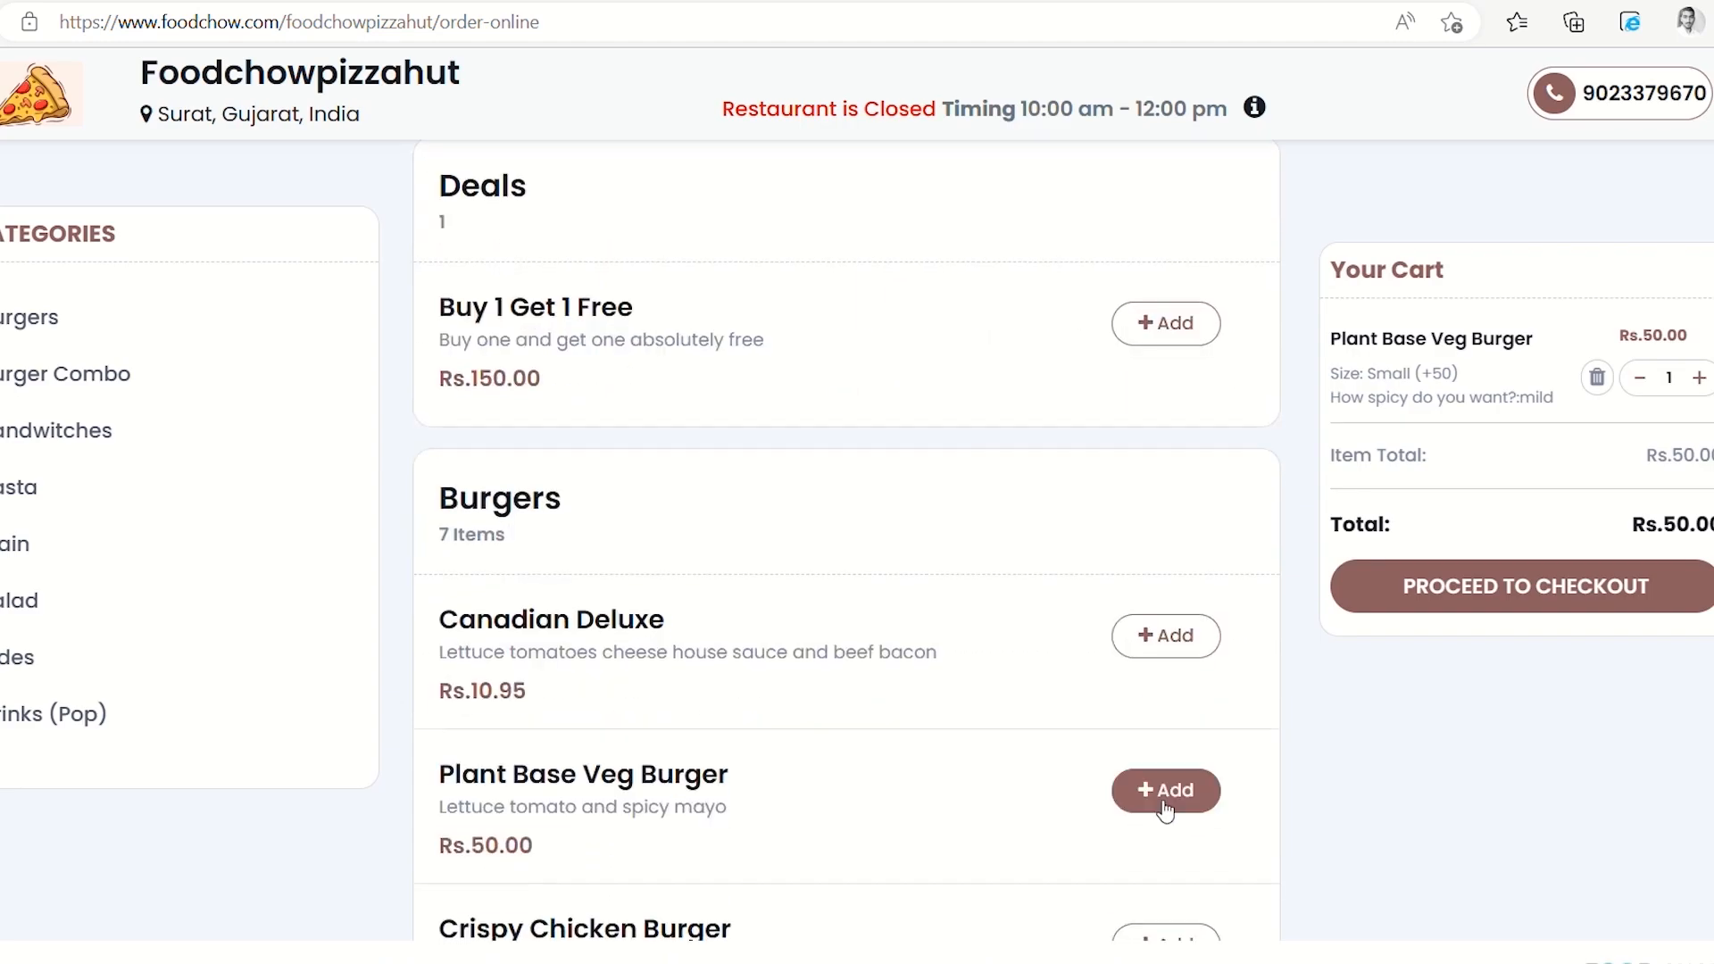
left_click(1162, 791)
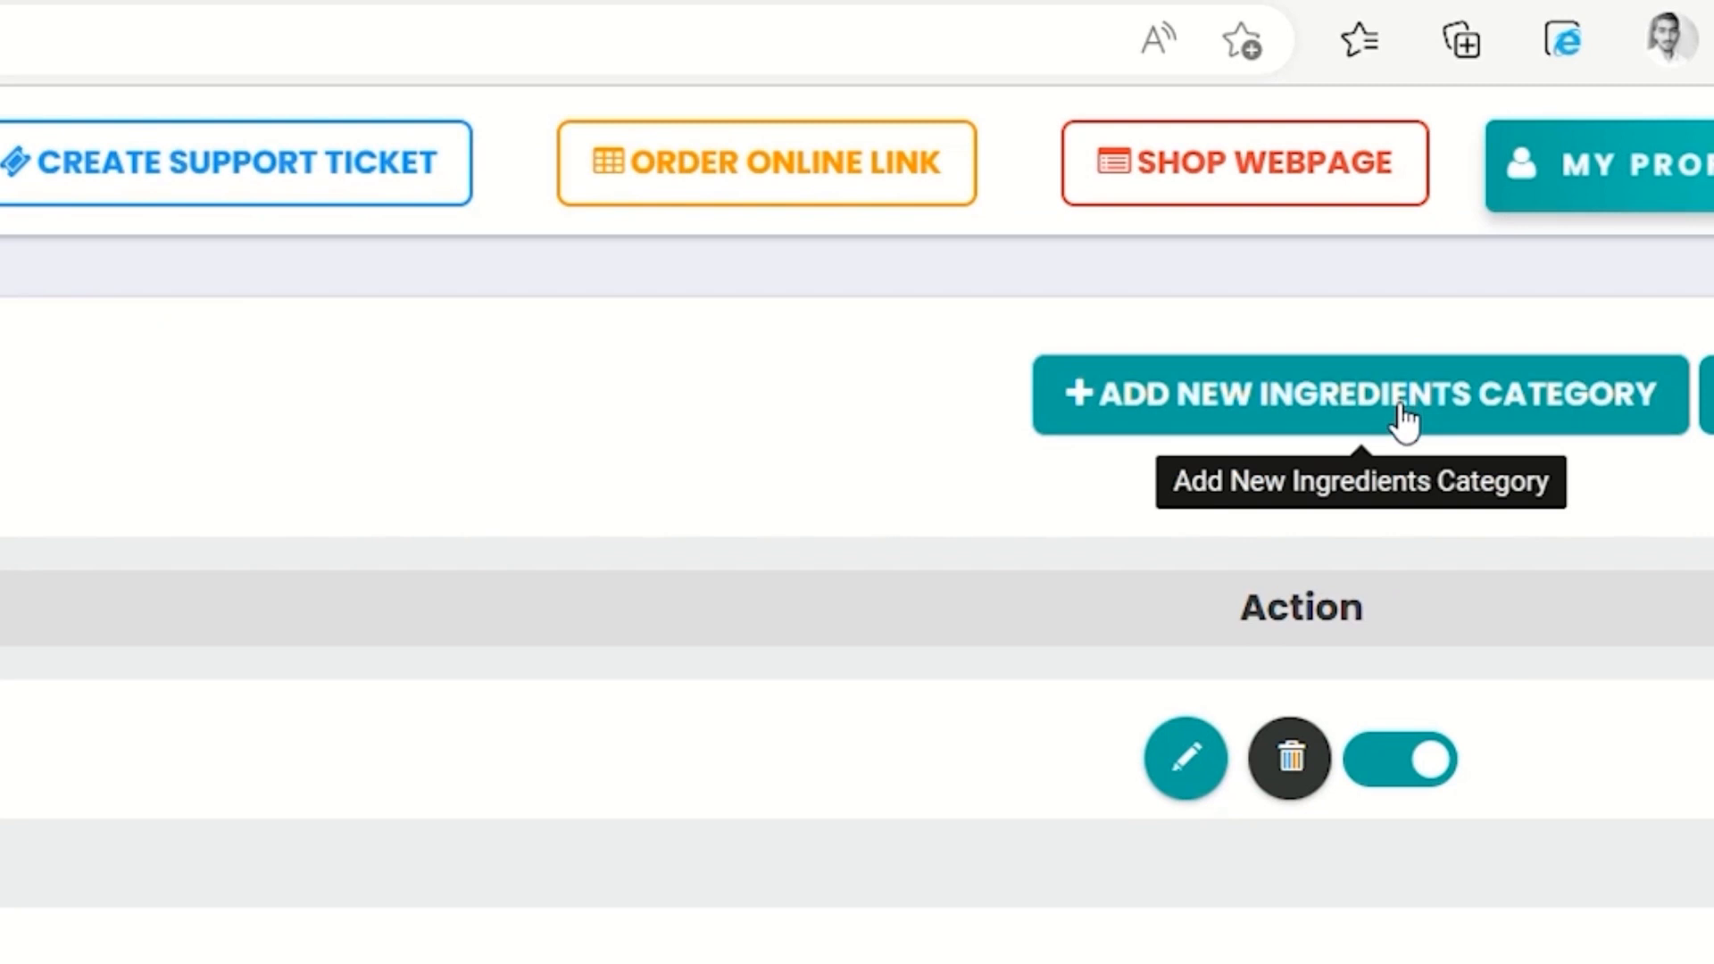
Add an ingredients category named 'No sizes', then go to the ingredient items list
left_click(1533, 225)
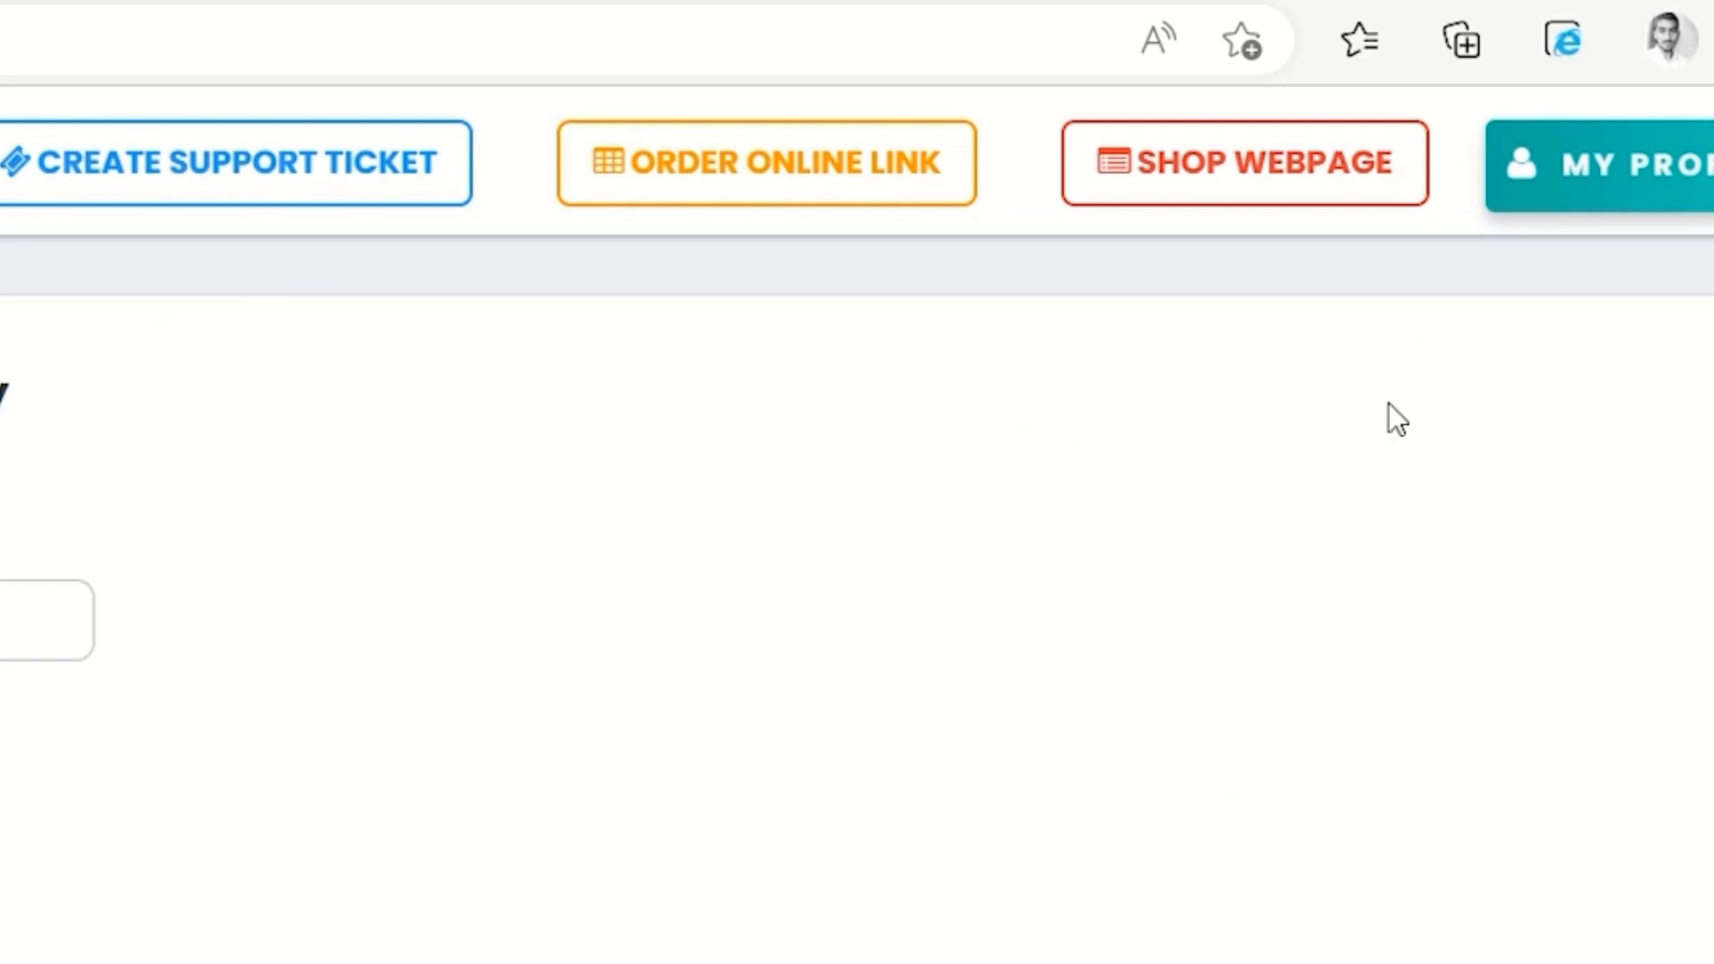
left_click(340, 383)
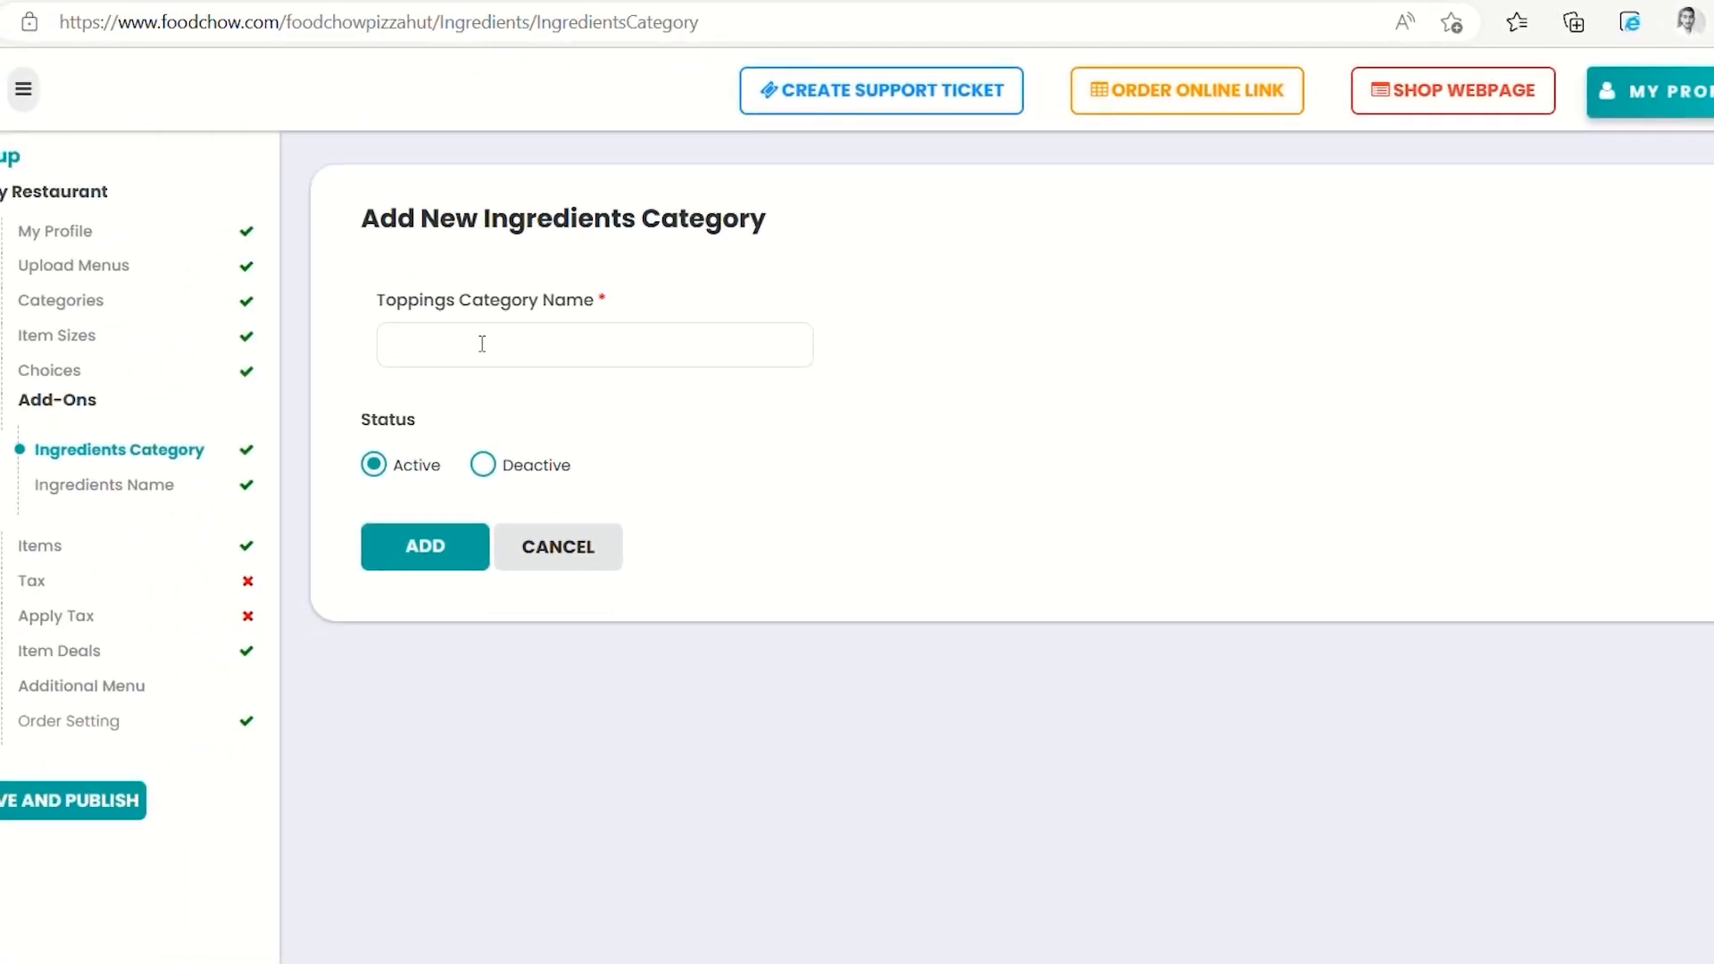
type("No sizes")
left_click(449, 555)
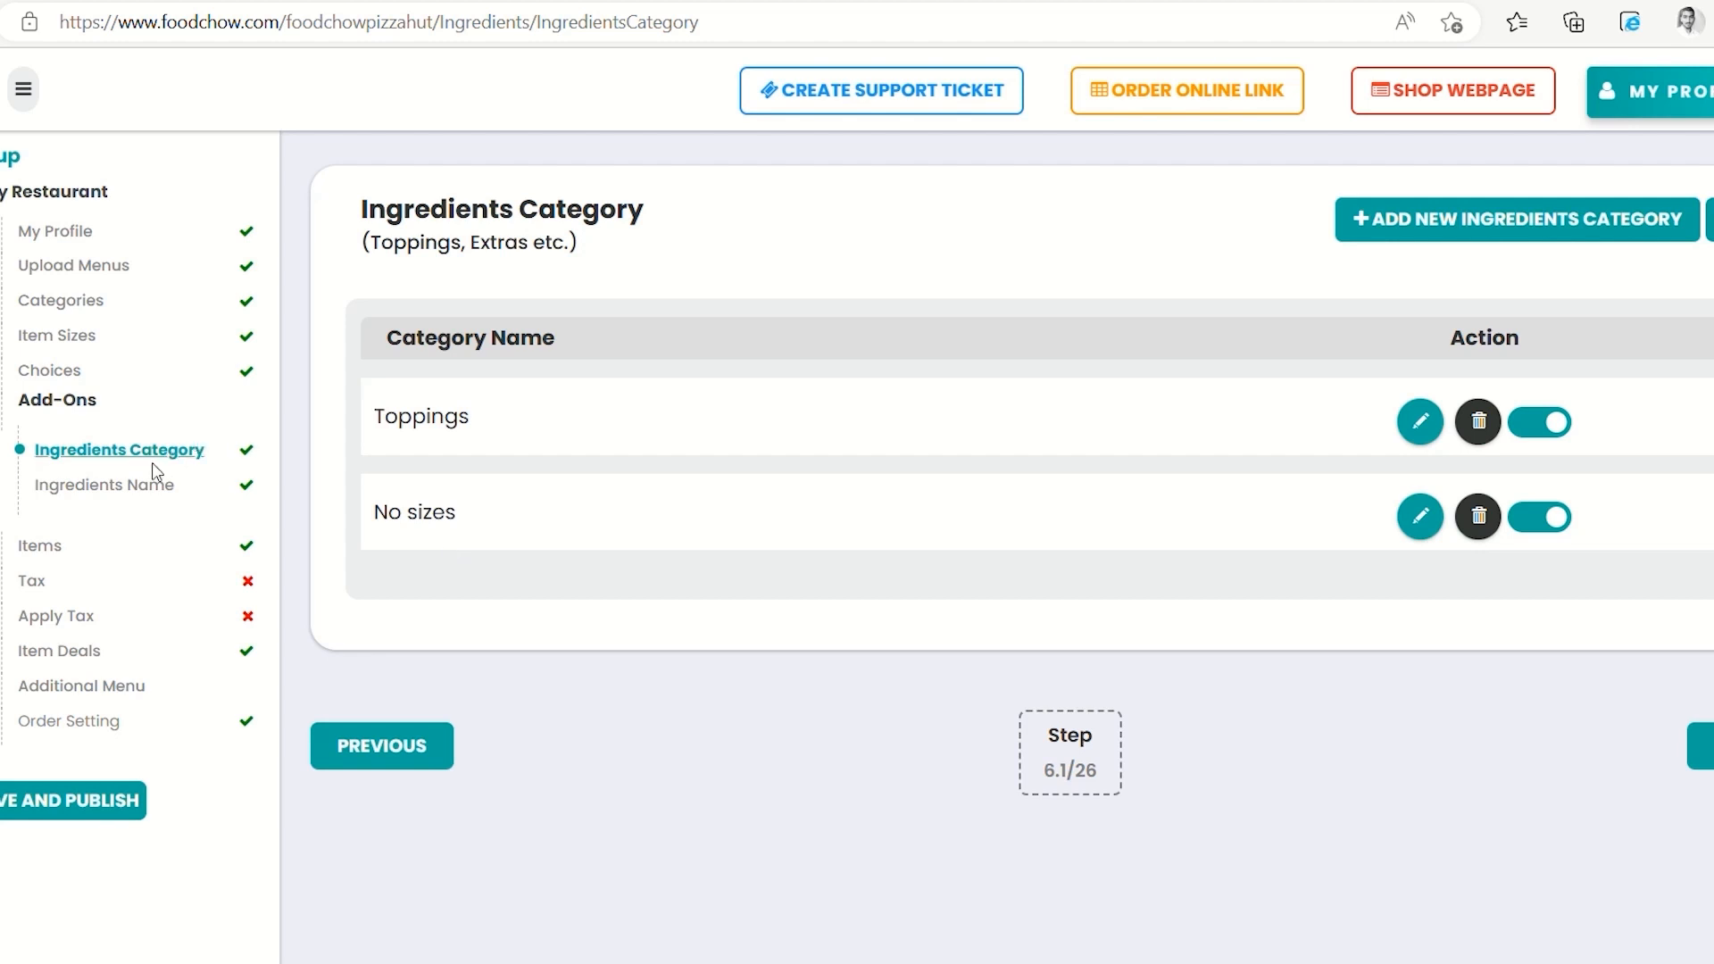
left_click(146, 486)
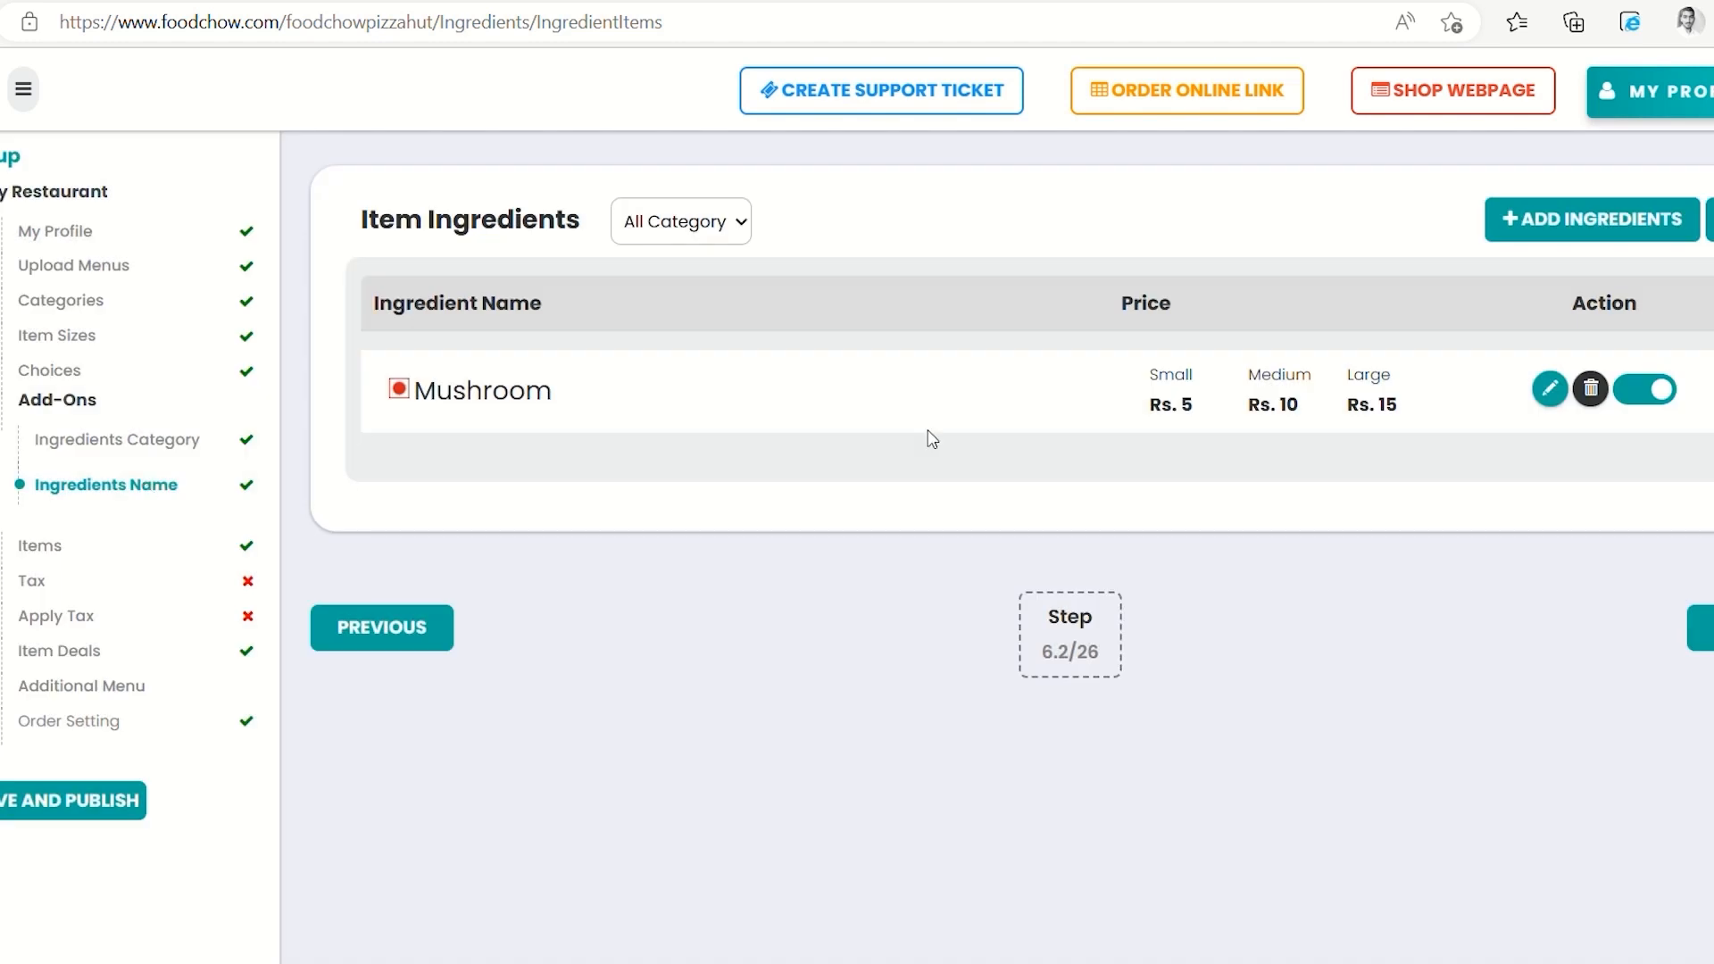
Add an active Mushroom topping priced 4 in the No sizes category
left_click(1523, 241)
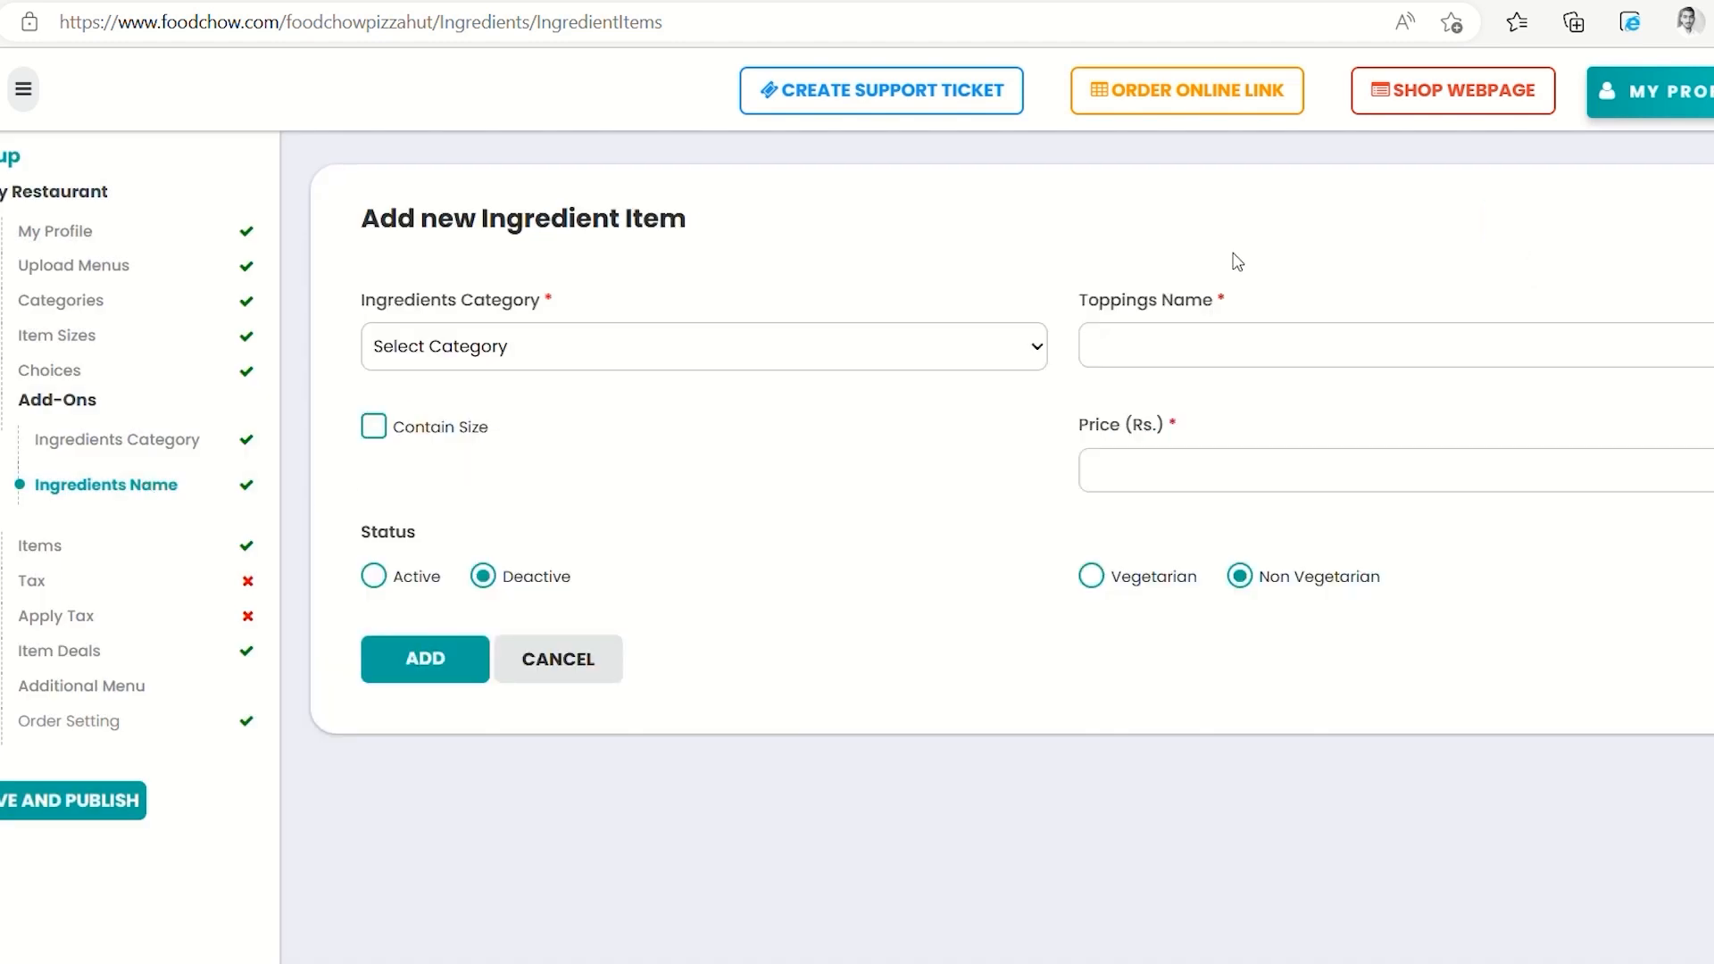
left_click(988, 355)
left_click(792, 444)
left_click(1168, 353)
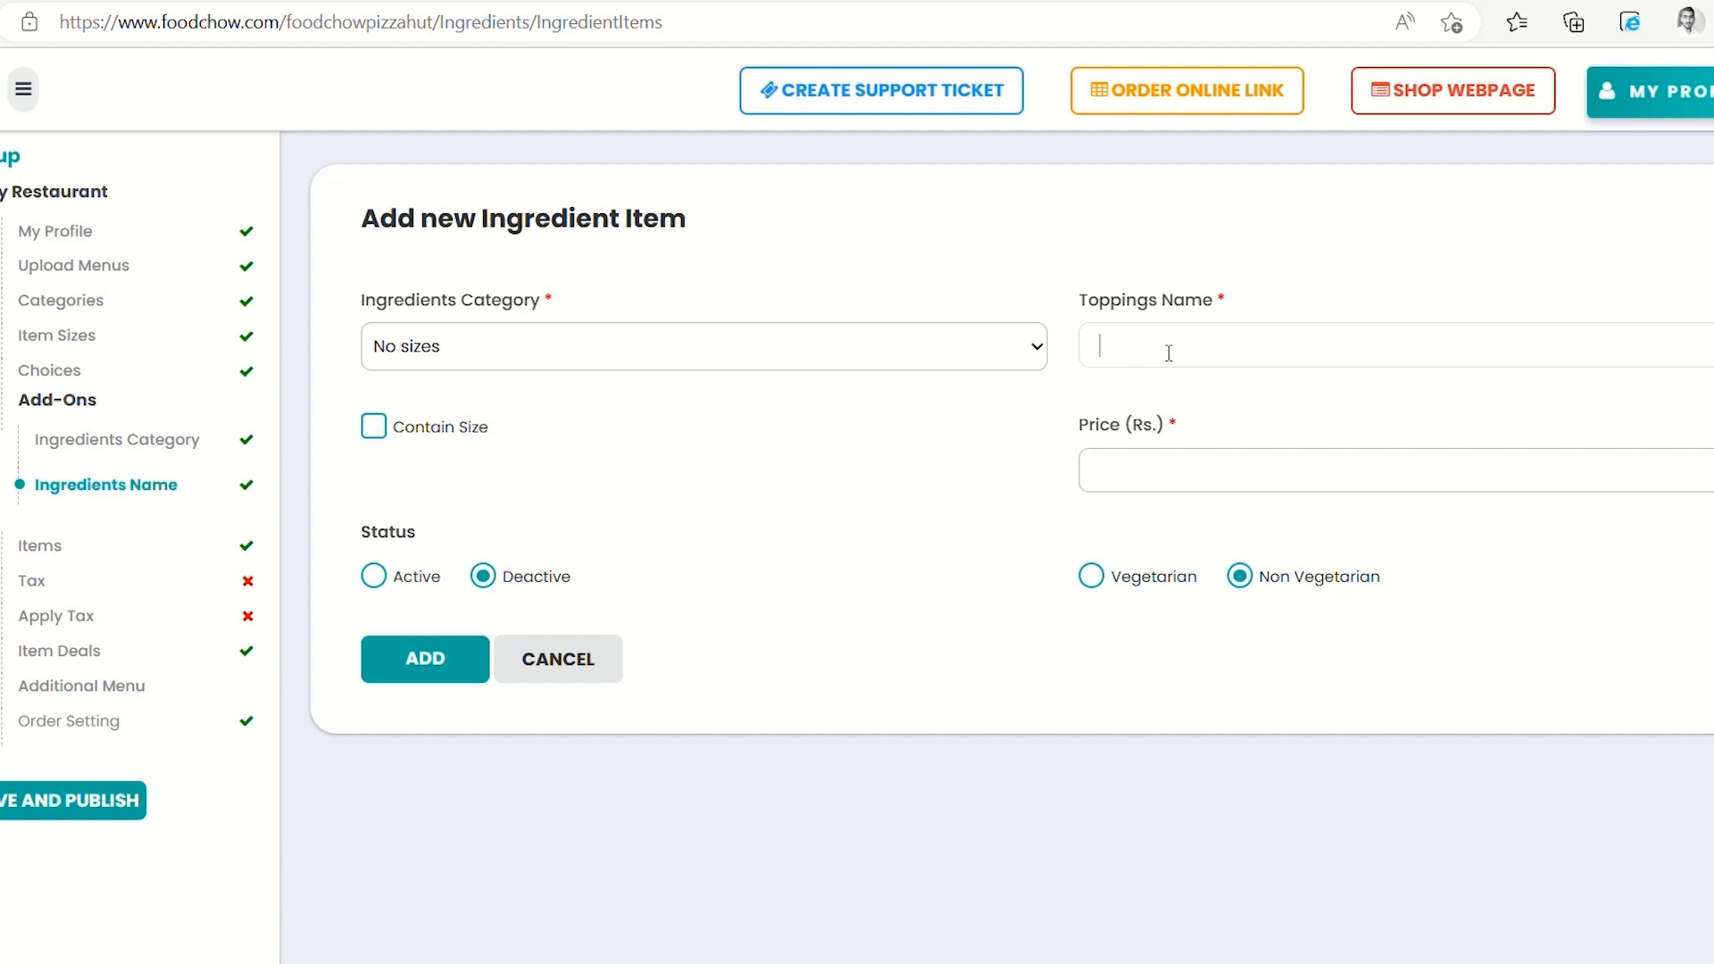
type("Mushroom")
left_click(1220, 465)
type("4")
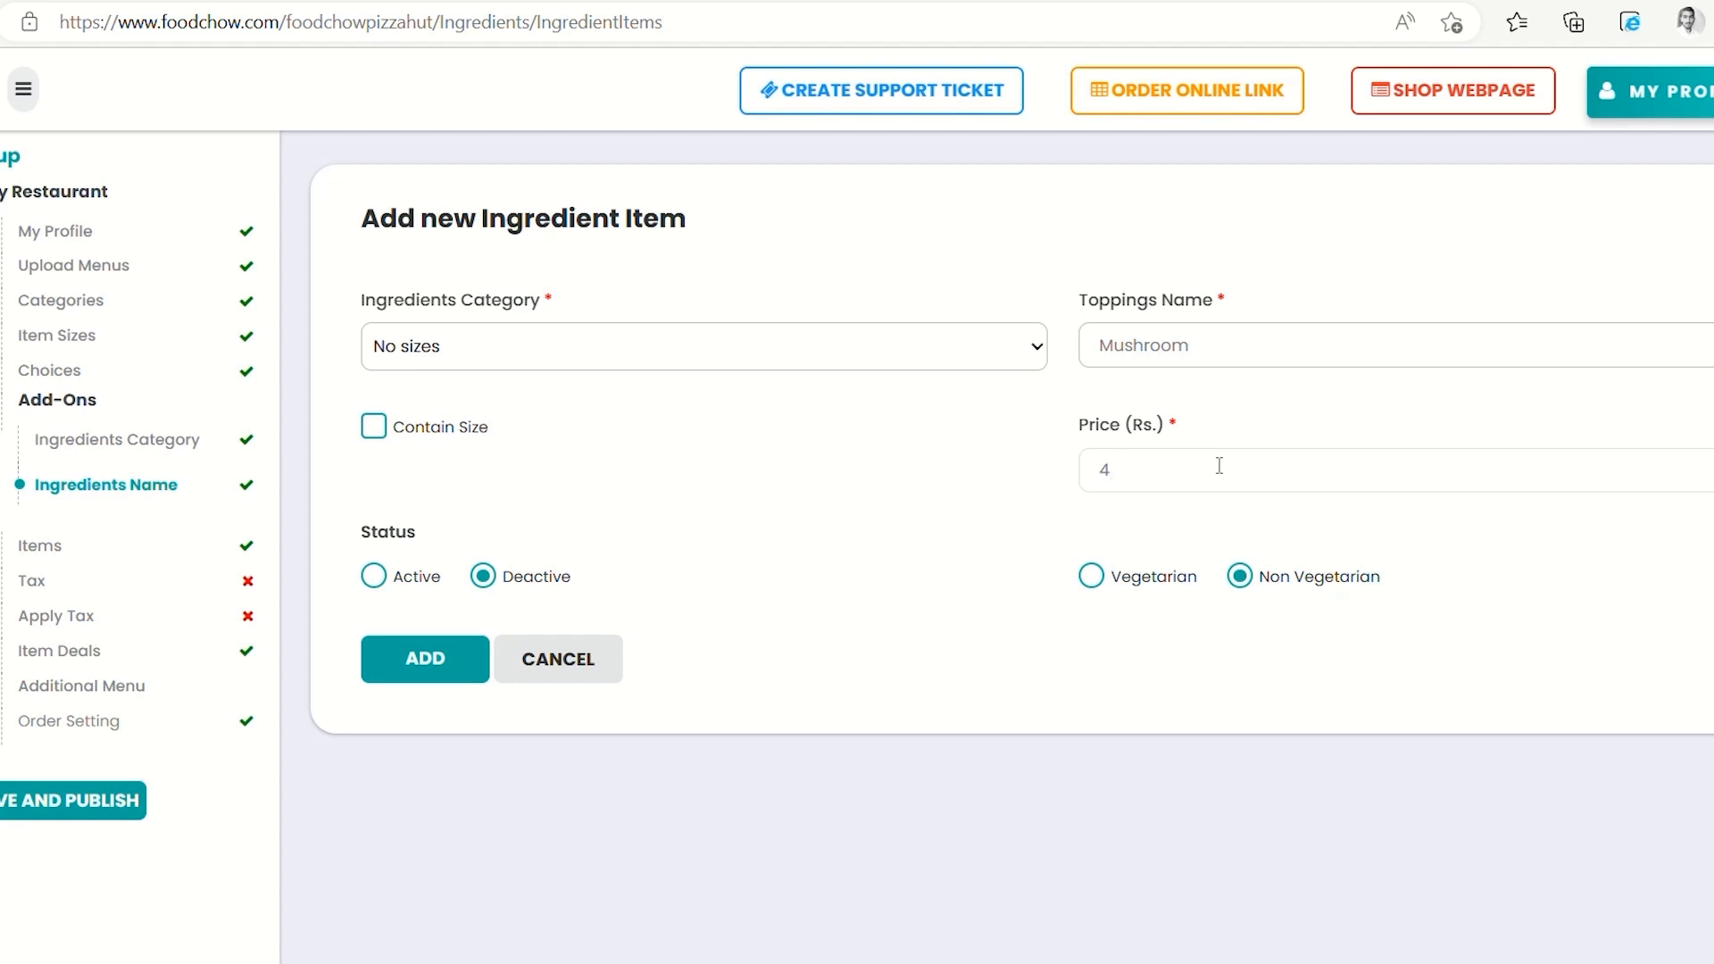
left_click(384, 582)
left_click(423, 656)
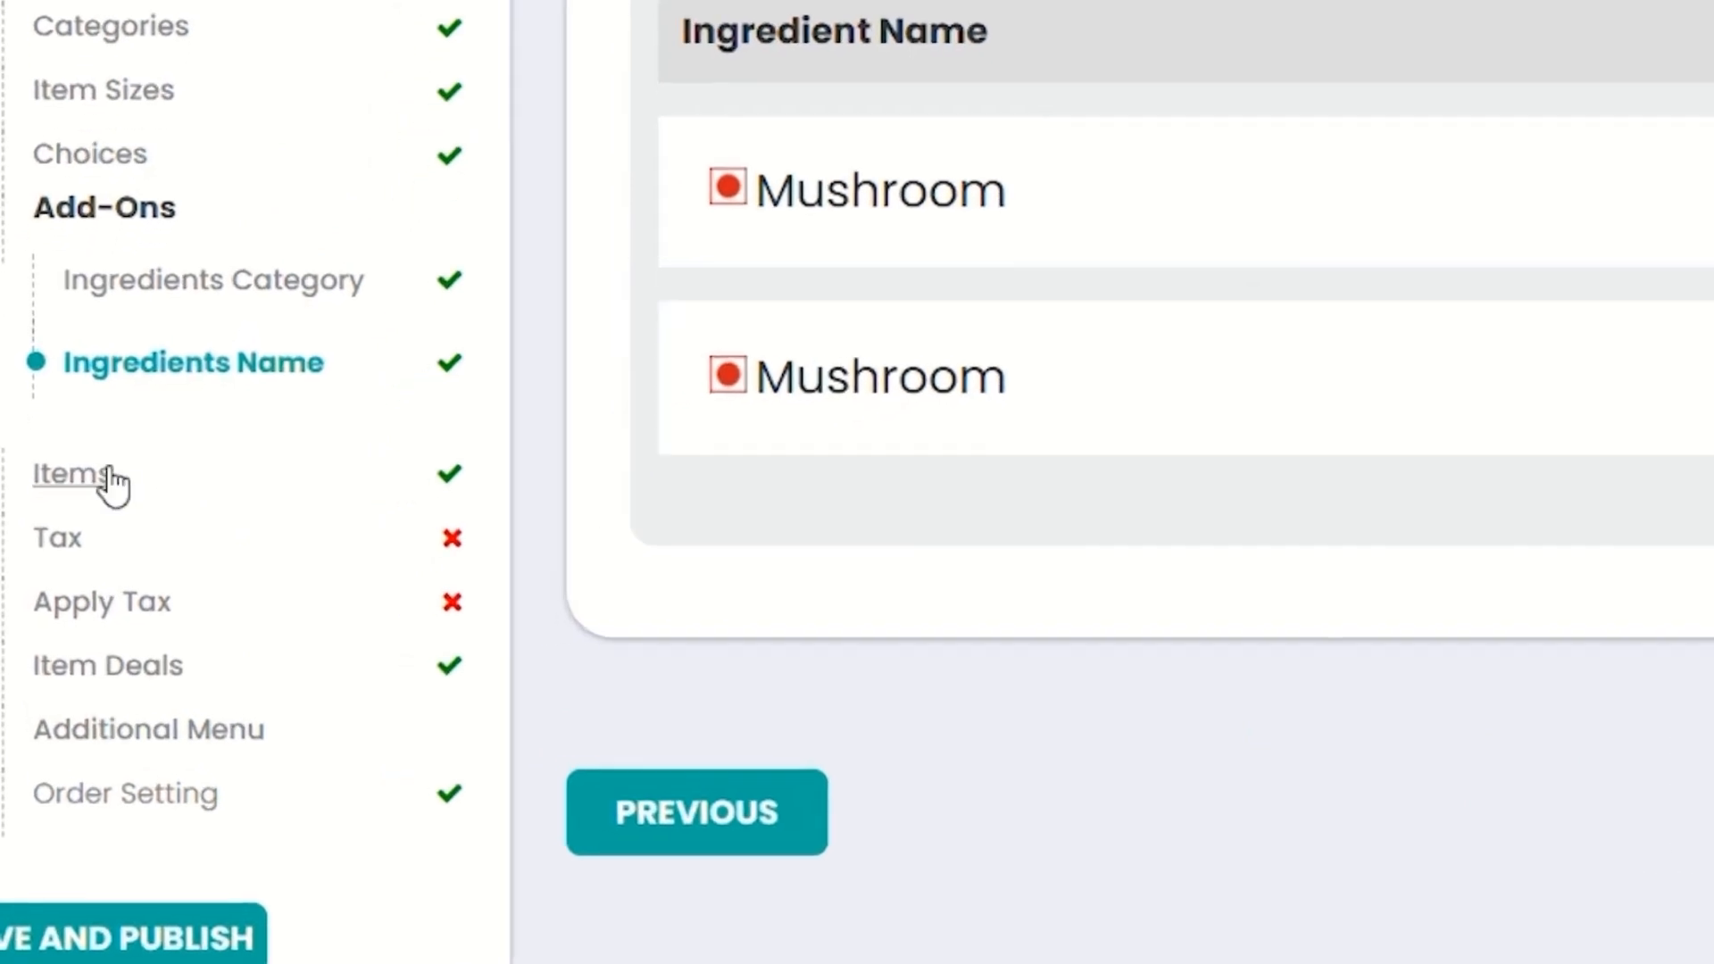
left_click(111, 482)
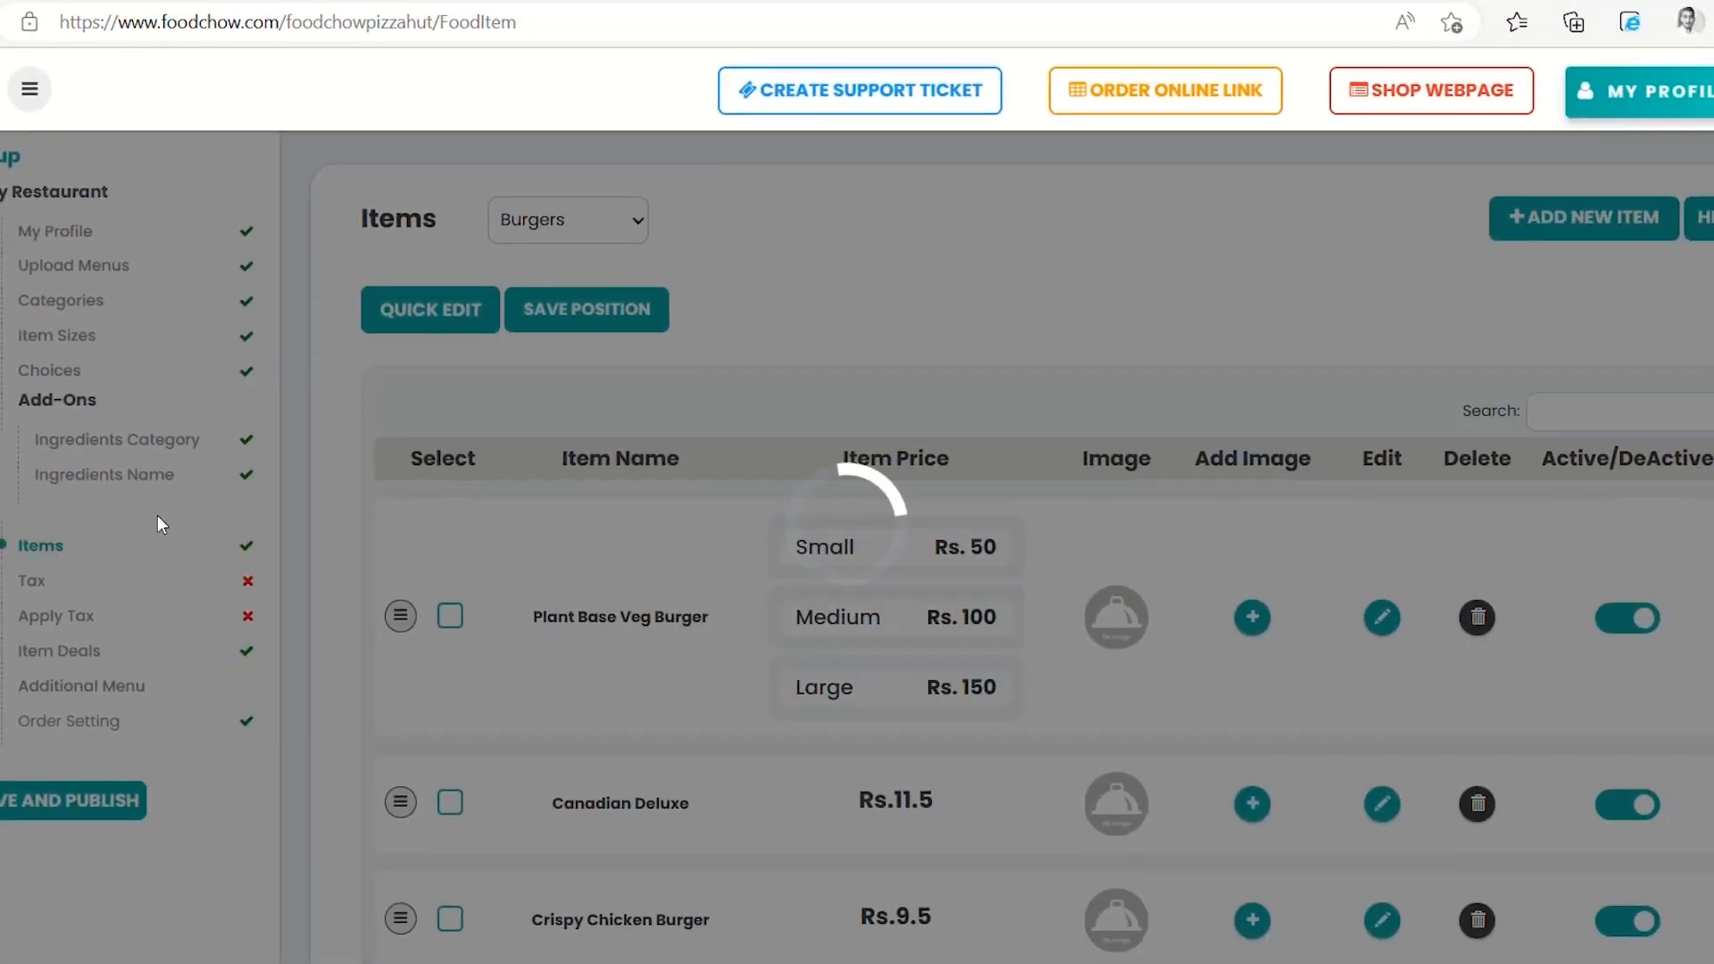
Give Grilled Chicken Burger the No sizes Mushroom add-on and update its deals too
scroll(623, 659, "down", 2)
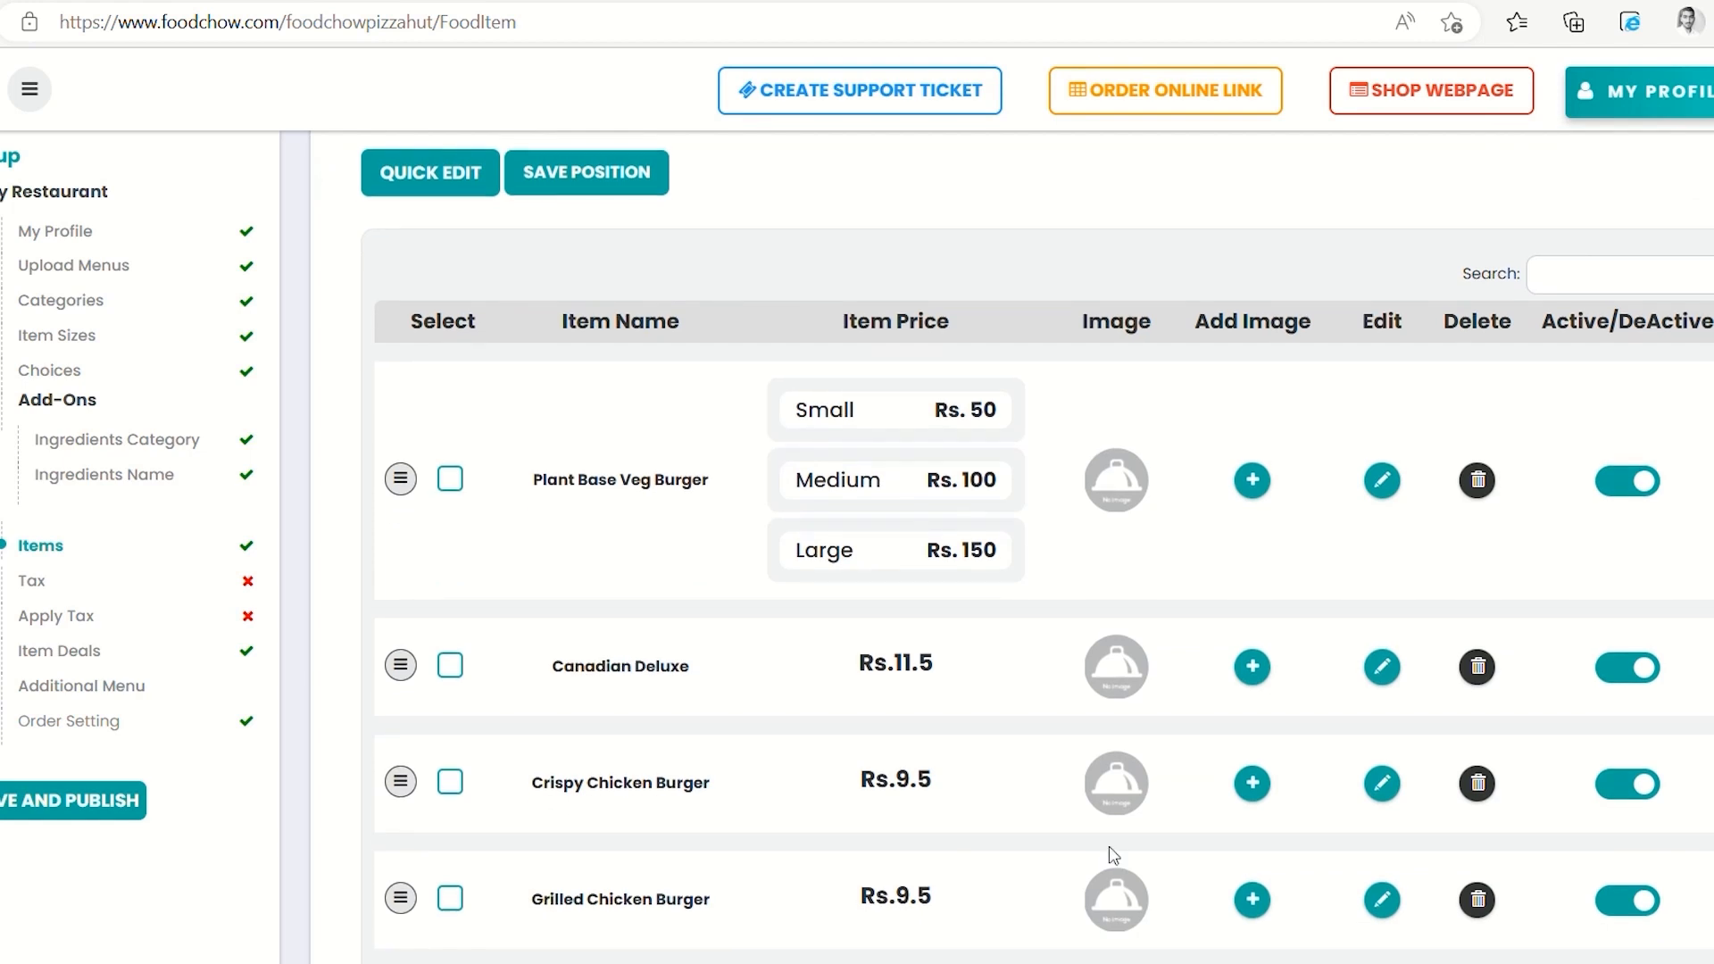
left_click(1381, 900)
scroll(1023, 821, "down", 3)
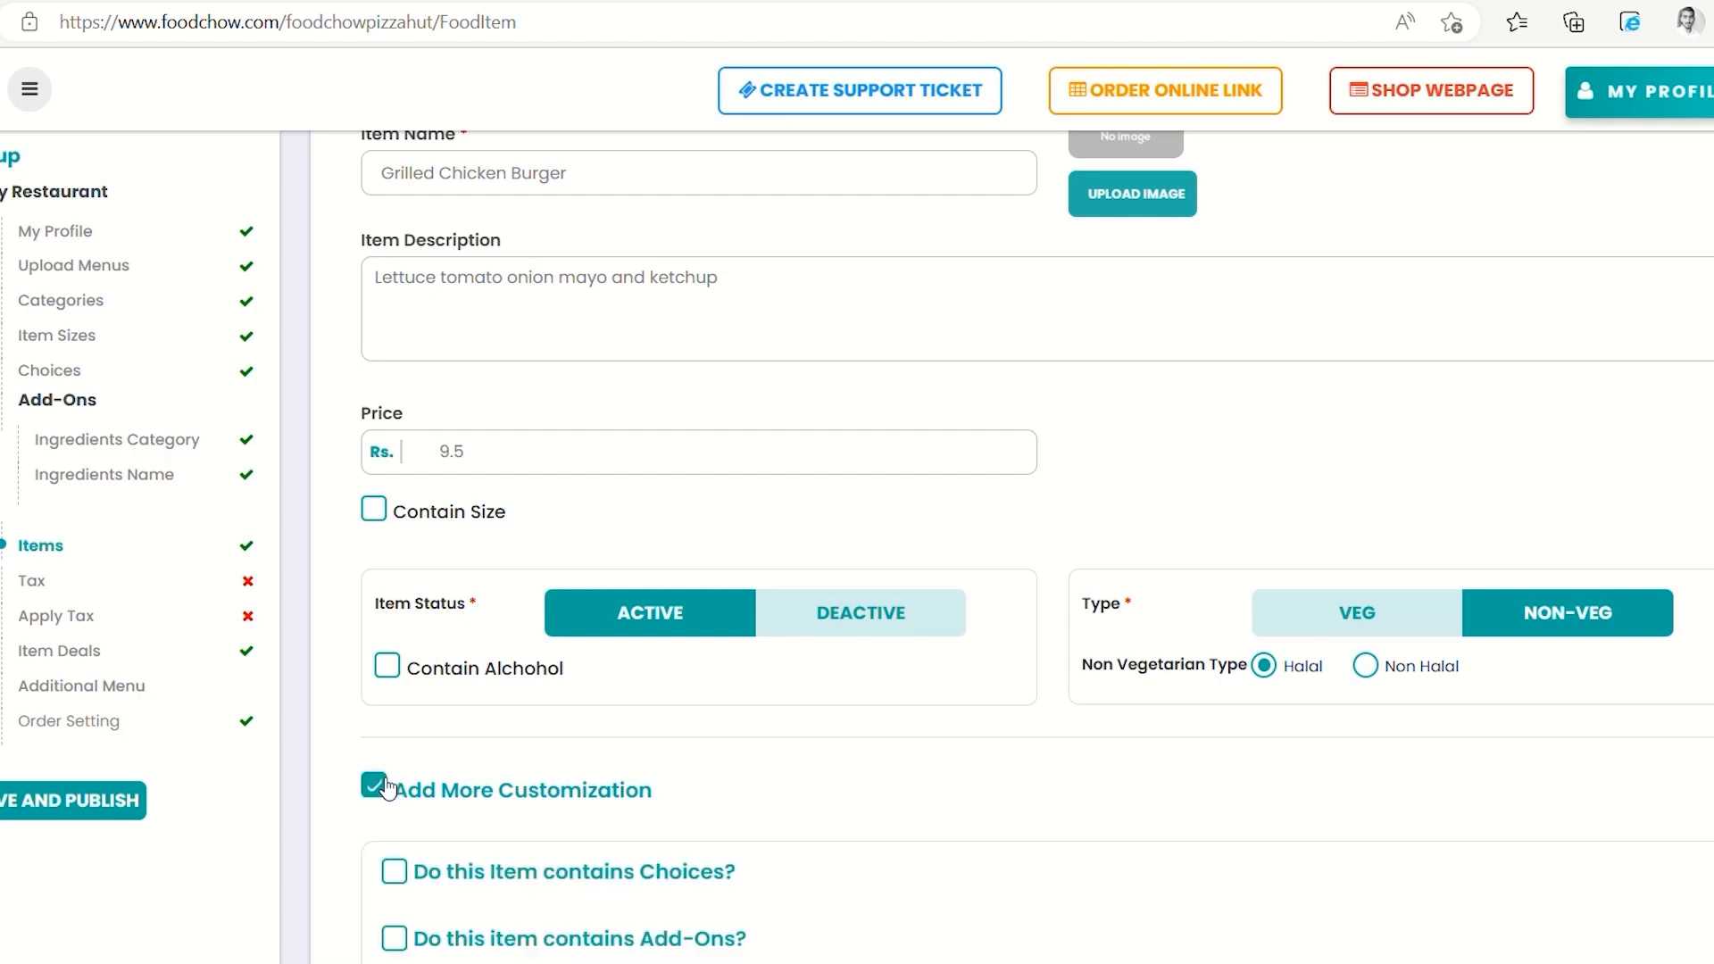
scroll(638, 848, "down", 1)
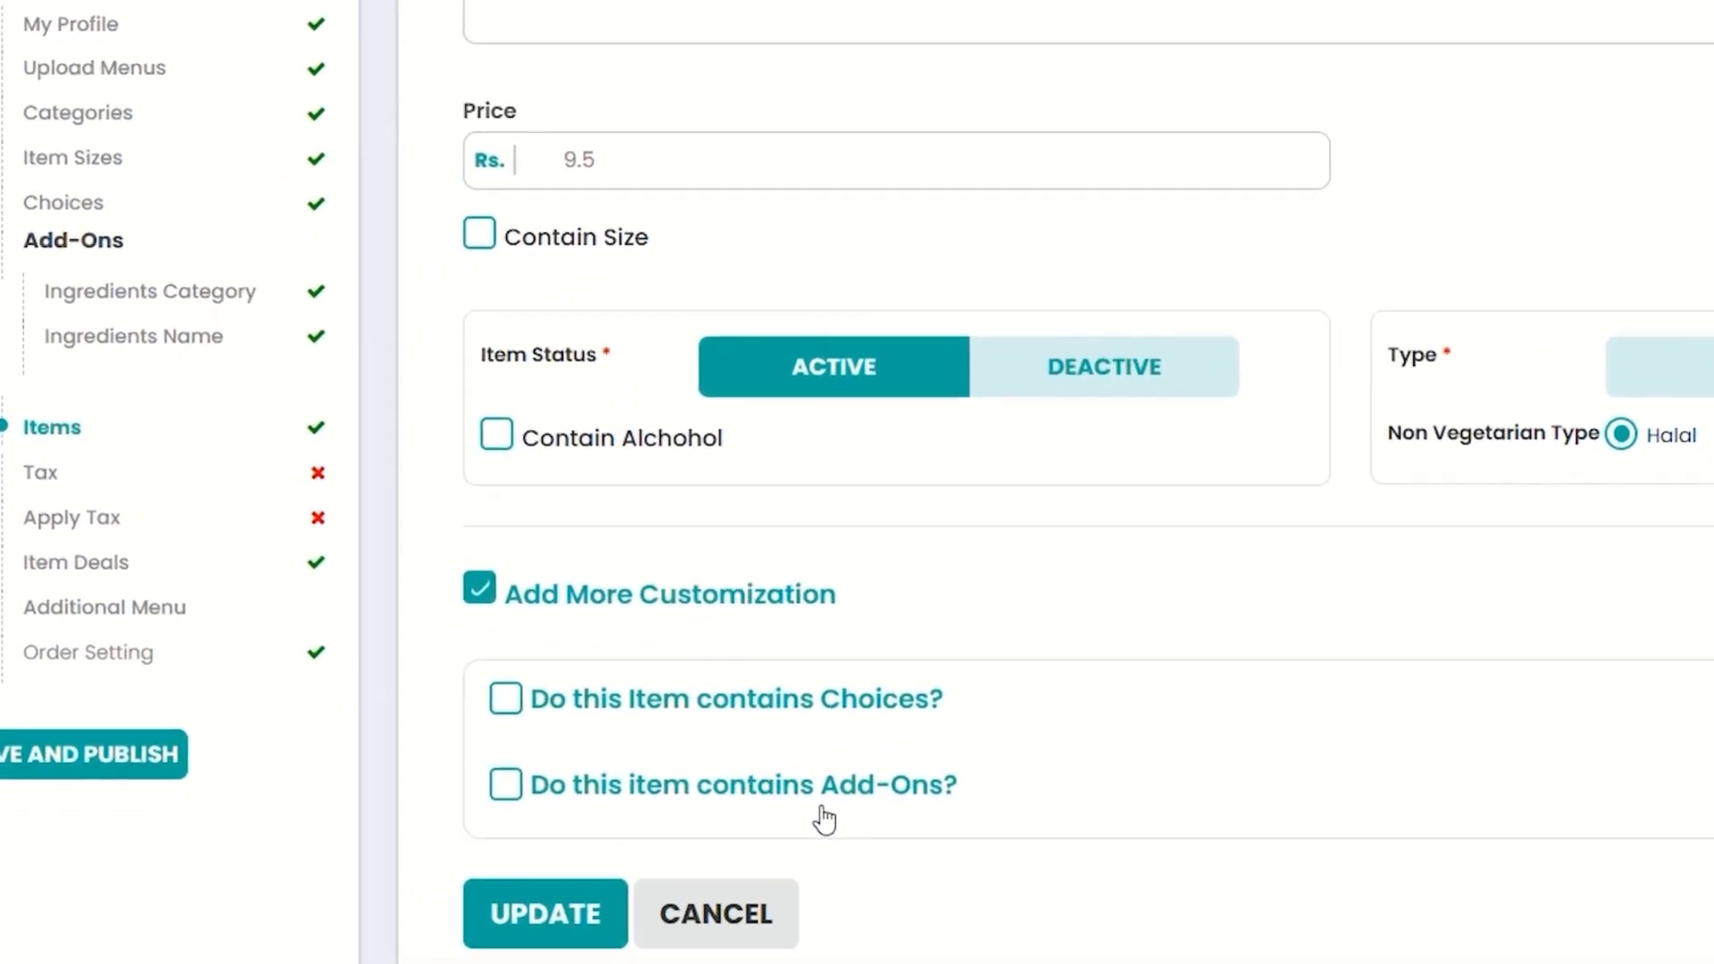
left_click(506, 788)
scroll(872, 791, "down", 3)
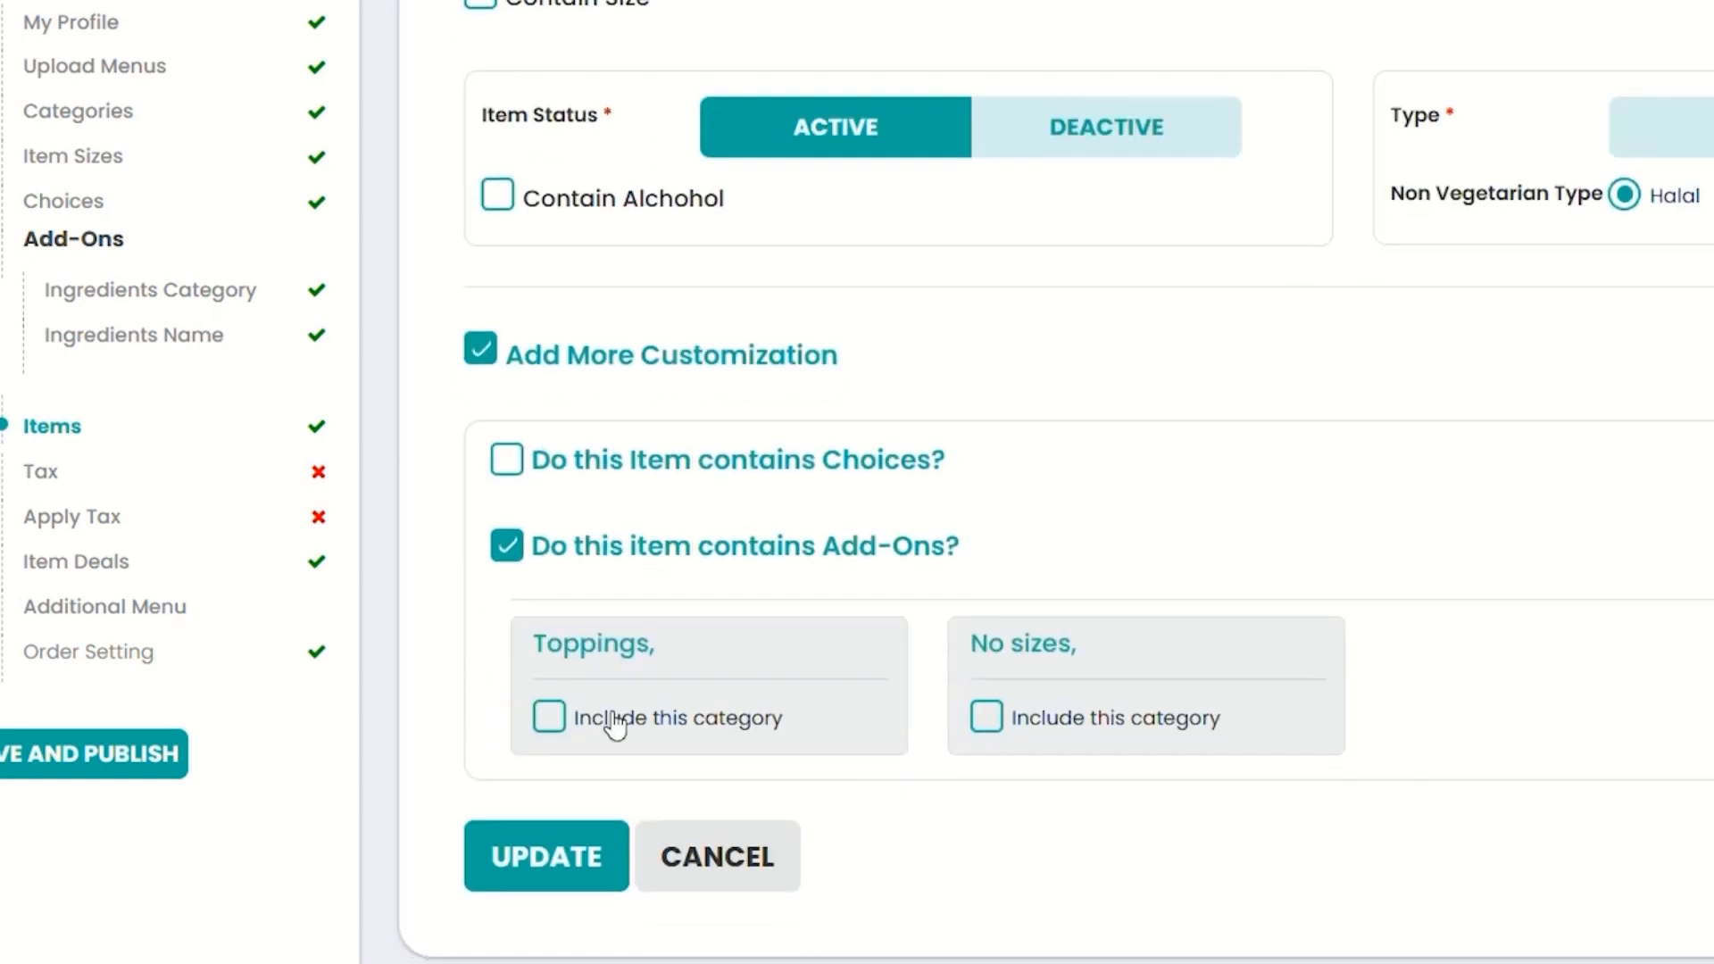
left_click(1015, 726)
scroll(999, 727, "down", 3)
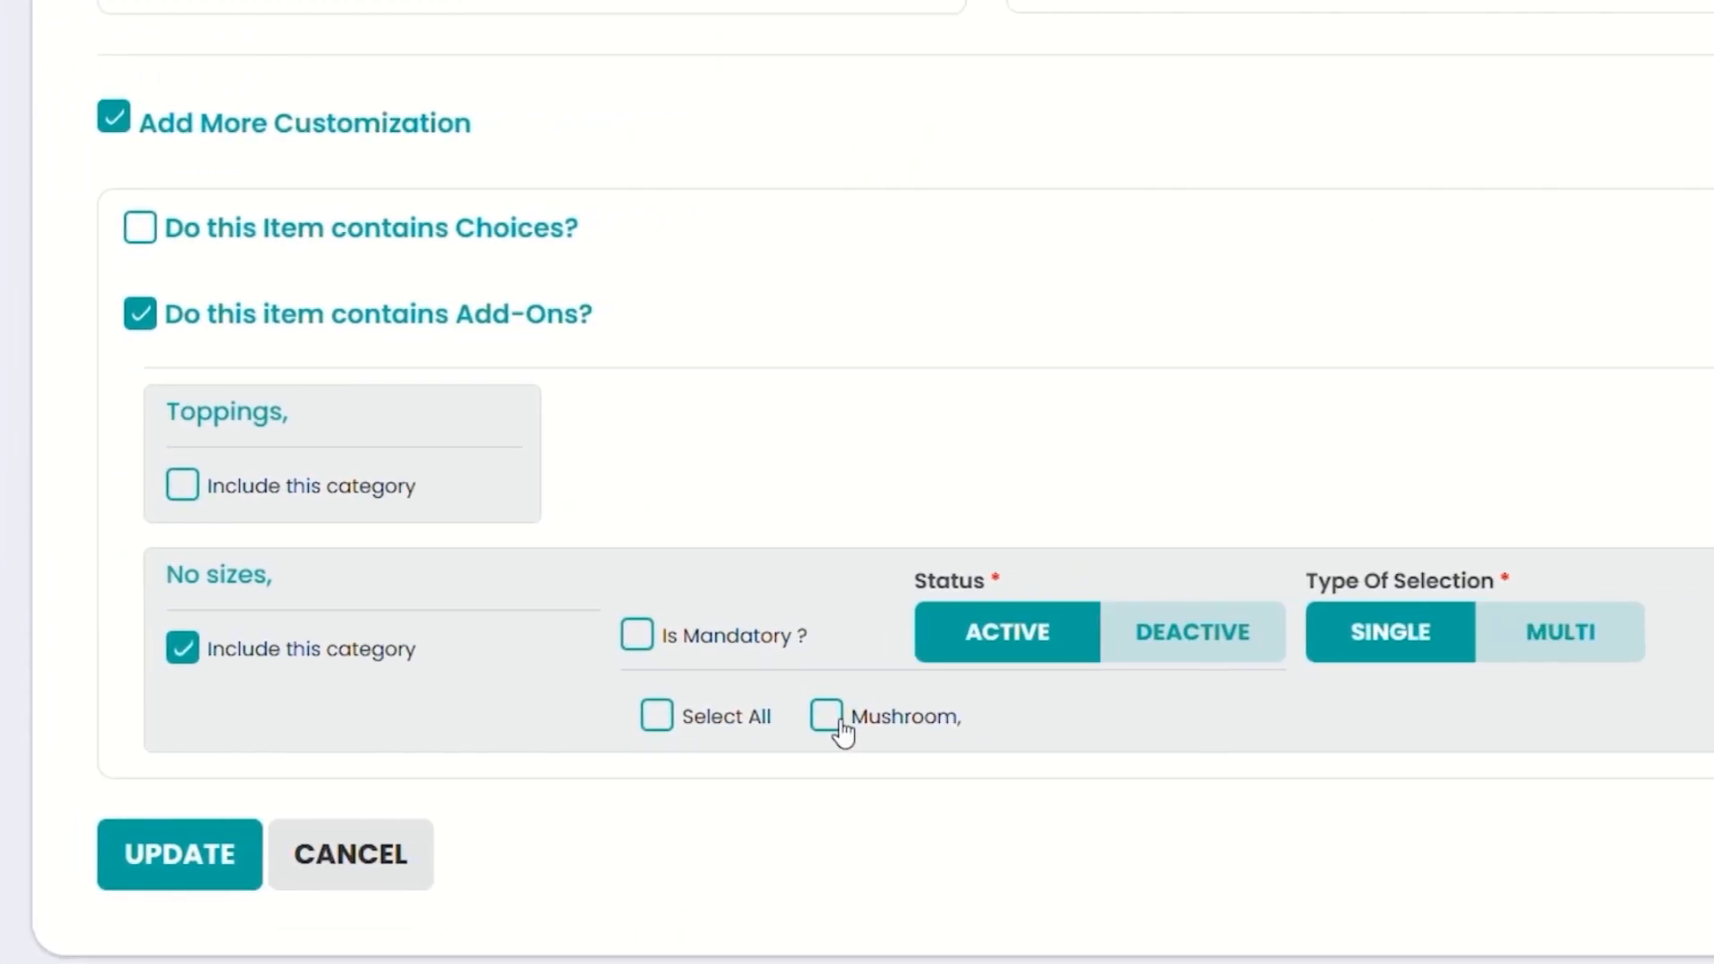
left_click(842, 734)
left_click(153, 872)
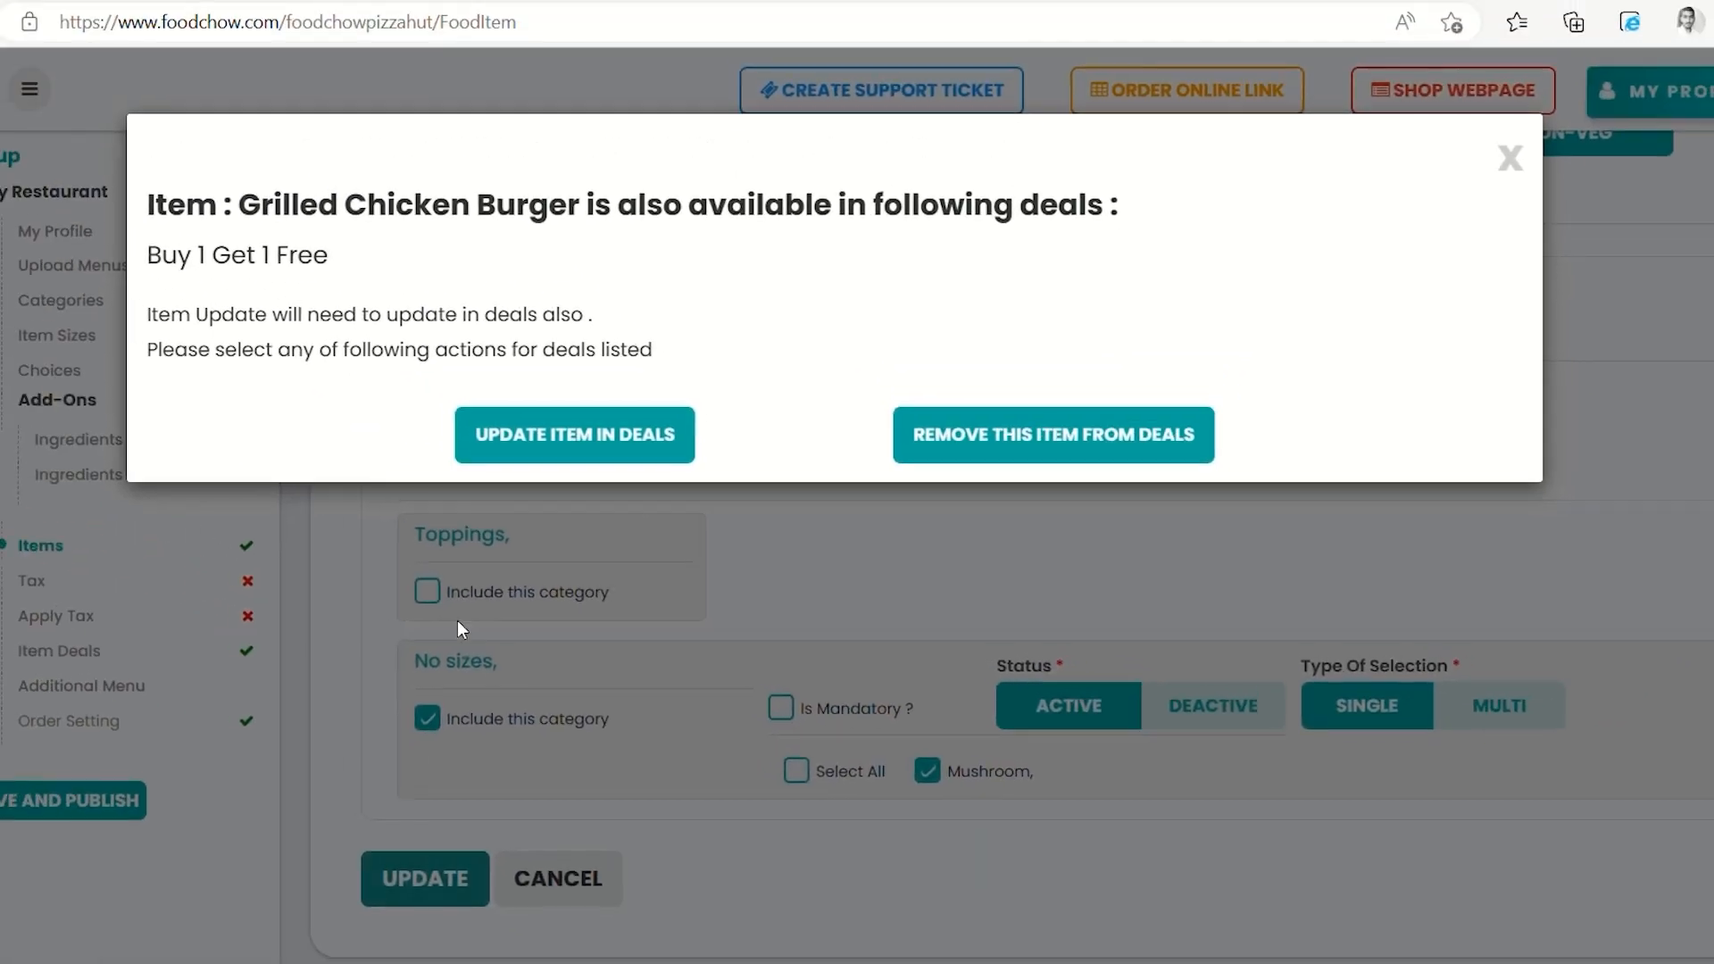
left_click(669, 450)
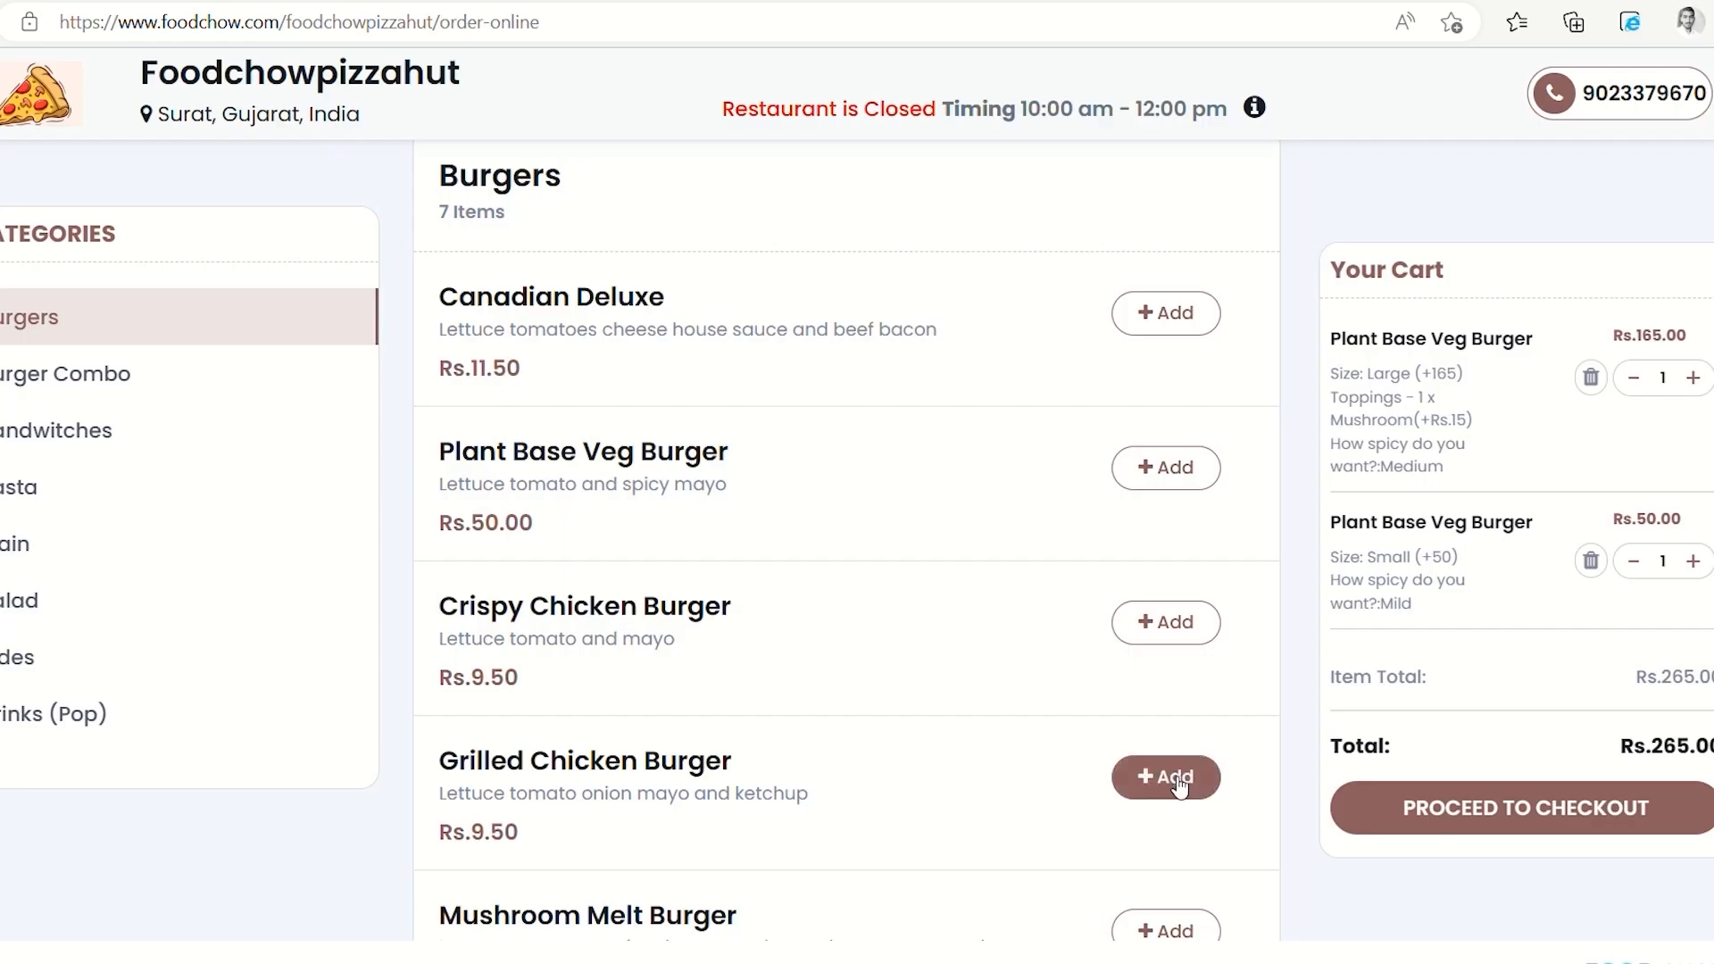
Add a Grilled Chicken Burger with one Mushroom add-on to the cart, then return to admin
left_click(1175, 787)
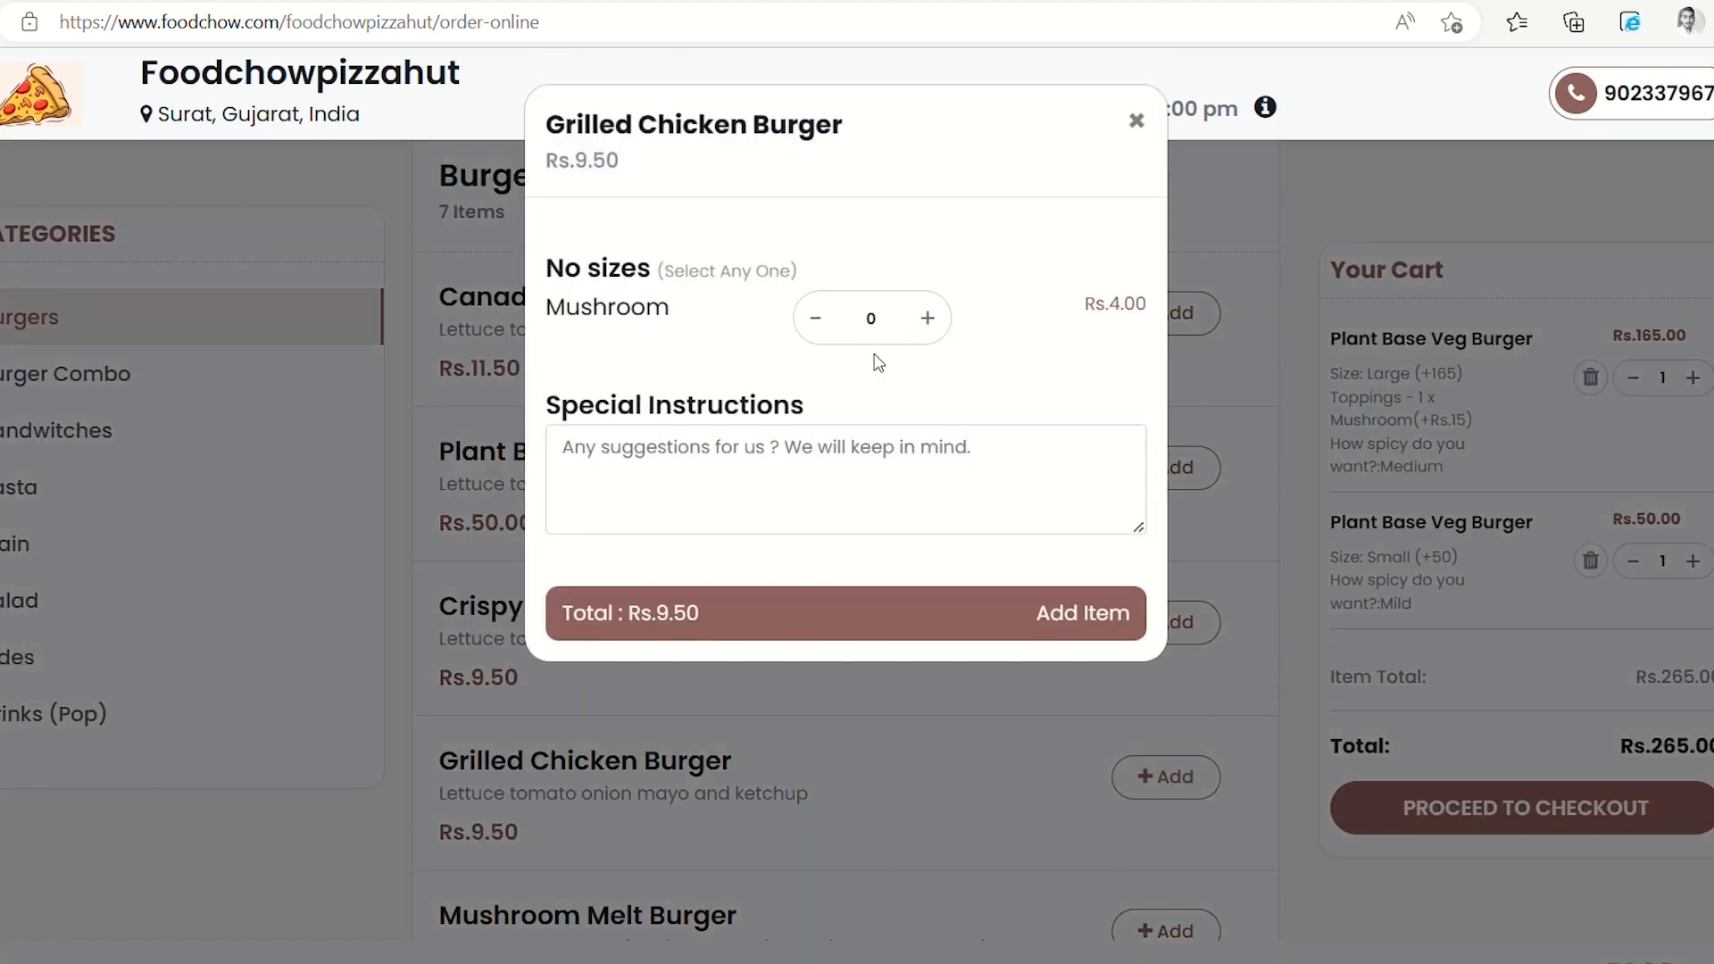
left_click(929, 323)
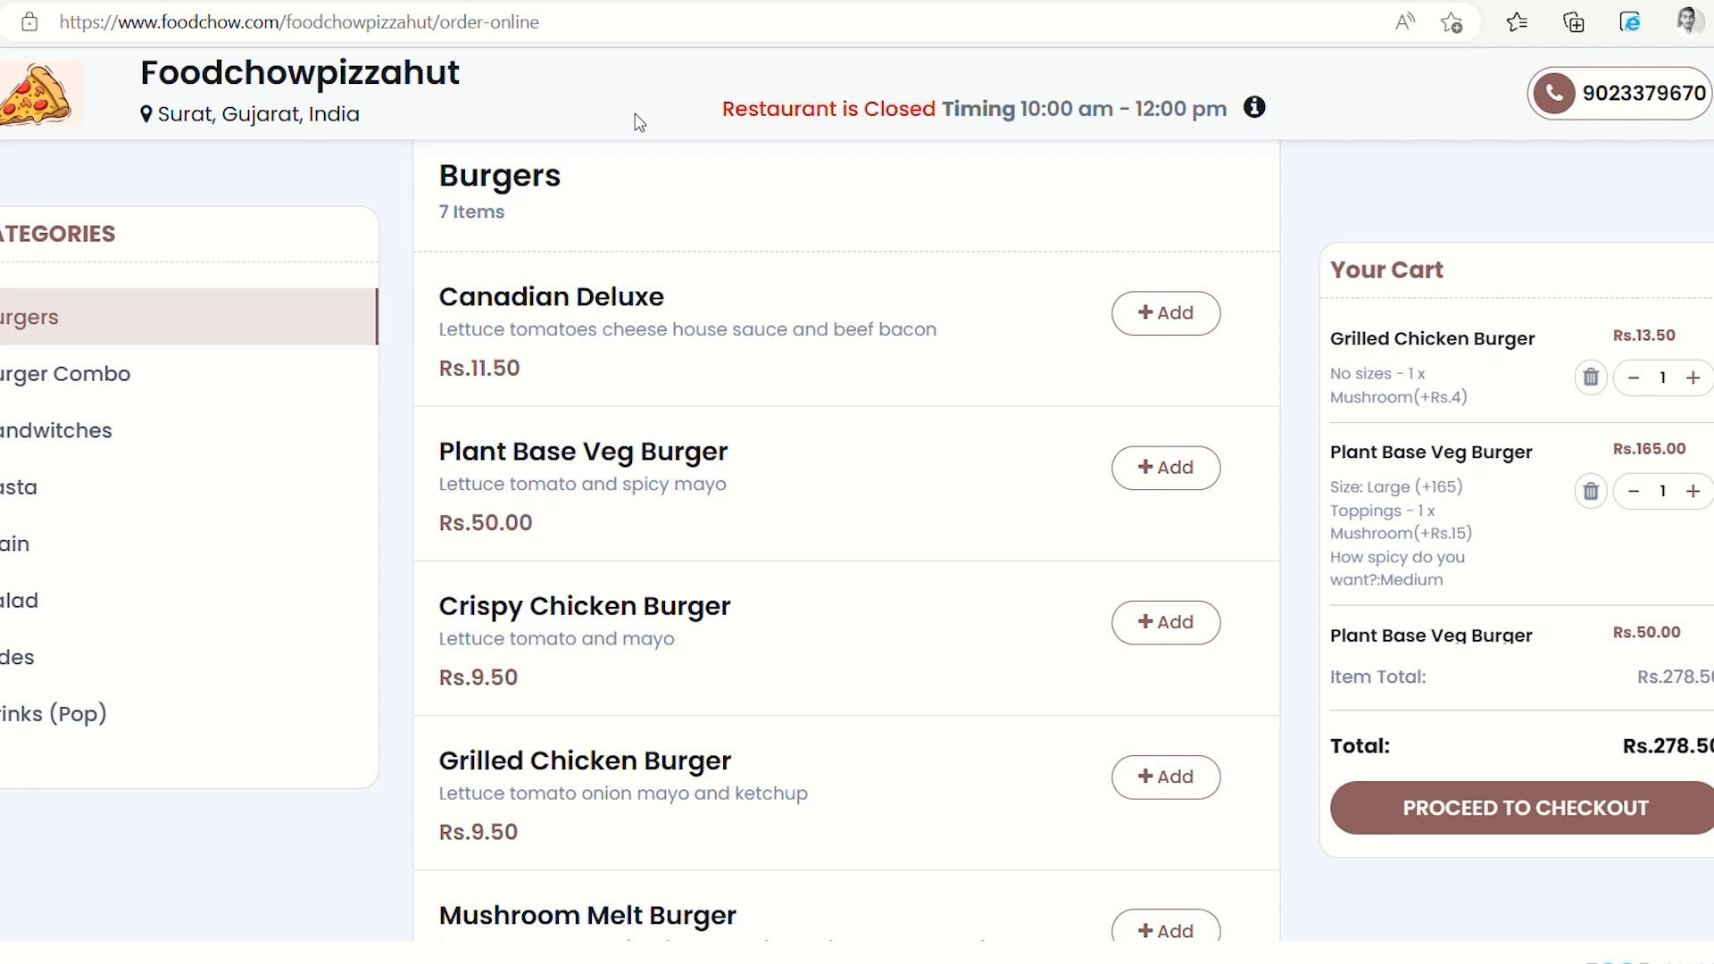
left_click(534, 1)
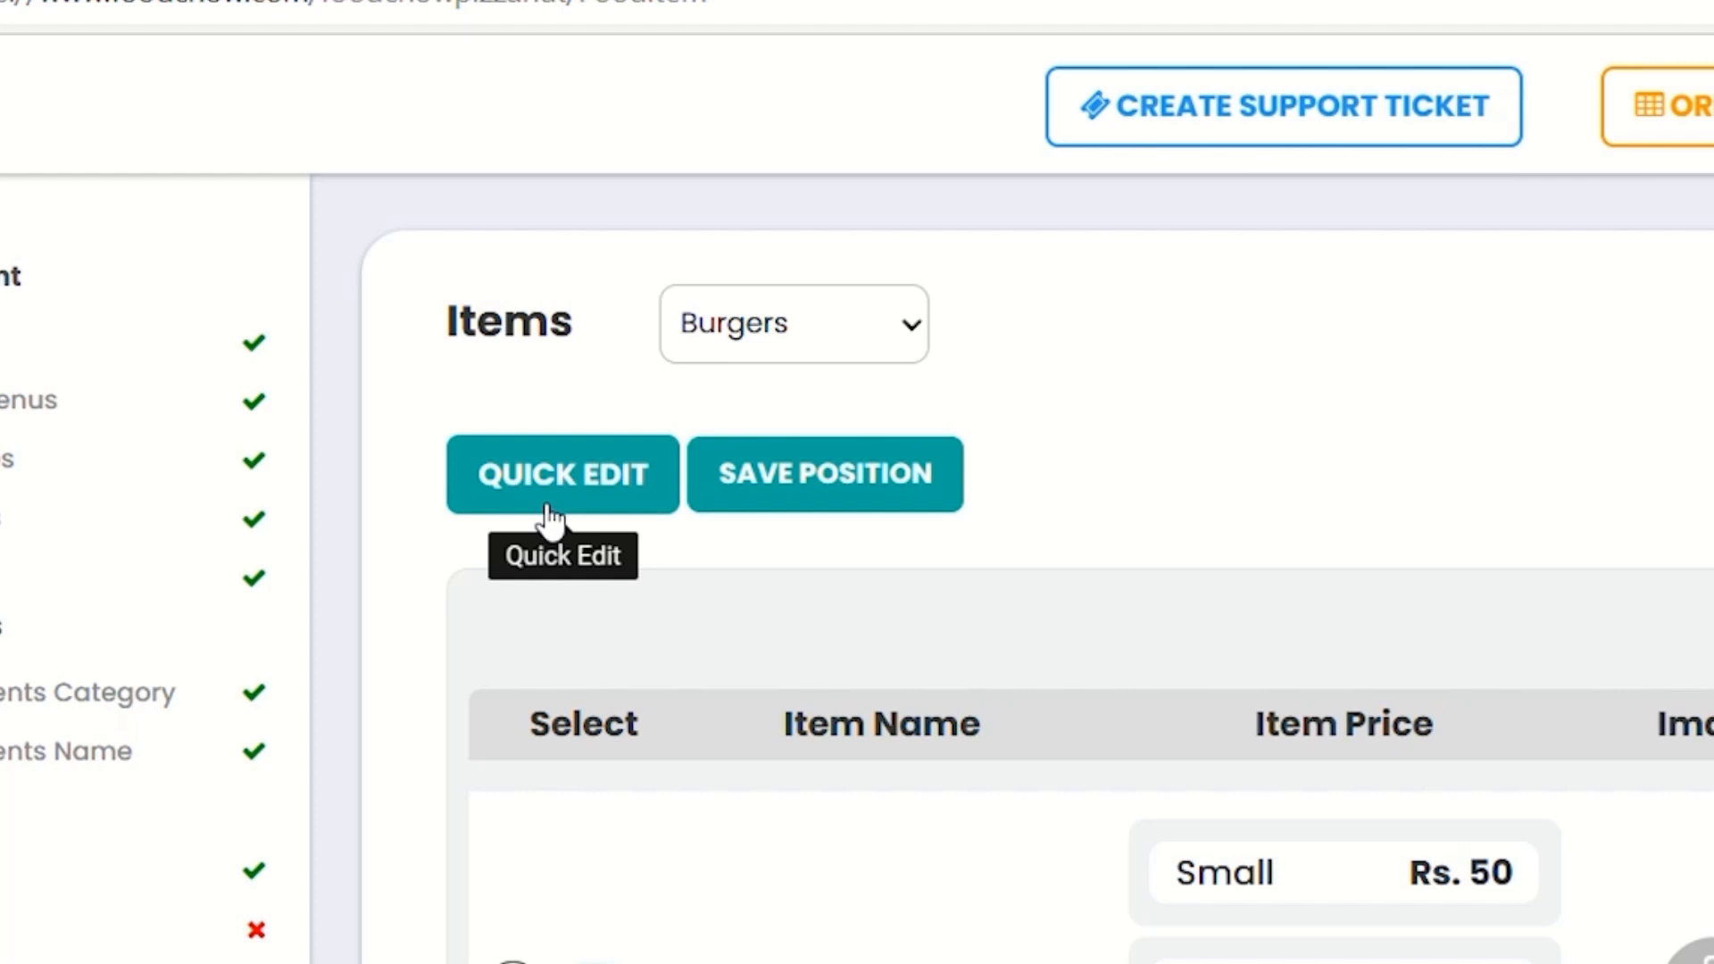
Save the Burgers prices through Quick Edit and confirm the bulk update
left_click(551, 516)
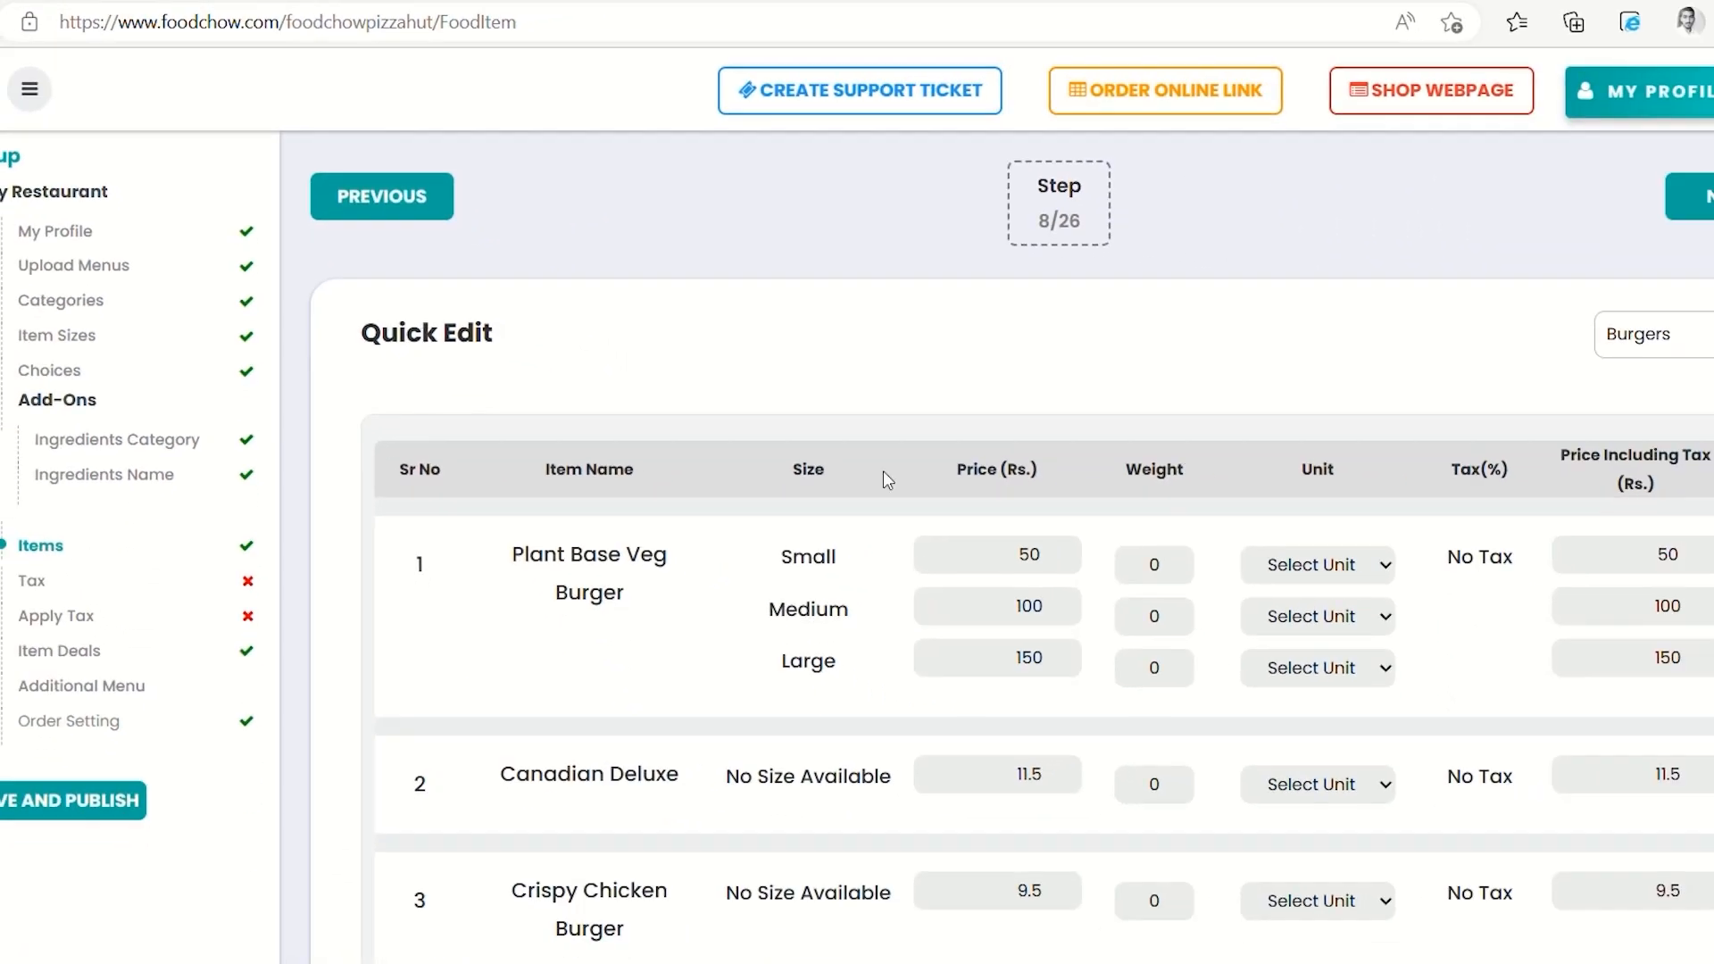
scroll(1537, 613, "down", 2)
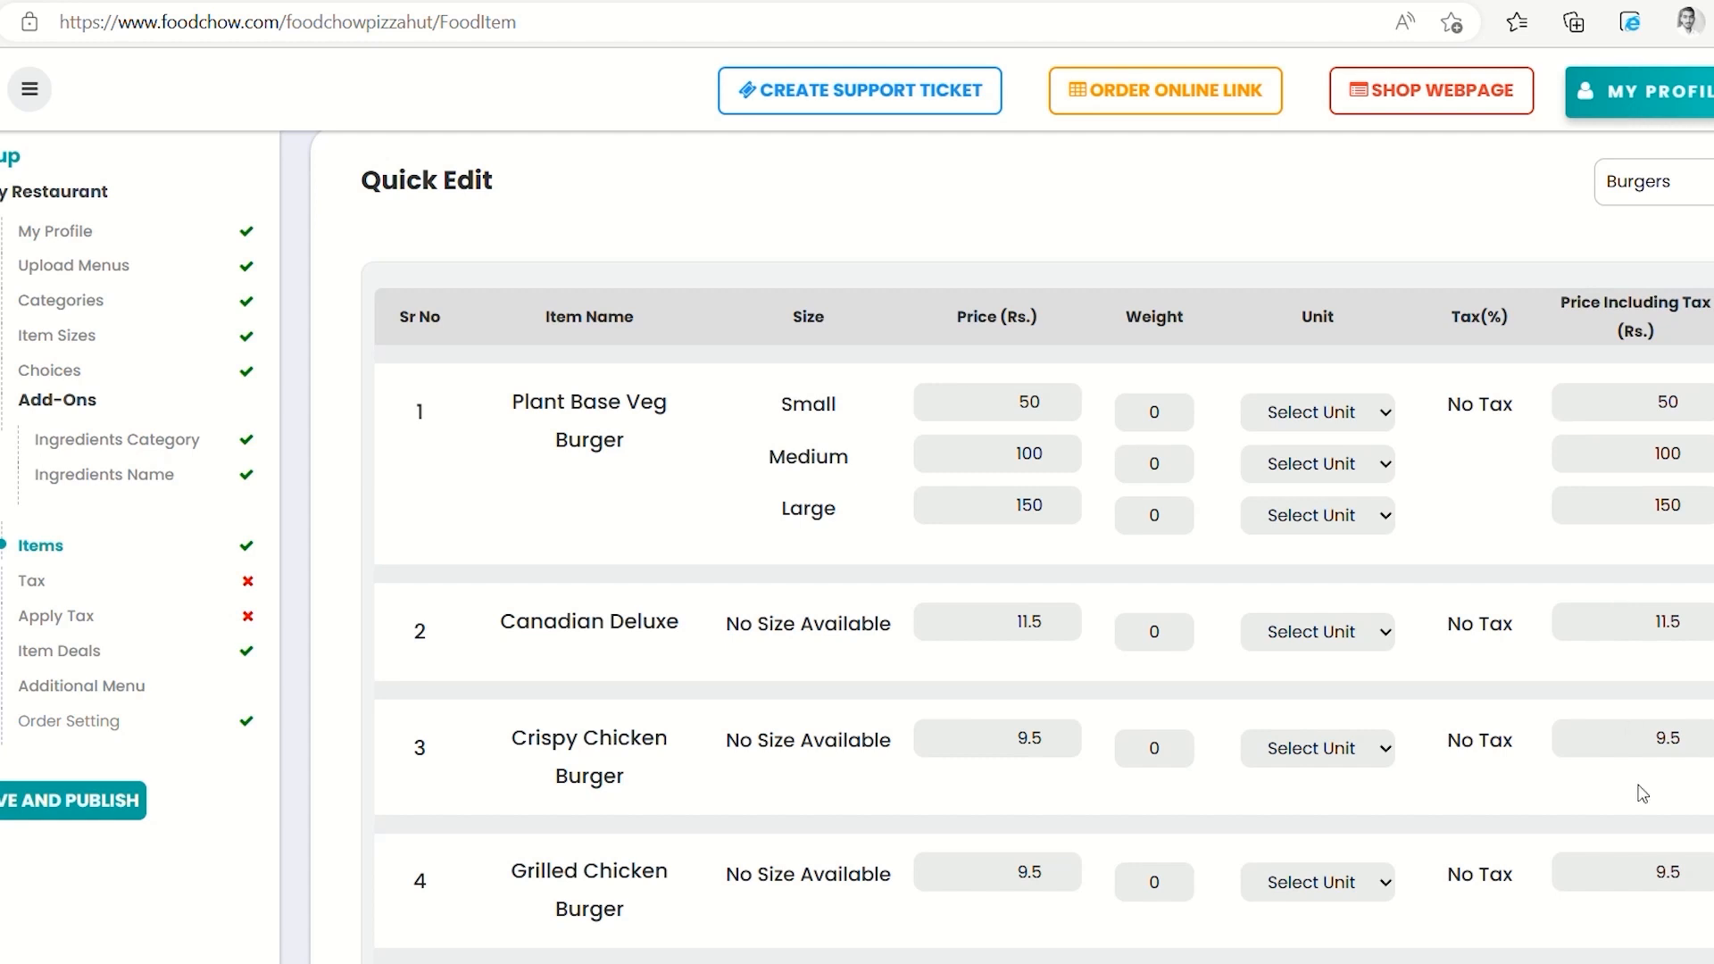
scroll(1634, 815, "down", 5)
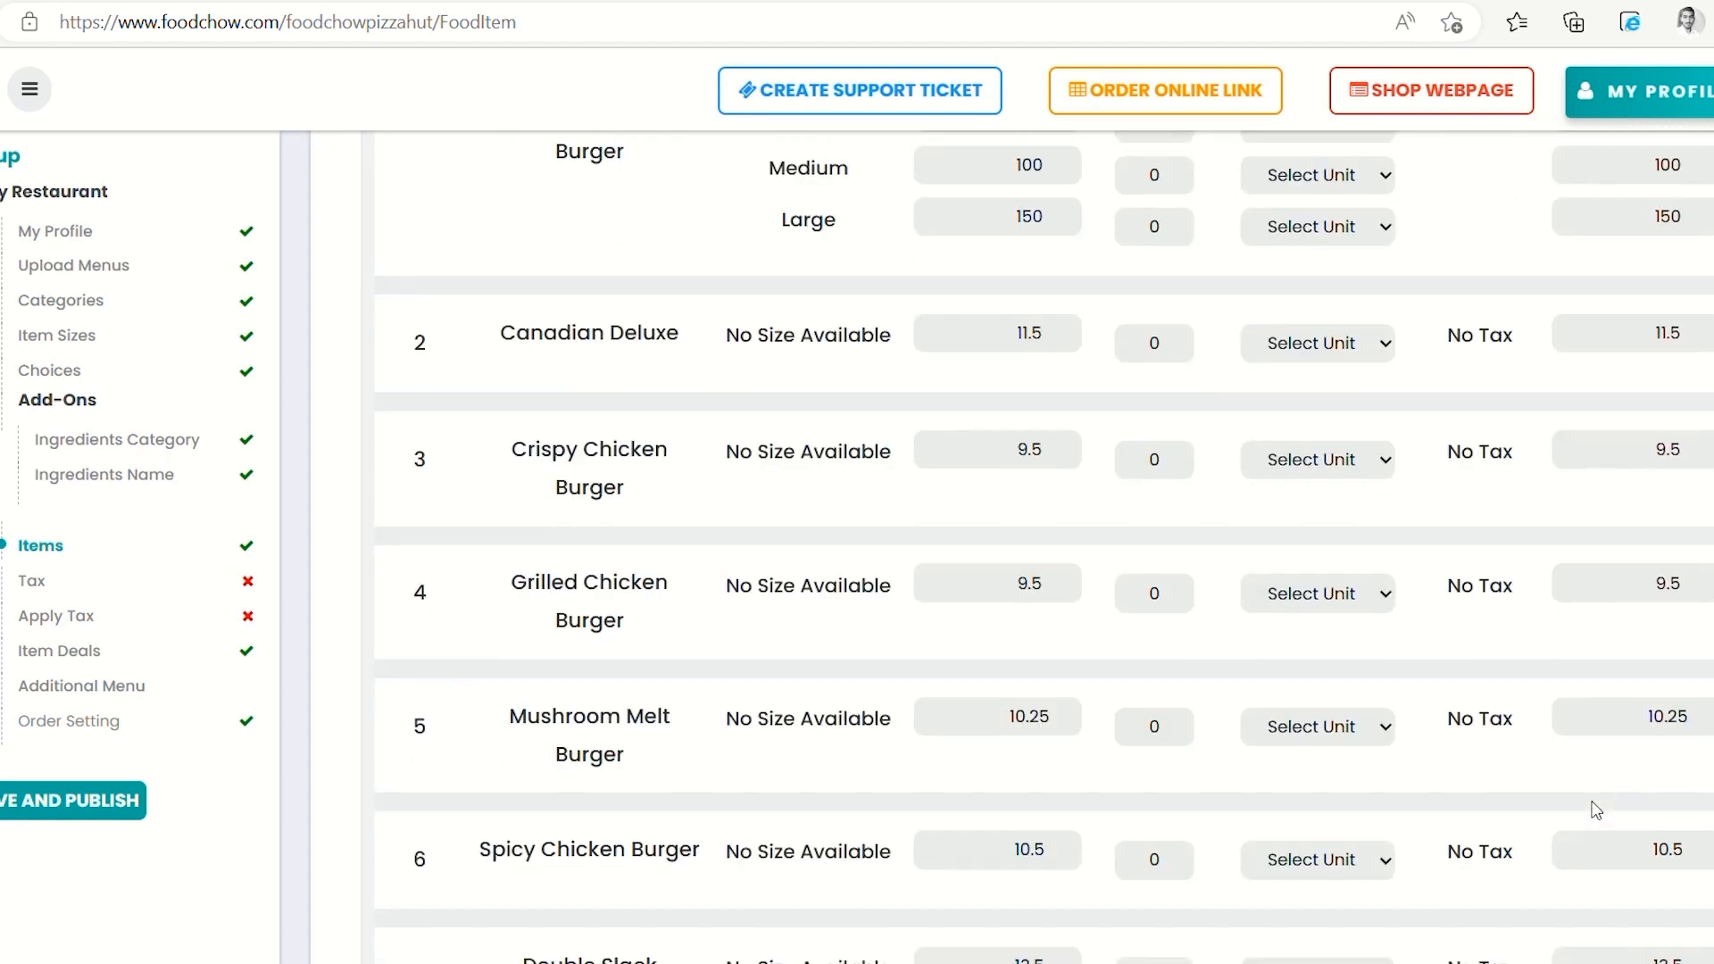
scroll(1596, 810, "down", 2)
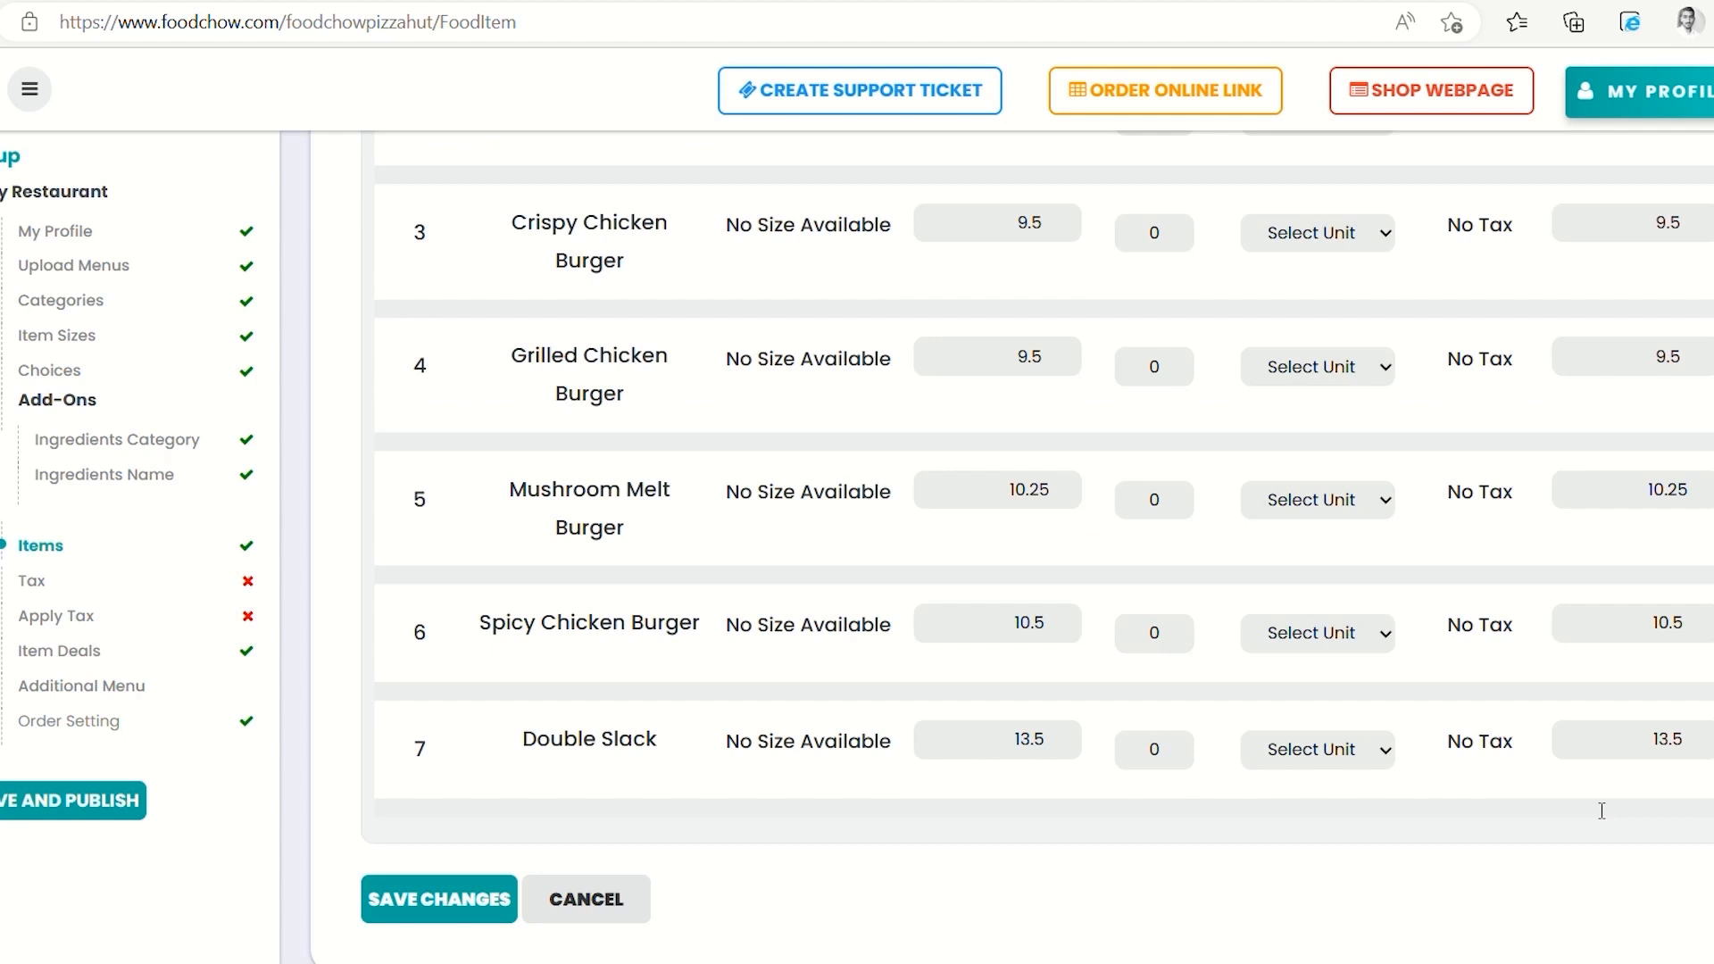
left_click(419, 883)
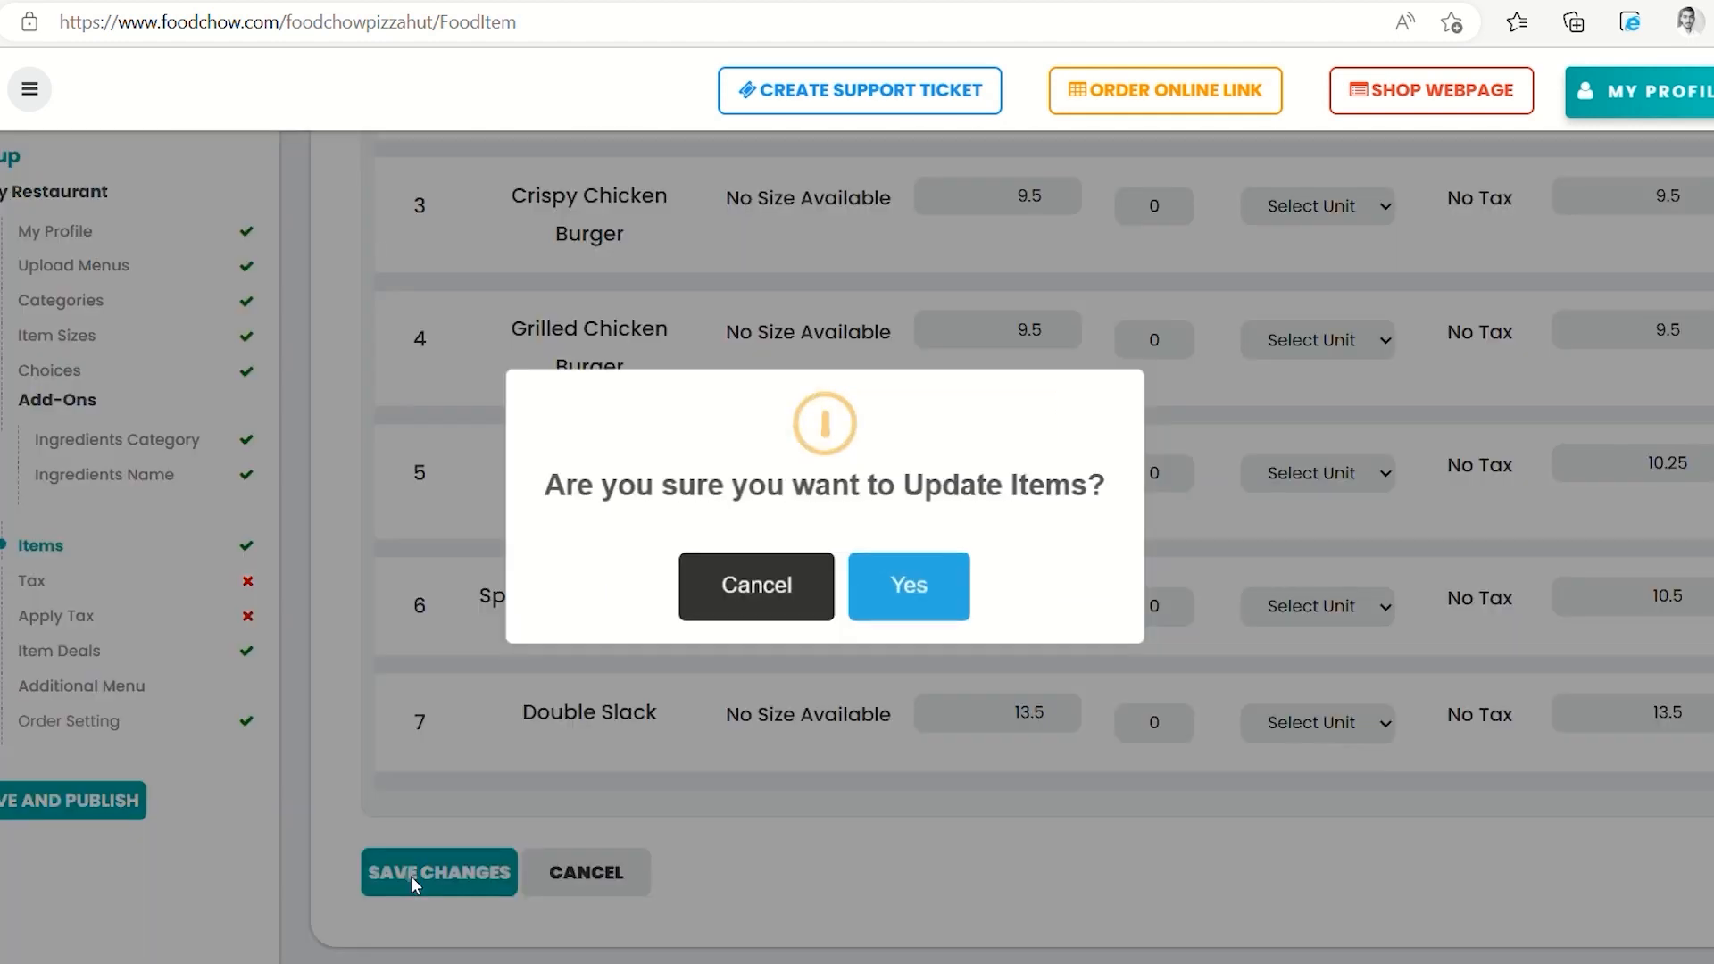
left_click(918, 598)
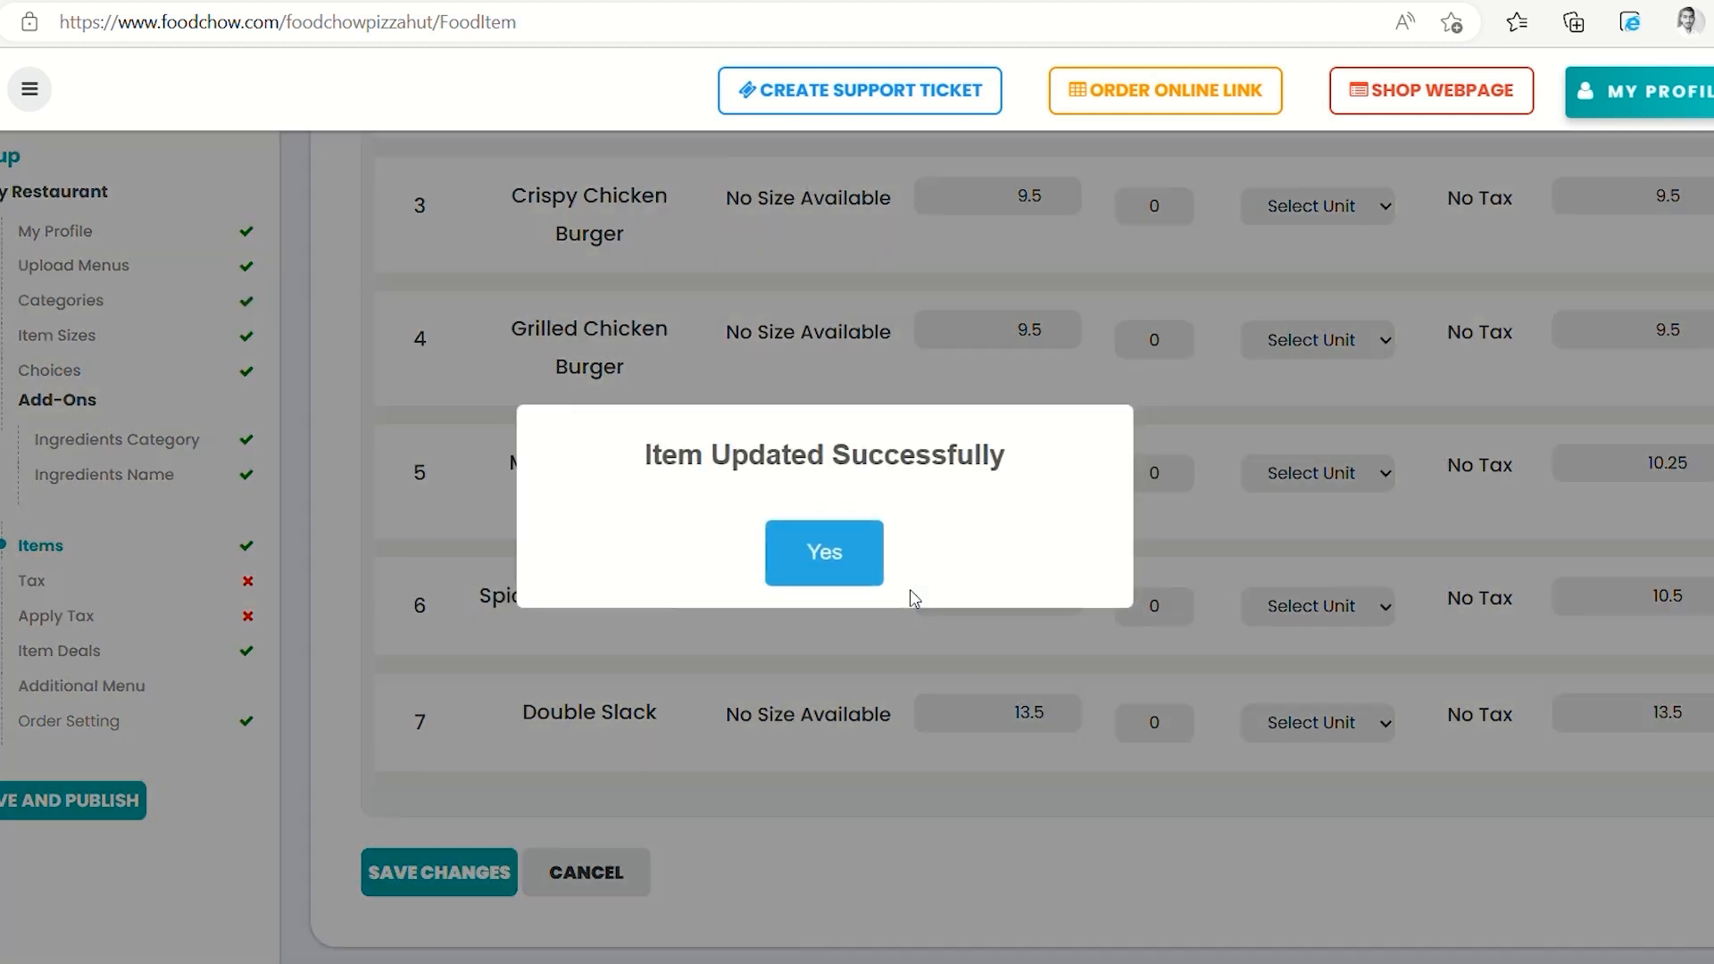
left_click(831, 558)
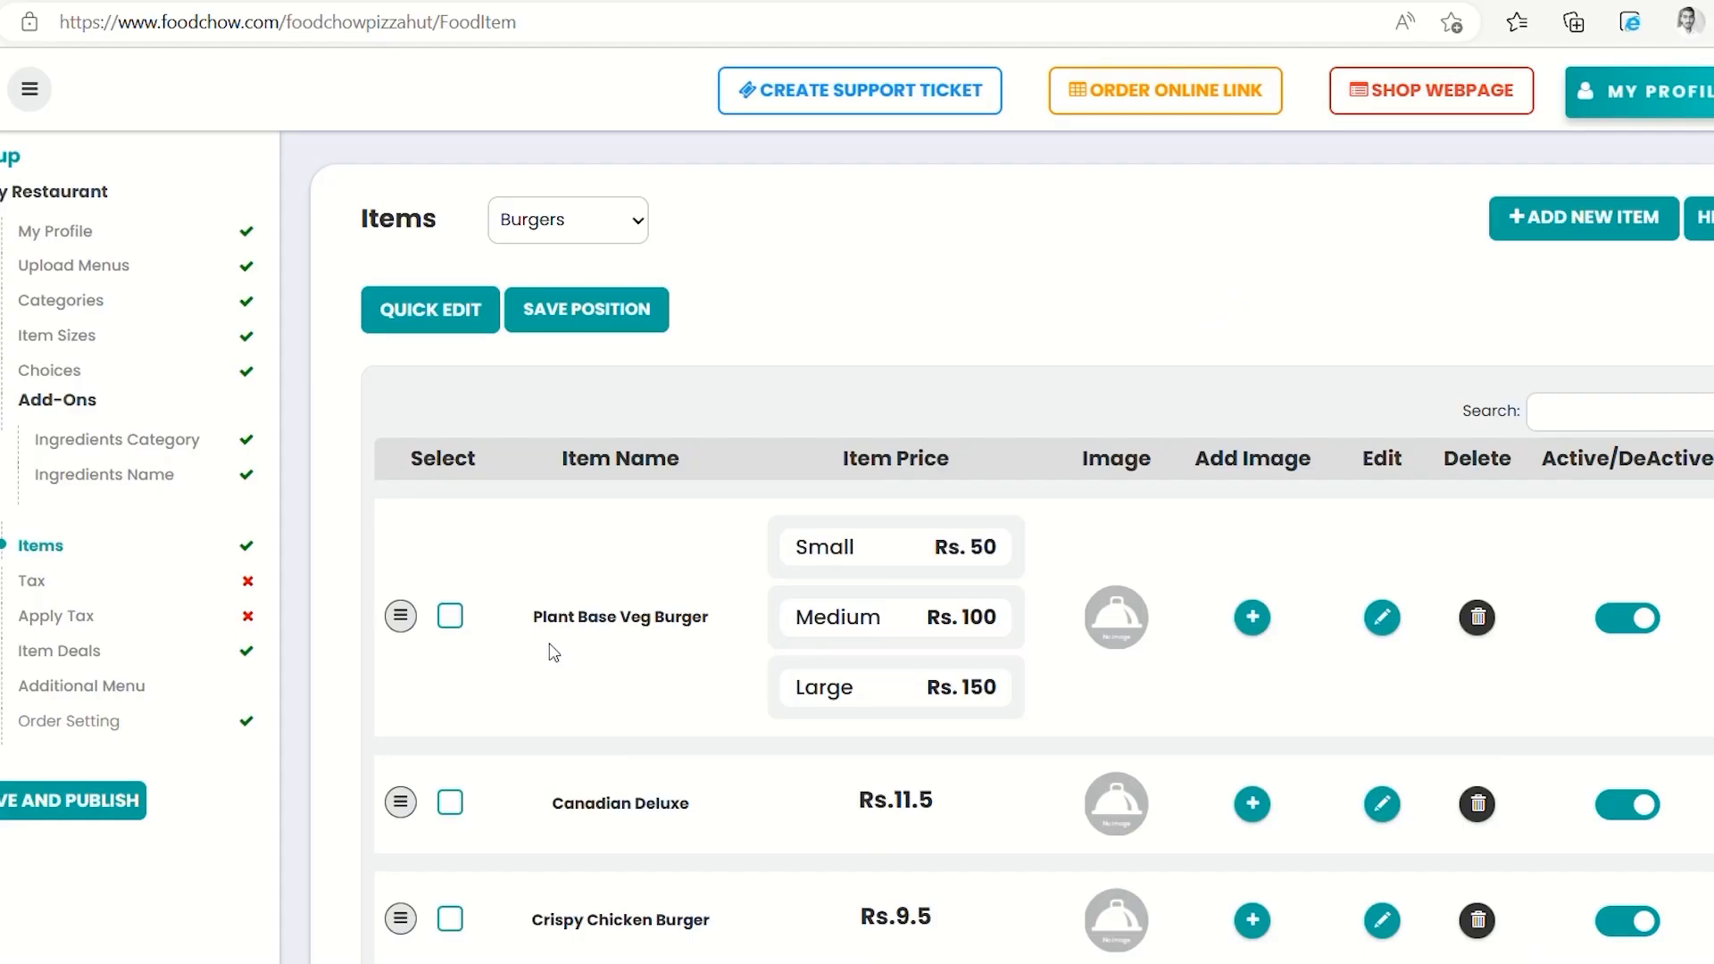
scroll(516, 649, "down", 1)
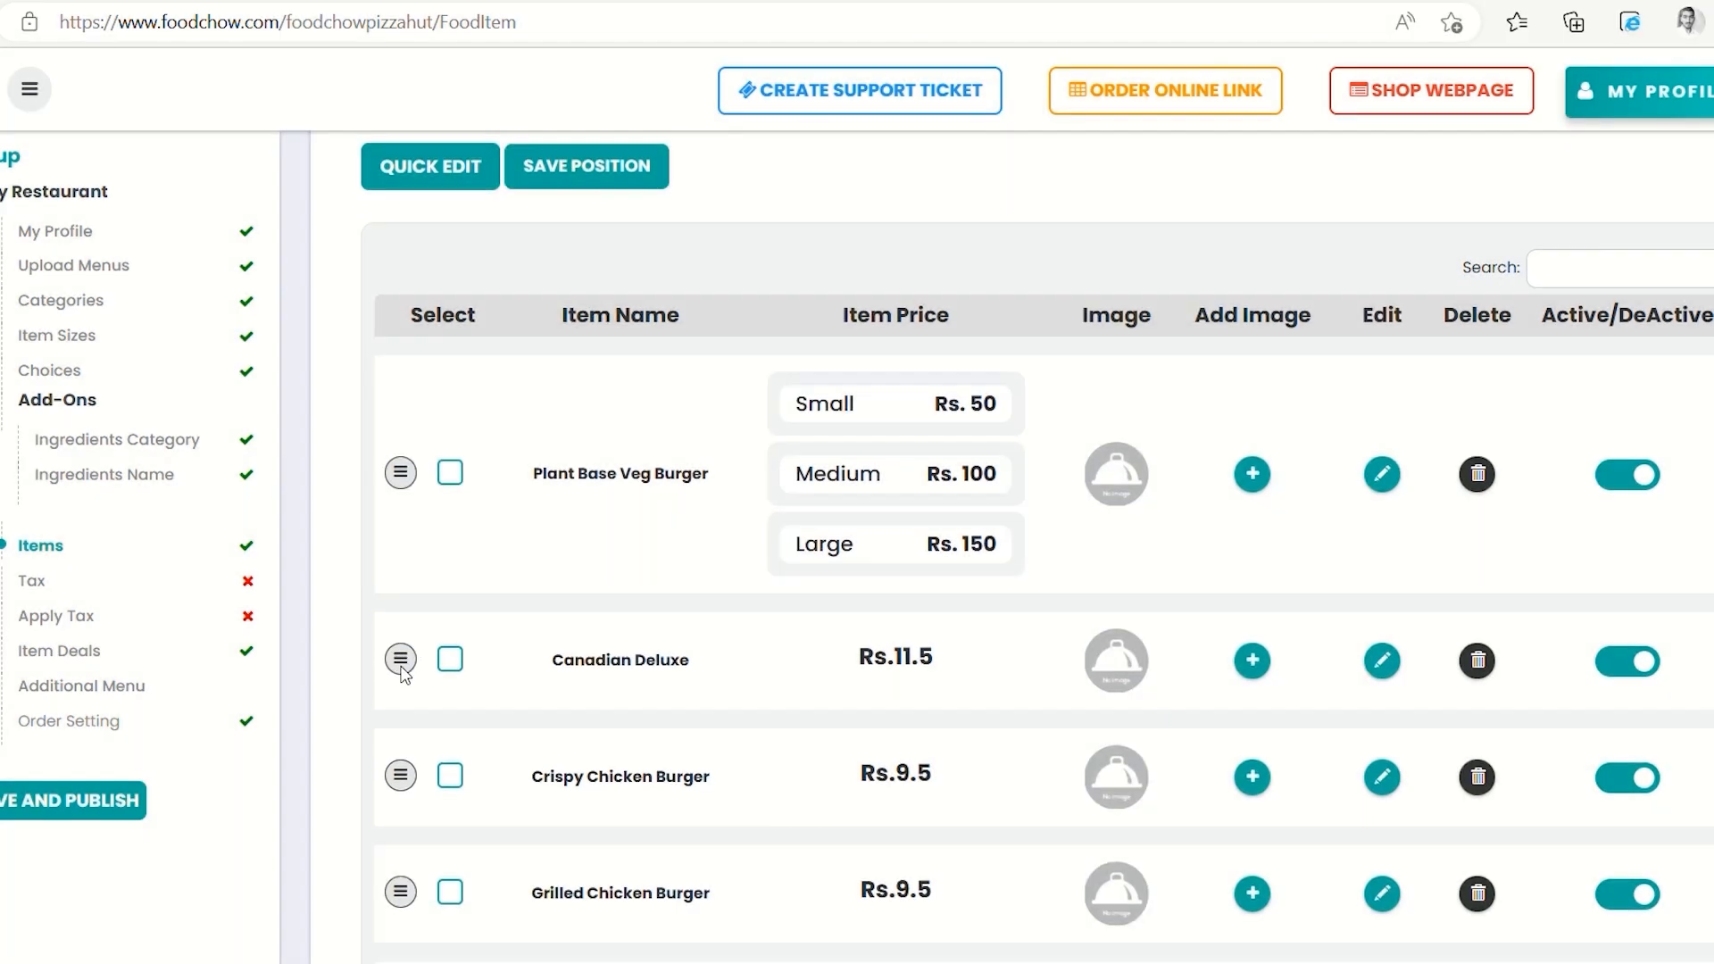
left_click_drag(400, 661, 433, 896)
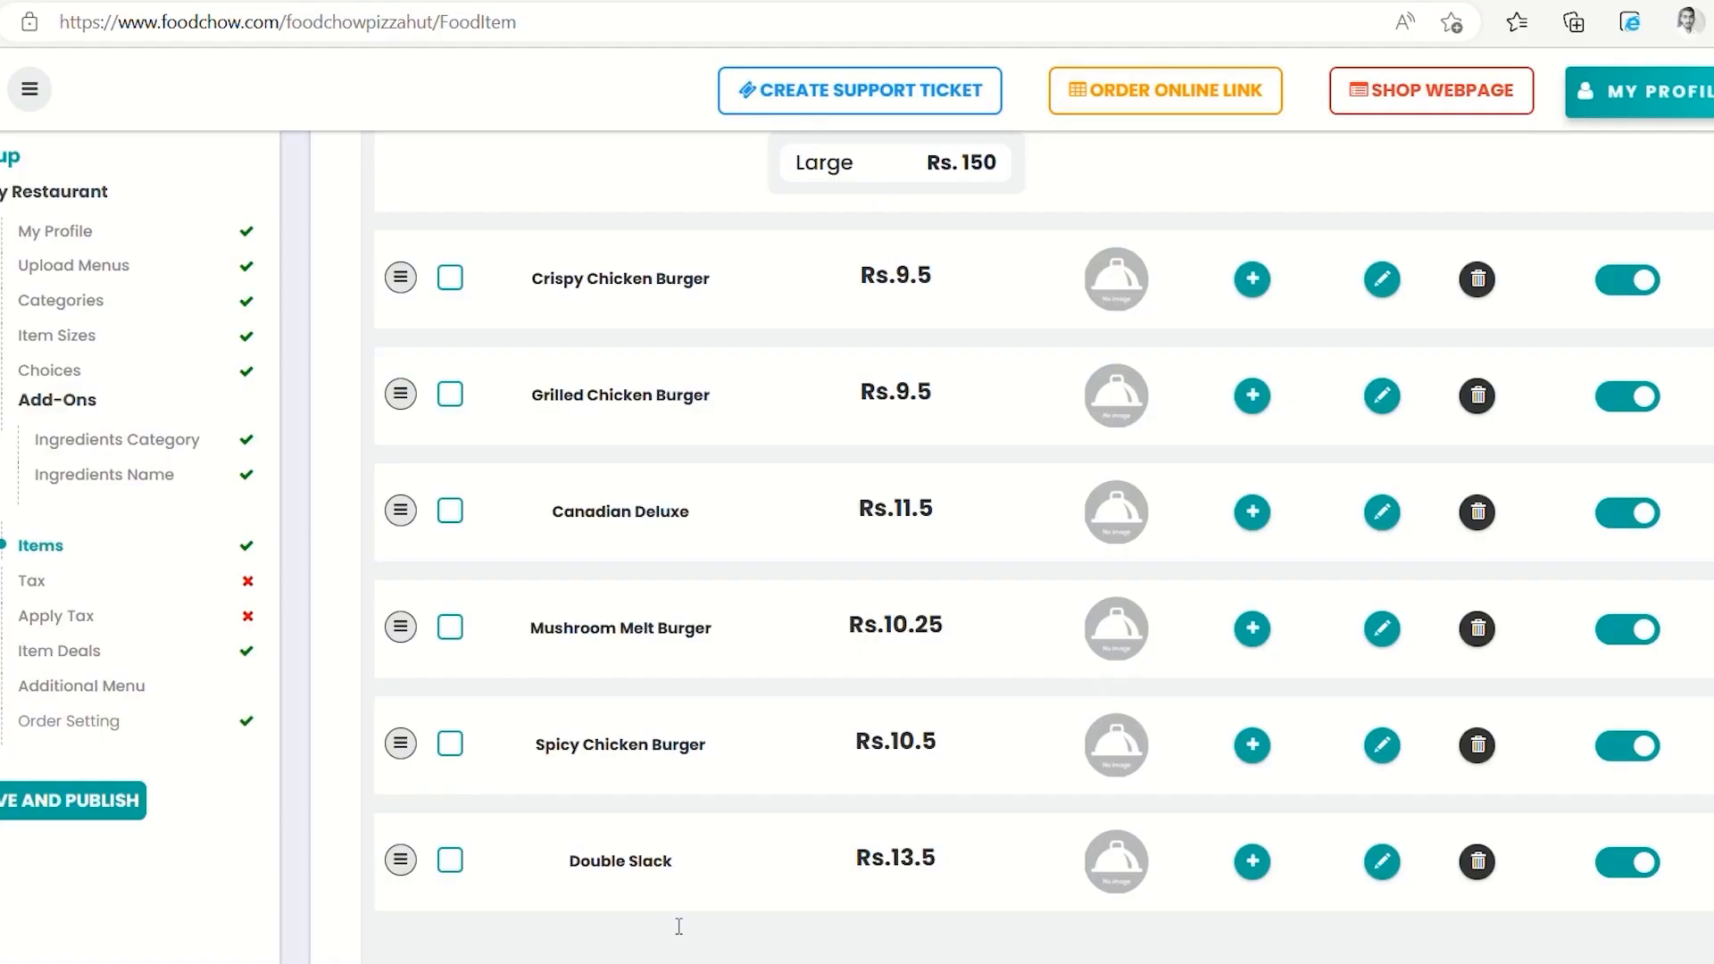
scroll(678, 926, "down", 2)
scroll(678, 926, "up", 7)
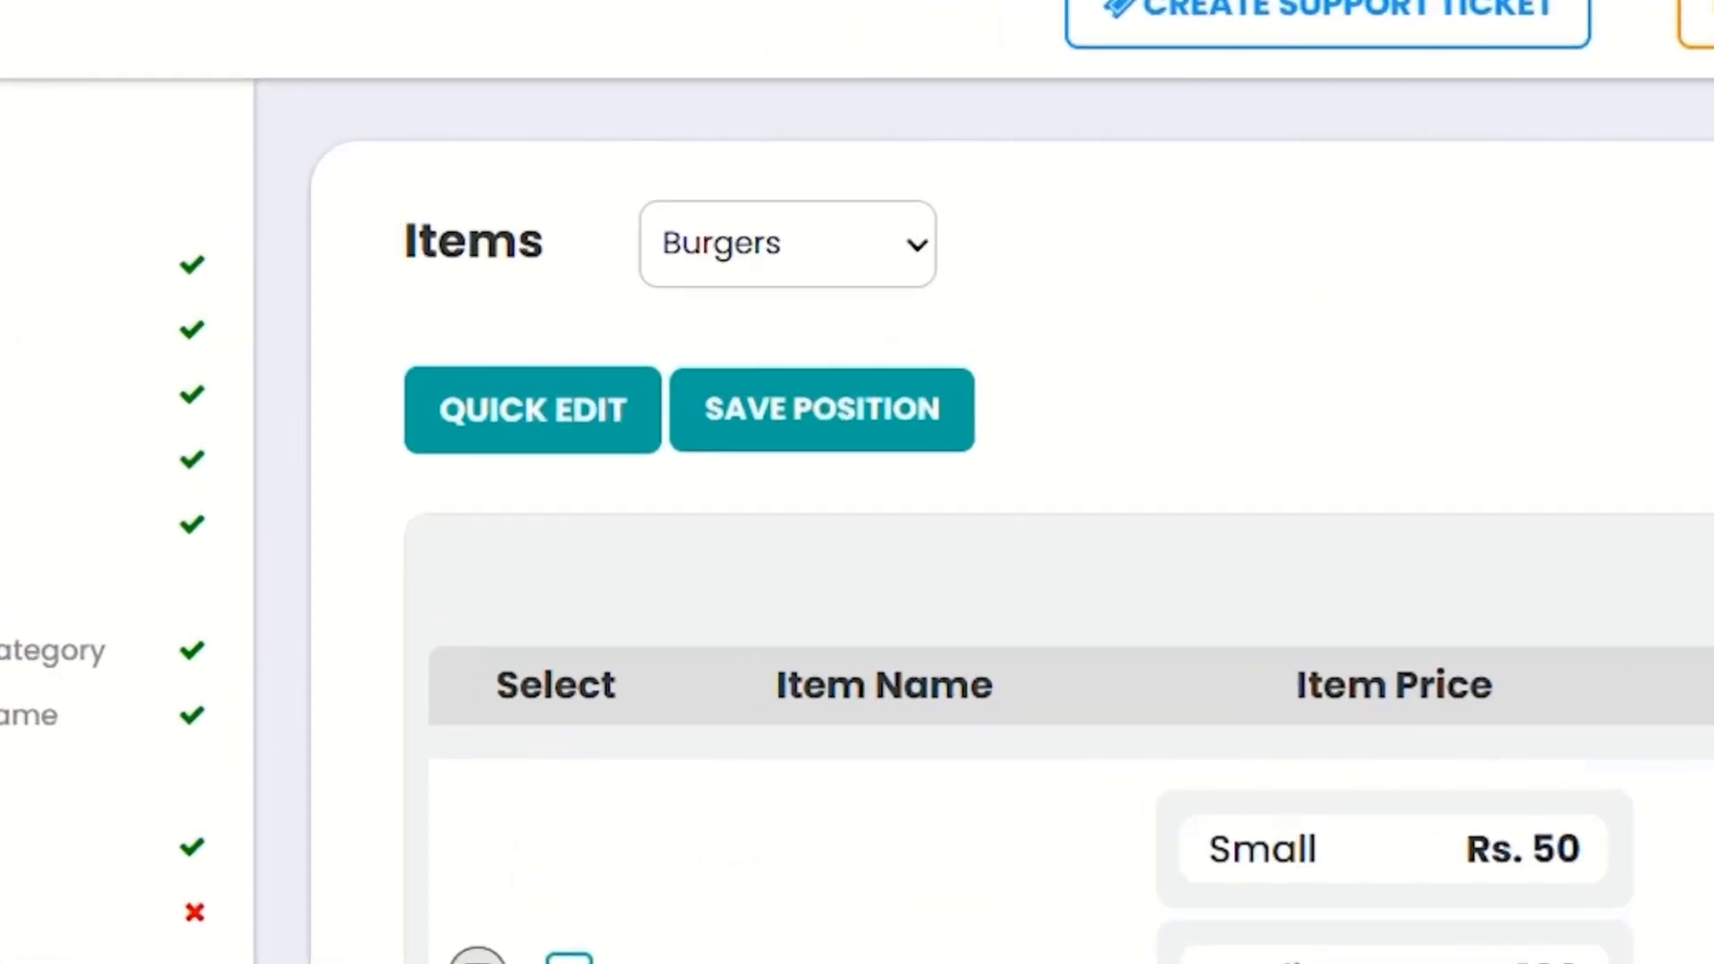
left_click(812, 410)
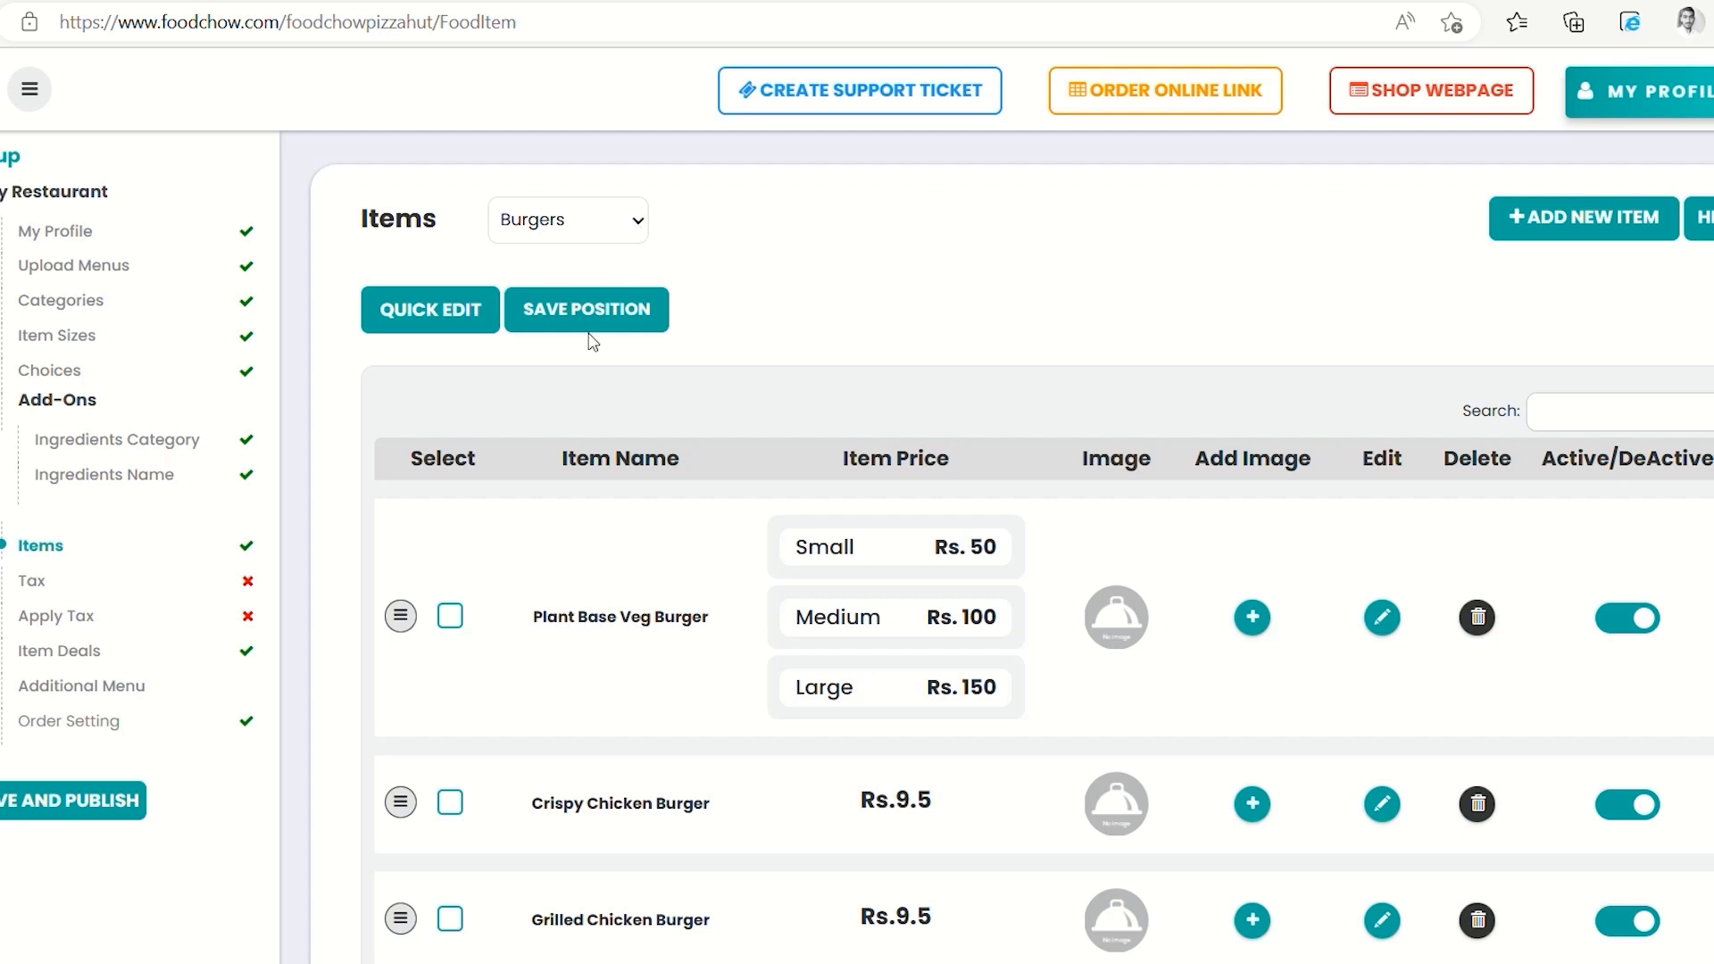
left_click(569, 384)
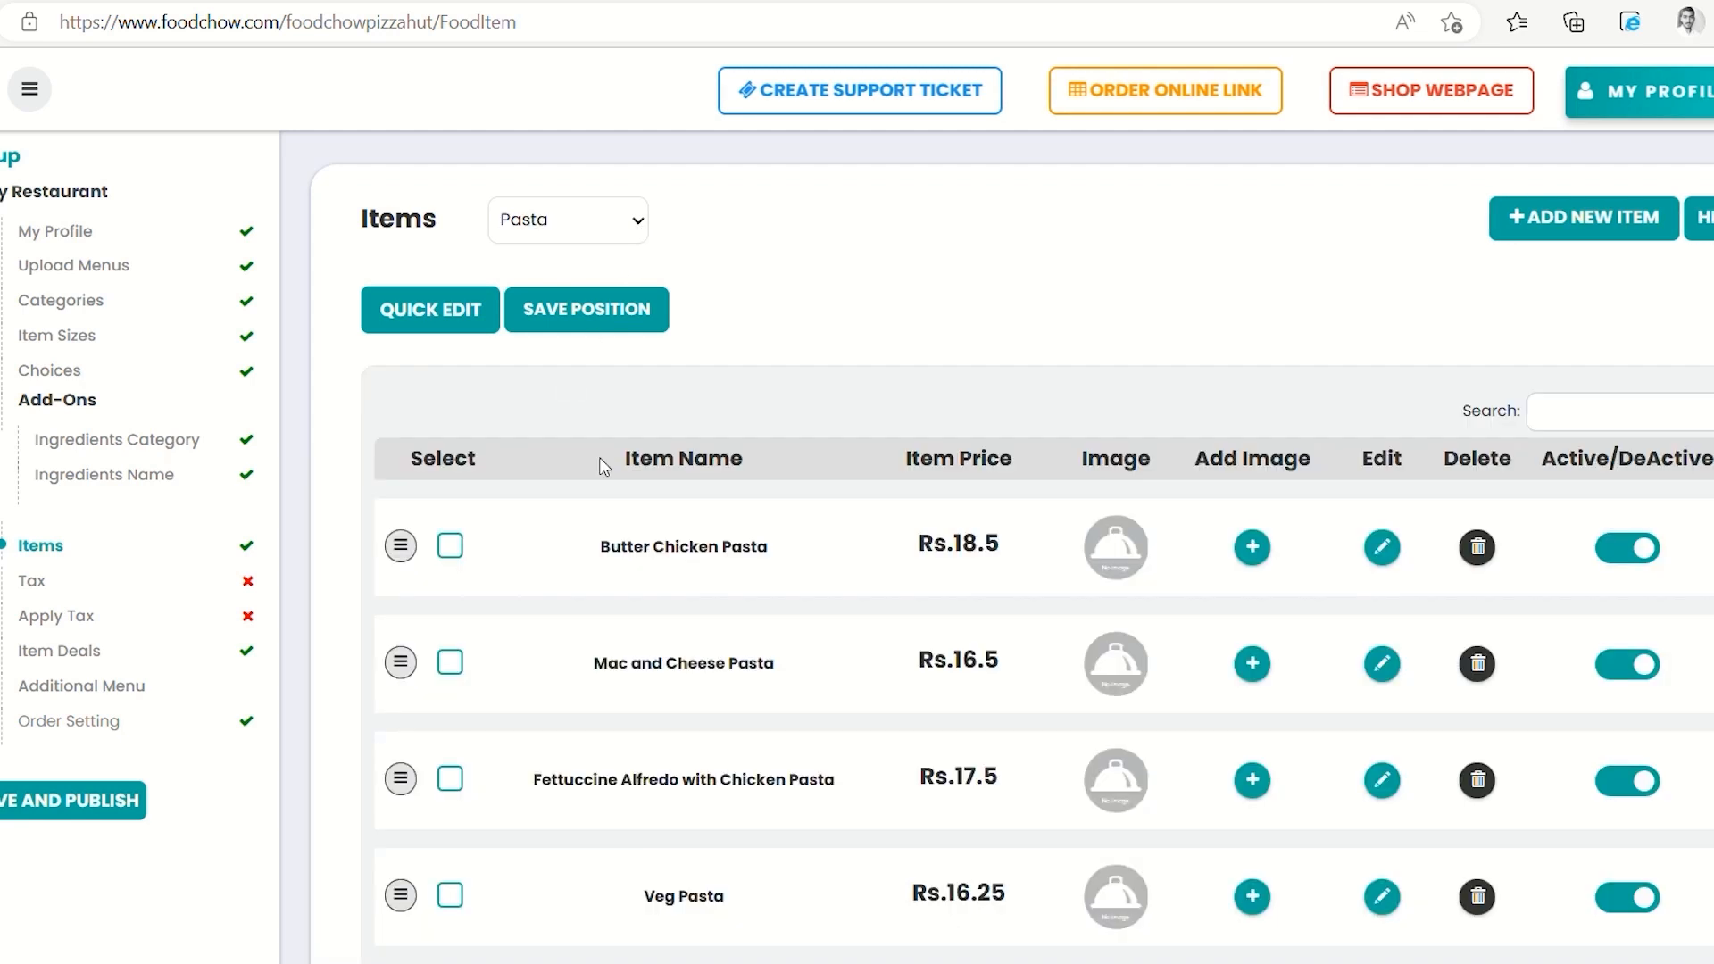
scroll(636, 592, "down", 1)
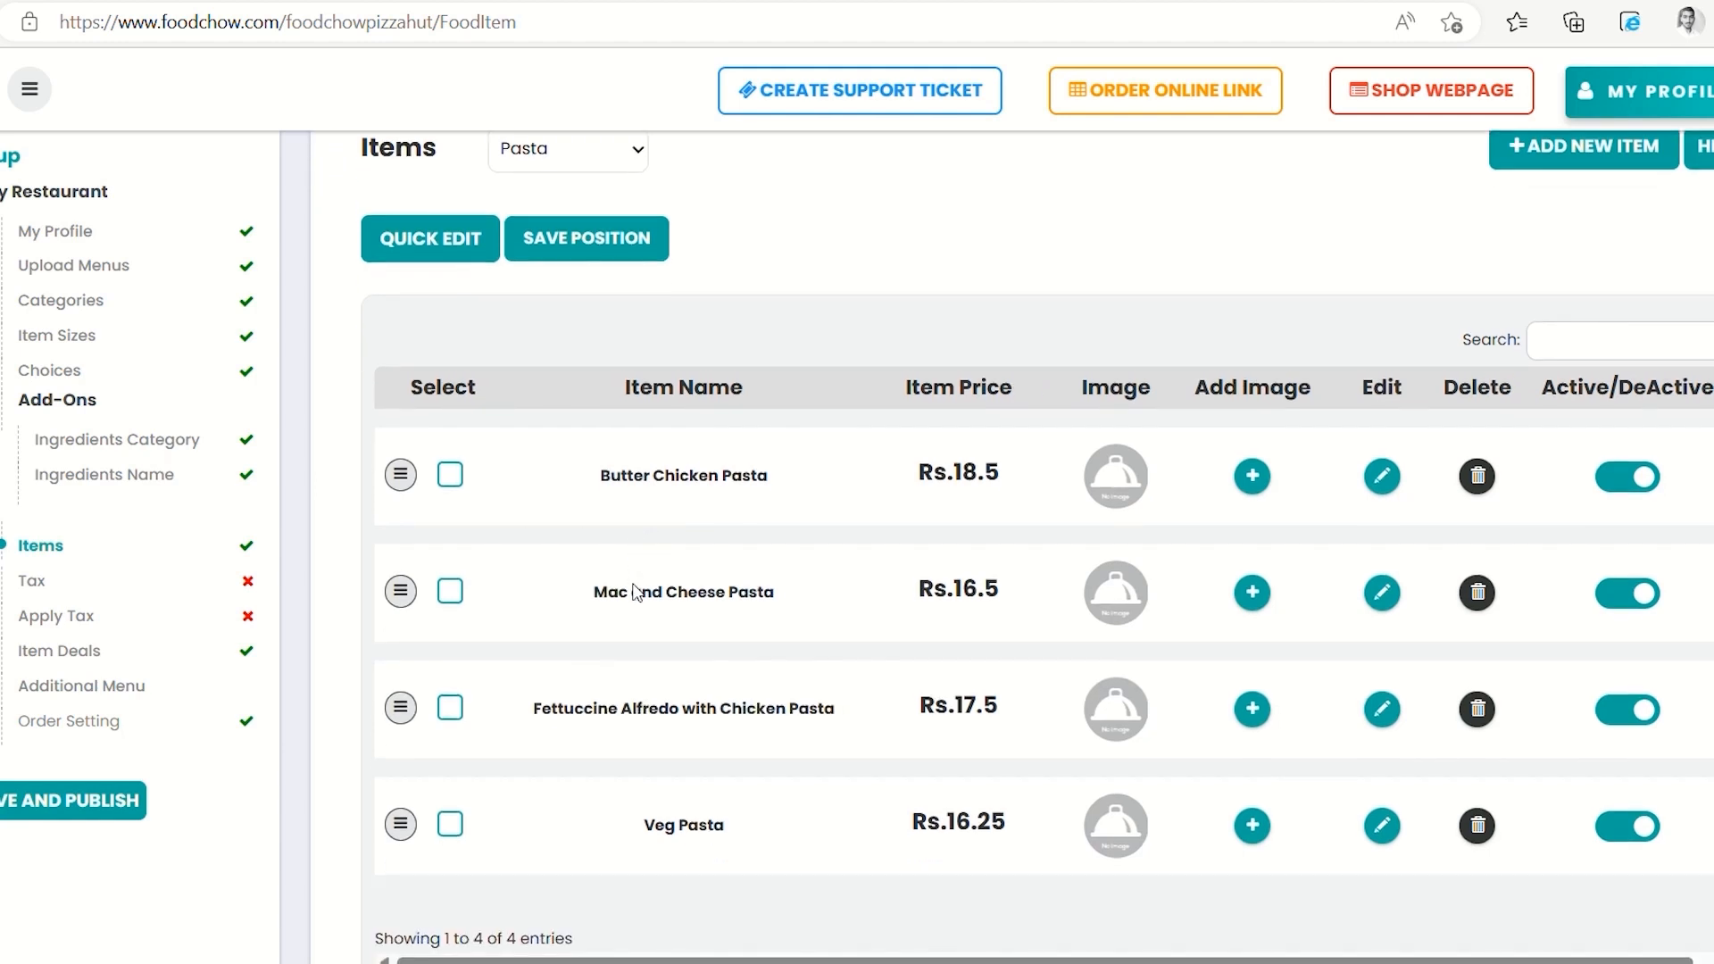
scroll(636, 591, "up", 1)
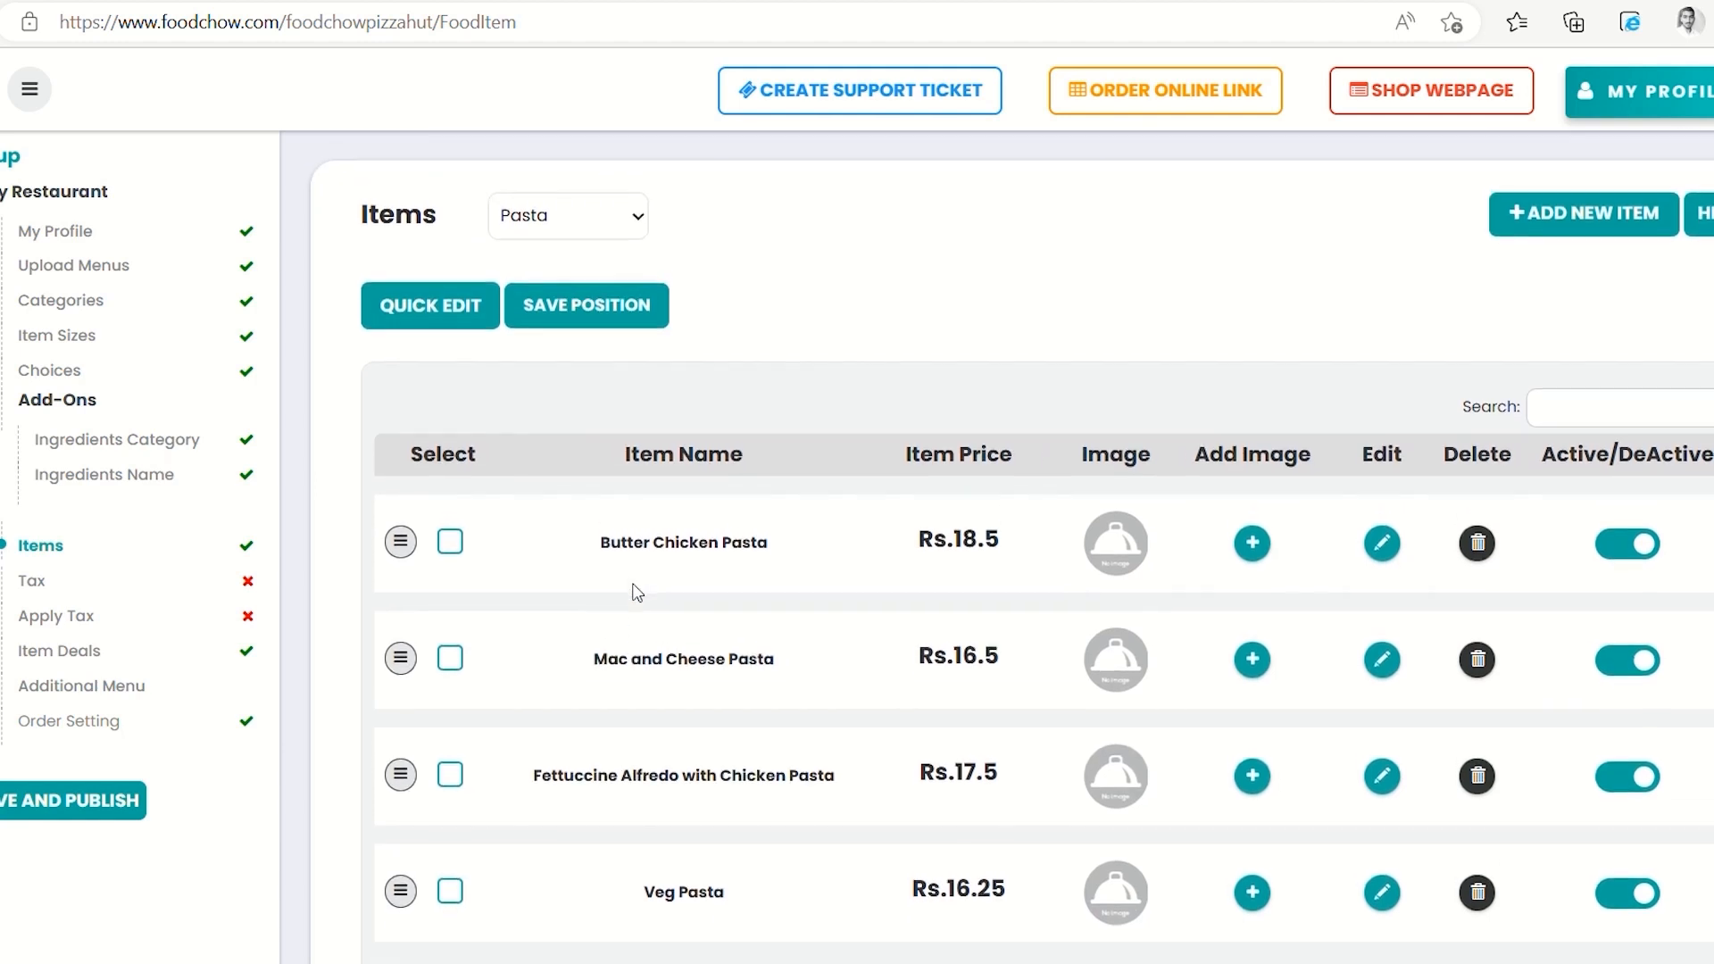
left_click(1704, 234)
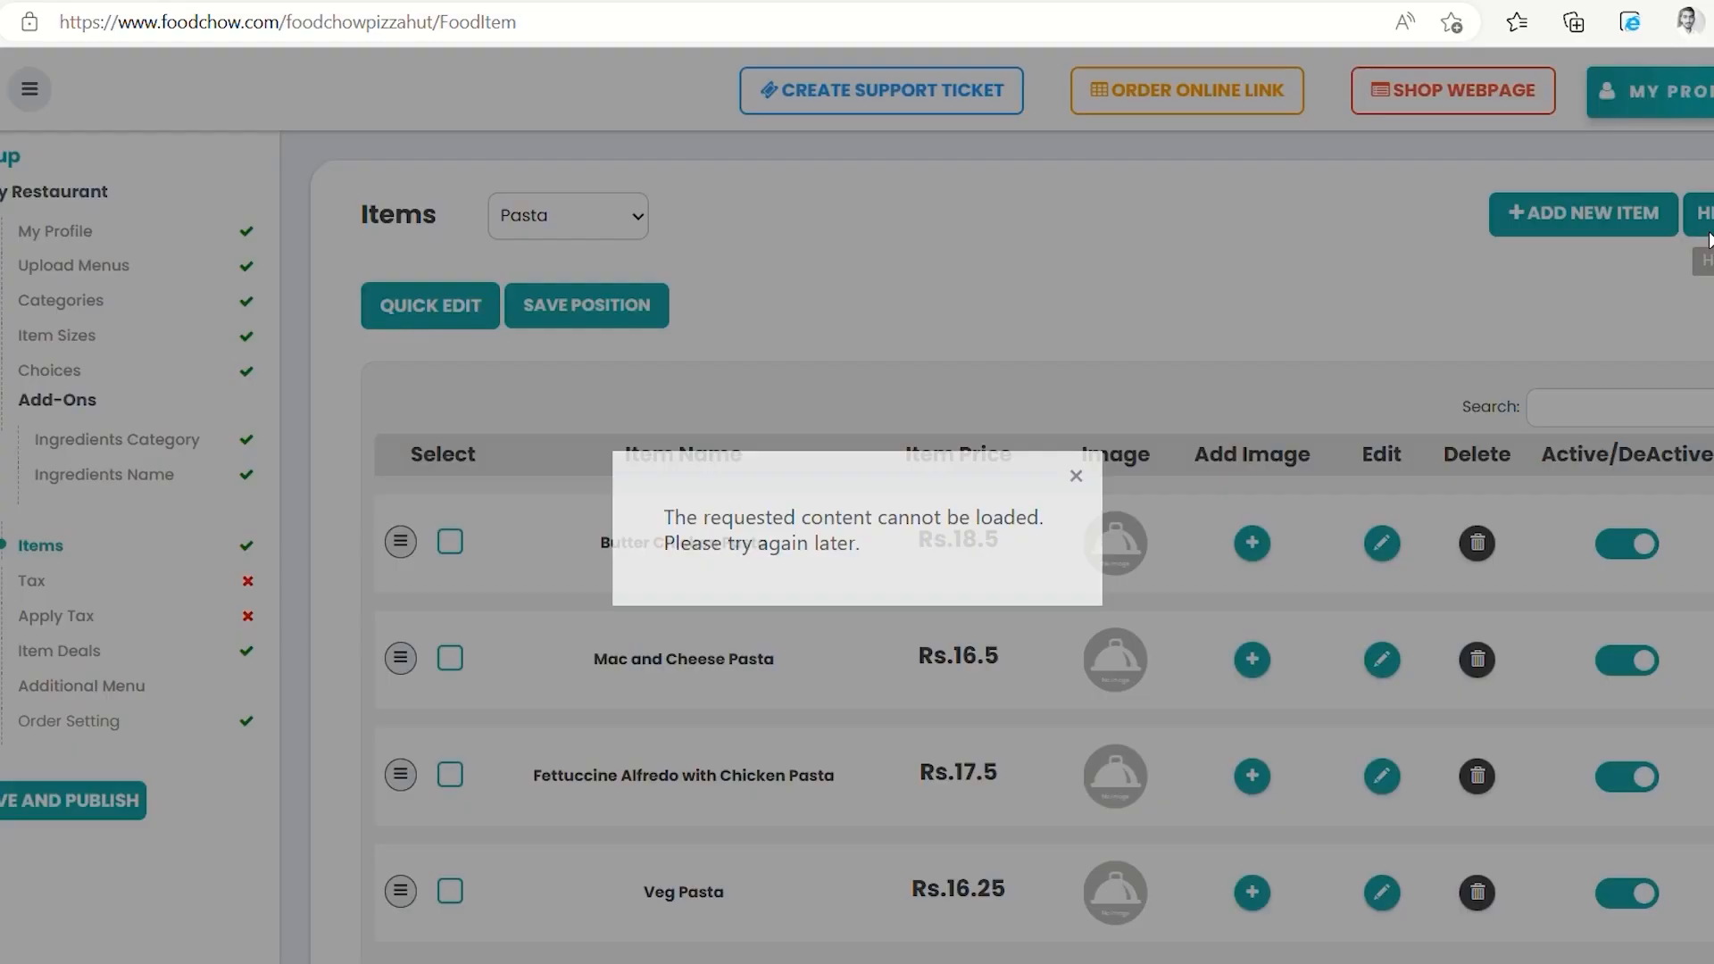
left_click(1326, 427)
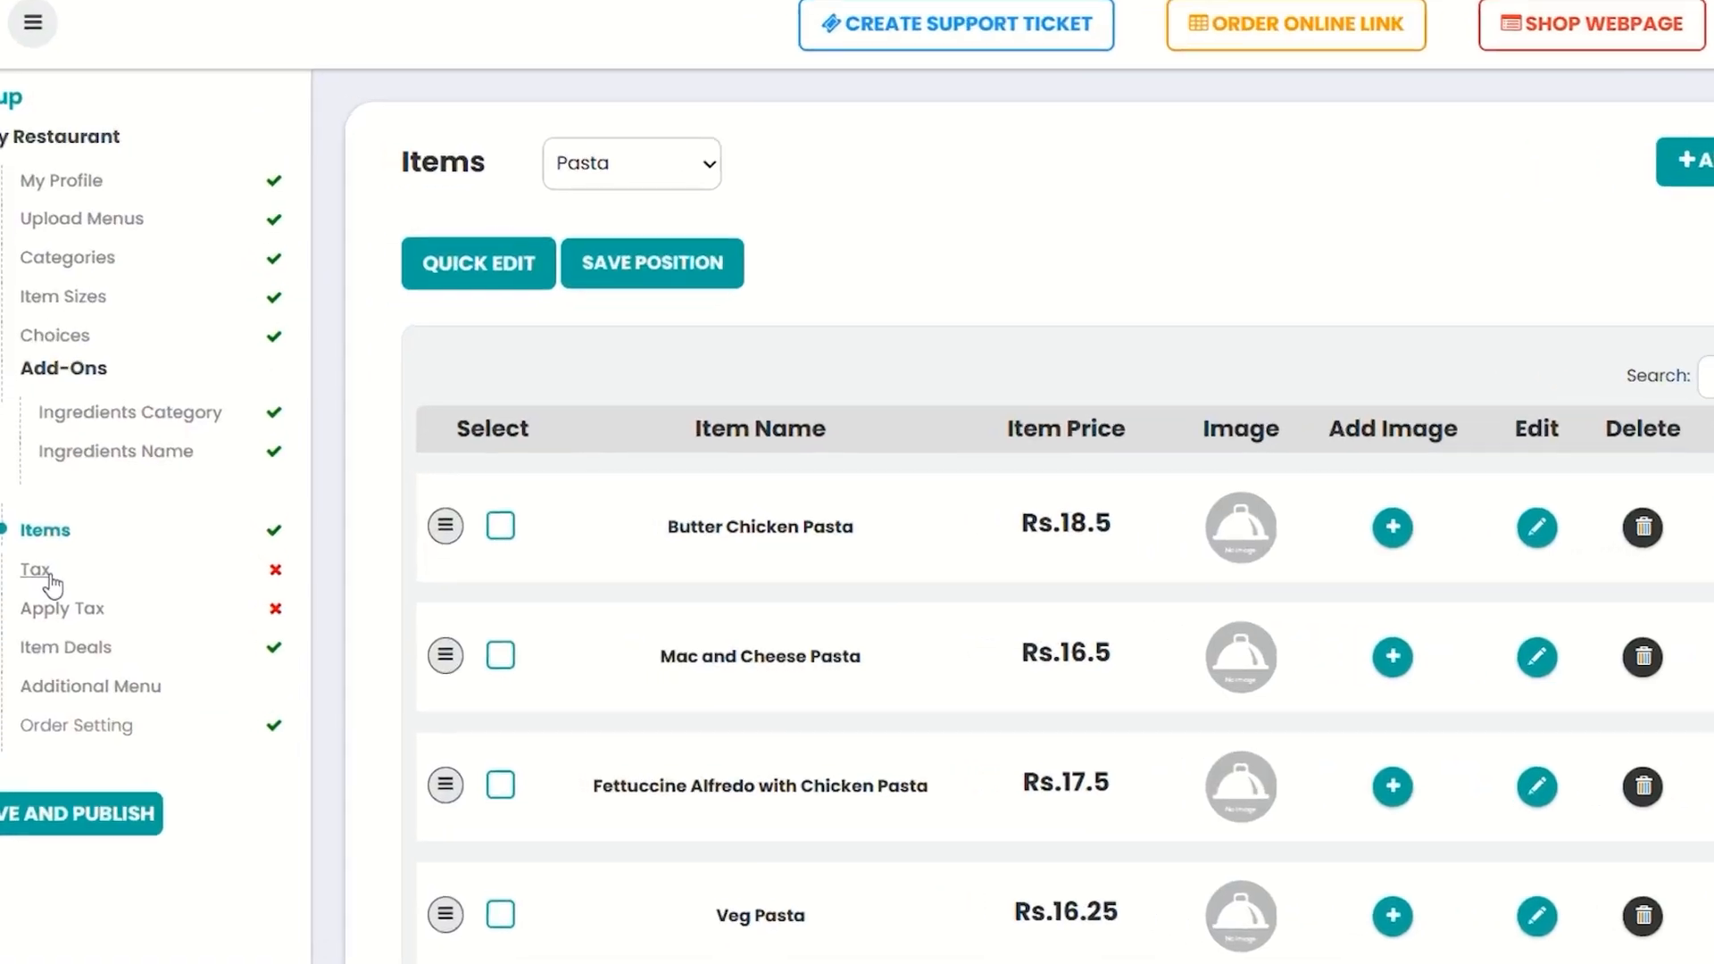
Enable item taxes and add GST at 5%, included in item prices
left_click(38, 571)
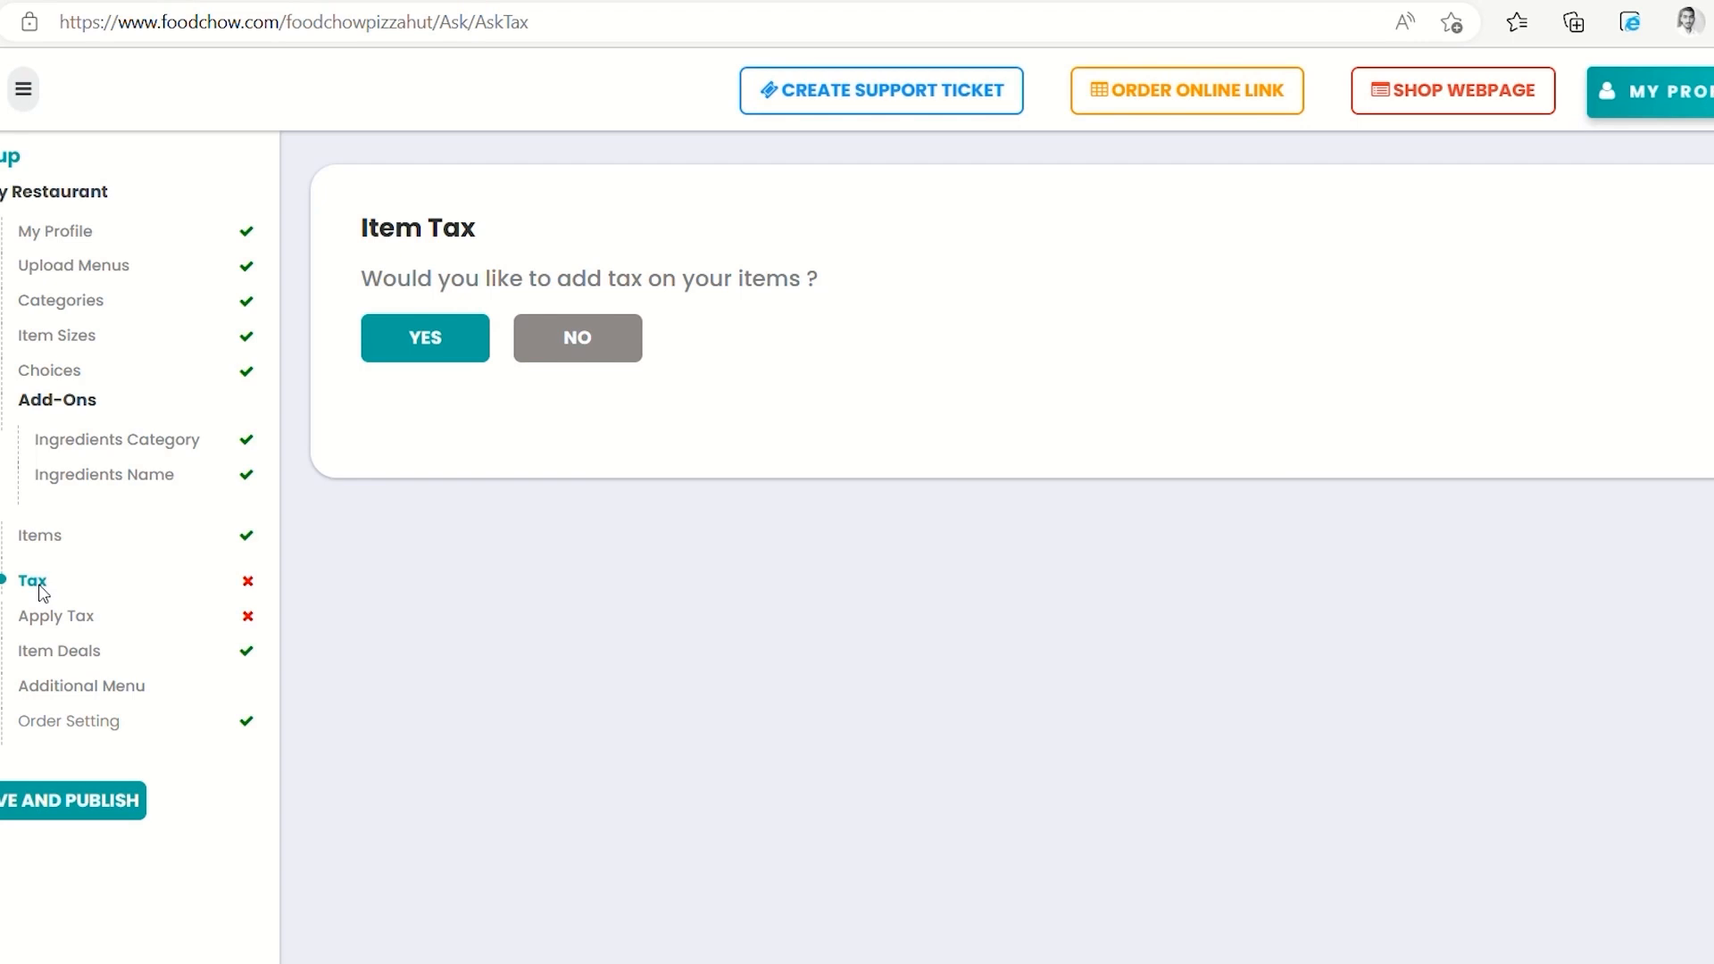
left_click(437, 333)
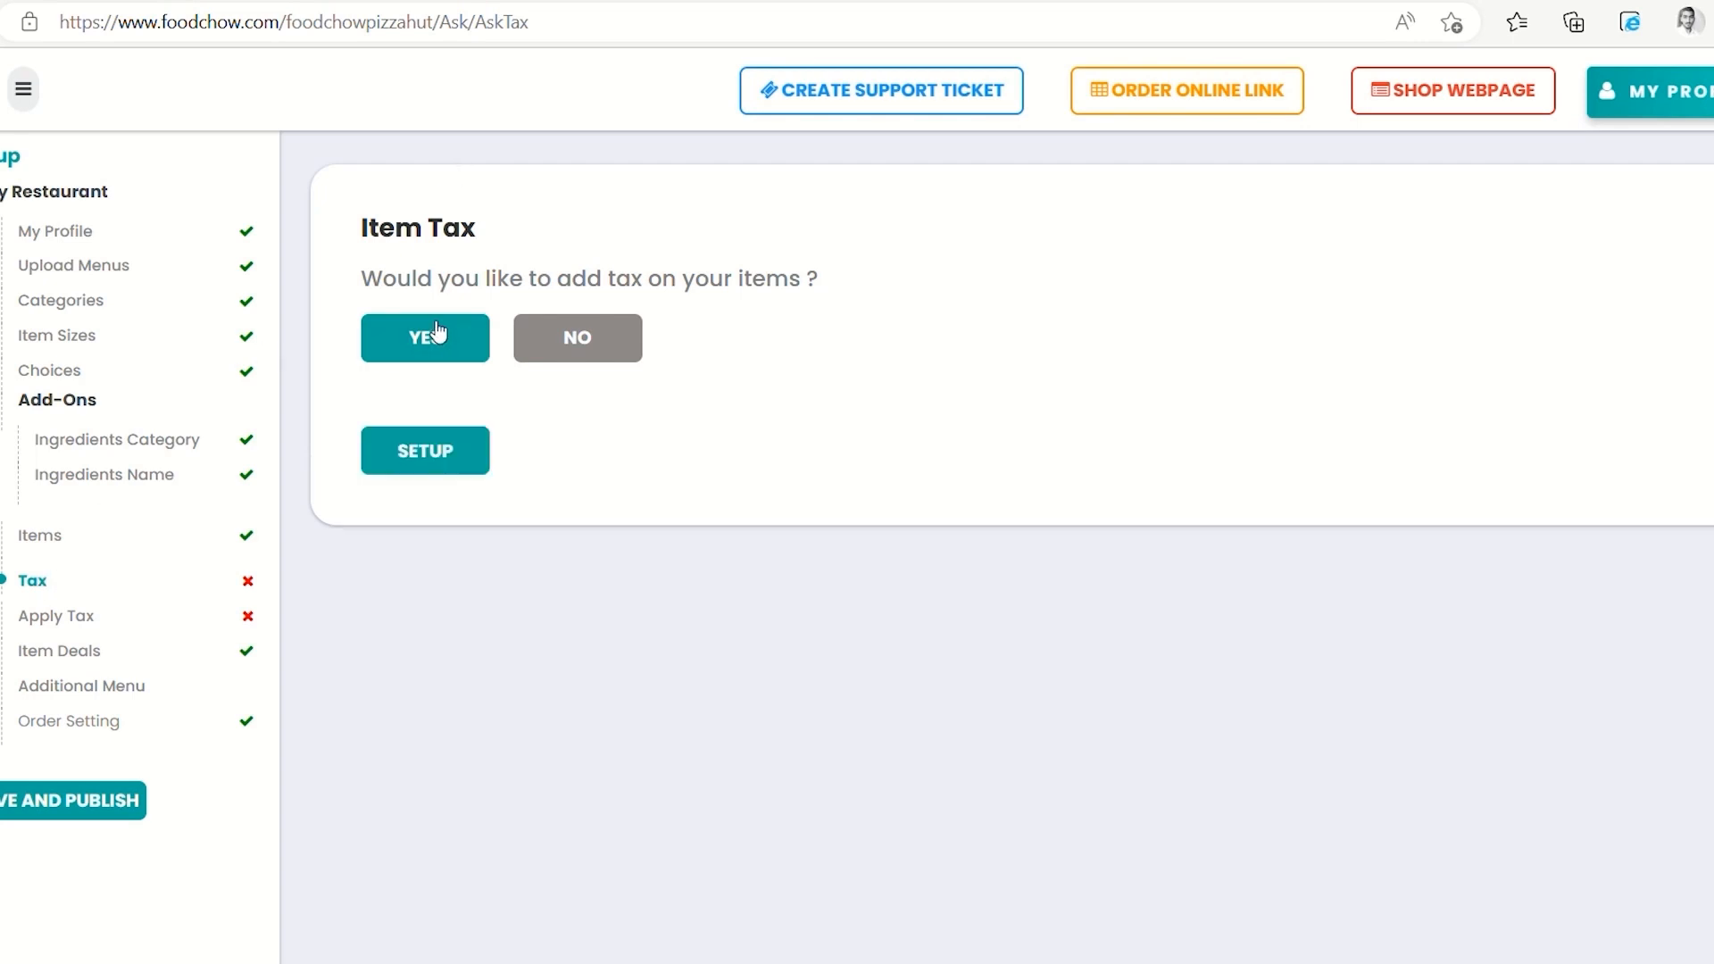
left_click(398, 450)
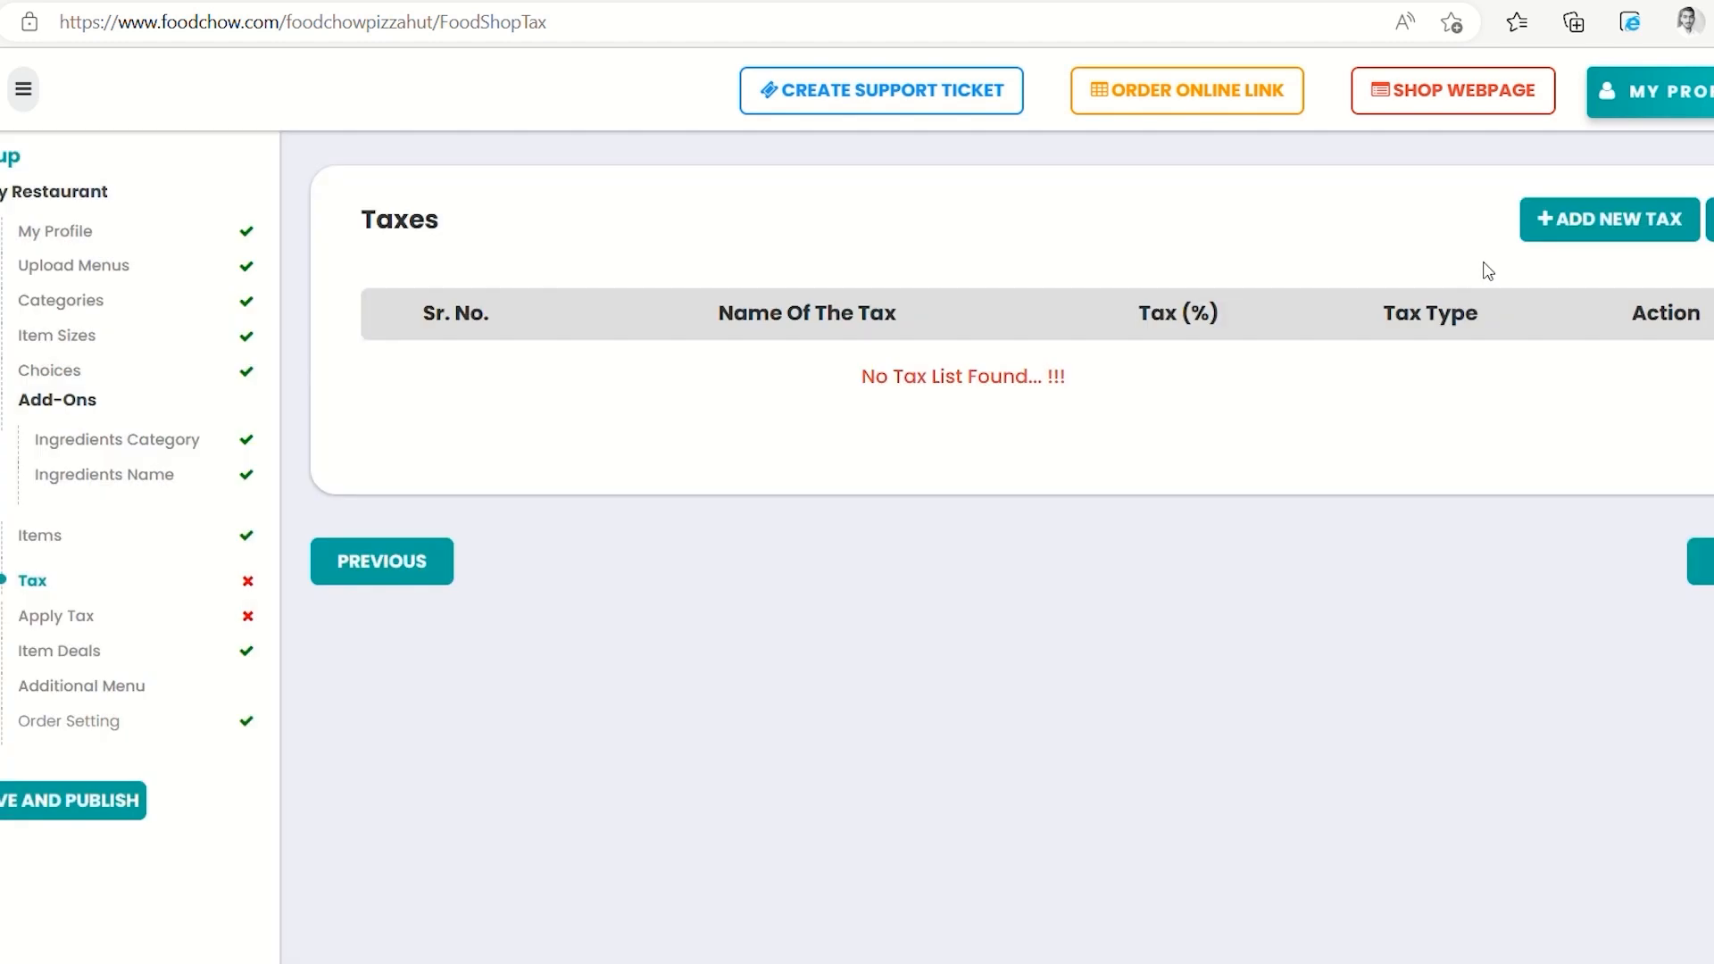
left_click(1566, 230)
left_click(464, 322)
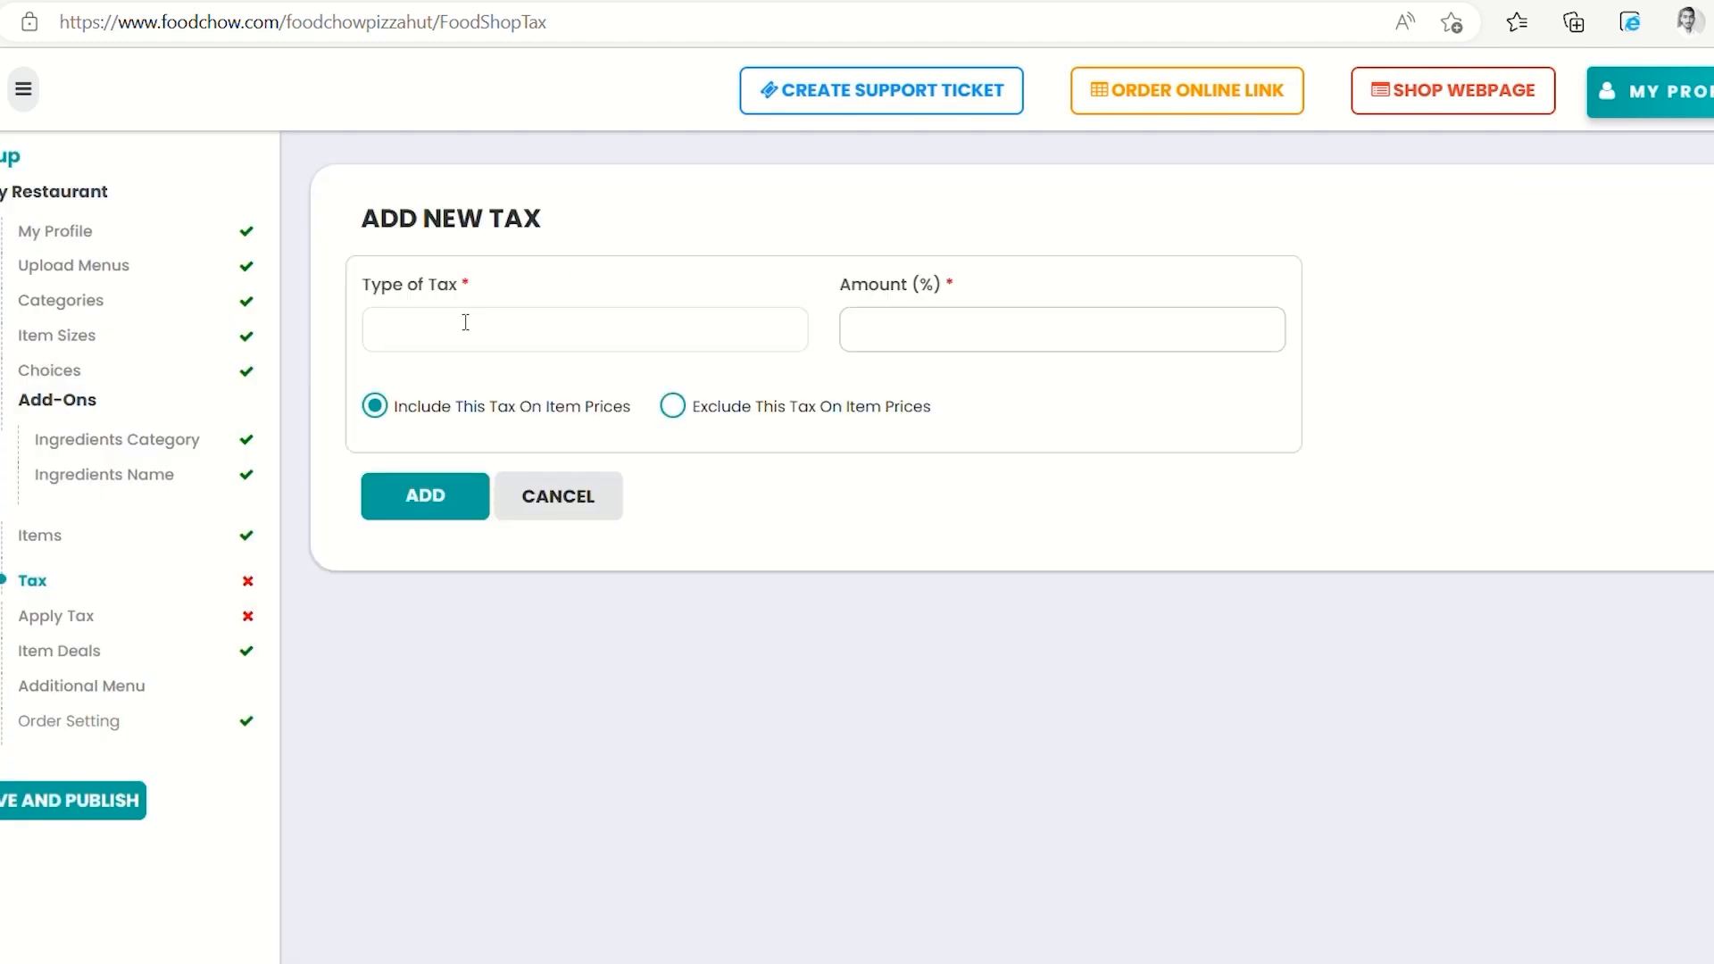
left_click(987, 323)
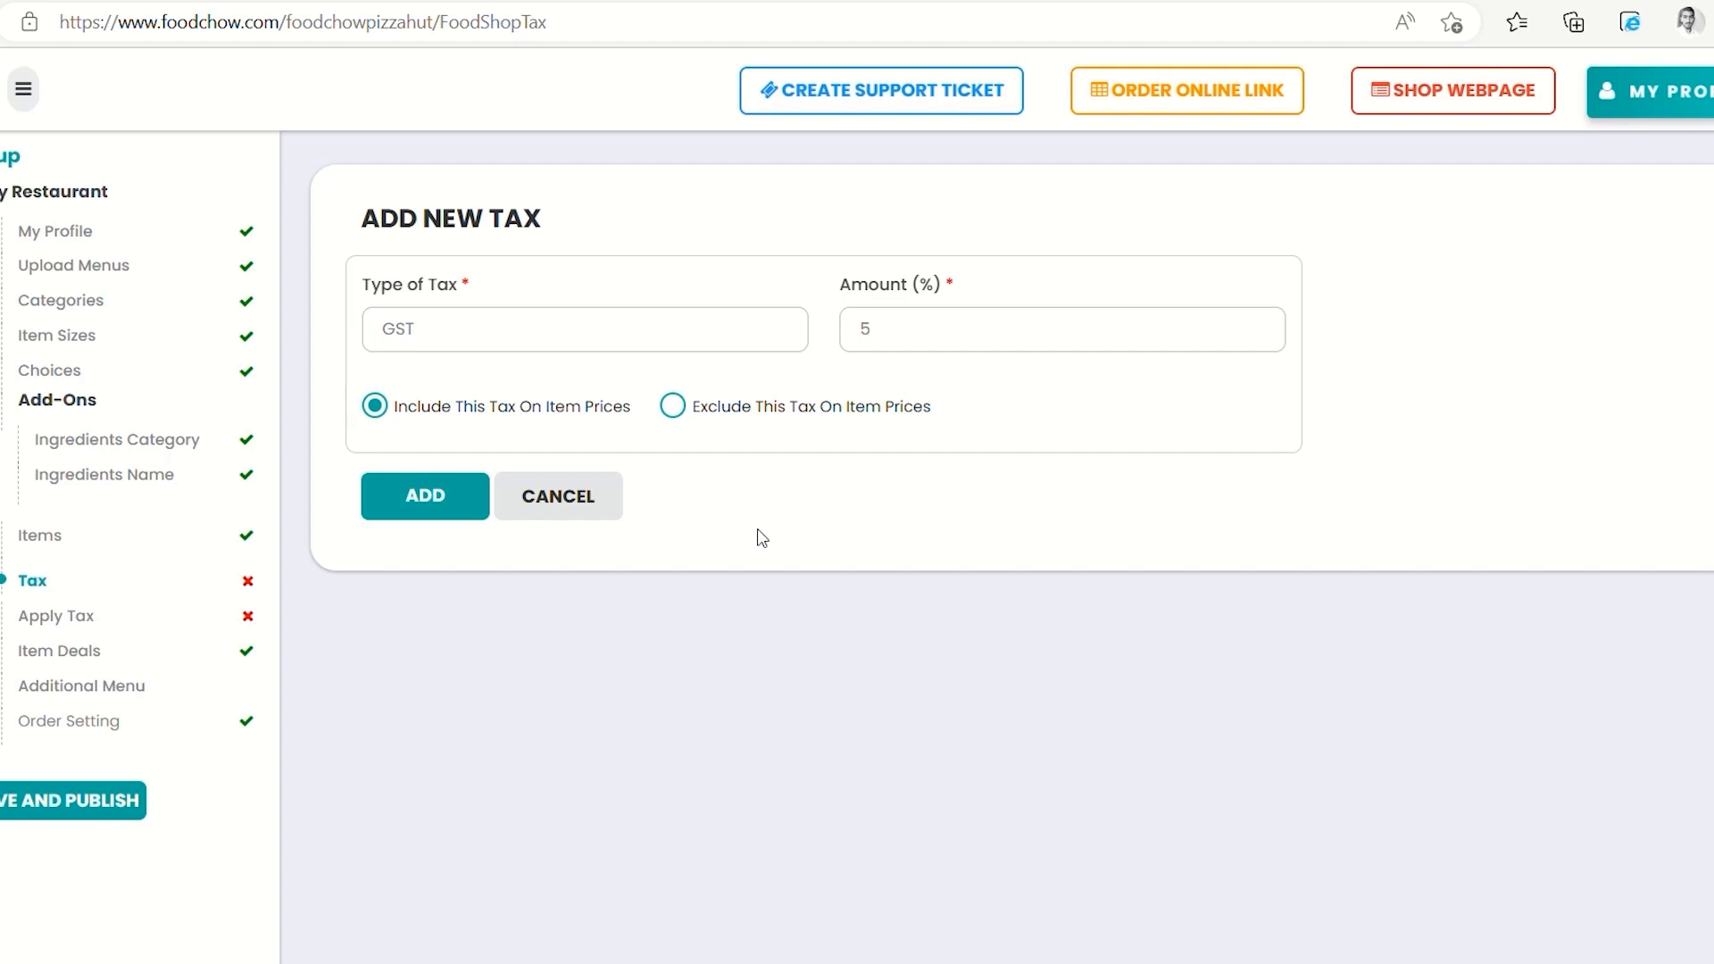
left_click(438, 493)
Add a second tax, IGST, at 5%
left_click(723, 334)
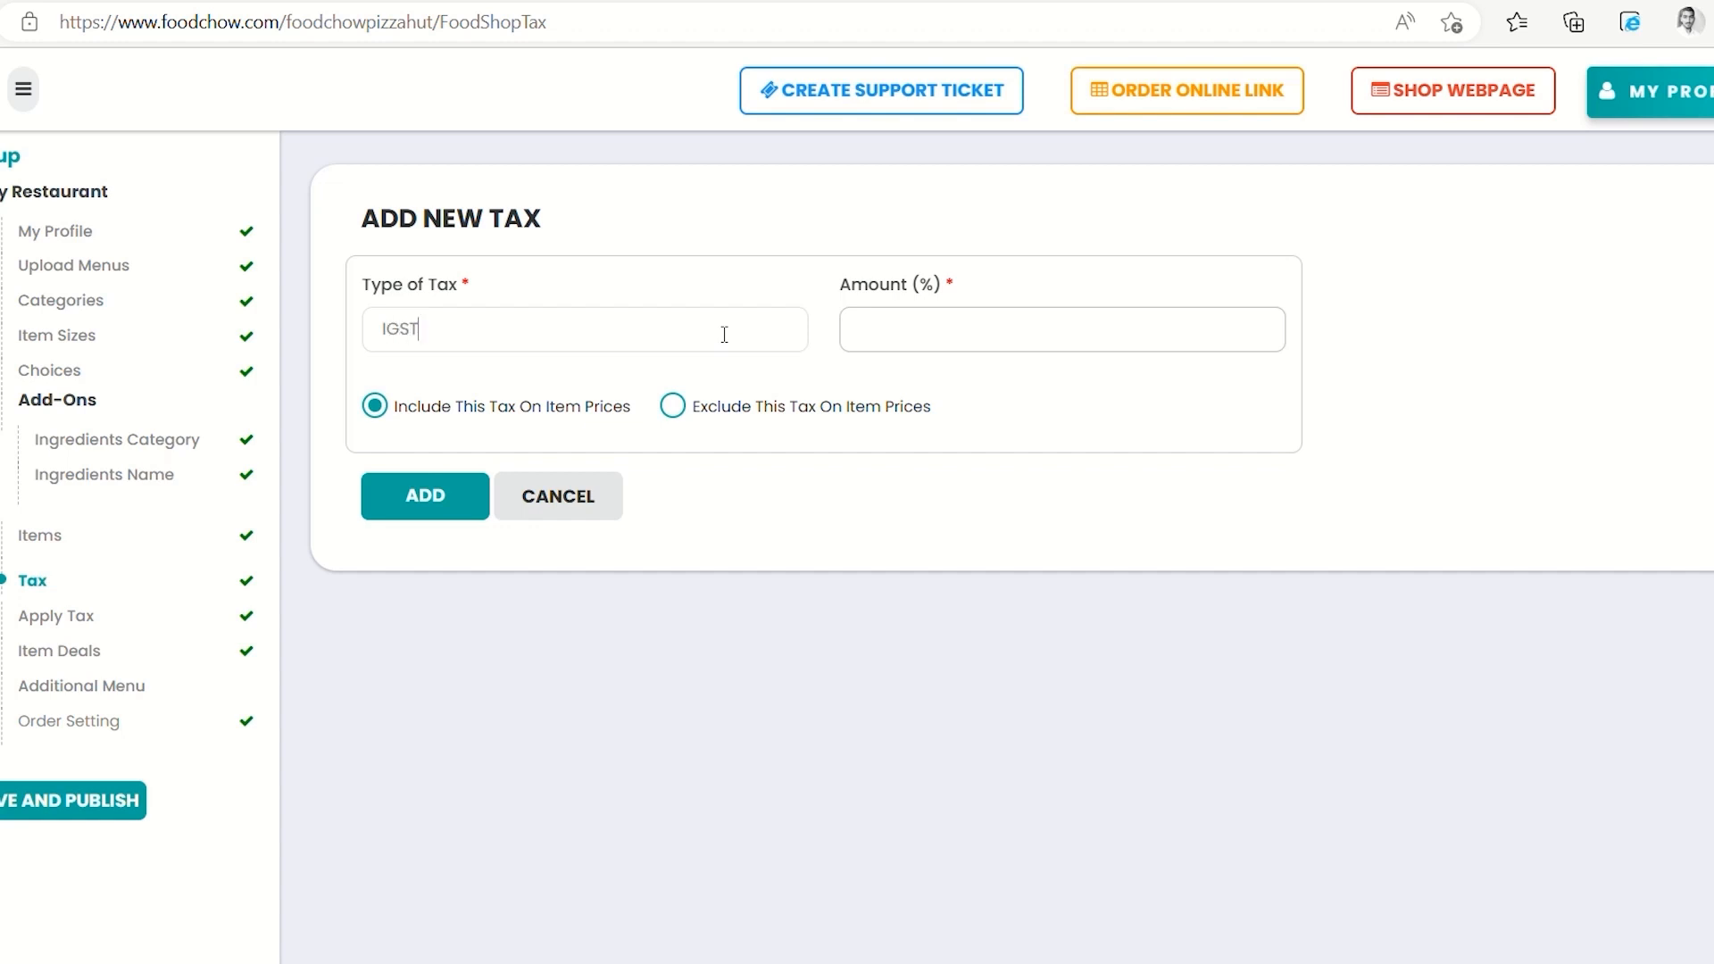
left_click(1016, 347)
type("5")
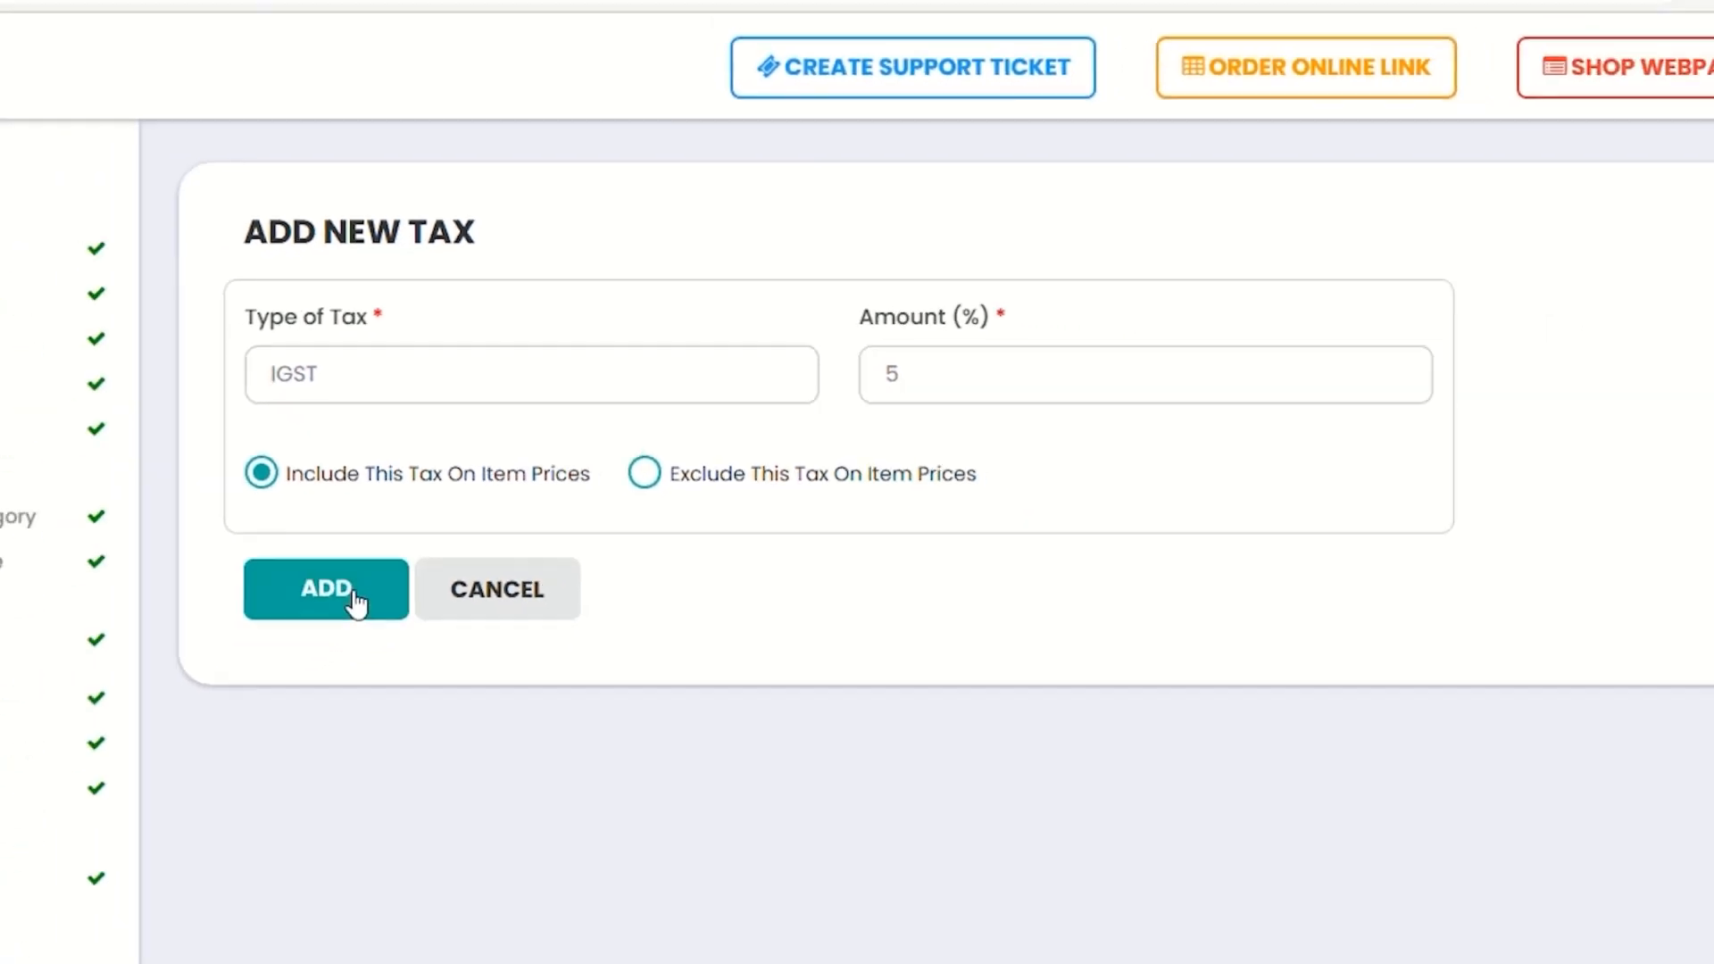
left_click(355, 596)
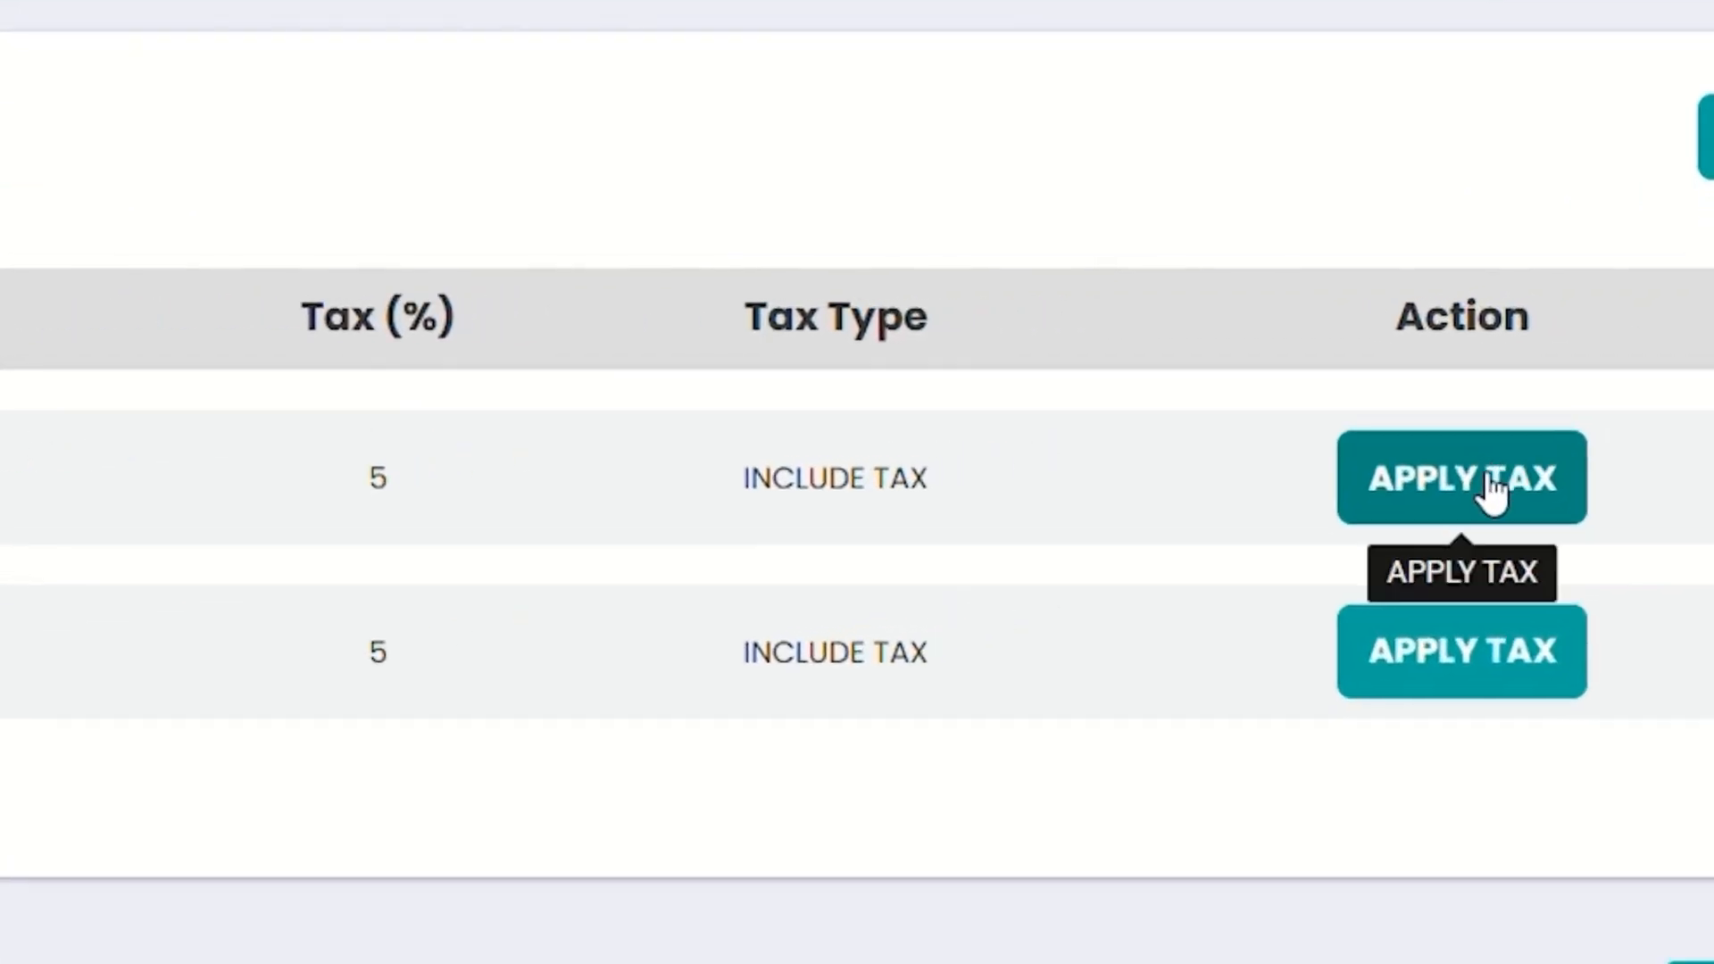
Open the Apply Tax item list for the first tax, GST
left_click(1493, 489)
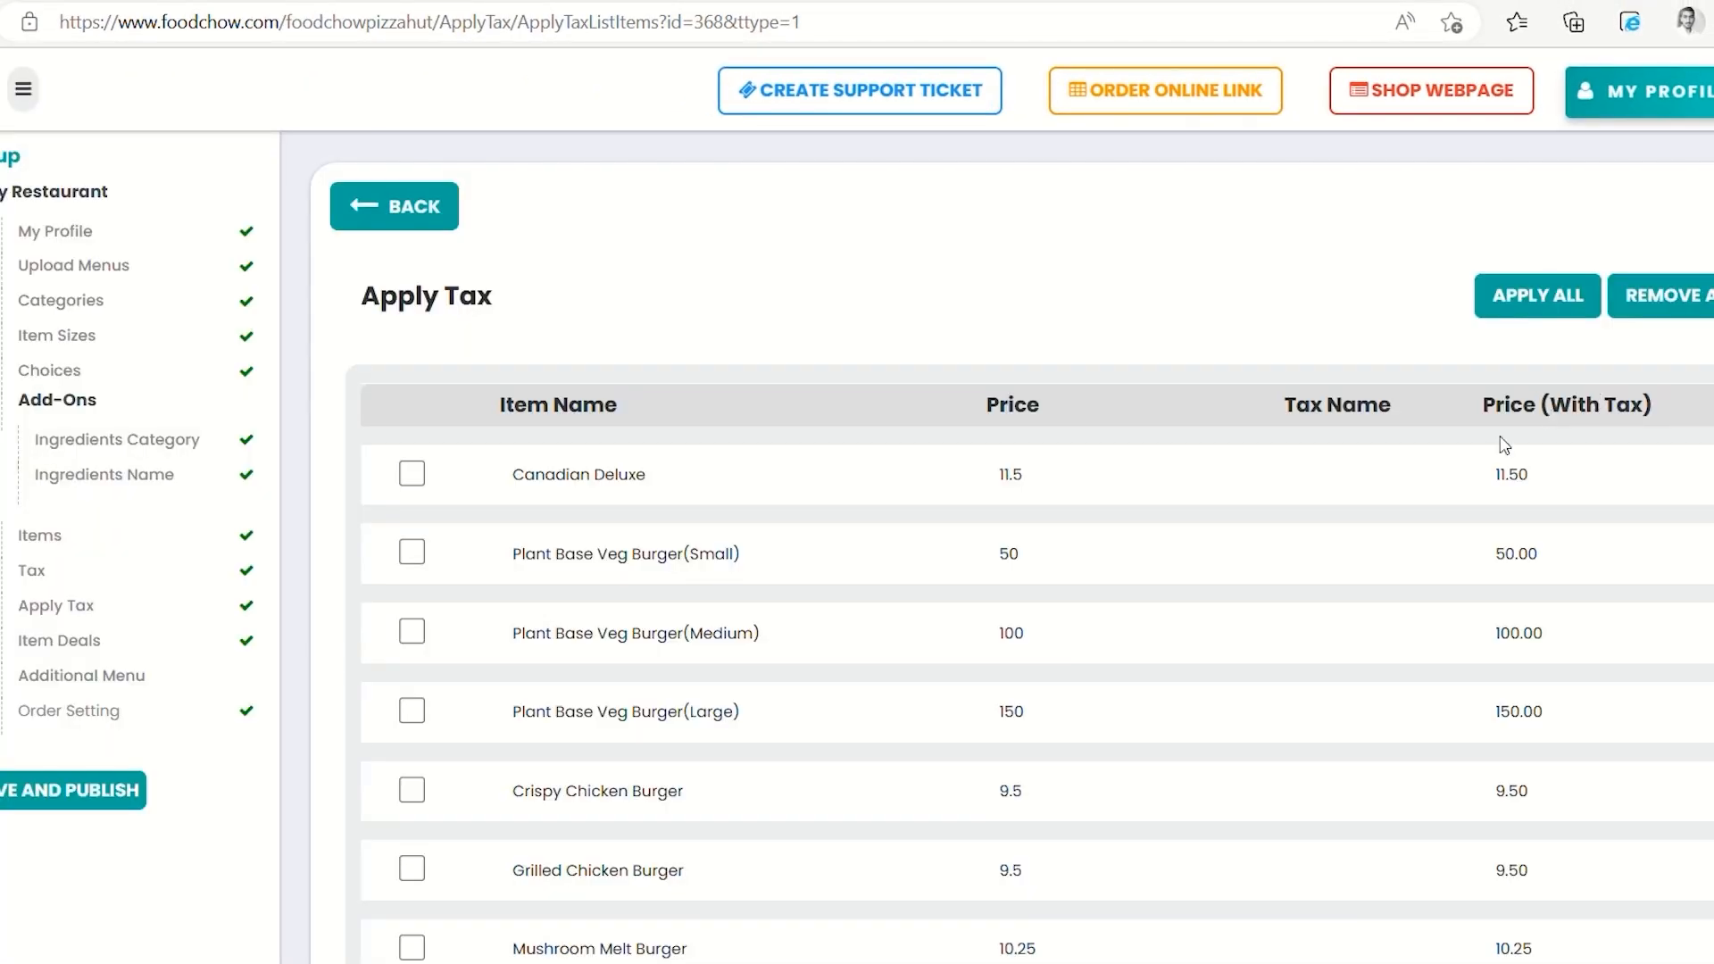
Apply GST to all menu items, then exclude Mushroom Melt Burger Combo
left_click(1567, 302)
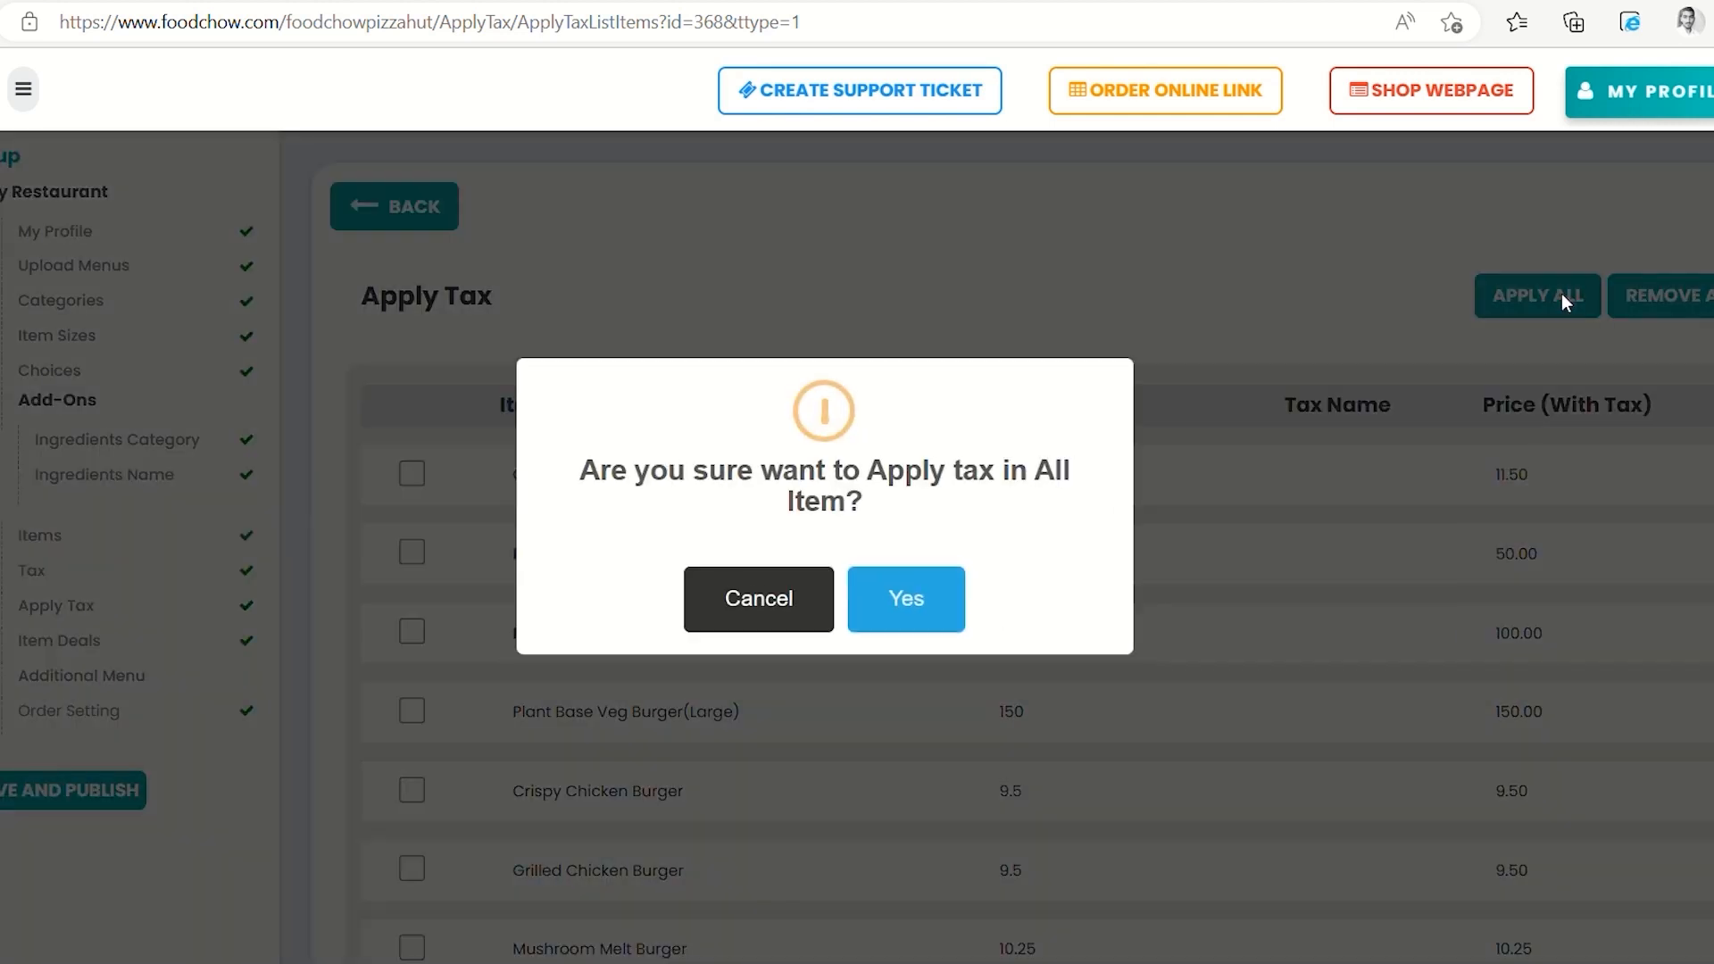
left_click(912, 611)
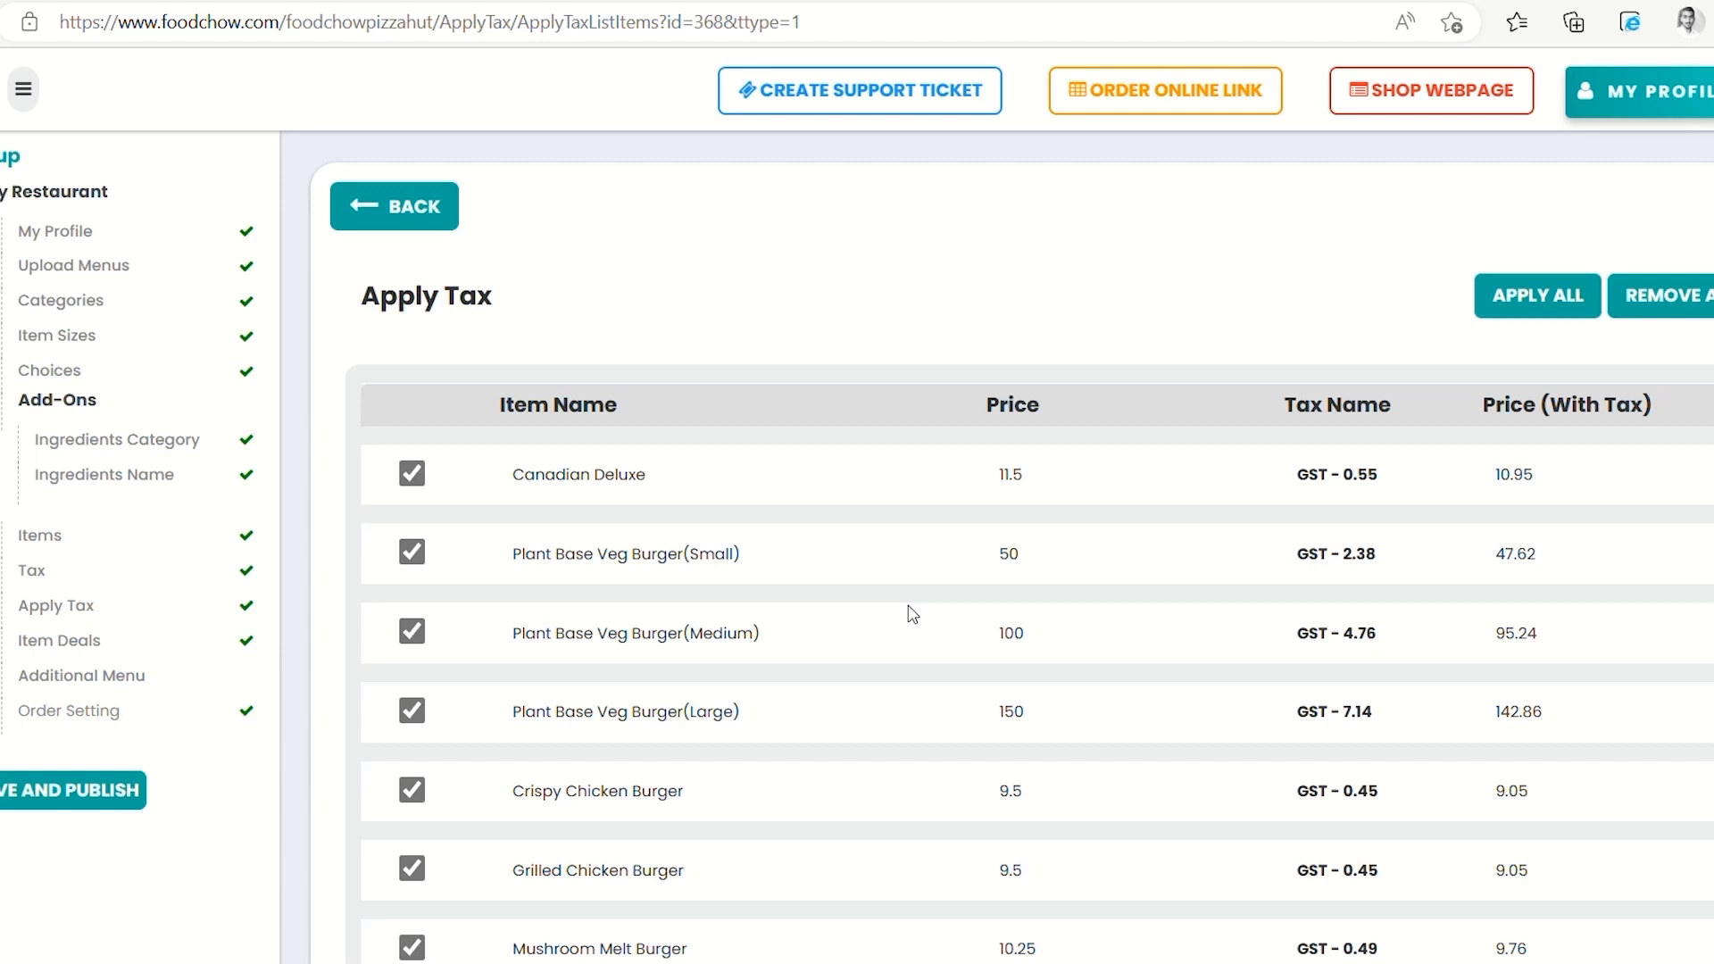
scroll(912, 615, "down", 10)
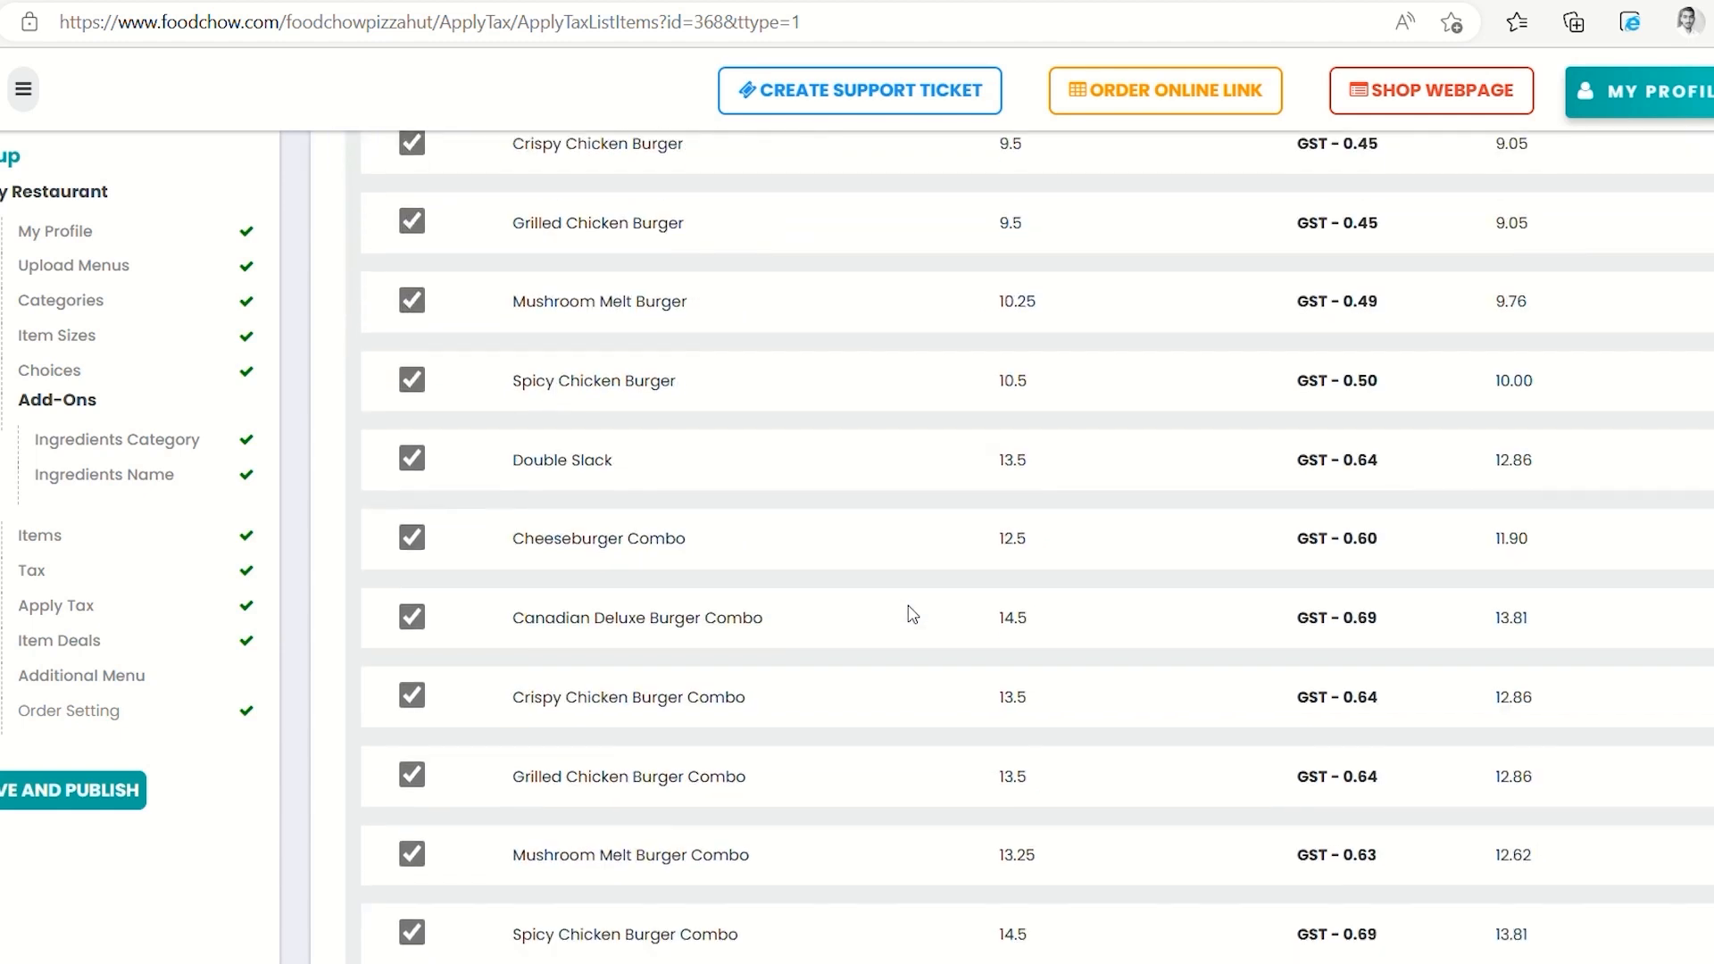
scroll(912, 614, "down", 1)
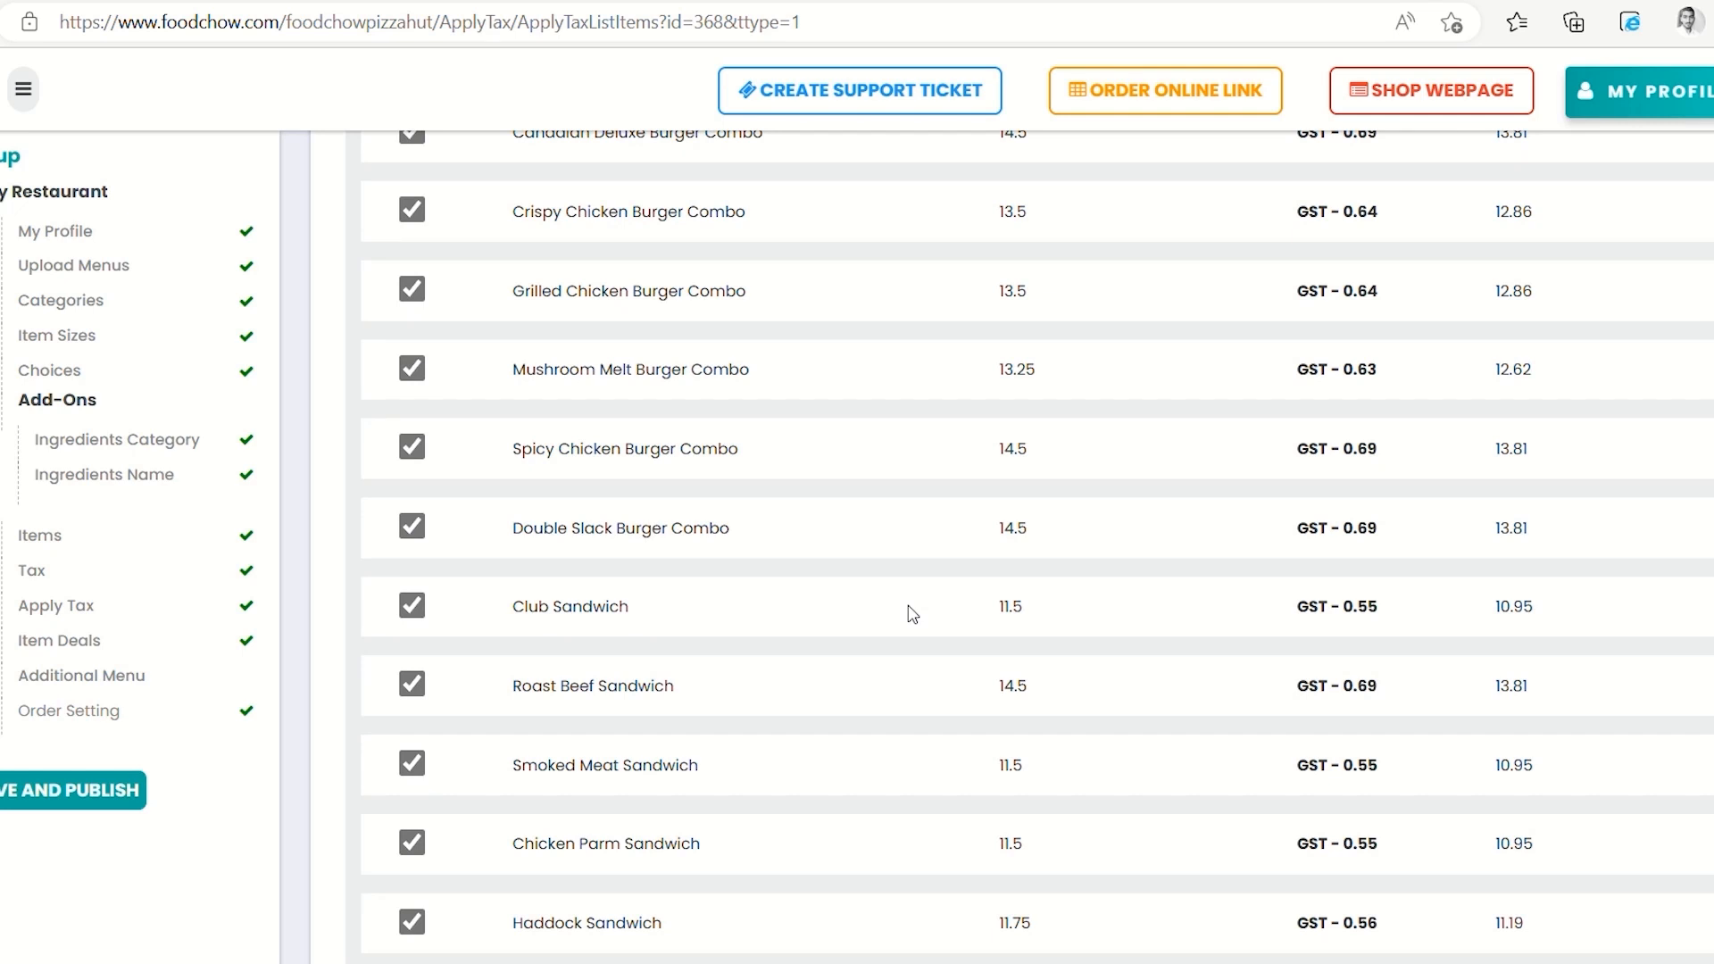
scroll(911, 612, "up", 1)
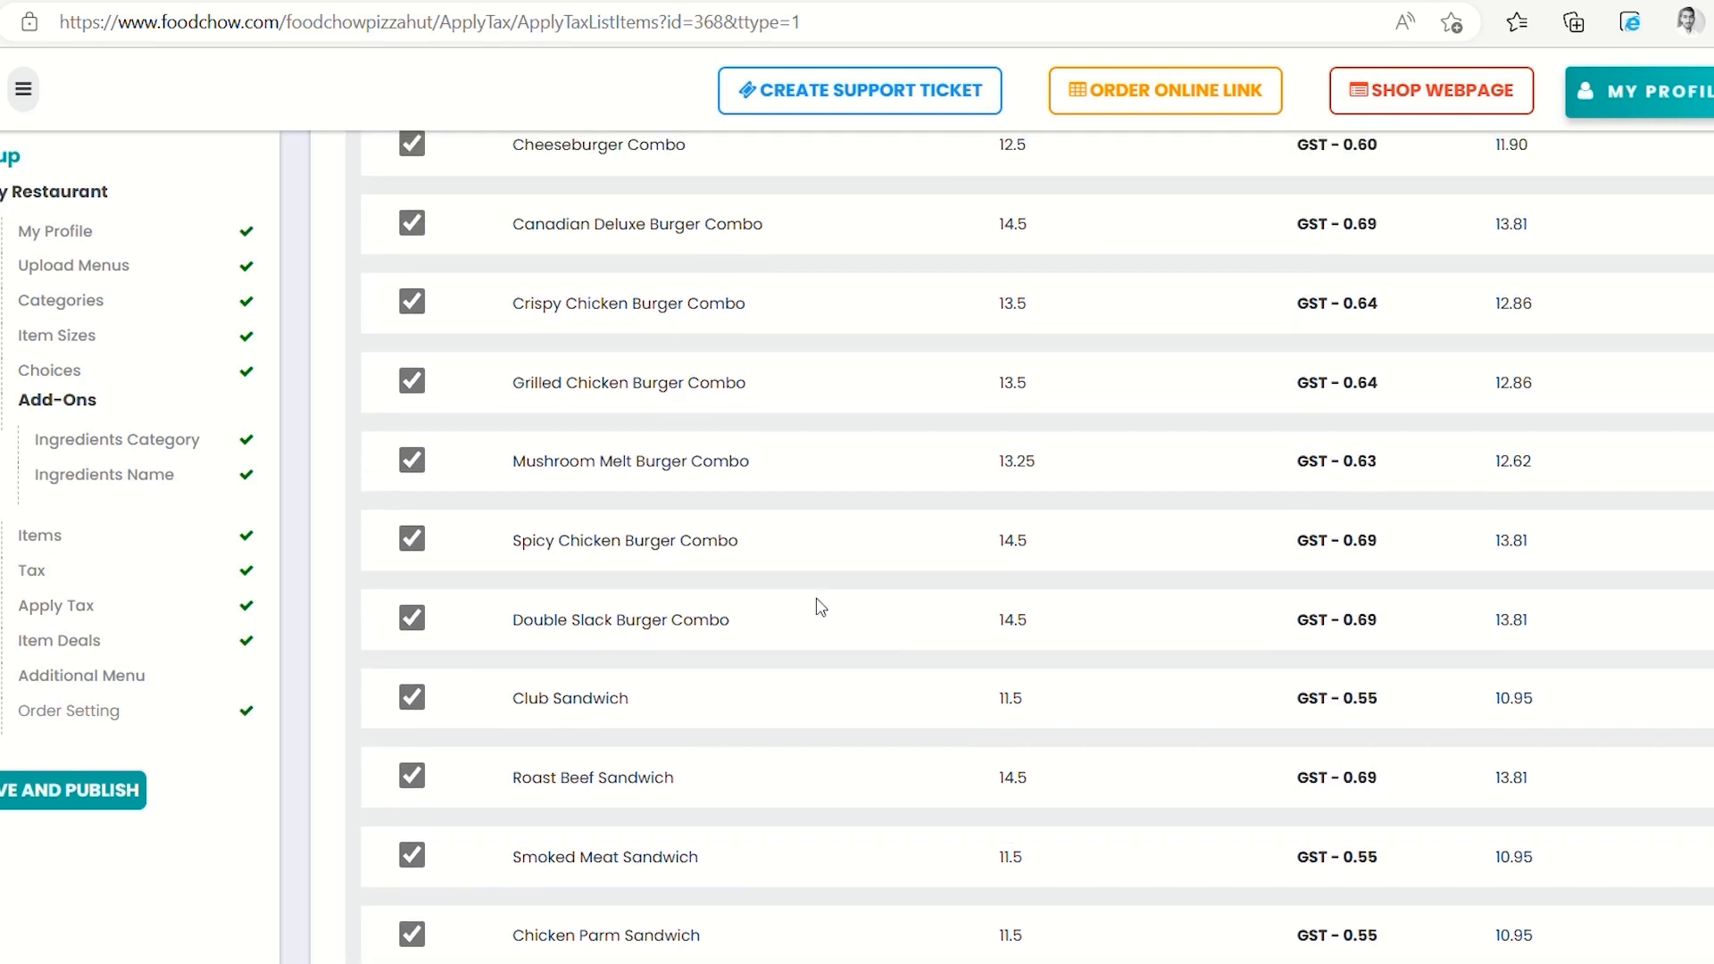
left_click(410, 457)
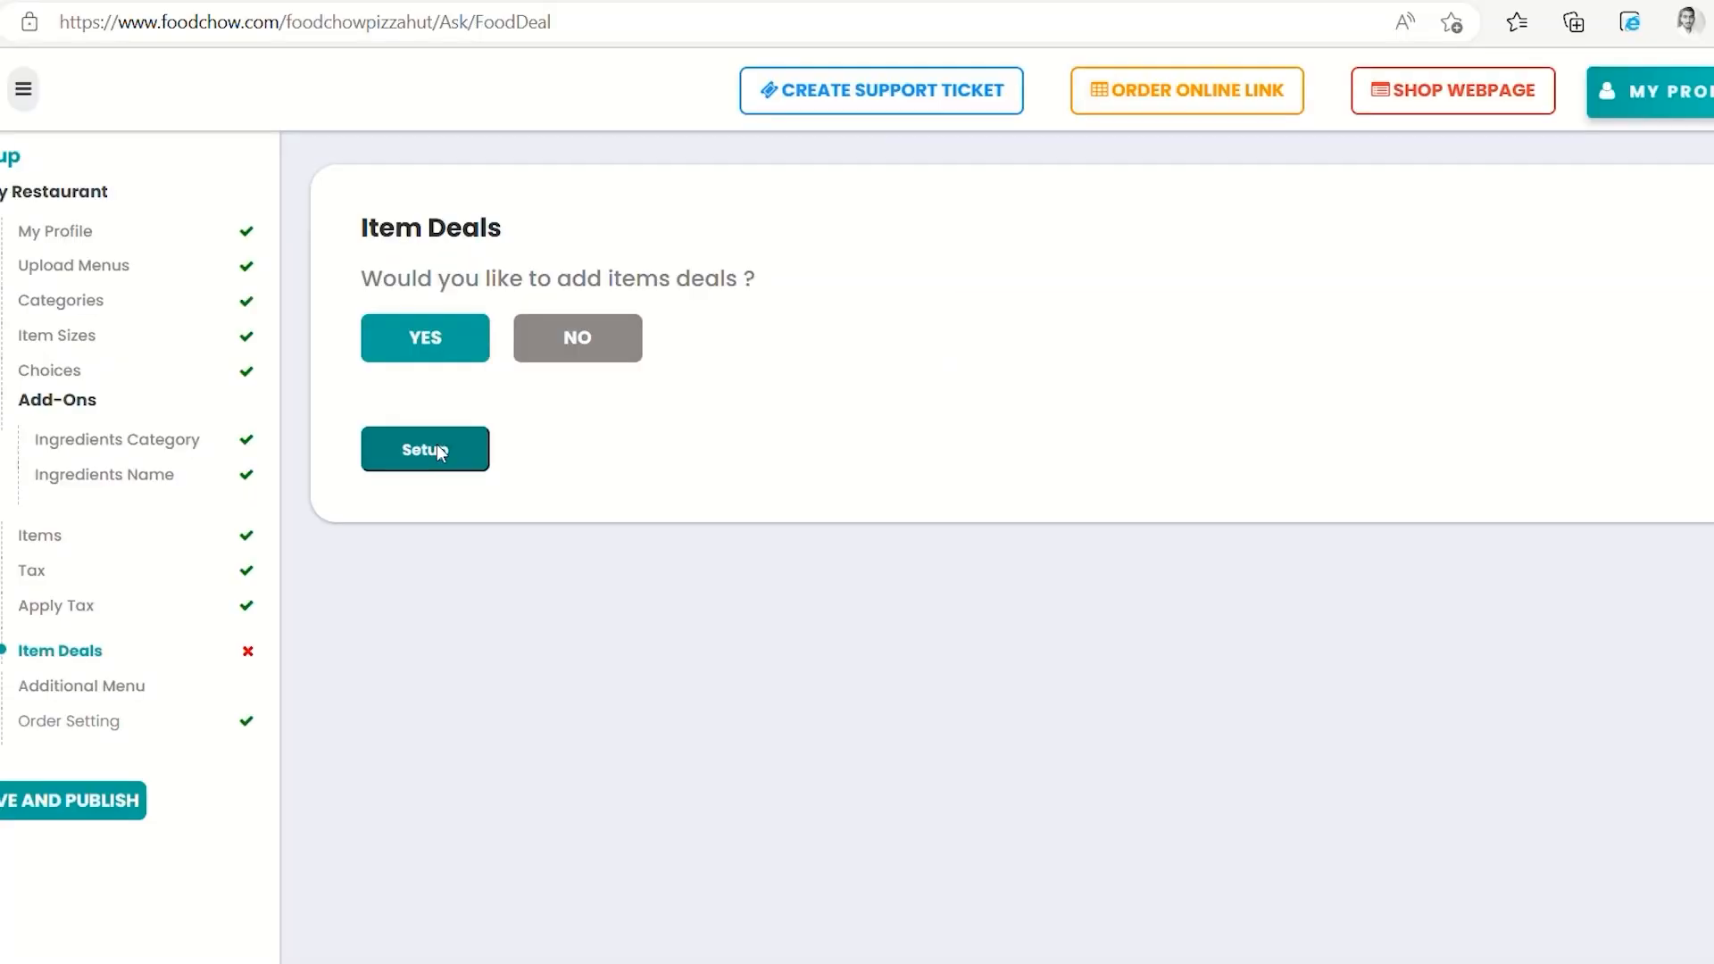
Start a new item deal of the Meal Deal type
left_click(437, 442)
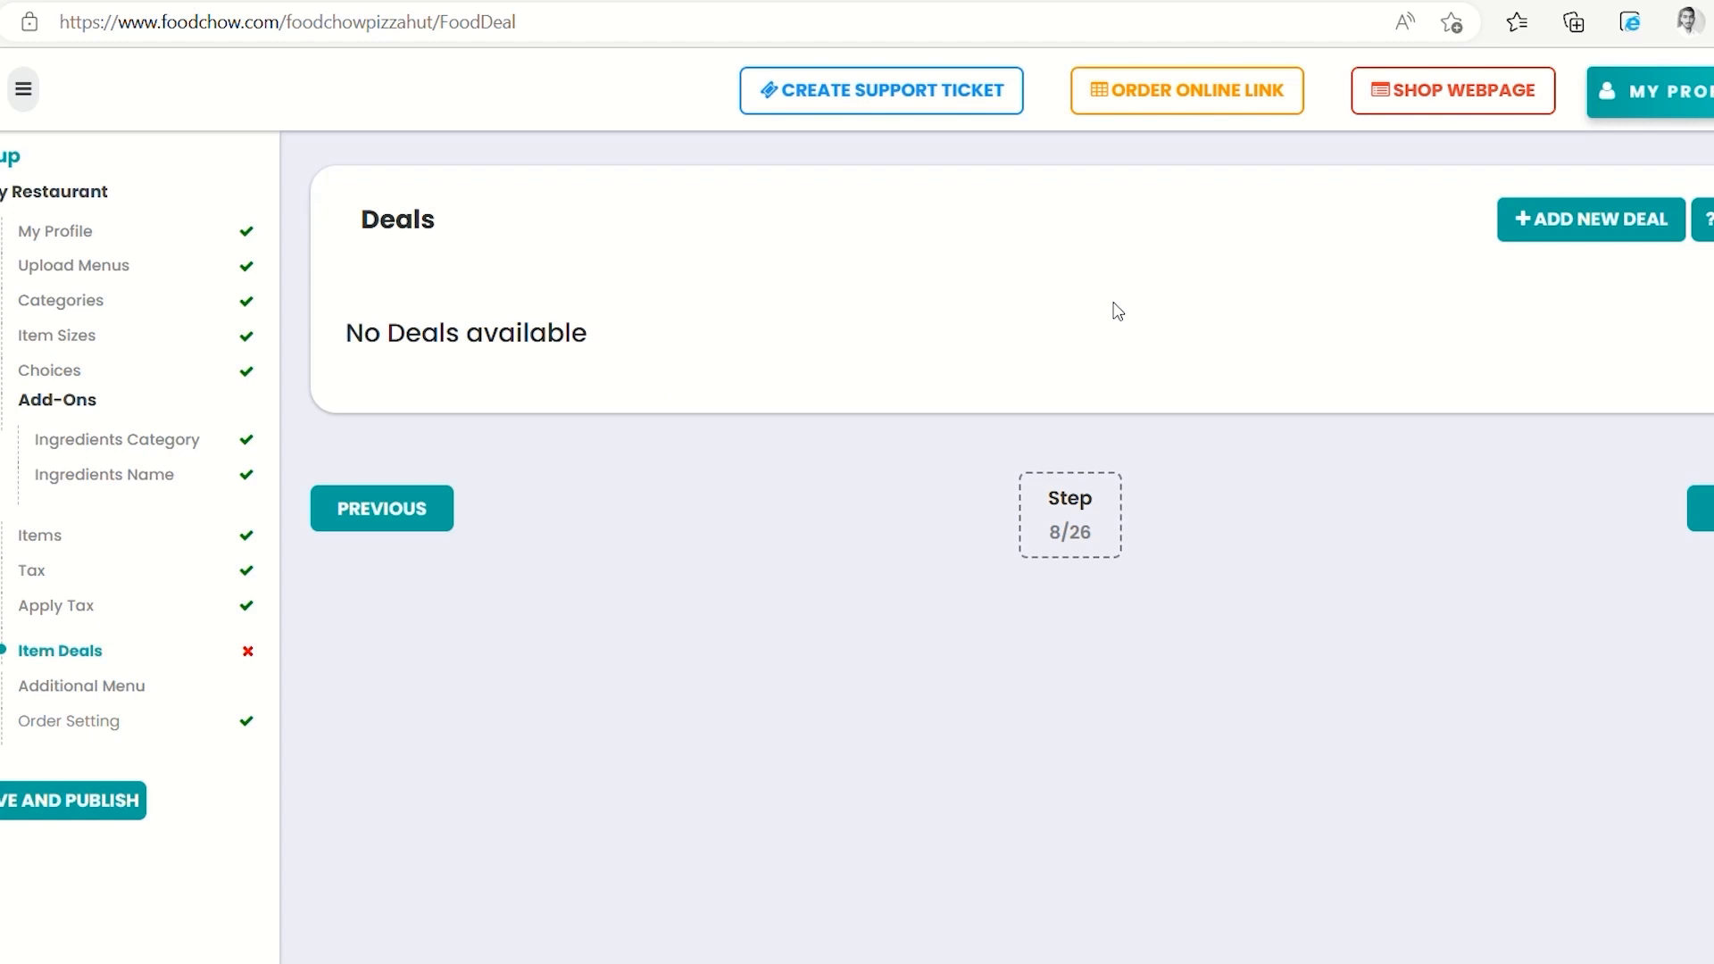
left_click(1548, 219)
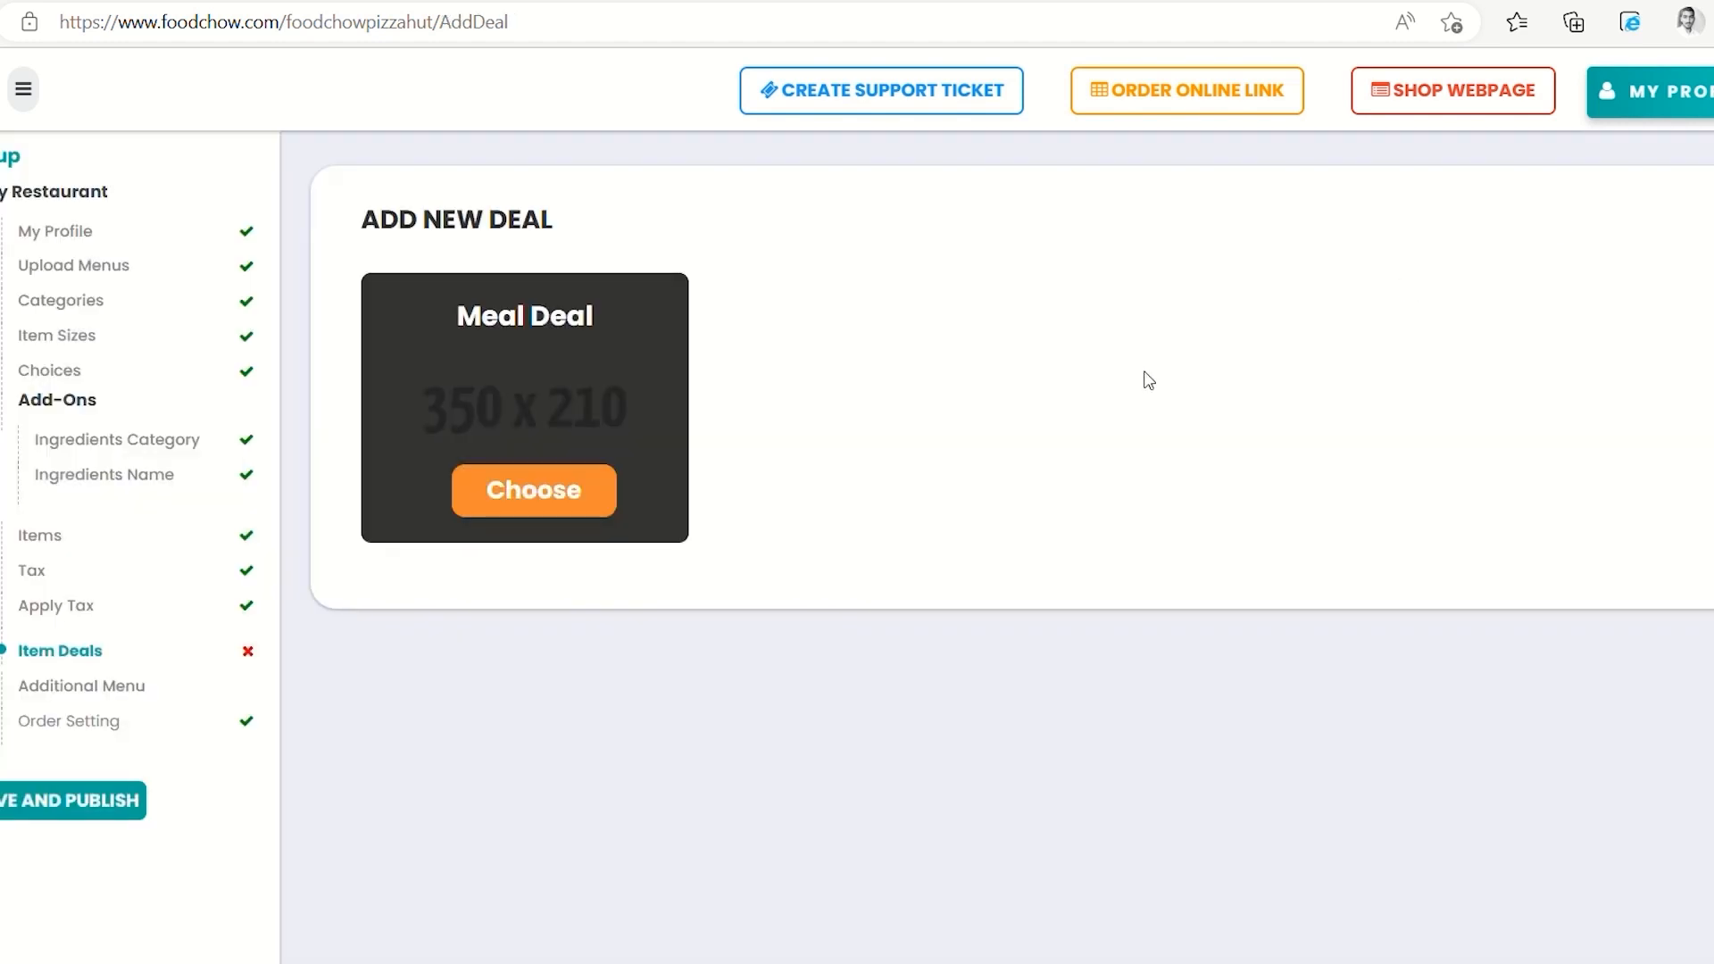
left_click(570, 500)
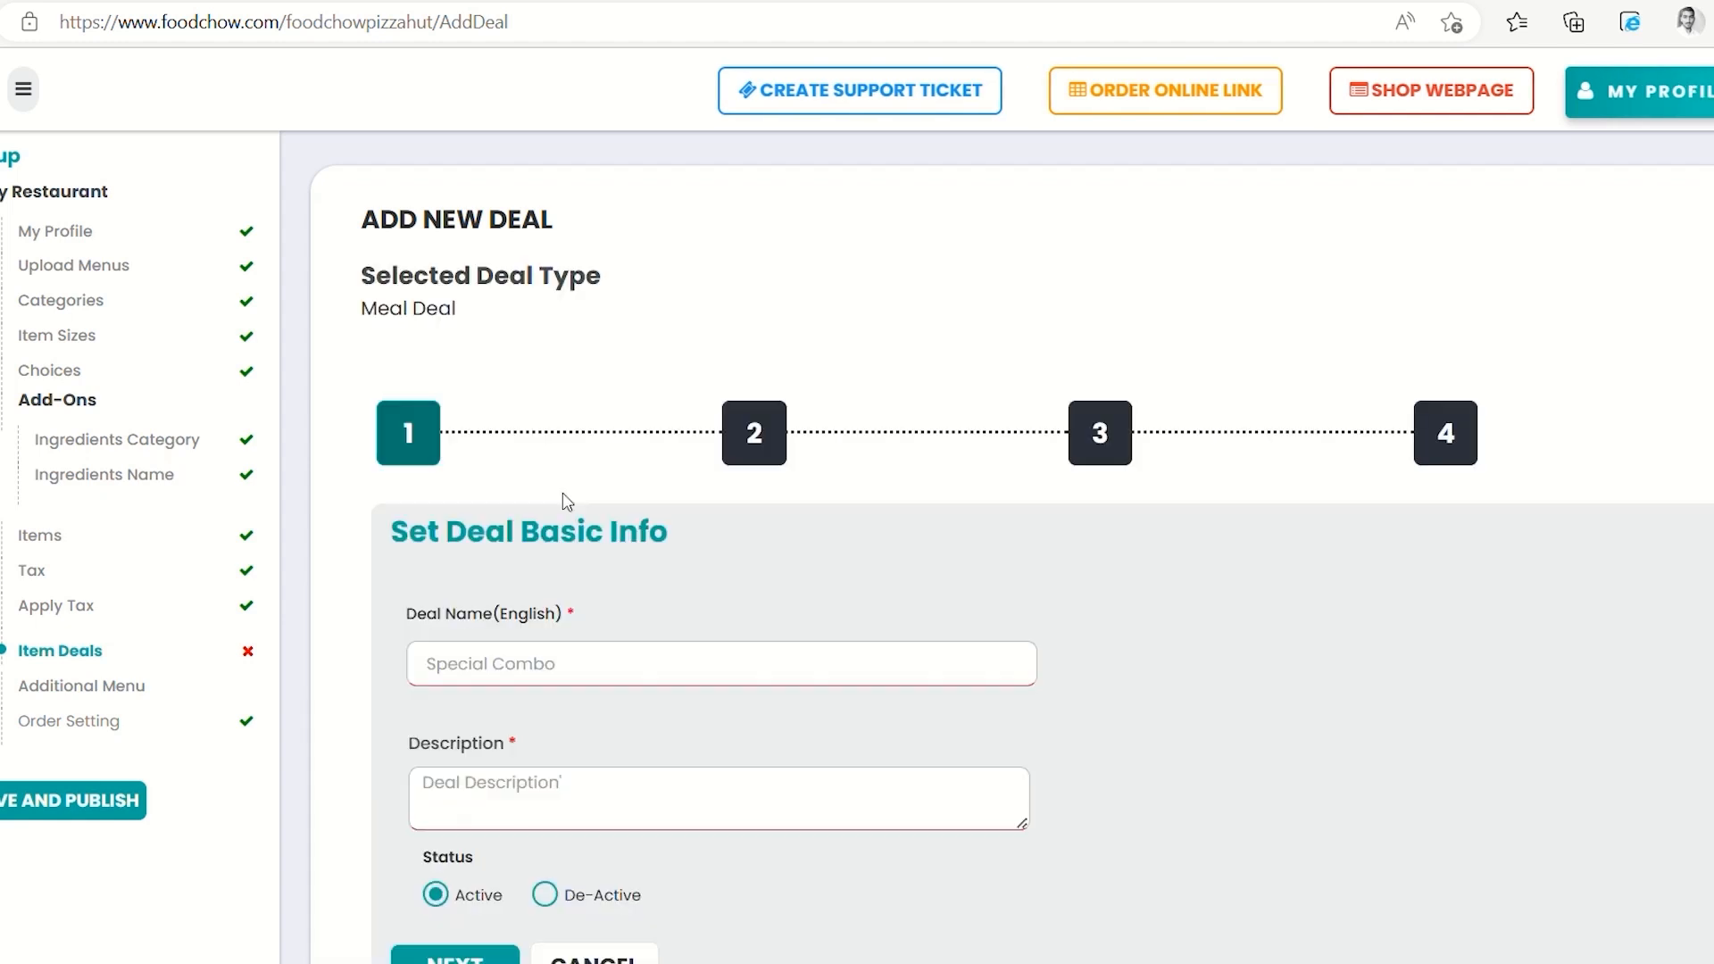
scroll(567, 500, "down", 2)
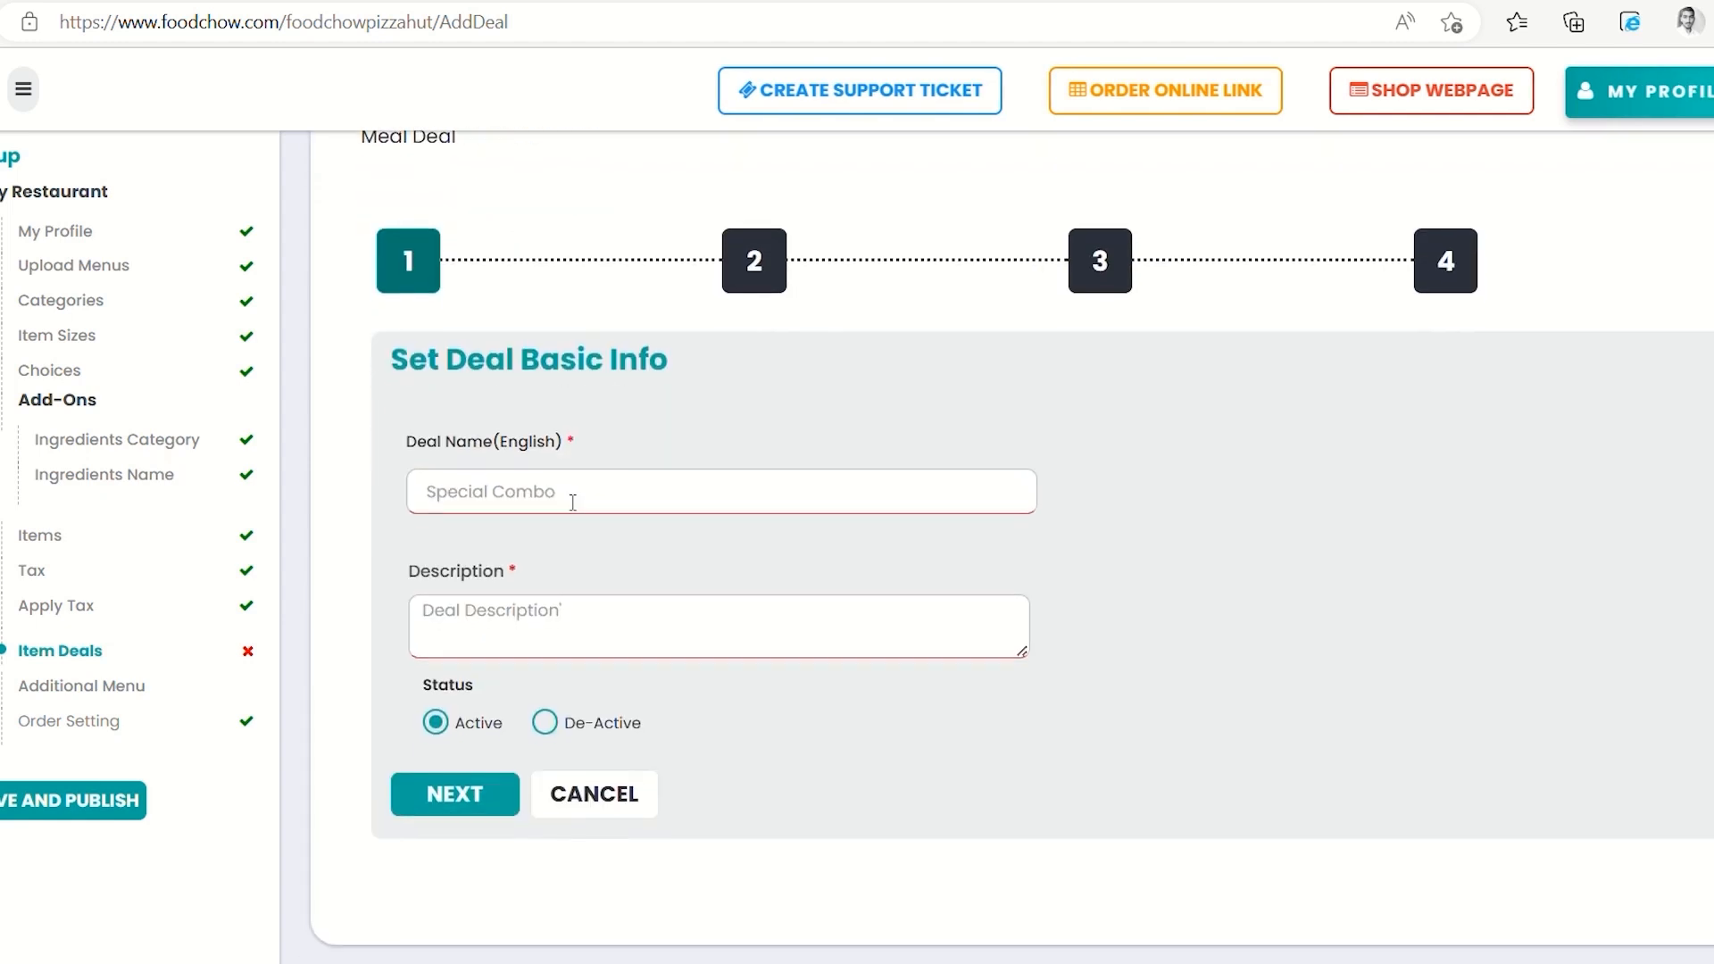
Name the deal 'Buy 1 Get 1 Free' with description 'Buy one get one absolutely free'
left_click(548, 494)
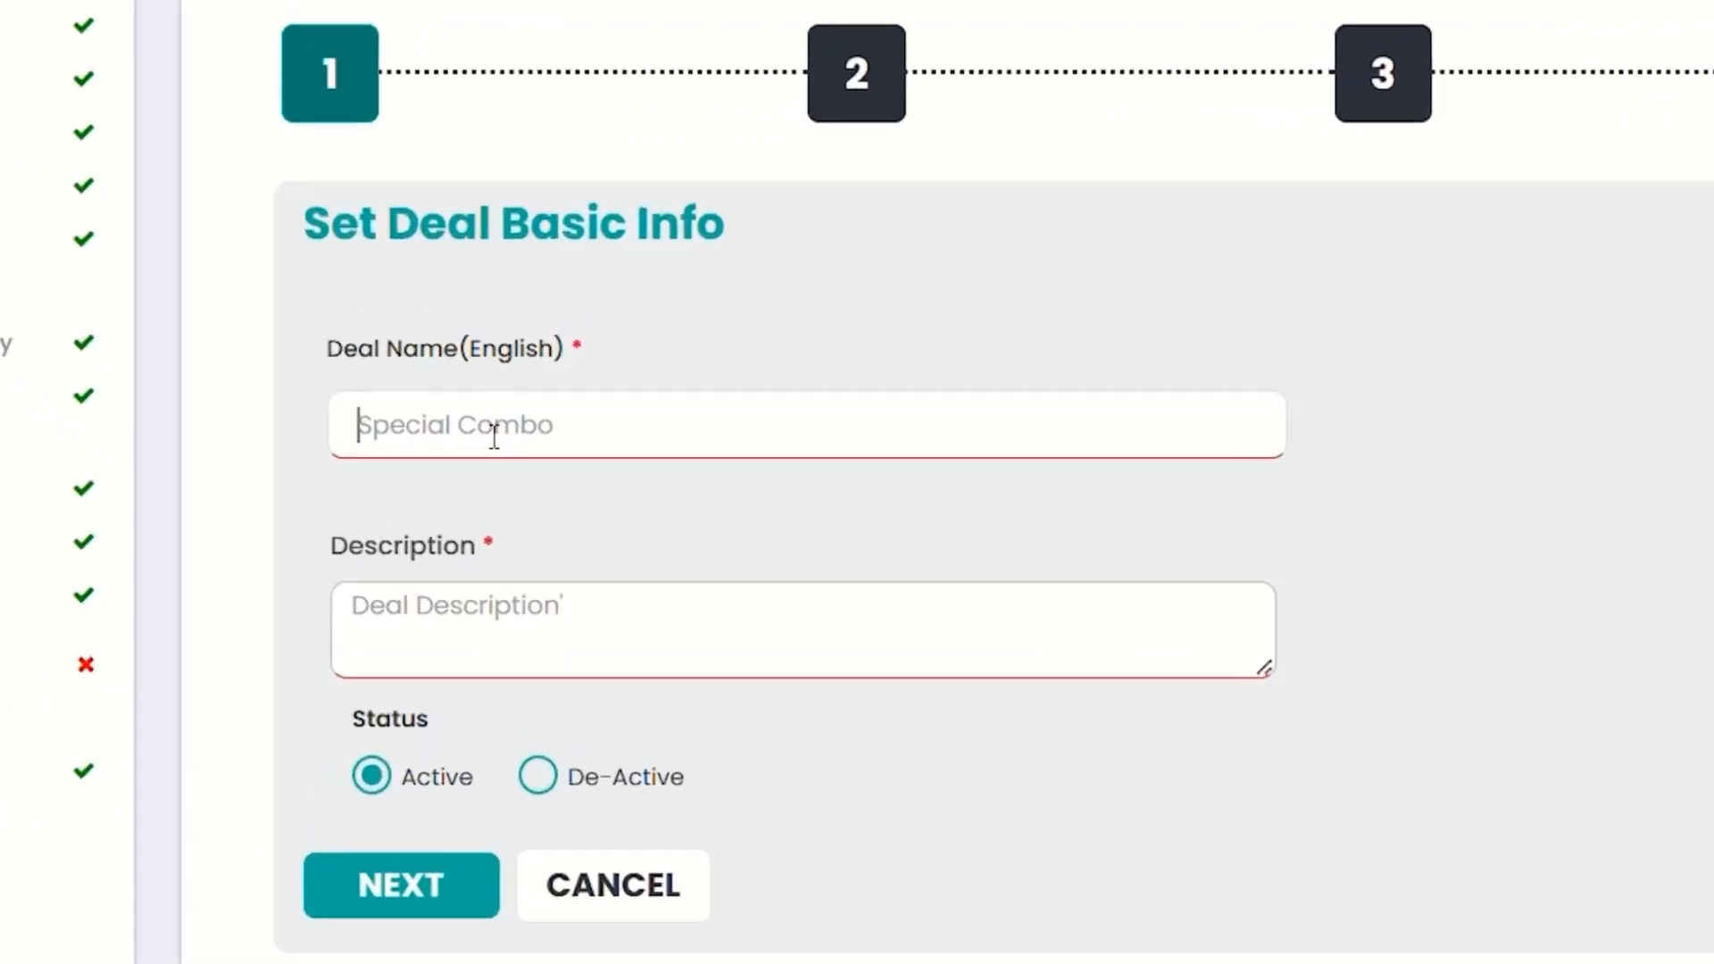
type("N")
key("BackSpace")
type("BU")
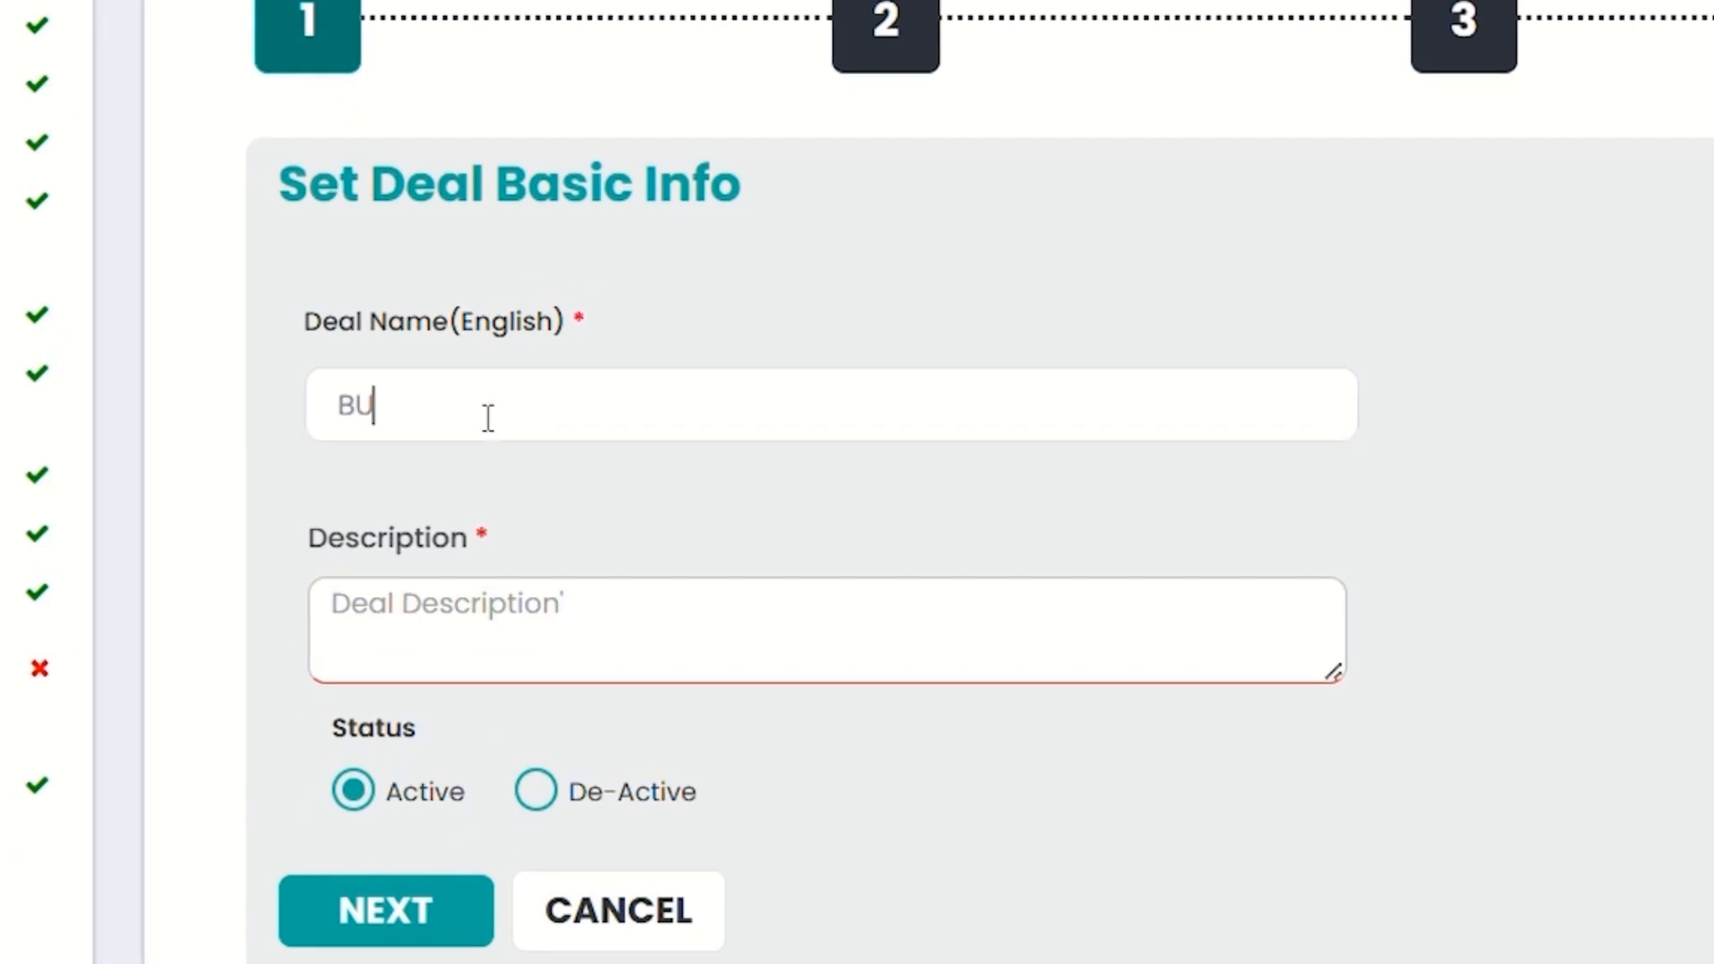
key("BackSpace")
type("uy 2")
key("BackSpace")
type("1 Get 1 Free")
left_click(599, 643)
type("Buy one get one")
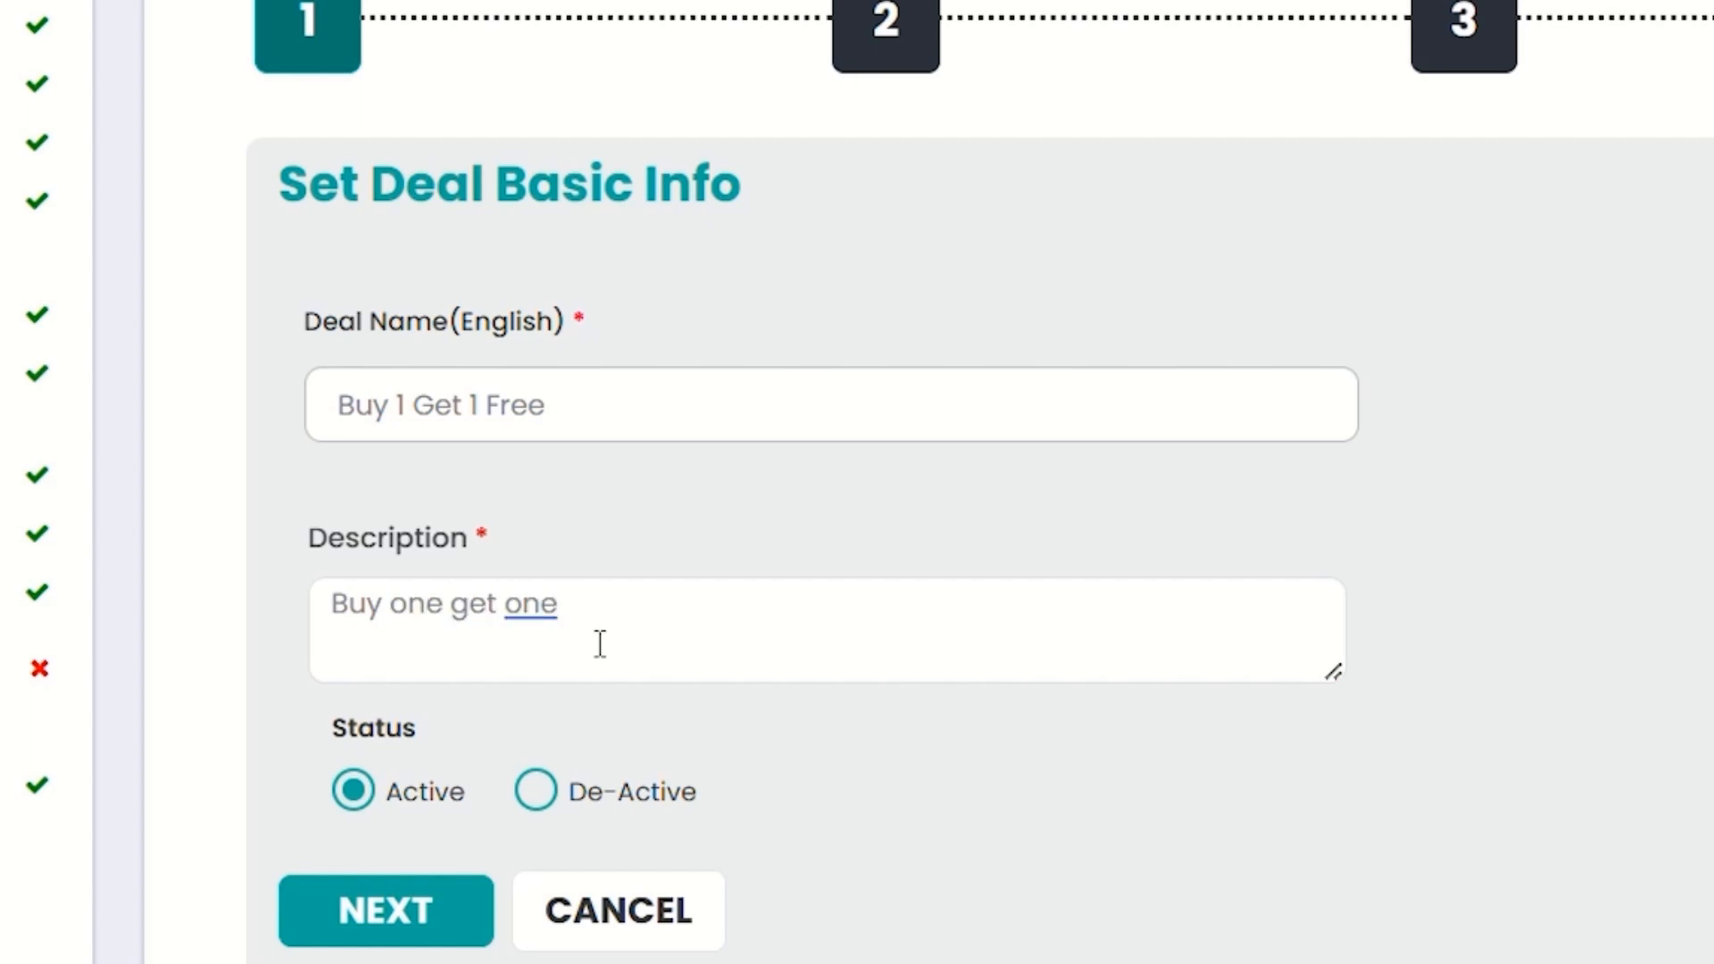
type(" absolutely free")
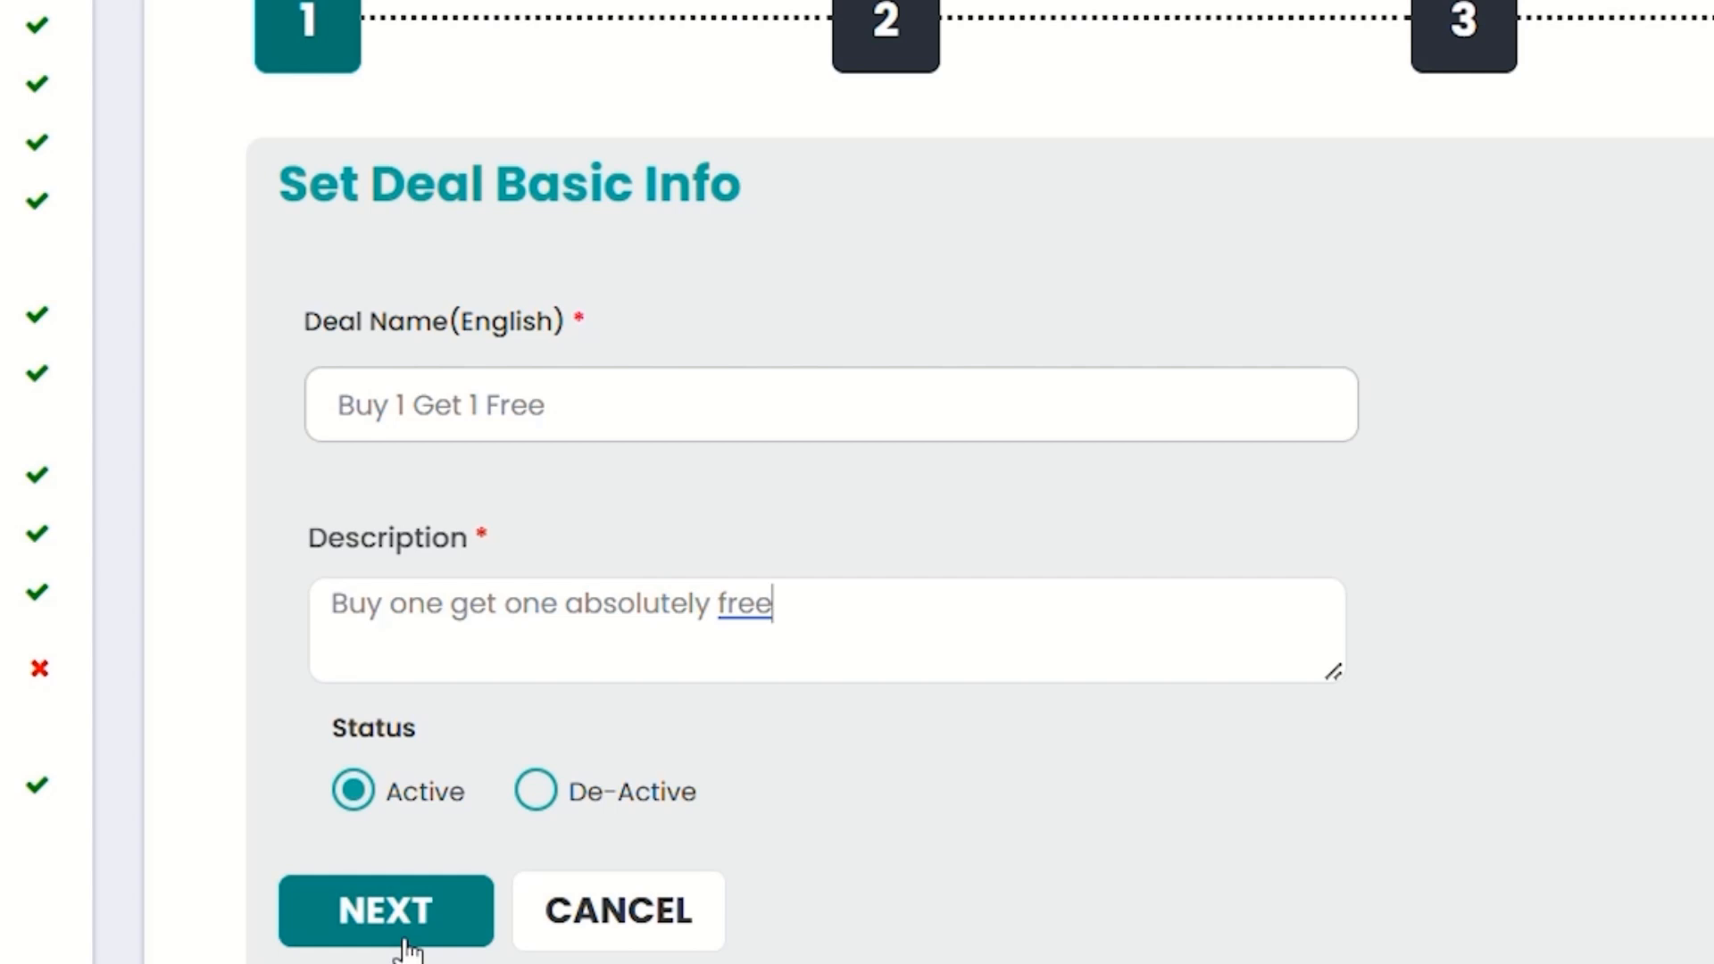
left_click(404, 941)
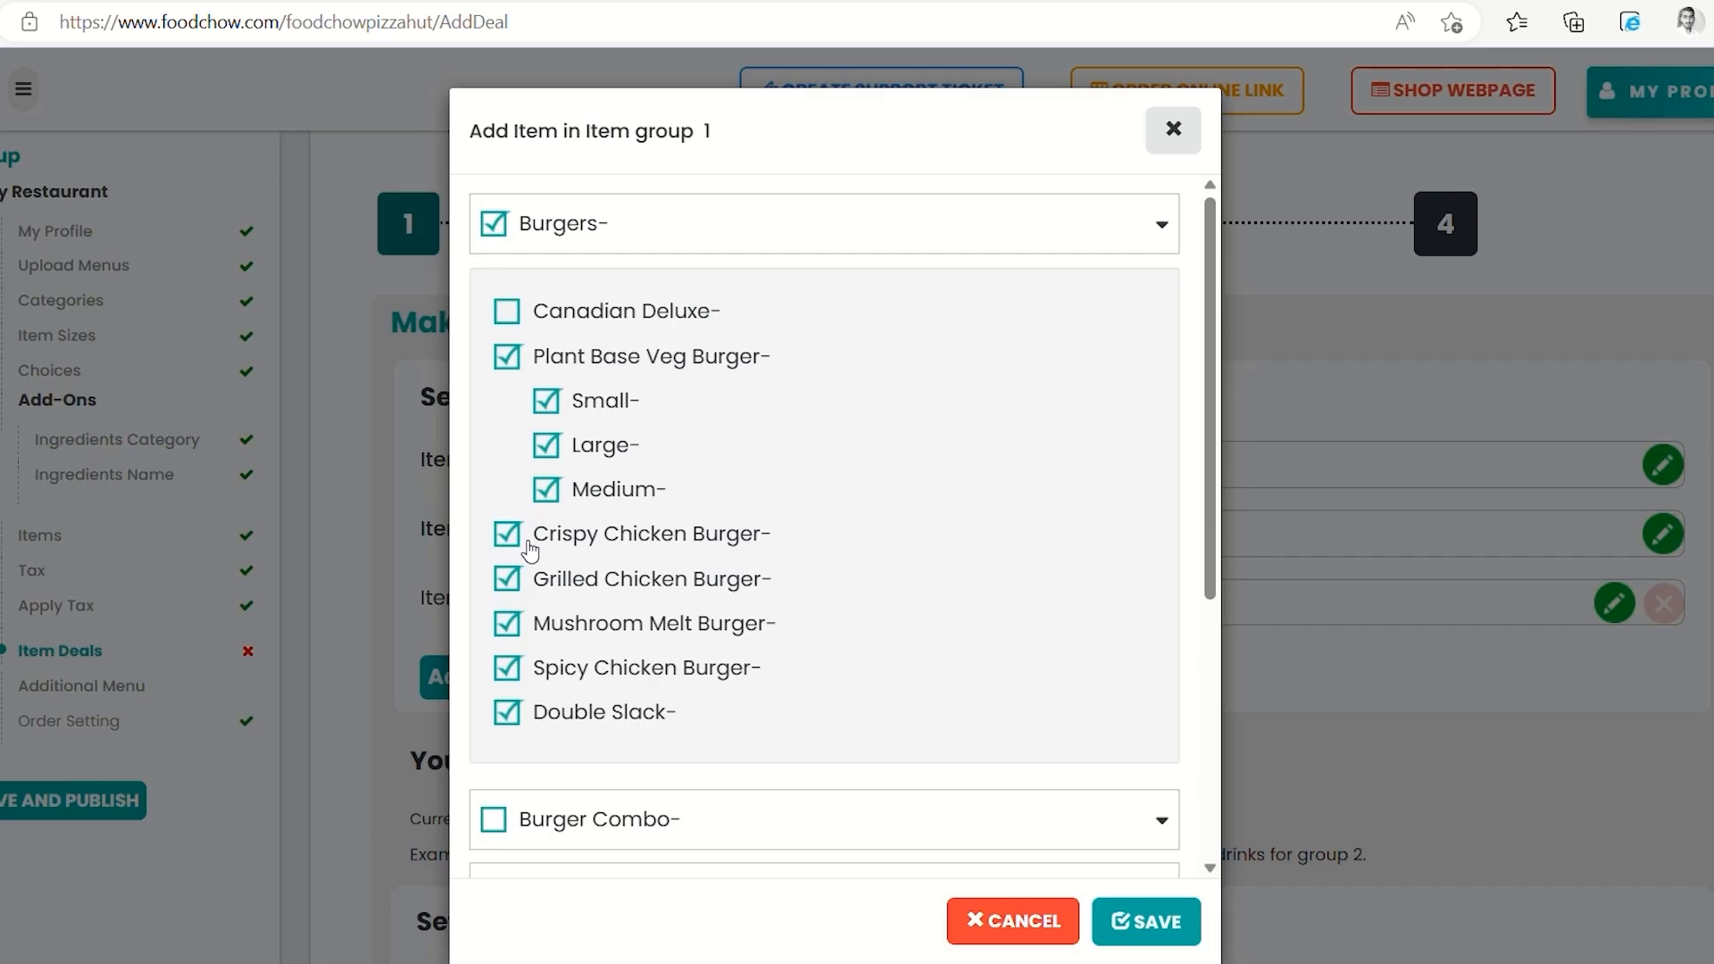
left_click(506, 534)
Drop Mushroom Melt Burger, Spicy Chicken Burger and Double Slack from item group 1 and save it
left_click(507, 623)
left_click(513, 669)
left_click(507, 712)
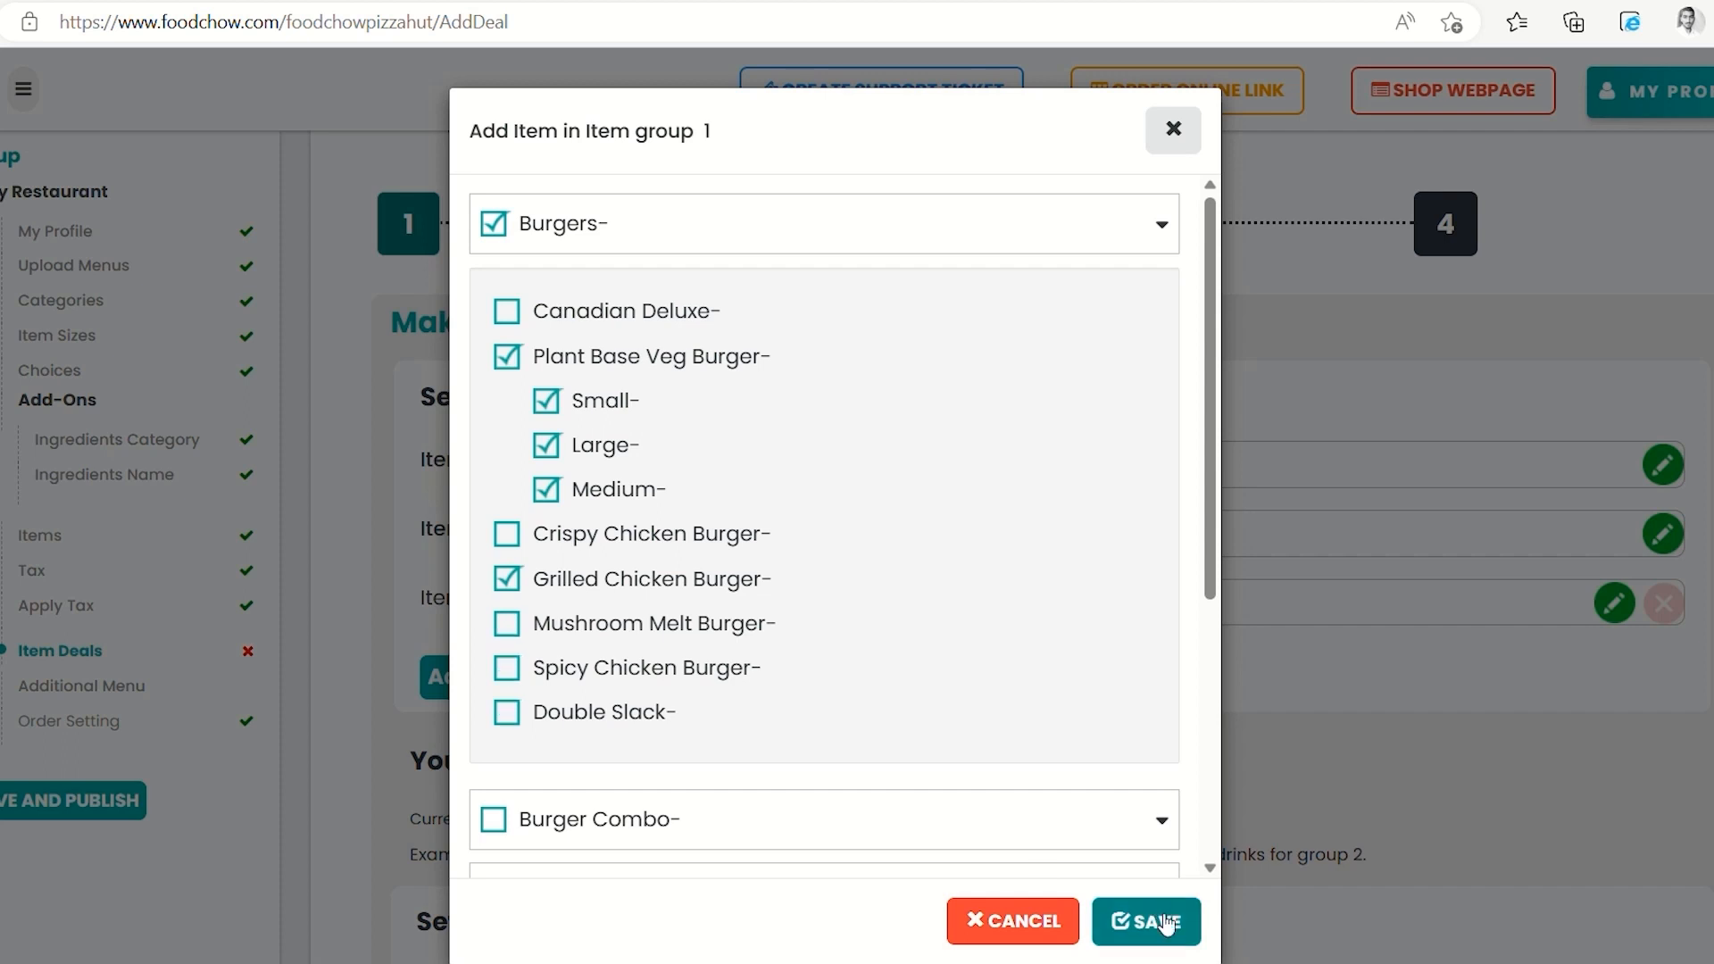
left_click(1150, 923)
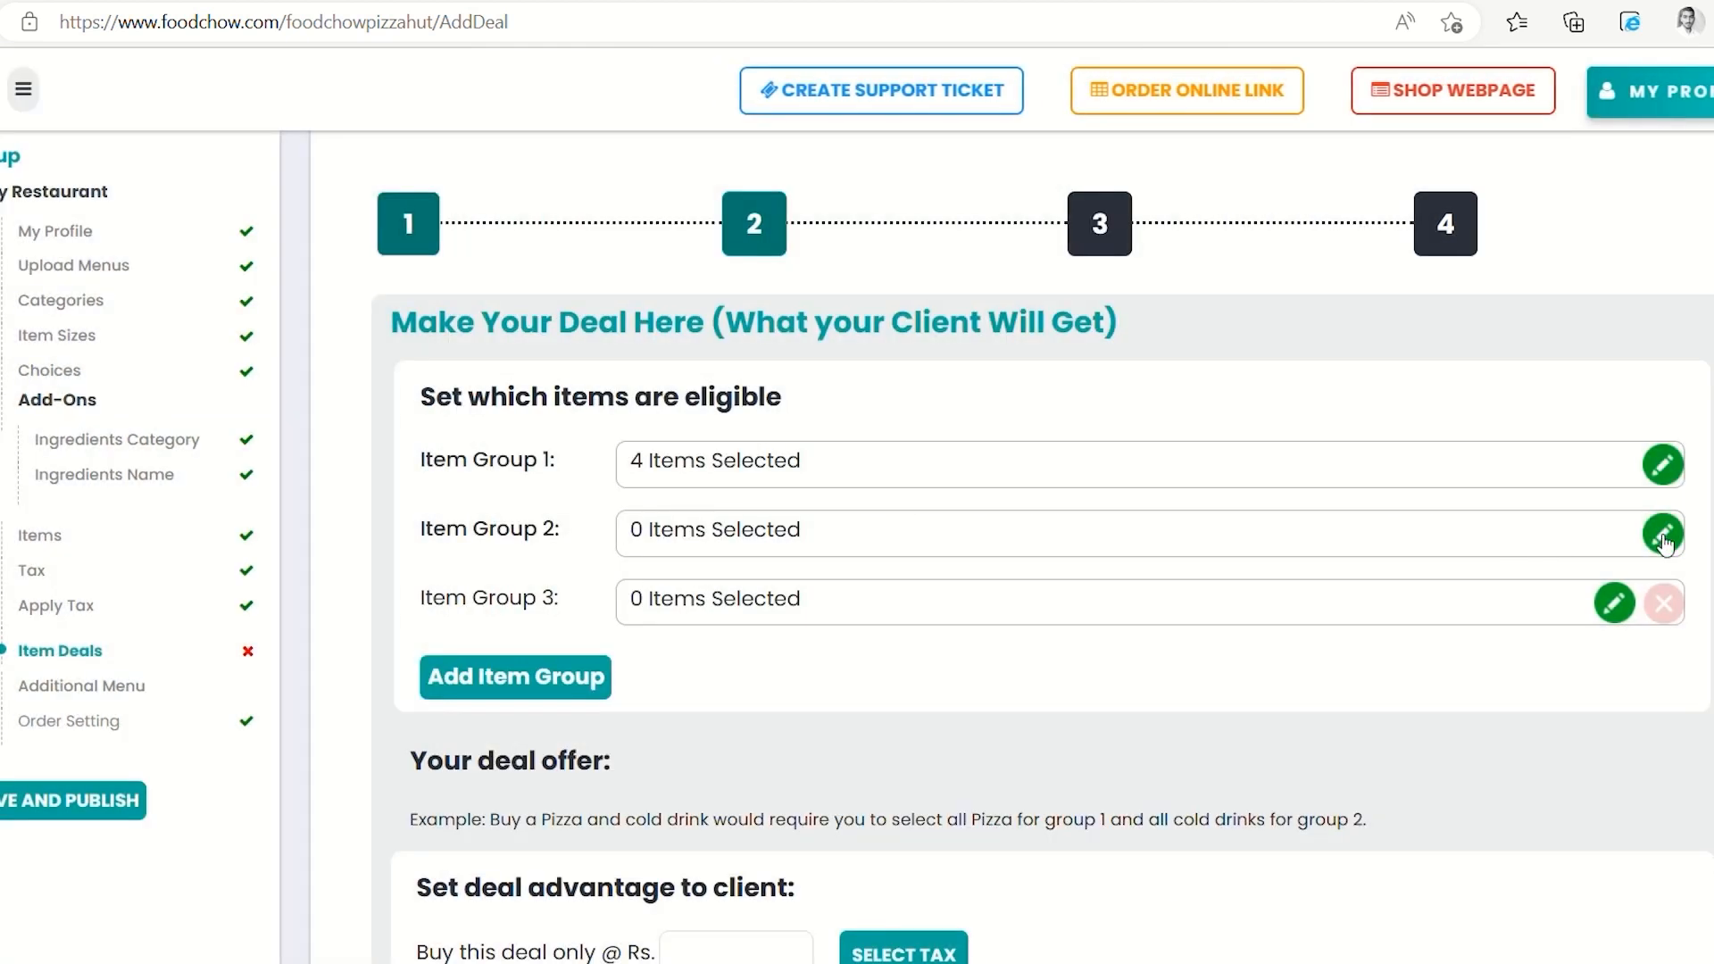
Save item group 2 with four burgers including Grilled Chicken Burger, and delete the empty third group
left_click(1661, 535)
left_click(494, 225)
left_click(508, 317)
left_click(510, 589)
left_click(507, 668)
left_click(507, 712)
left_click(512, 624)
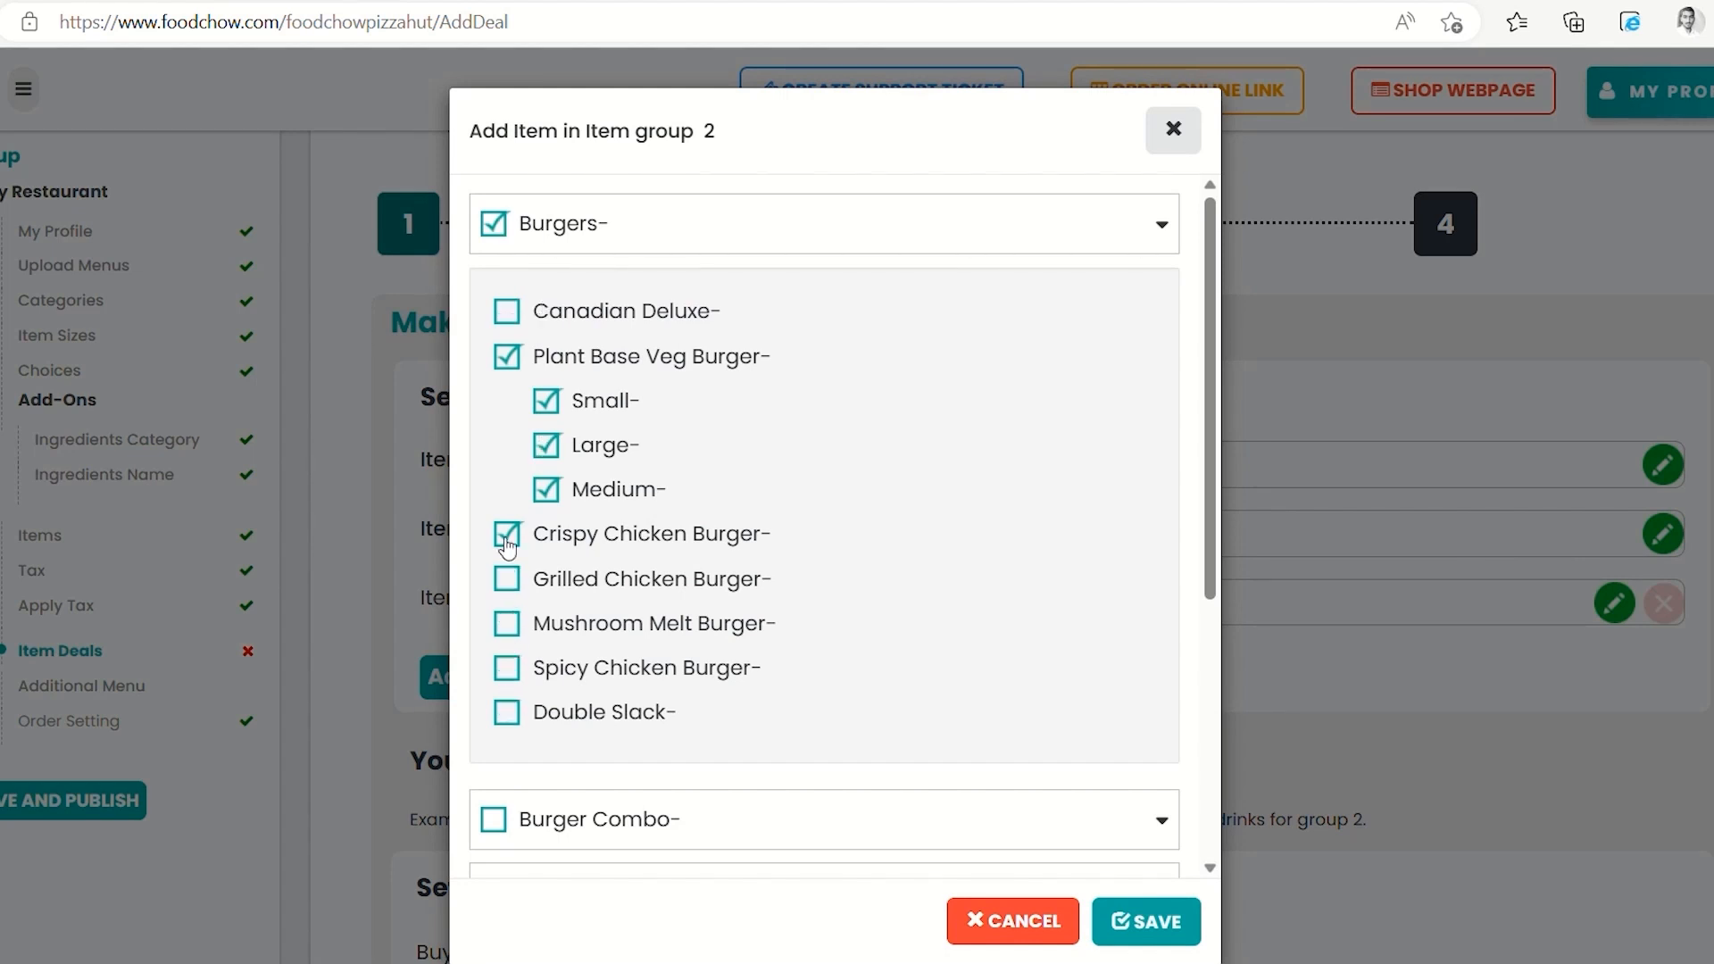
left_click(507, 580)
left_click(1146, 921)
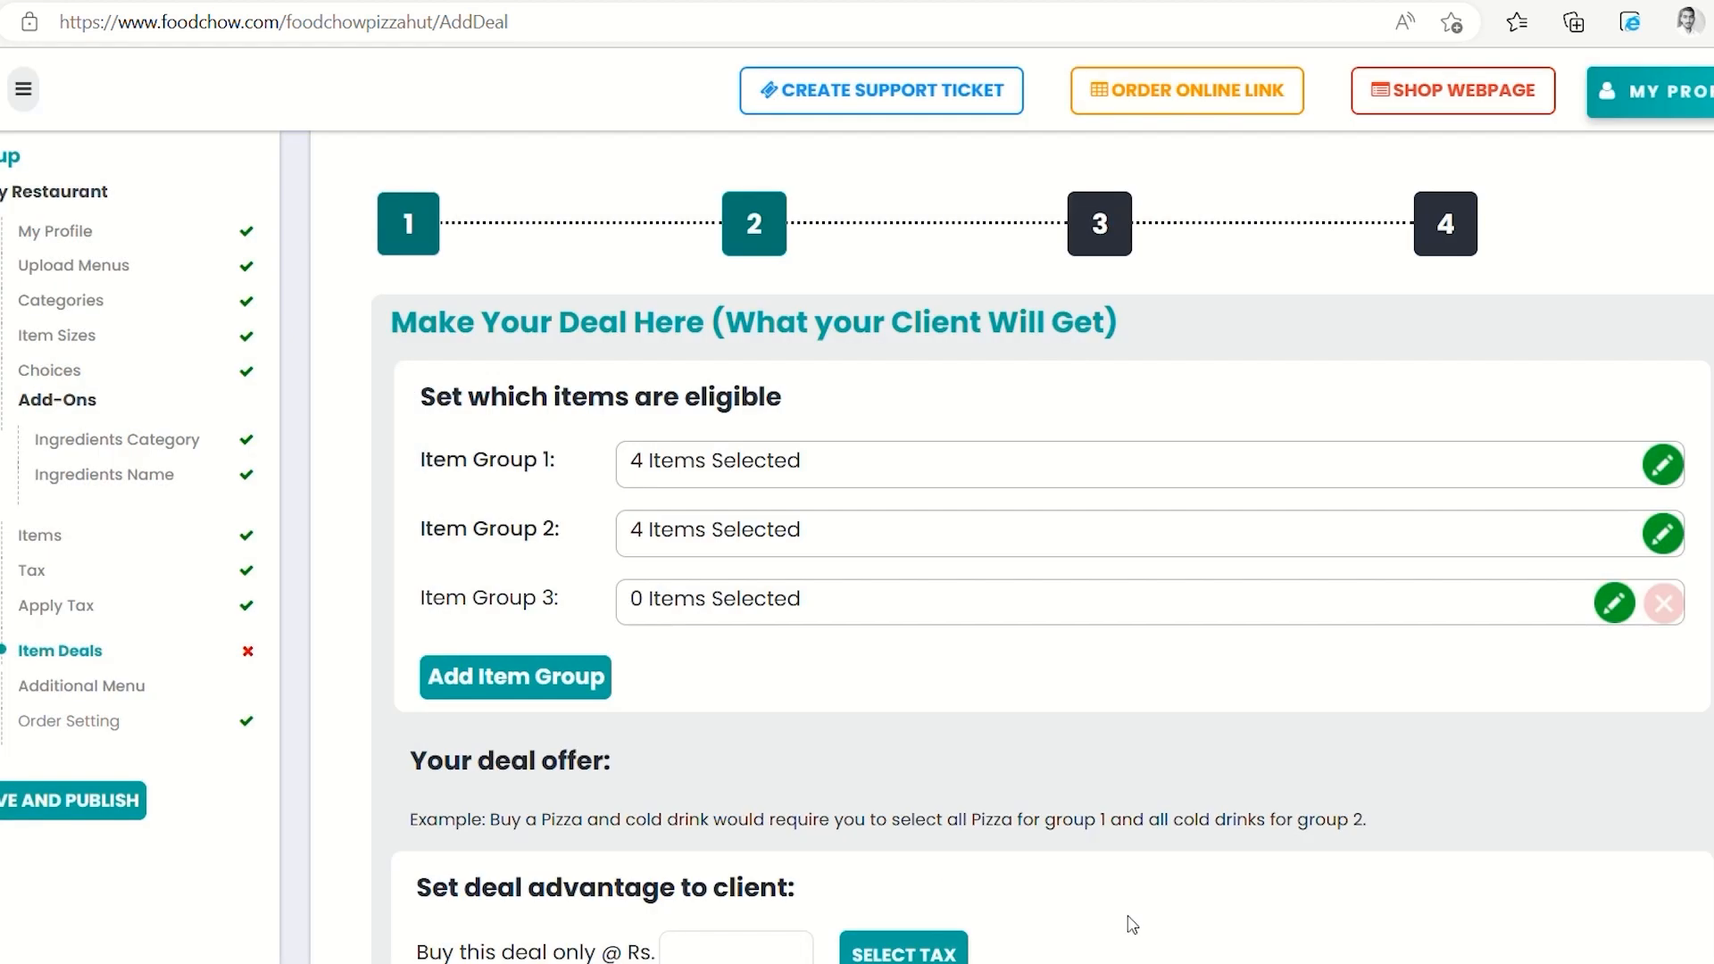
left_click(1663, 603)
scroll(1411, 650, "down", 2)
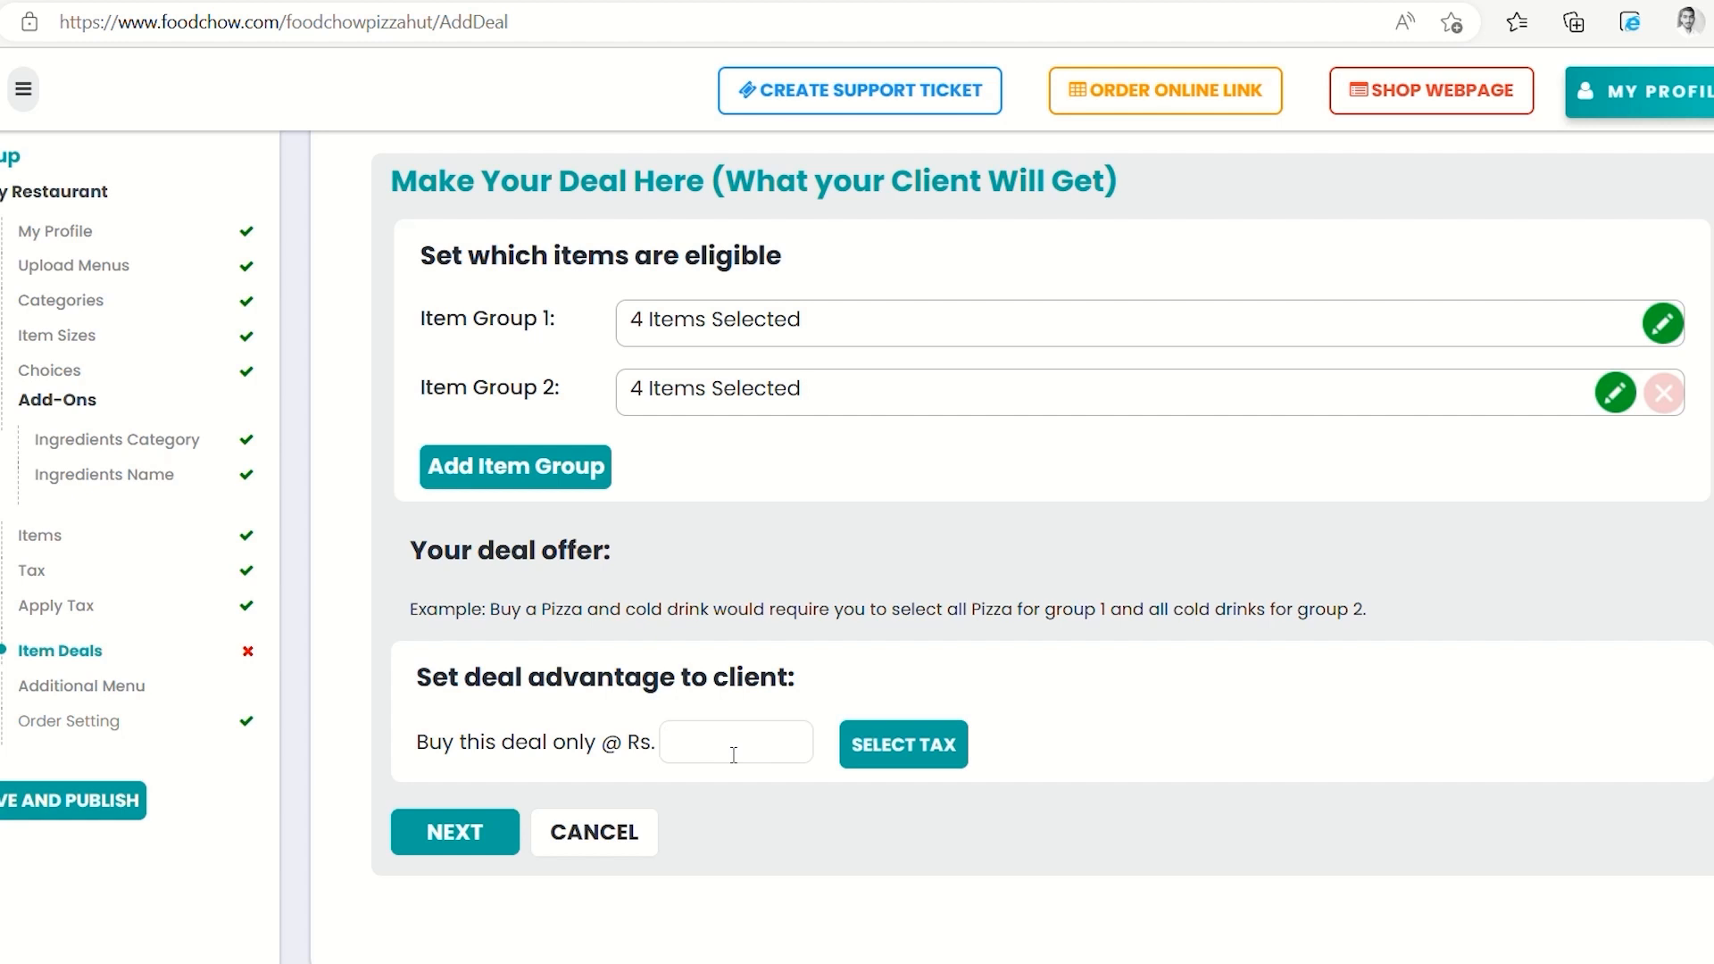
Price the deal at Rs.150 with GST and IGST applied, totalling Rs.165.00
type("50")
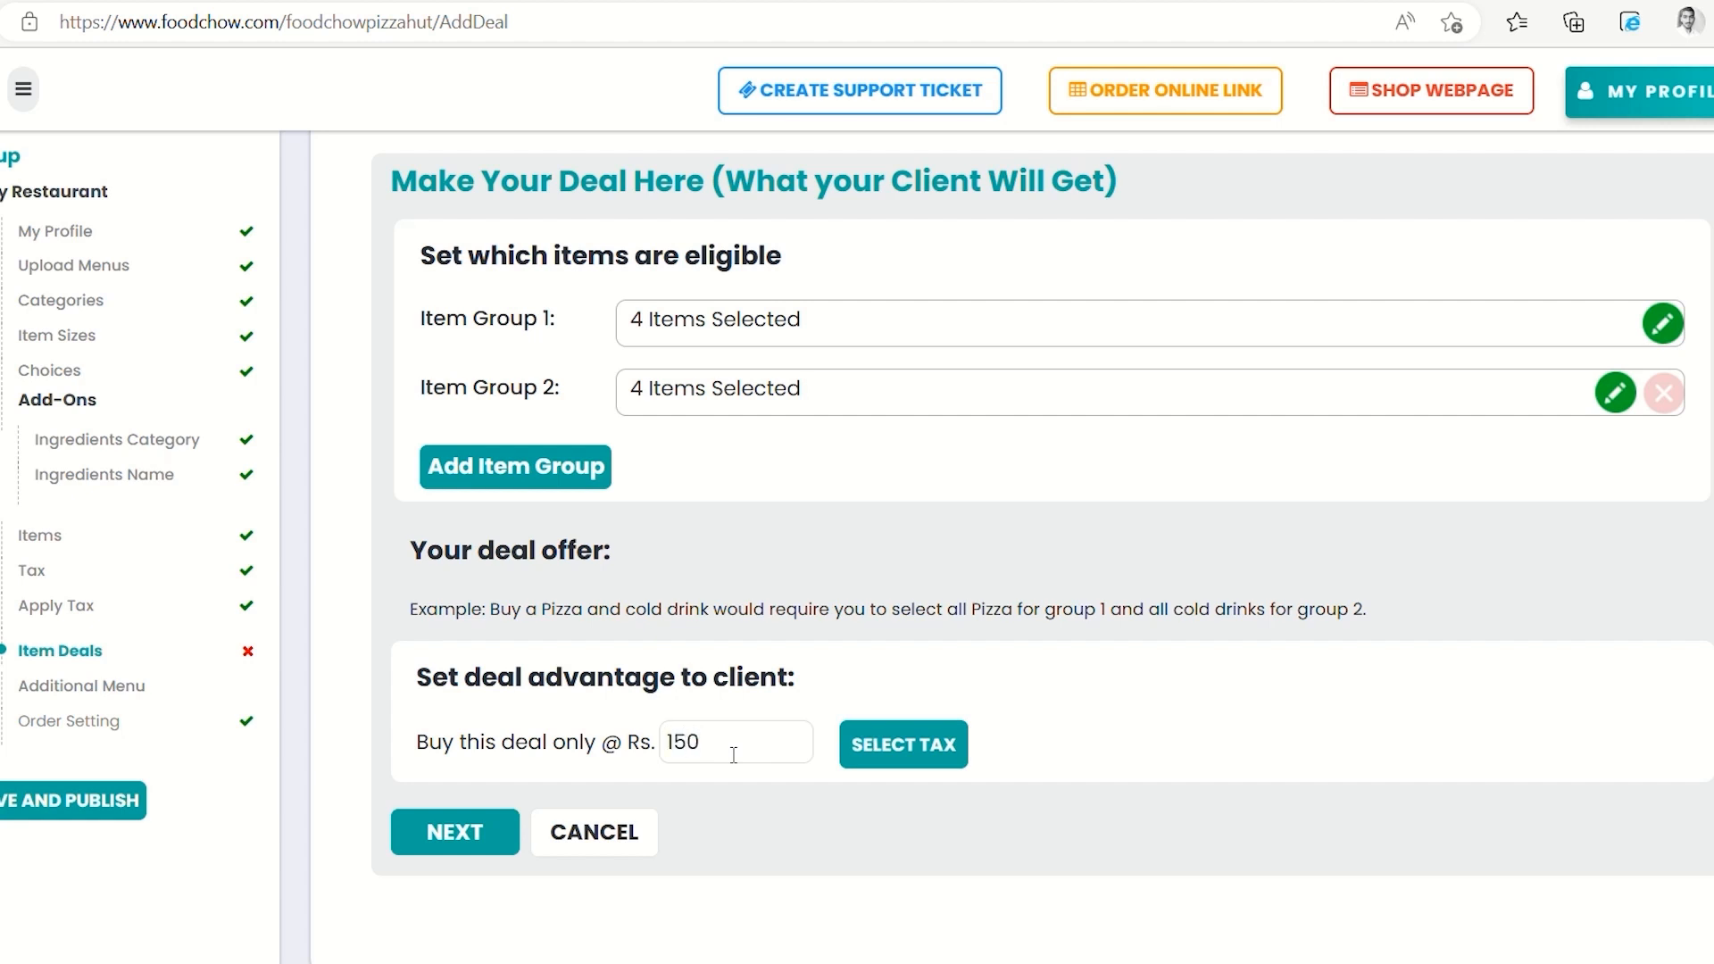
left_click(876, 751)
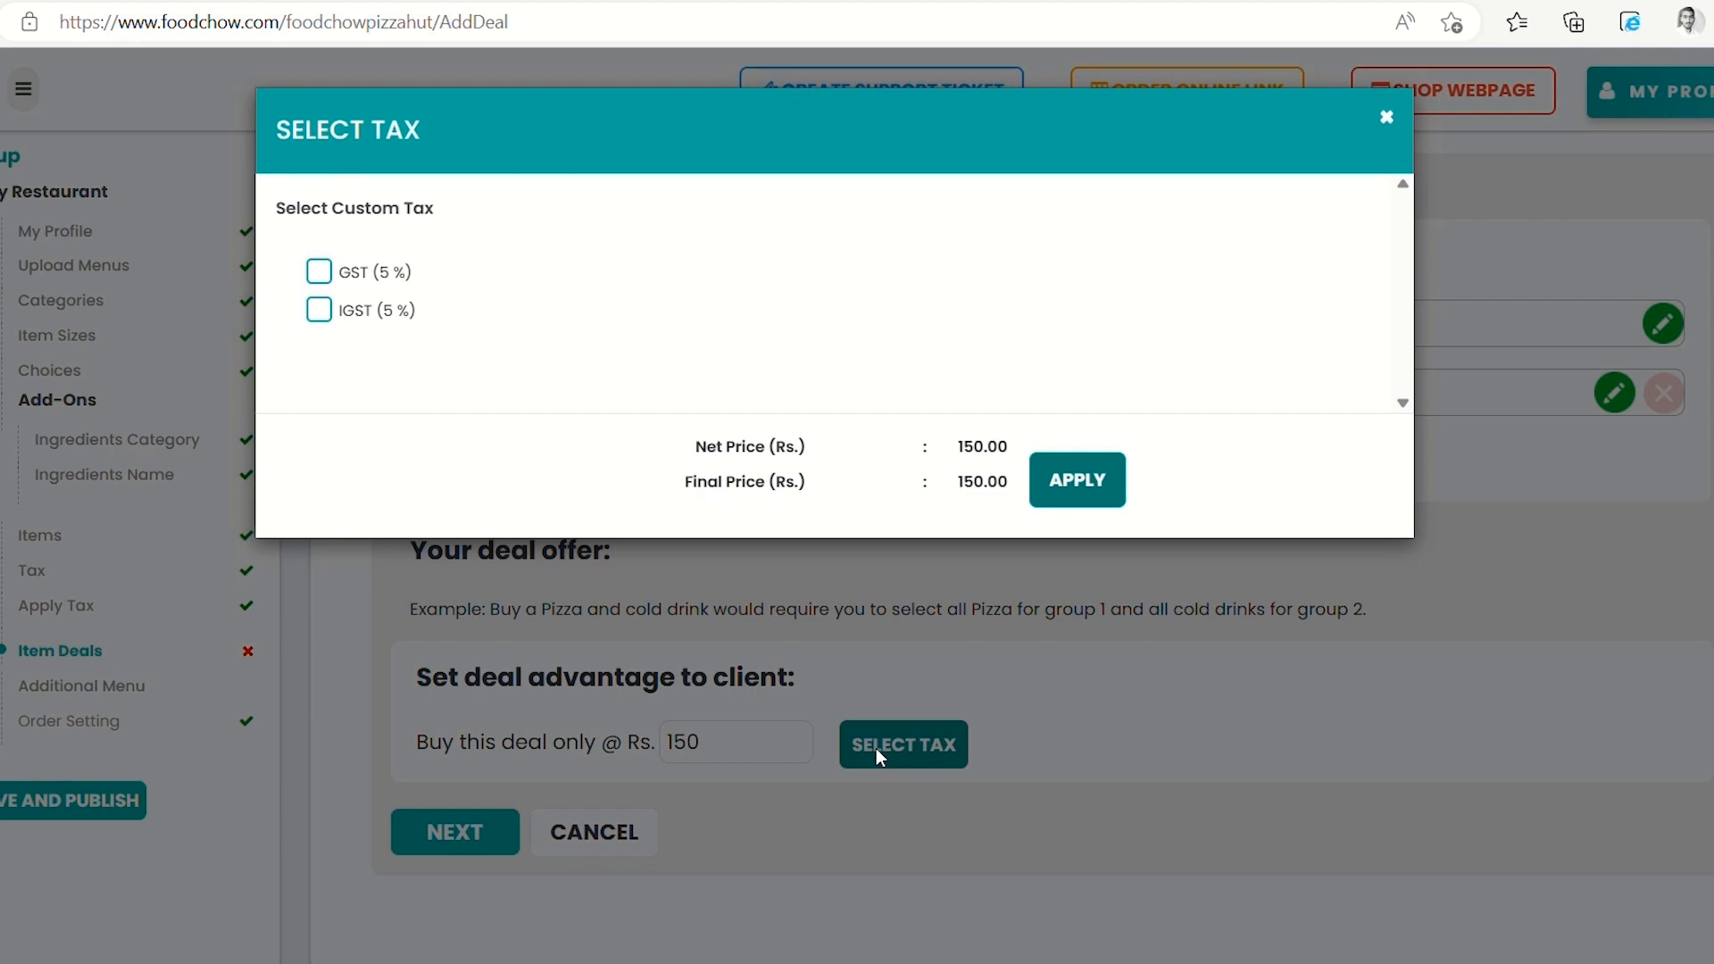
left_click(337, 278)
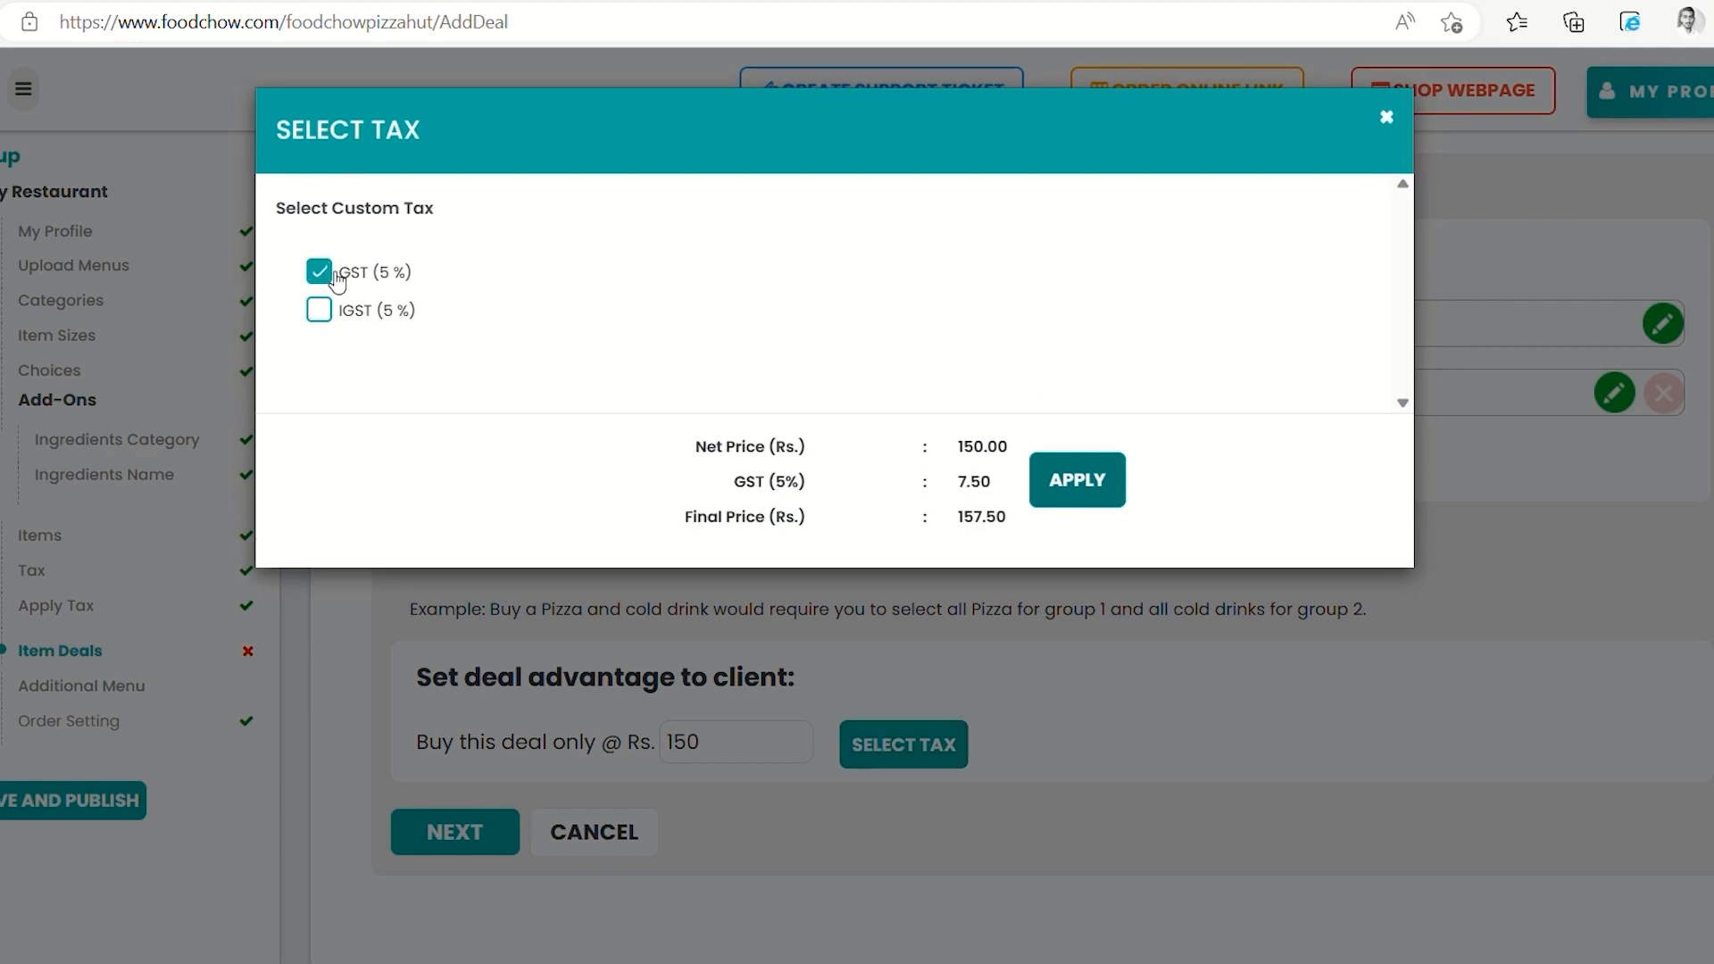
left_click(331, 316)
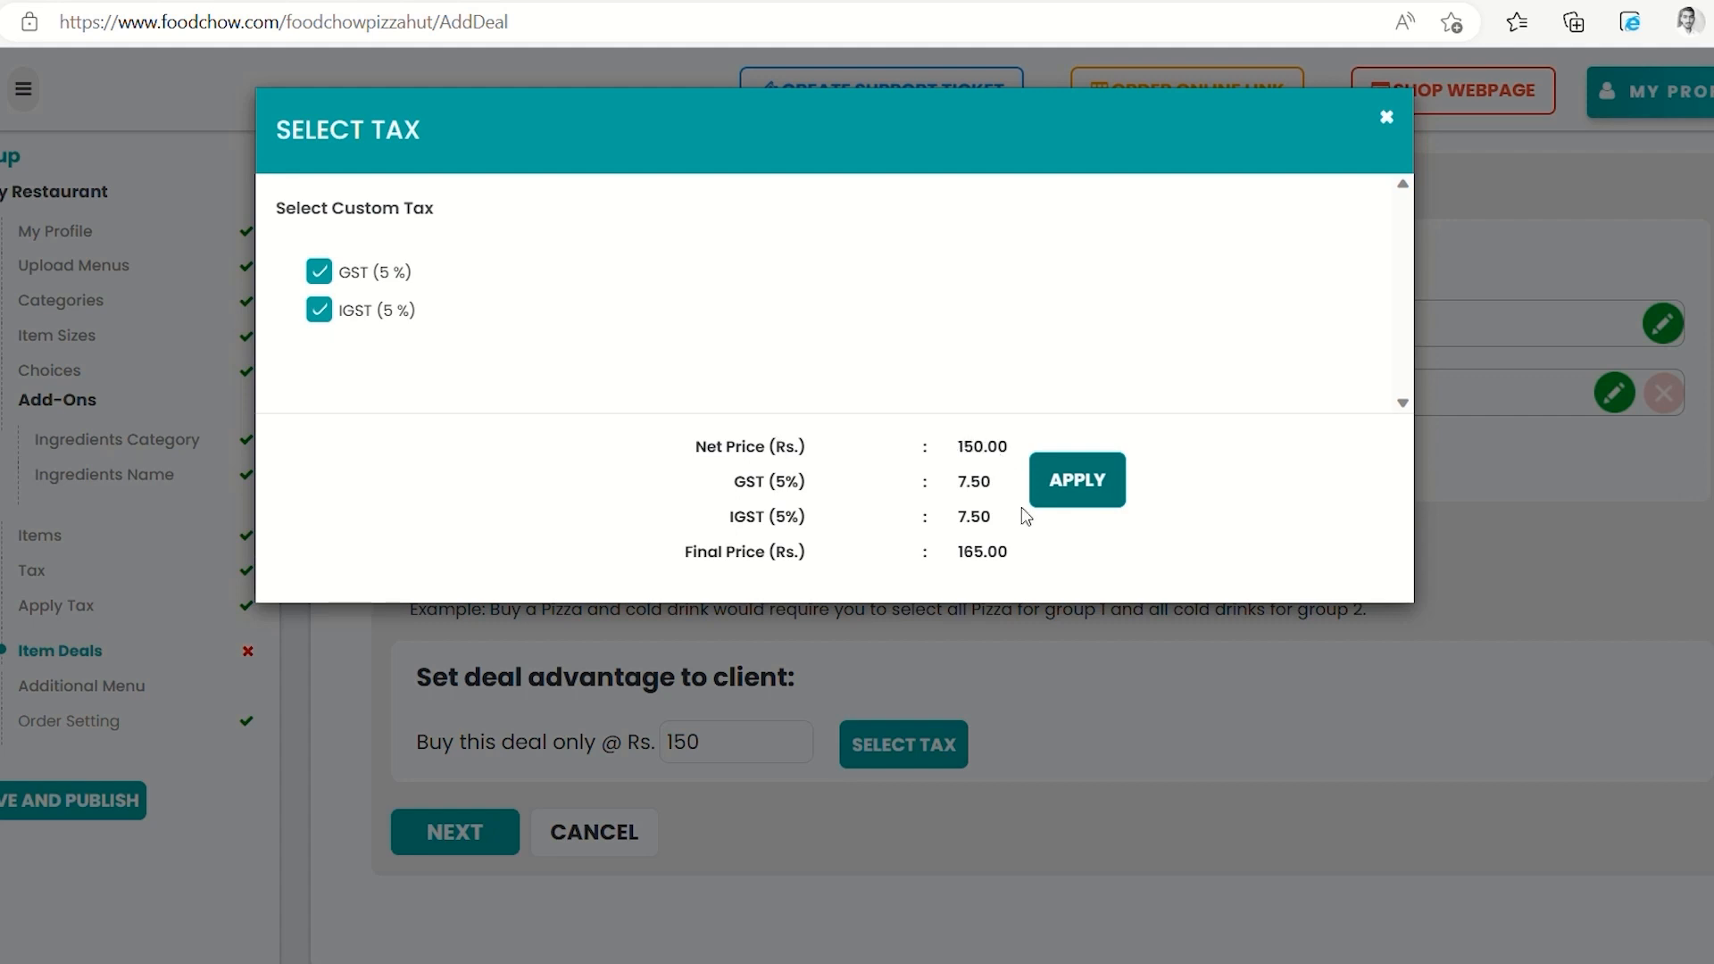
left_click(1060, 498)
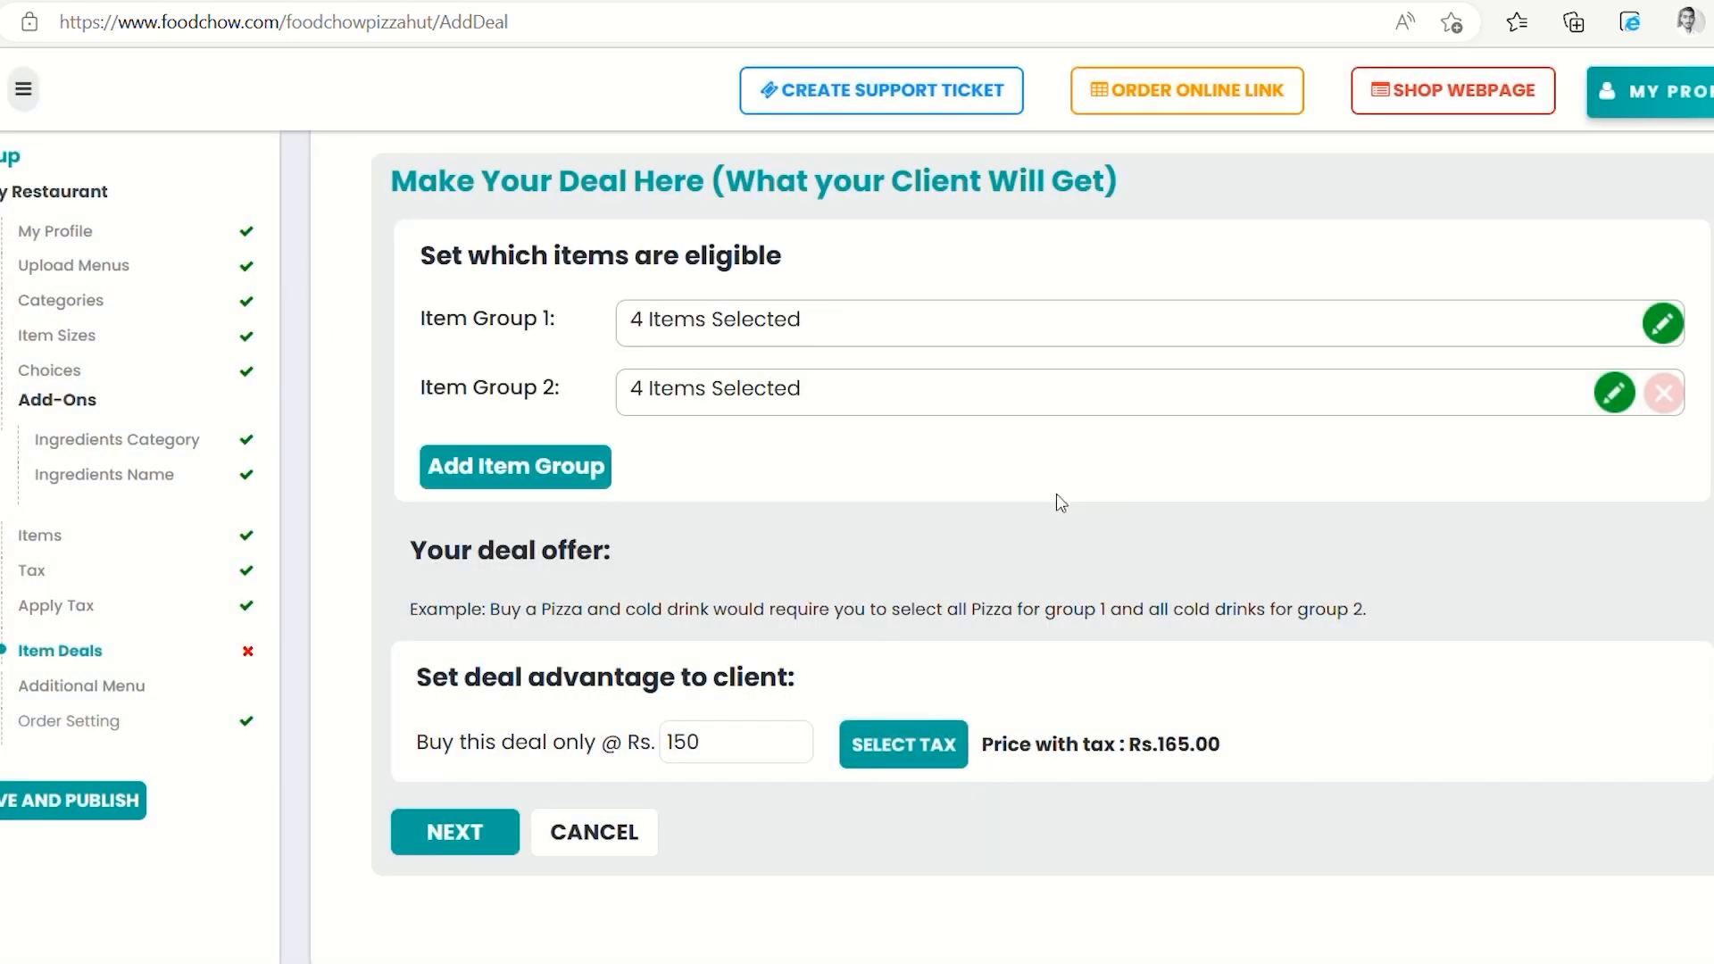
left_click(449, 837)
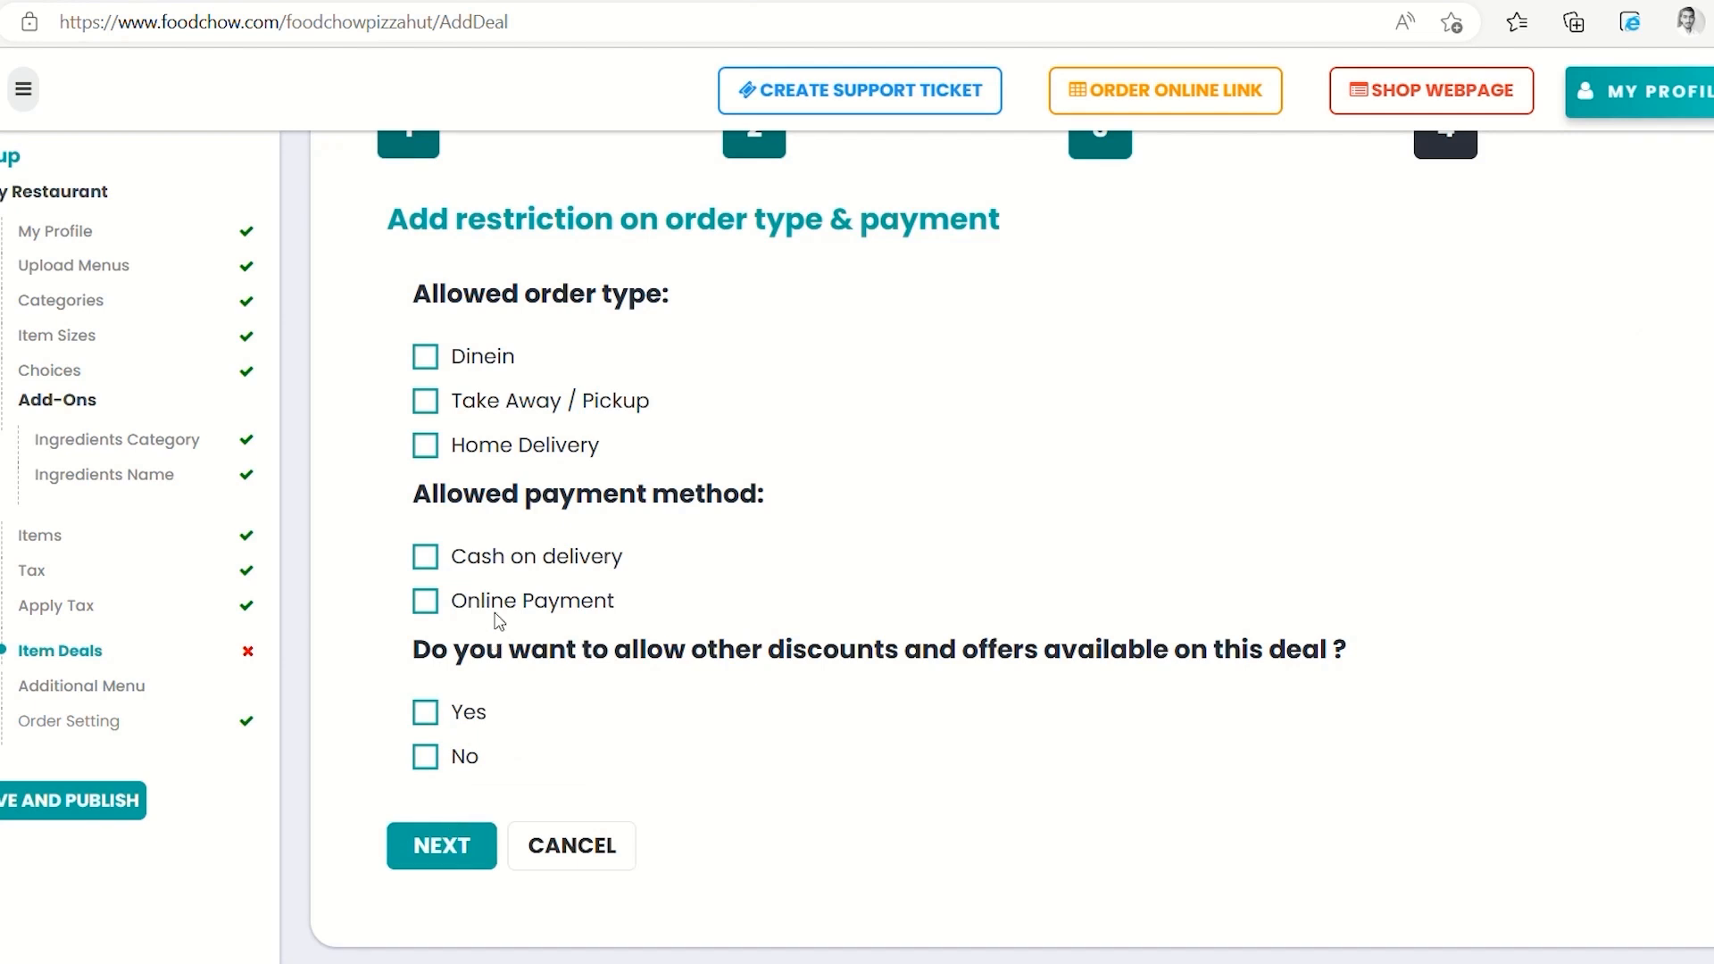
Limit the deal to dine-in and cash on delivery, allow other discounts, and add it
scroll(708, 366, "up", 1)
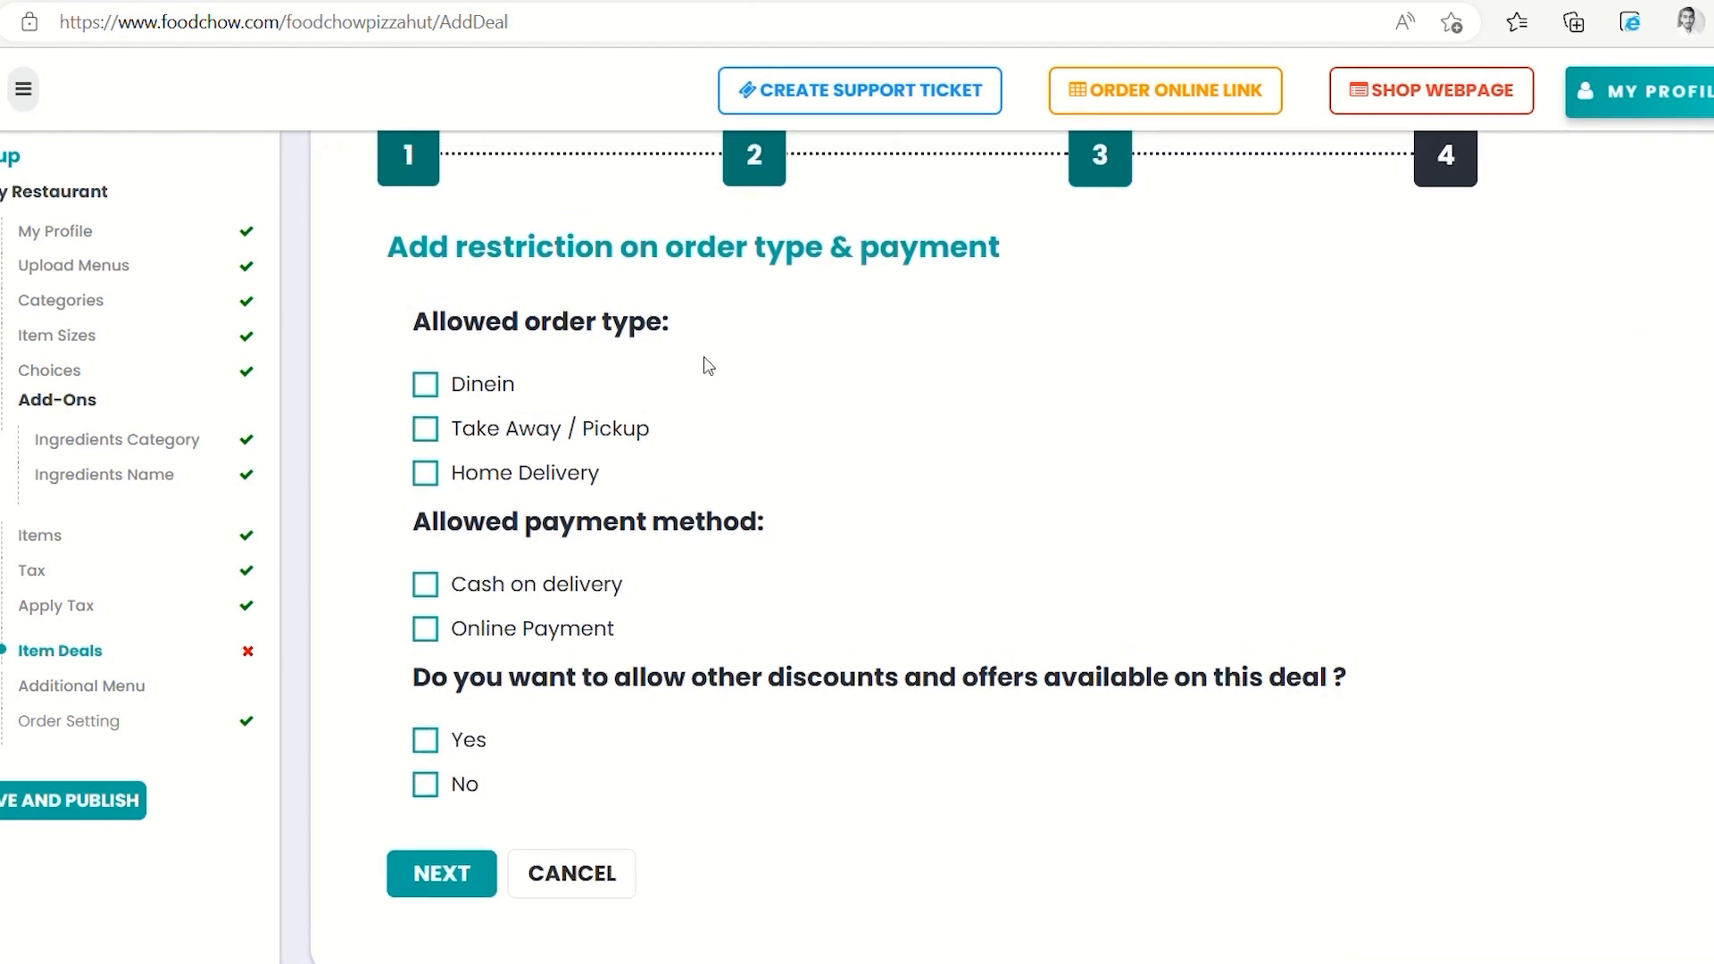
left_click(426, 399)
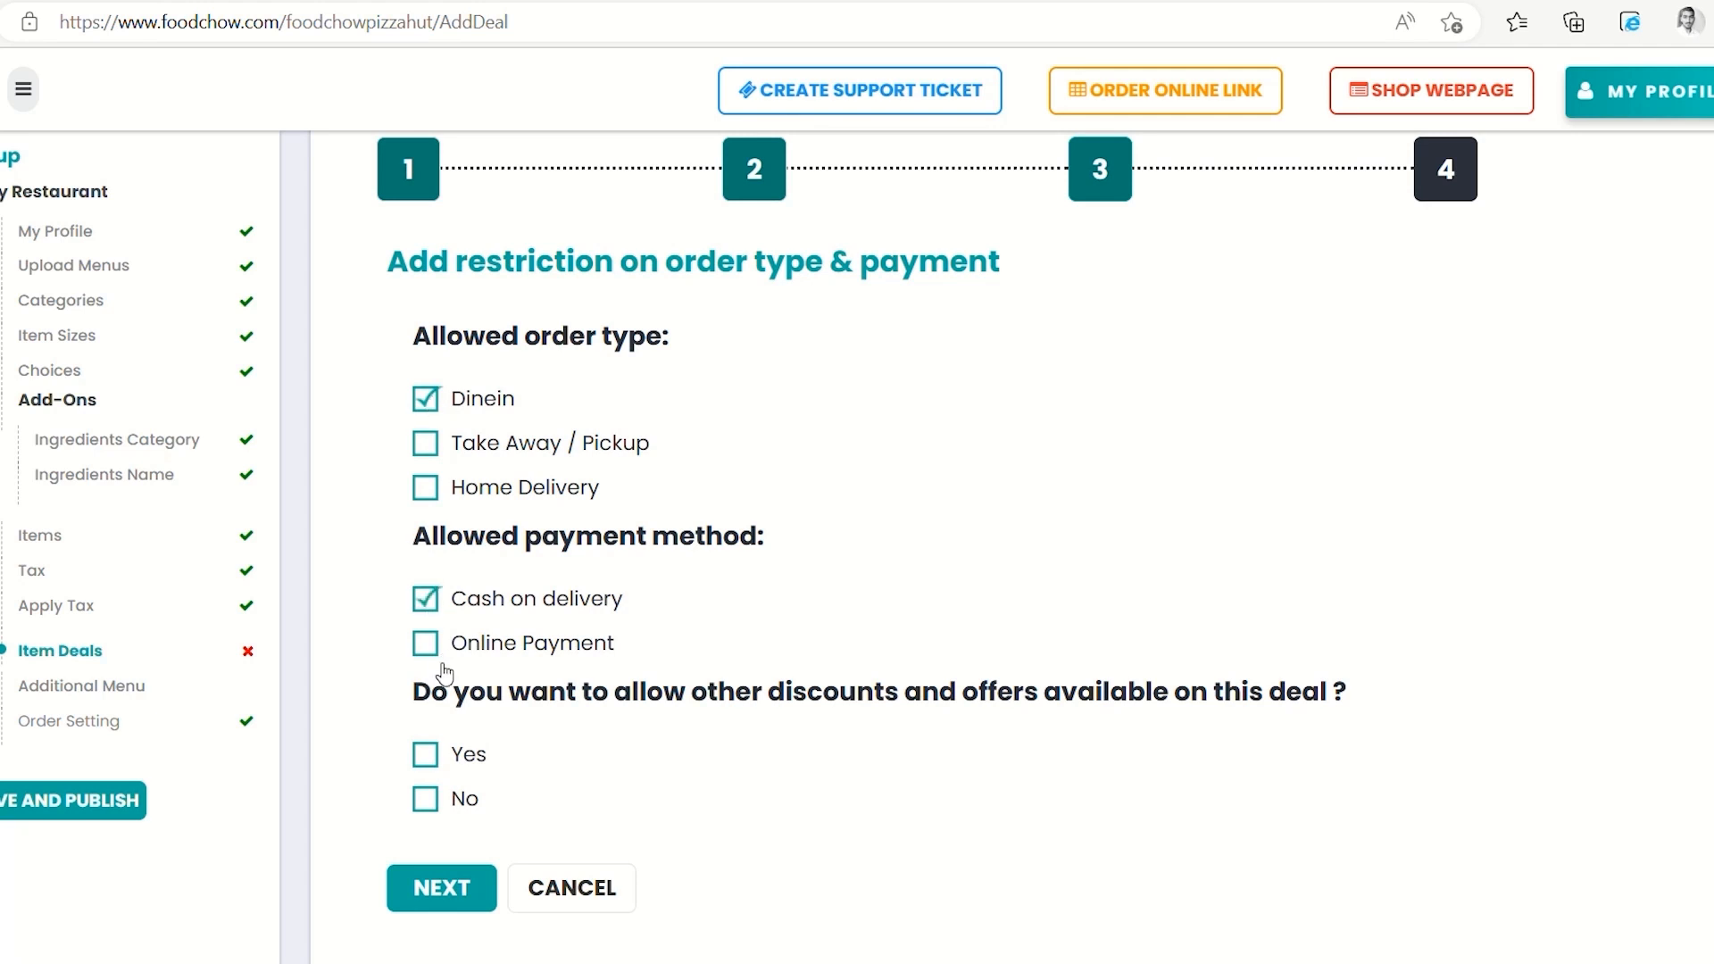
left_click(428, 756)
left_click(426, 756)
left_click(441, 888)
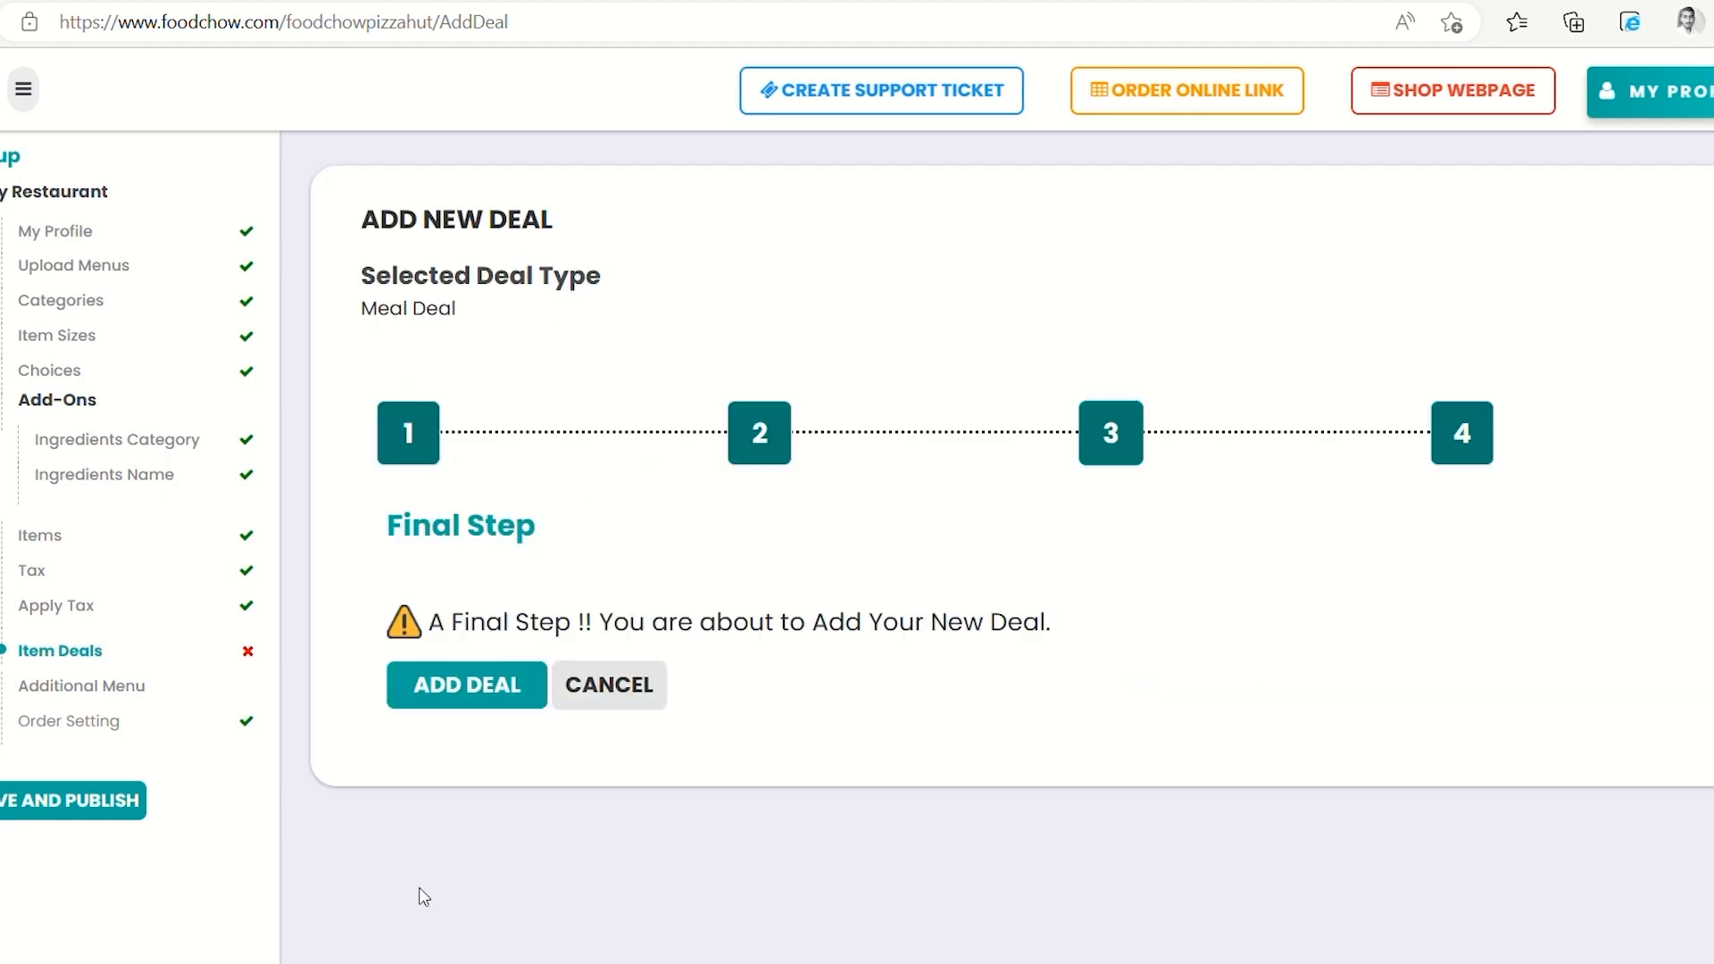
left_click(485, 706)
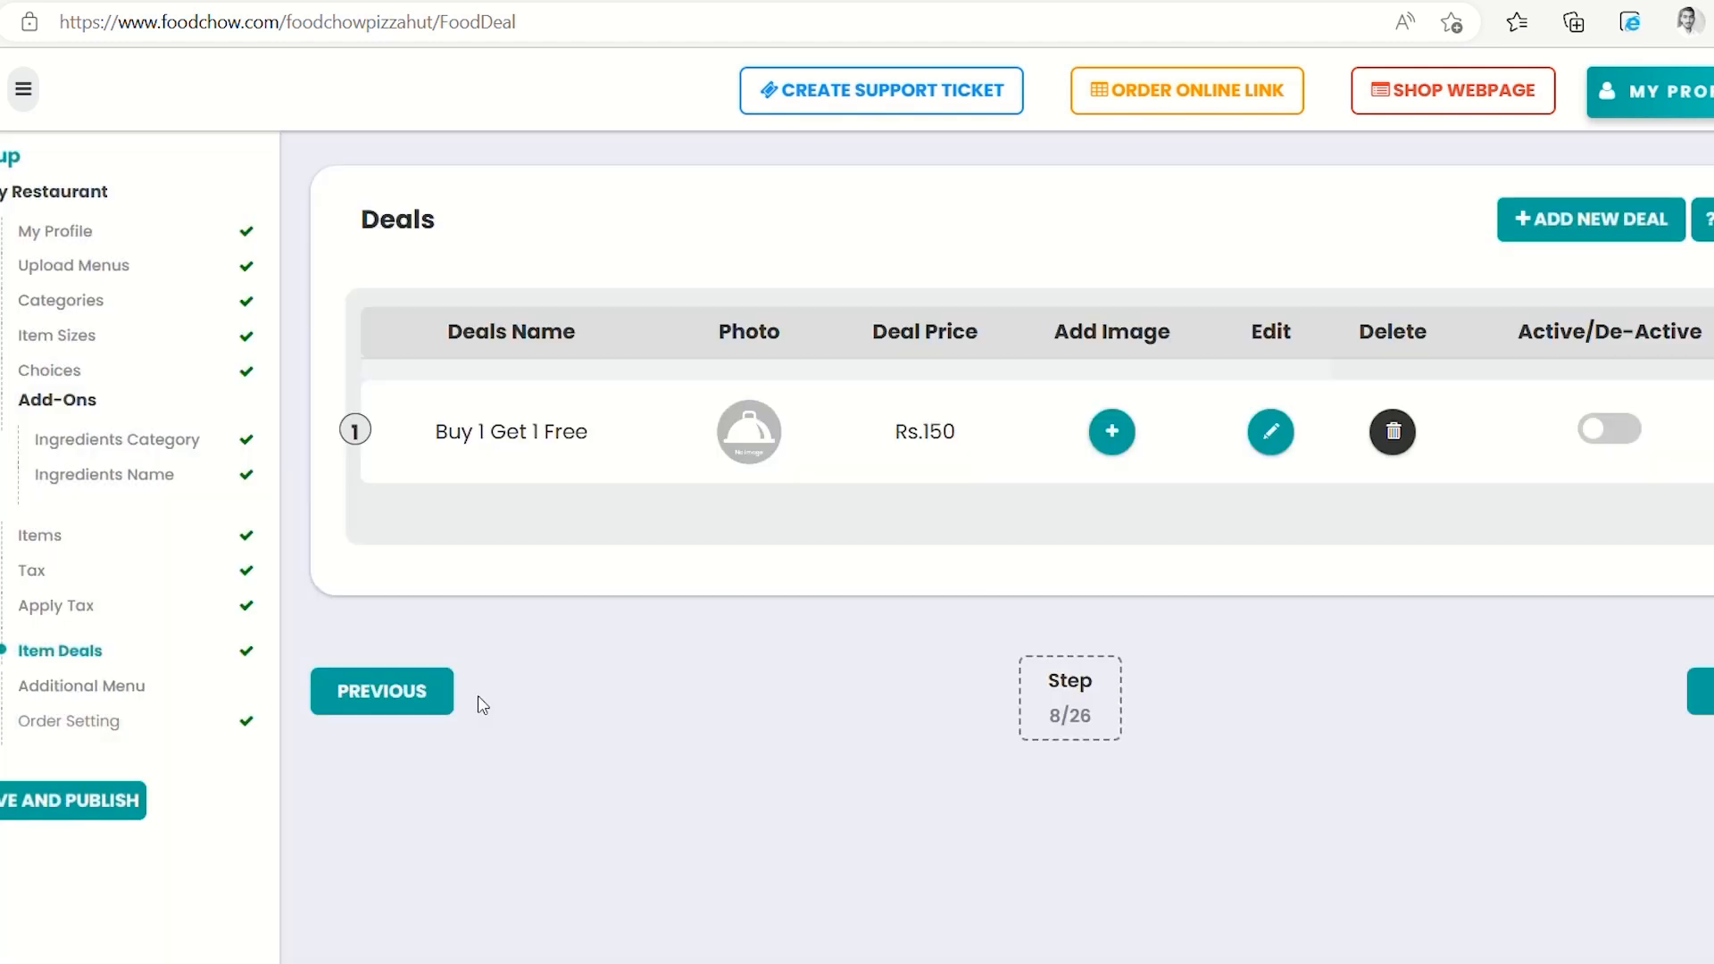
Switch the Buy 1 Get 1 Free deal to Active
left_click(1609, 428)
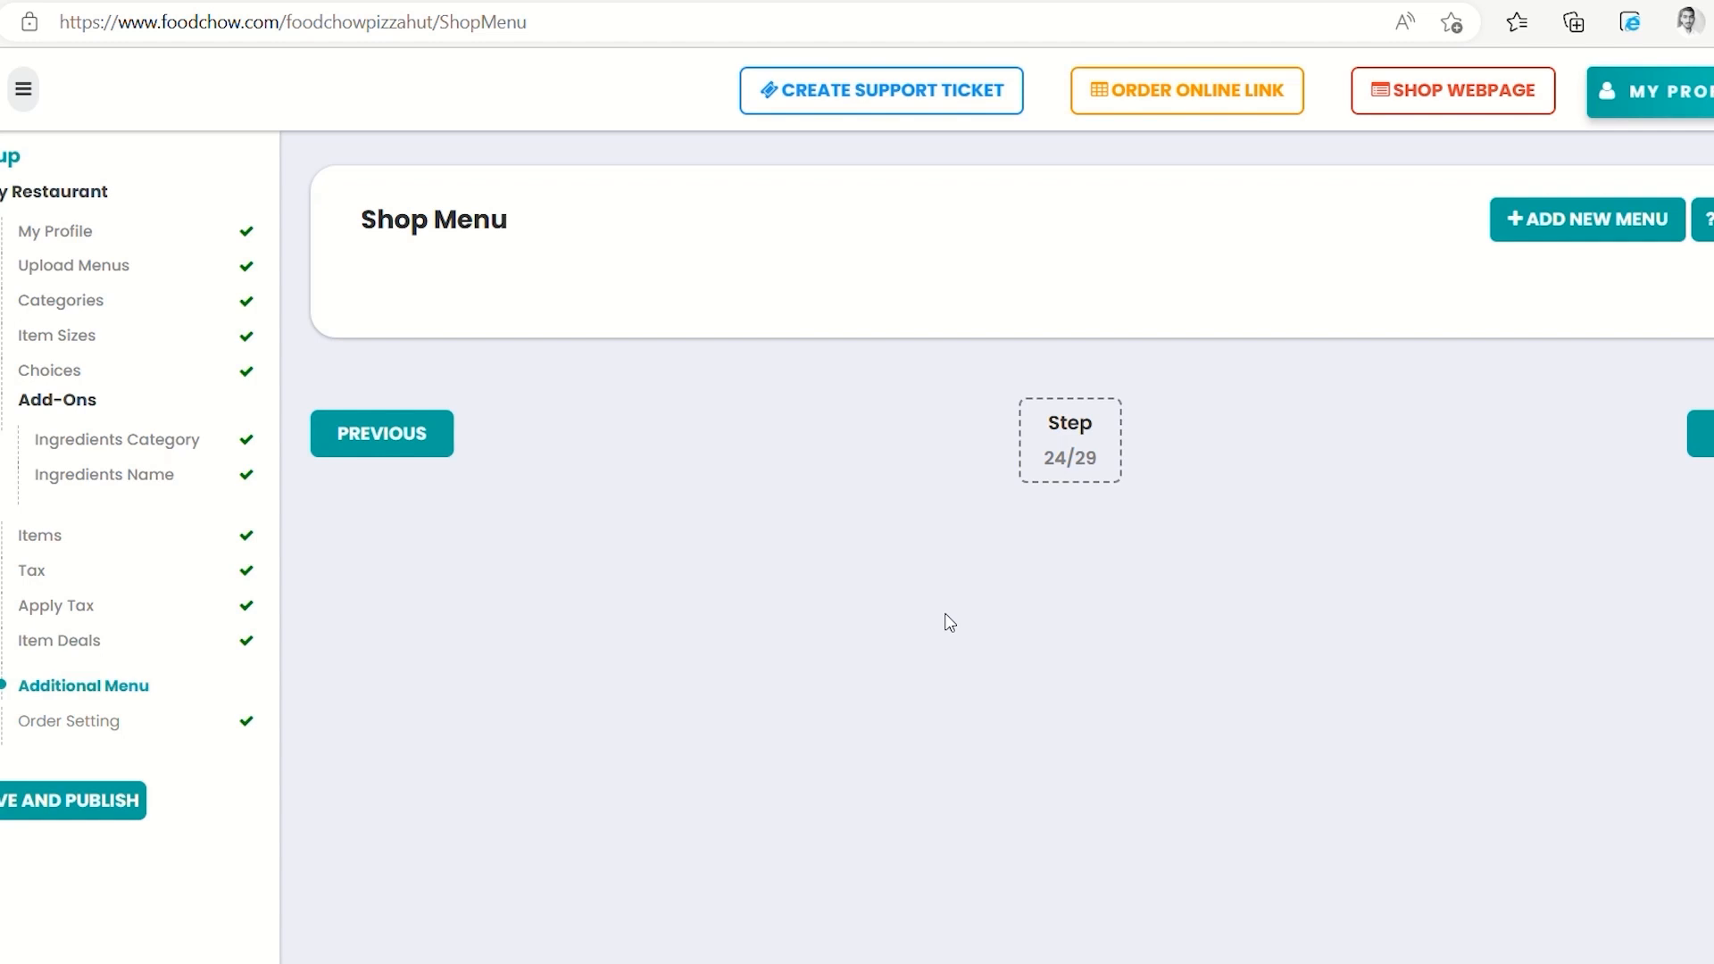
Create a new shop menu named Breakfast
left_click(1547, 217)
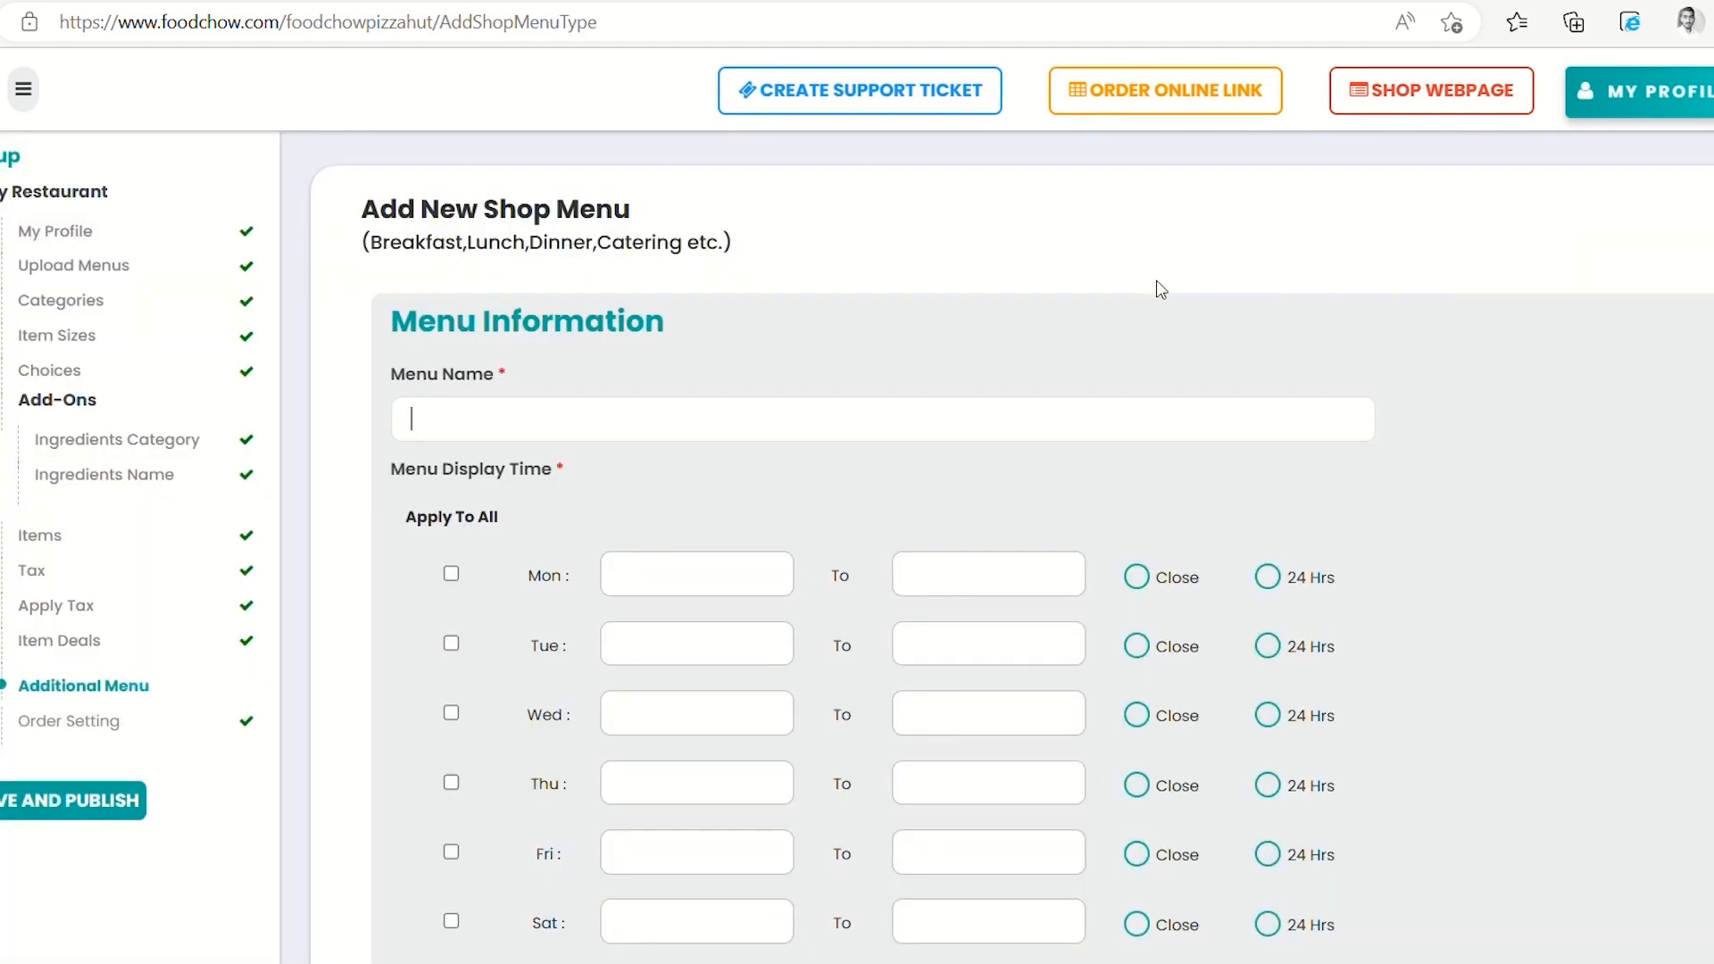
left_click(520, 441)
type("Breakfast")
scroll(1037, 516, "down", 2)
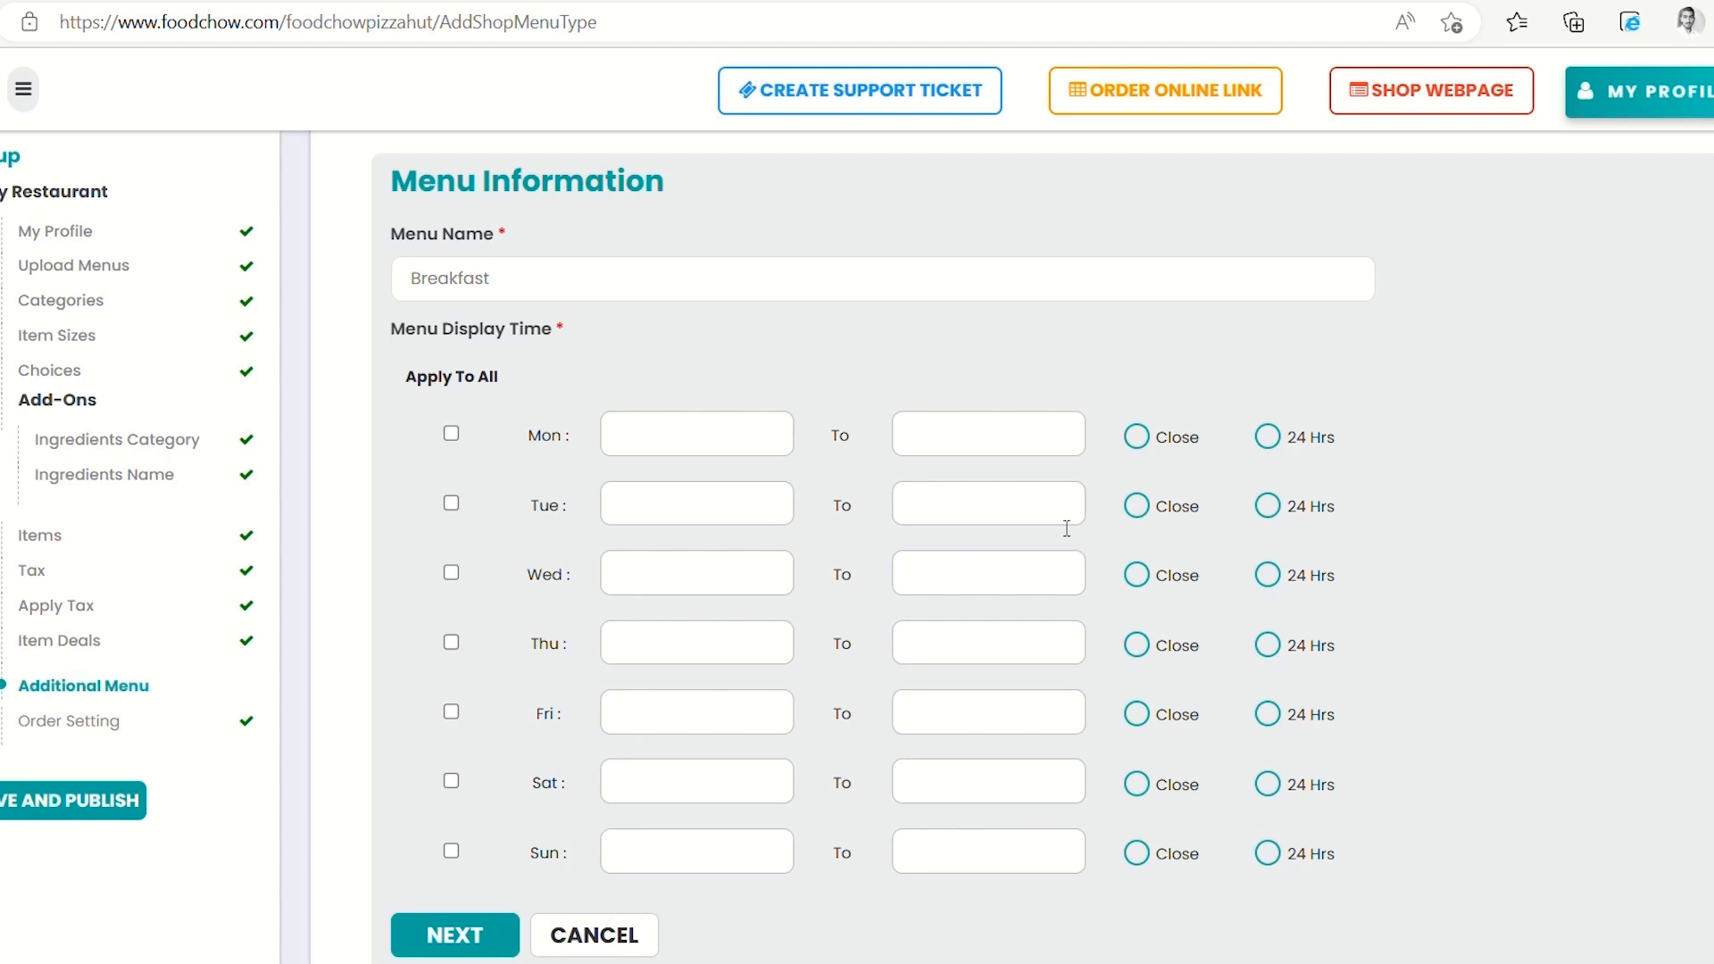
Set the Breakfast menu's hours to 07:00 am–10:00 am and apply them to every day
left_click(748, 437)
left_click(696, 253)
left_click(653, 309)
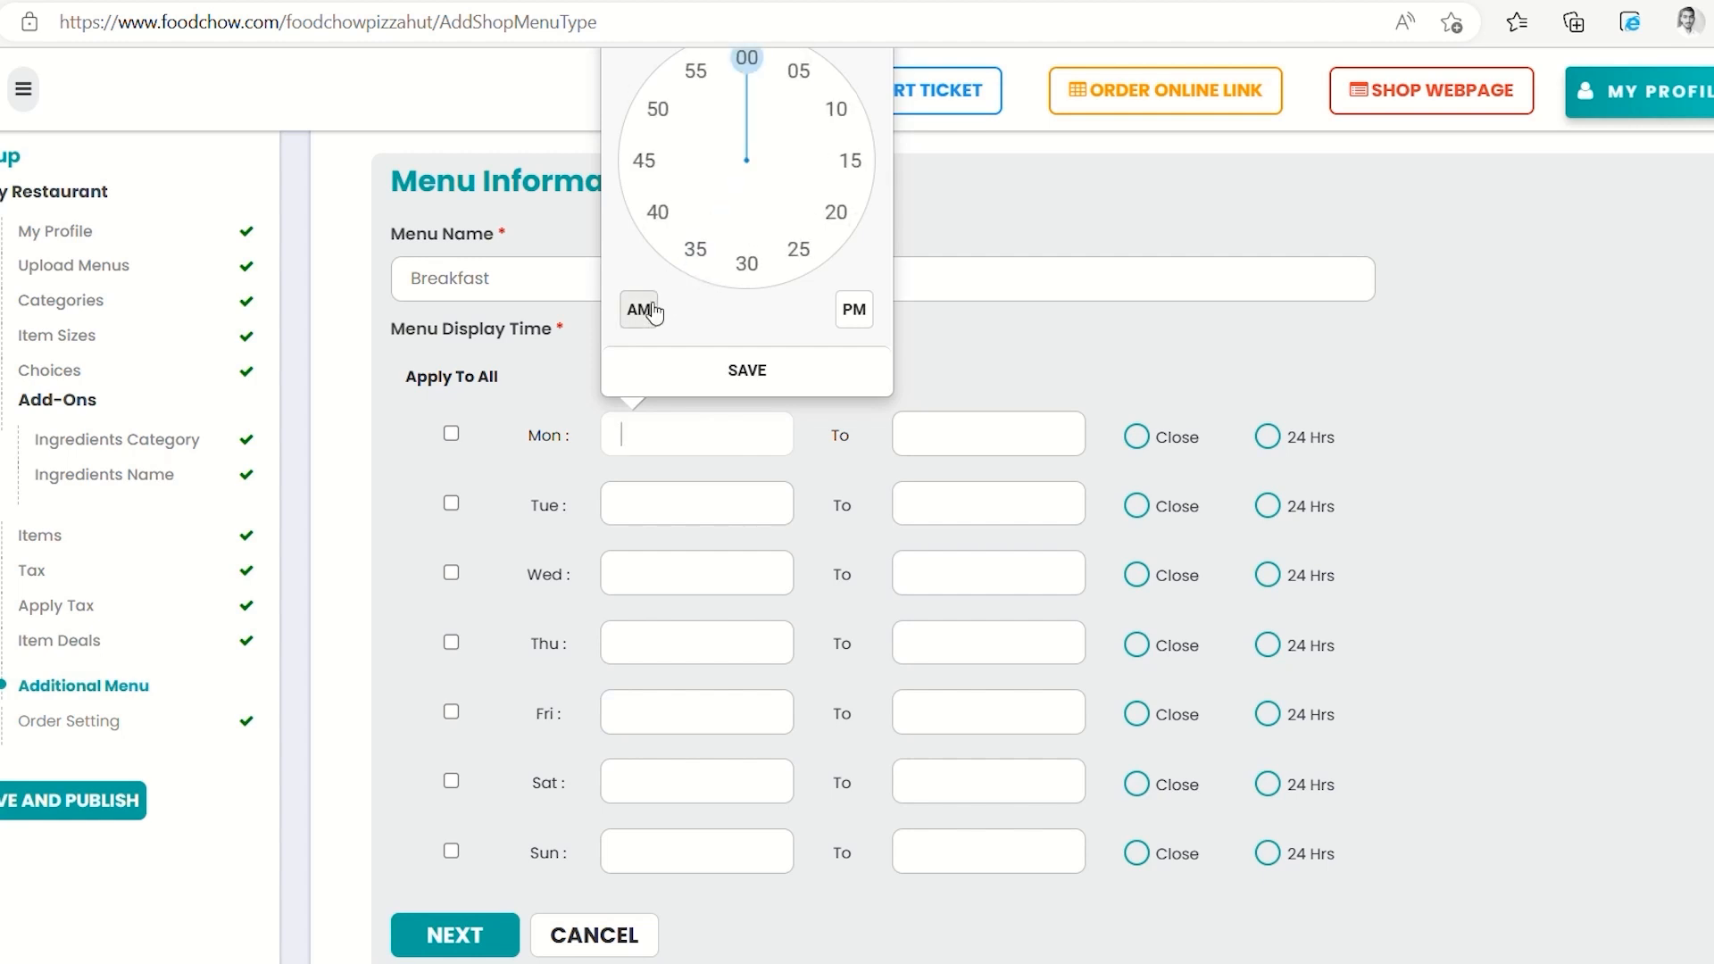
left_click(711, 374)
left_click(929, 445)
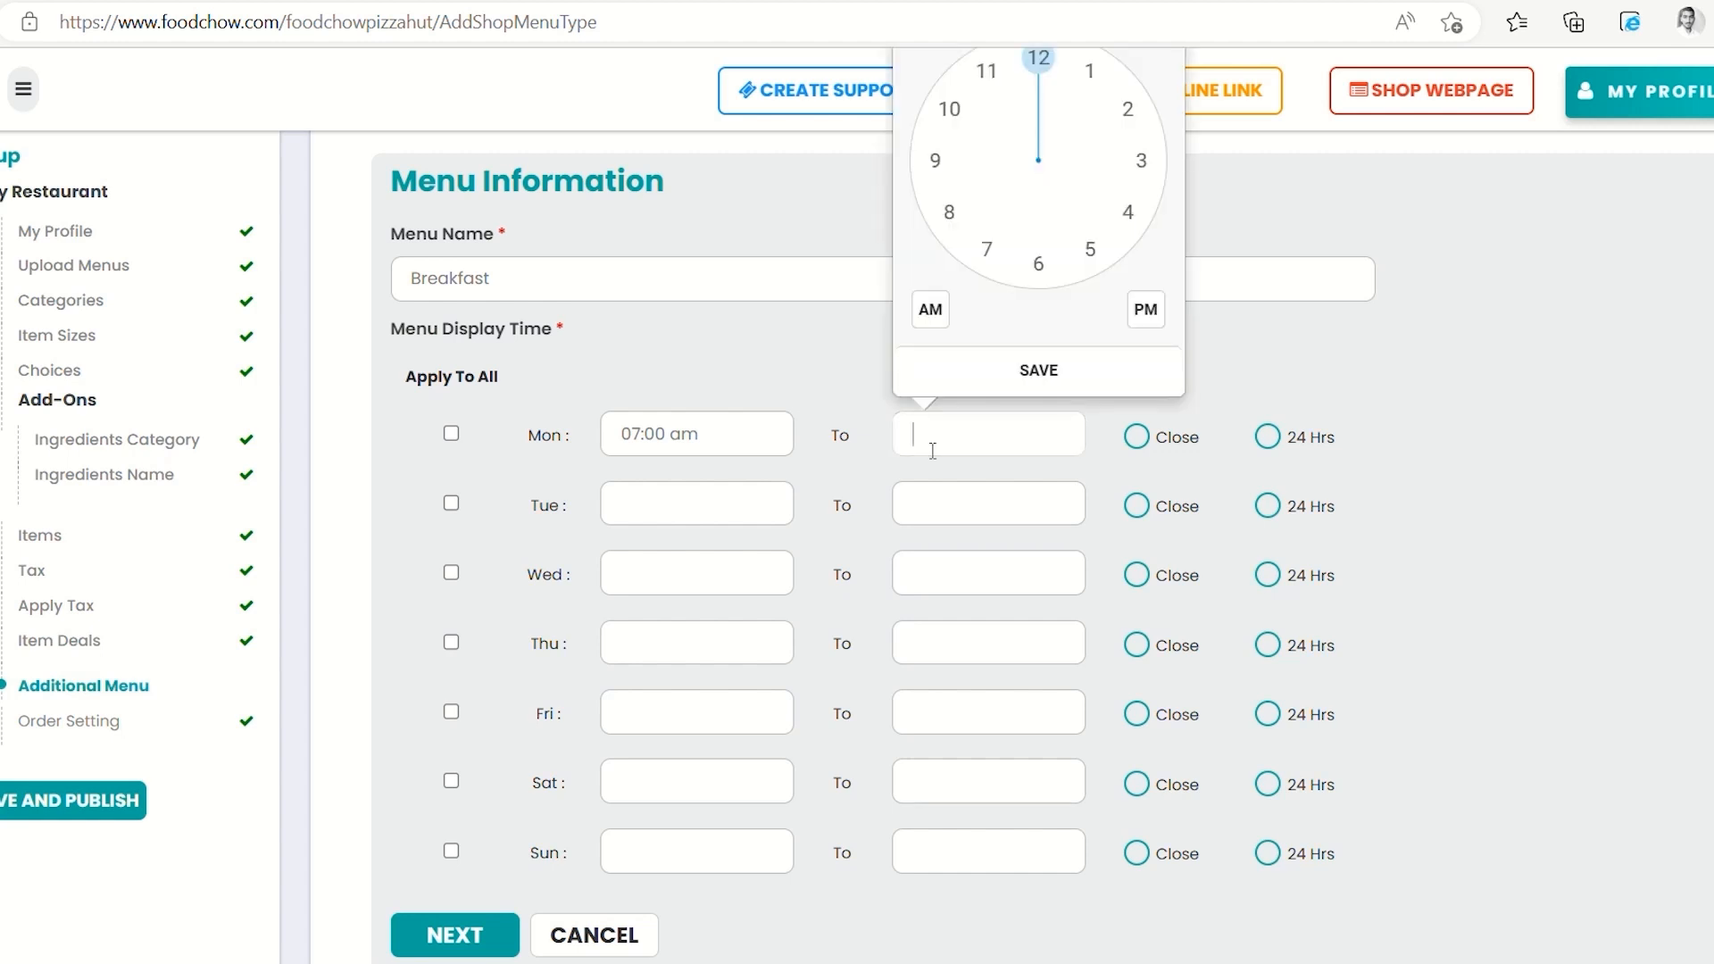
left_click(949, 108)
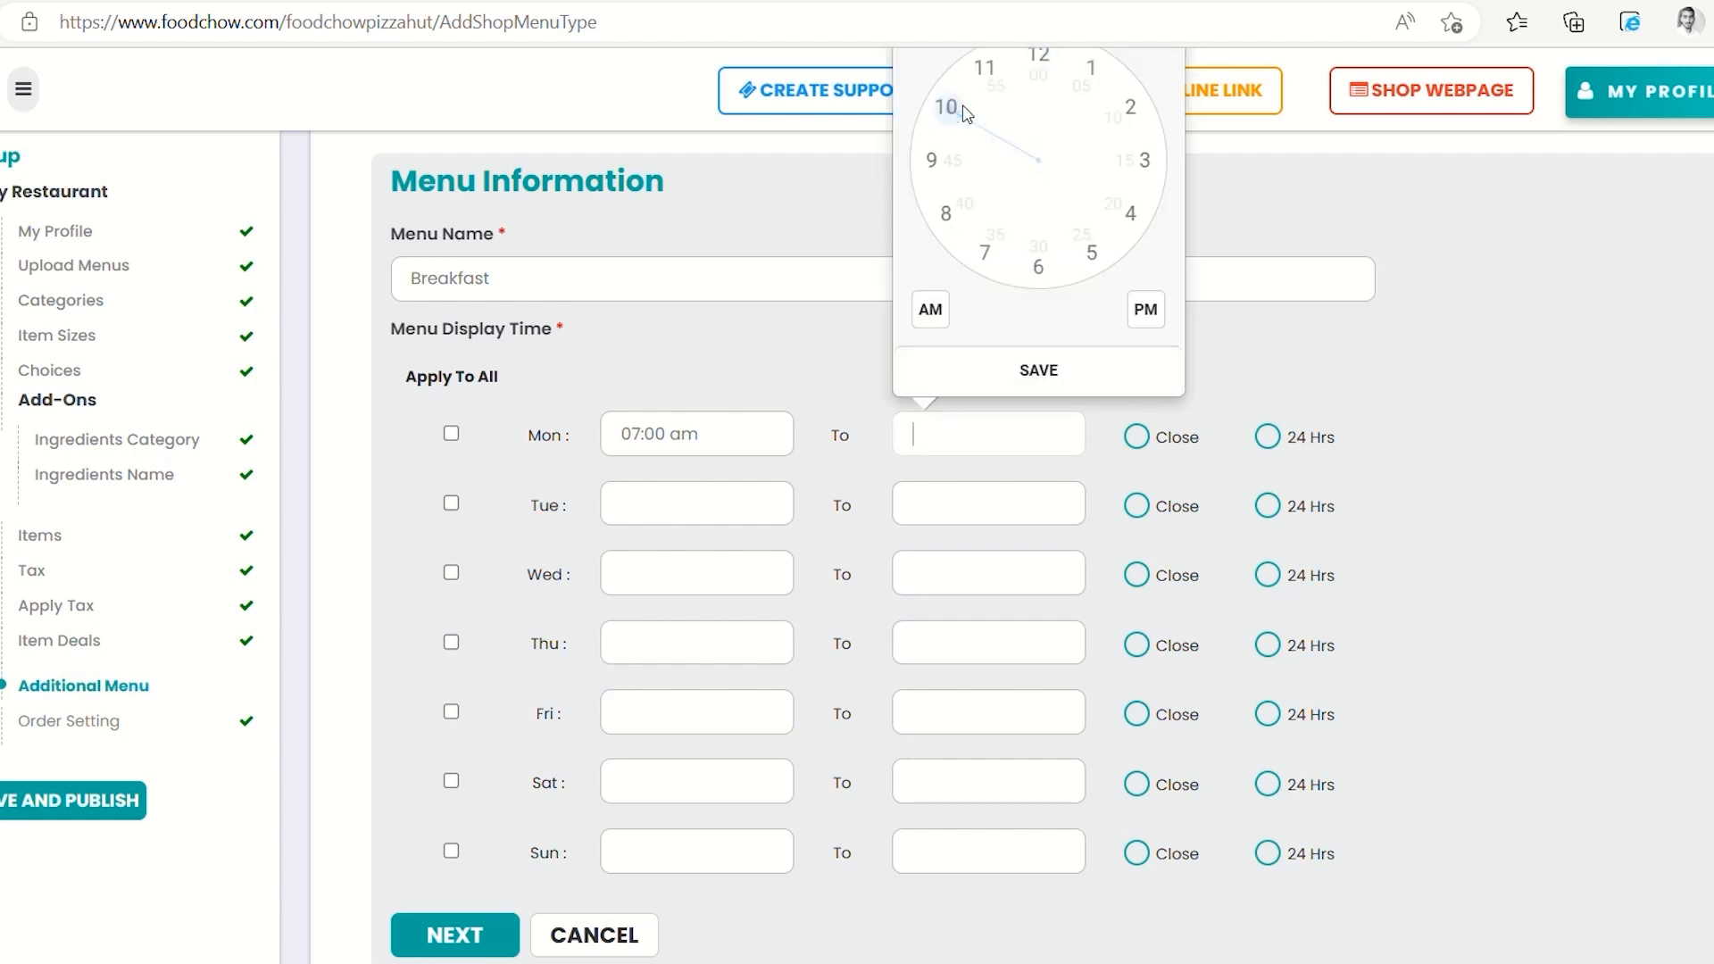
left_click(930, 310)
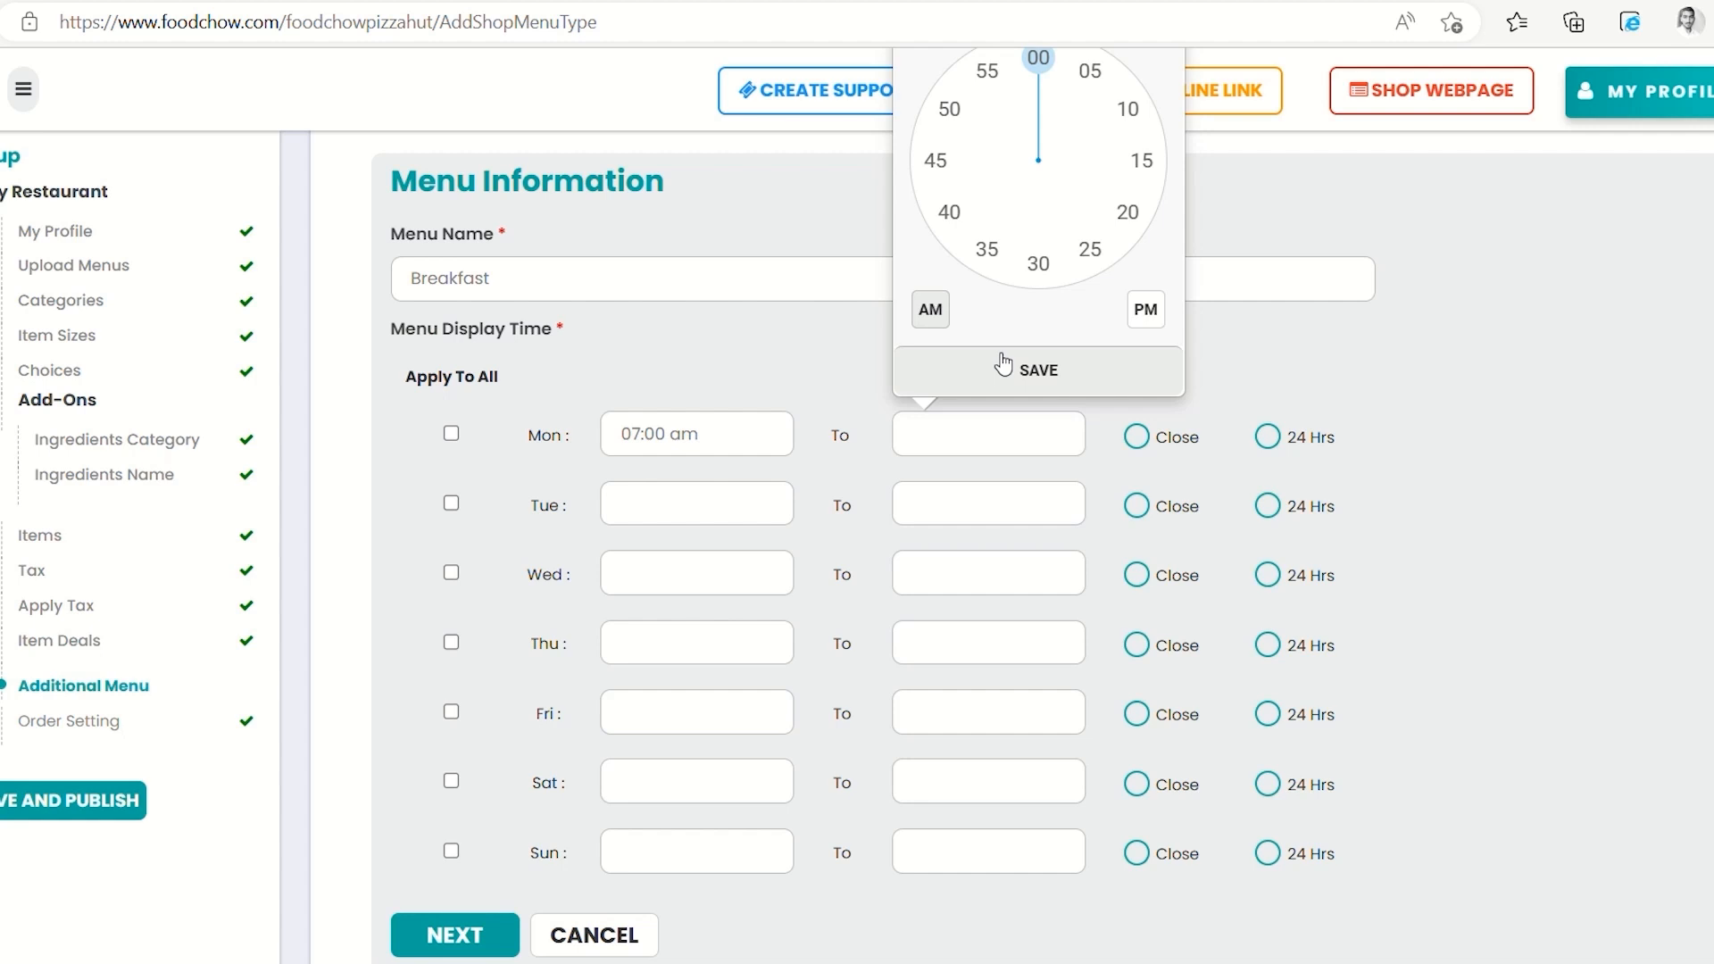
left_click(1028, 377)
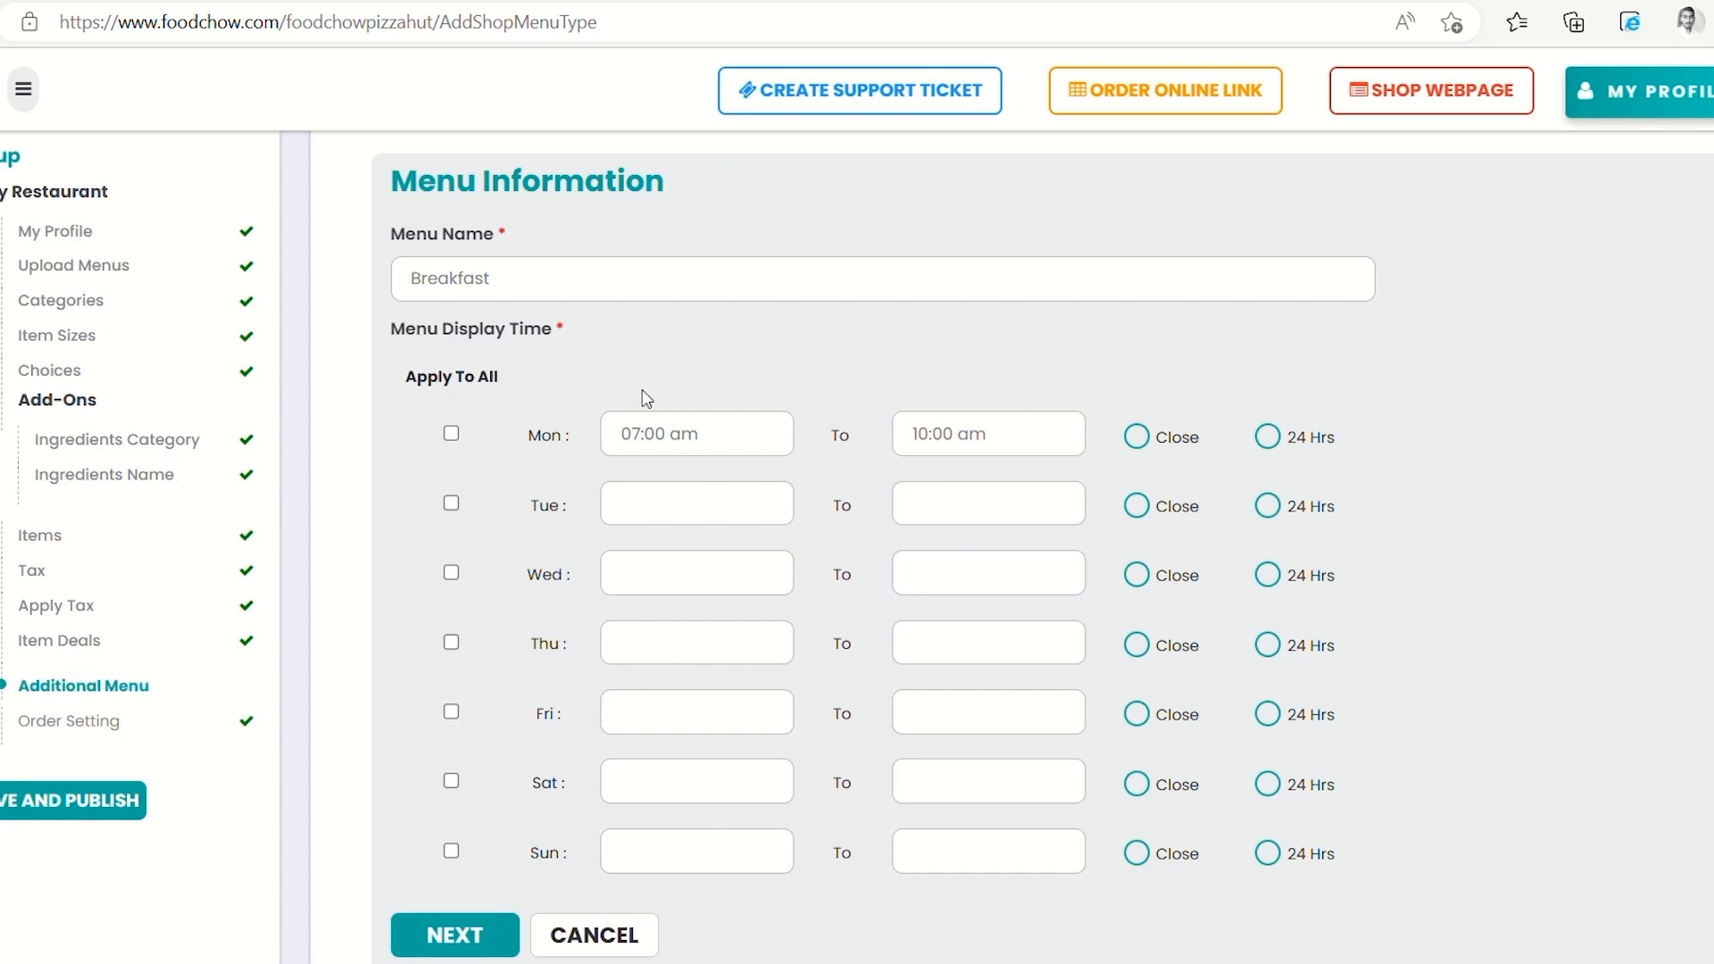
left_click(451, 434)
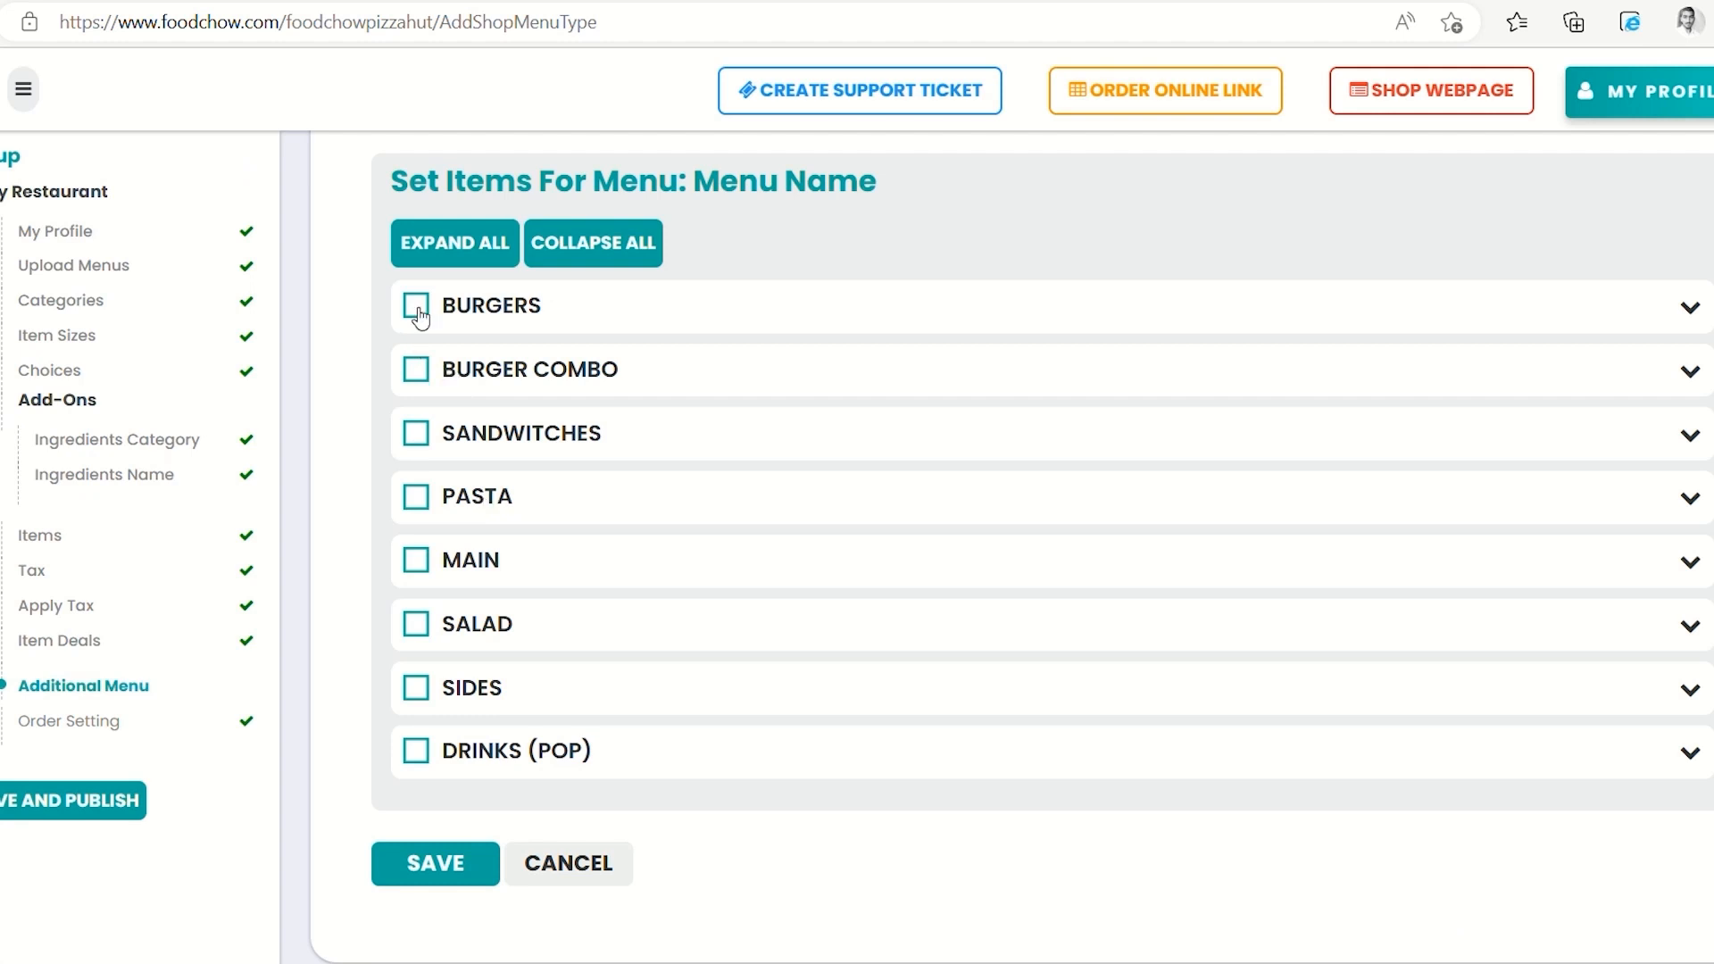
Save the Breakfast menu with BURGERS and BURGER COMBO, then download its QR code
left_click(418, 309)
left_click(416, 368)
left_click(429, 855)
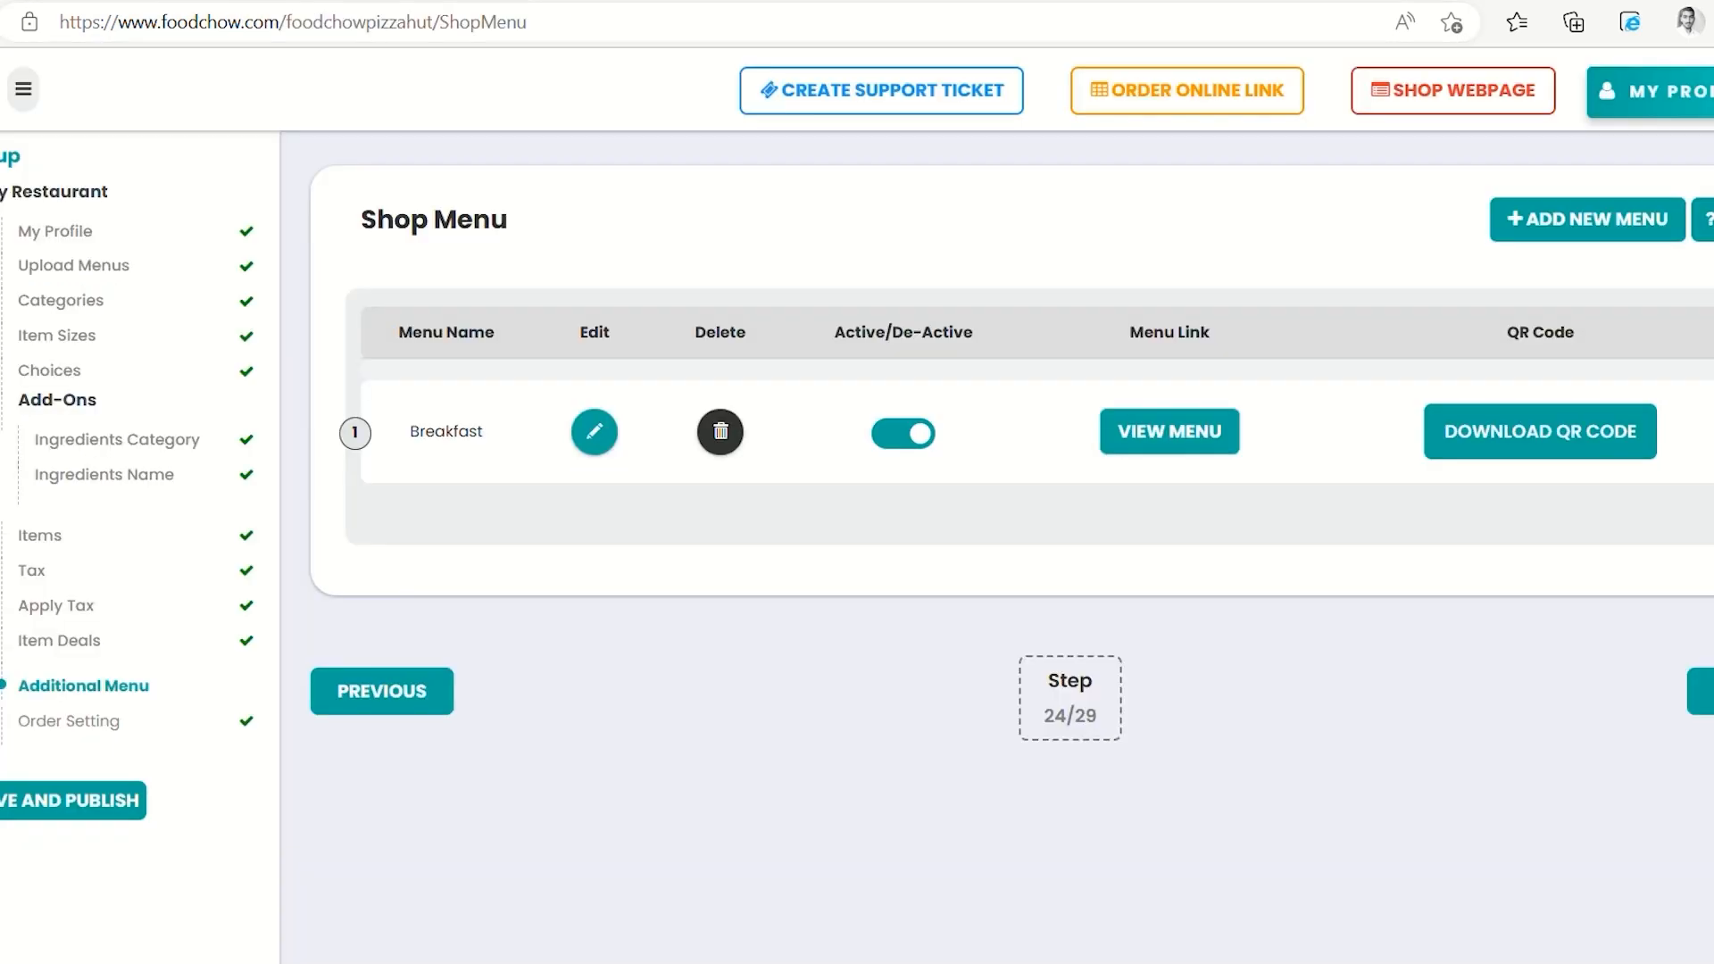
left_click(1509, 446)
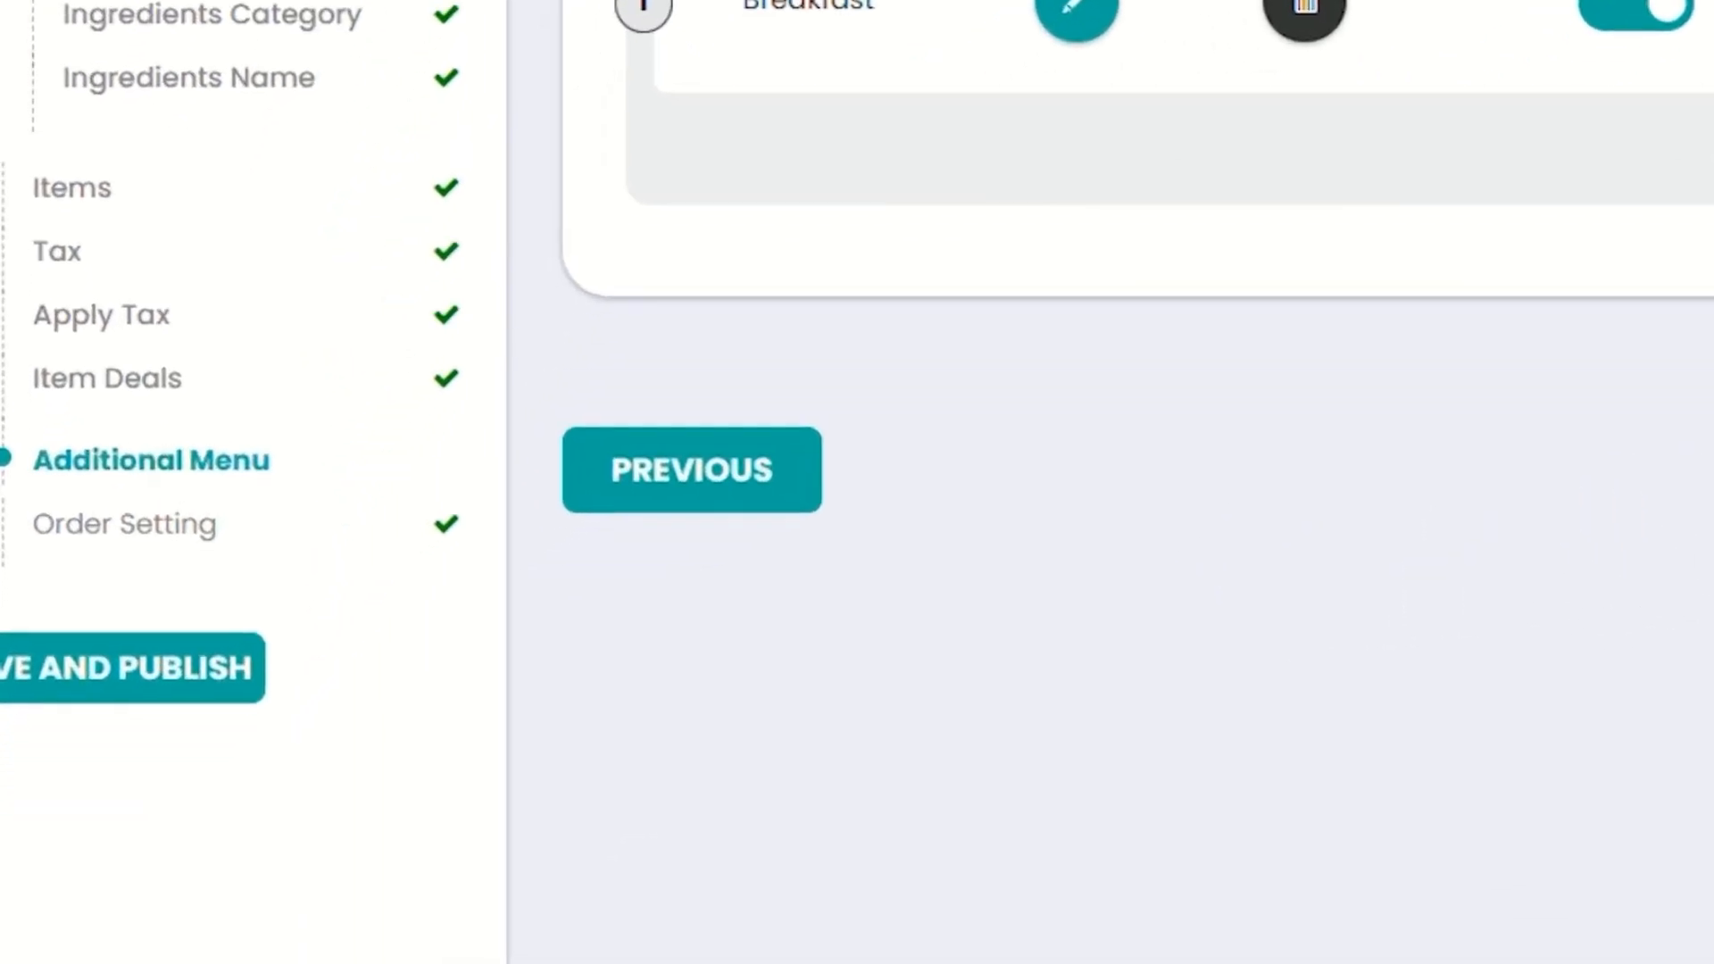
Open Order Setting and scroll to the main menu's Take Away options
left_click(1702, 691)
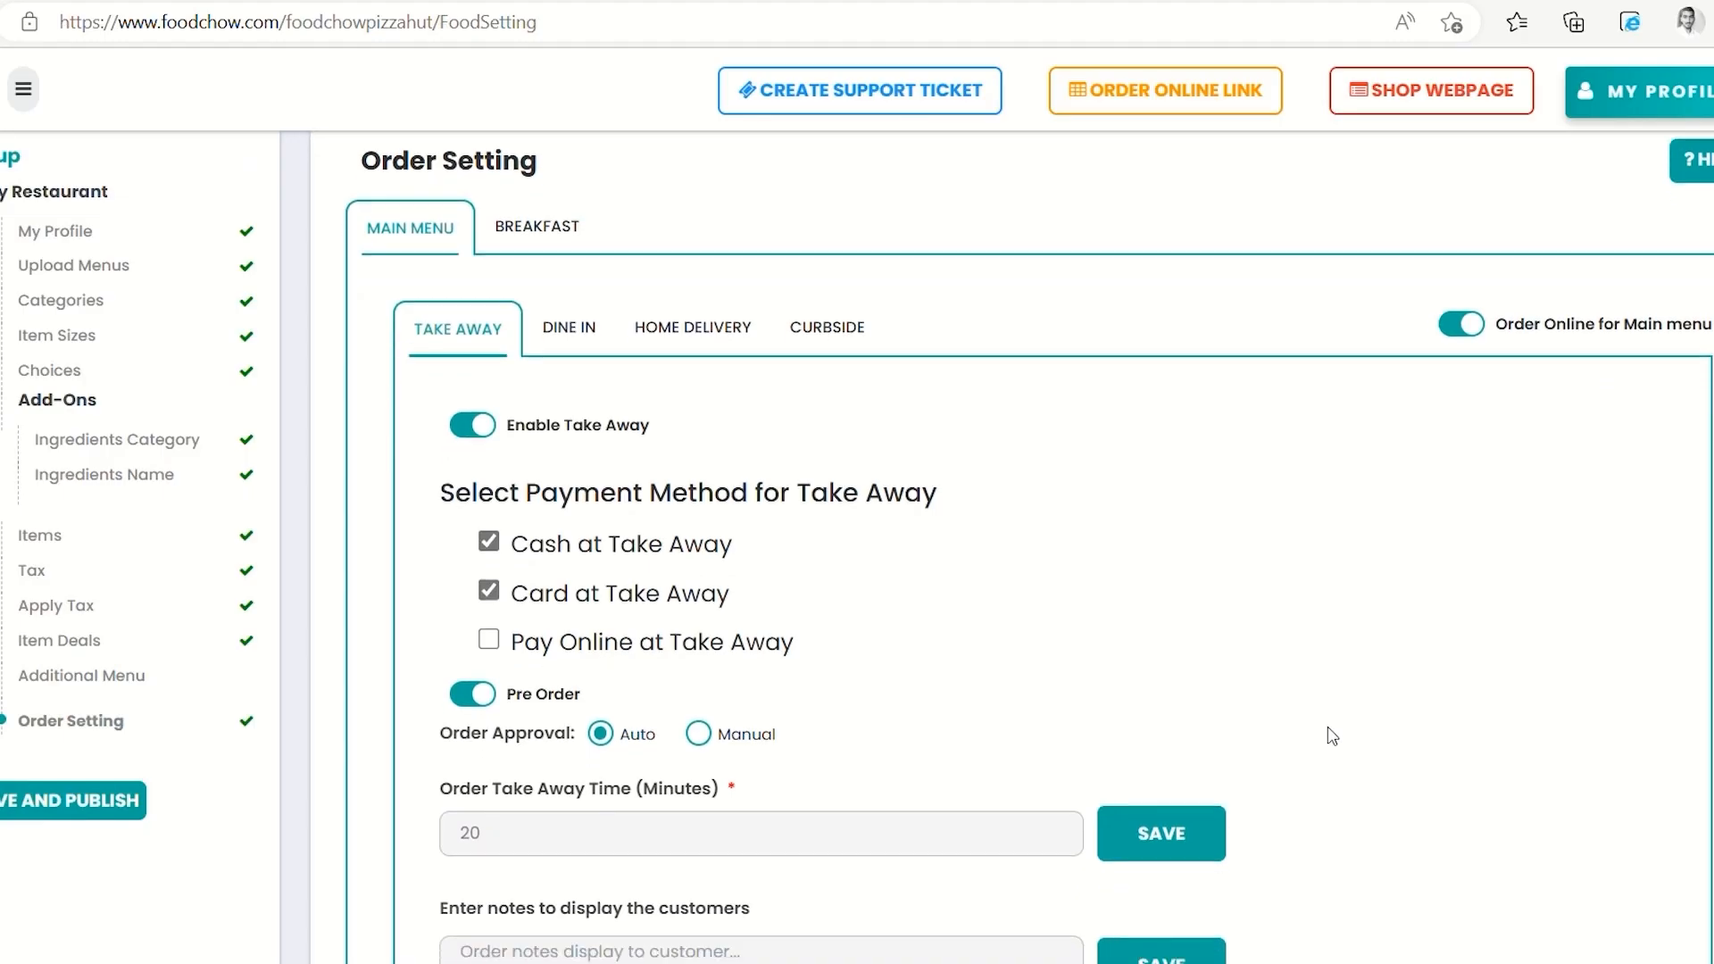
scroll(1332, 735, "down", 1)
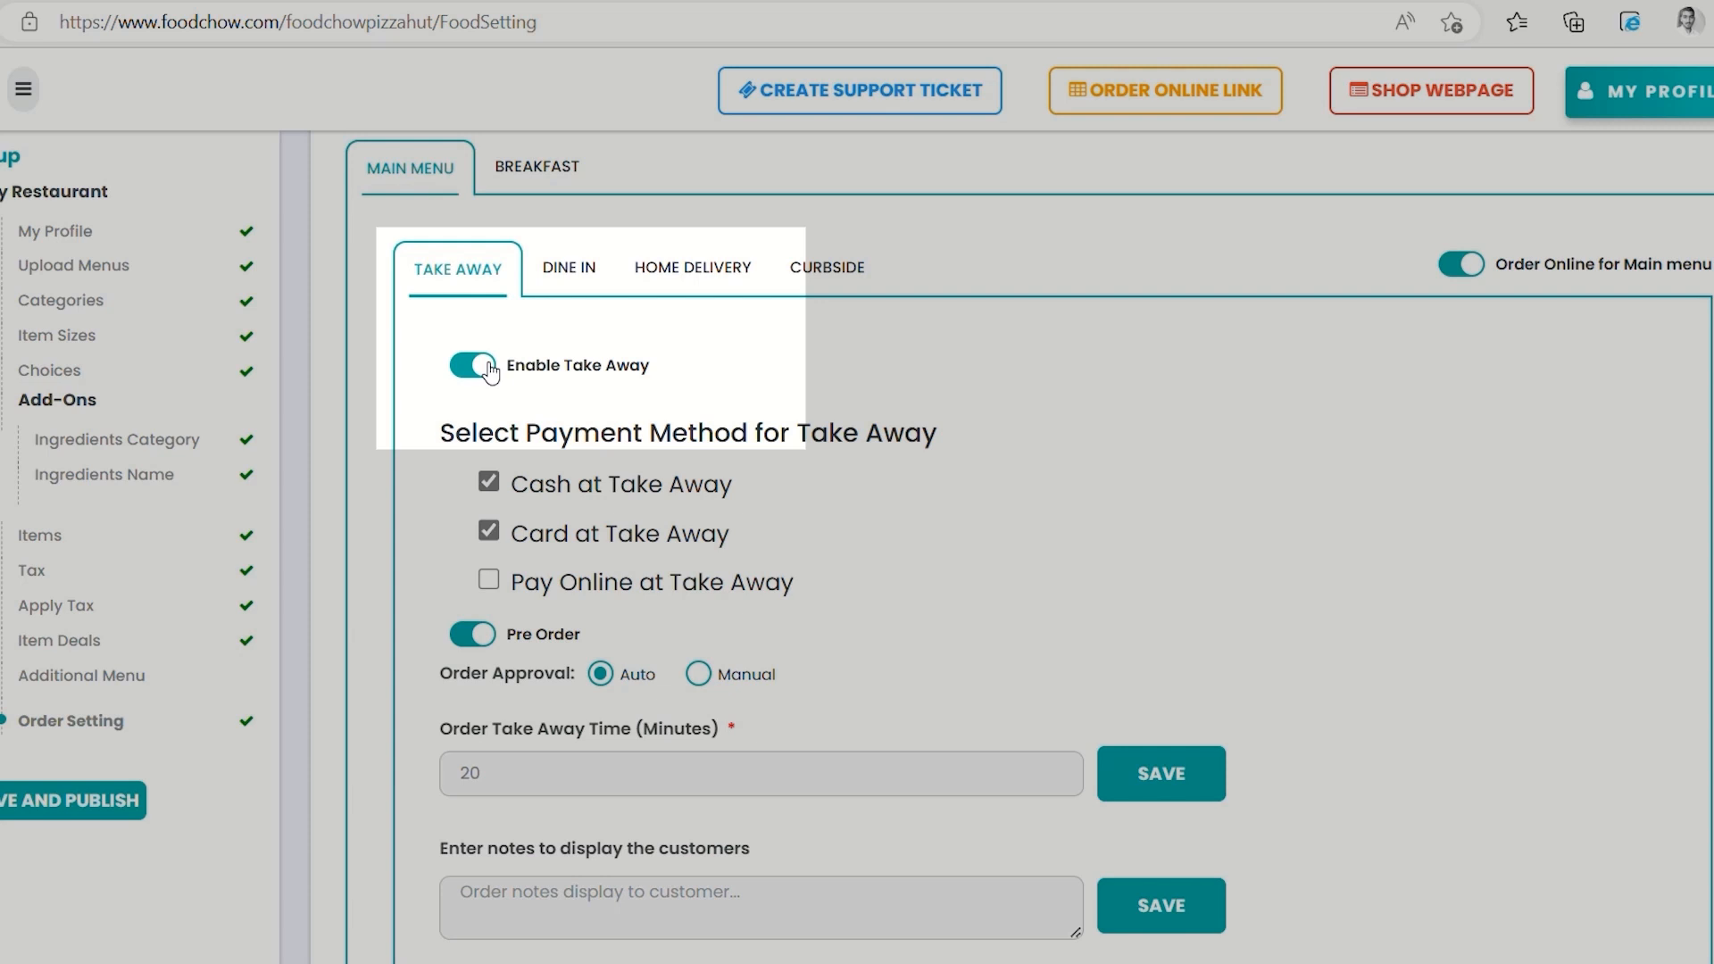
left_click(490, 371)
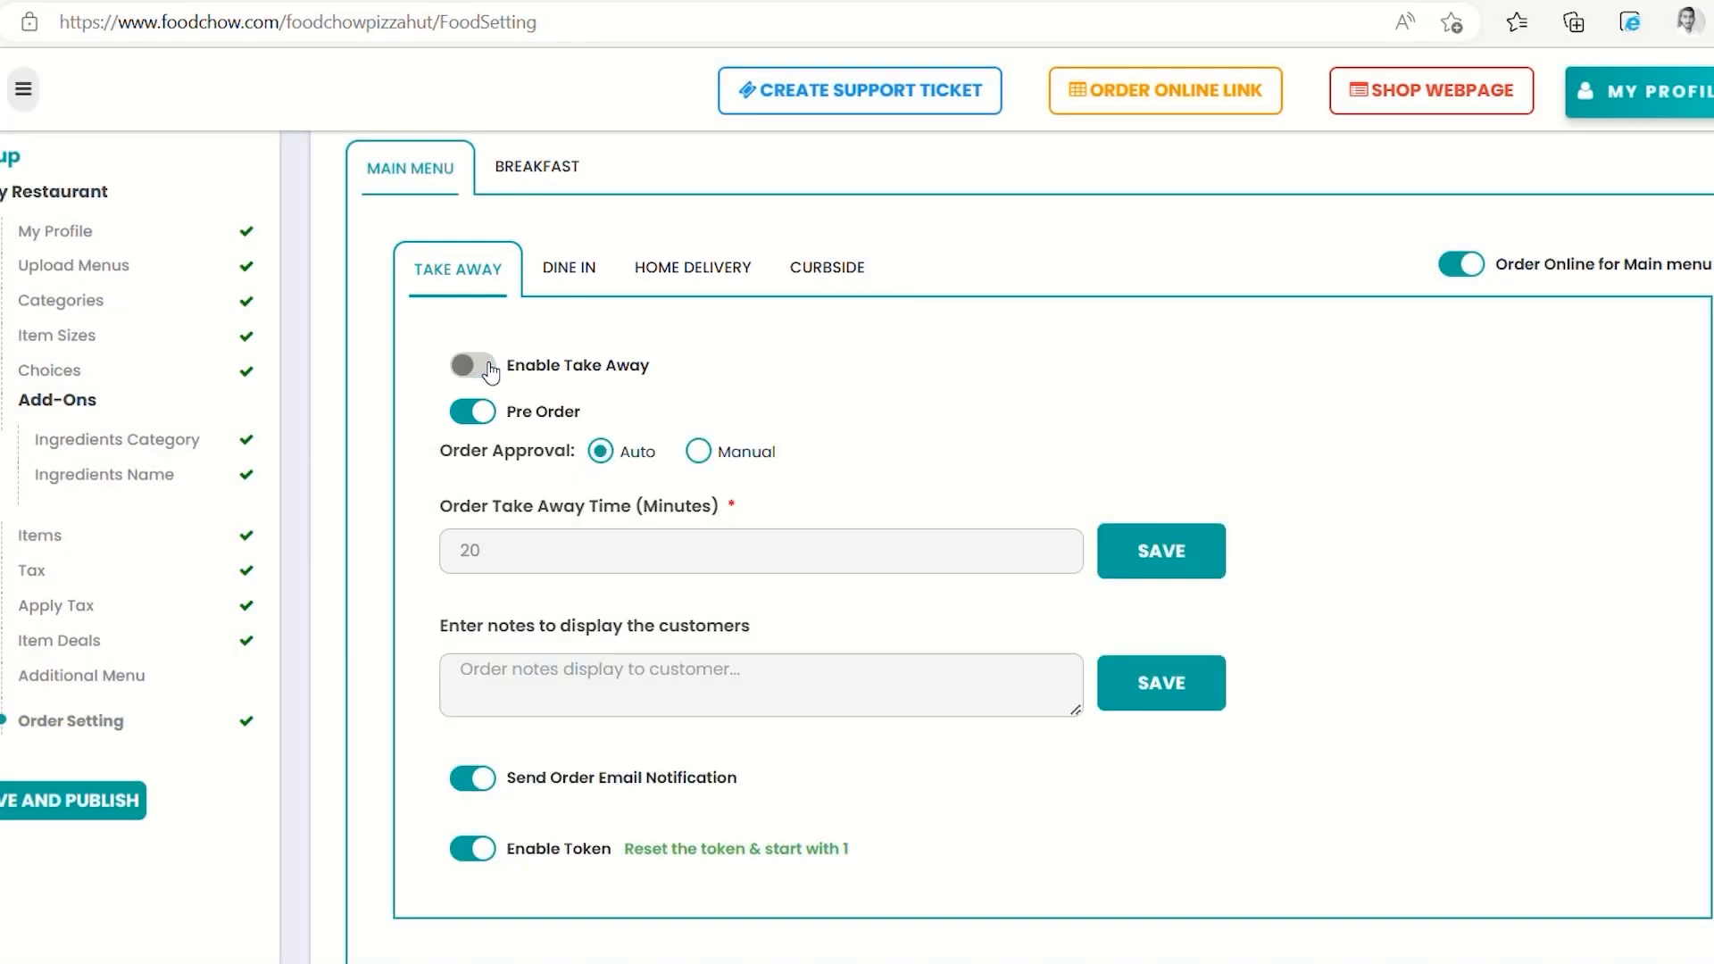
left_click(490, 371)
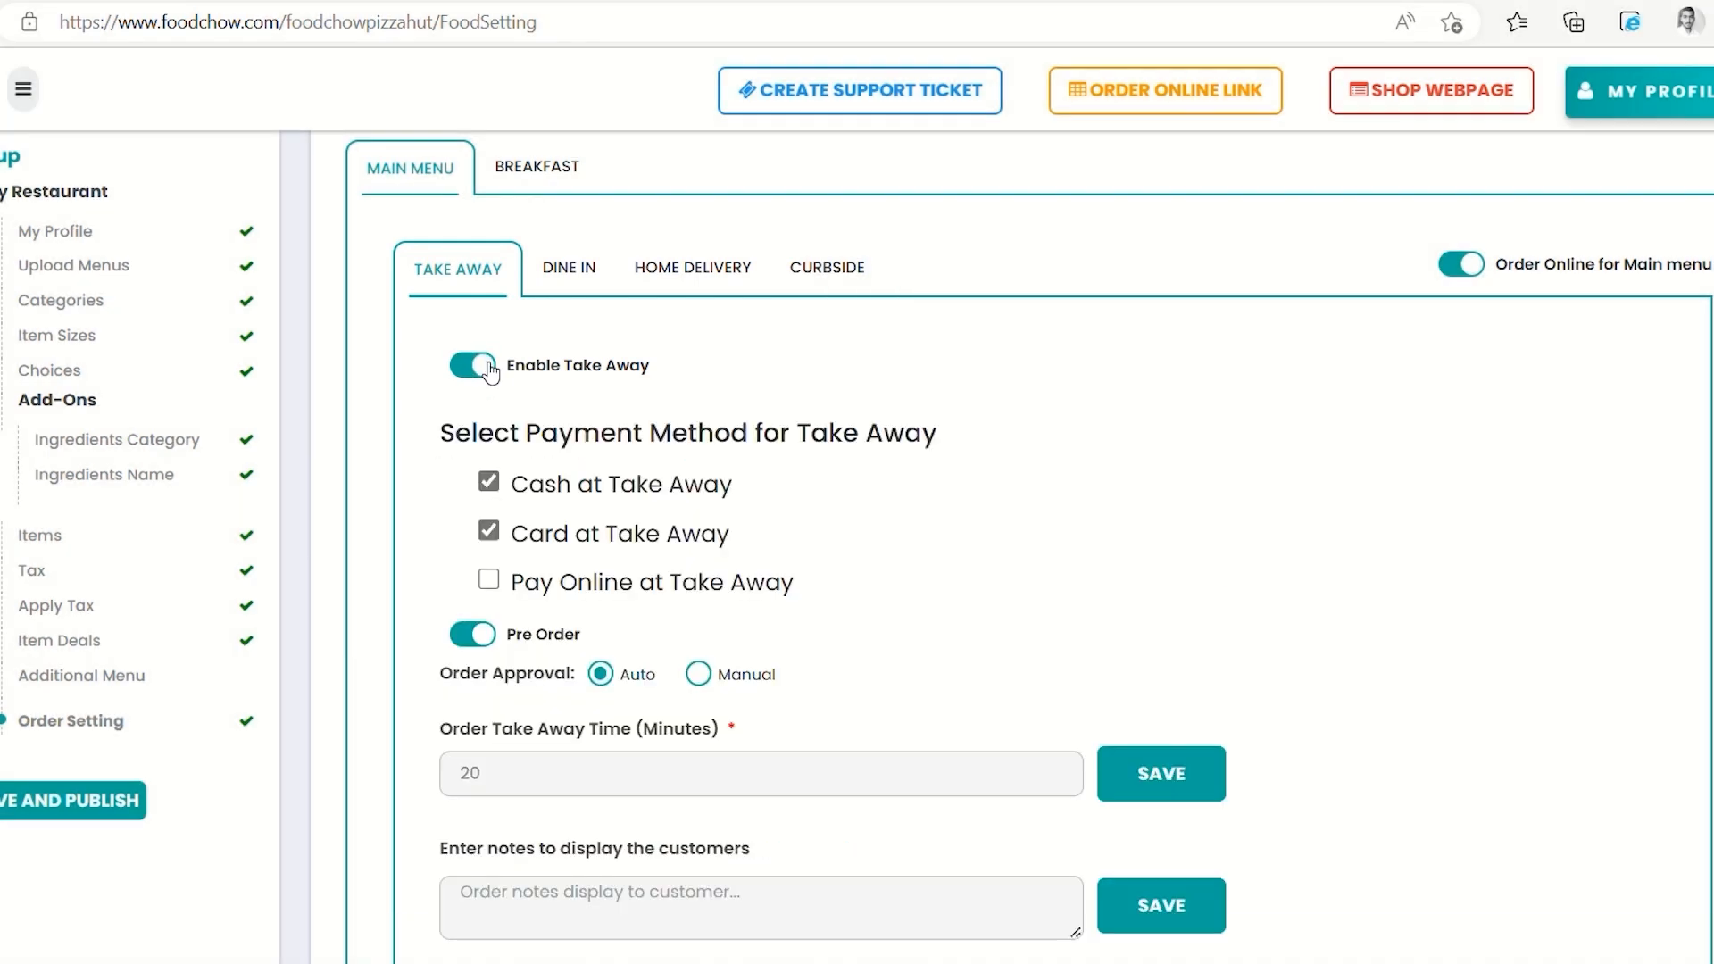
left_click(489, 483)
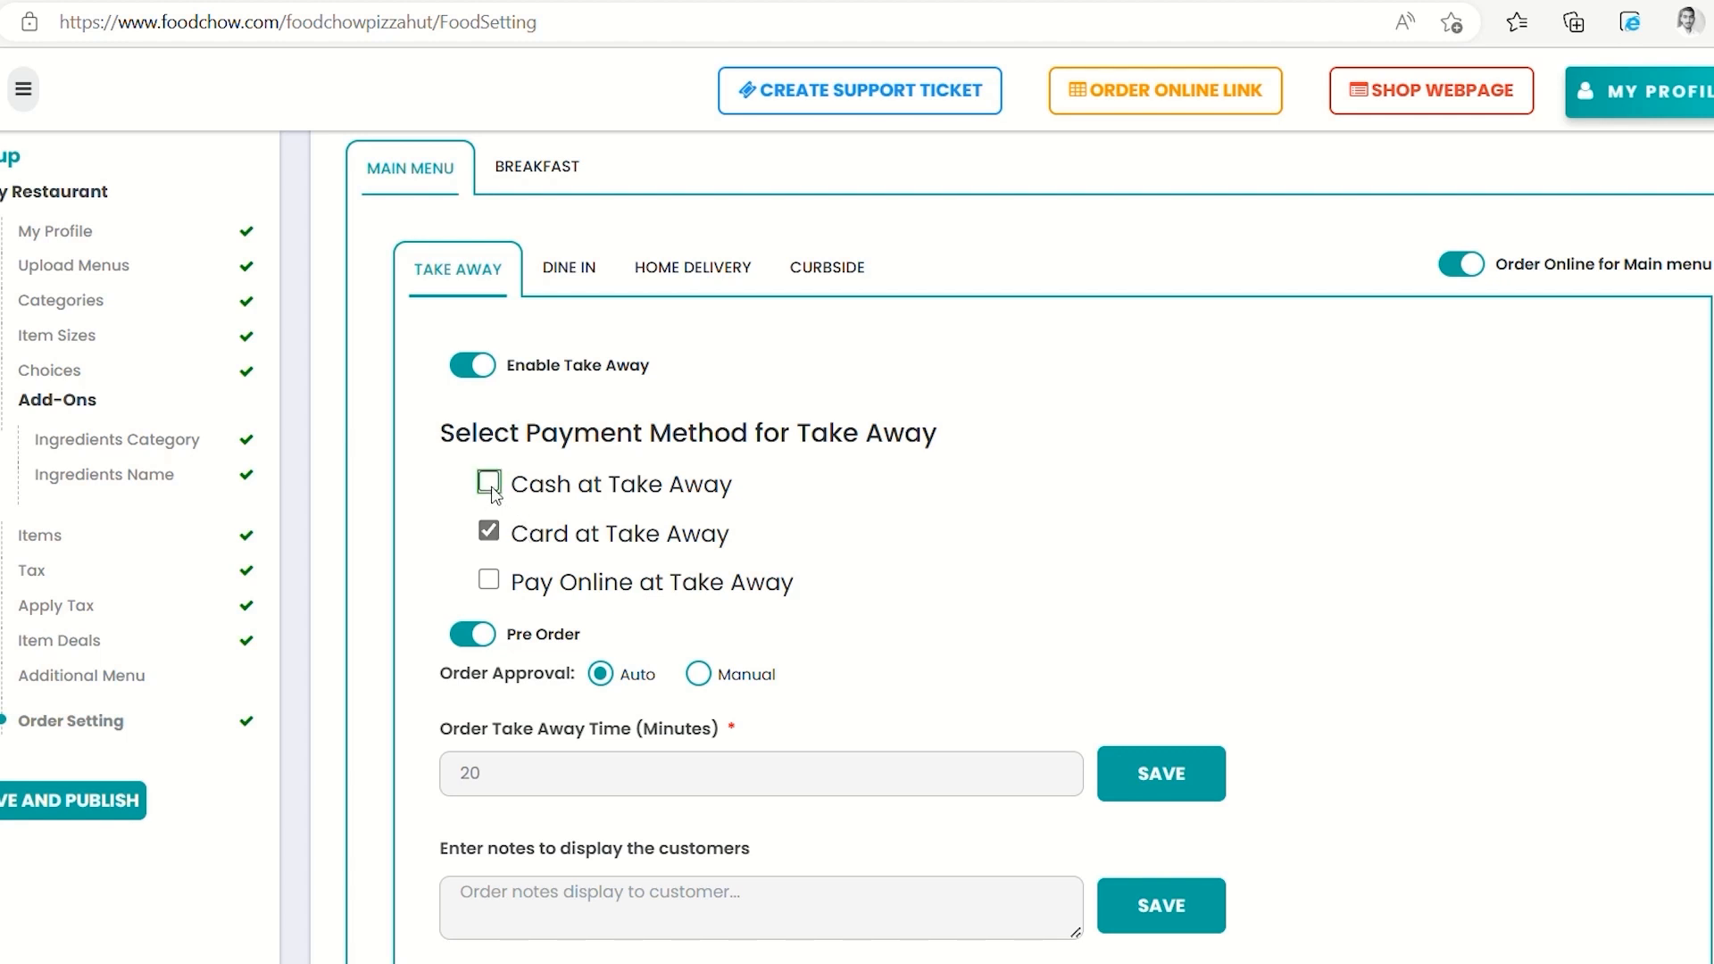
left_click(490, 533)
left_click(491, 488)
left_click(490, 532)
left_click(489, 581)
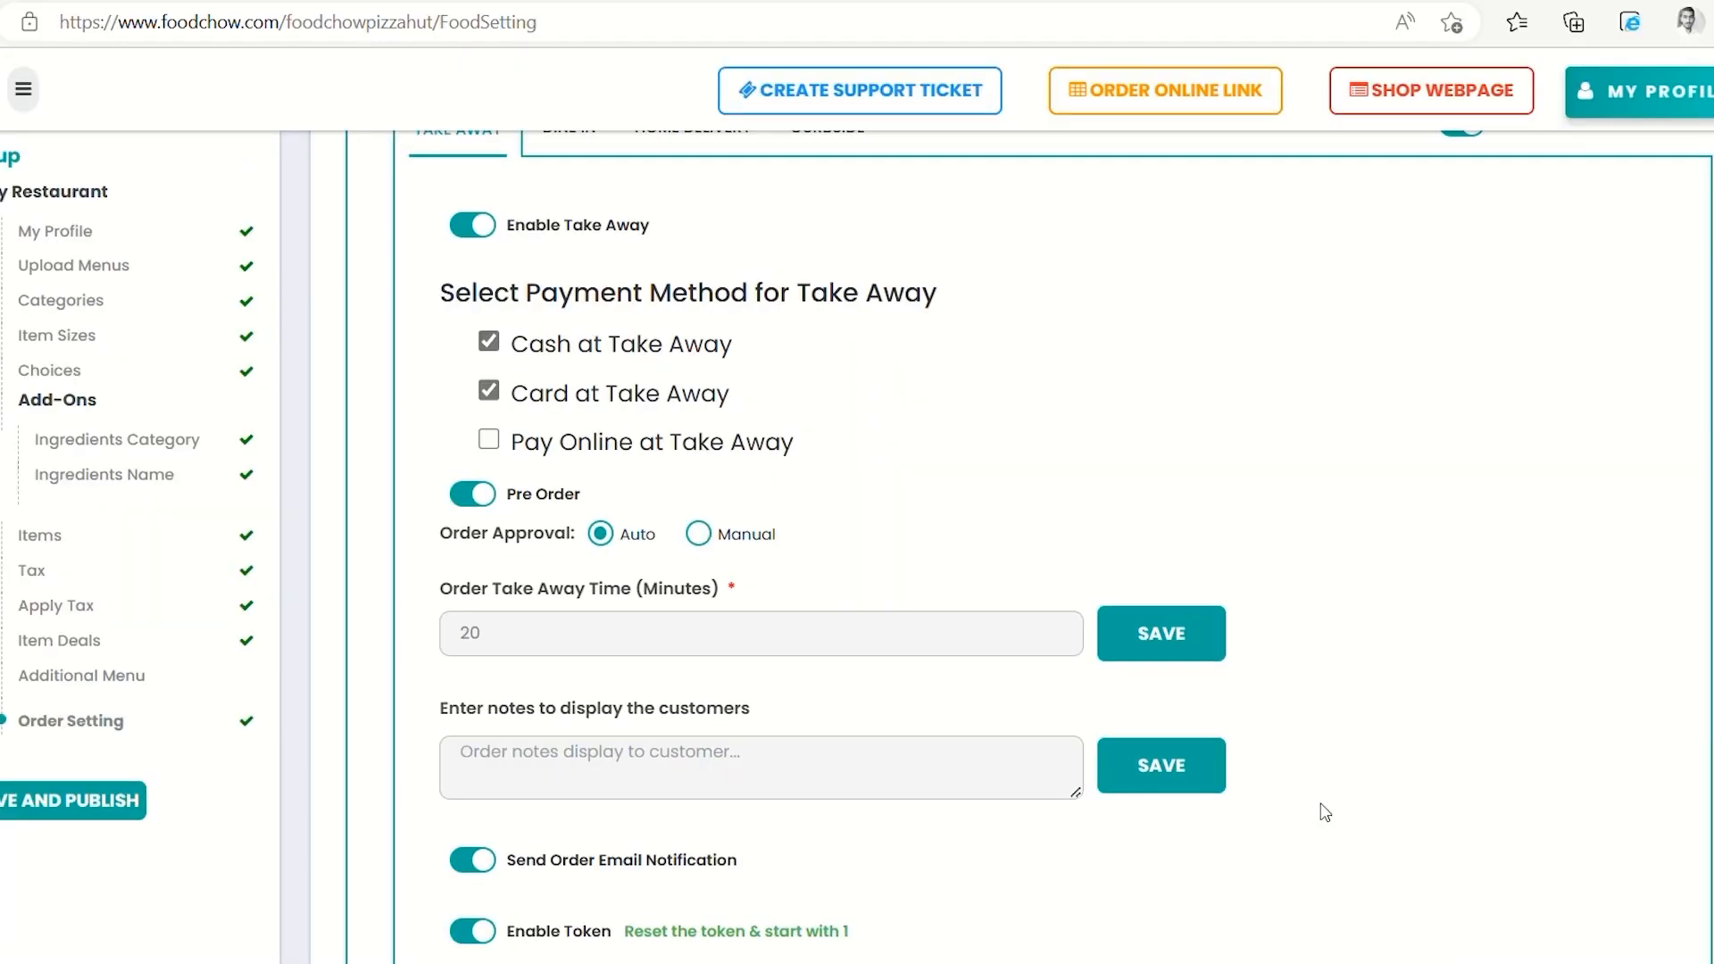
scroll(1321, 808, "down", 2)
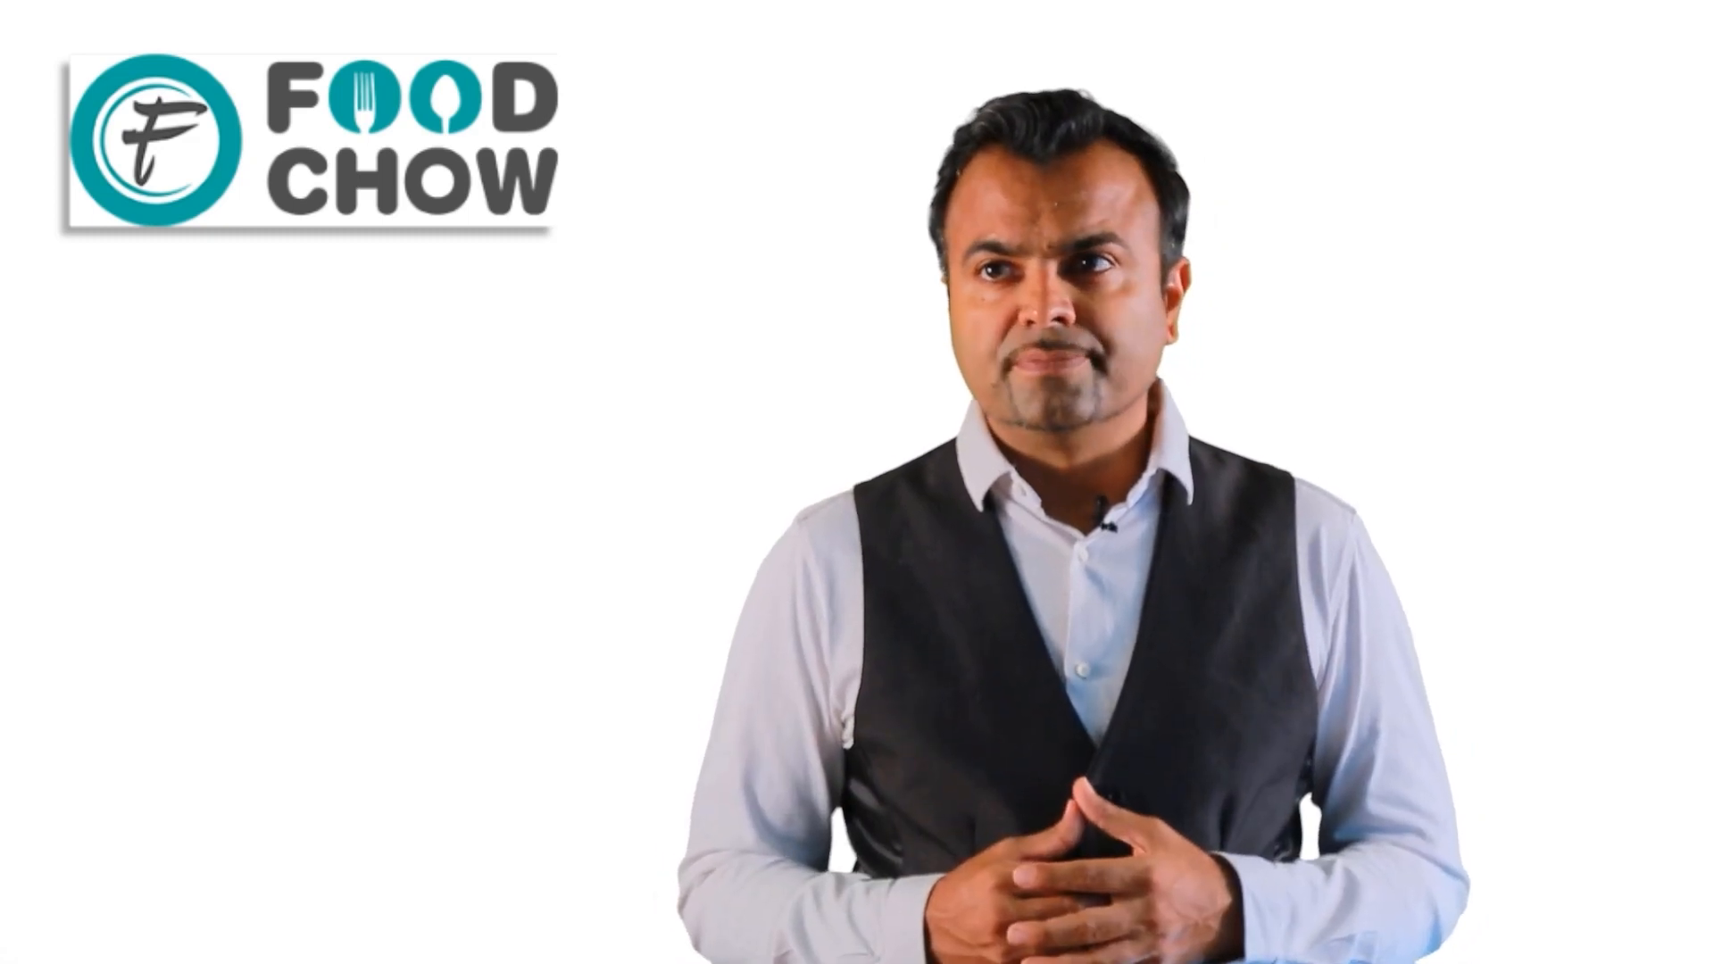
Set the Take Away order time to 20 minutes and add the customer note 'where is your location?'
left_click(694, 526)
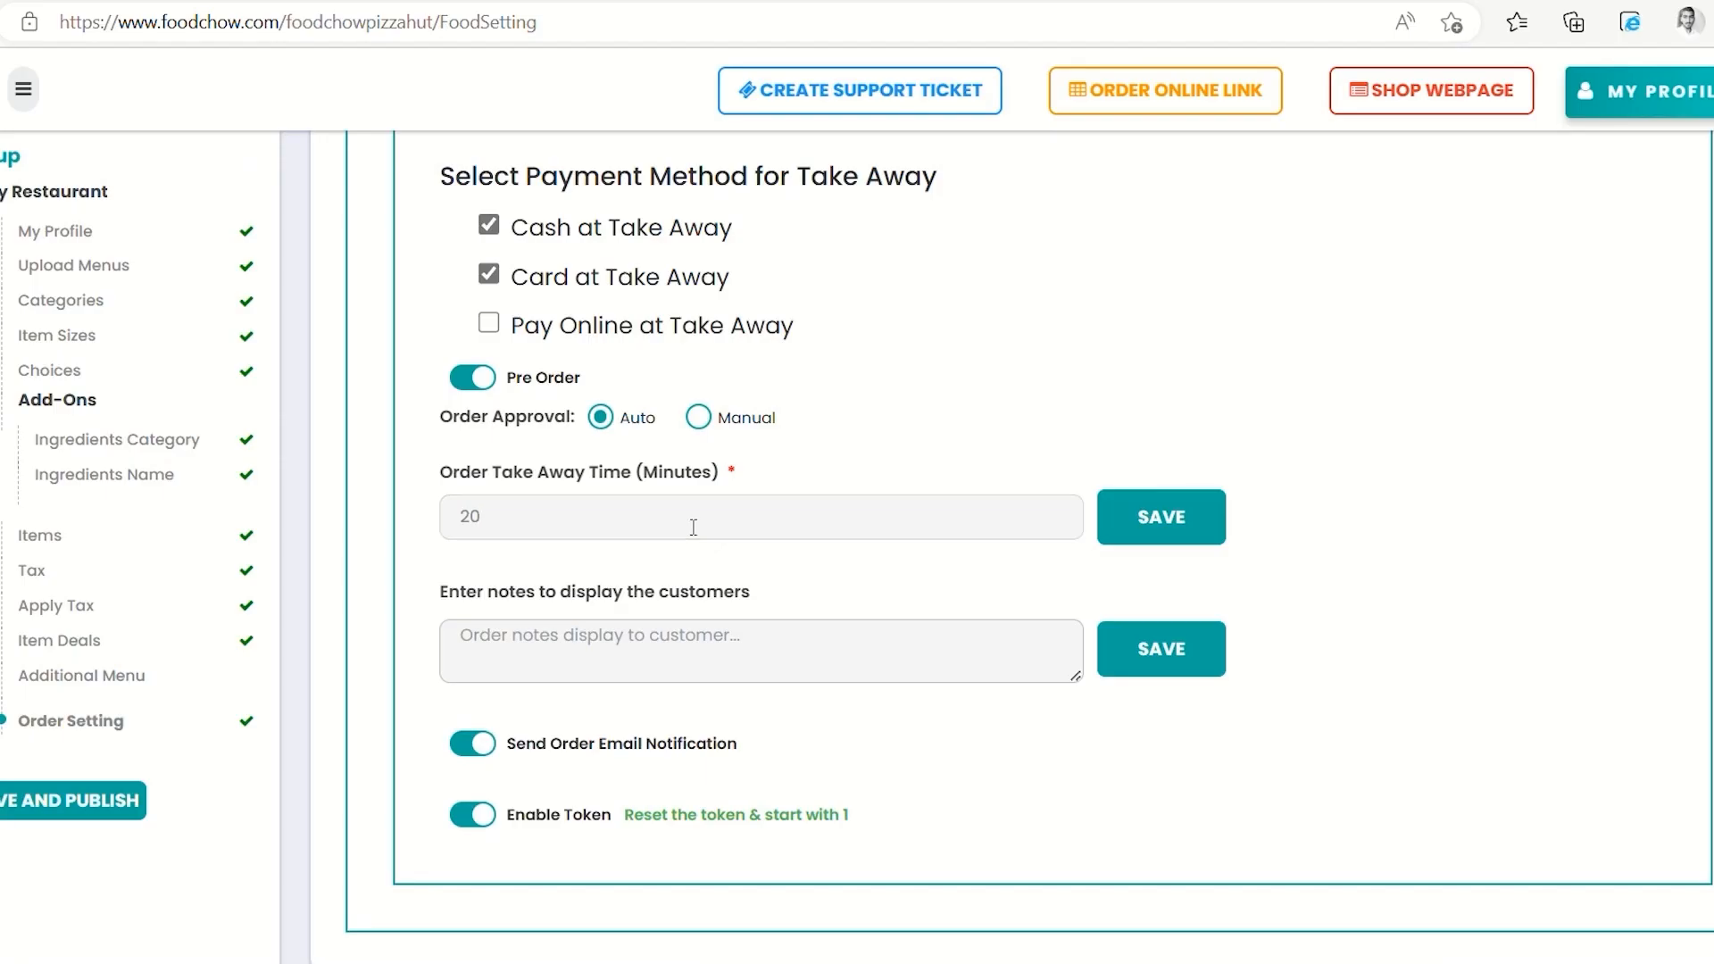
key("BackSpace")
key("BackSpace")
type("20")
left_click(782, 670)
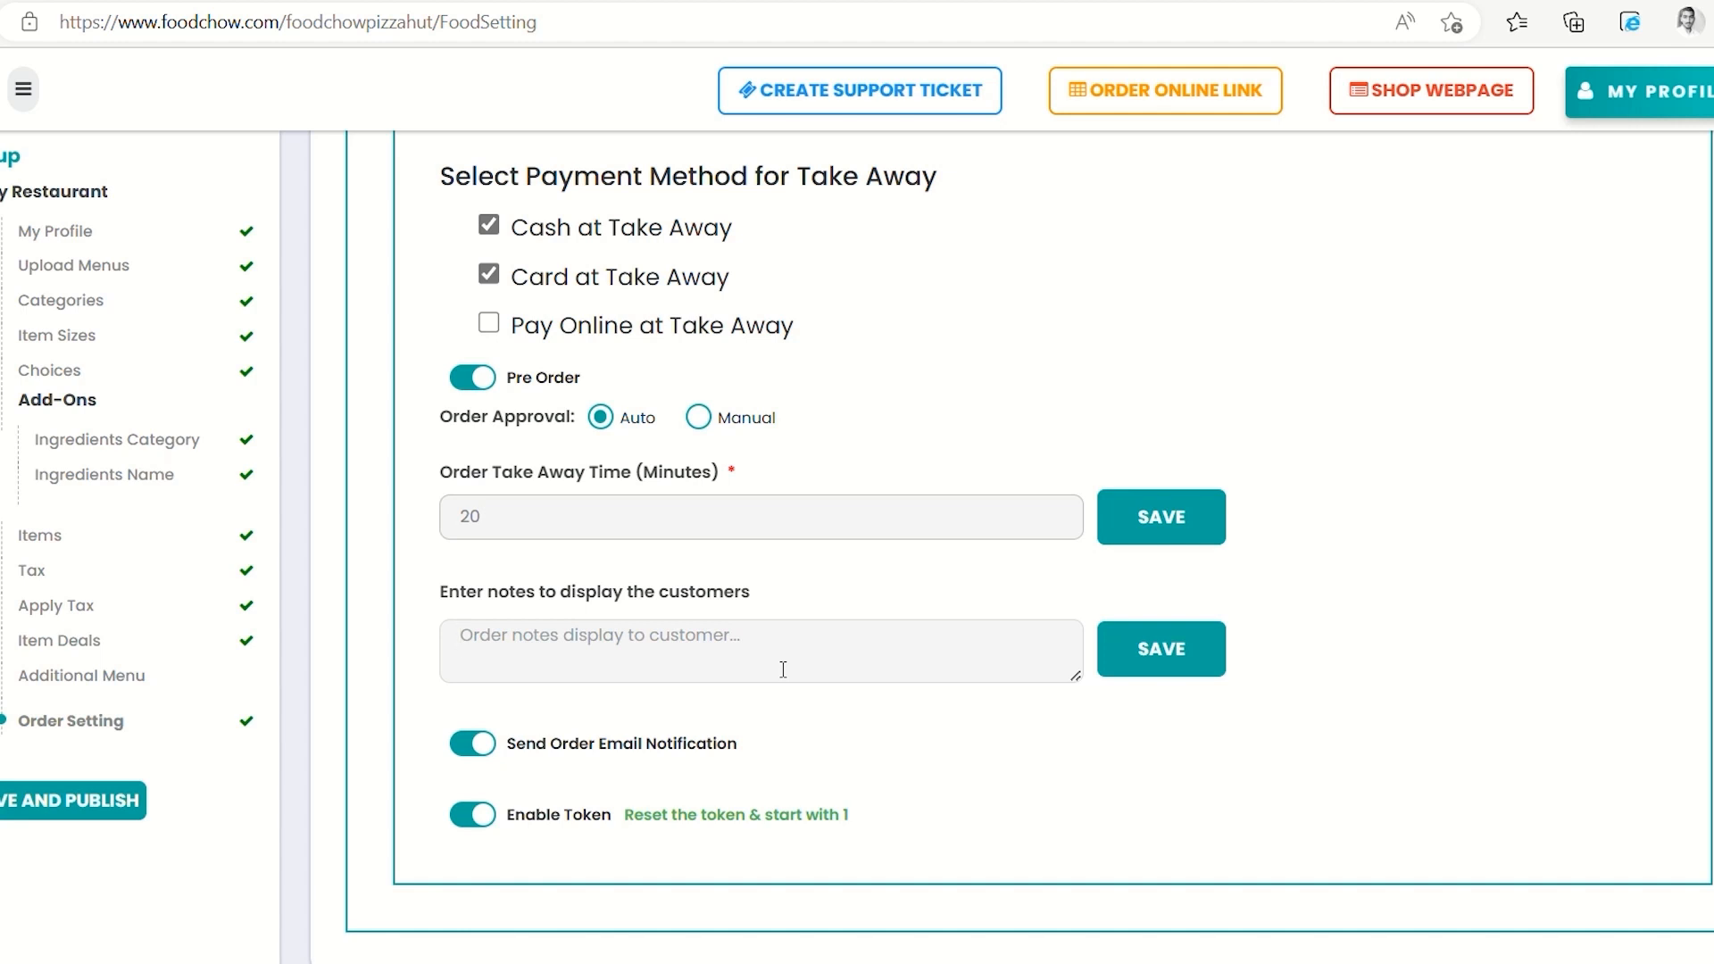
type("where i")
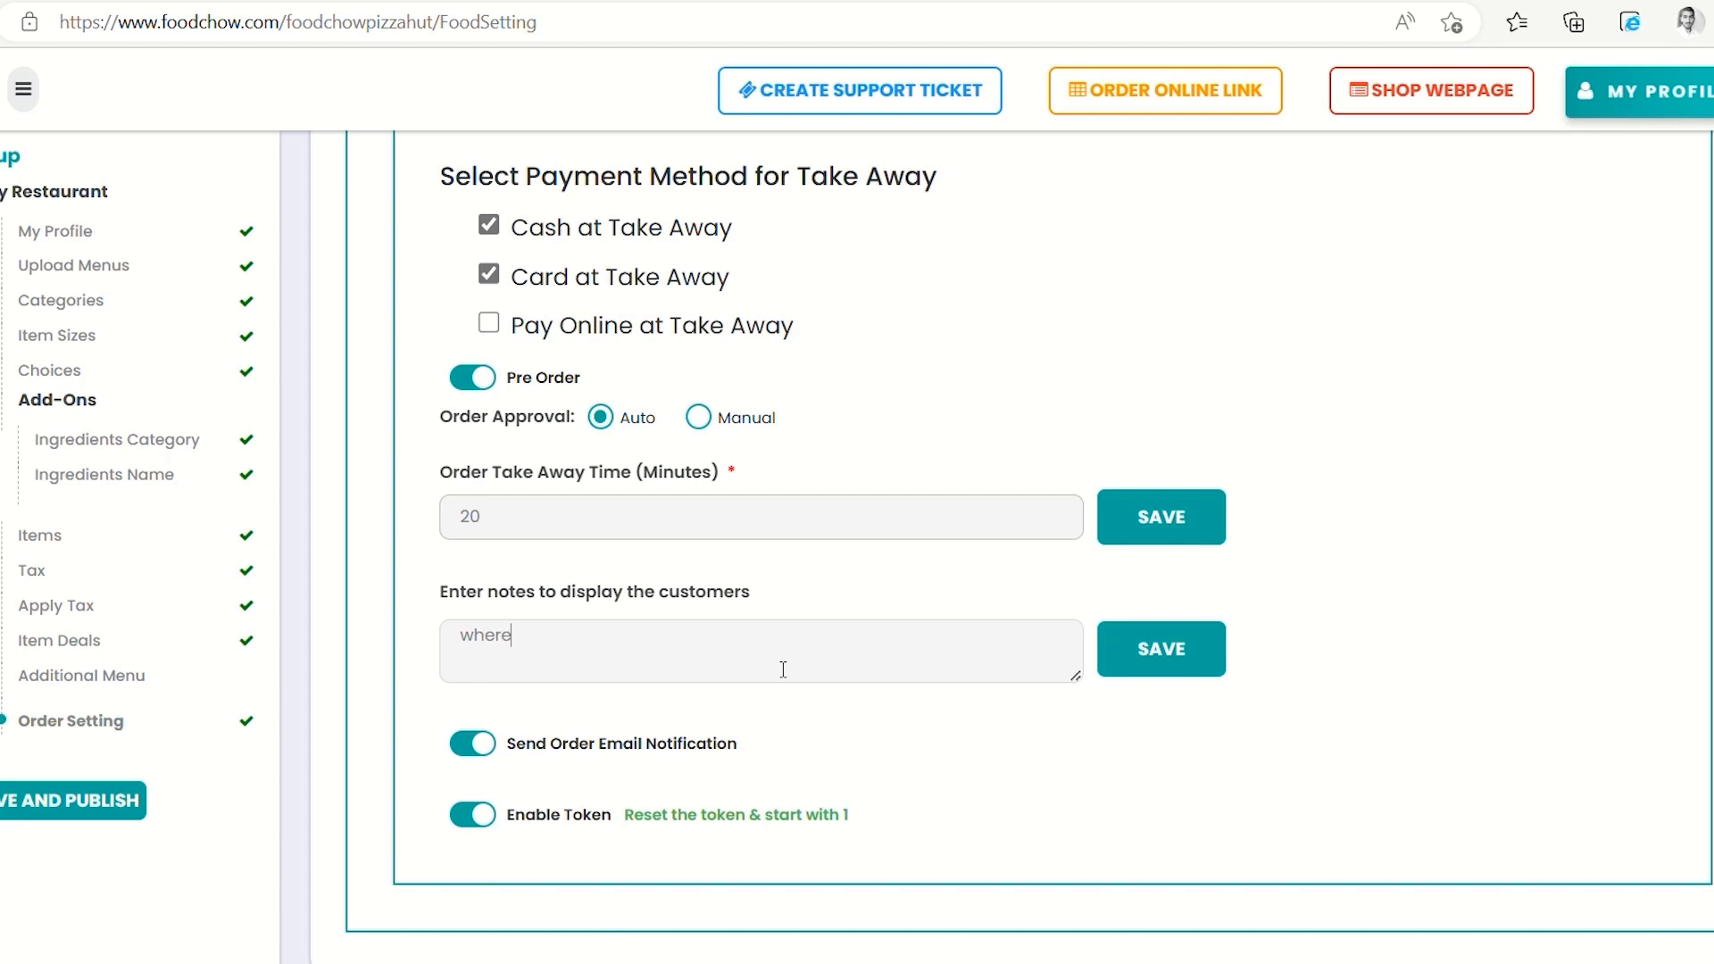
type("s your location?")
Toggle order email notifications and order tokens off and back on, leaving both enabled
left_click(480, 757)
left_click(480, 757)
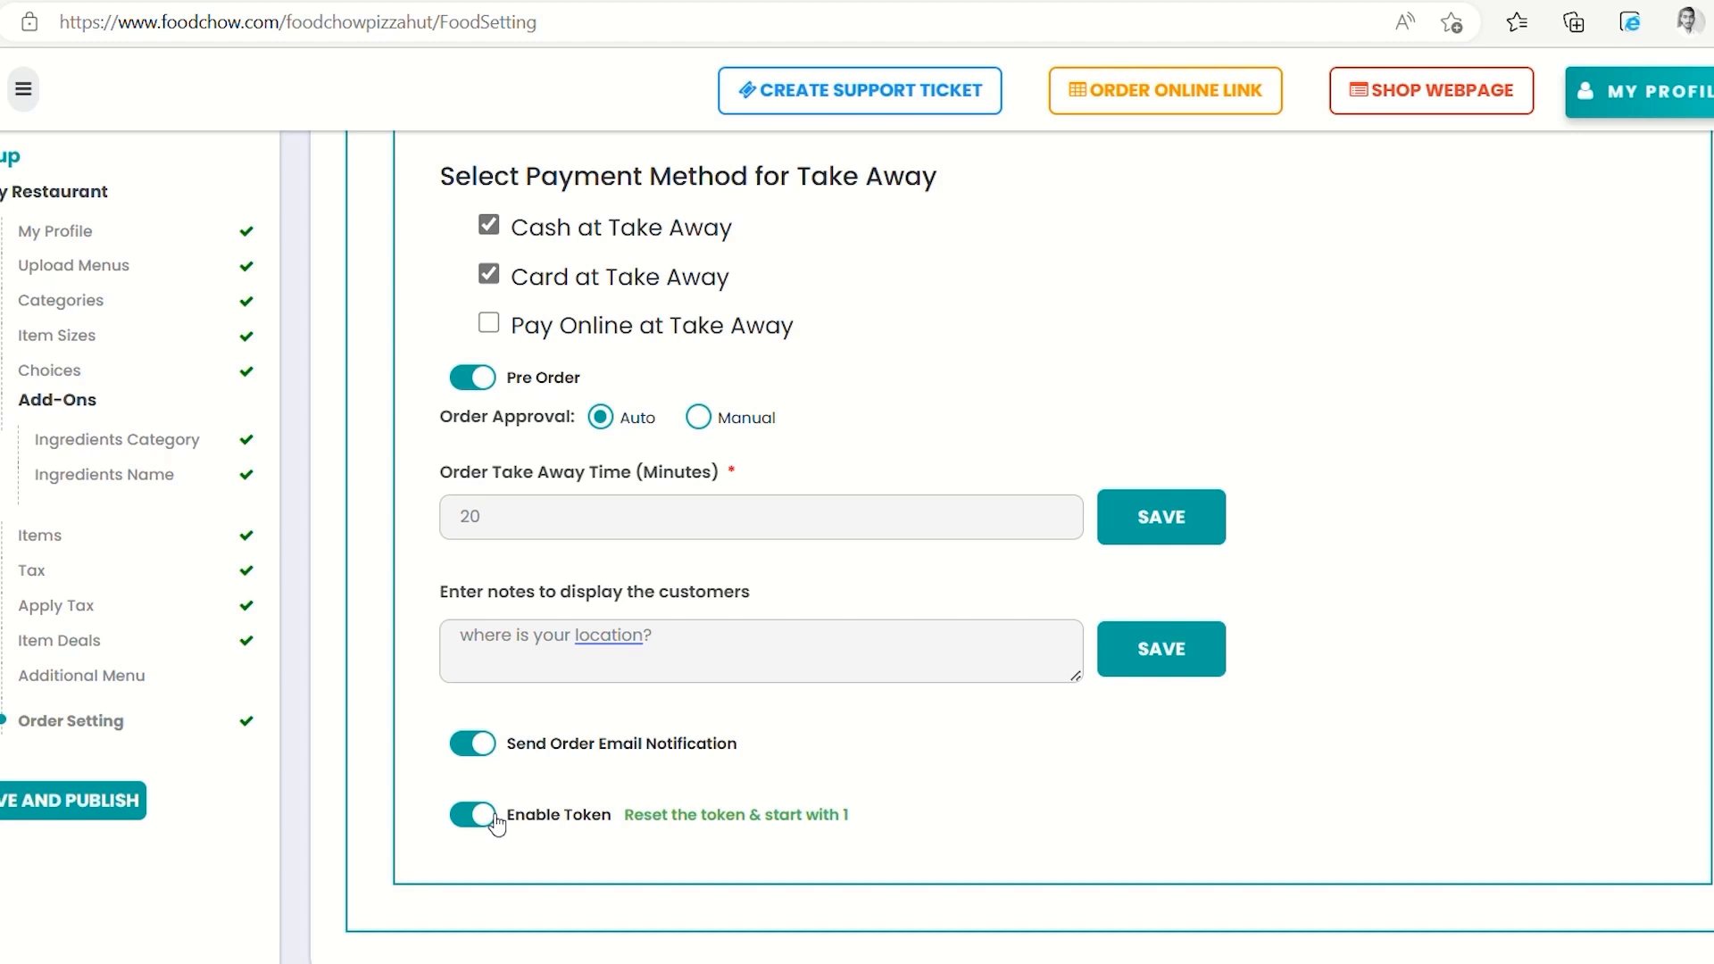
left_click(496, 822)
scroll(489, 815, "down", 3)
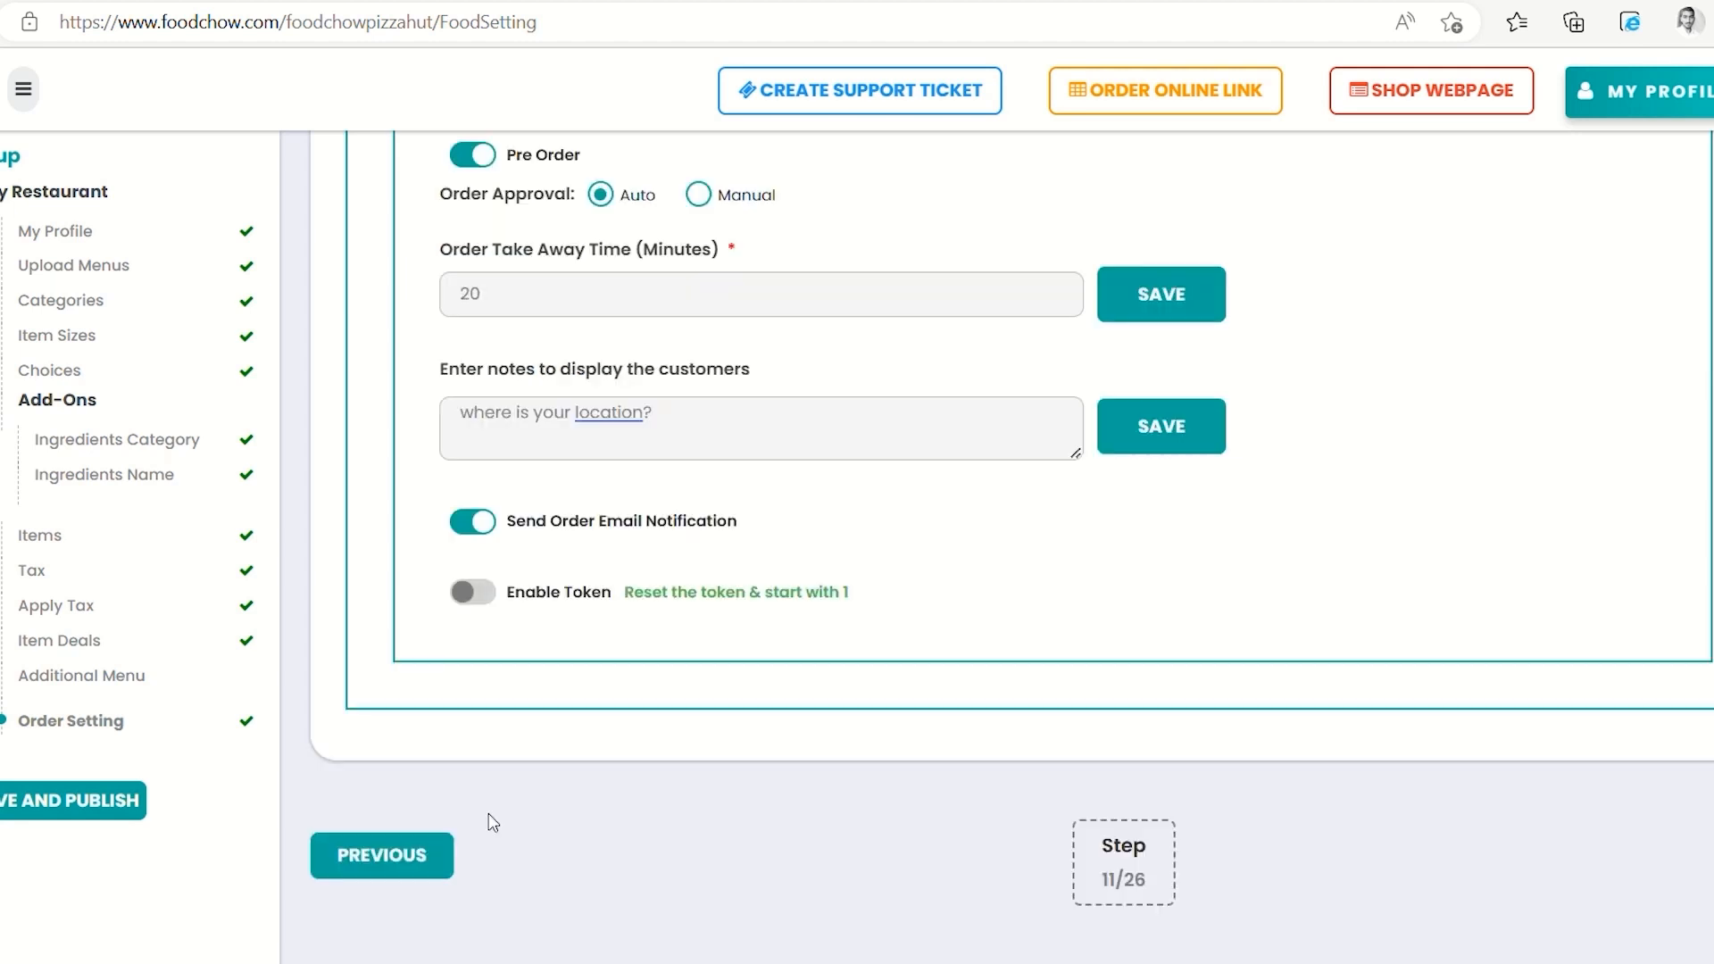
left_click(492, 593)
scroll(489, 600, "up", 3)
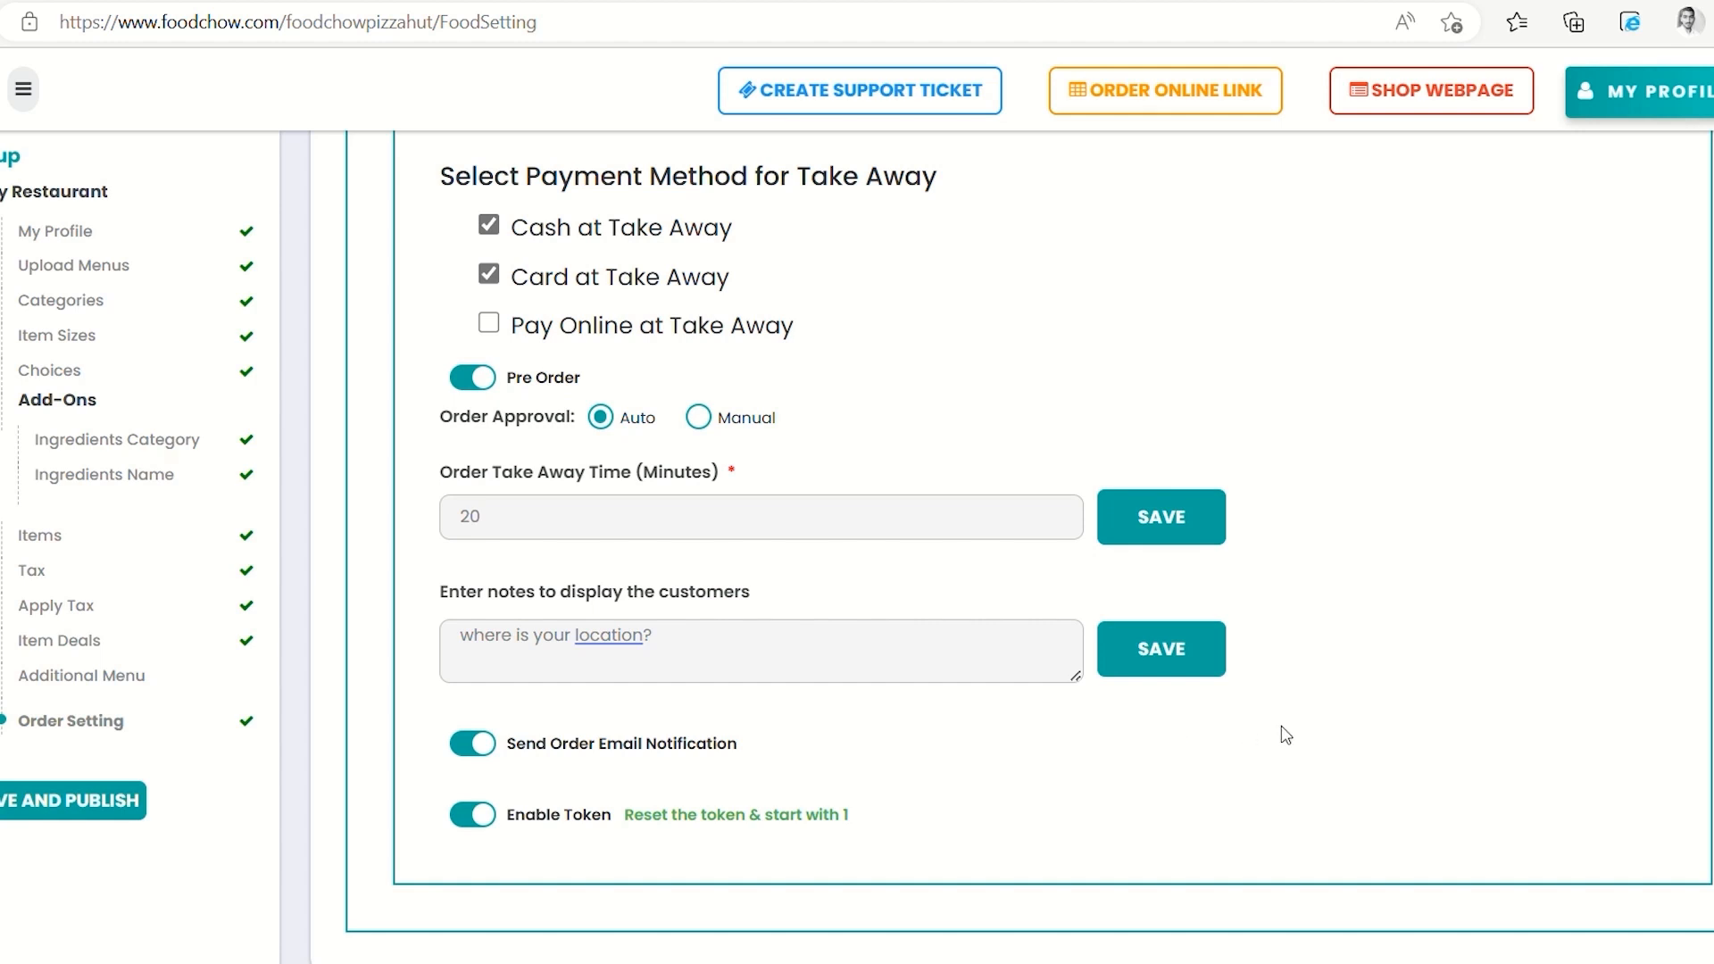
scroll(1285, 734, "up", 4)
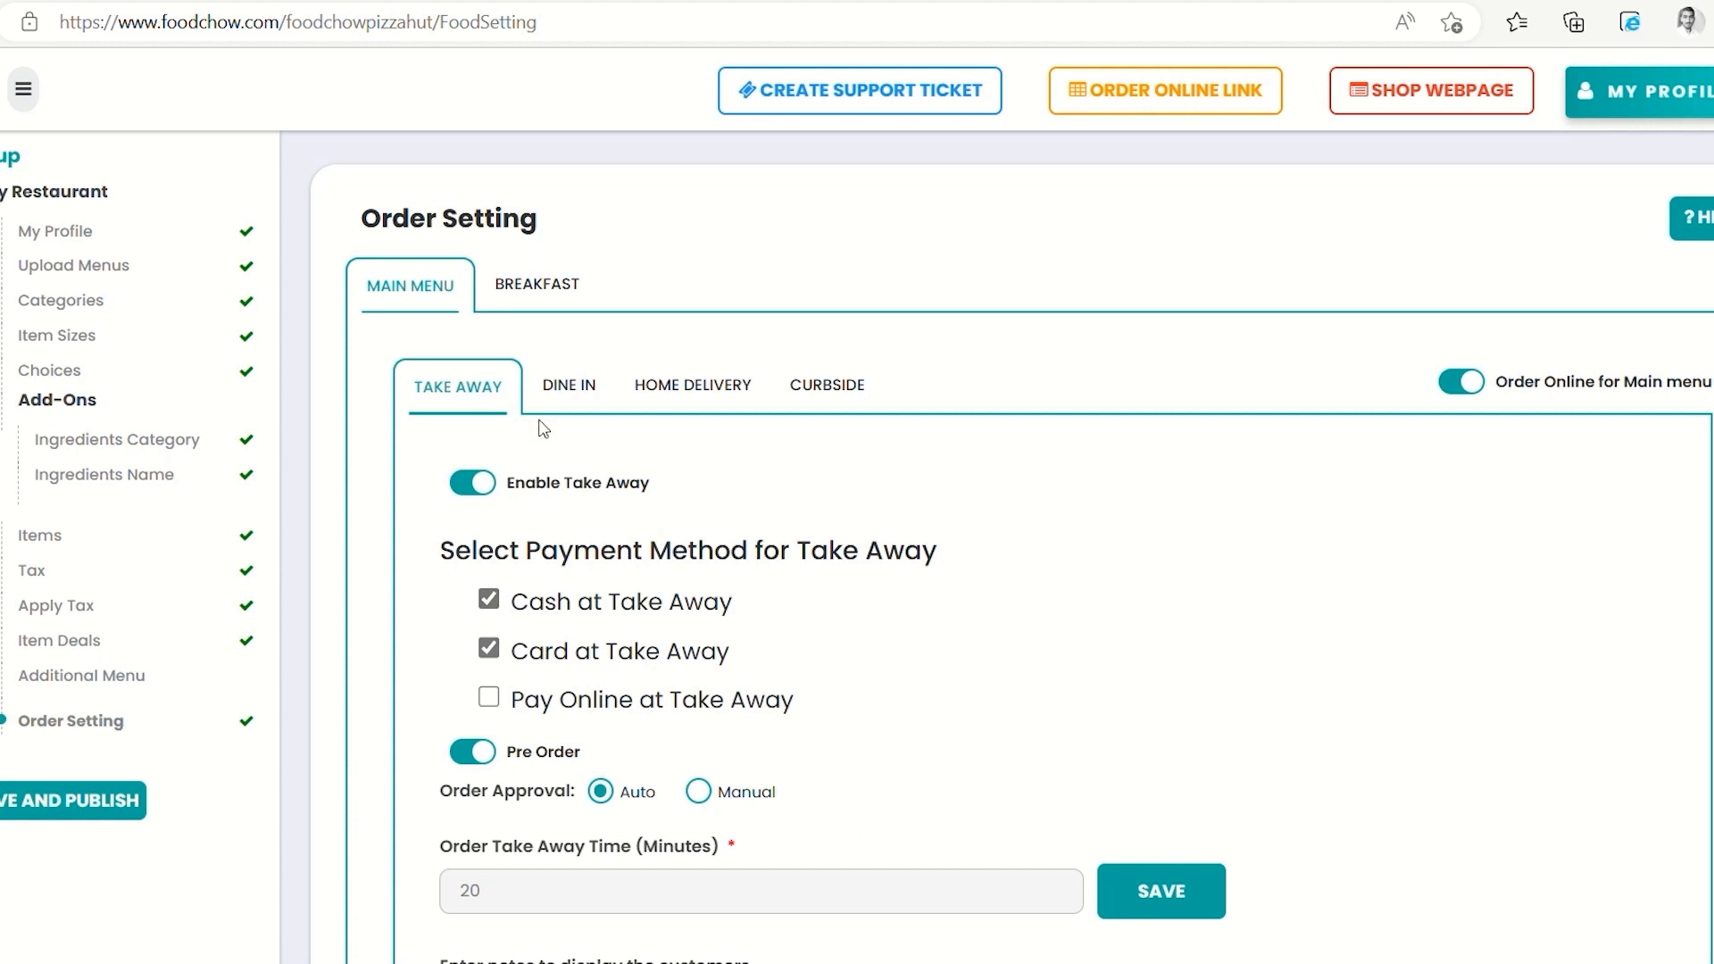
Review the main menu's Dine In, Home Delivery and Curbside order settings
left_click(574, 403)
scroll(728, 650, "down", 3)
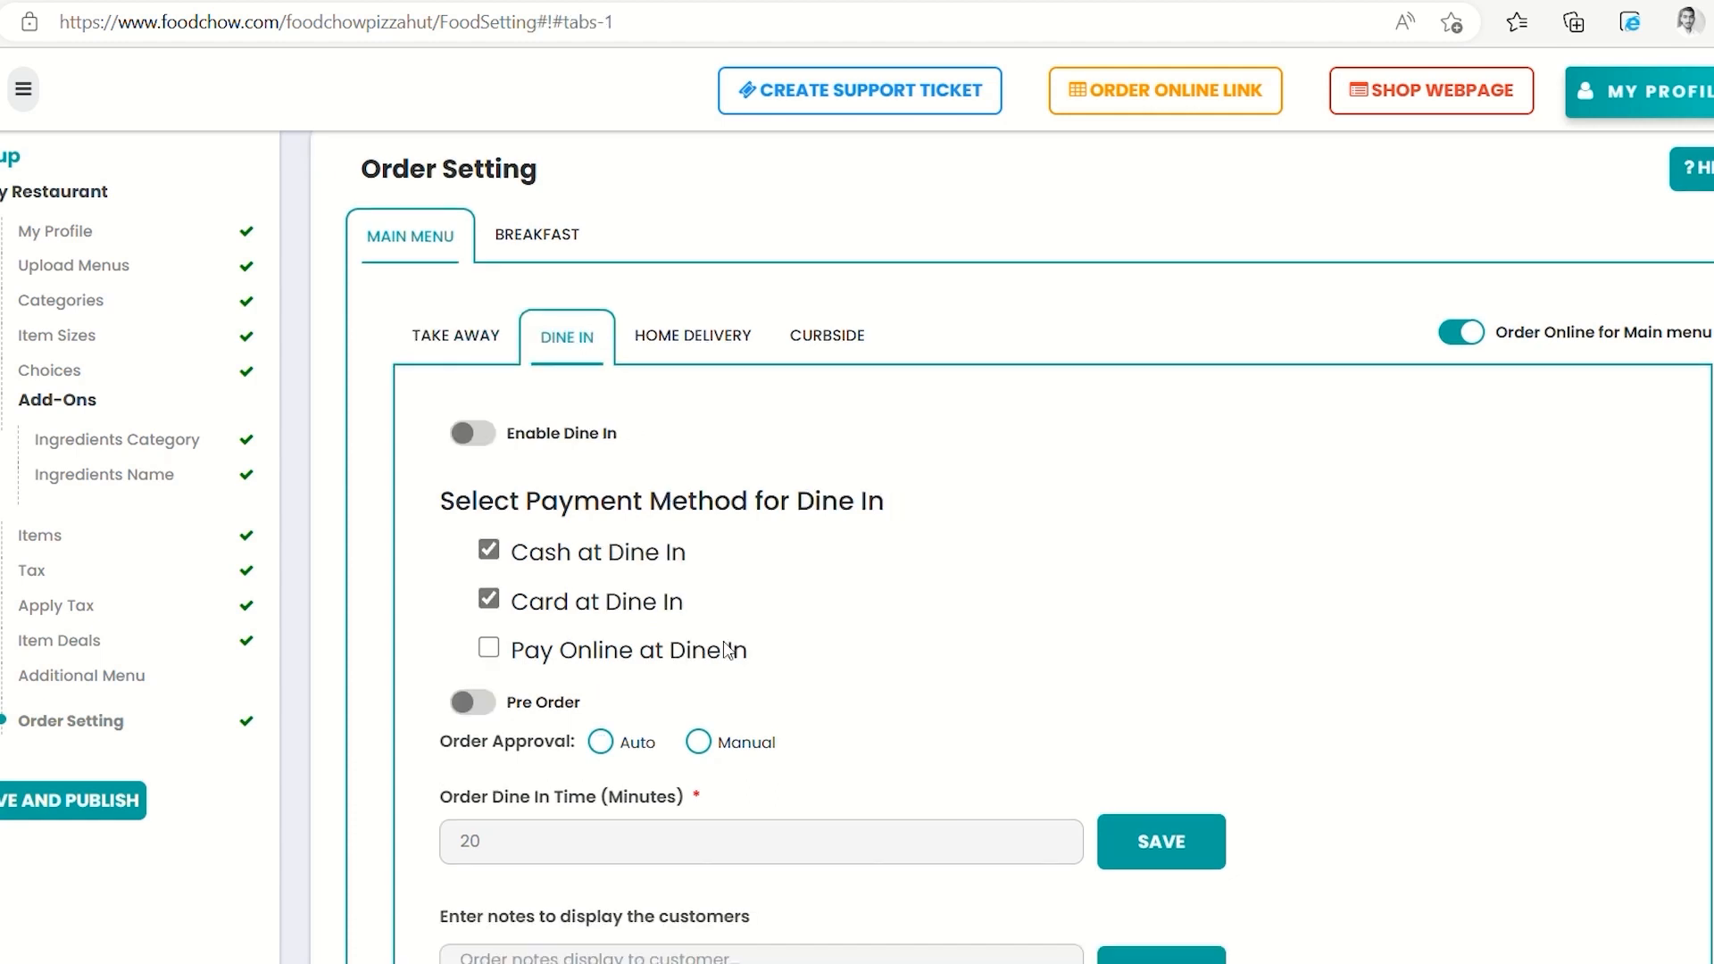
scroll(725, 638, "up", 3)
left_click(682, 371)
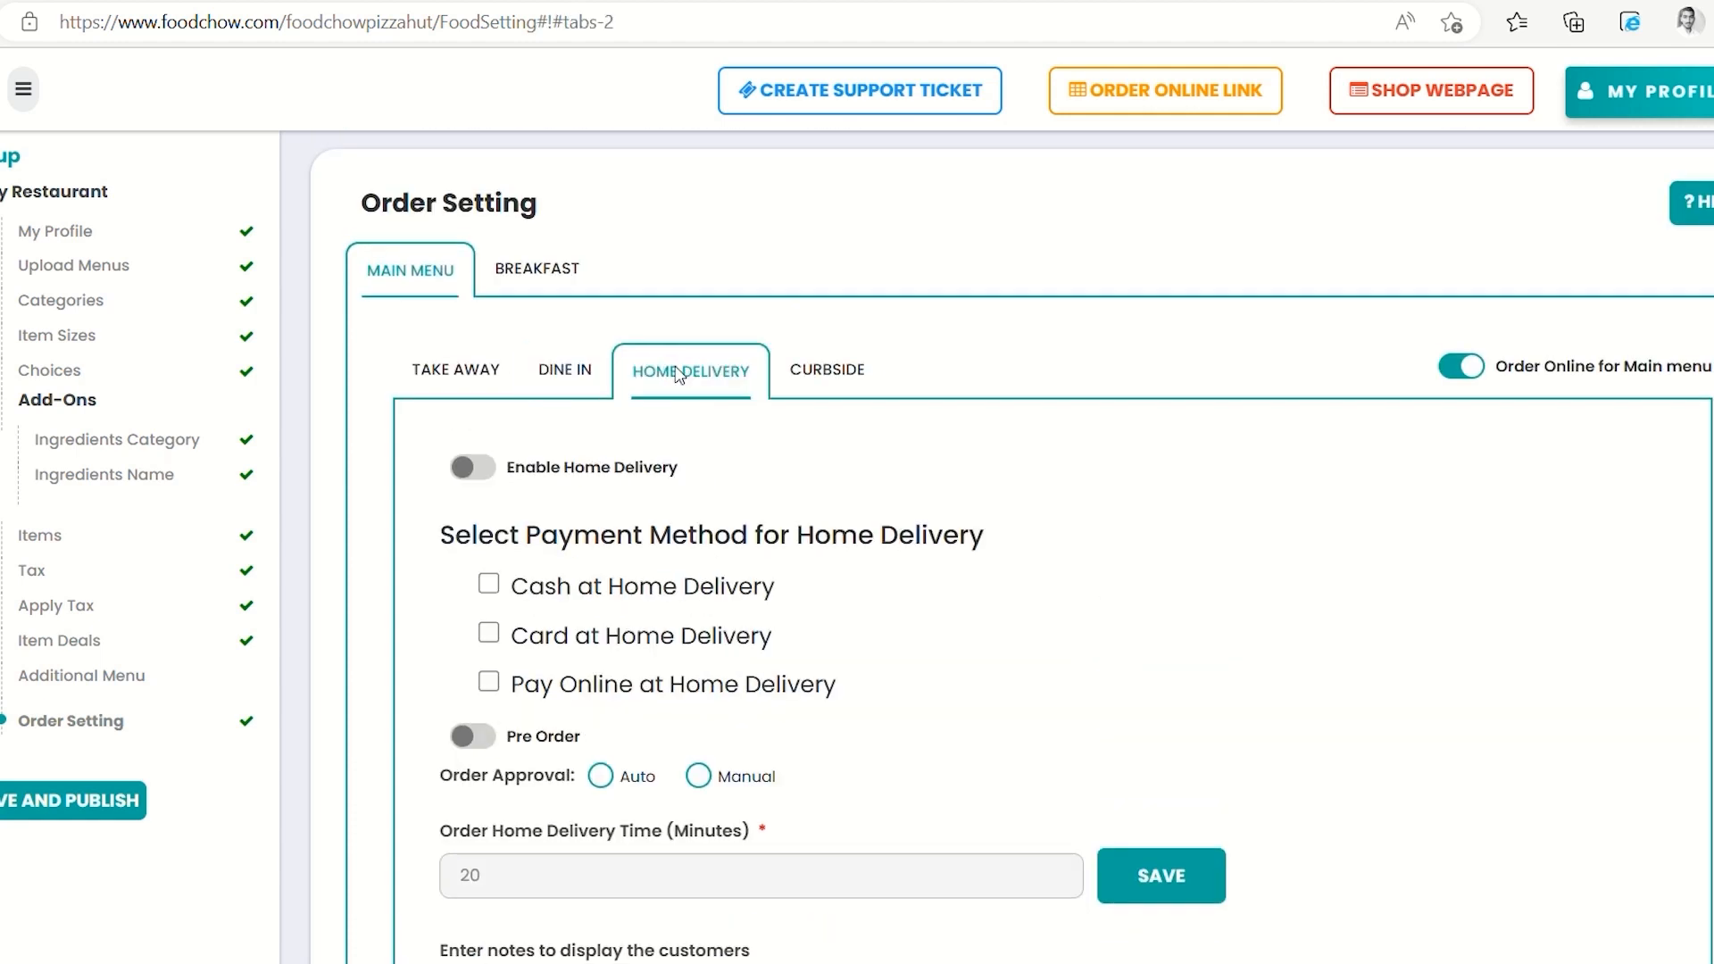
scroll(711, 646, "down", 3)
scroll(712, 646, "up", 3)
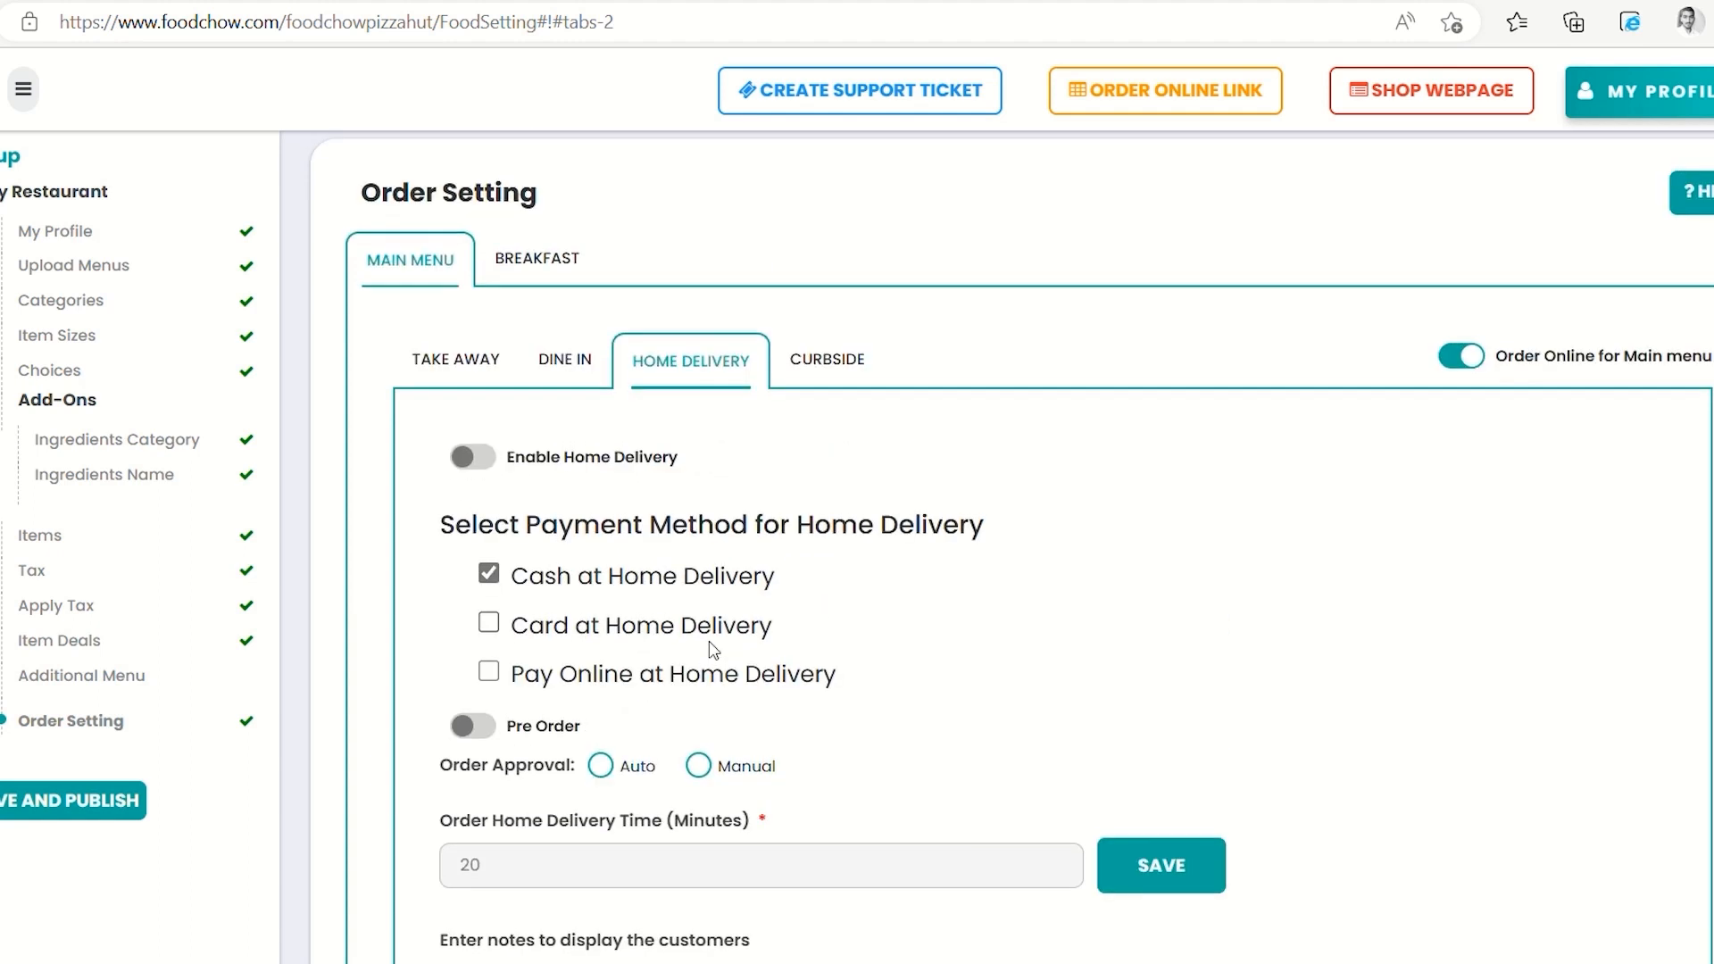
left_click(823, 362)
scroll(752, 479, "down", 3)
scroll(710, 553, "up", 2)
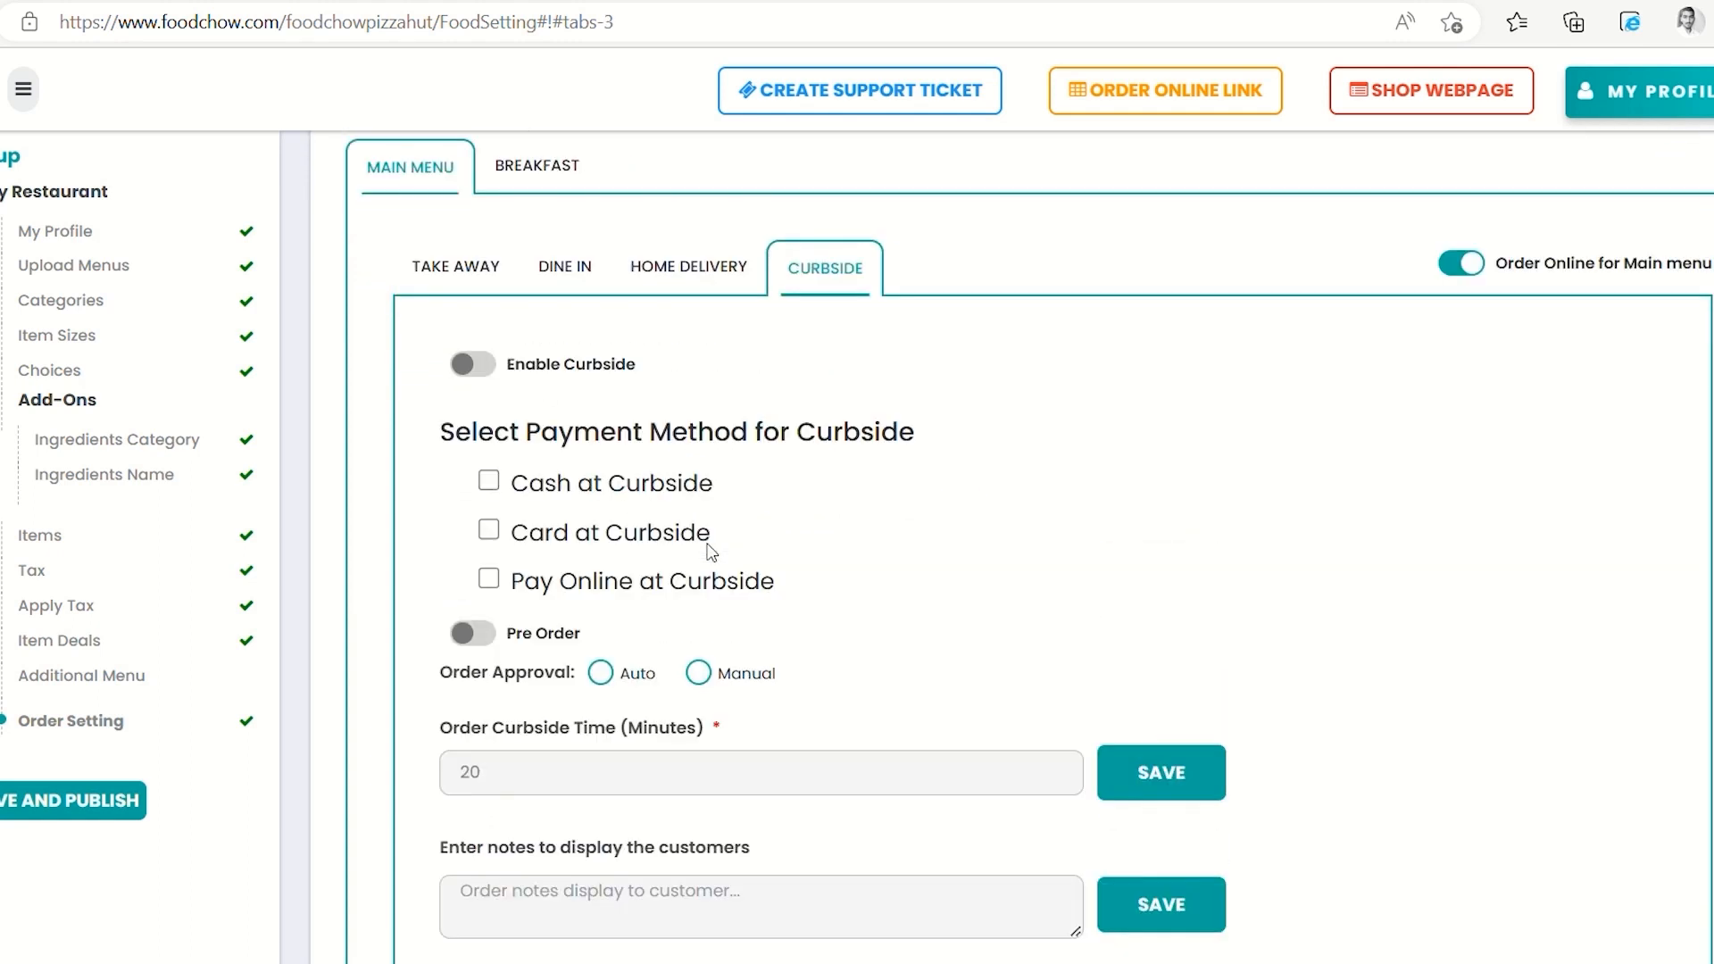
Review the Breakfast menu's order settings, then save and publish the order settings
left_click(553, 170)
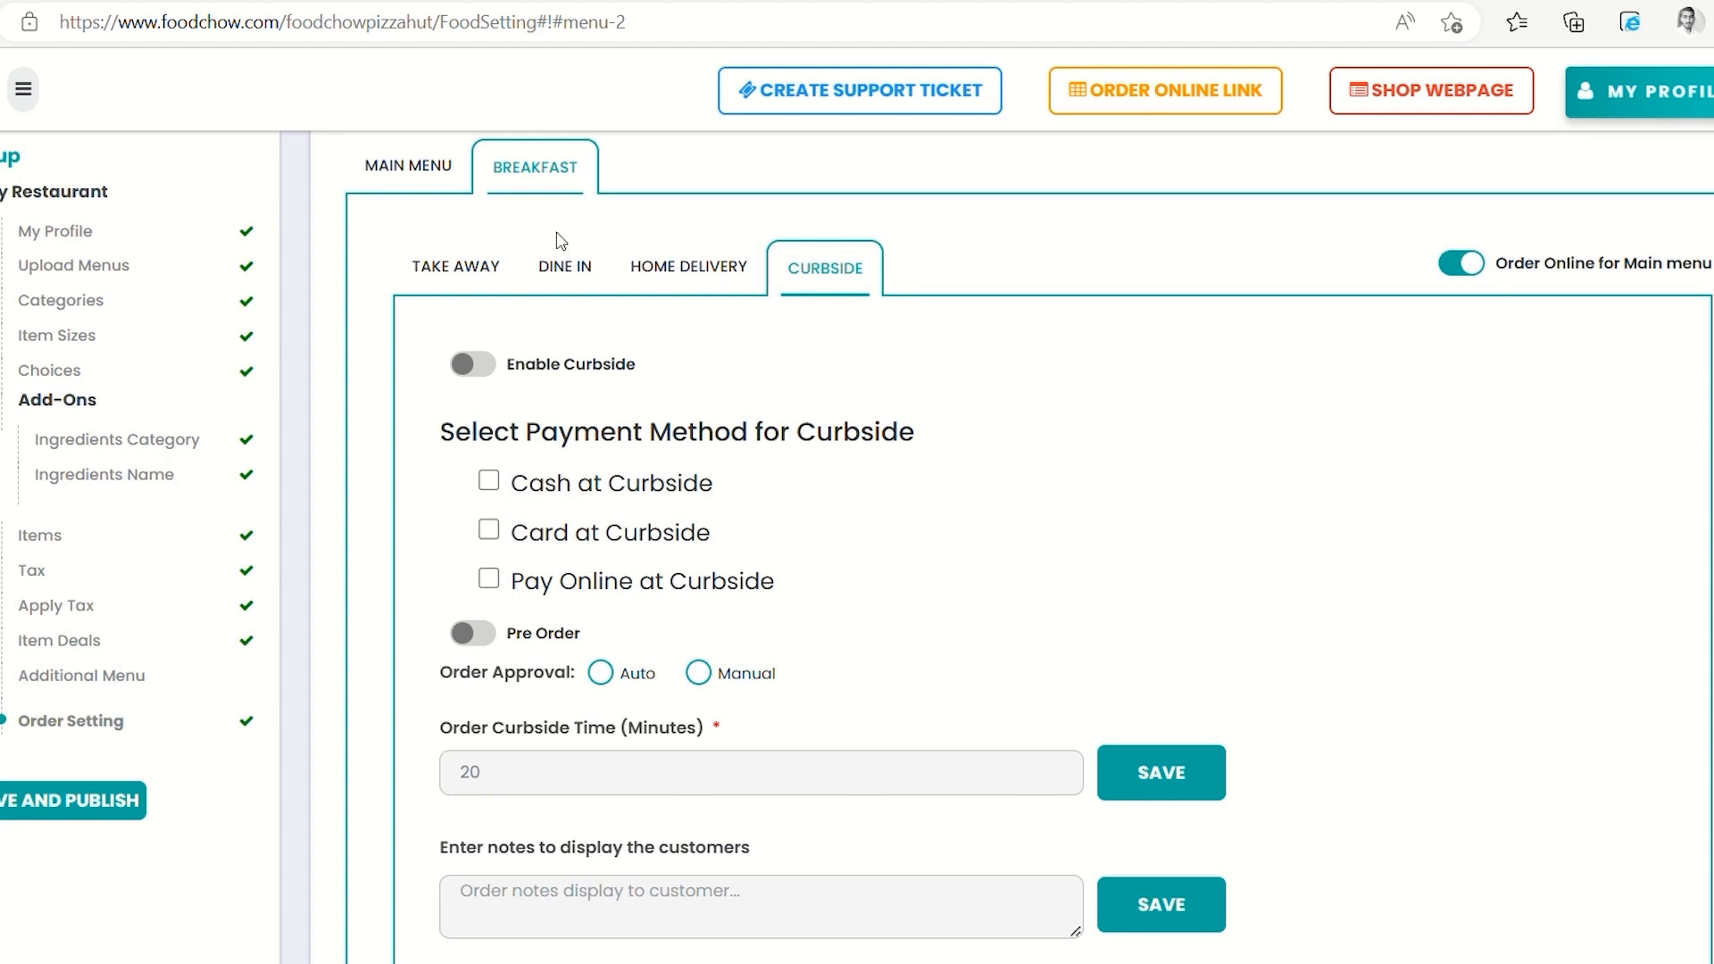
scroll(534, 522, "down", 4)
scroll(534, 522, "up", 5)
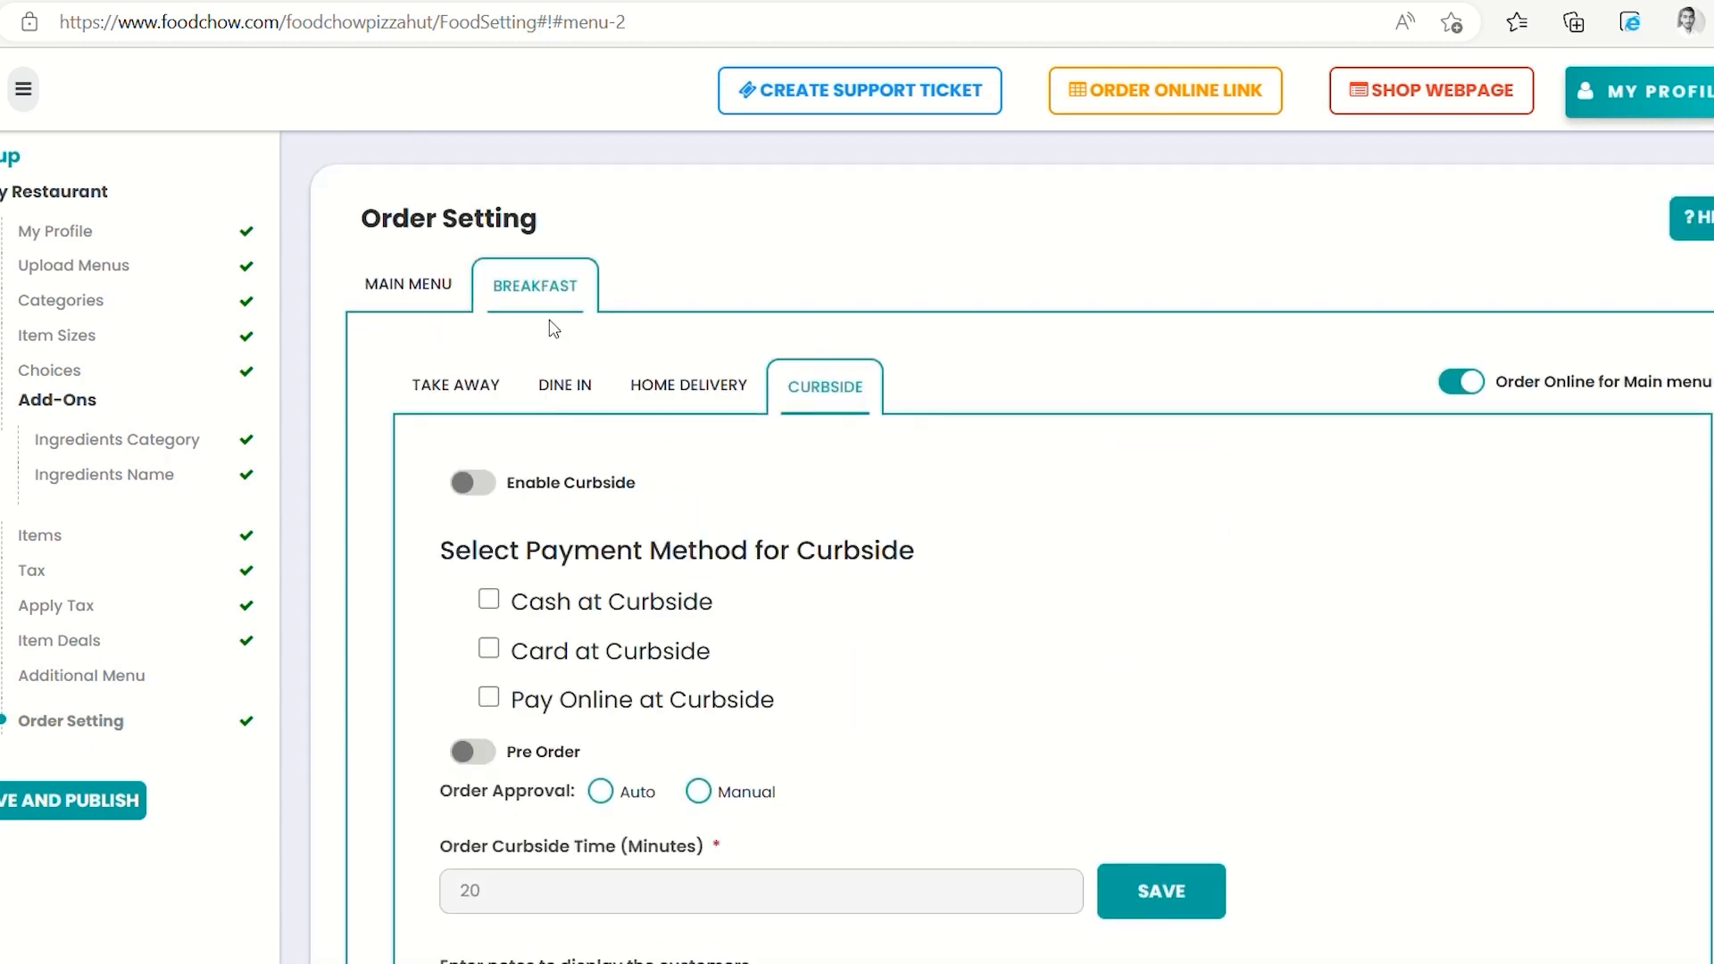
left_click(560, 396)
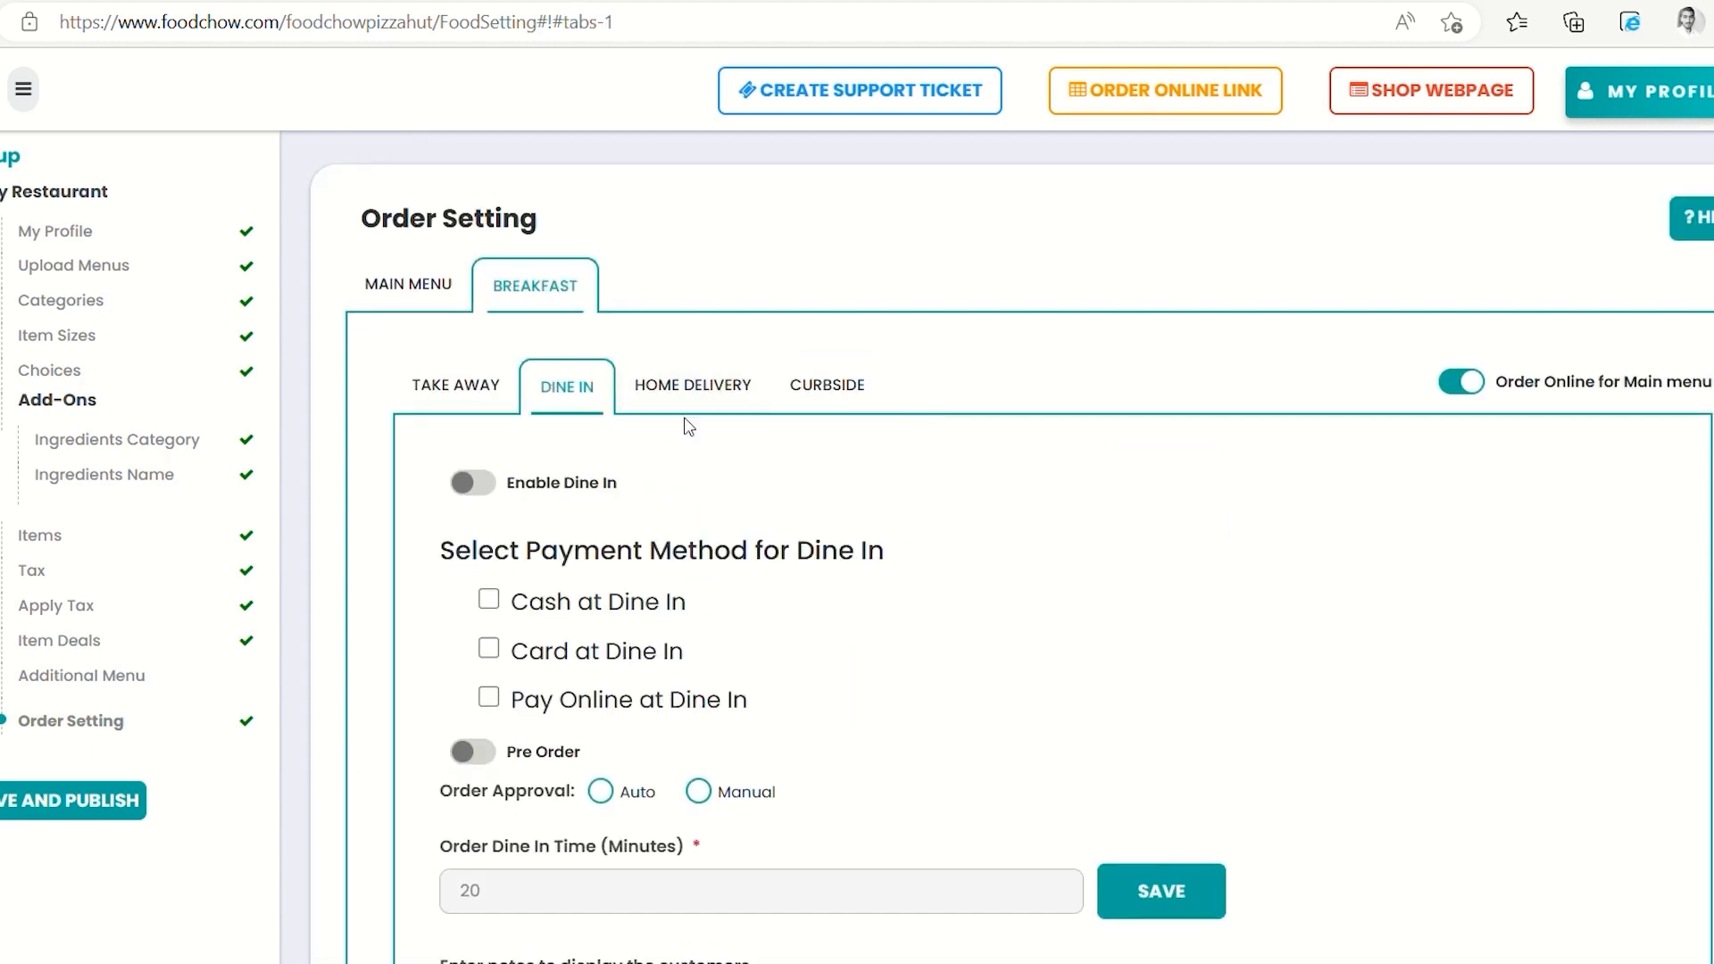
scroll(683, 525, "up", 3)
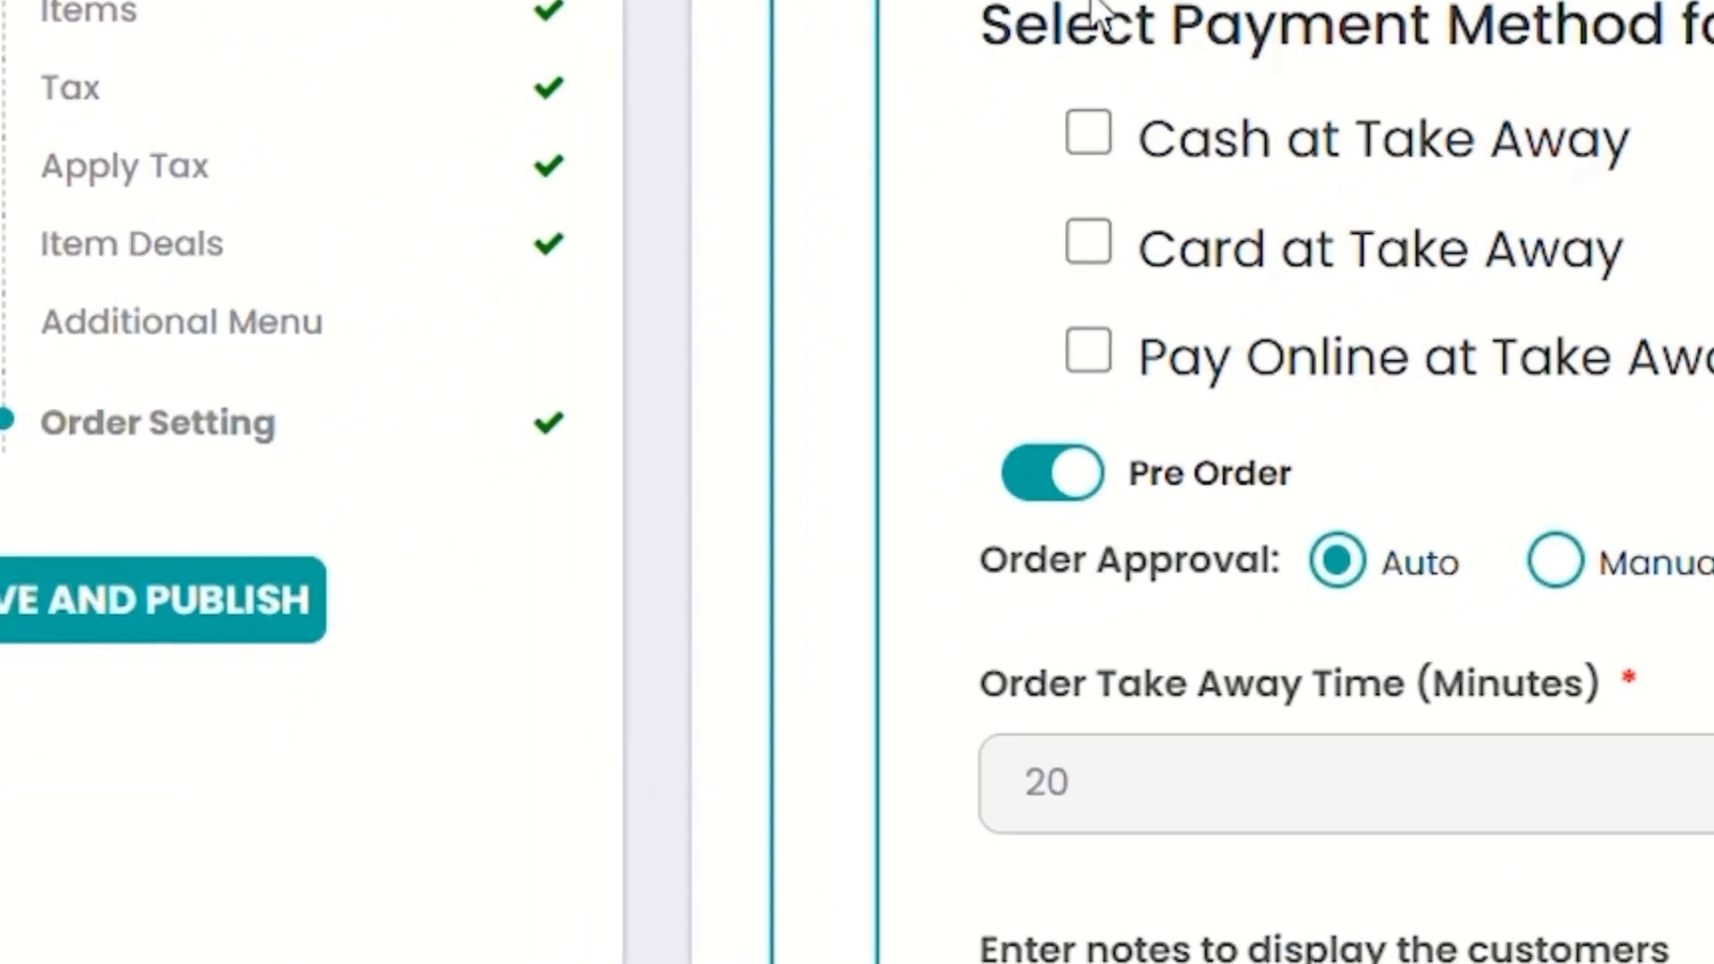
left_click(136, 627)
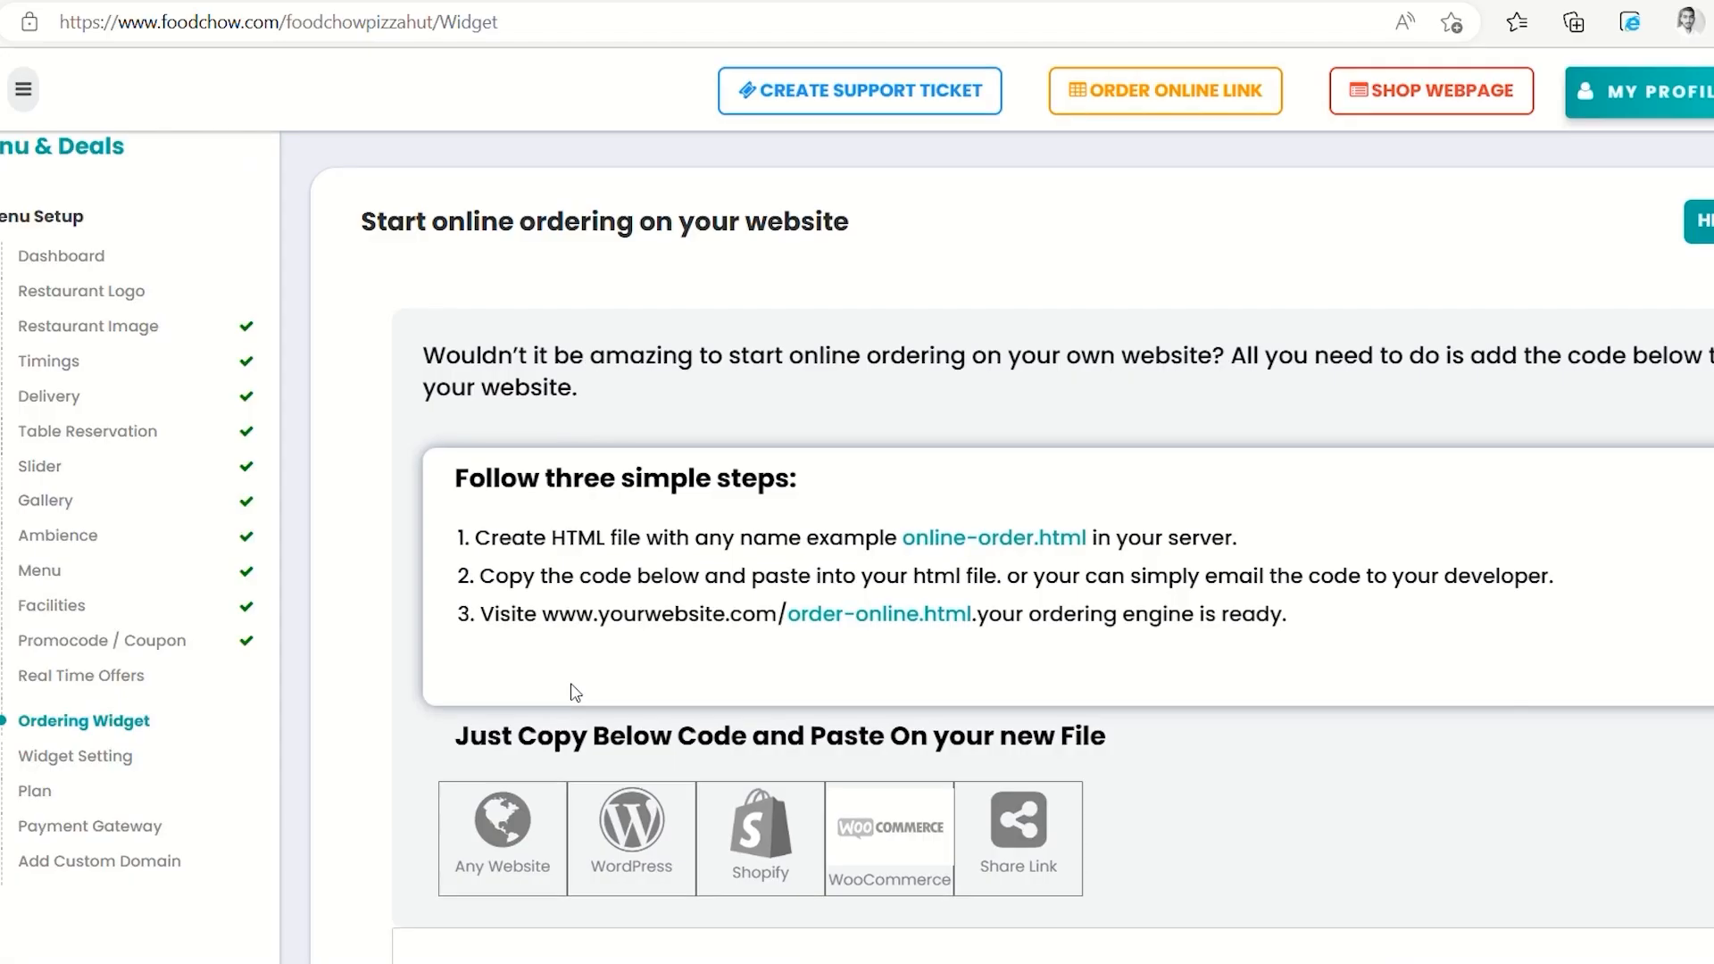
Scroll through the widget HTML embed code, then view the Silver, Gold and Platinum plans comparison
scroll(571, 683, "down", 1)
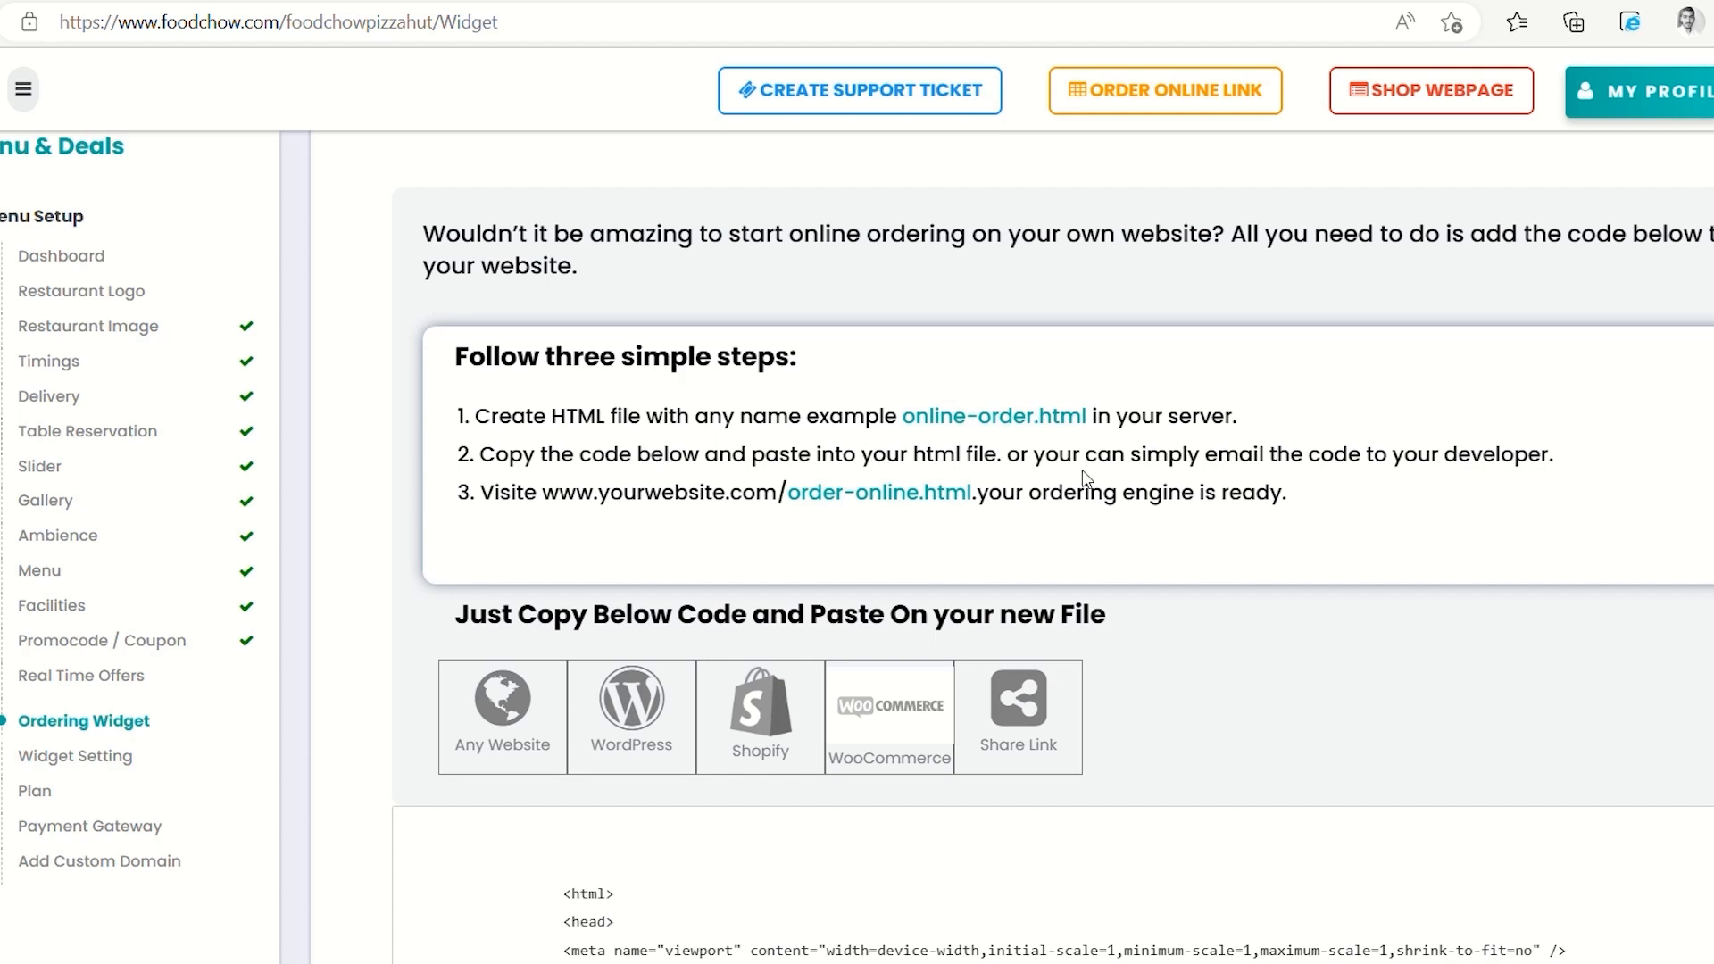
scroll(1089, 723, "down", 3)
scroll(1089, 723, "up", 3)
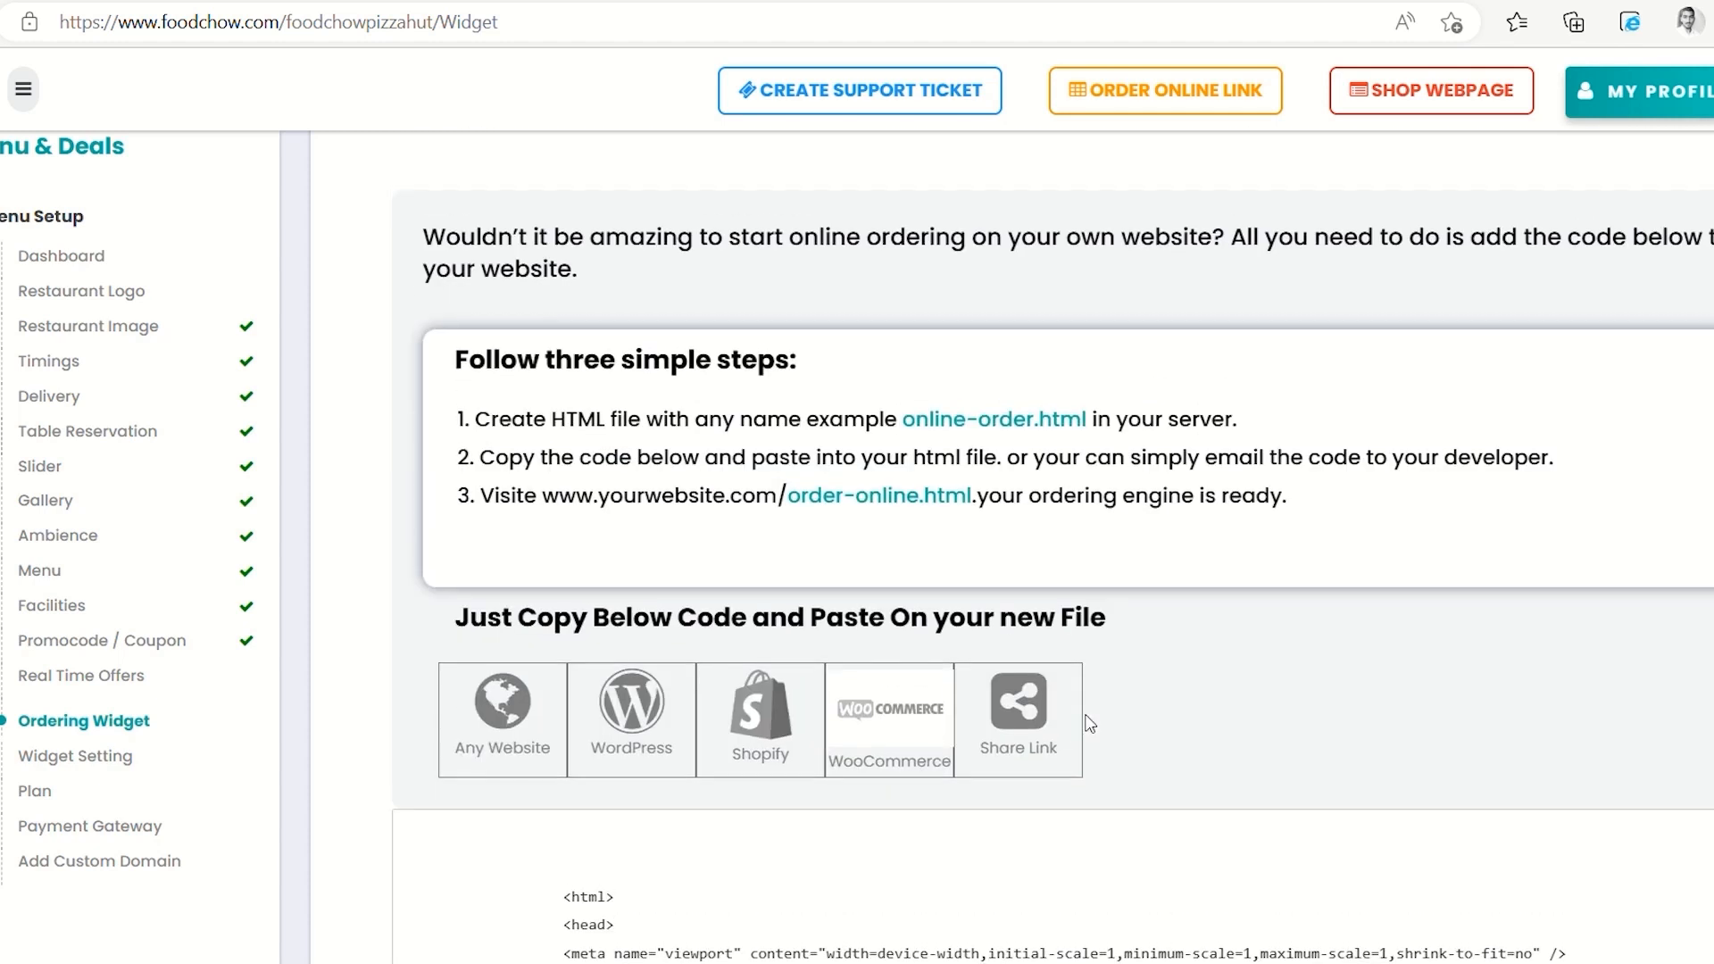
scroll(1200, 743, "down", 1)
scroll(1200, 743, "down", 4)
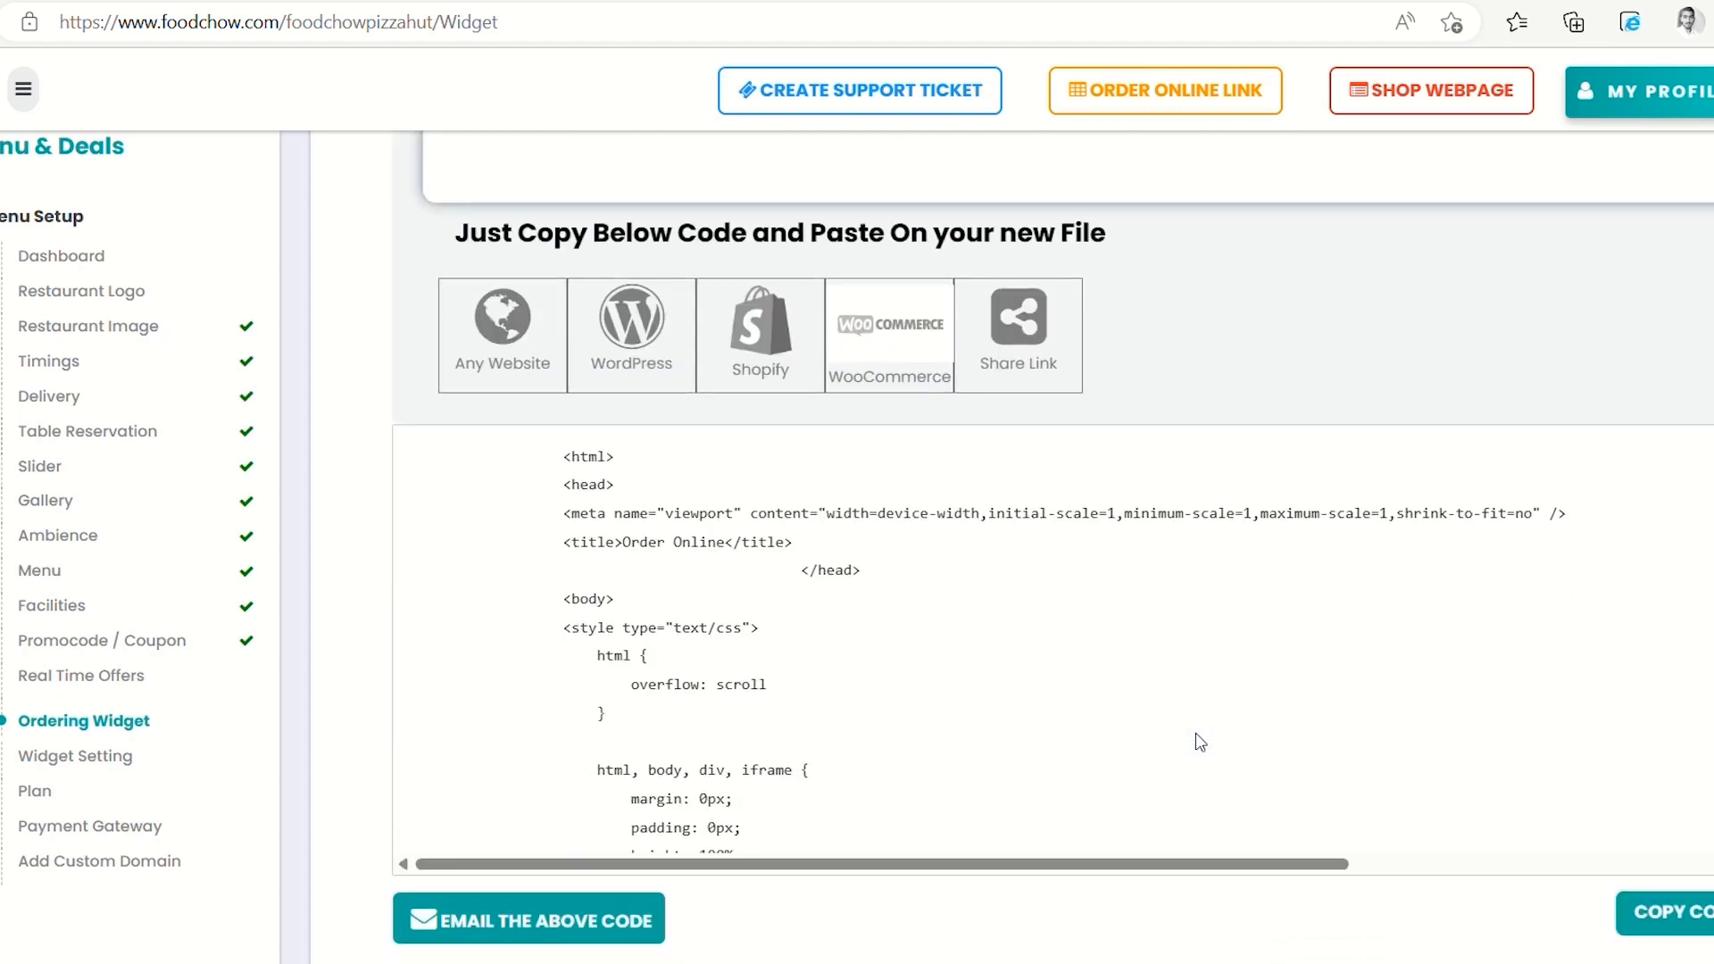
scroll(1200, 742, "down", 4)
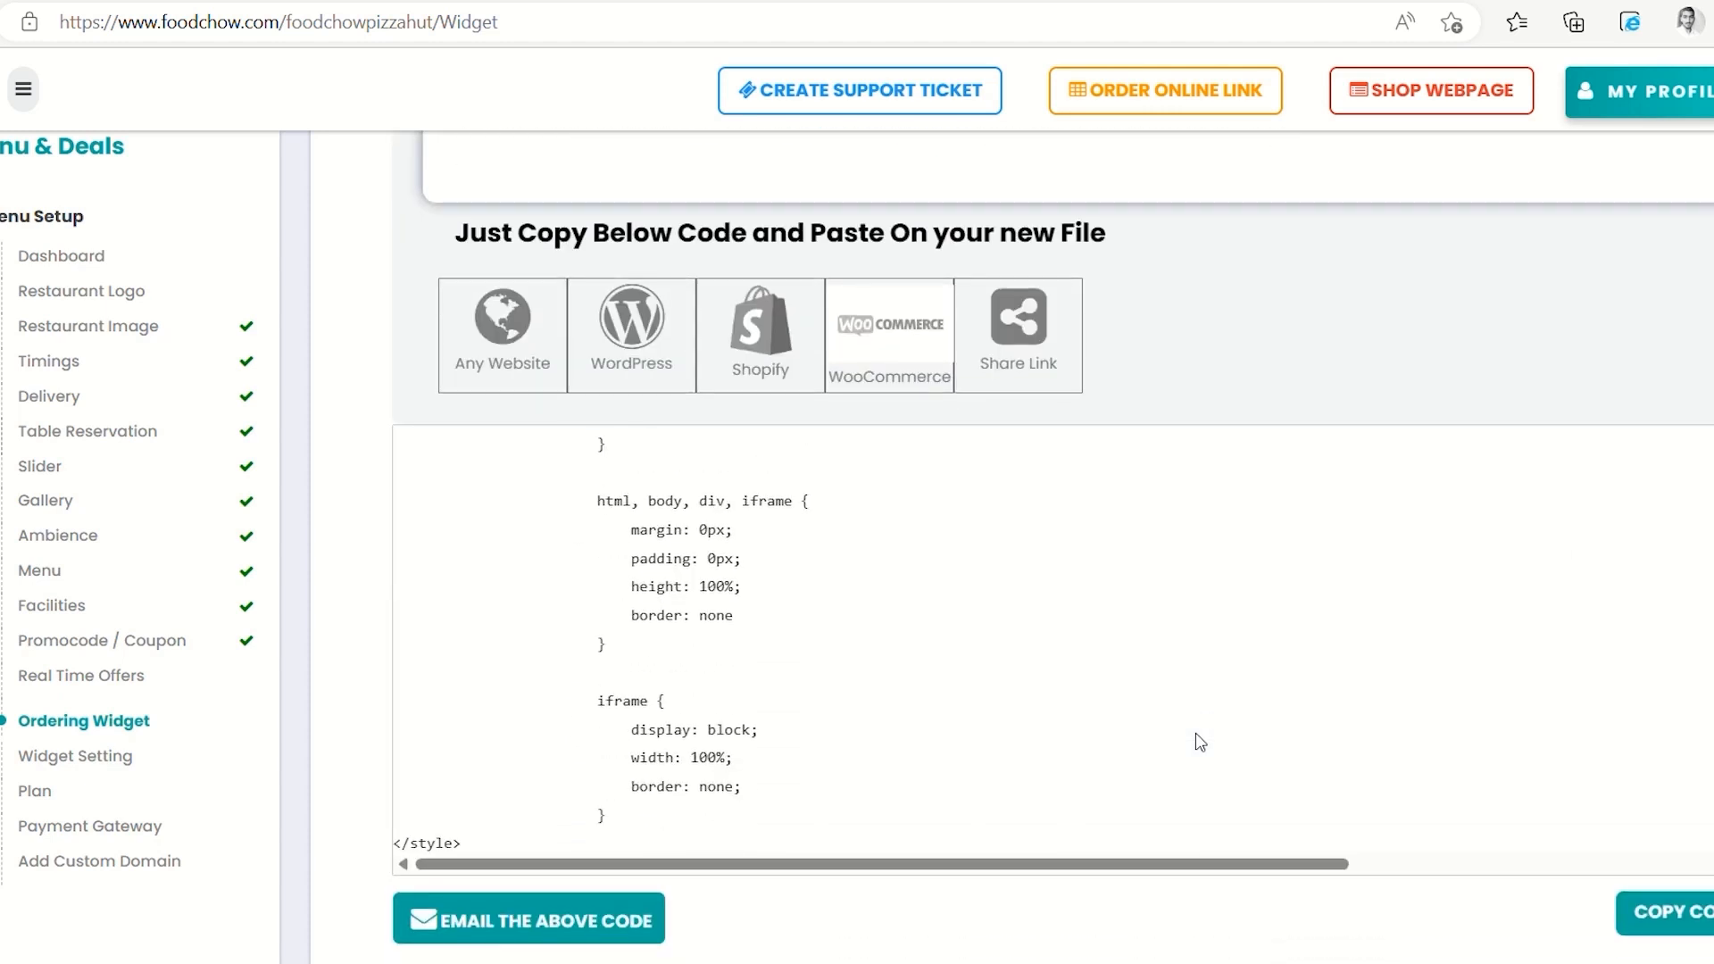
scroll(1199, 743, "down", 1)
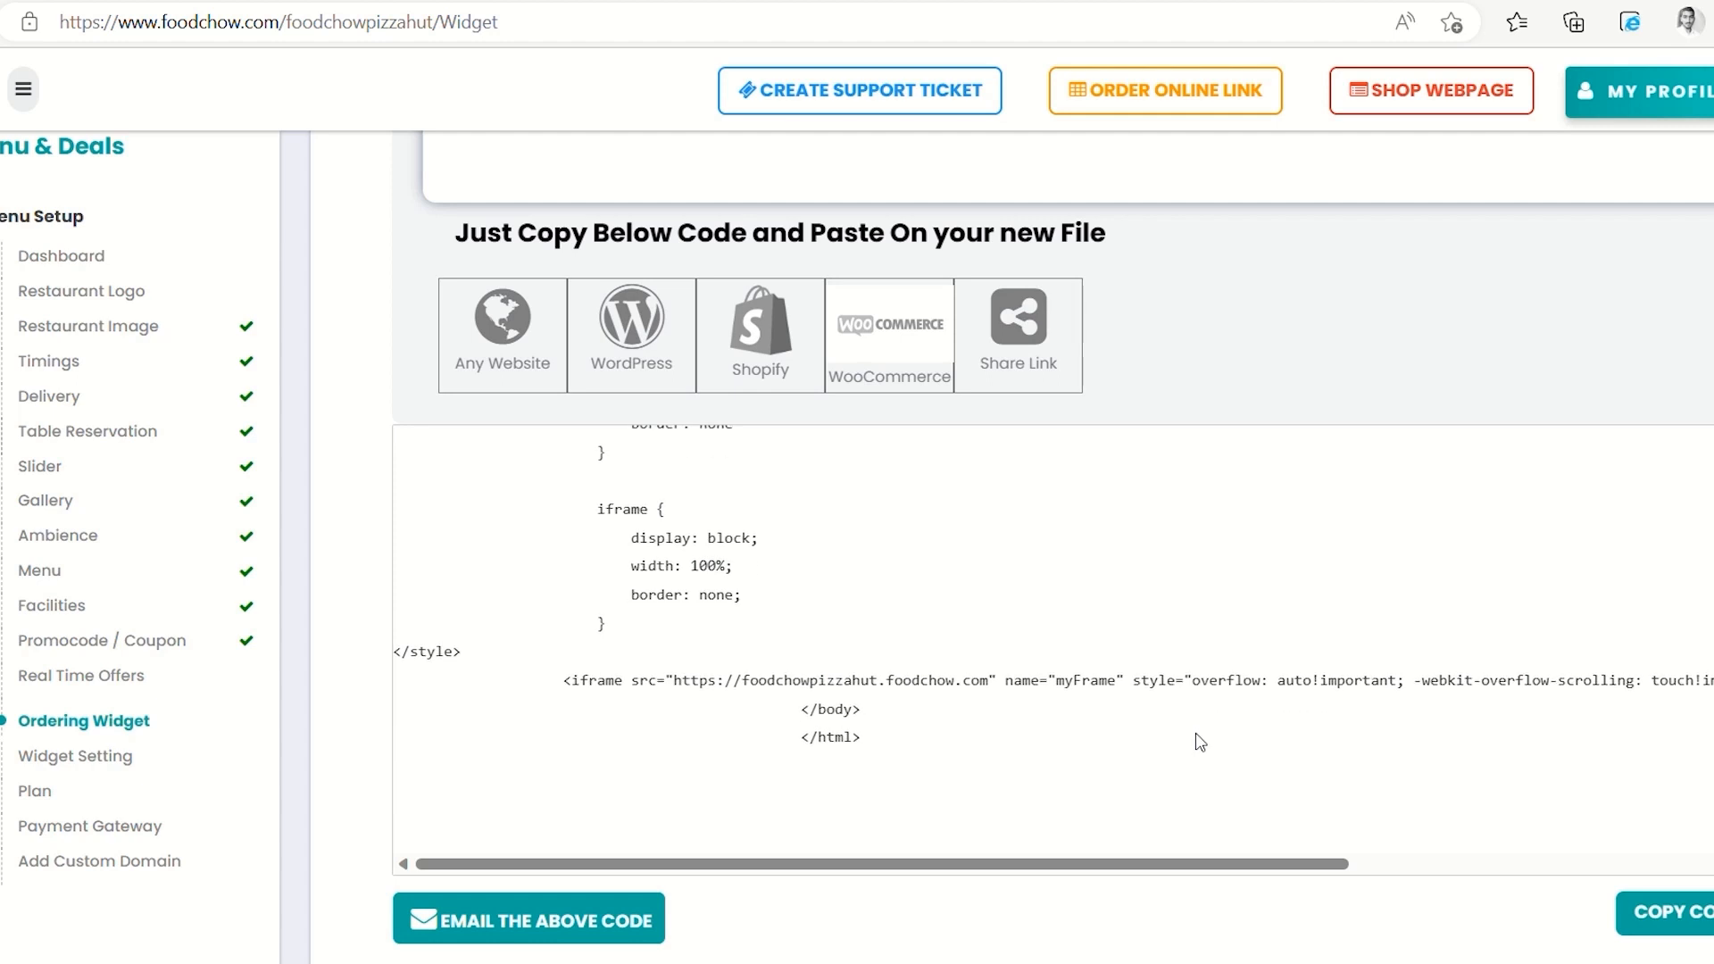
scroll(1199, 743, "down", 2)
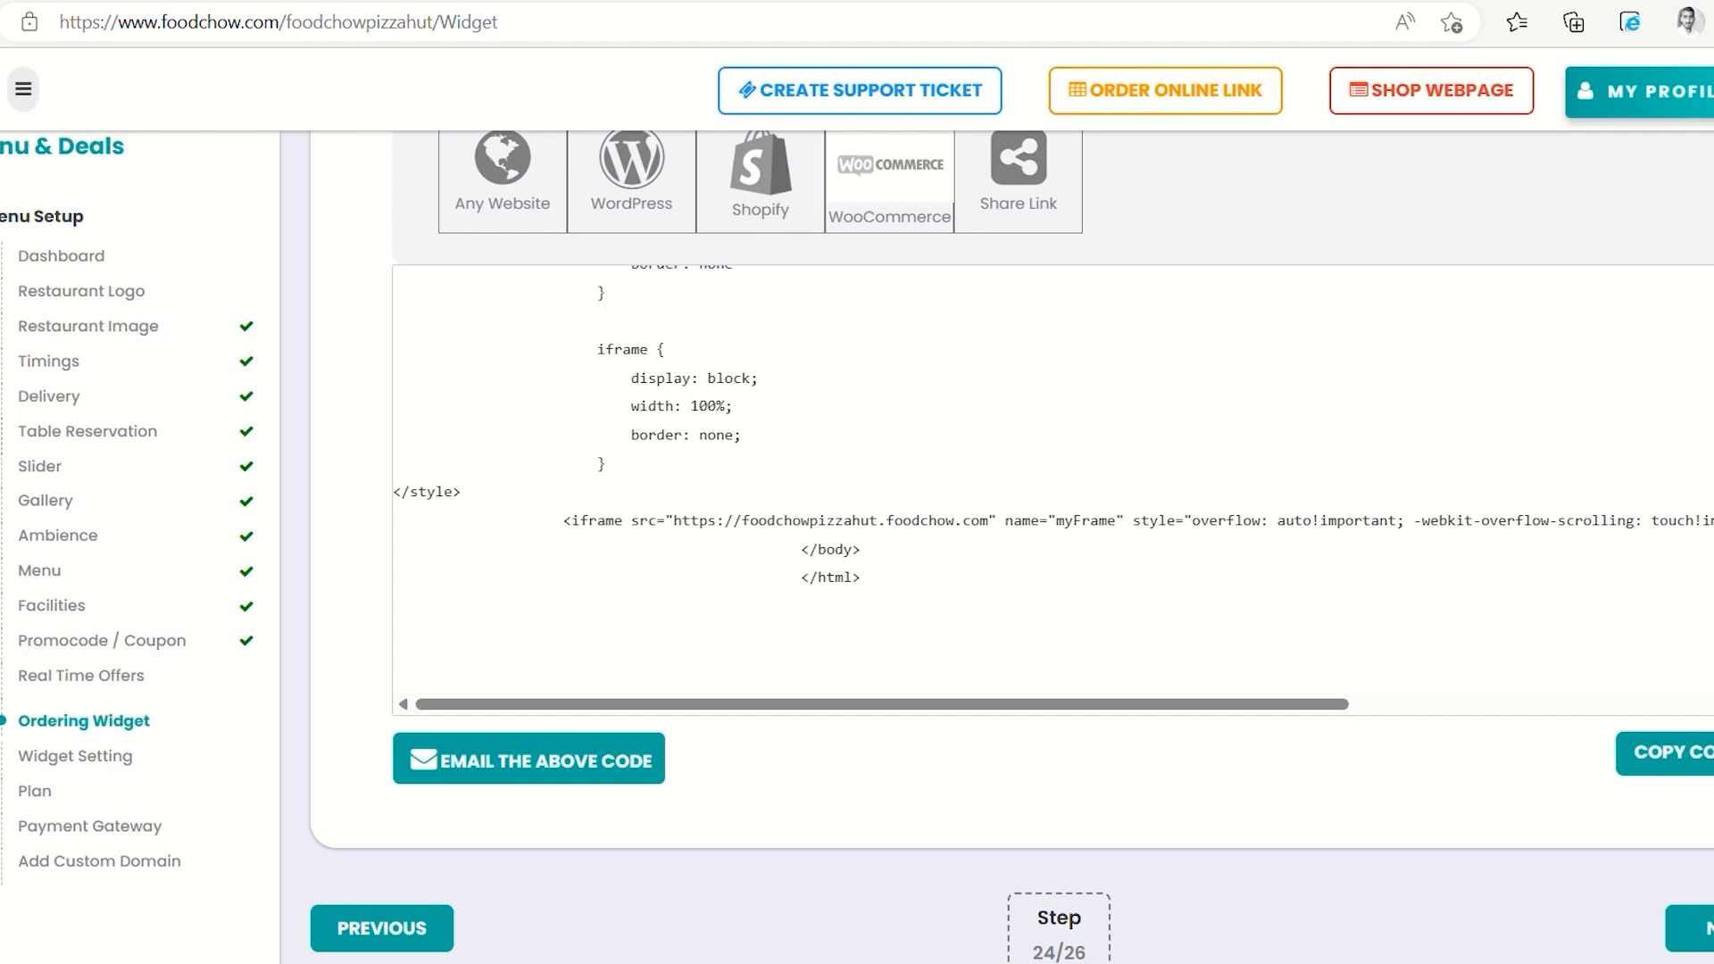
left_click(1694, 924)
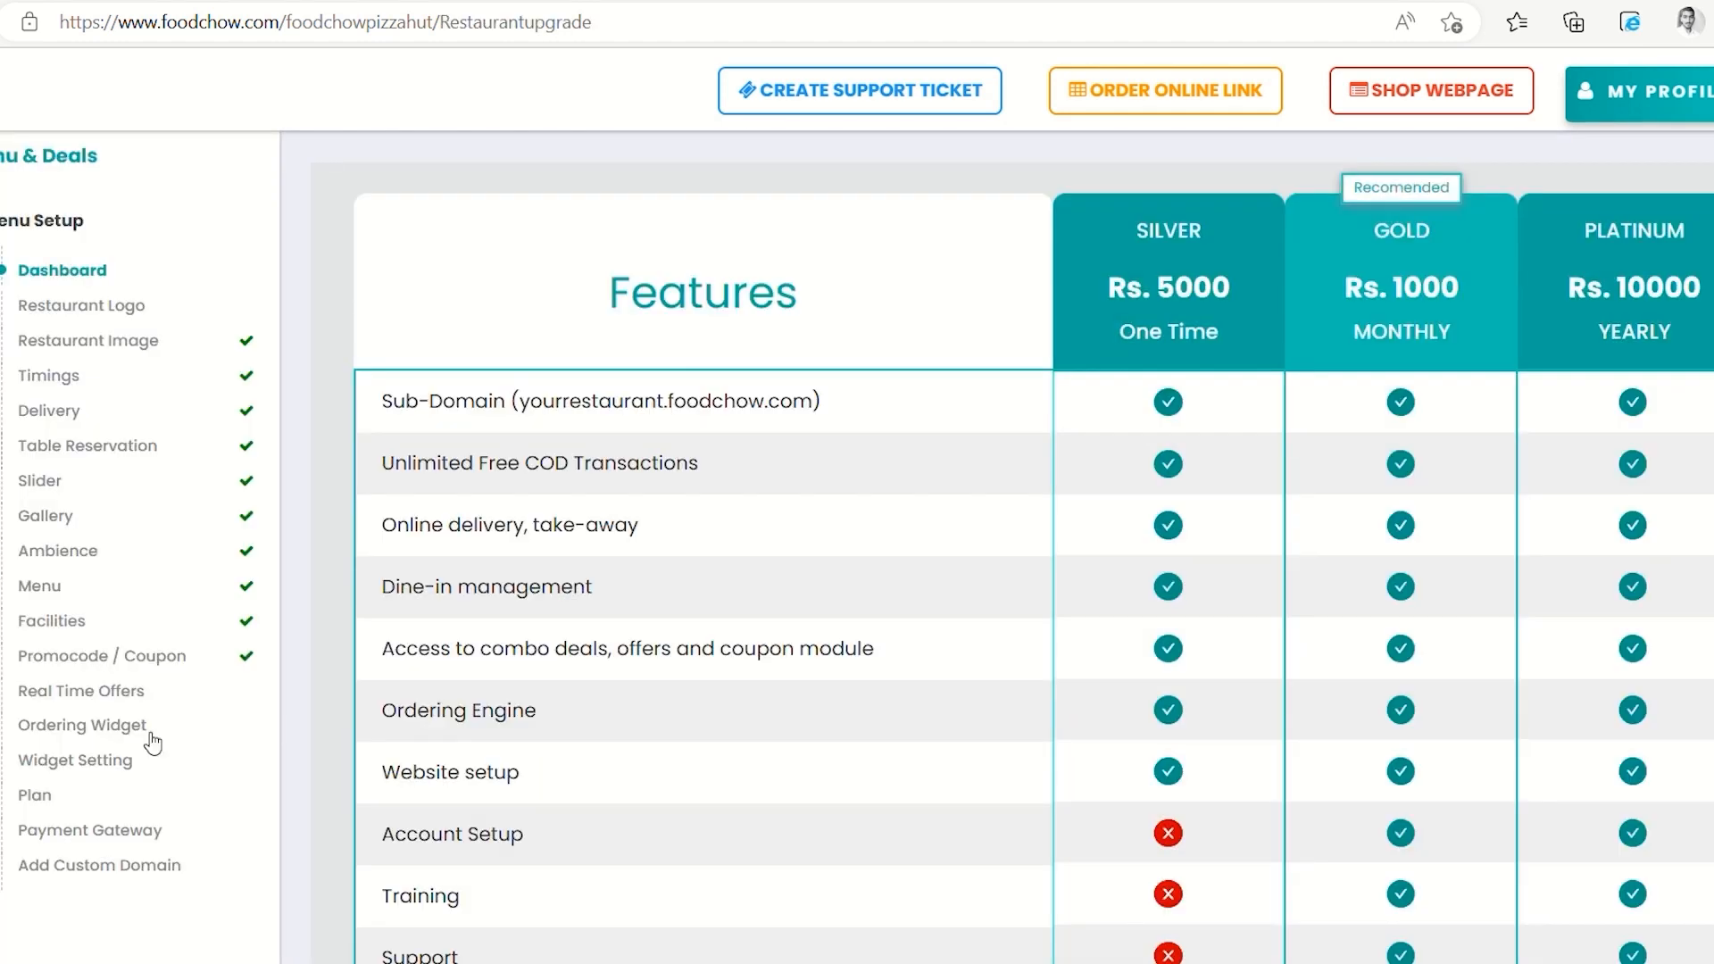
In Widget Setting, toggle OTP verification for customers off and back on
left_click(104, 757)
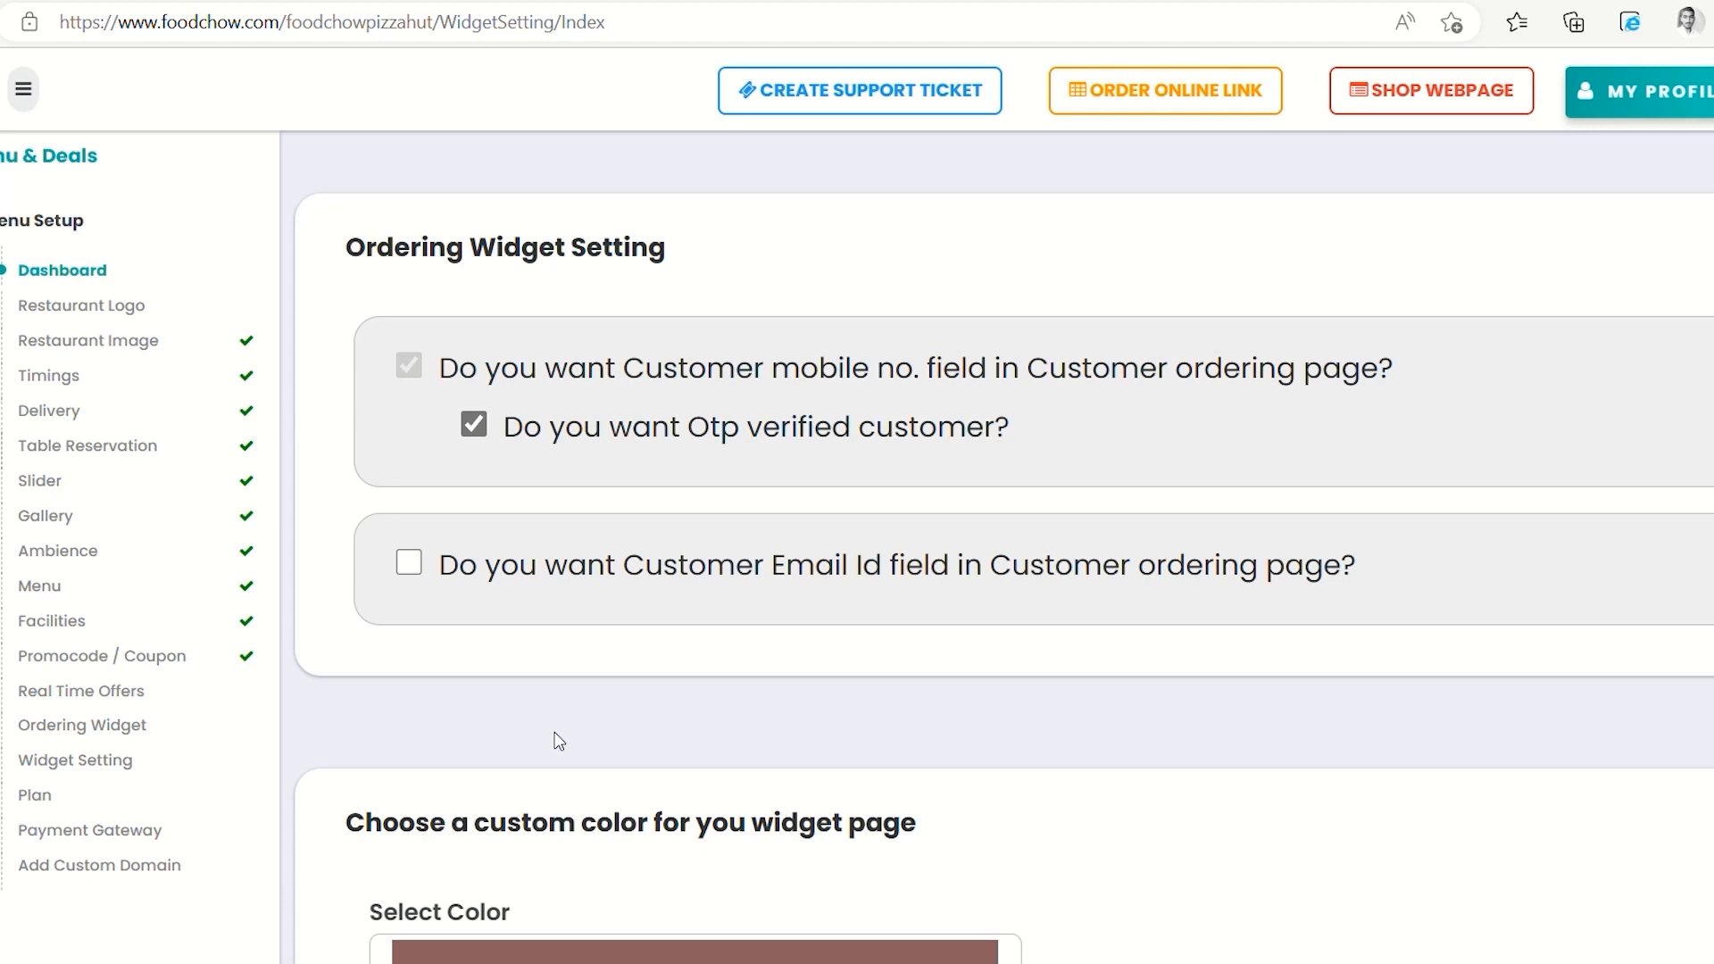
left_click(480, 426)
left_click(482, 429)
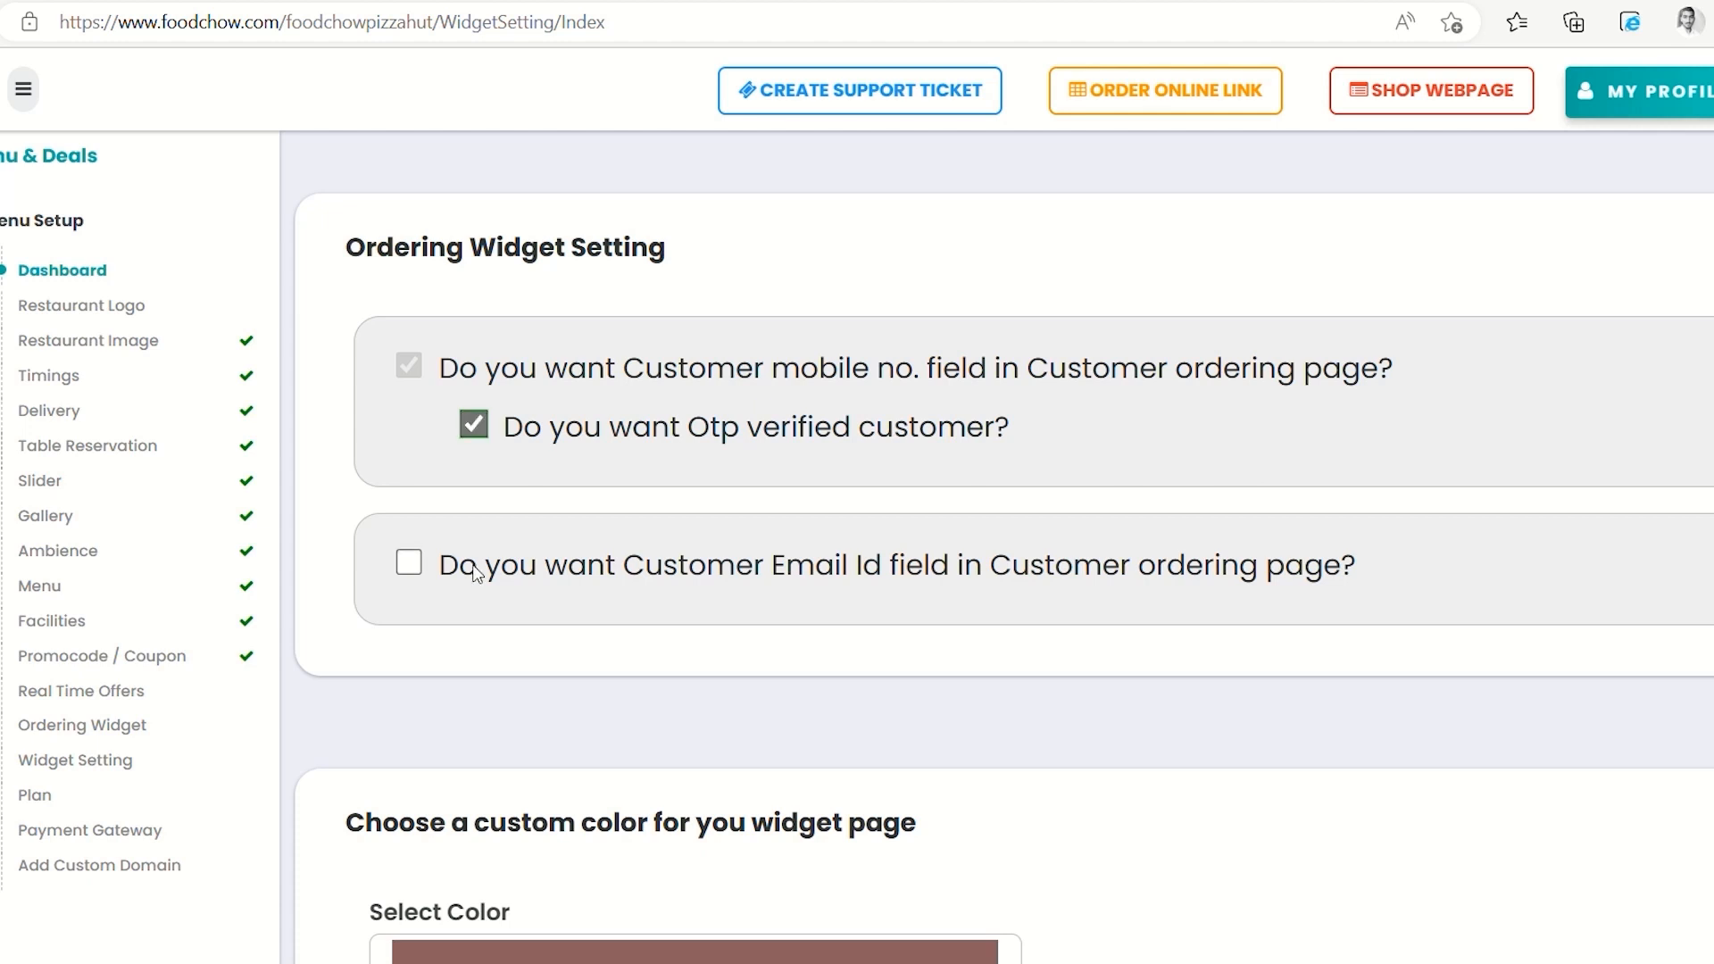
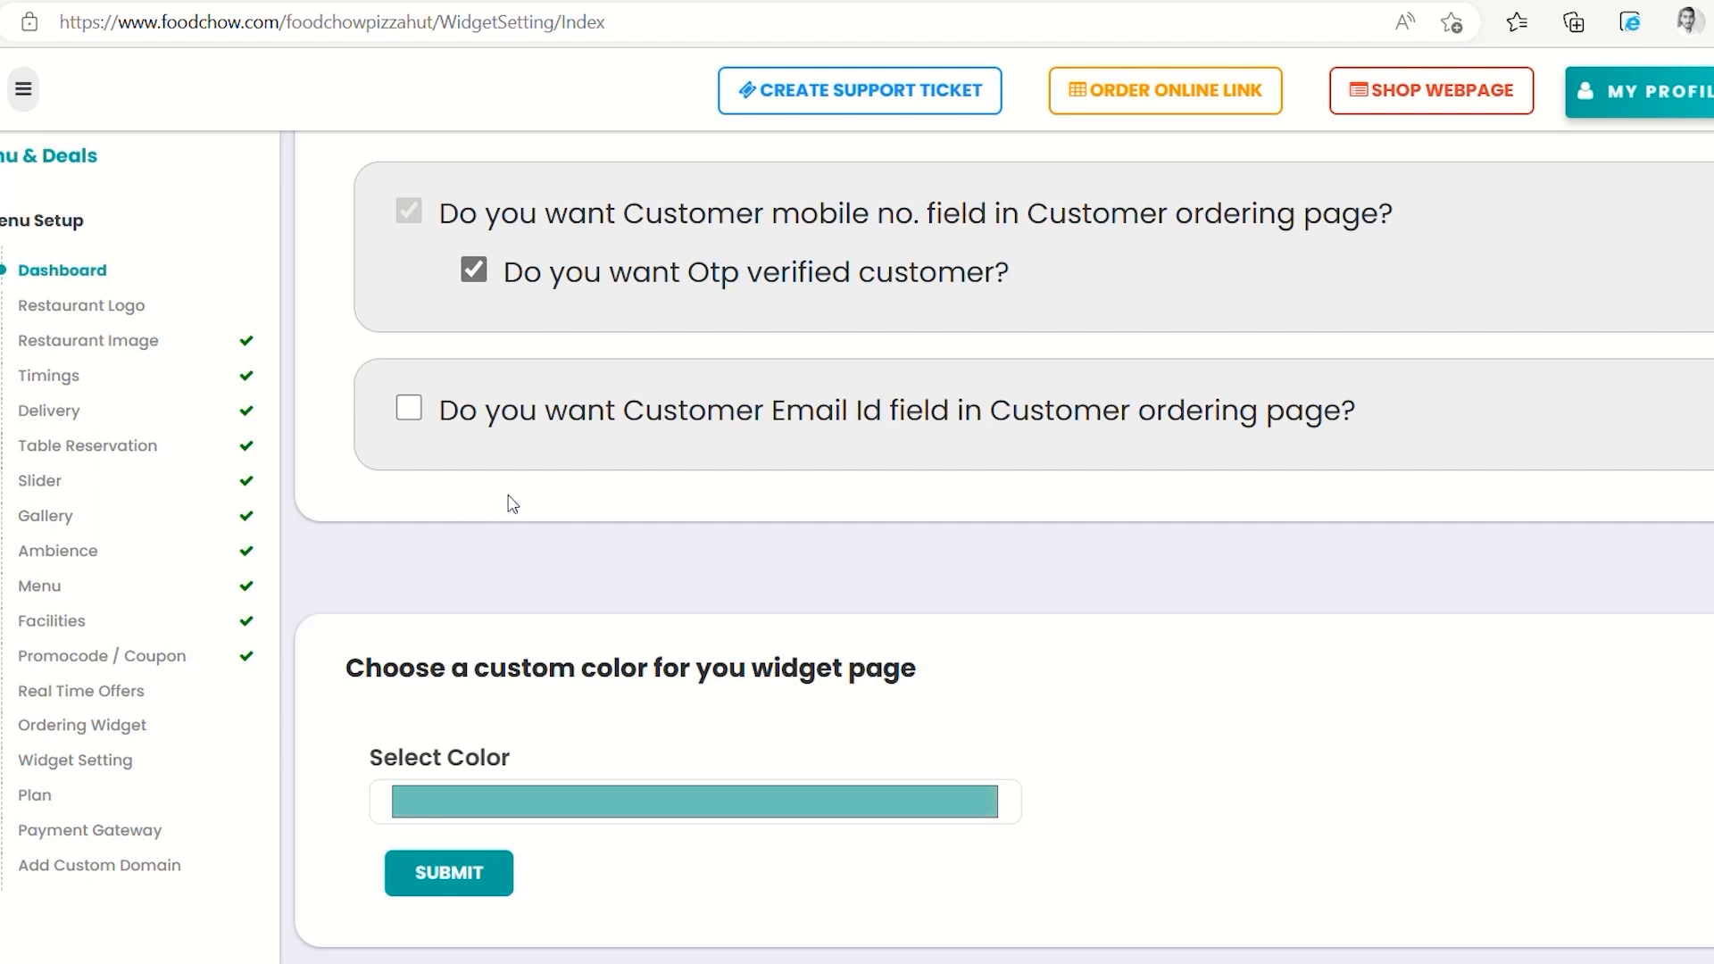
Submit the ordering widget settings and scroll through the saved Widget Setting page
left_click(449, 873)
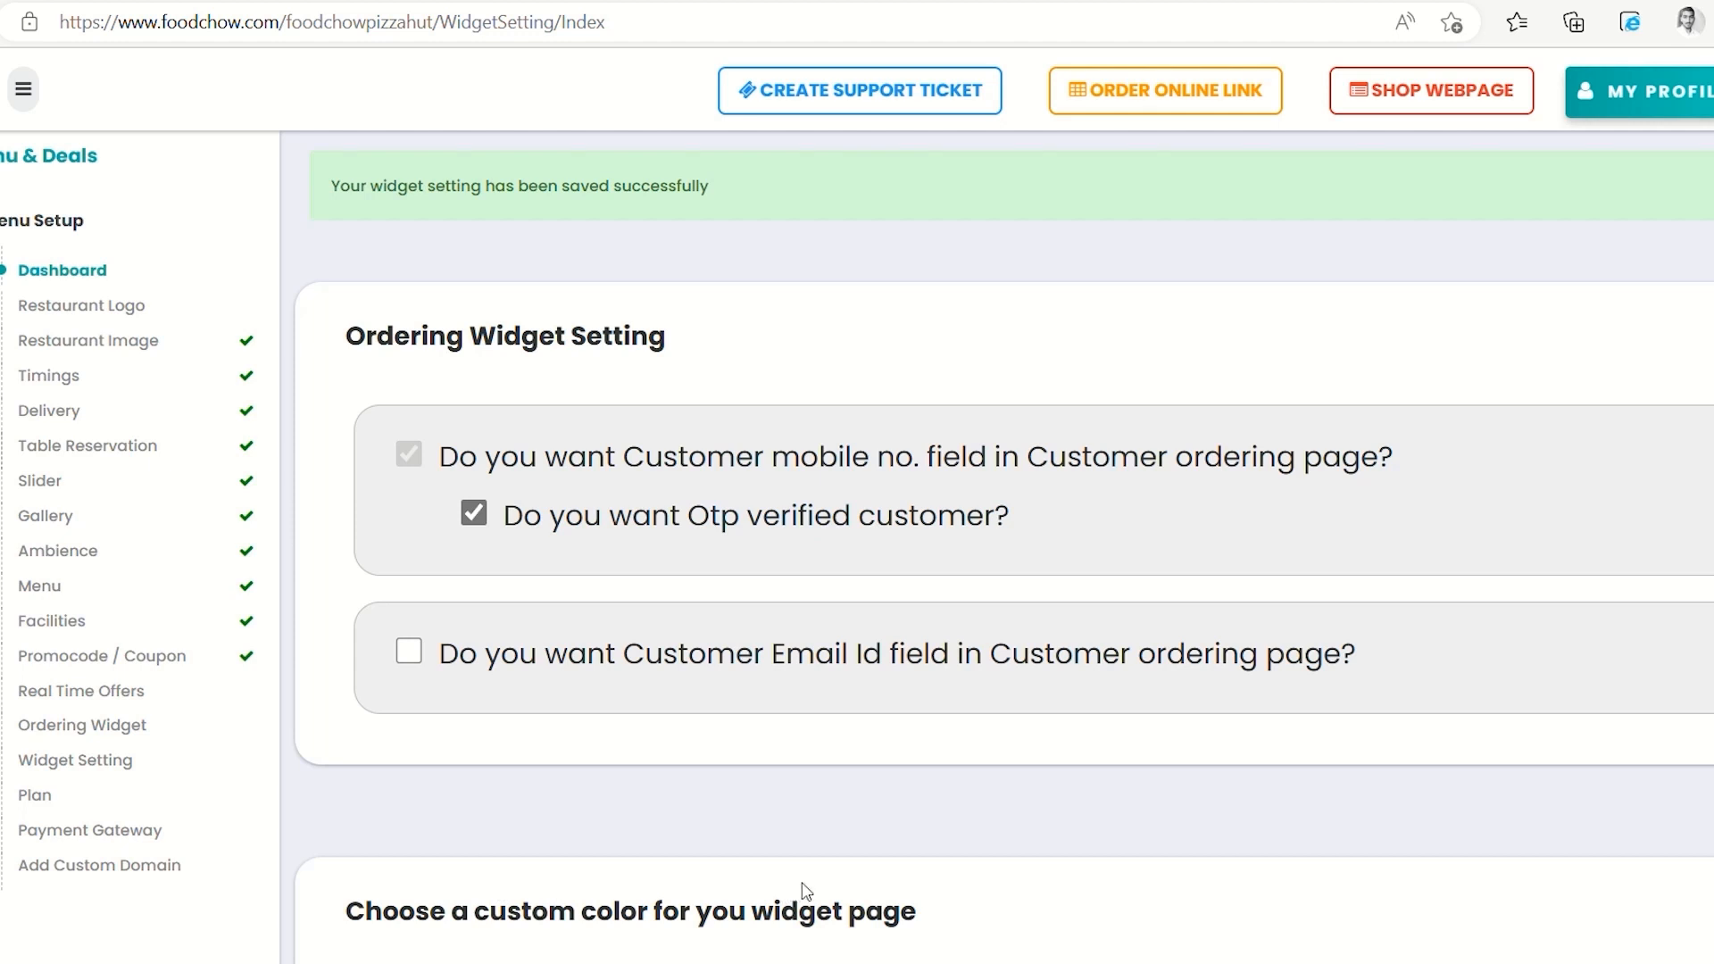
scroll(806, 890, "down", 3)
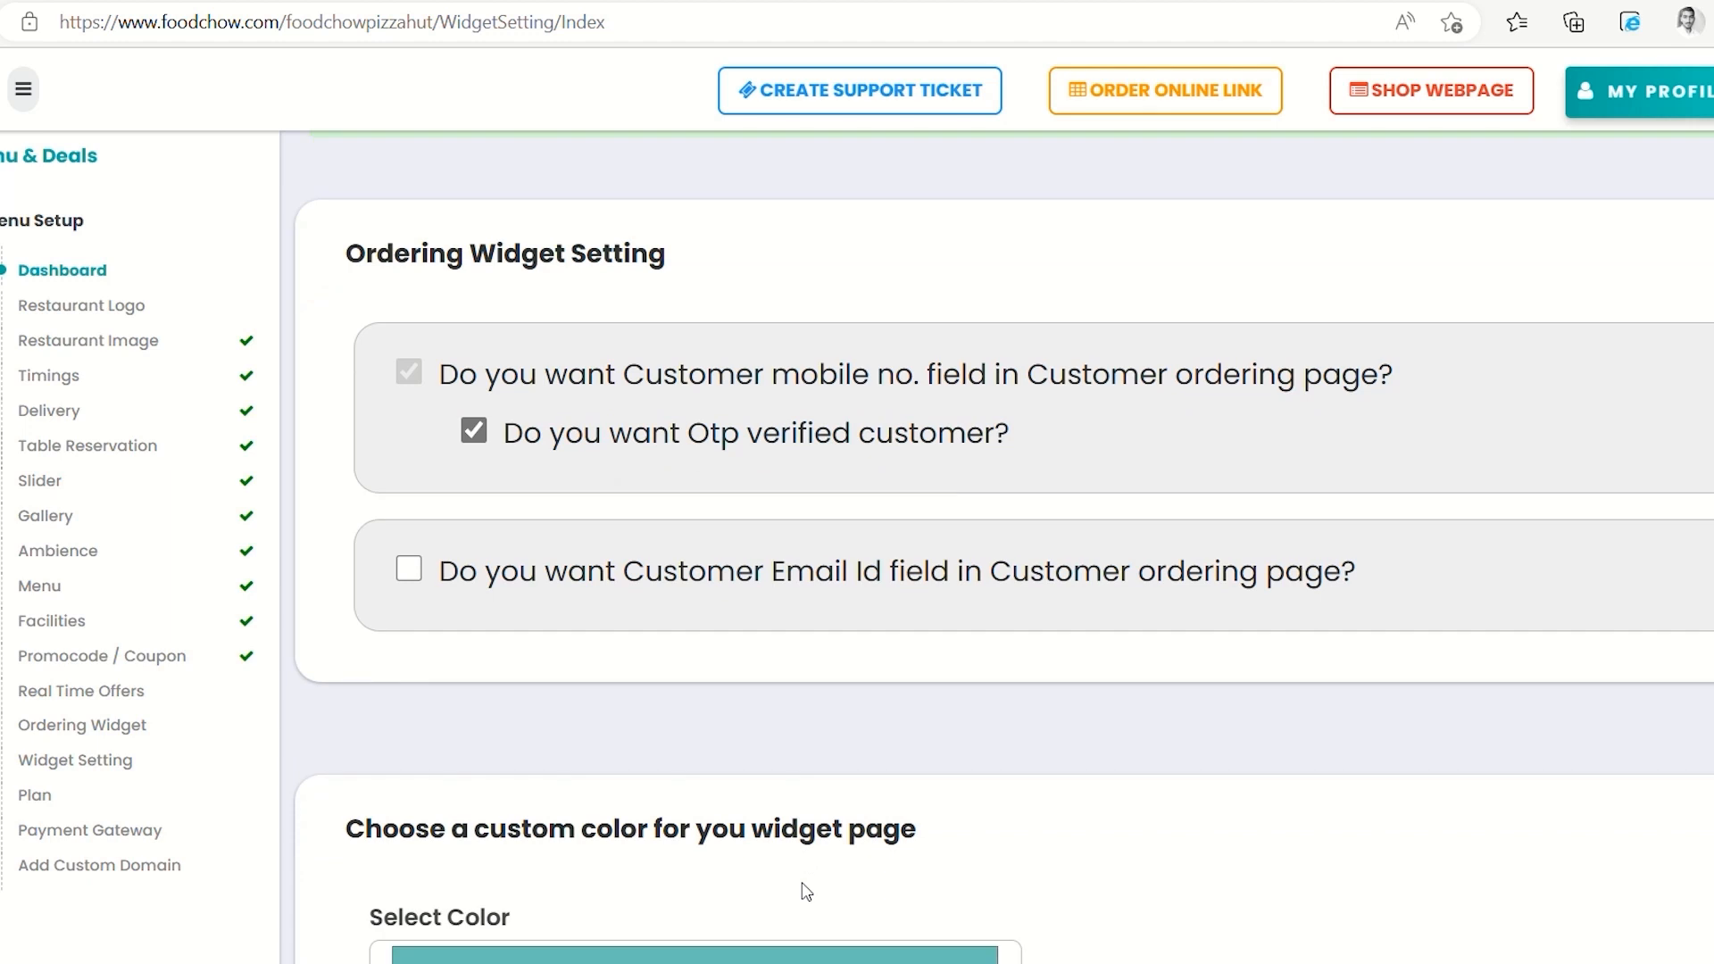
scroll(806, 891, "up", 1)
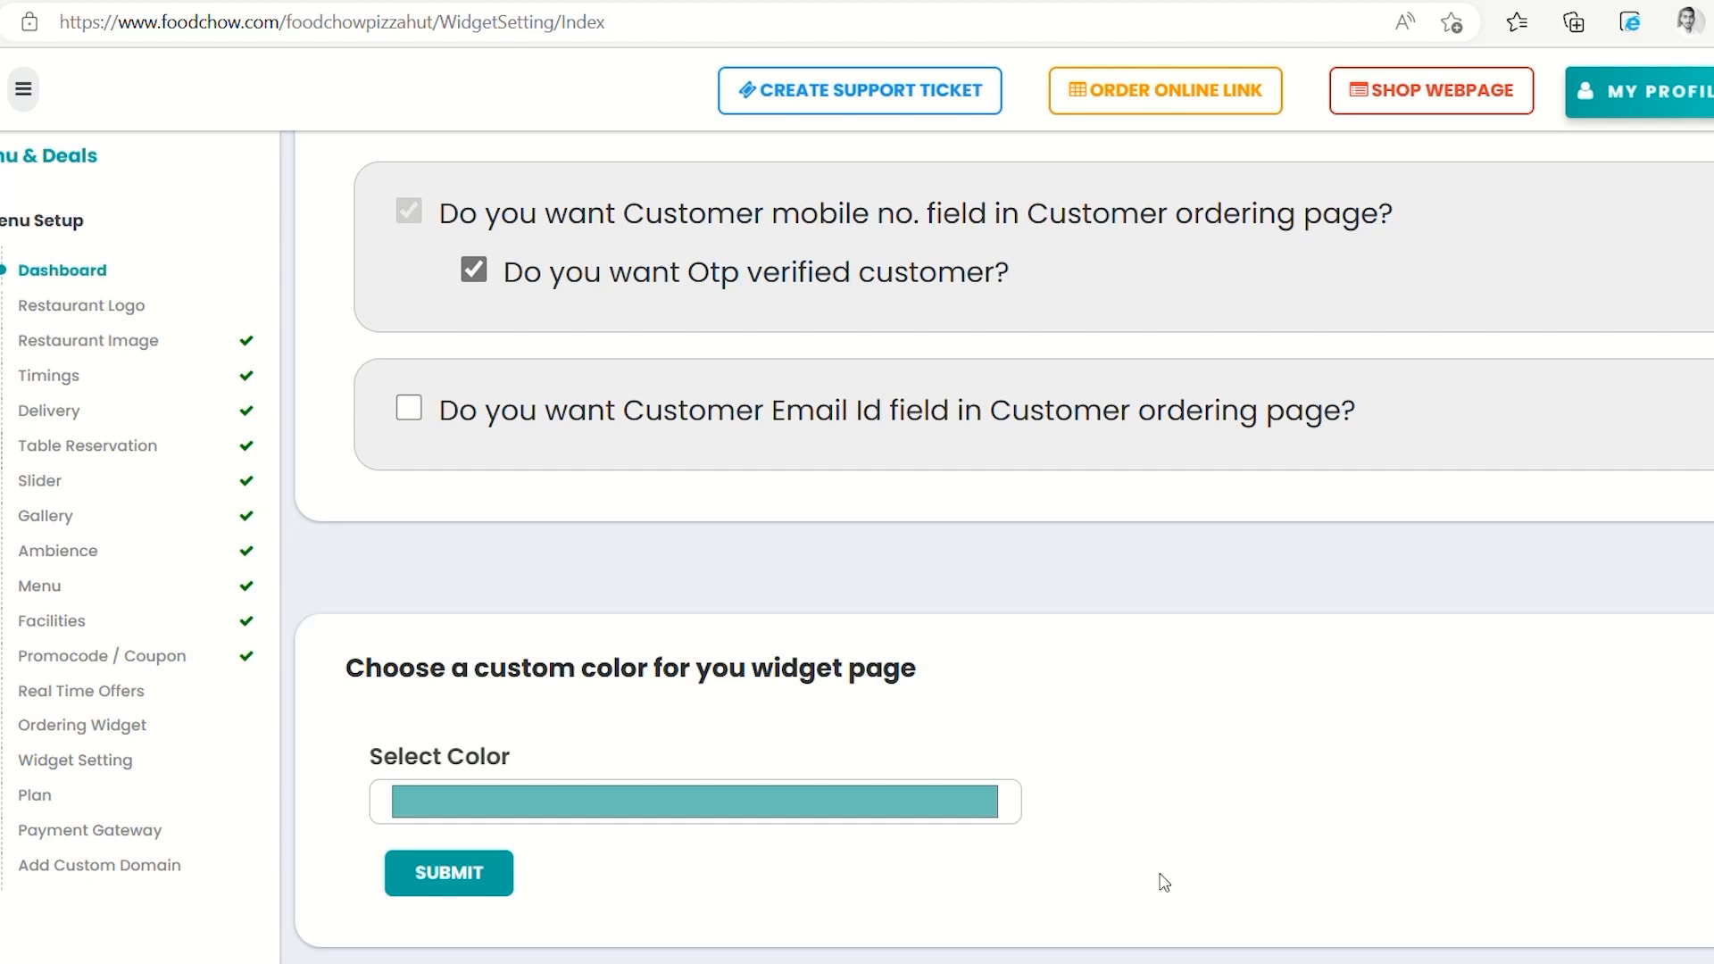
scroll(1164, 883, "down", 1)
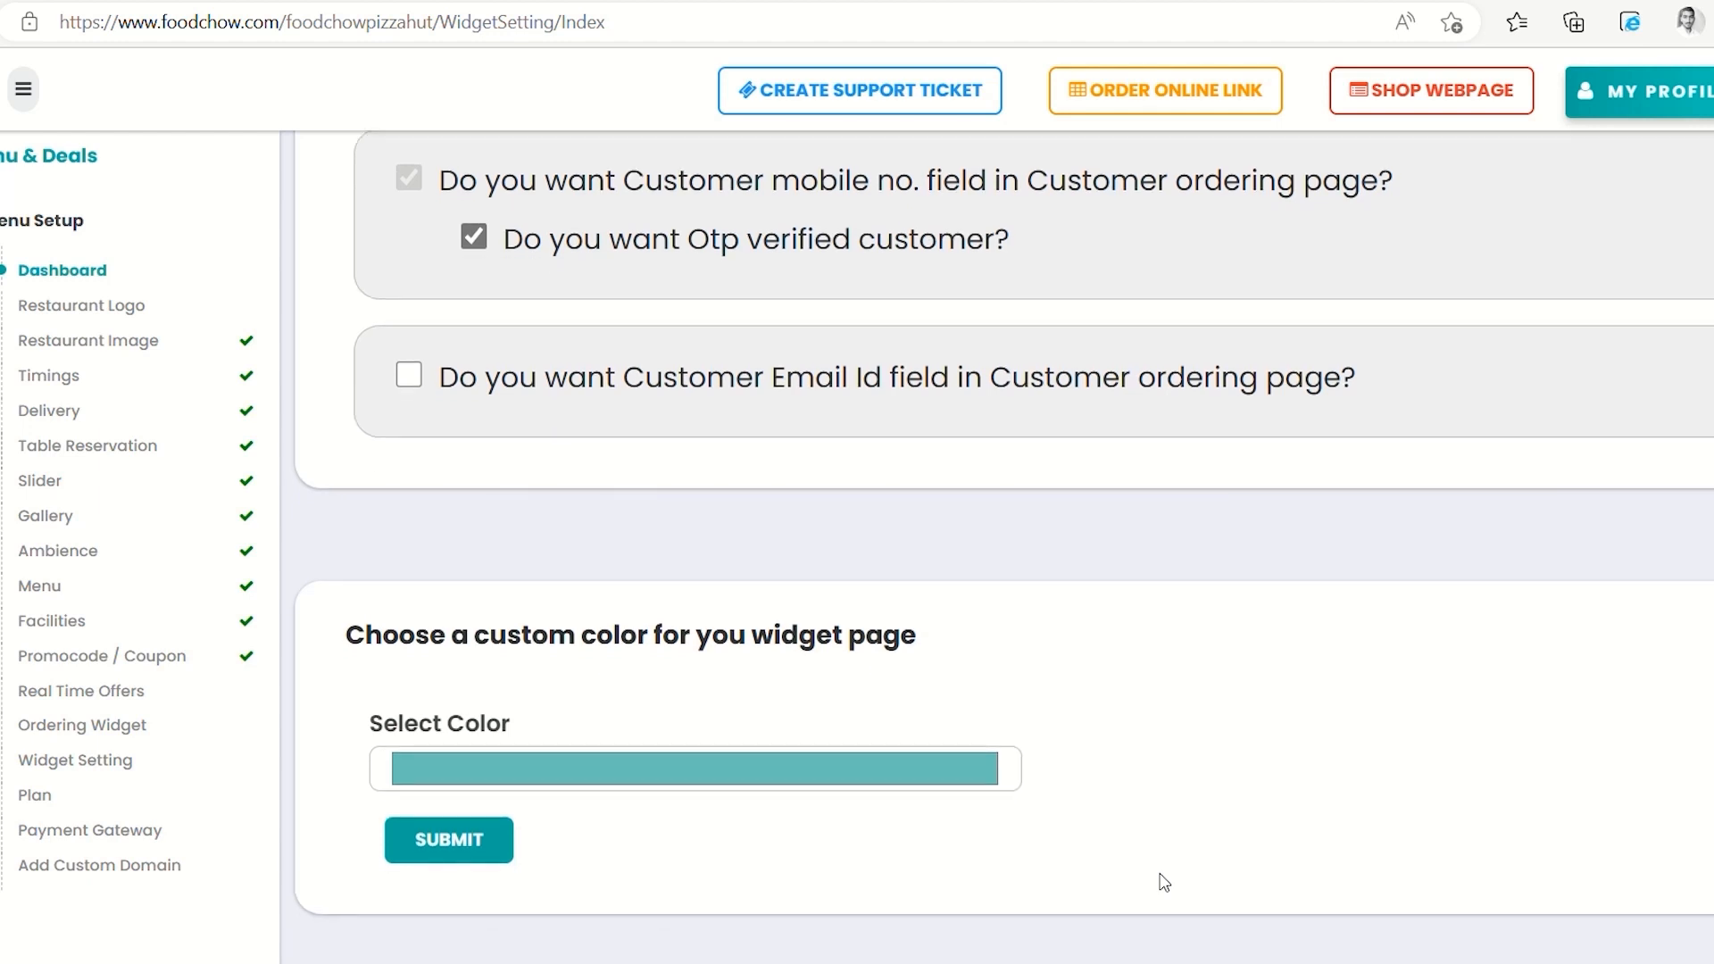
Compare Silver, Gold and Platinum plan features, then start upgrading to the Gold plan
left_click(46, 803)
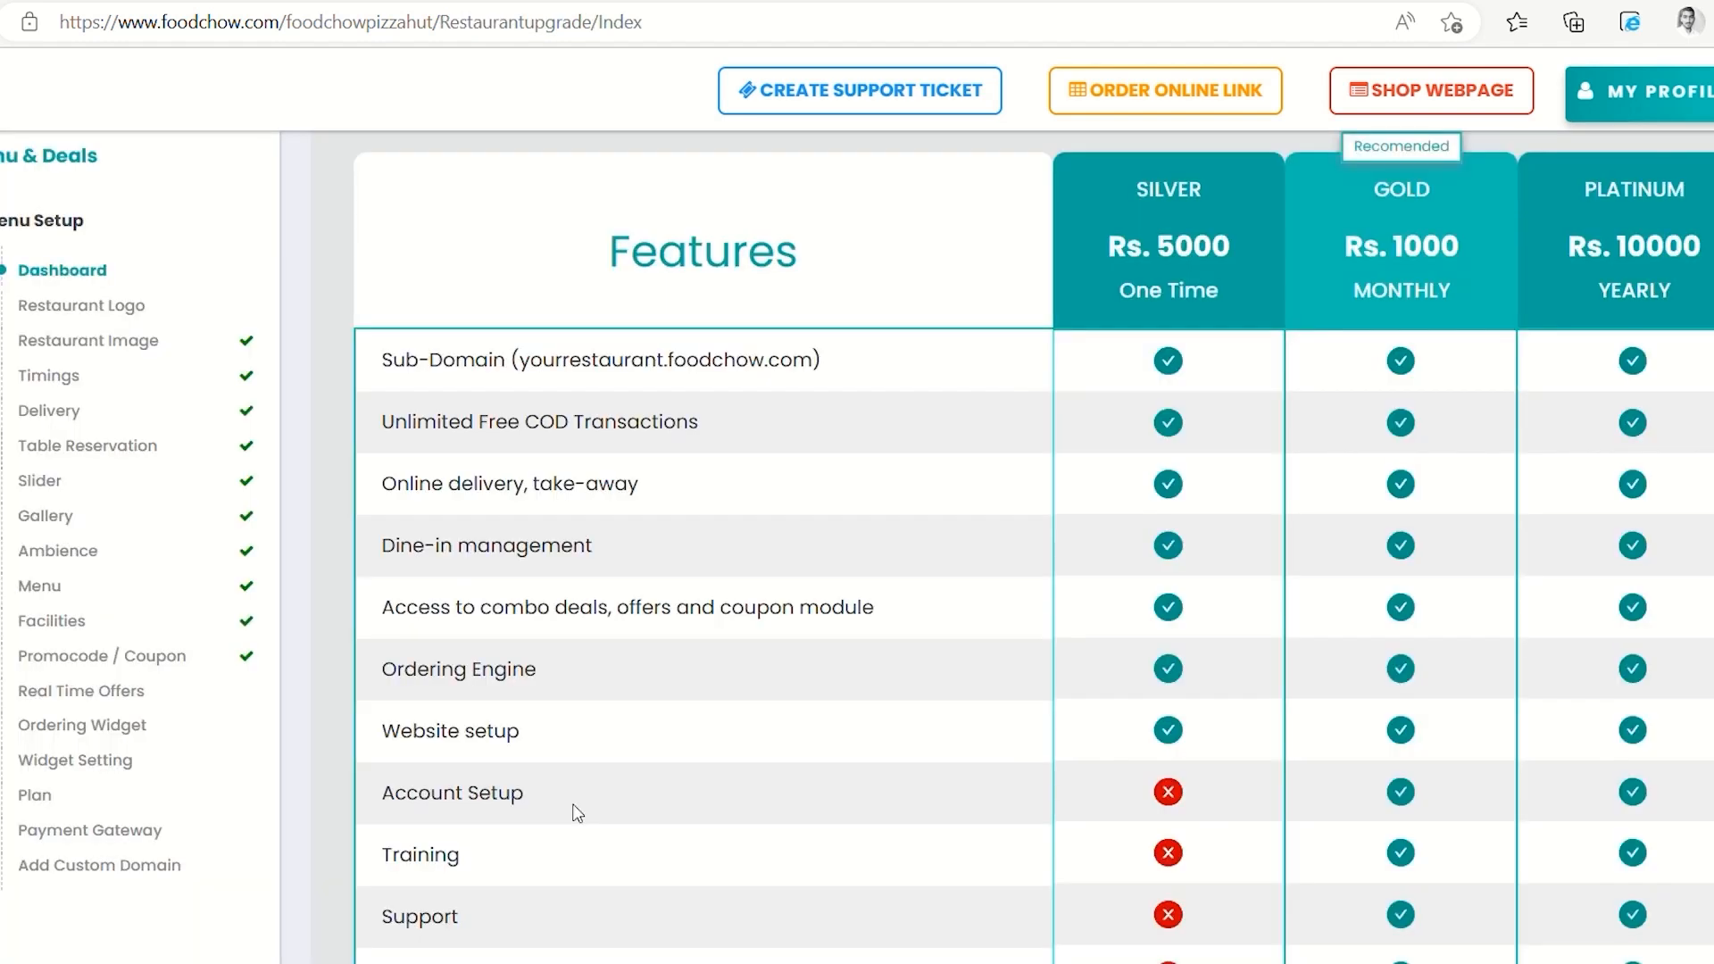
scroll(578, 812, "down", 1)
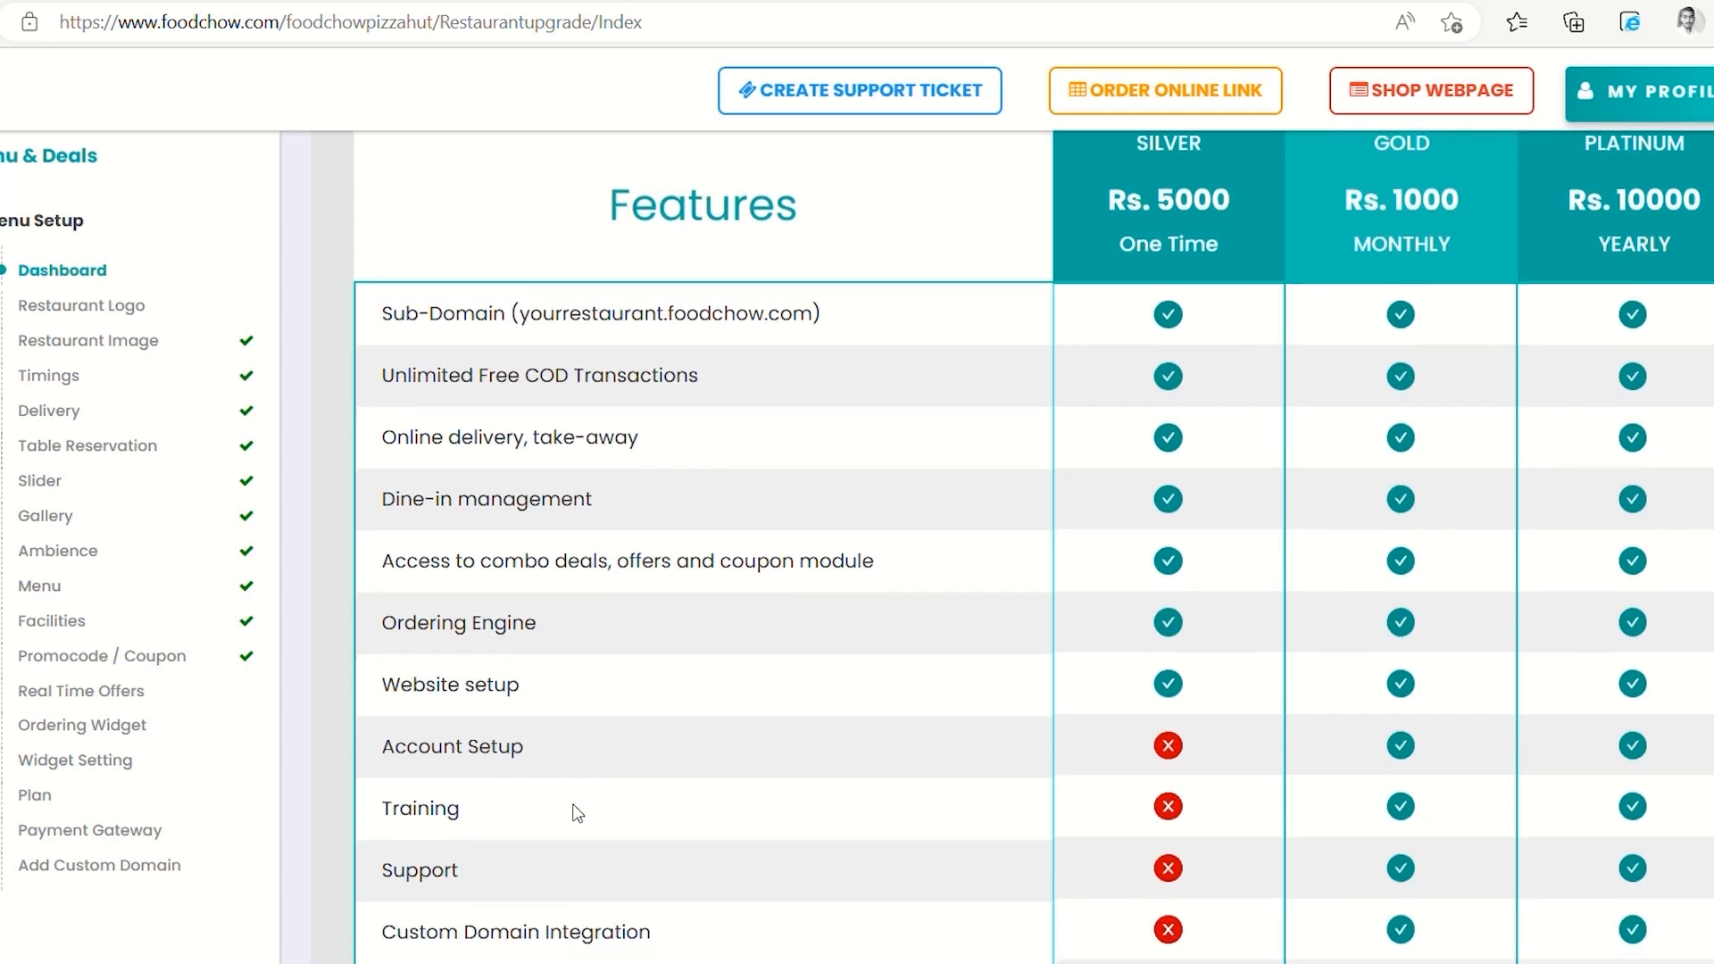
scroll(578, 813, "down", 1)
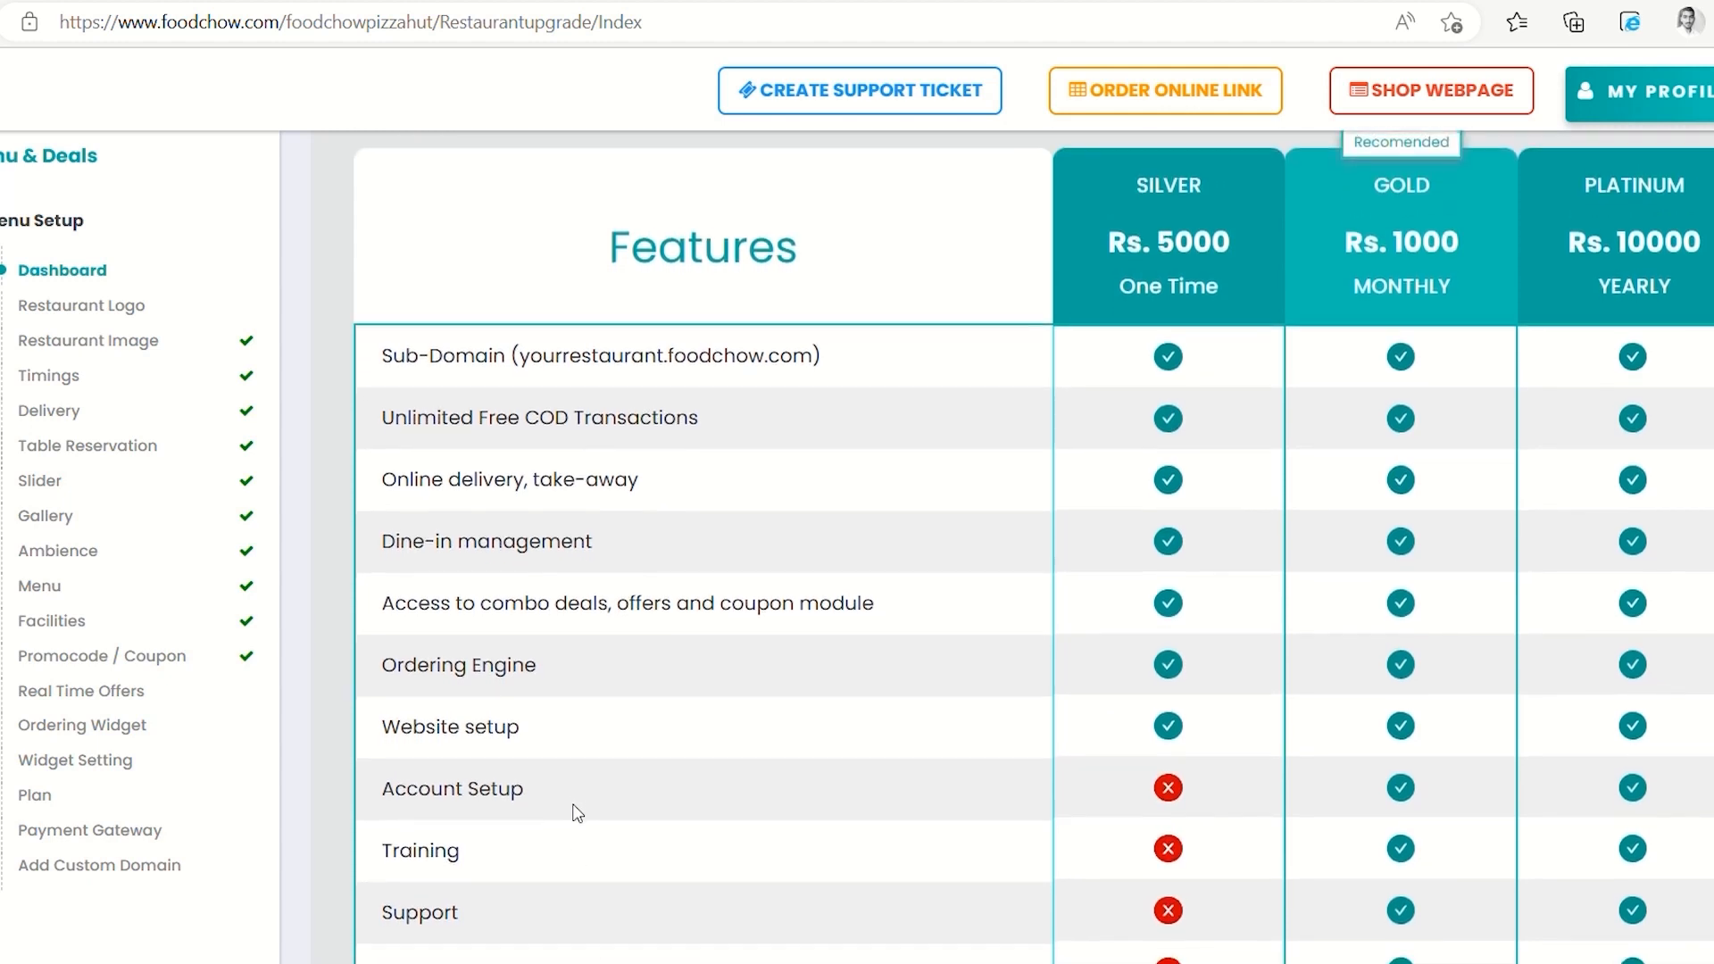
scroll(579, 813, "down", 1)
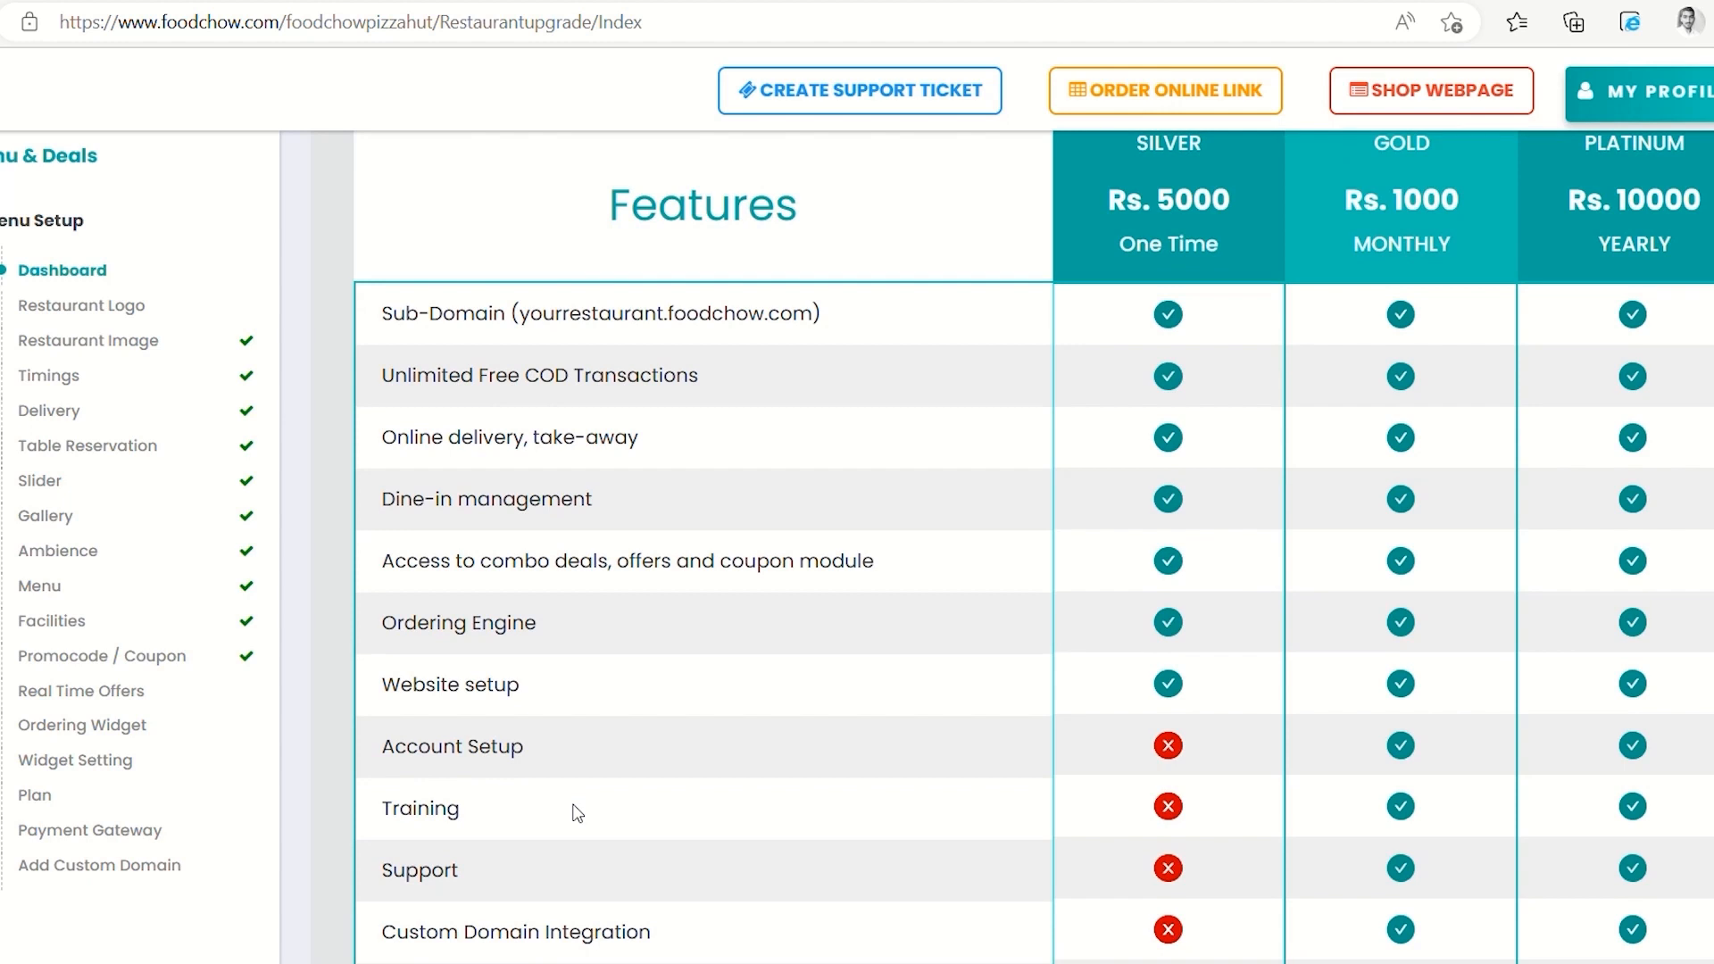
scroll(578, 812, "down", 3)
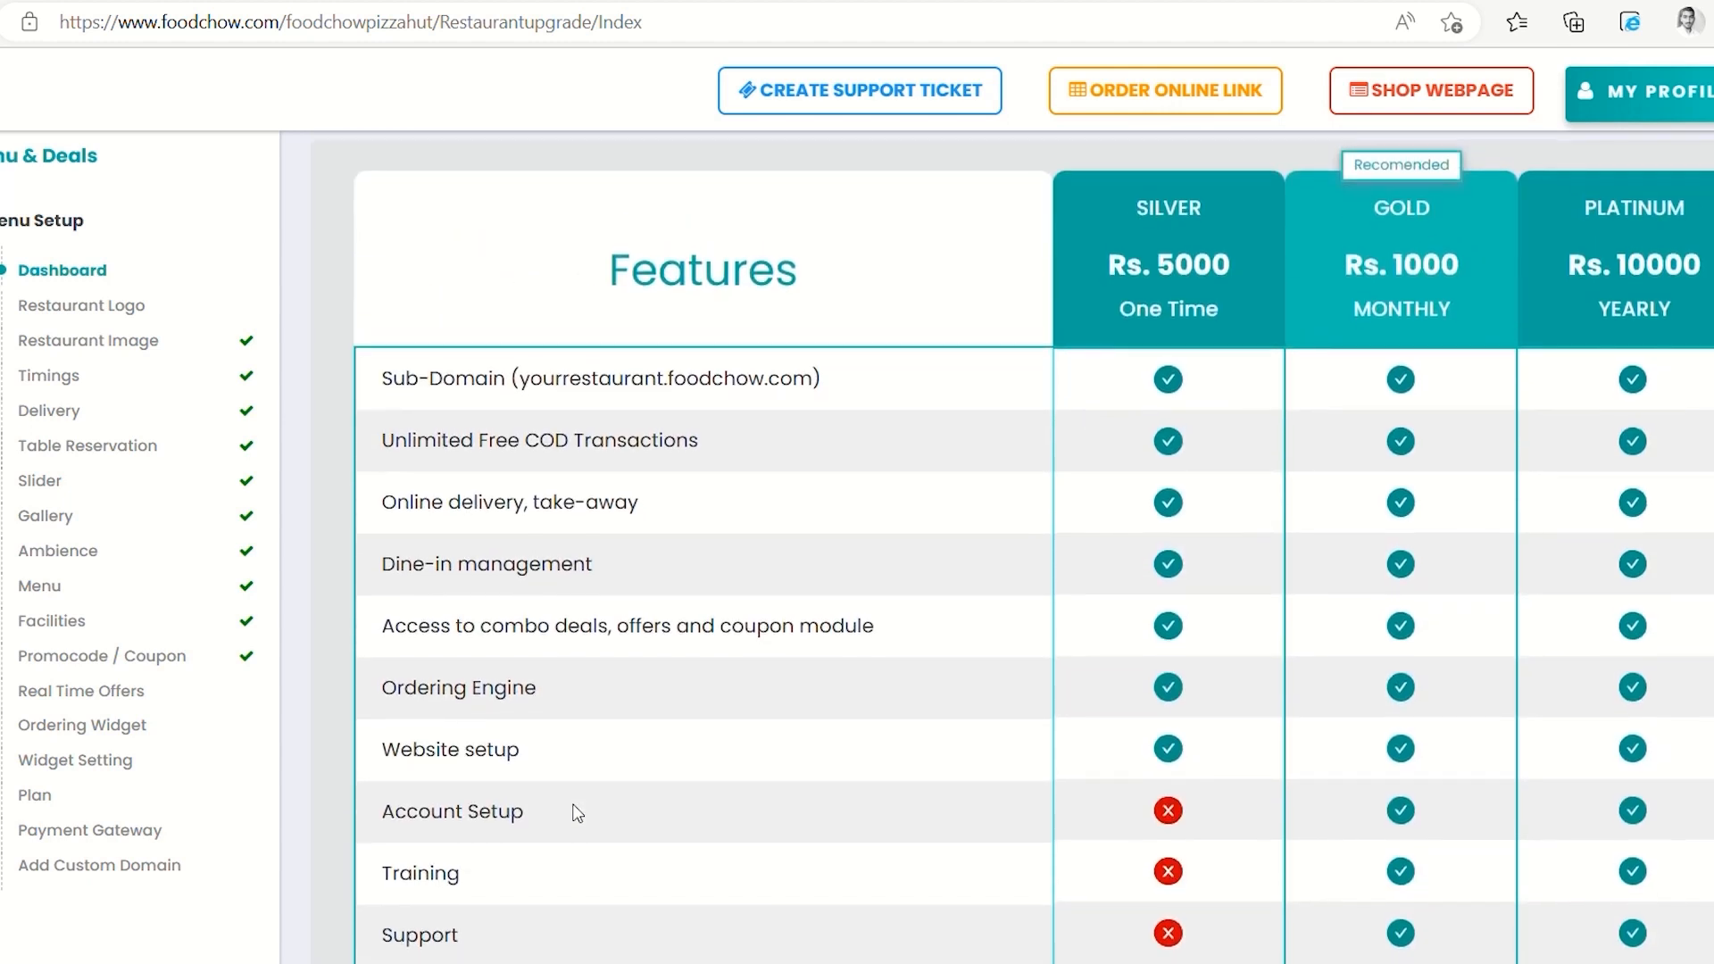
scroll(576, 812, "down", 3)
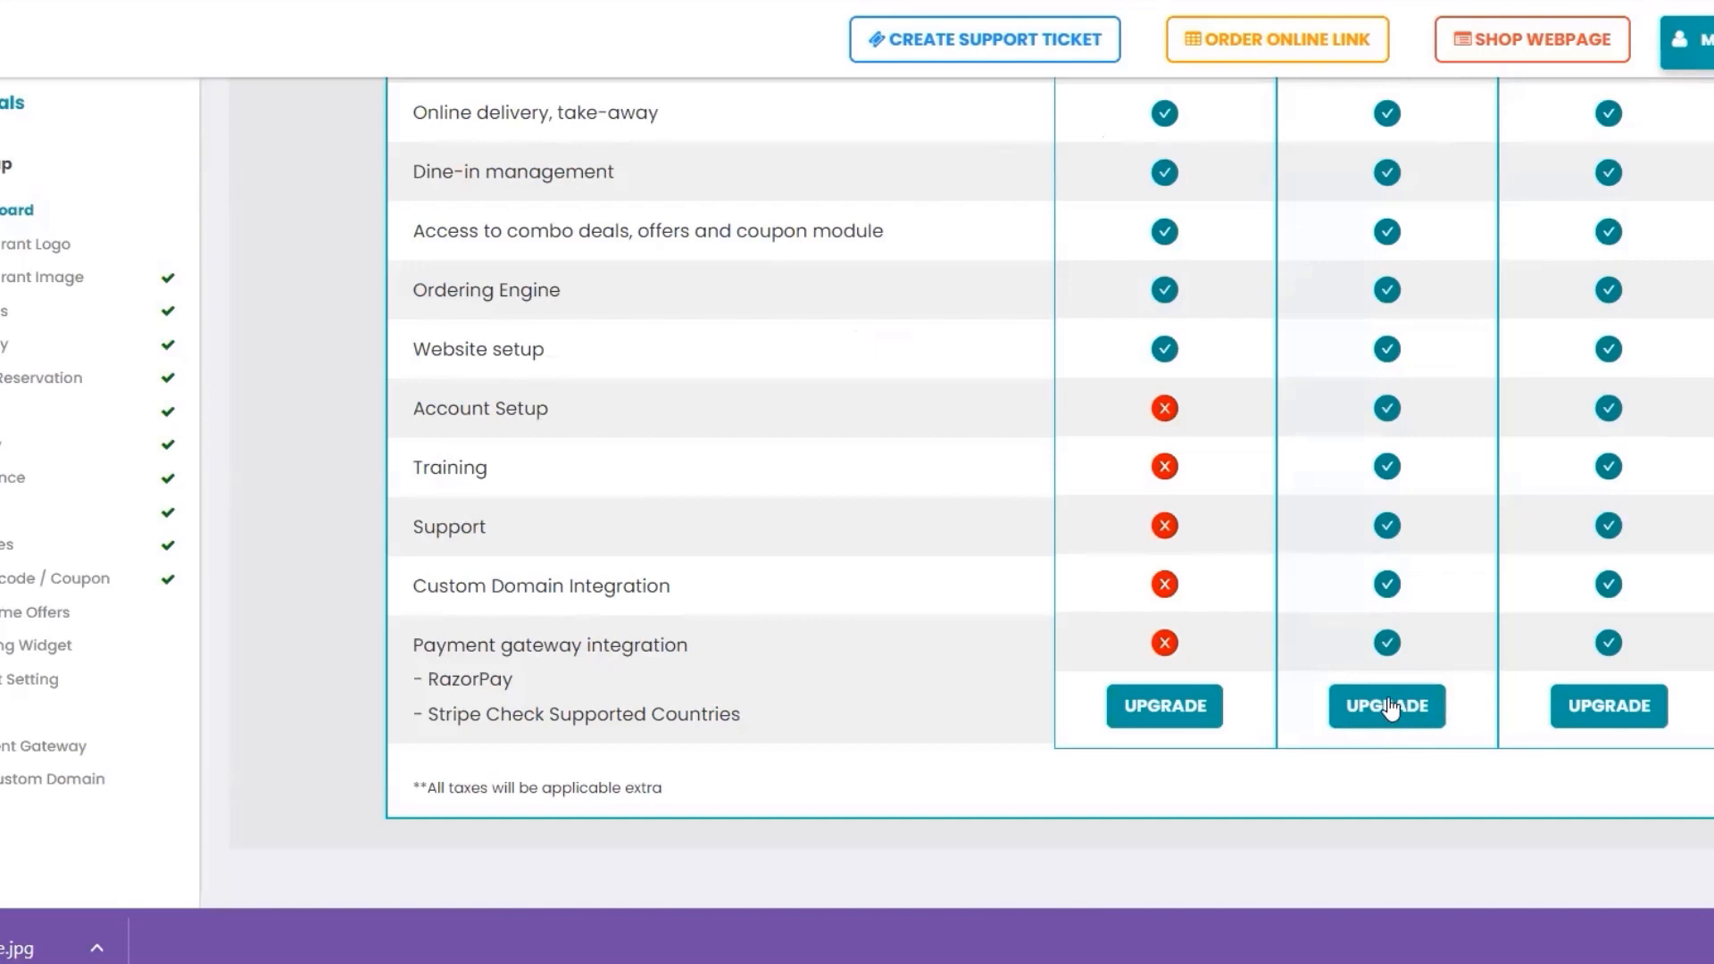
left_click(1387, 706)
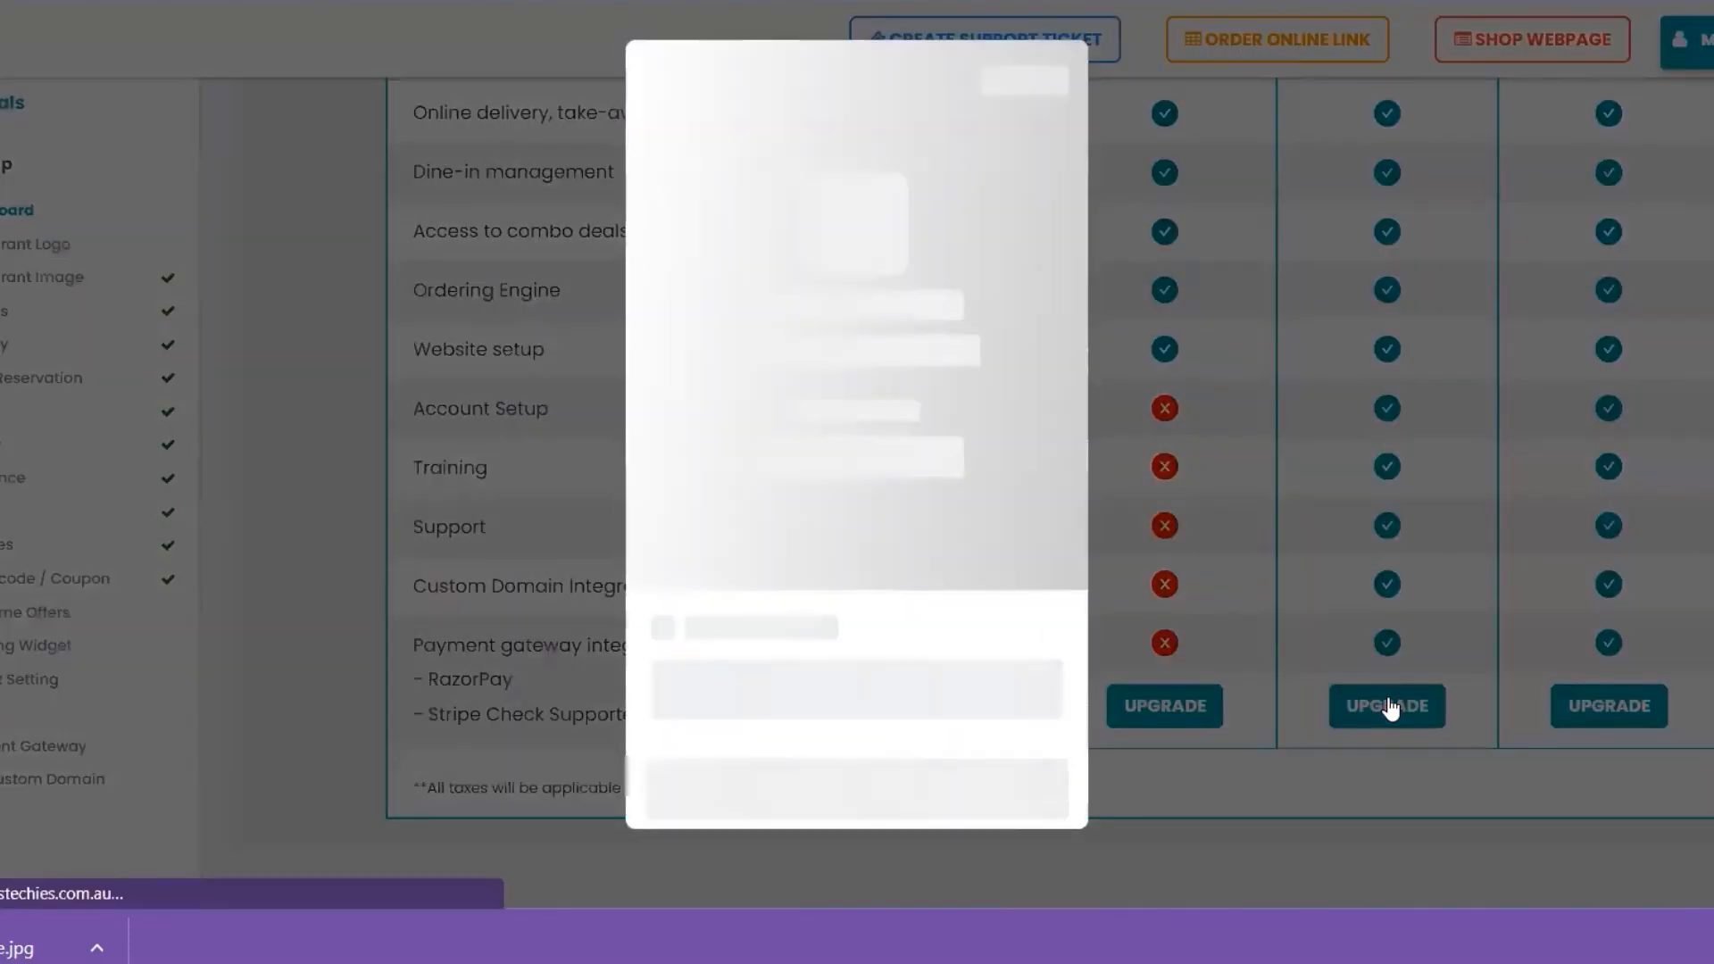
Pay for Gold by card with card number, expiry, holder name and CVV, saving the card
left_click(744, 564)
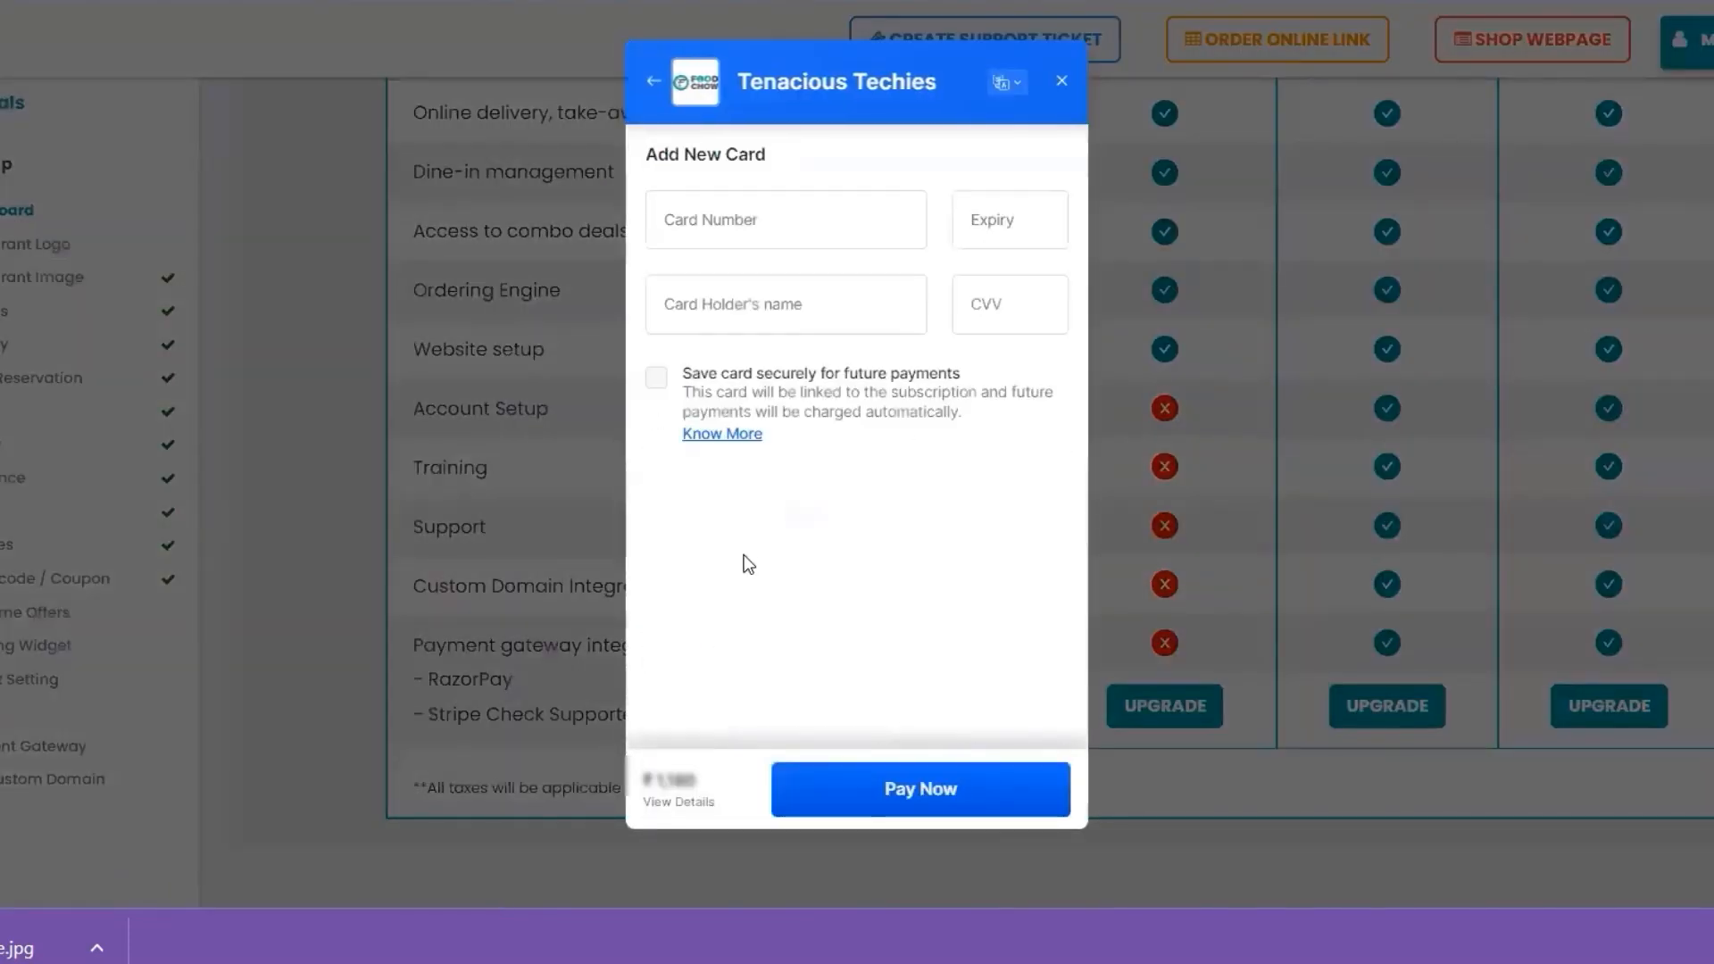
left_click(824, 222)
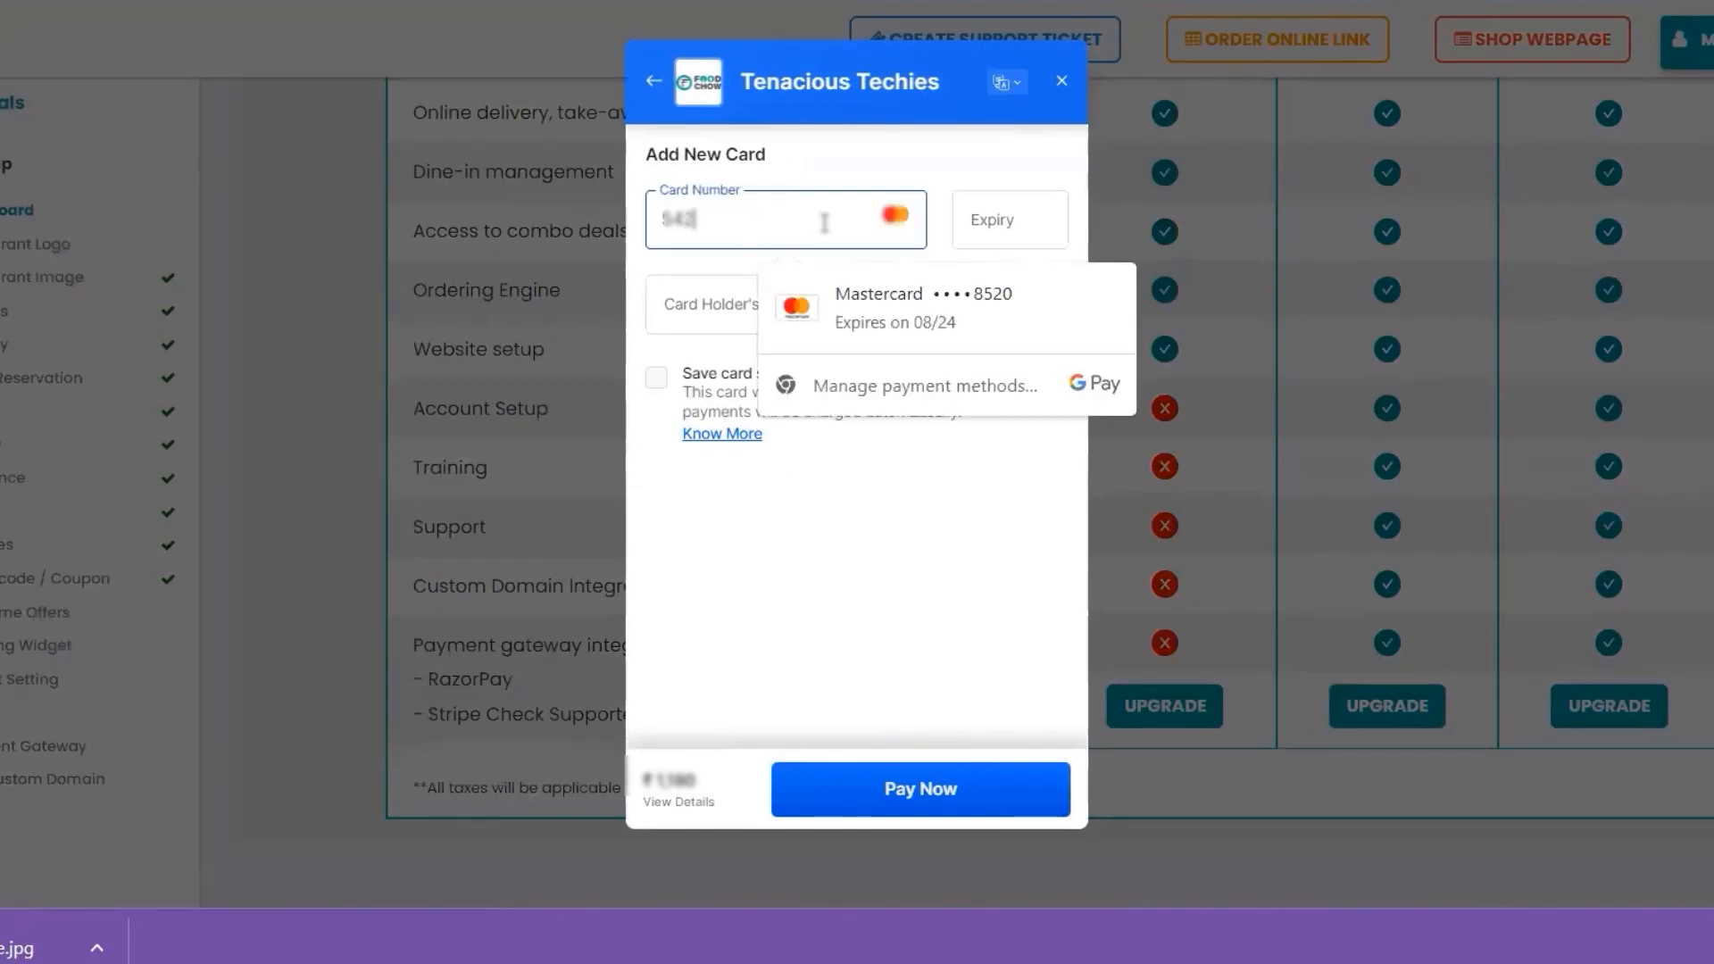
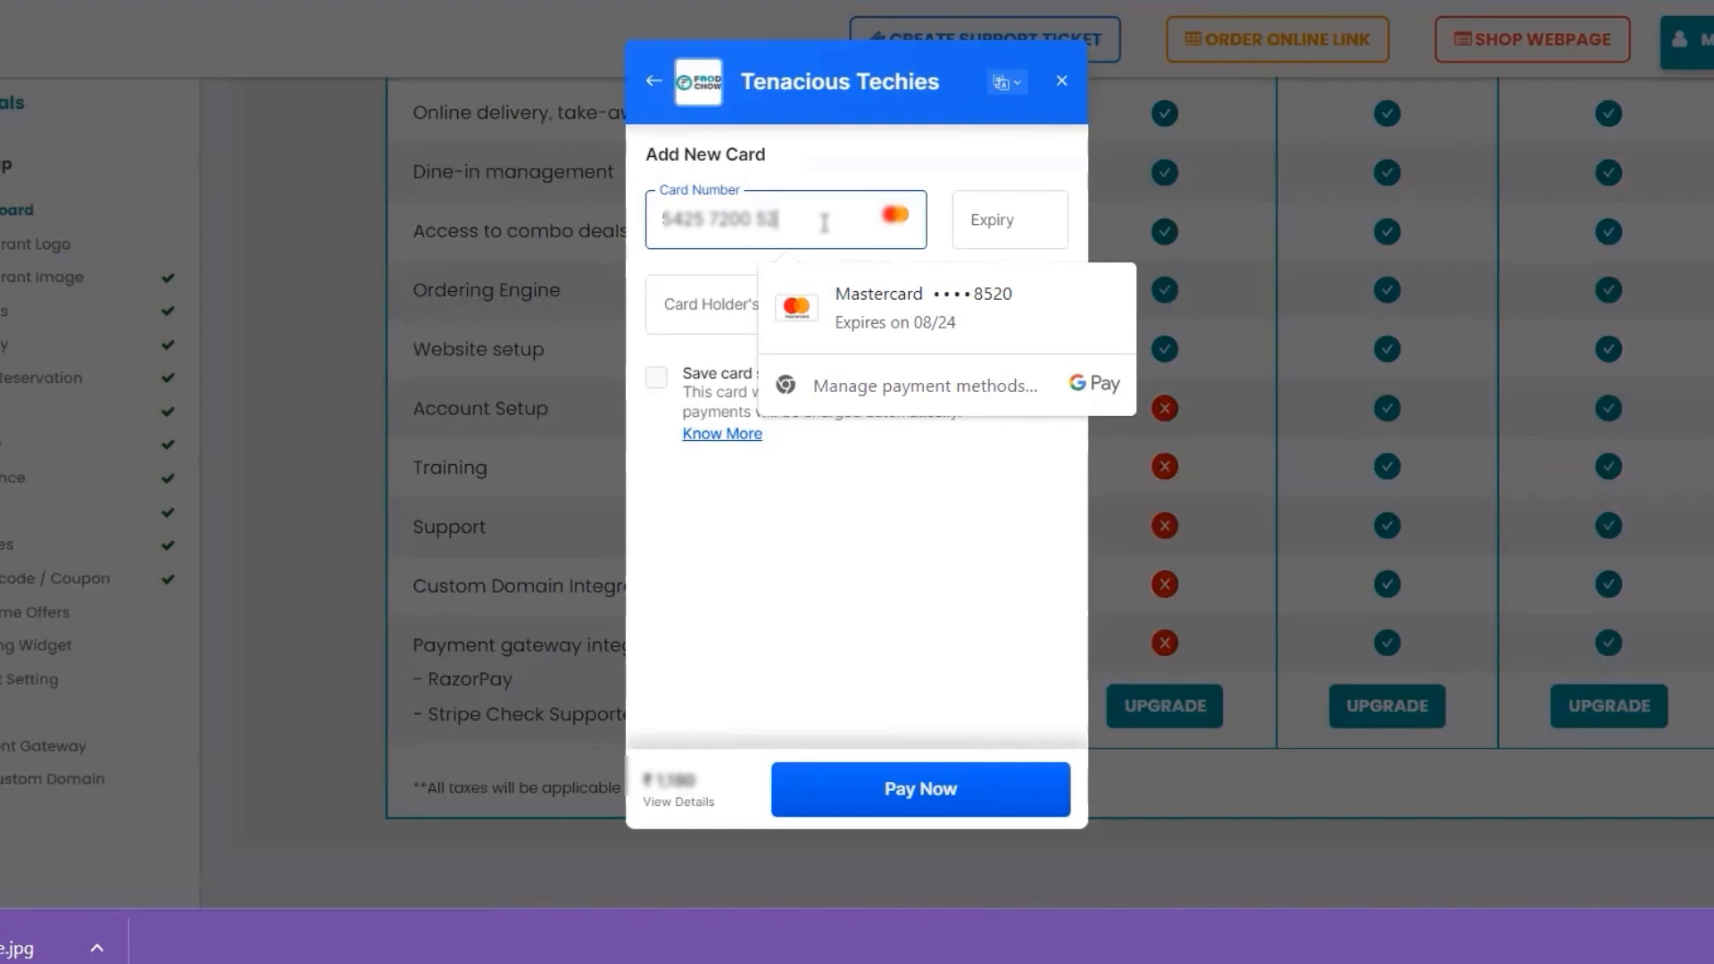
left_click(999, 218)
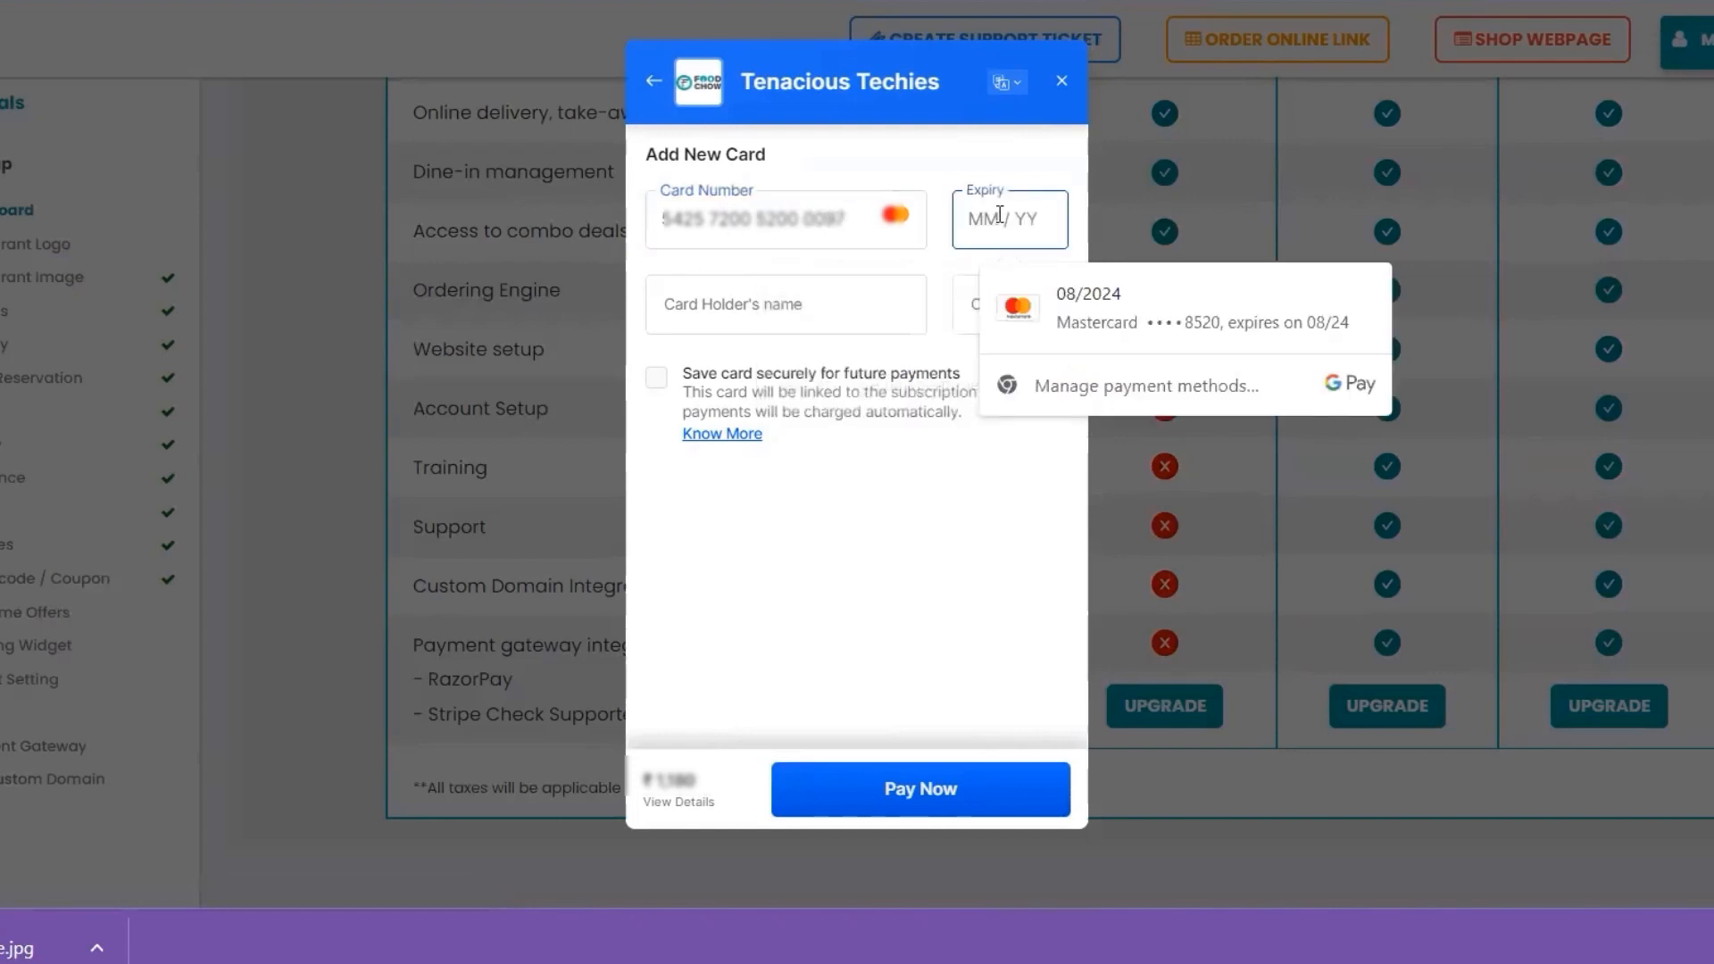
type("05 /25")
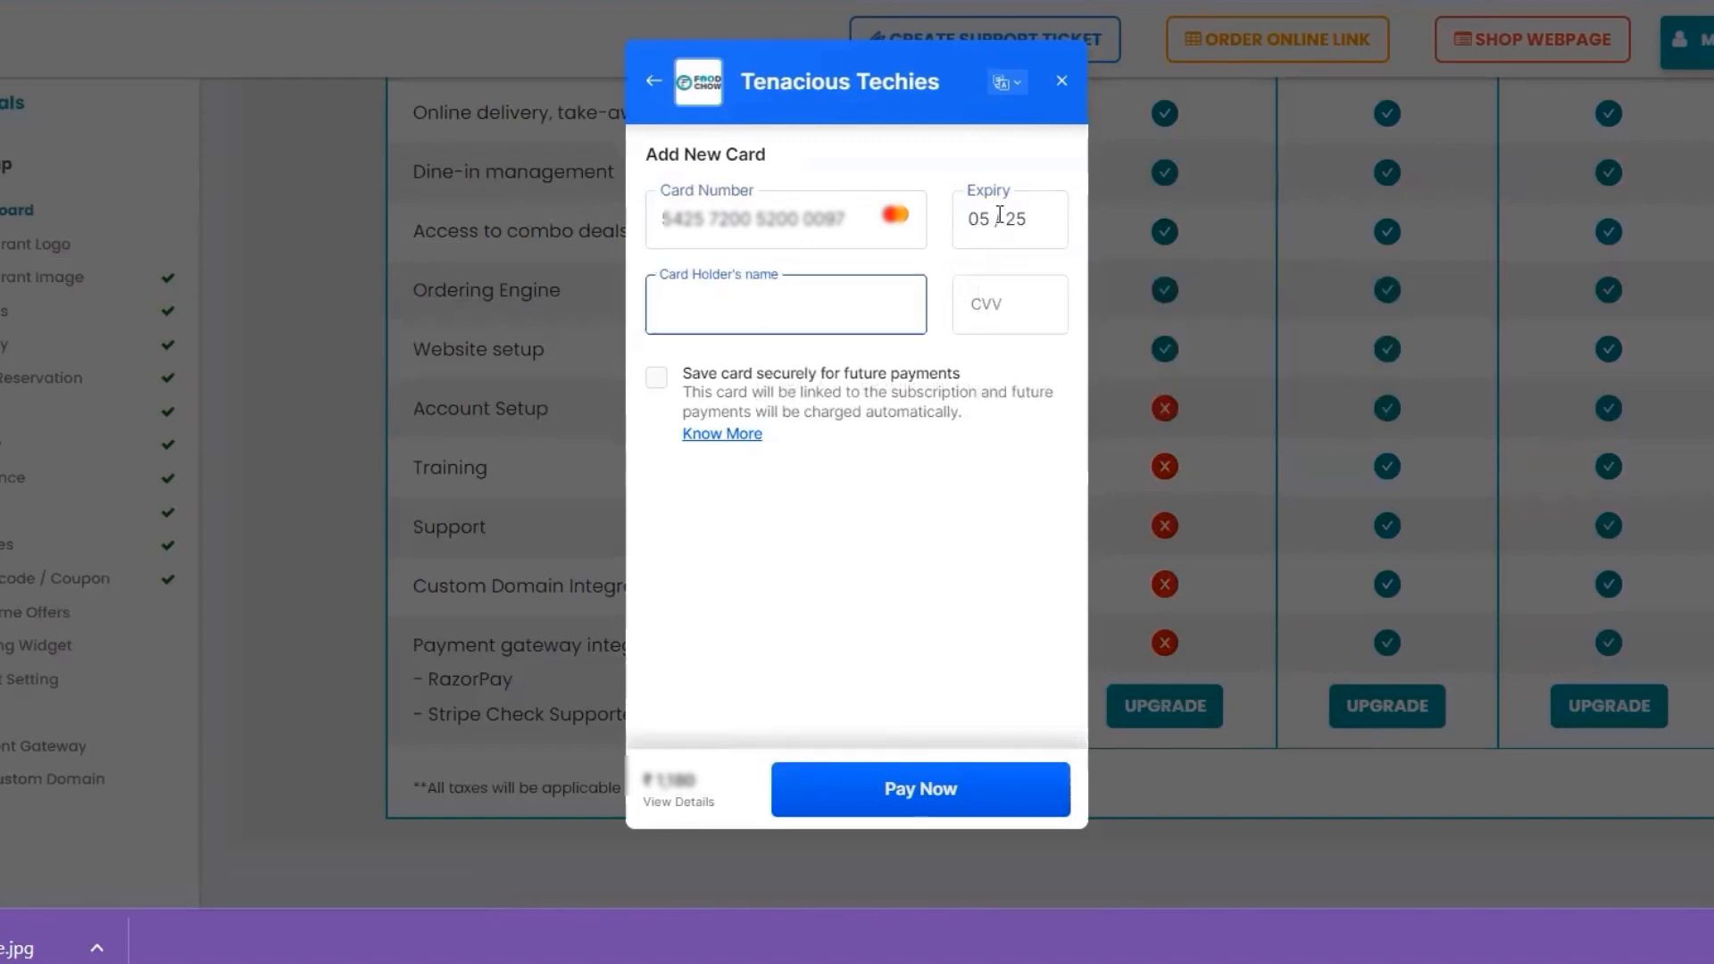
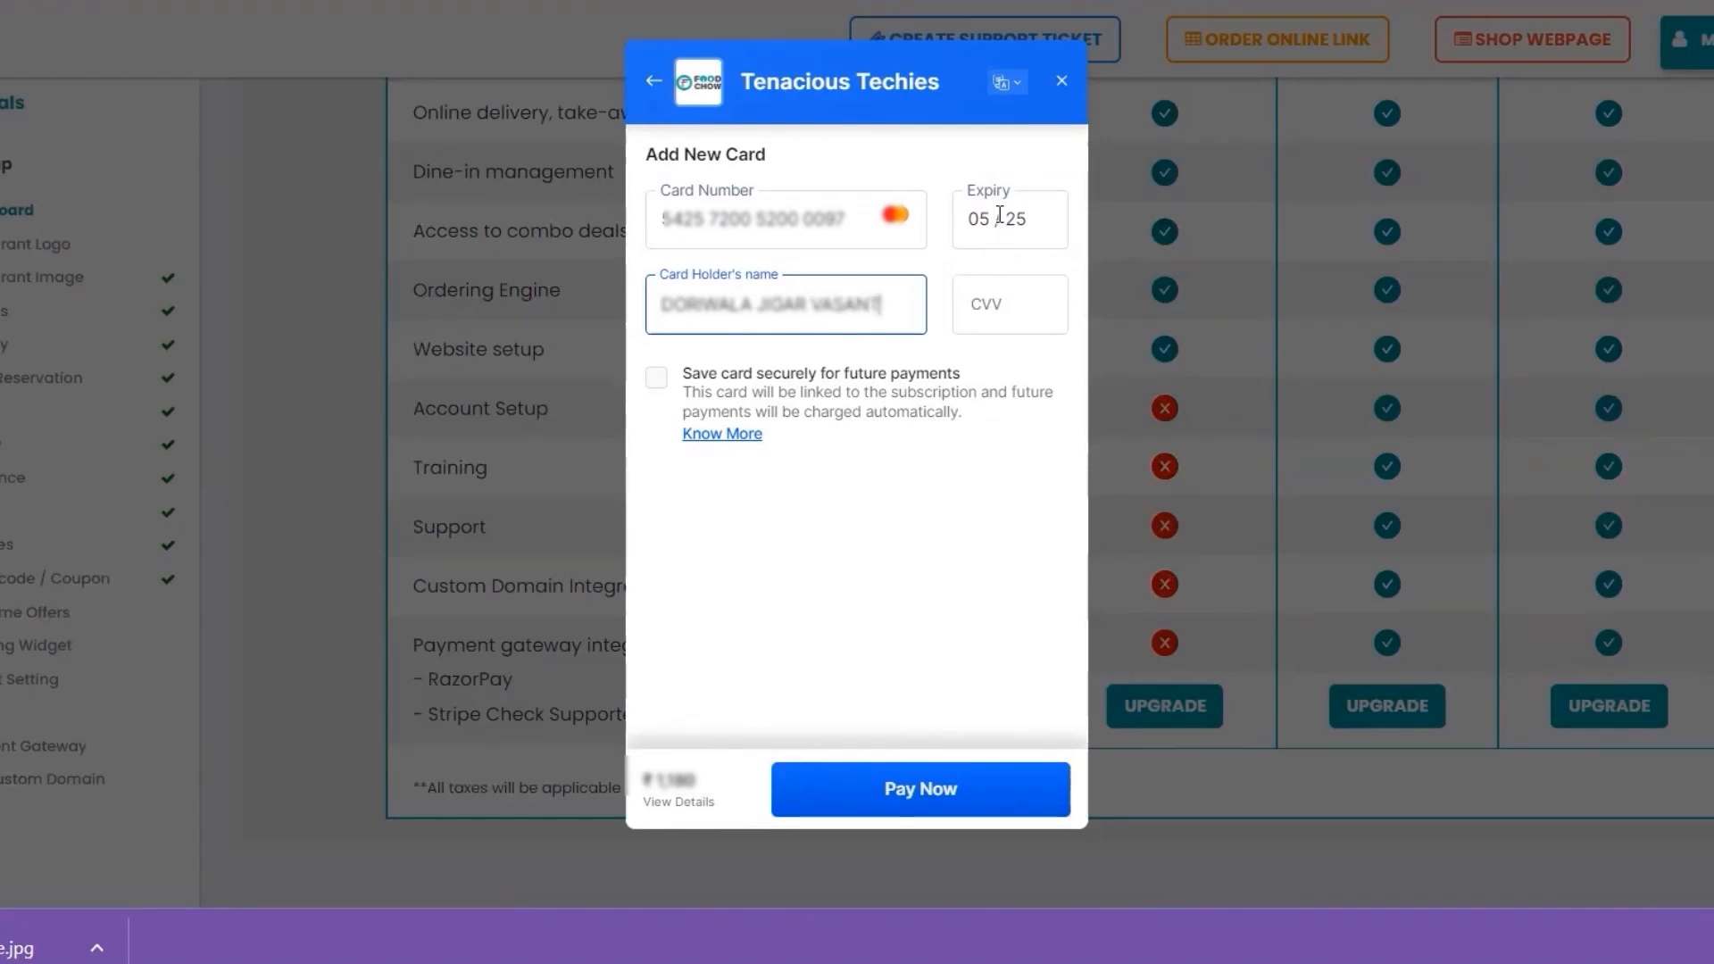
left_click(980, 301)
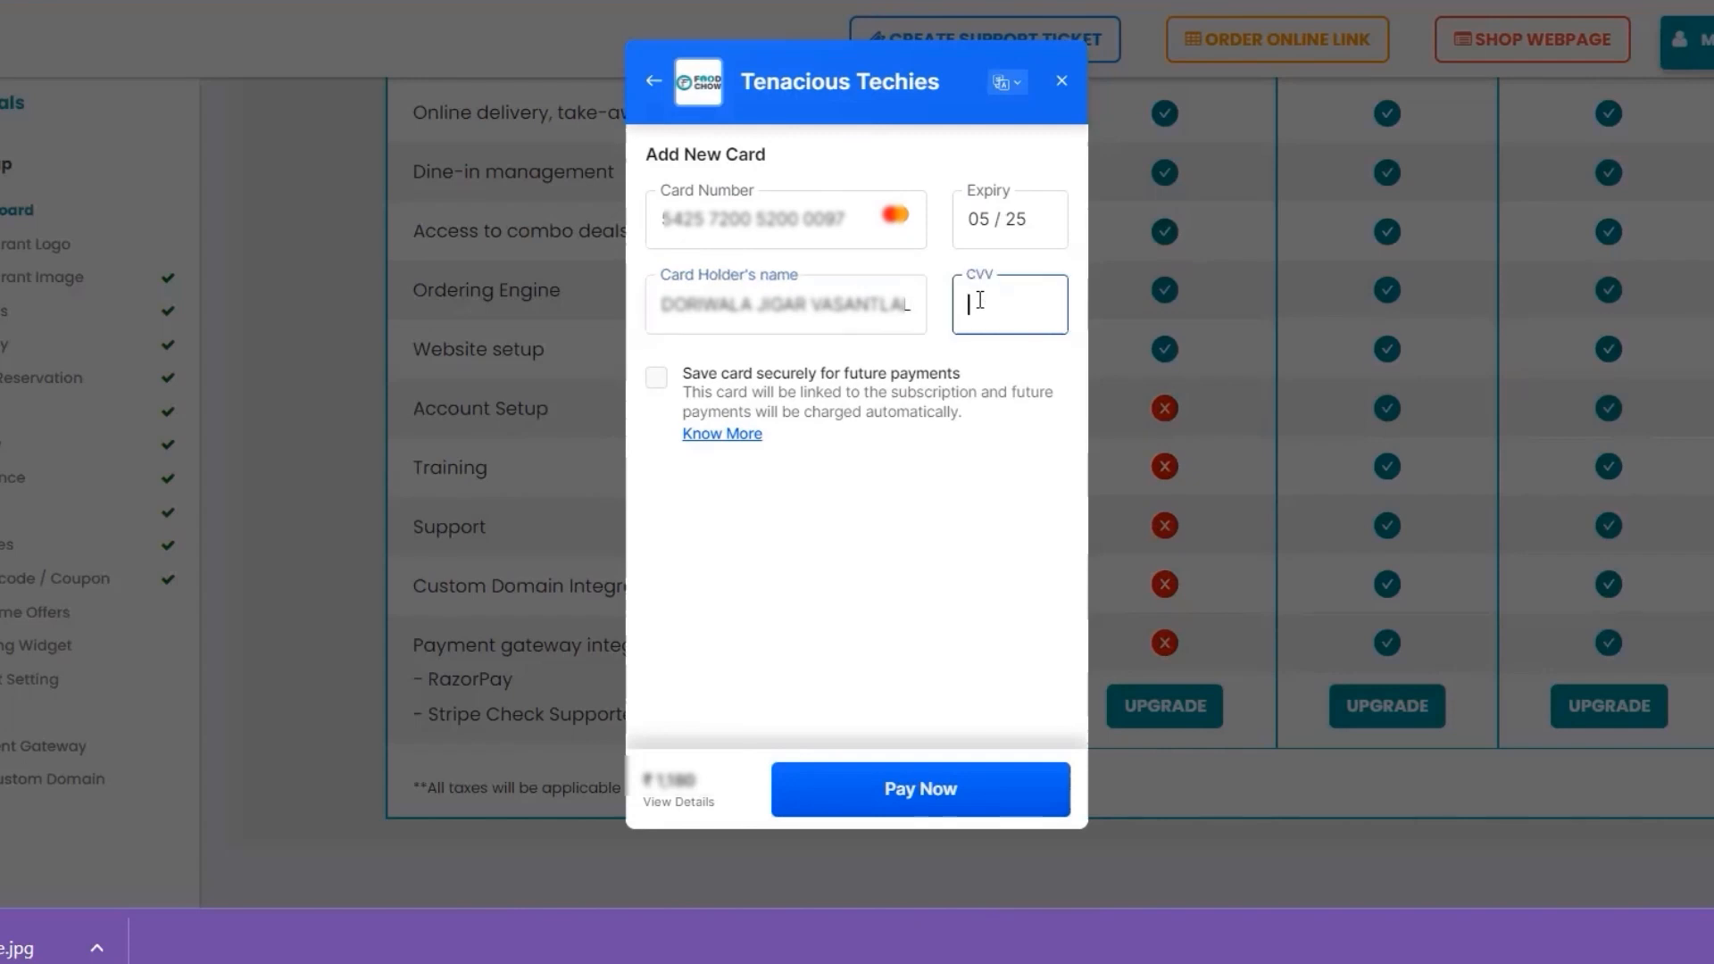
type("123")
left_click(656, 378)
left_click(908, 801)
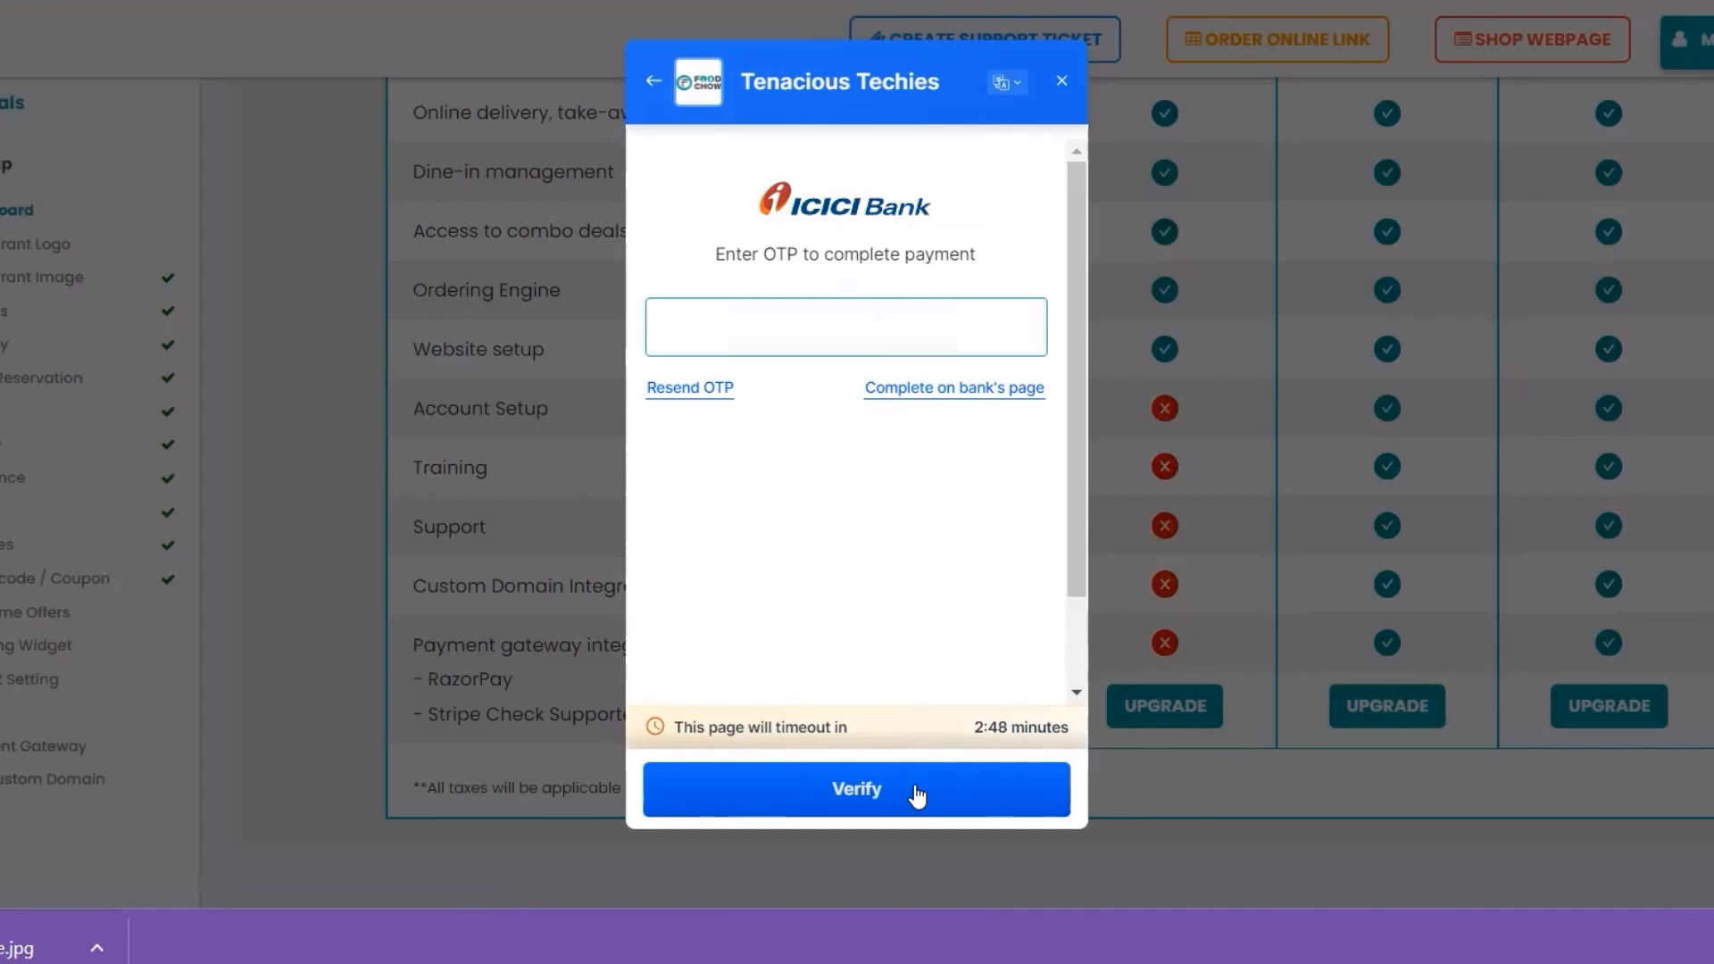
Enter the bank OTP and verify it to complete the Gold plan payment
left_click(697, 332)
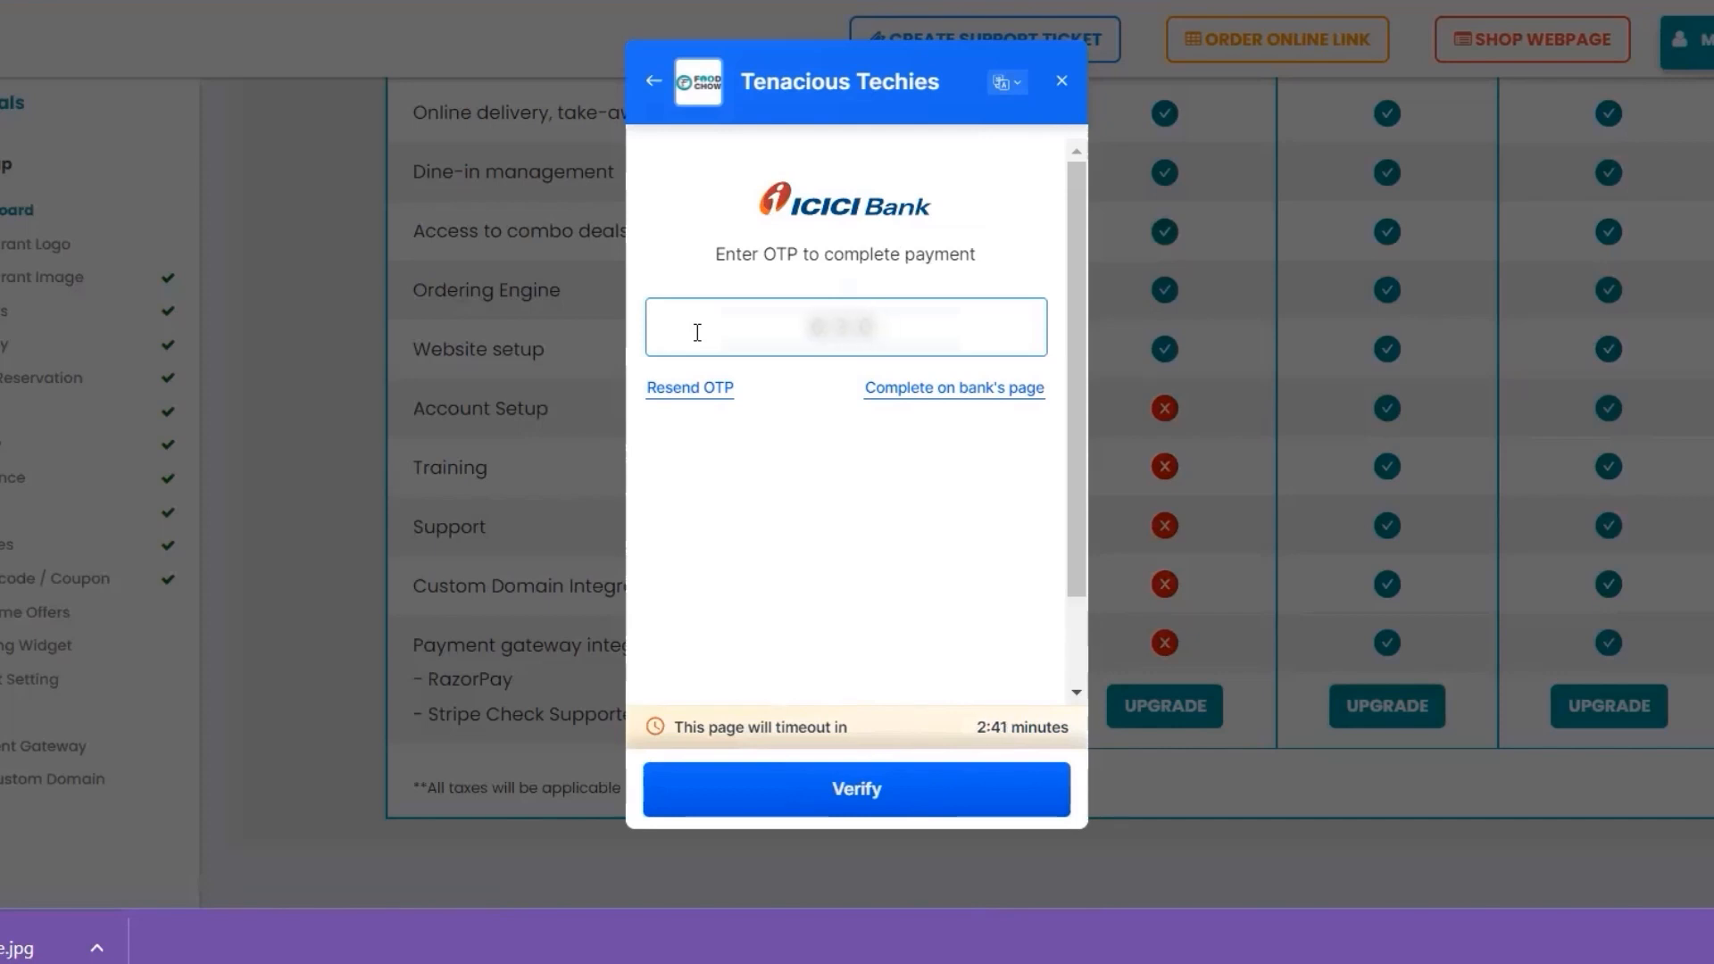
left_click(867, 790)
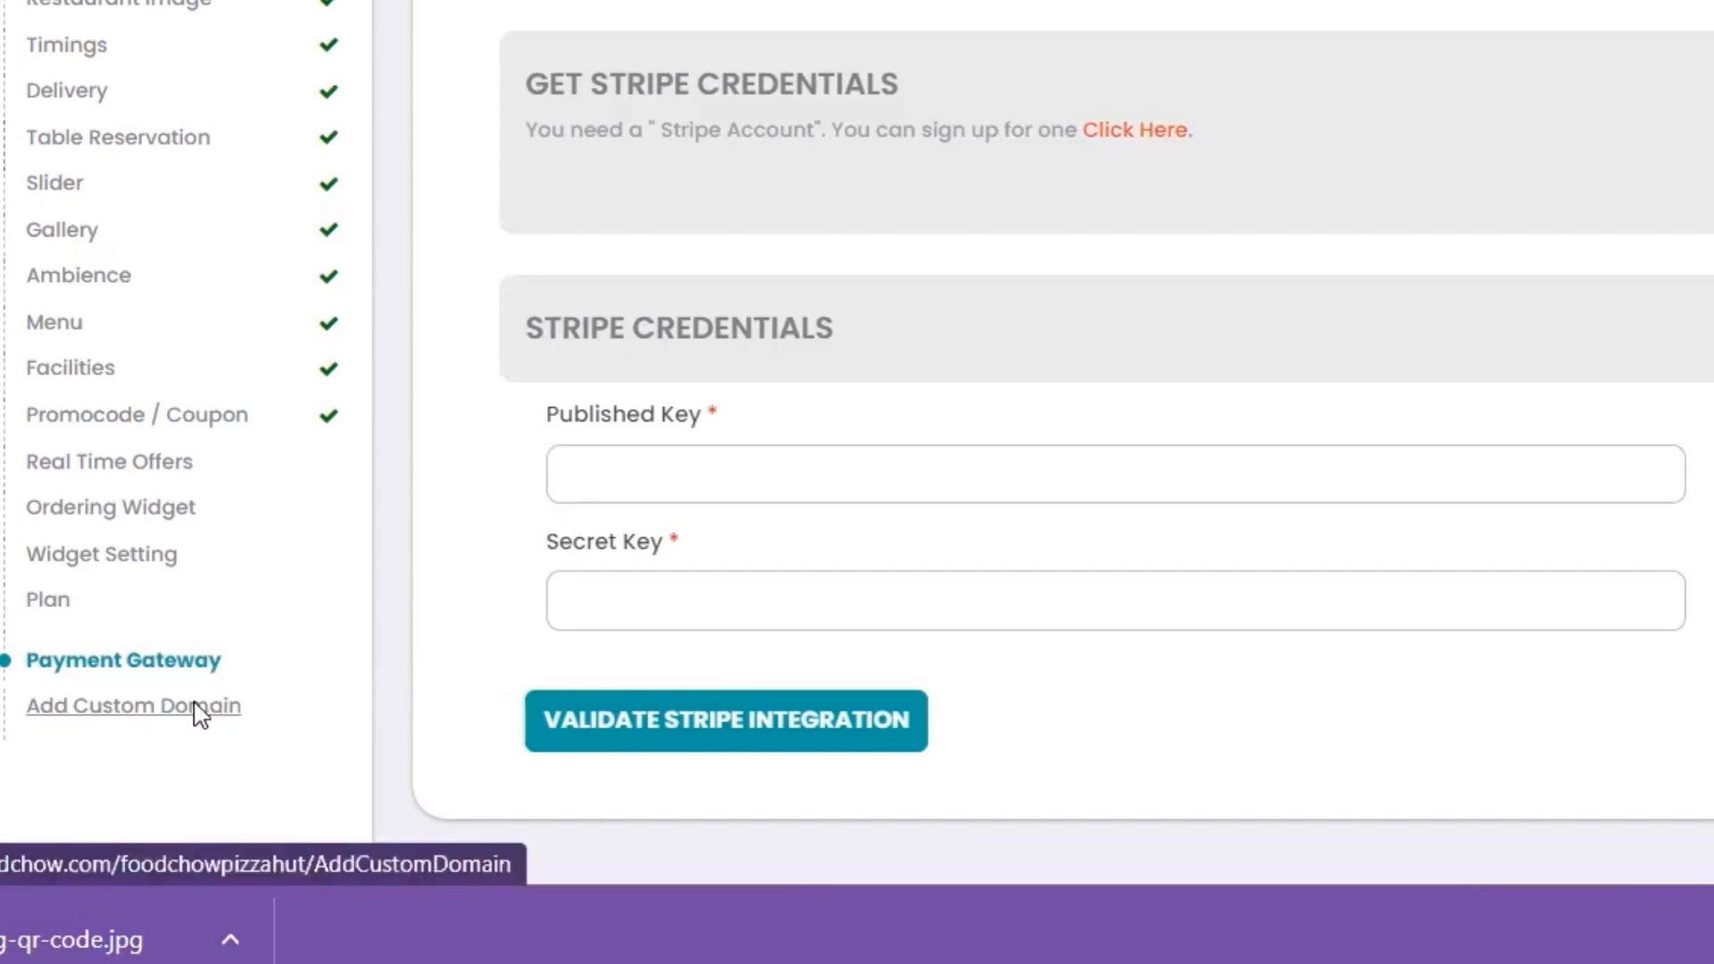
Go from the Stripe Payment Gateway page to Add Custom Domain
left_click(196, 712)
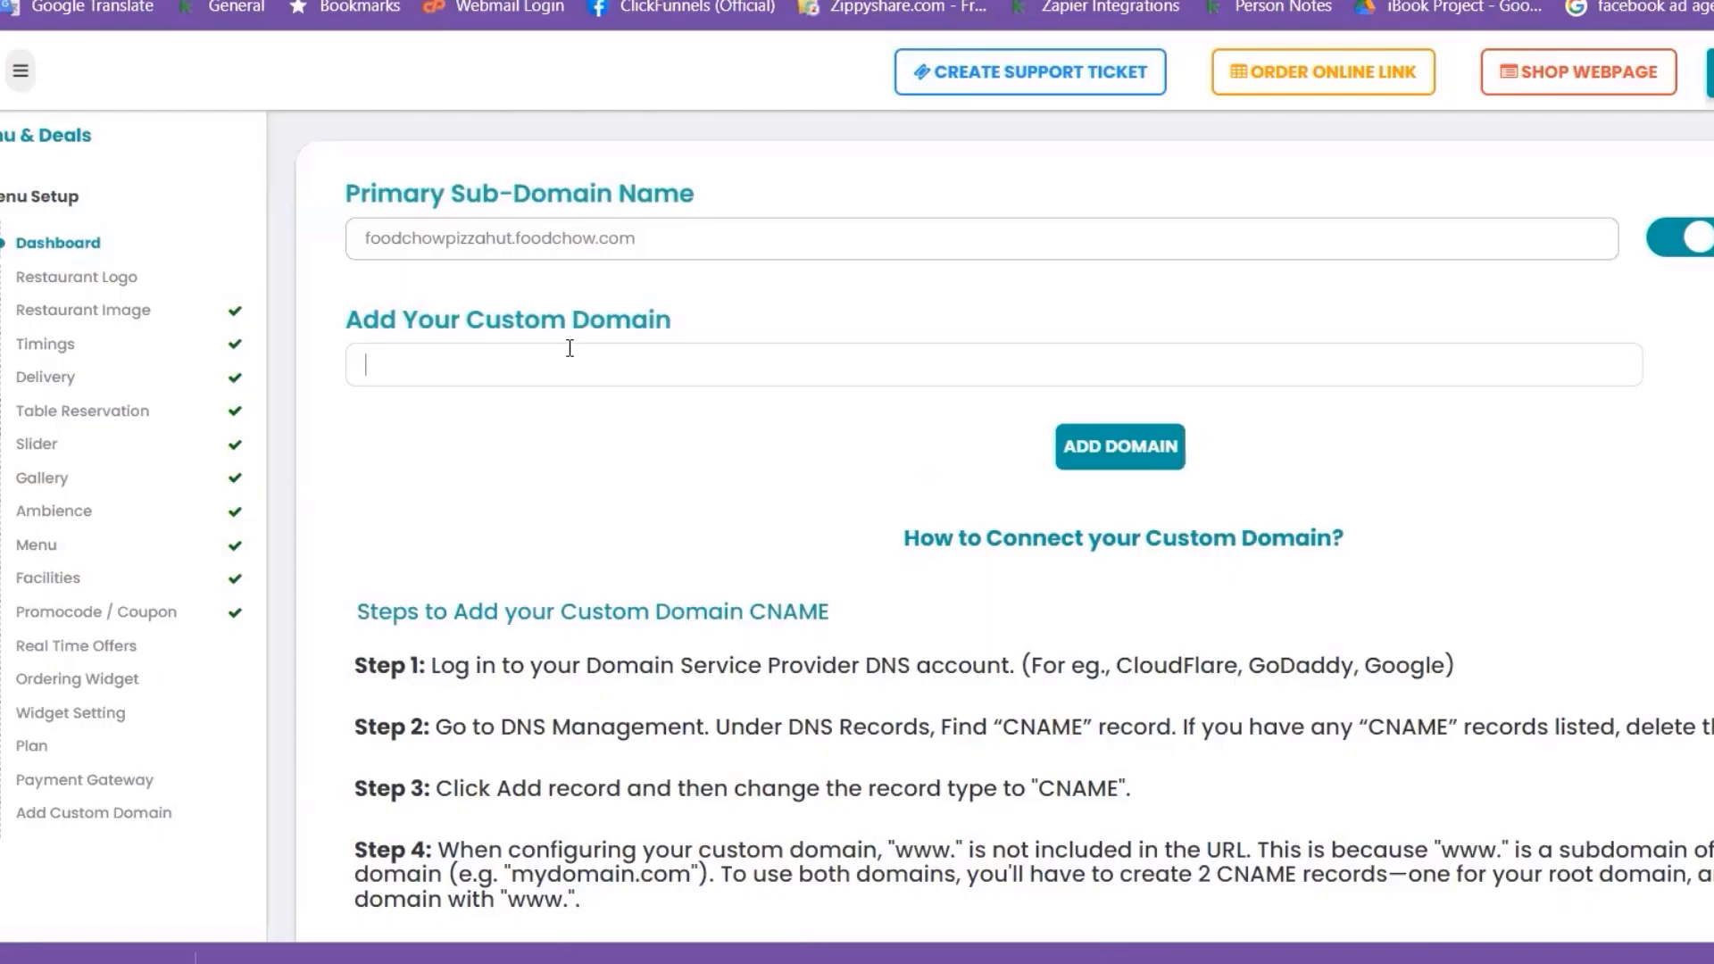
type("H")
key("BackSpace")
type("https")
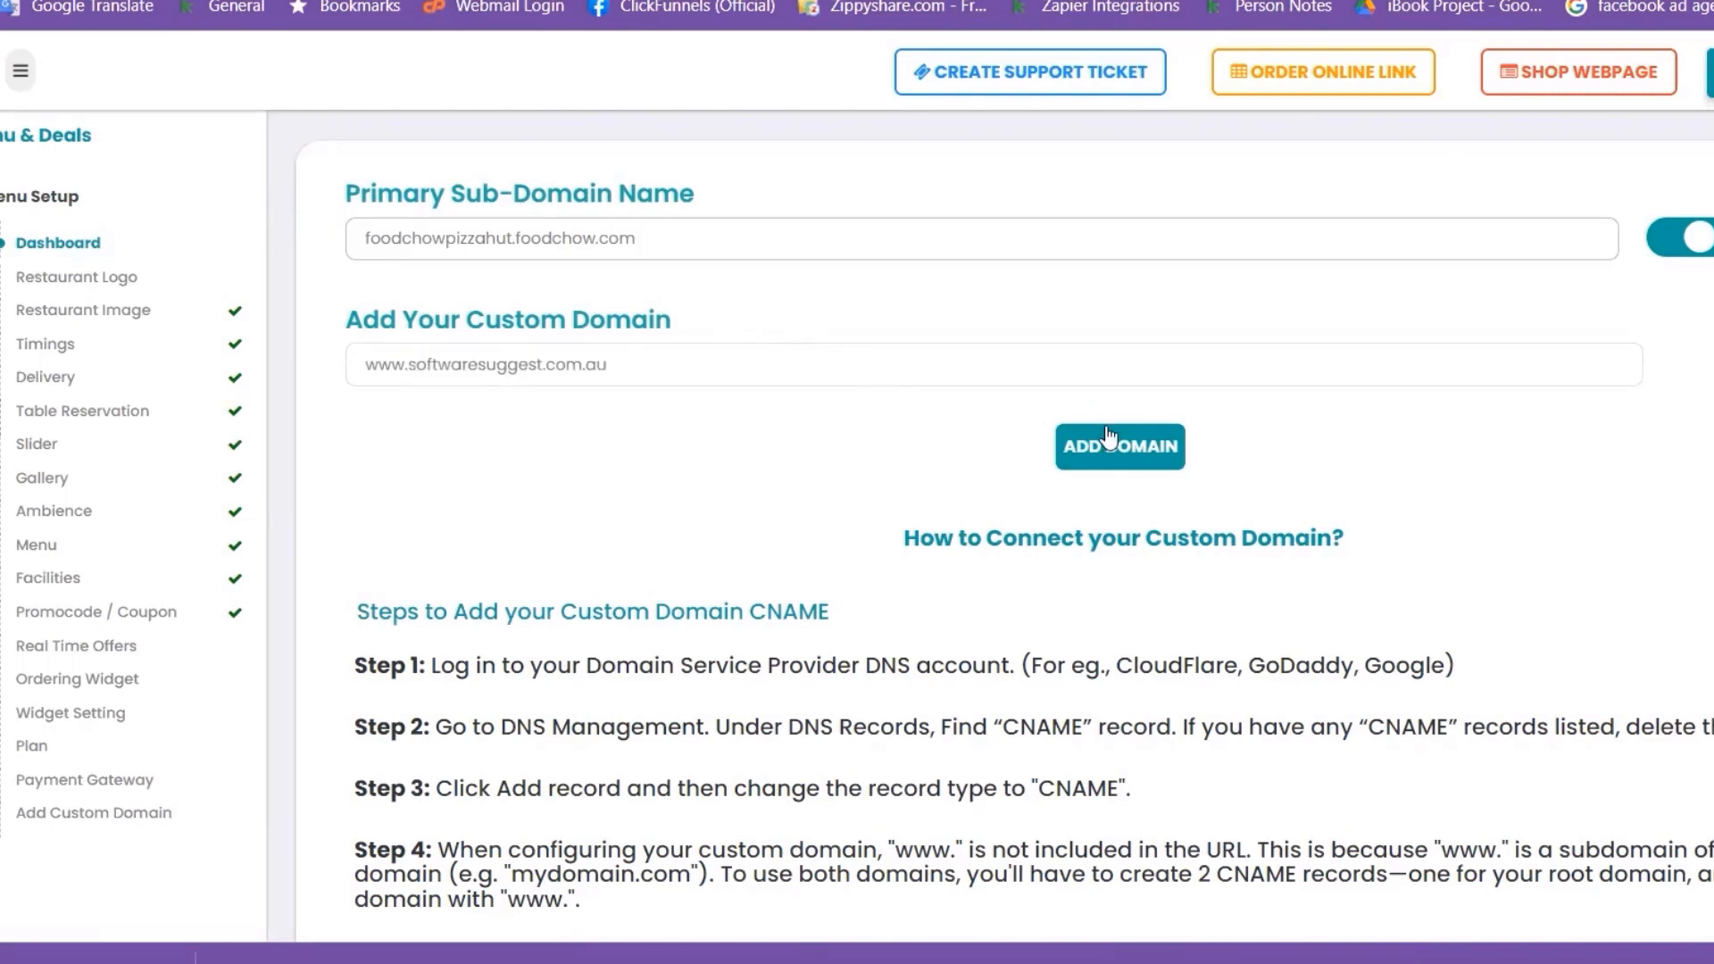
left_click(1126, 466)
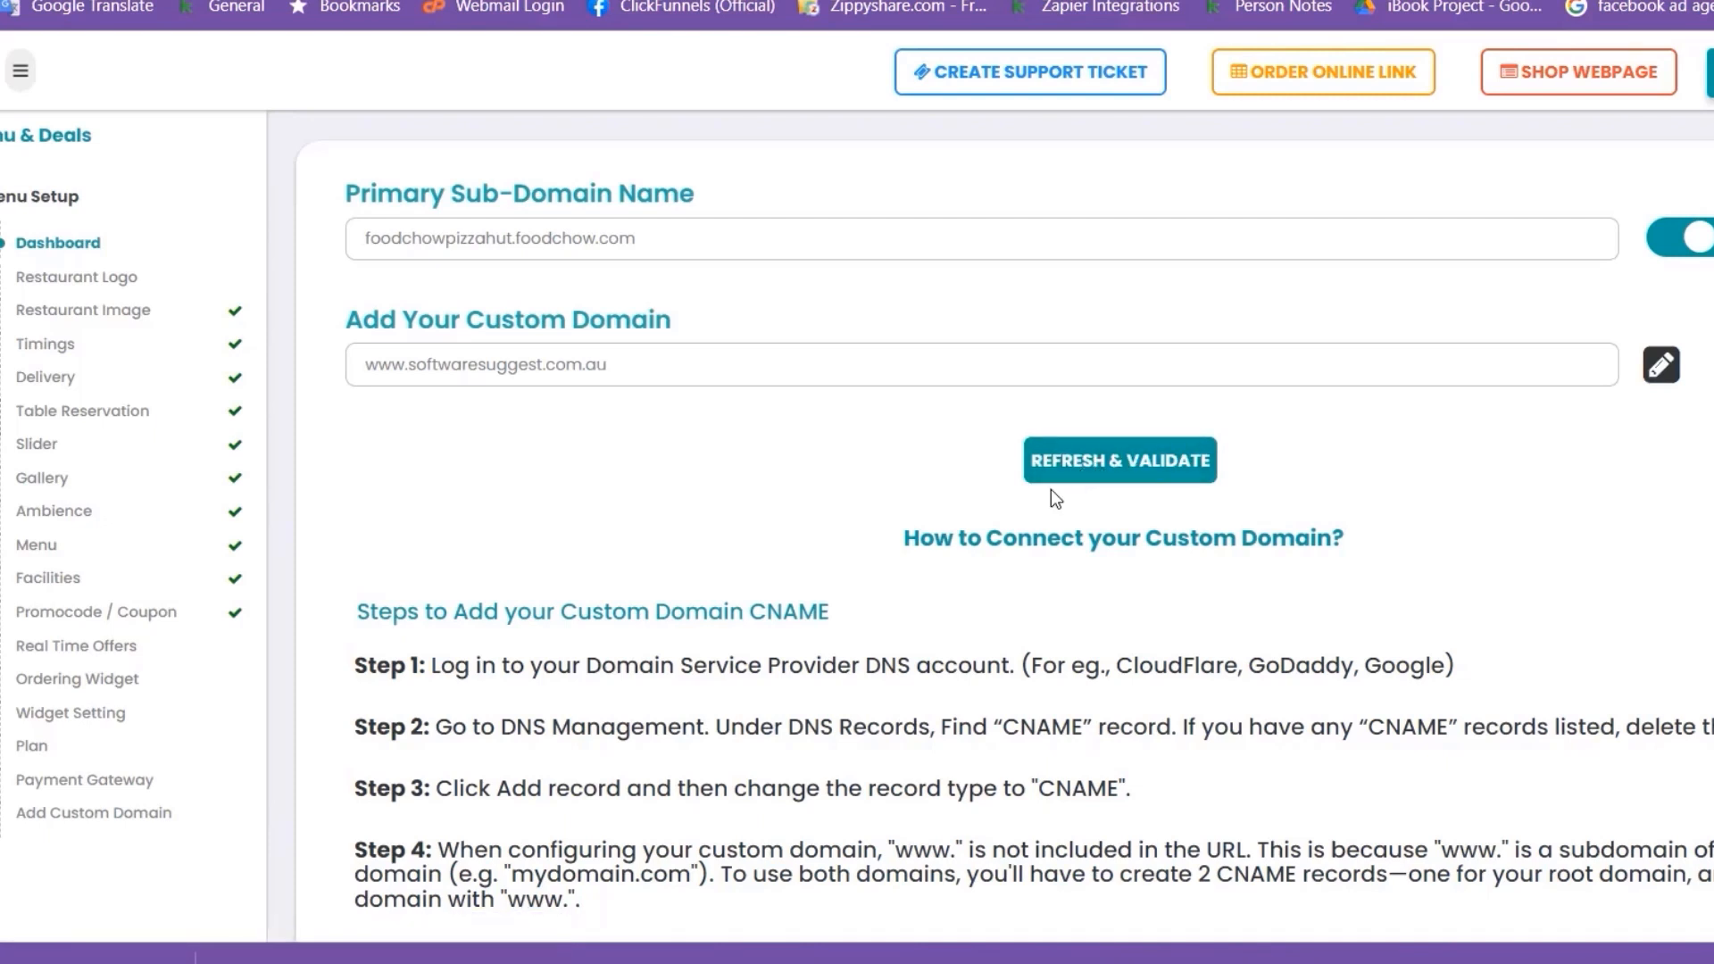
Read the CNAME setup steps and open the detailed registrar configuration guide
scroll(1064, 498, "down", 3)
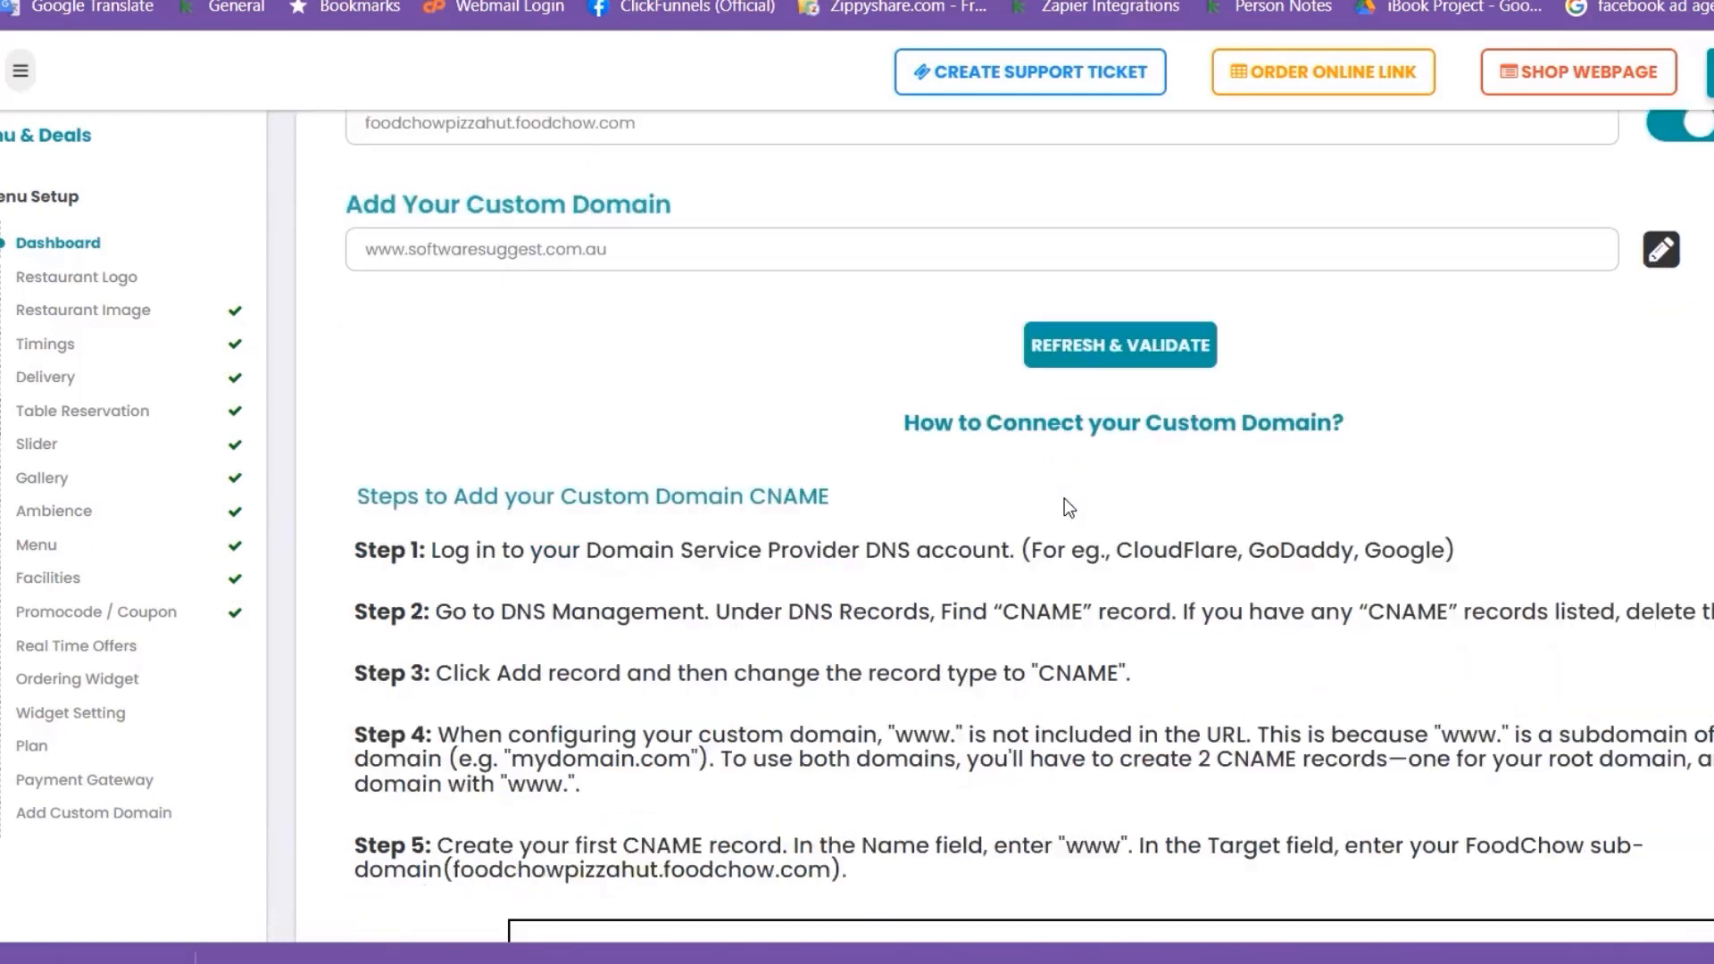
scroll(1066, 498, "down", 2)
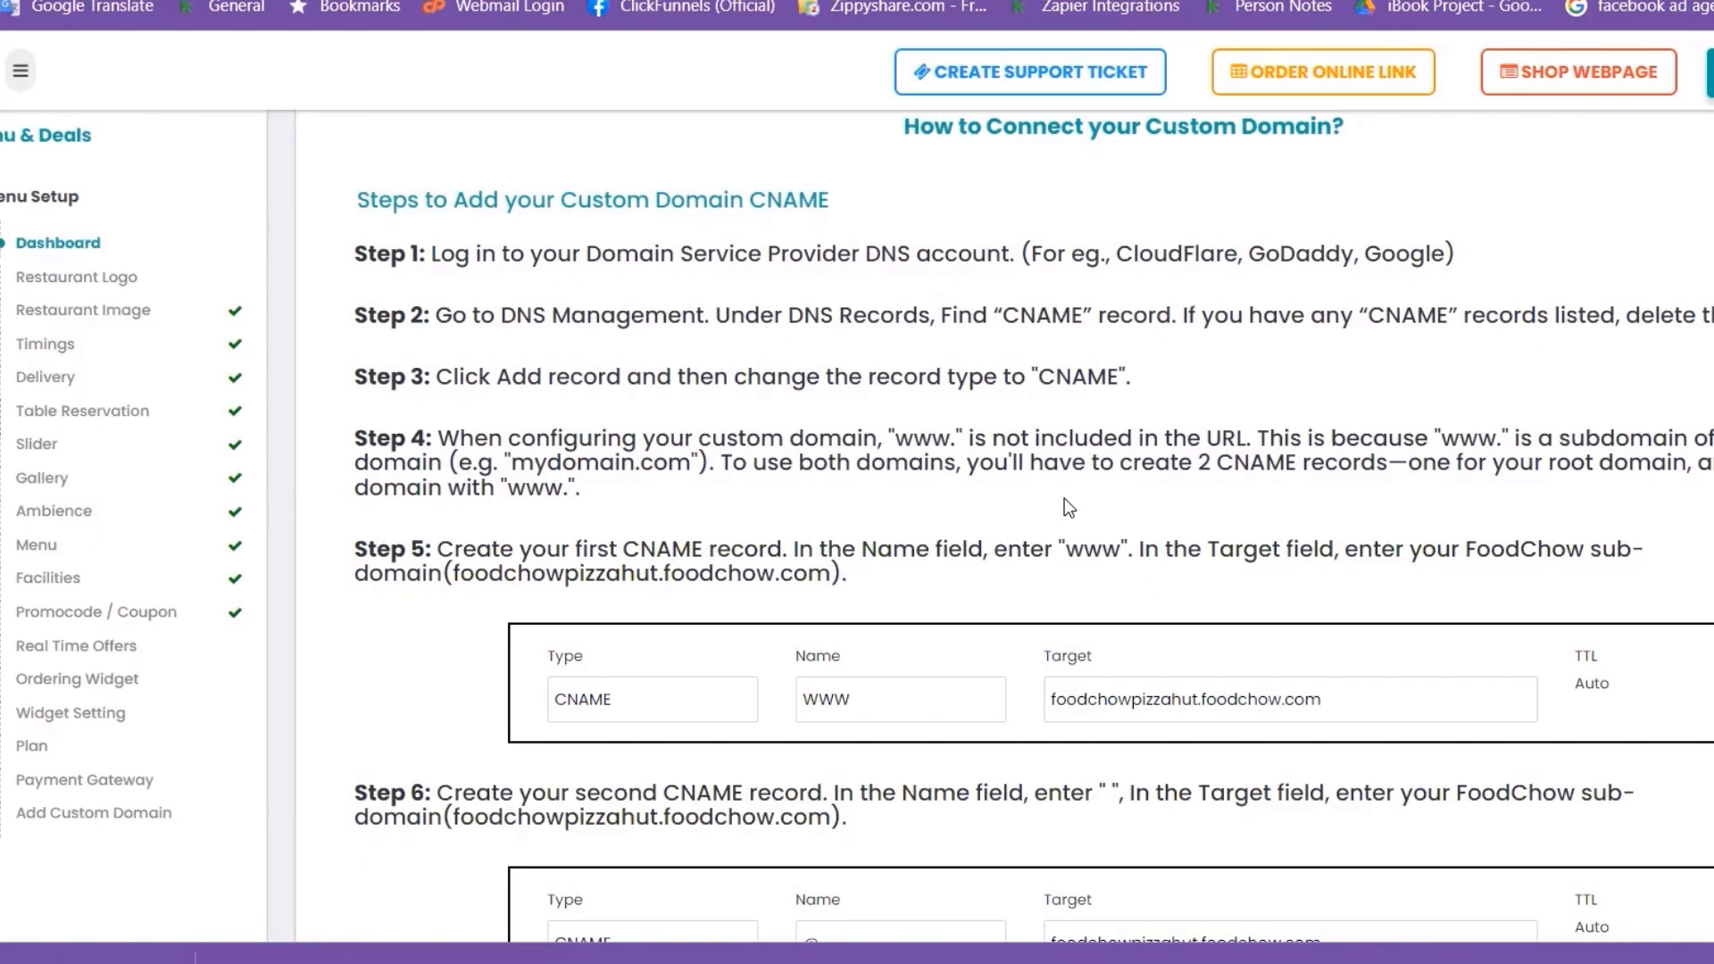
scroll(1064, 498, "down", 3)
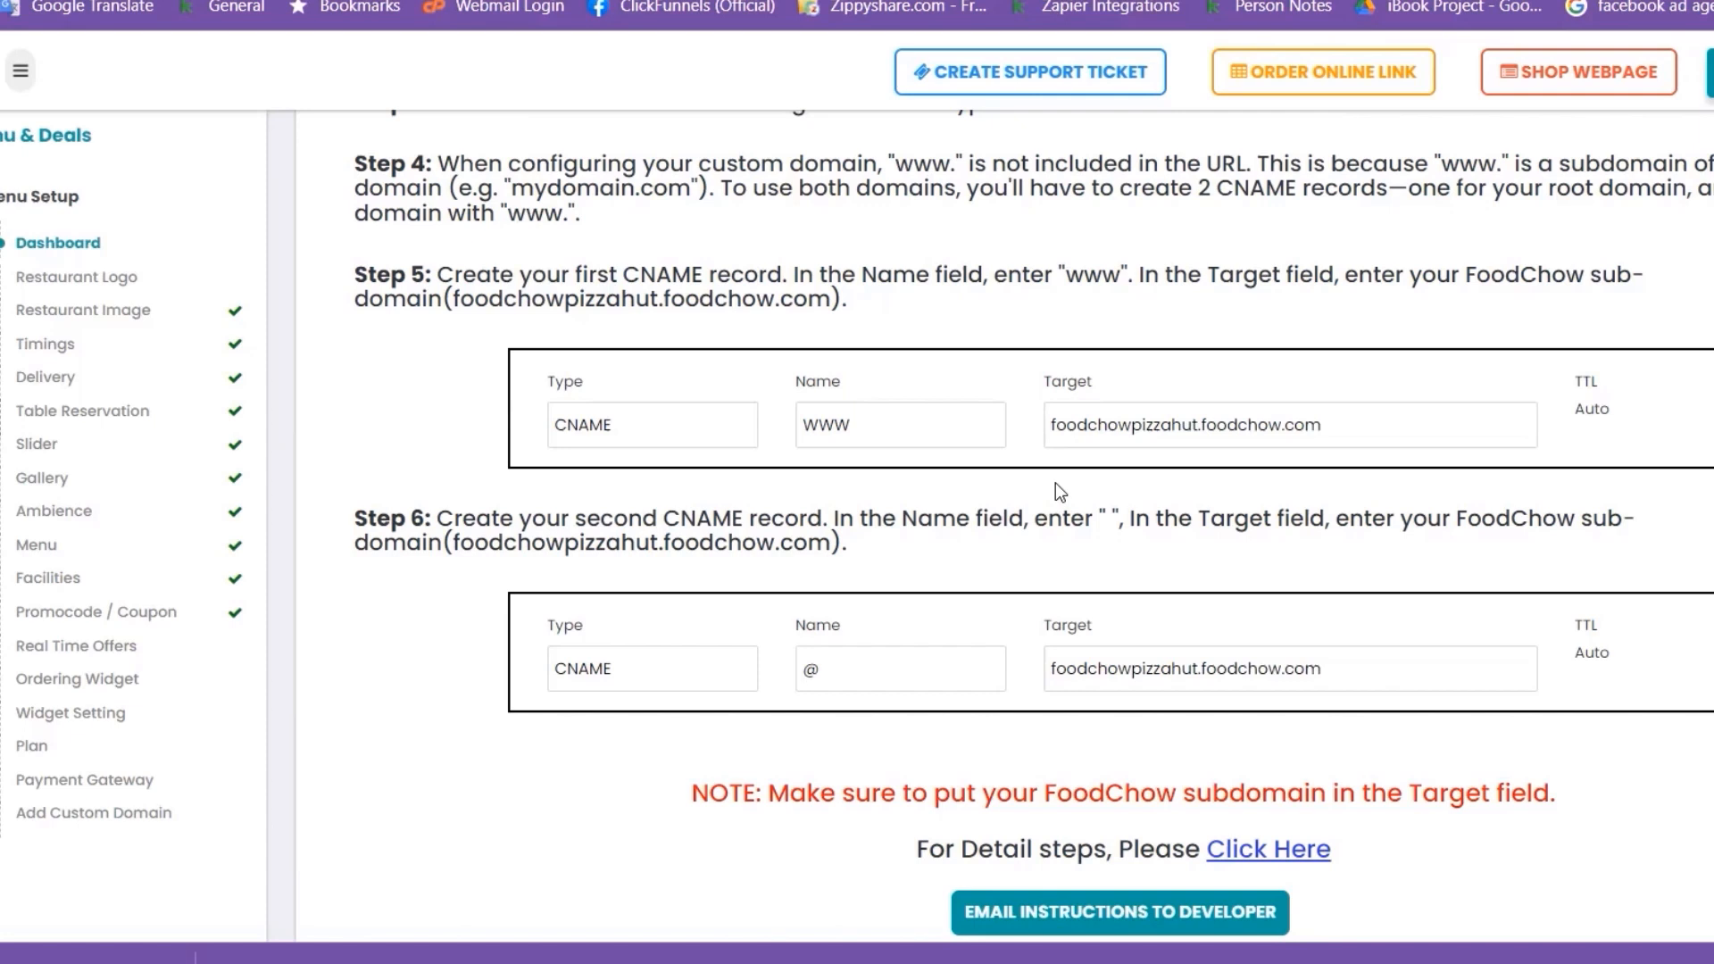
scroll(1055, 483, "down", 2)
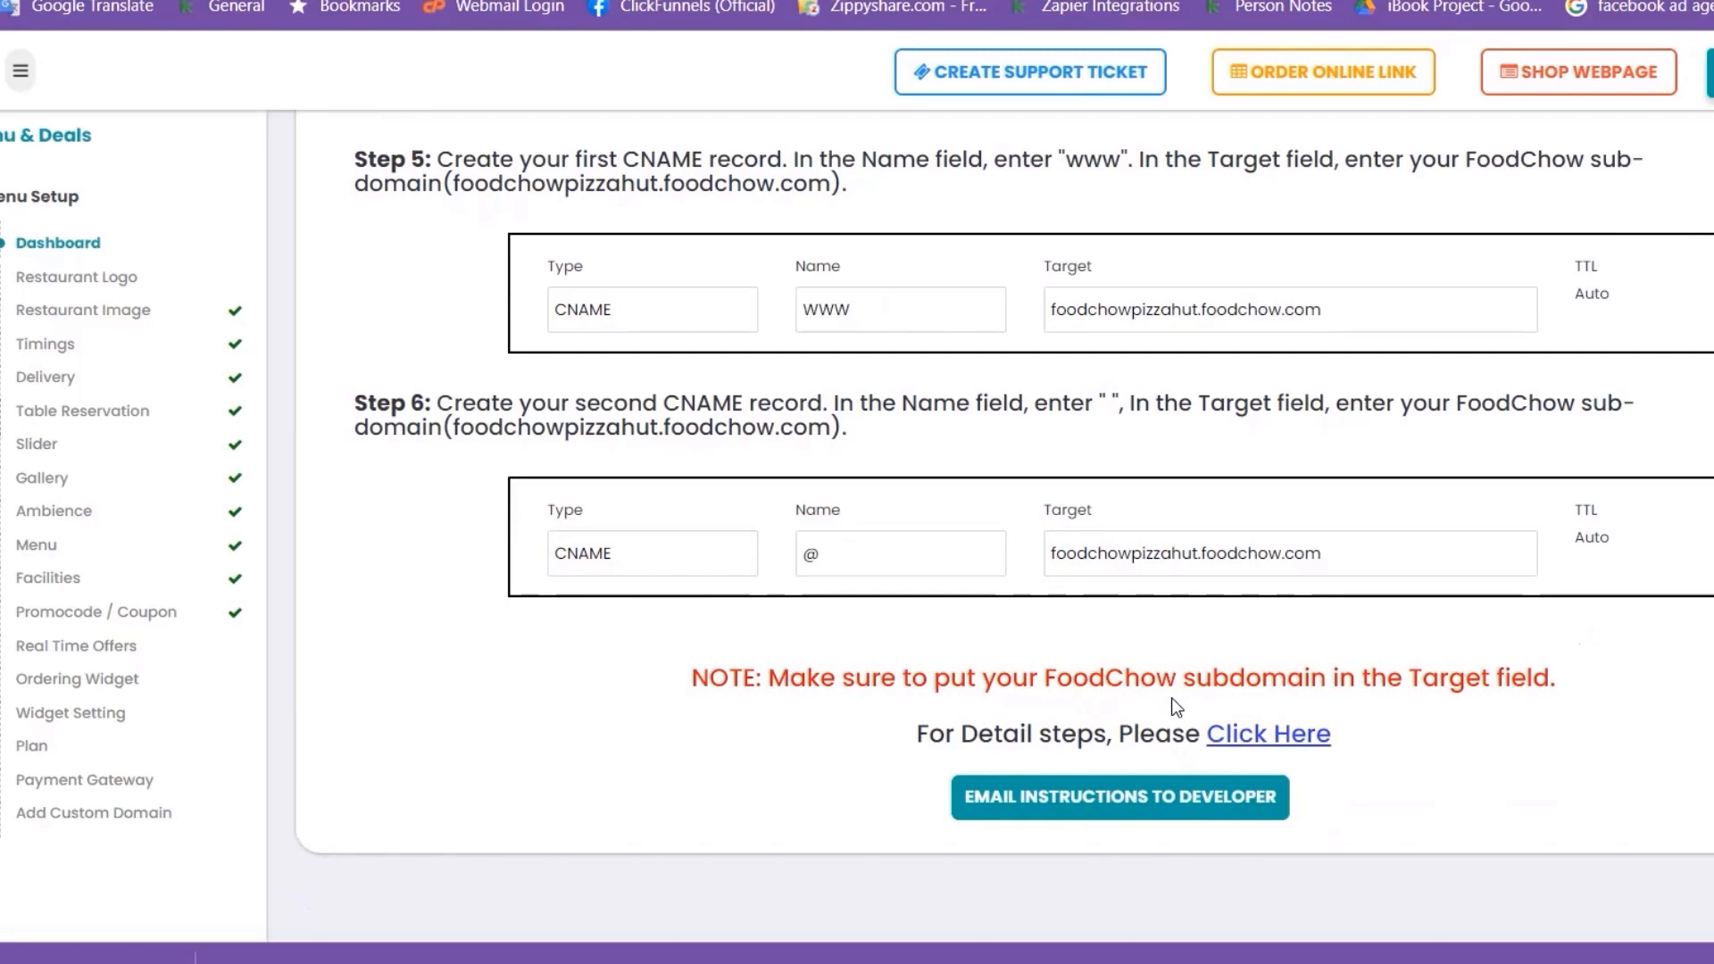
left_click(1253, 738)
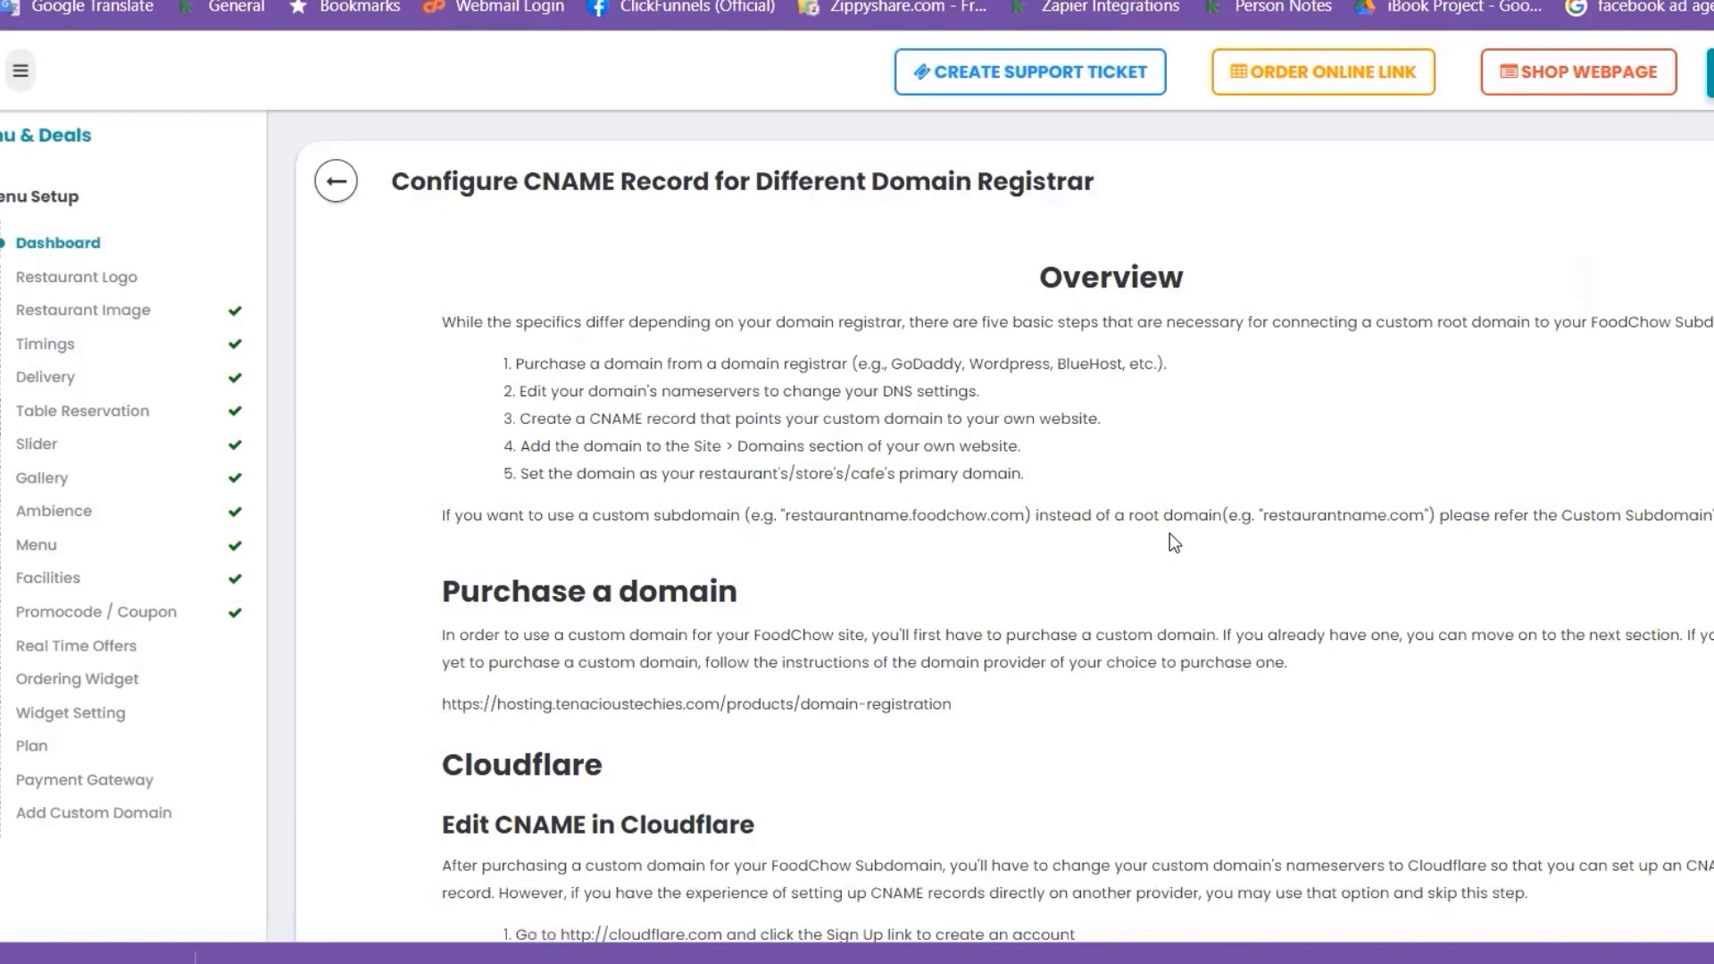
Scroll through the Cloudflare CNAME record configuration guide
scroll(1169, 532, "down", 3)
scroll(1172, 543, "down", 5)
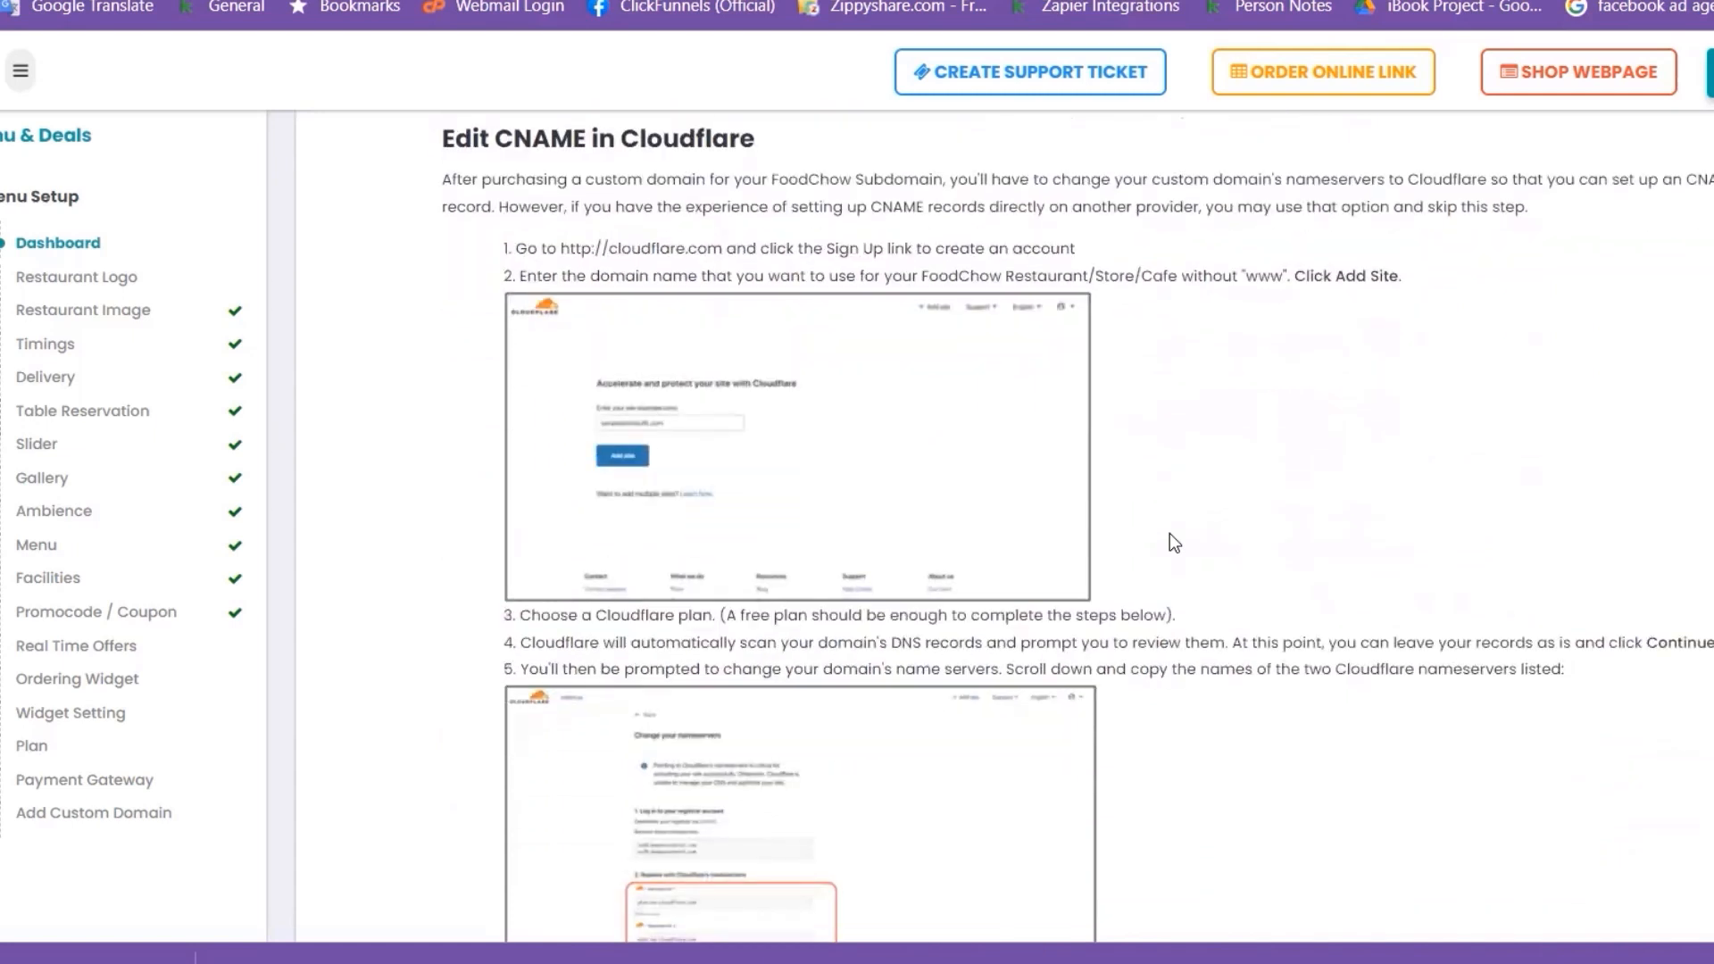
scroll(1170, 534, "down", 9)
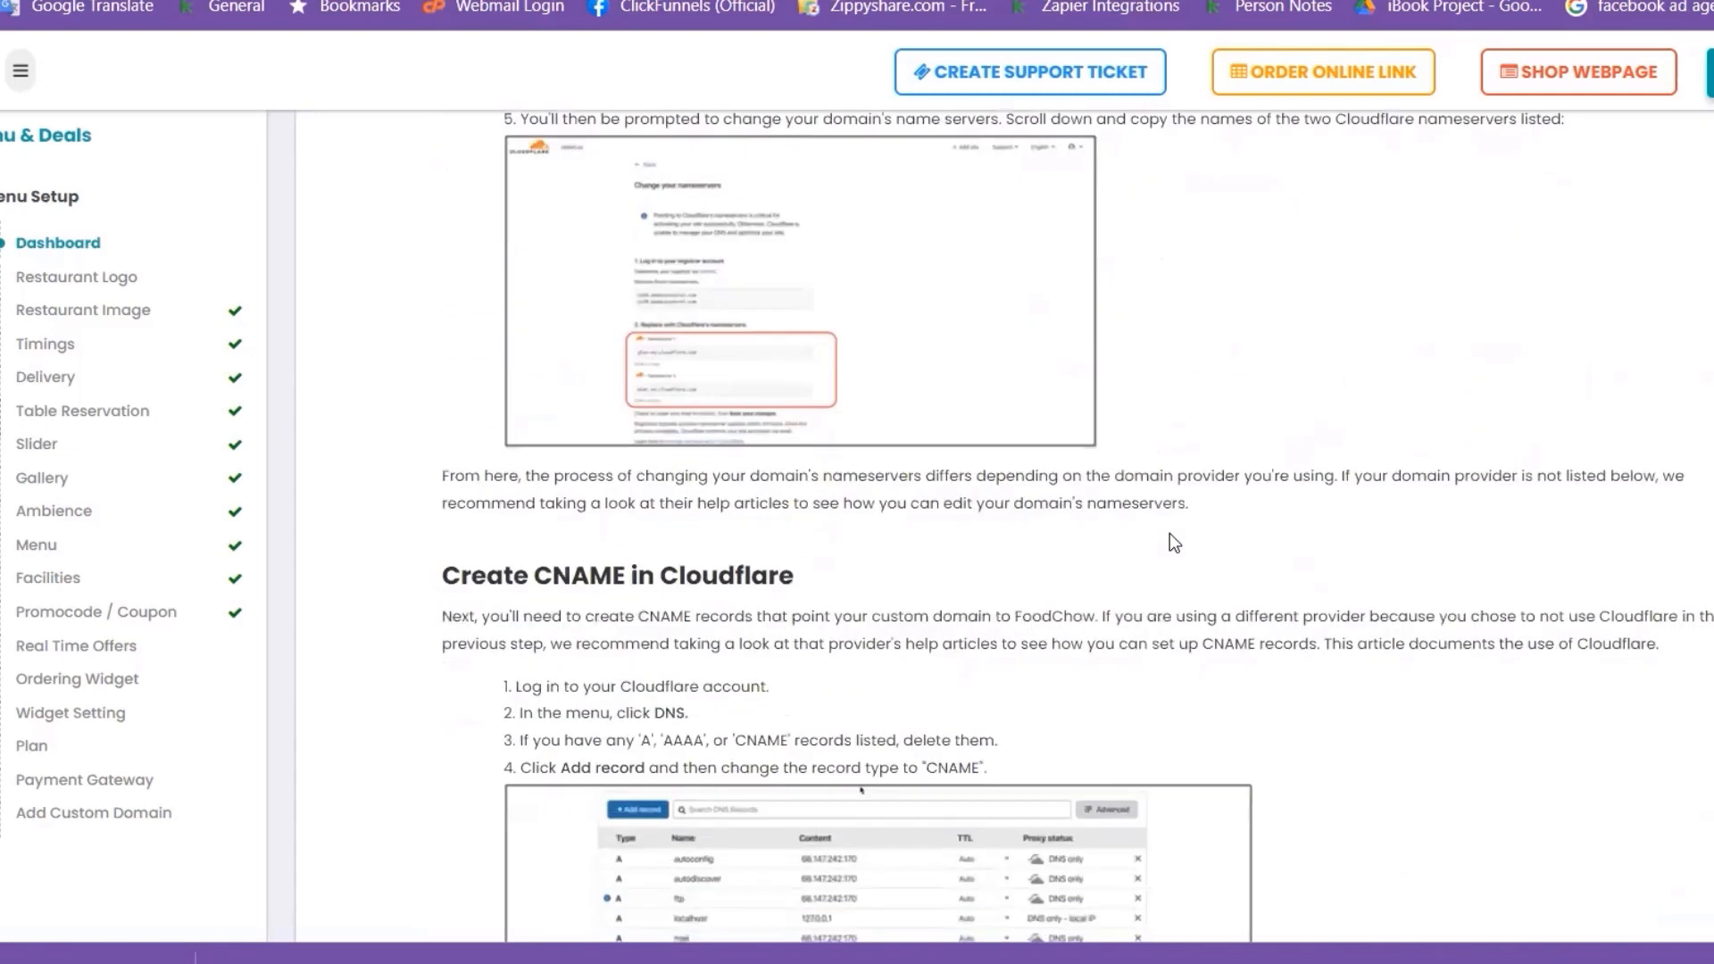
scroll(1169, 533, "down", 4)
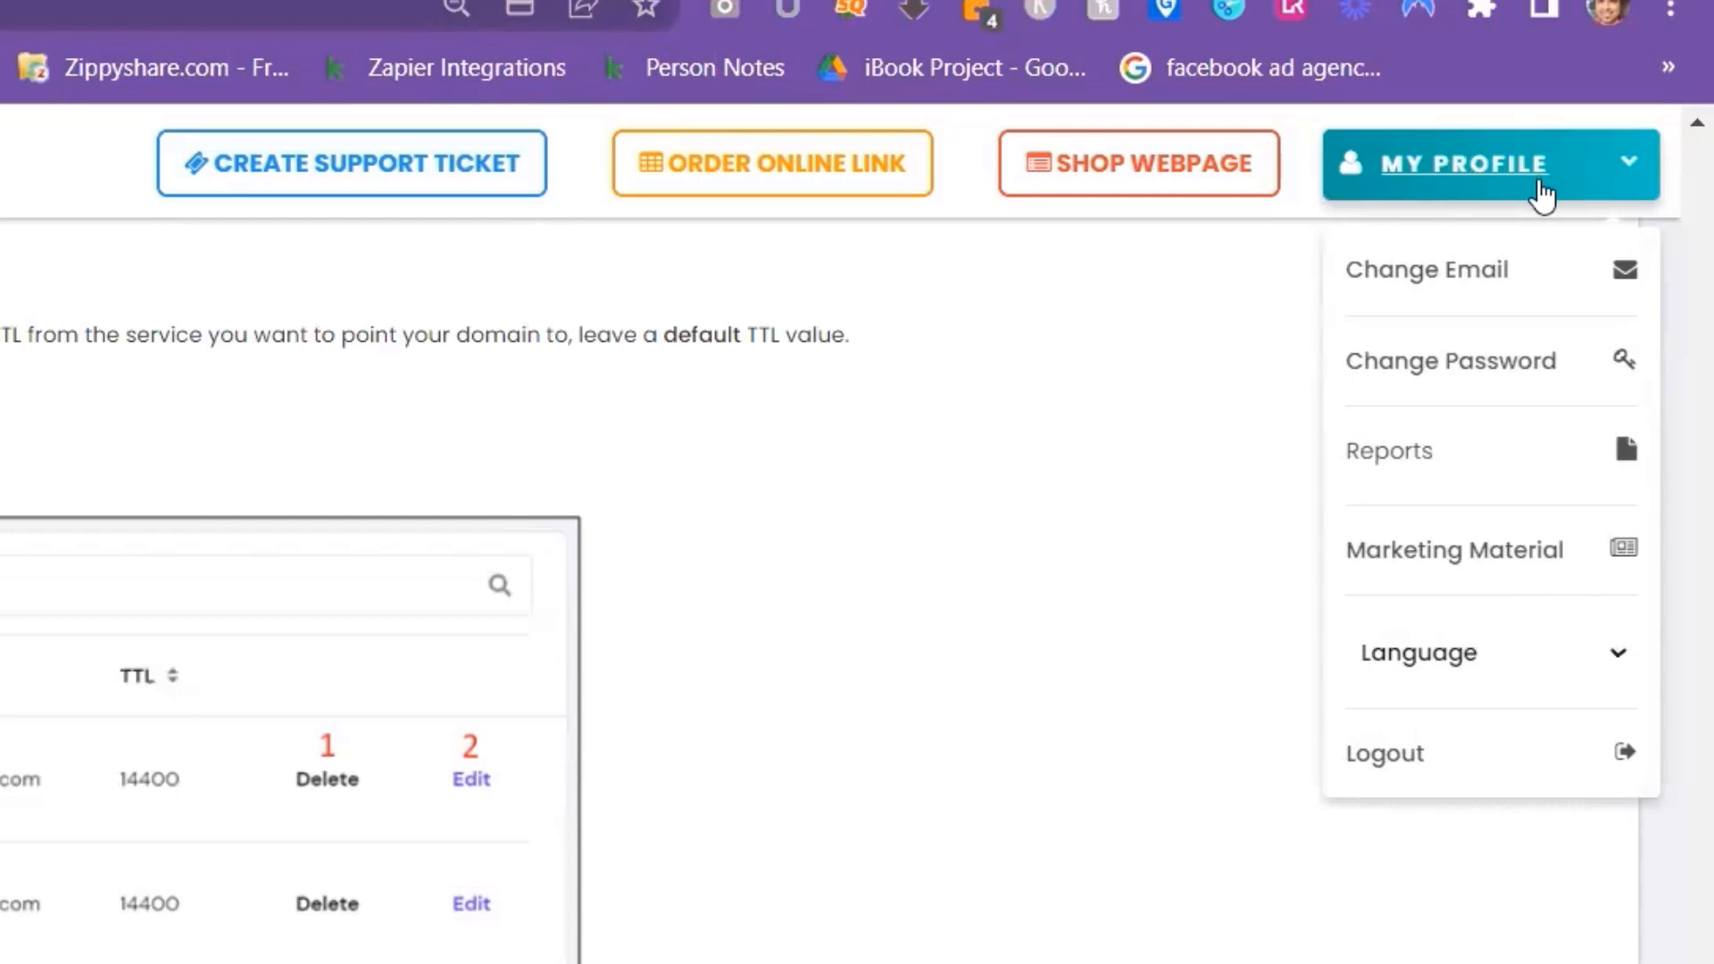
Open the Change Email page, then view the available Reports list
left_click(1515, 279)
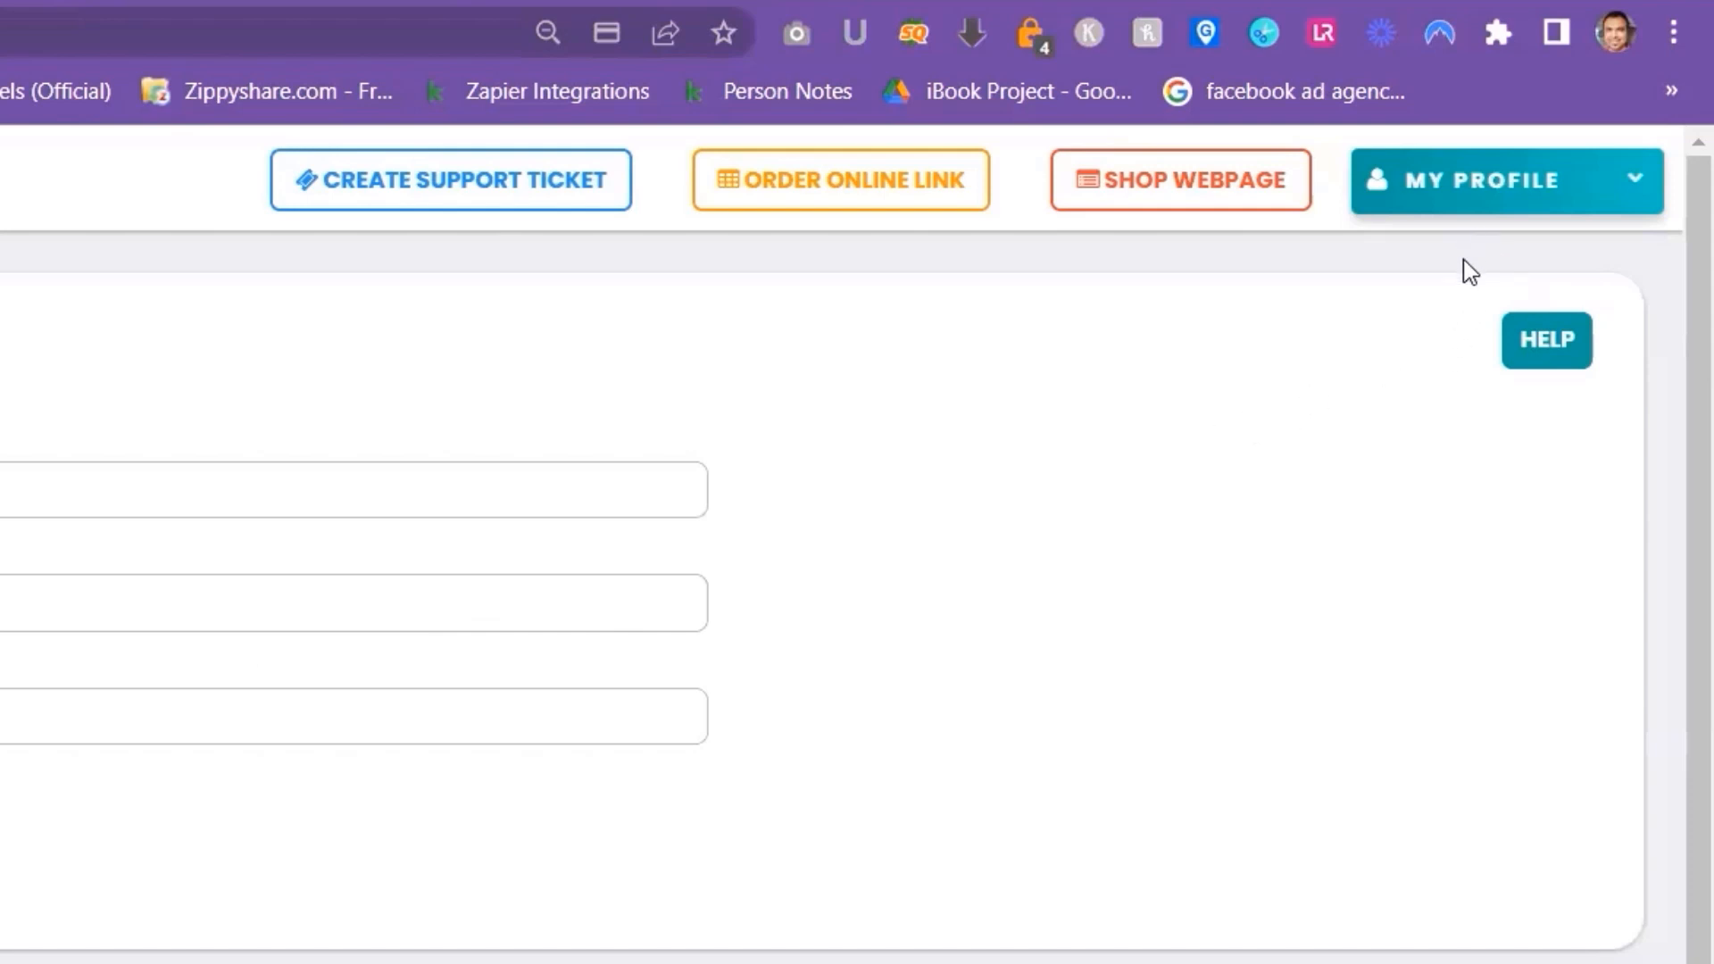
left_click(1514, 185)
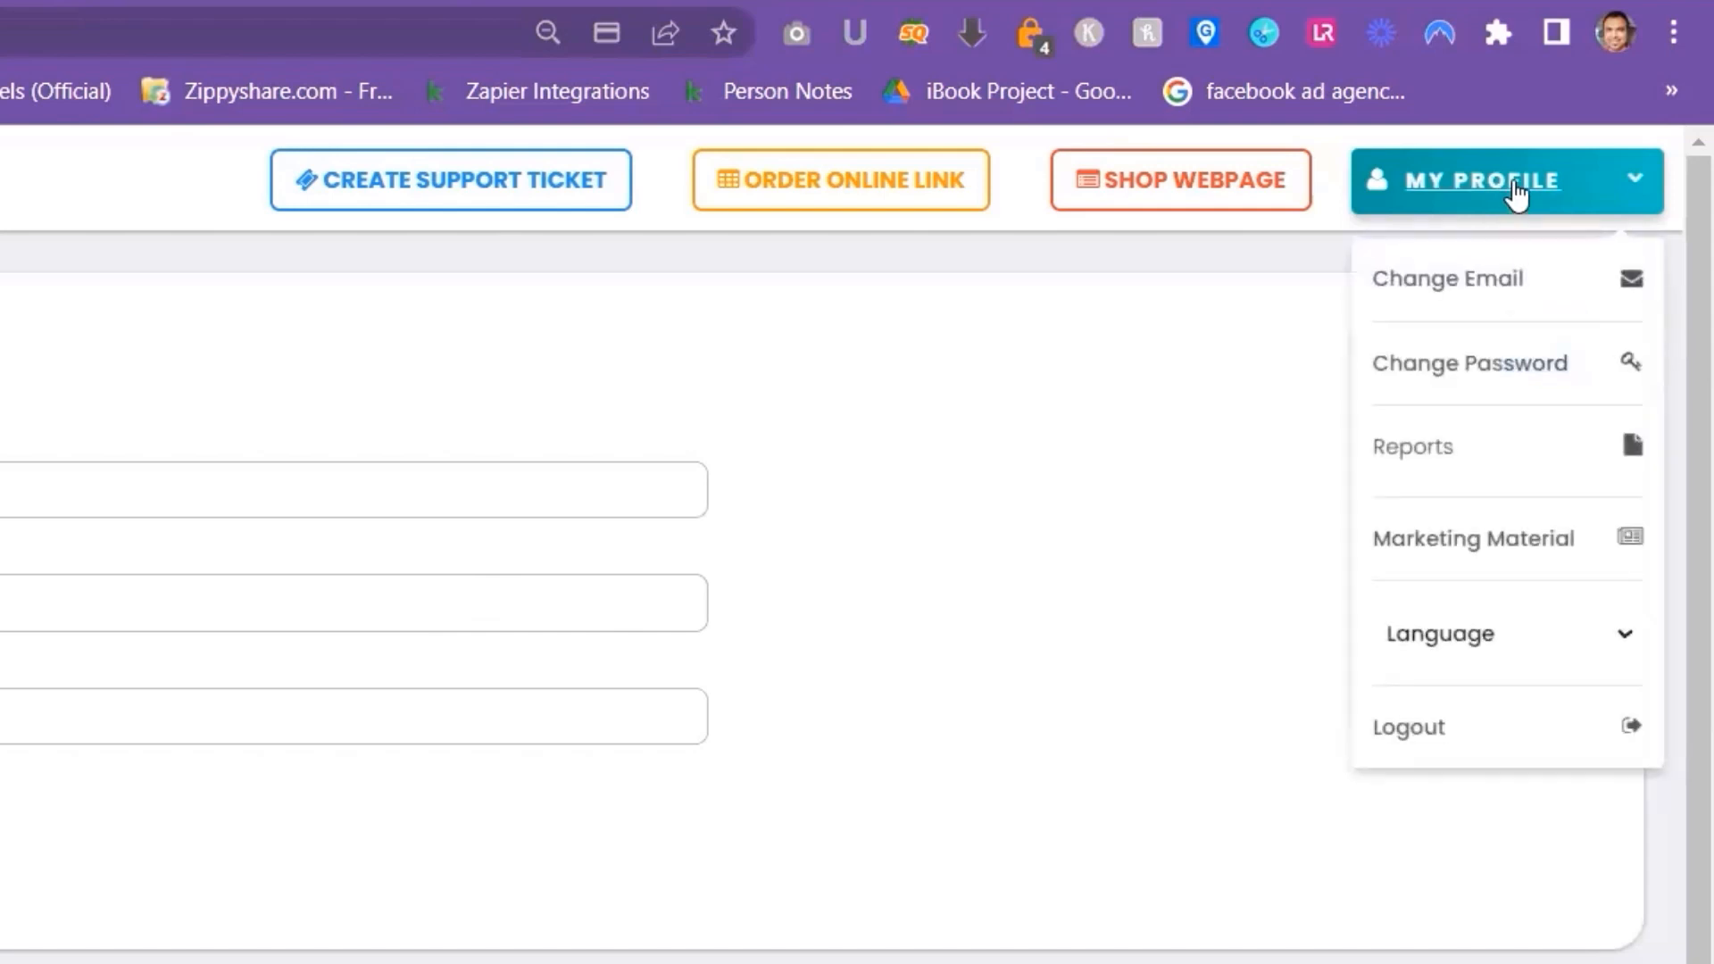
left_click(1424, 450)
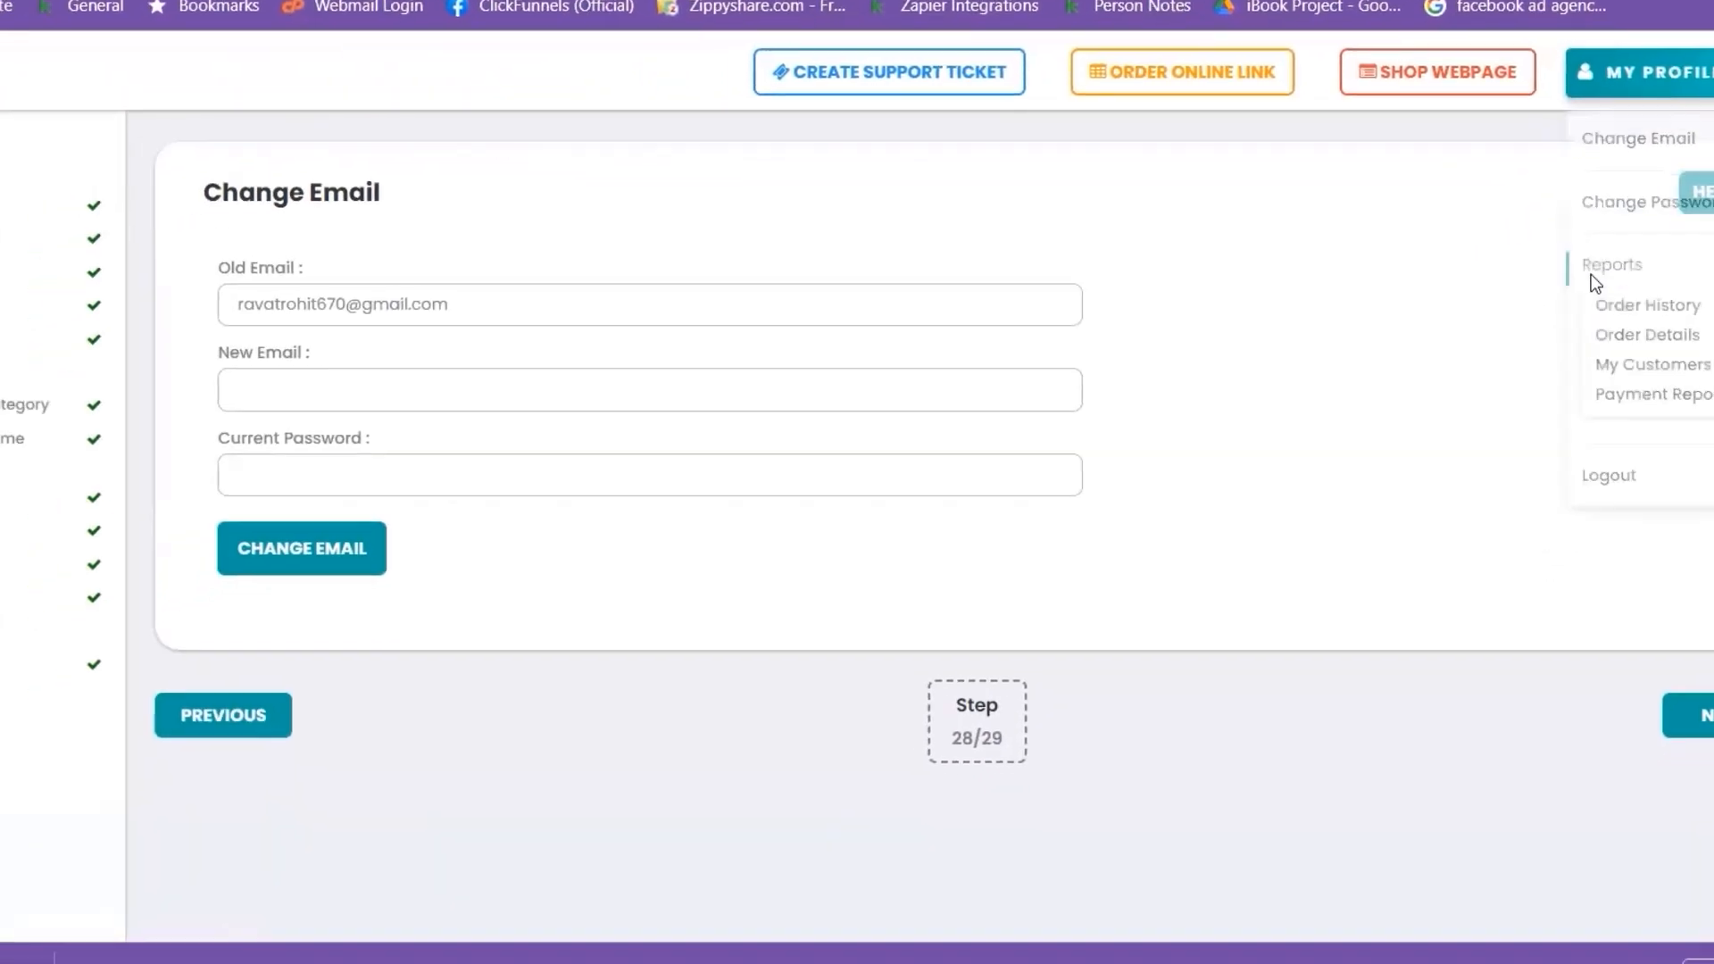
Open the restaurant profile details, then browse the Marketing Material posters
left_click(1676, 88)
left_click(1674, 75)
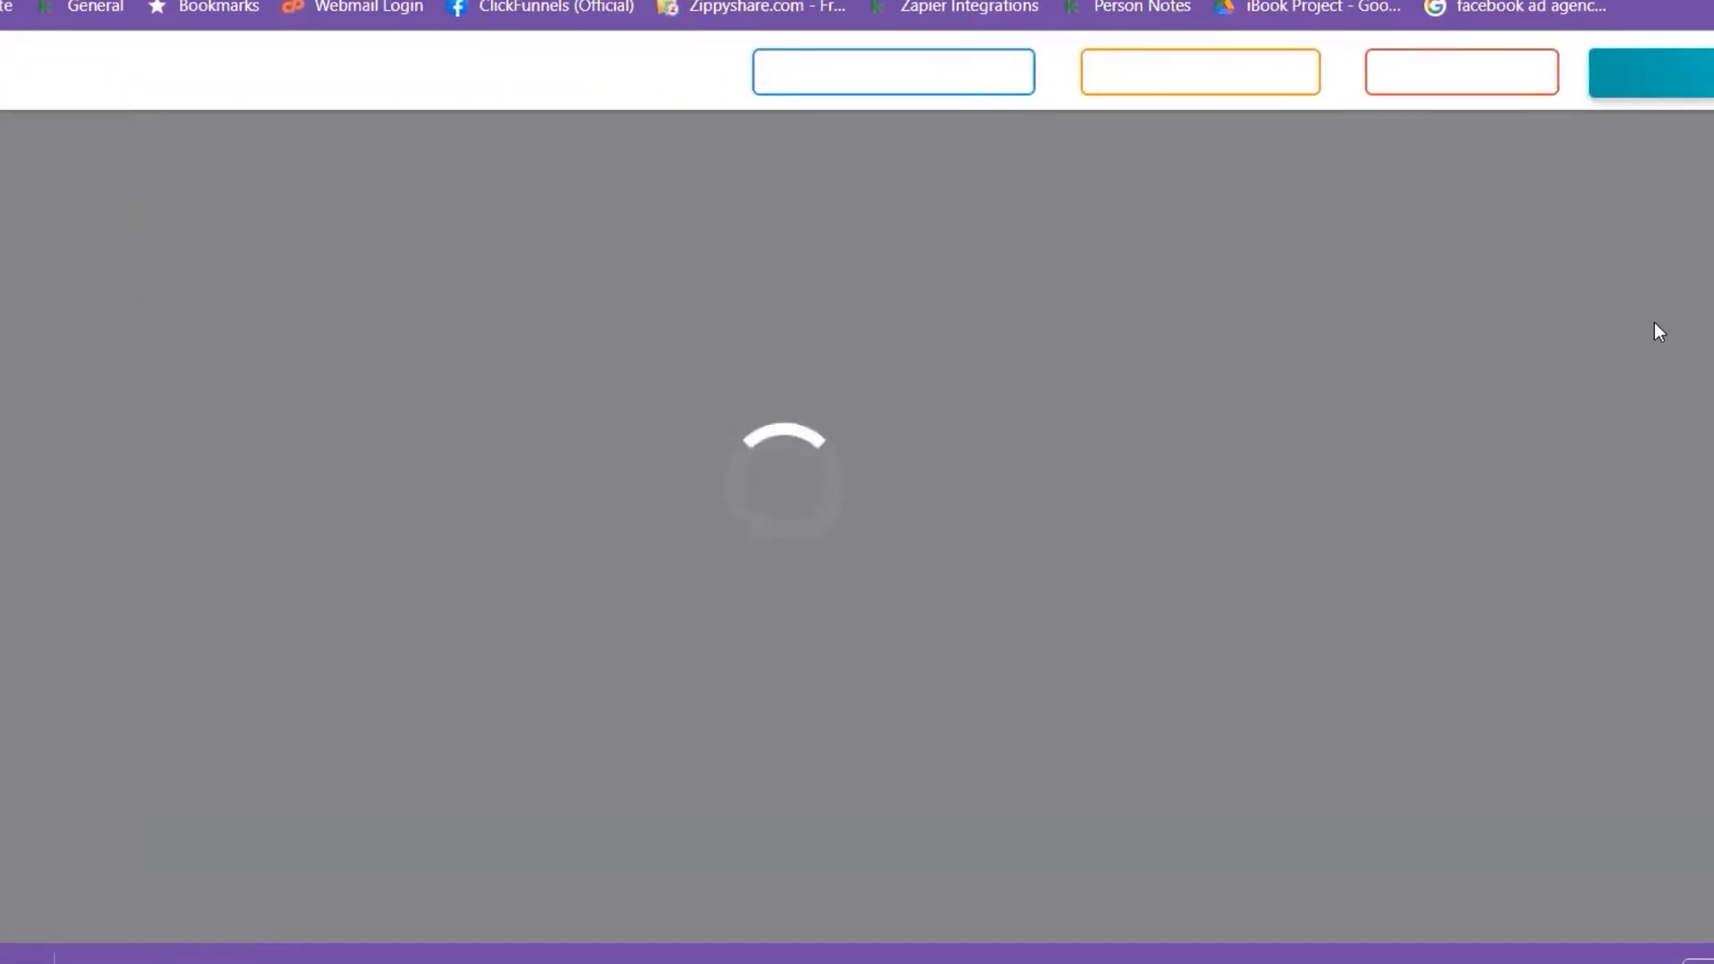
mouse_move(1676, 82)
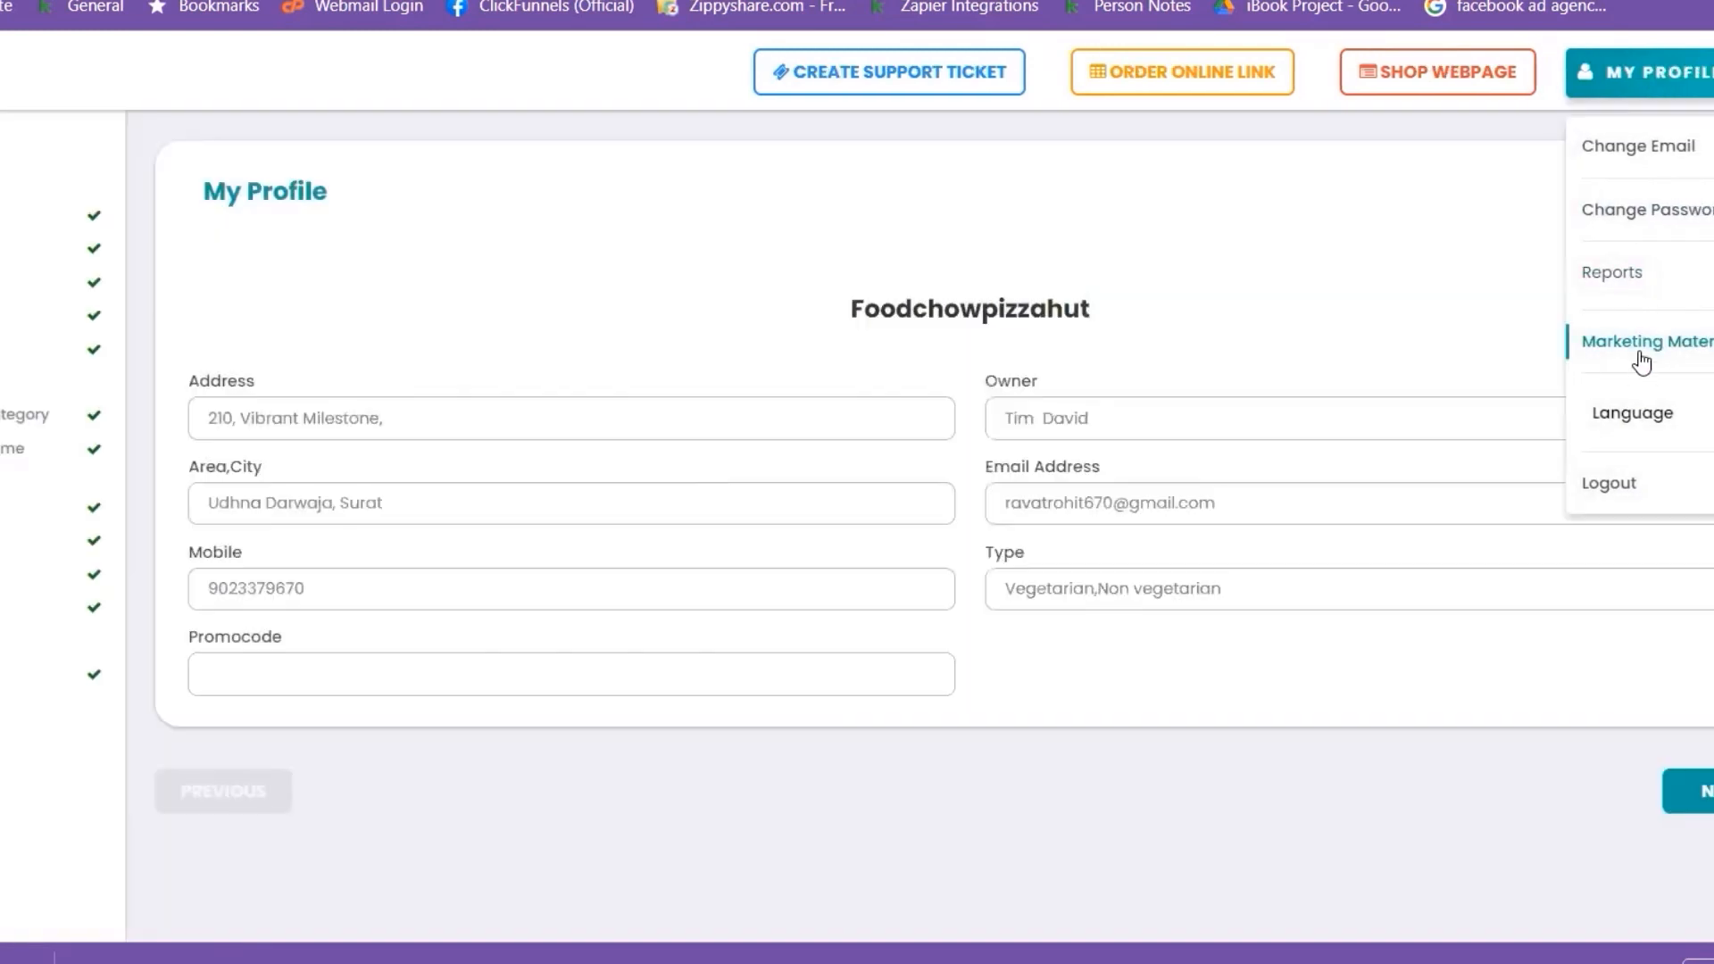
left_click(1642, 359)
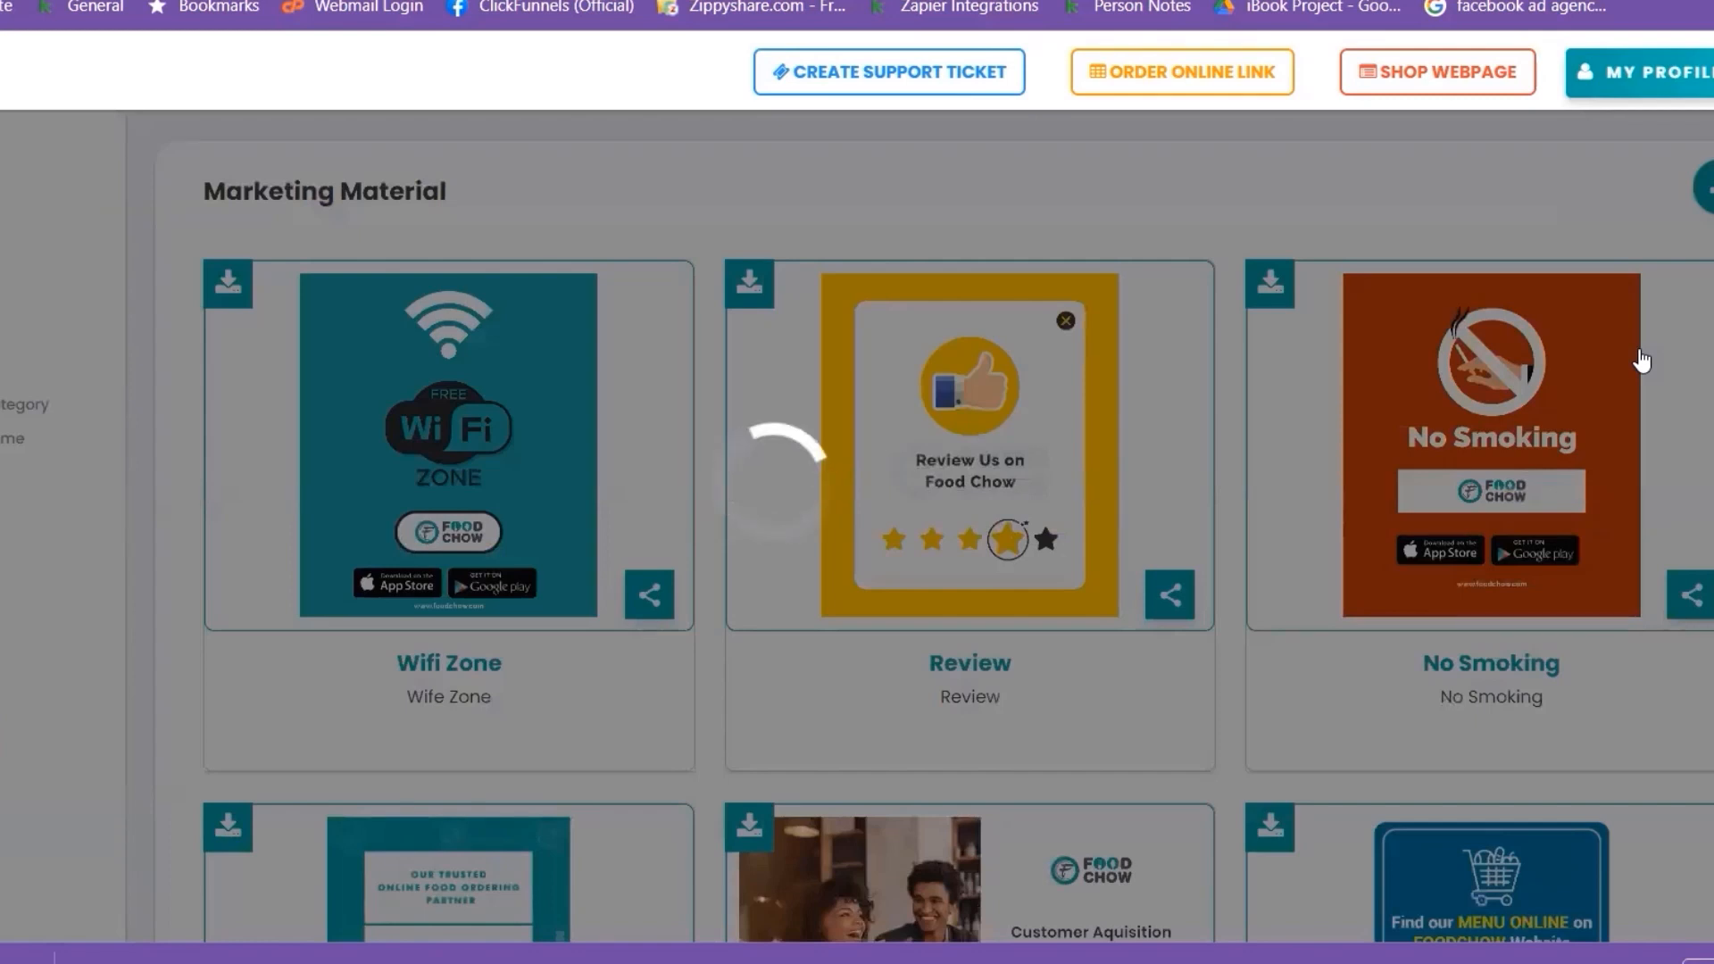
scroll(1561, 442, "down", 2)
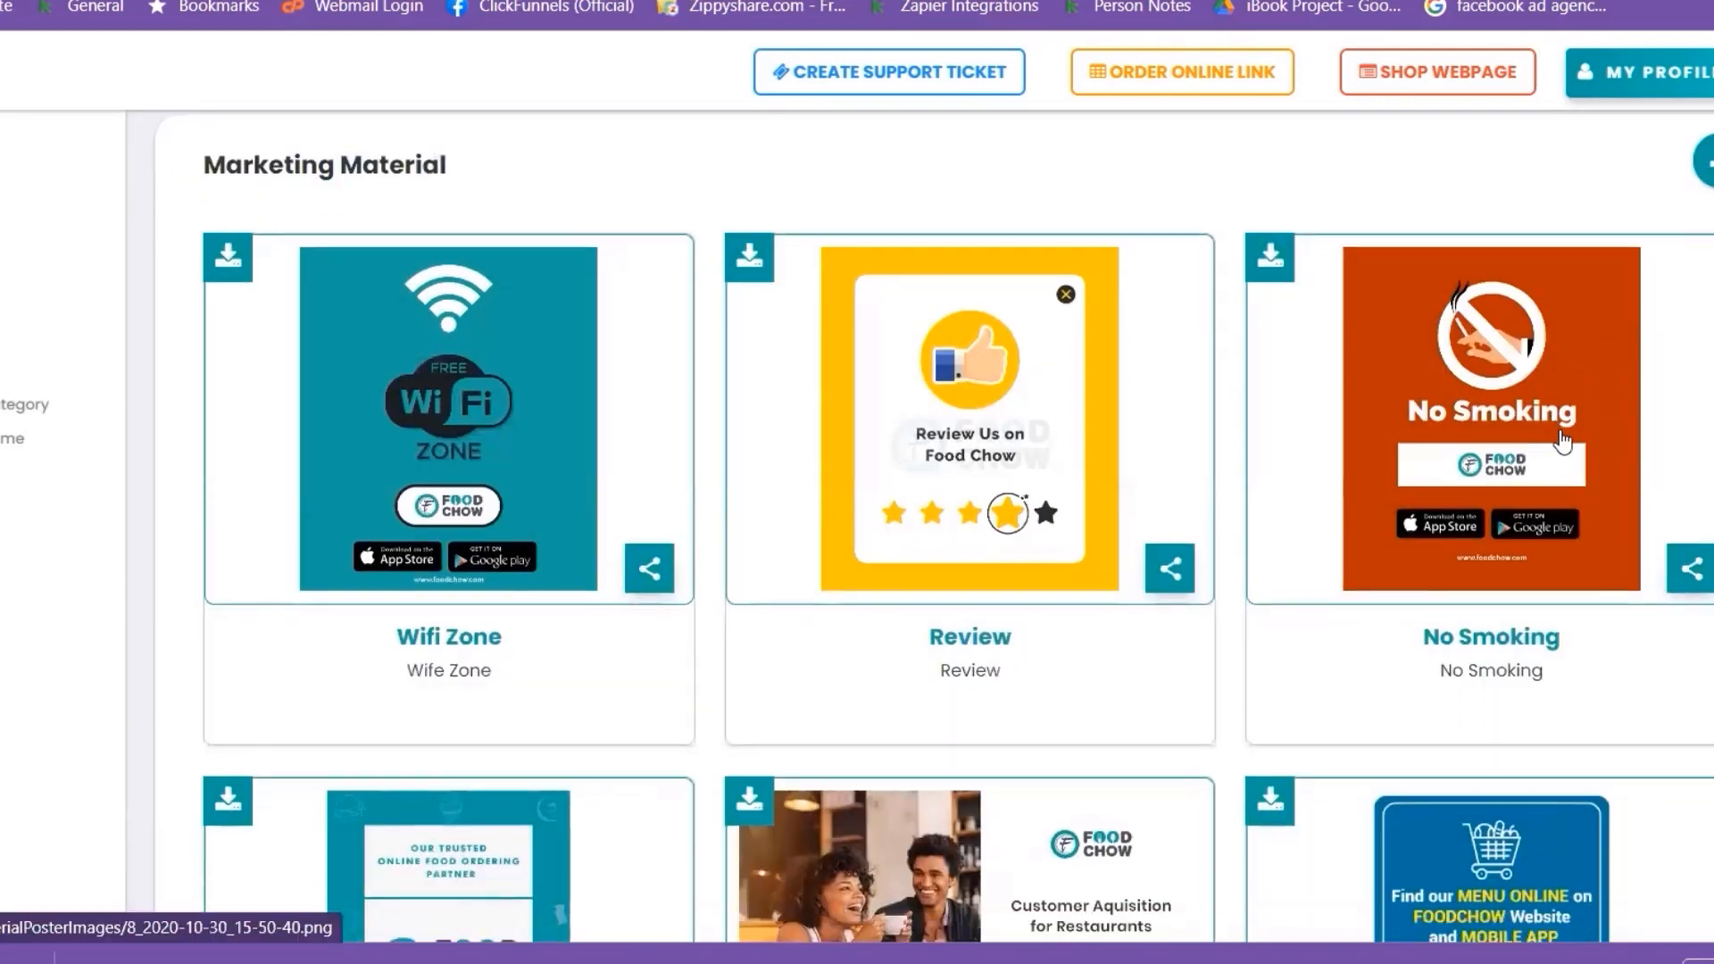